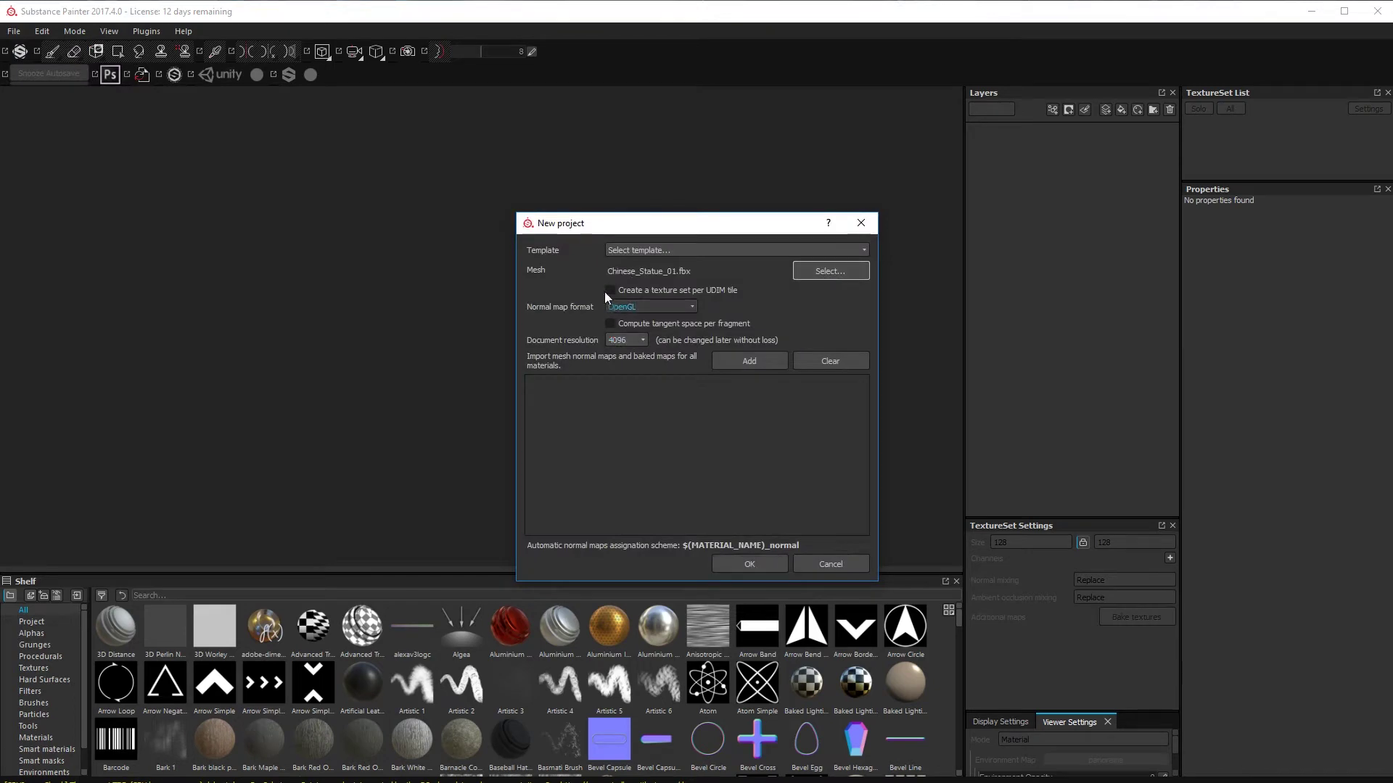
- Create a new project from the Chinese_Statue_01.fbx mesh with the OpenGL normal map format and a 4096 document resolution
drag(650, 230, 567, 141)
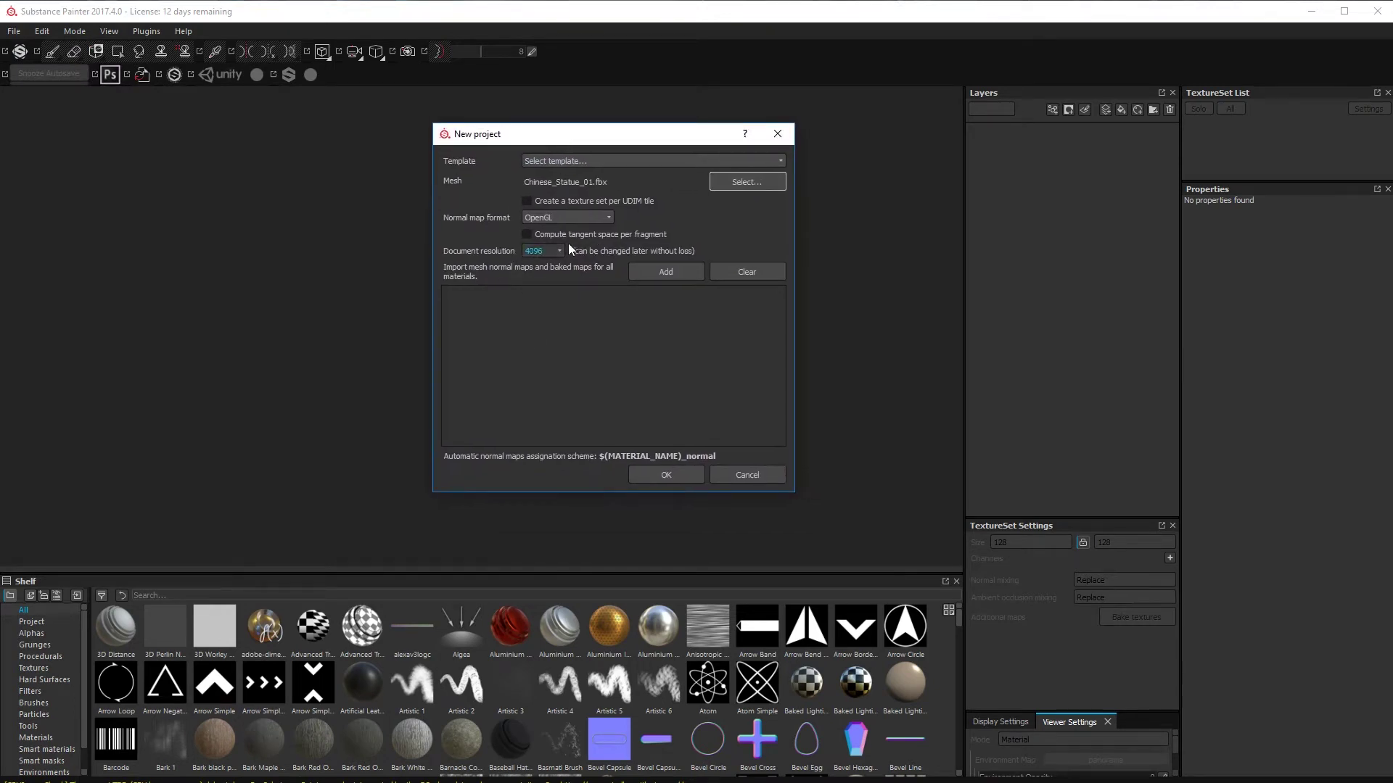
click(649, 475)
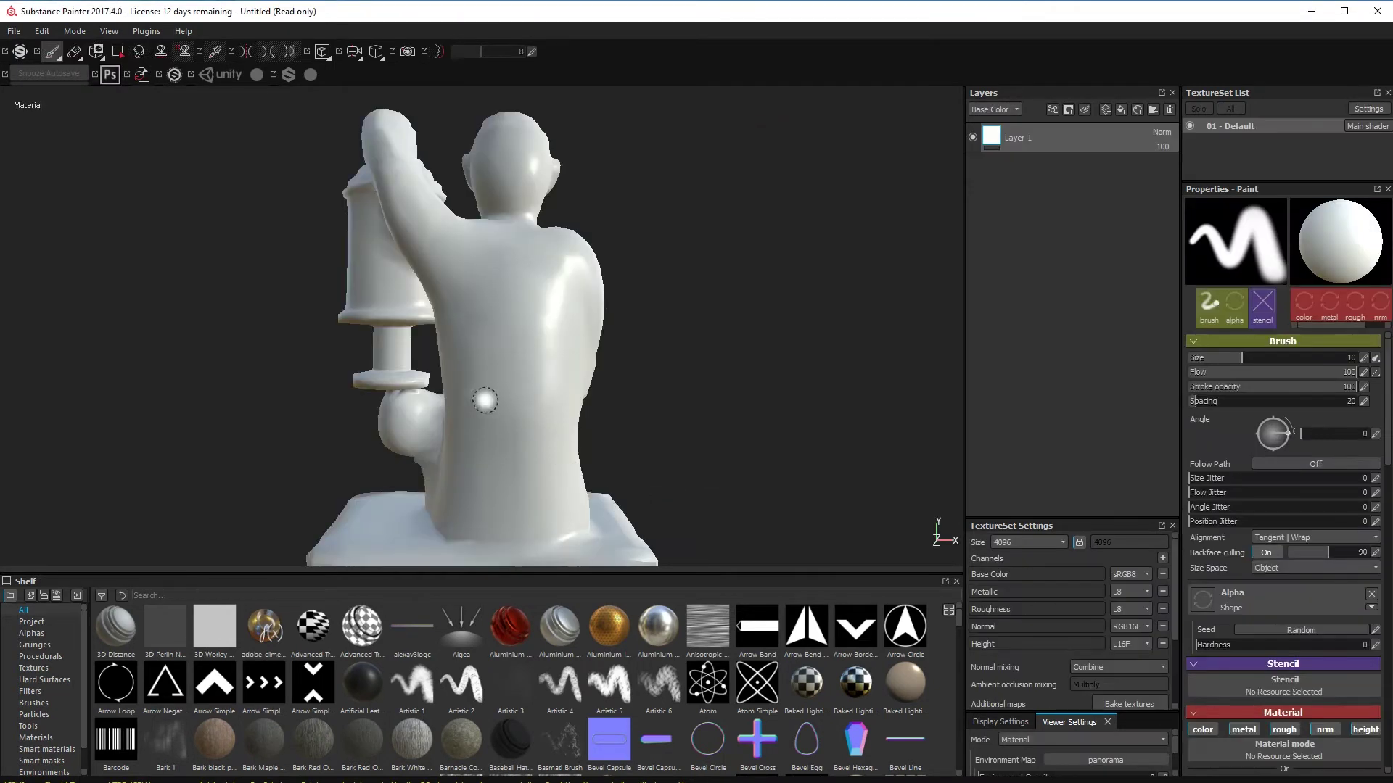
- Filter the shelf to show only materials
scroll(614, 385, up, 2)
scroll(627, 400, down, 6)
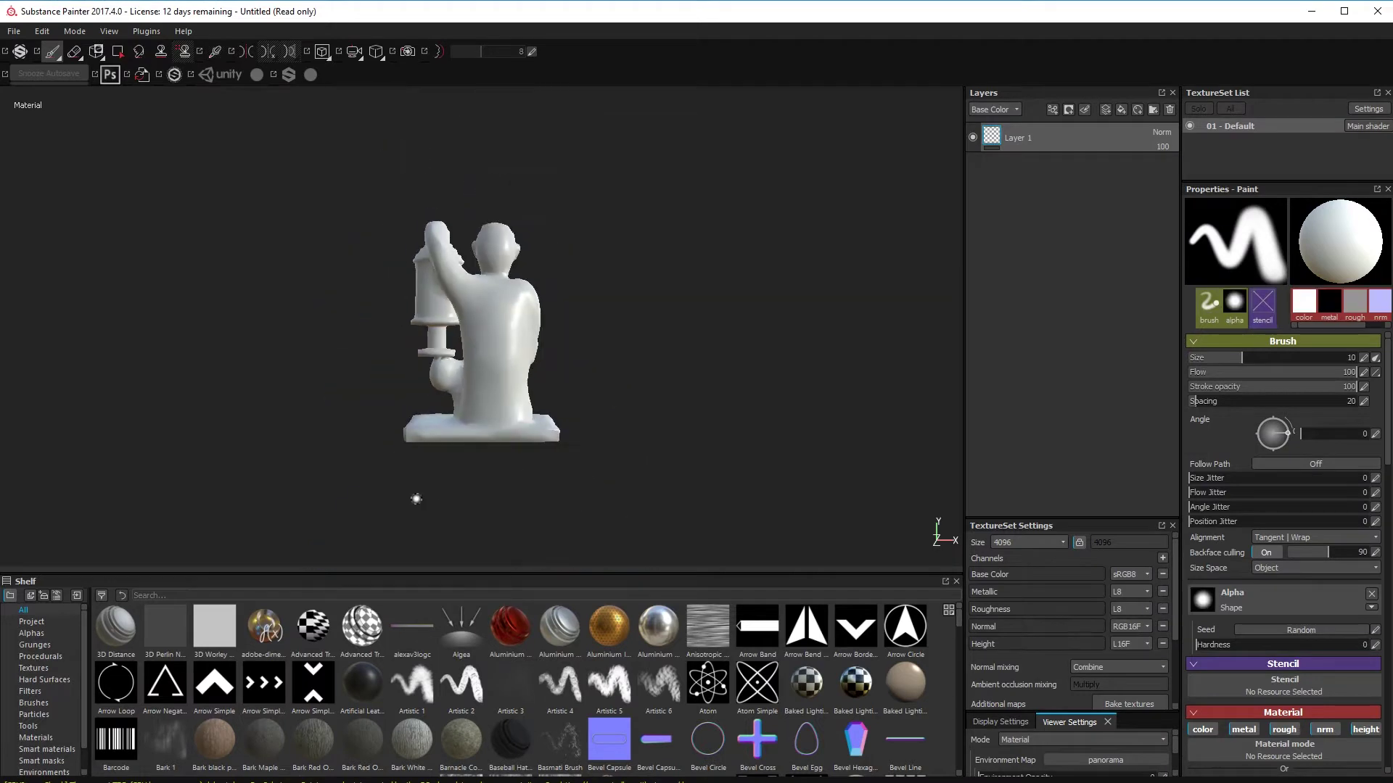
alt+drag(414, 498, 1175, 506)
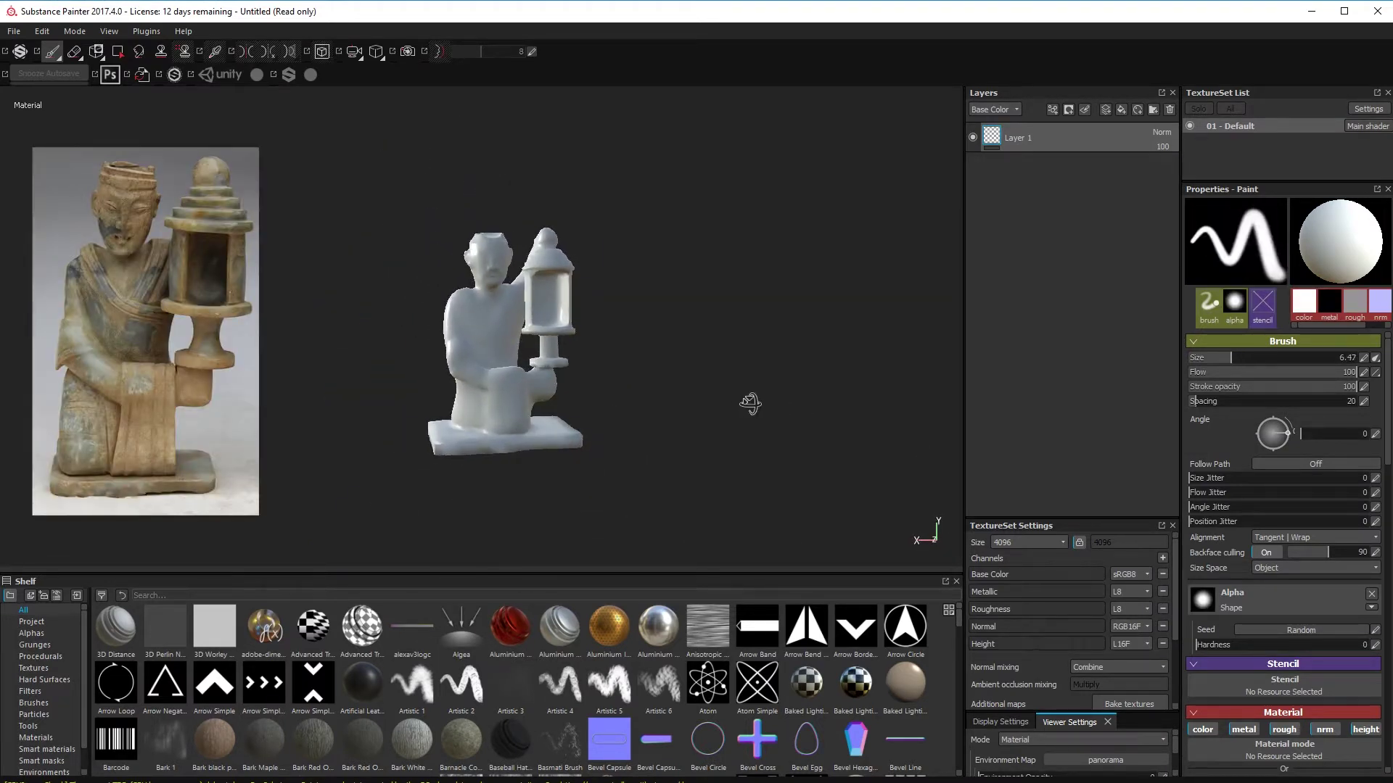
alt+right_drag(753, 404, 827, 425)
alt+drag(824, 316, 700, 324)
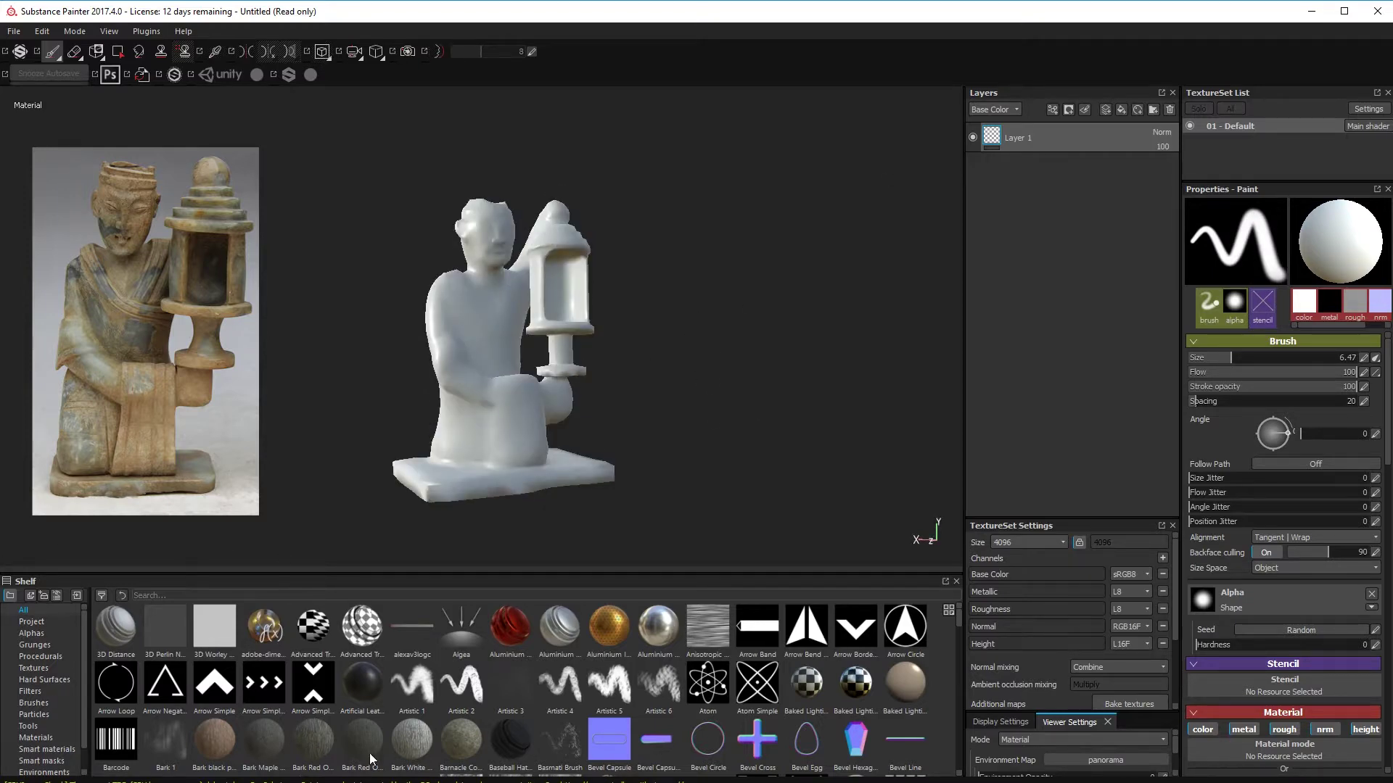
scroll(406, 747, down, 5)
click(36, 738)
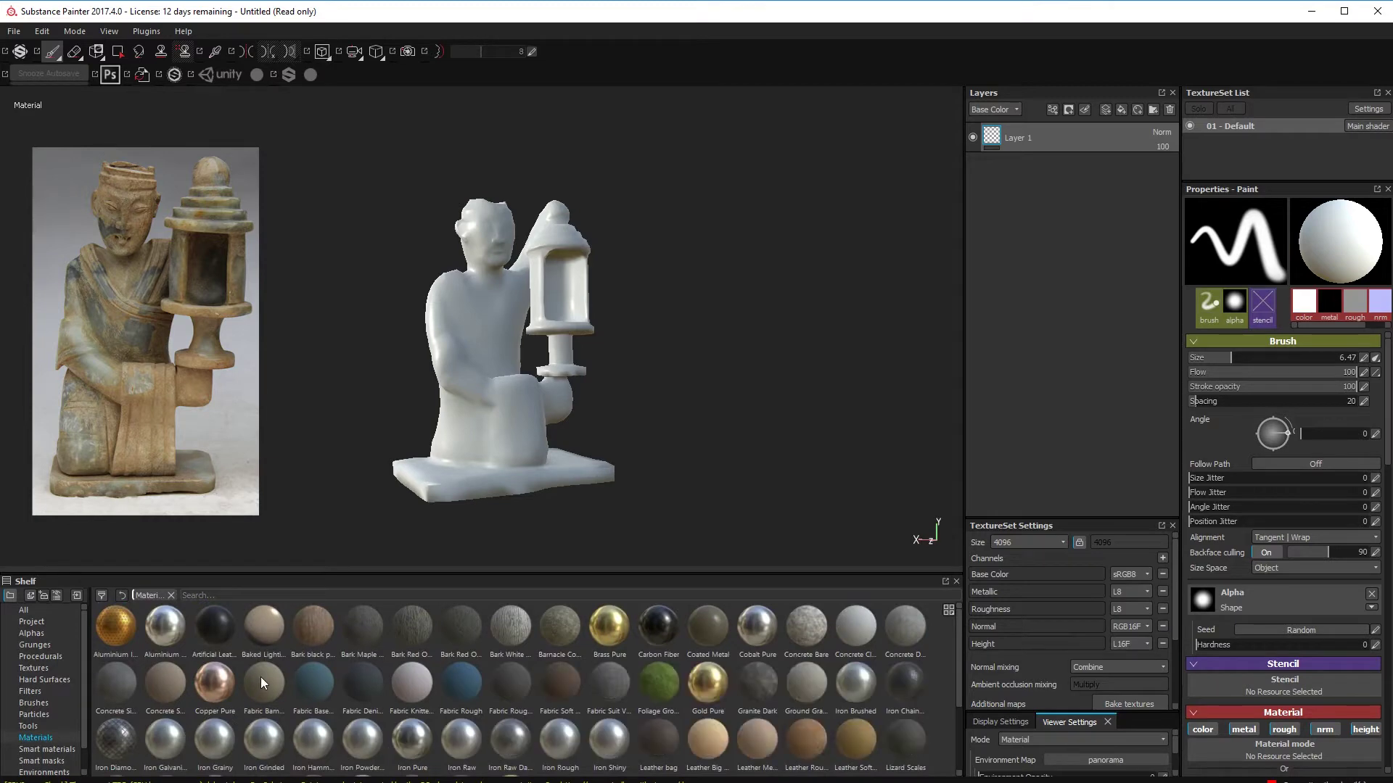
- Import the four concrete materials and terracotta_antique.sbsar as base materials into the shelf named 'shelf'
click(14, 32)
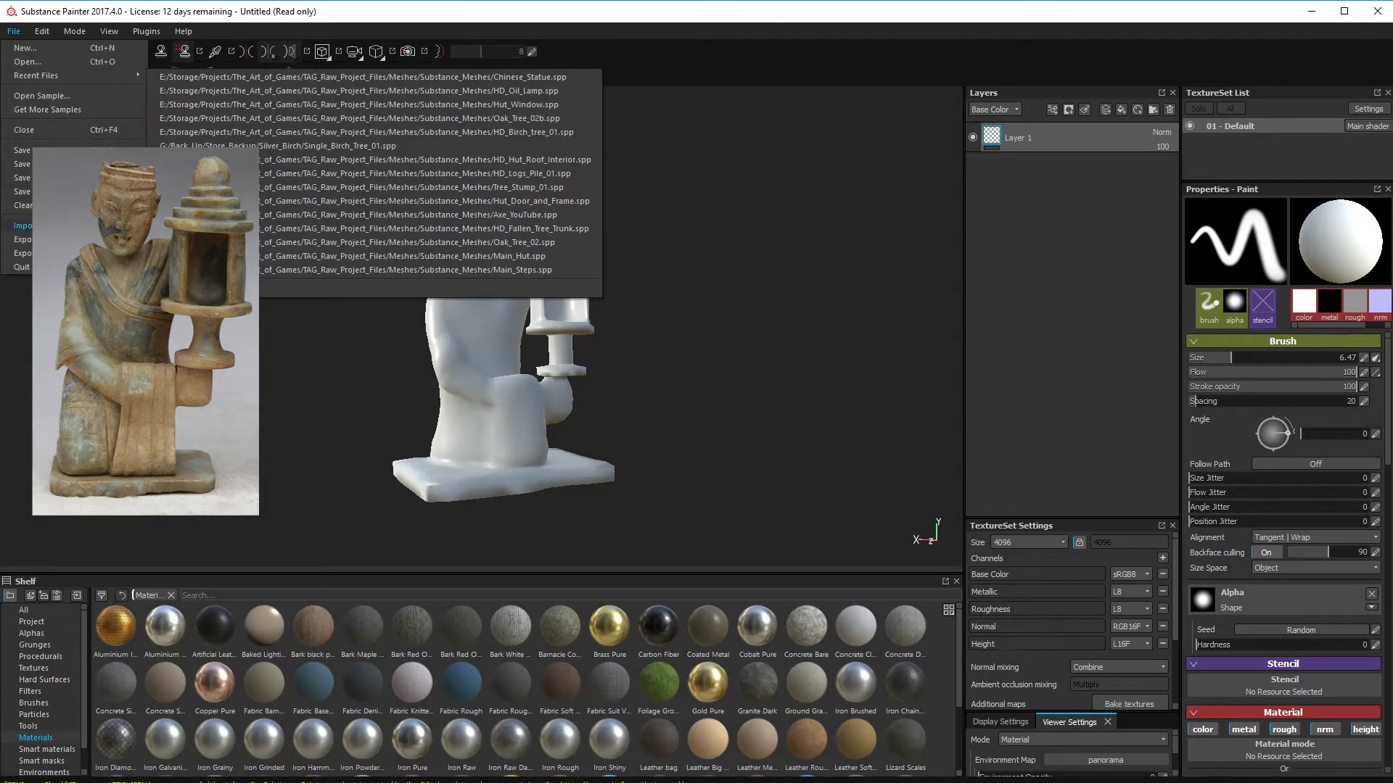
click(22, 225)
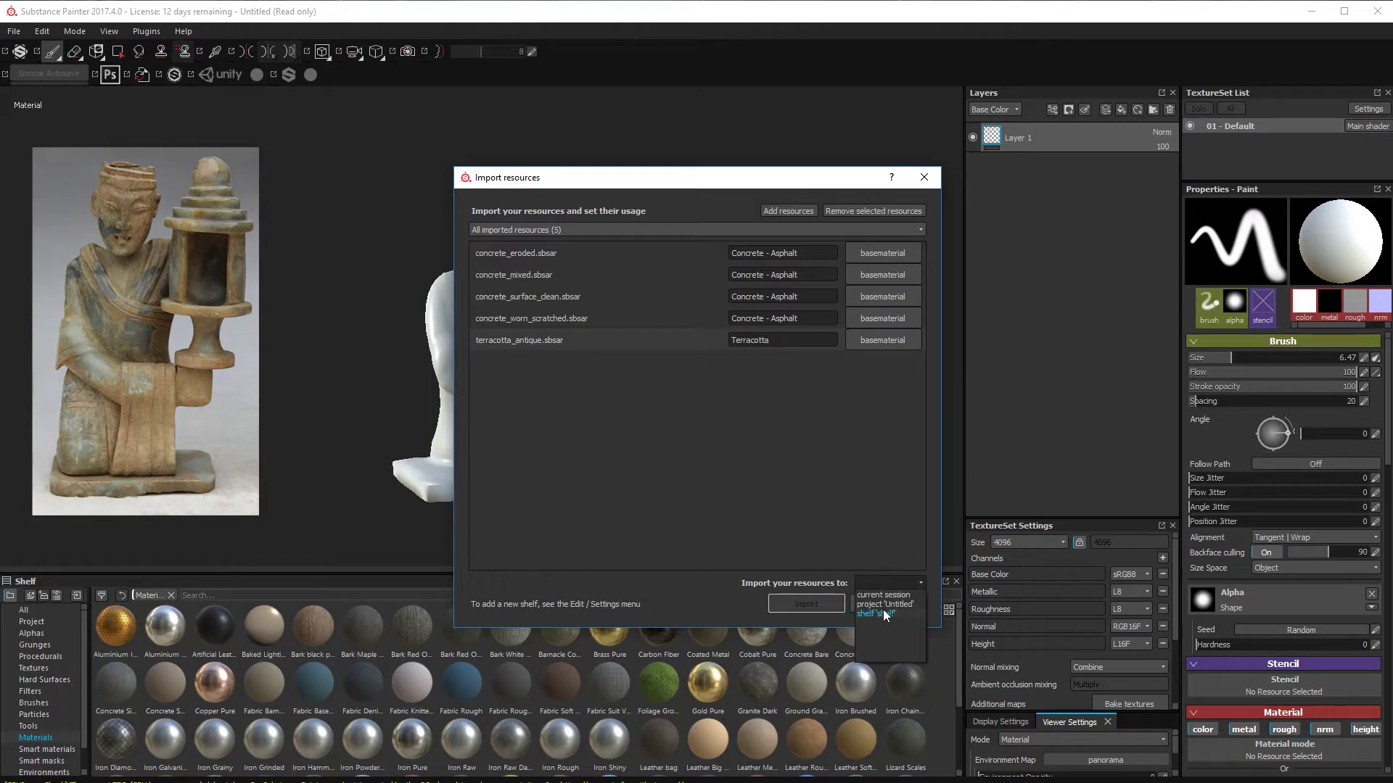
click(882, 609)
click(798, 603)
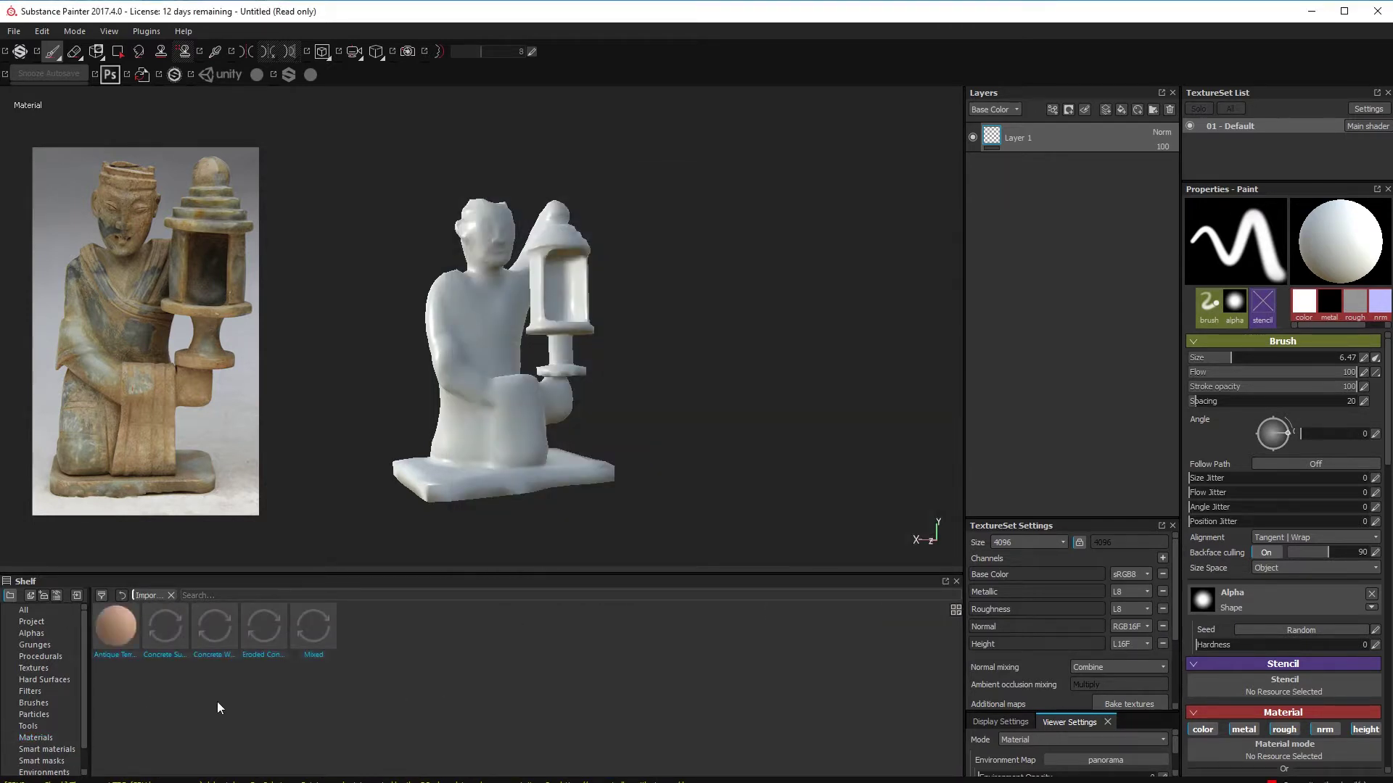
- Add an ambient occlusion channel to the statue's texture set
mouse_move(533, 460)
alt+mouse_down()
mouse_move(555, 484)
mouse_move(539, 487)
alt+mouse_up()
alt+drag(662, 341, 626, 395)
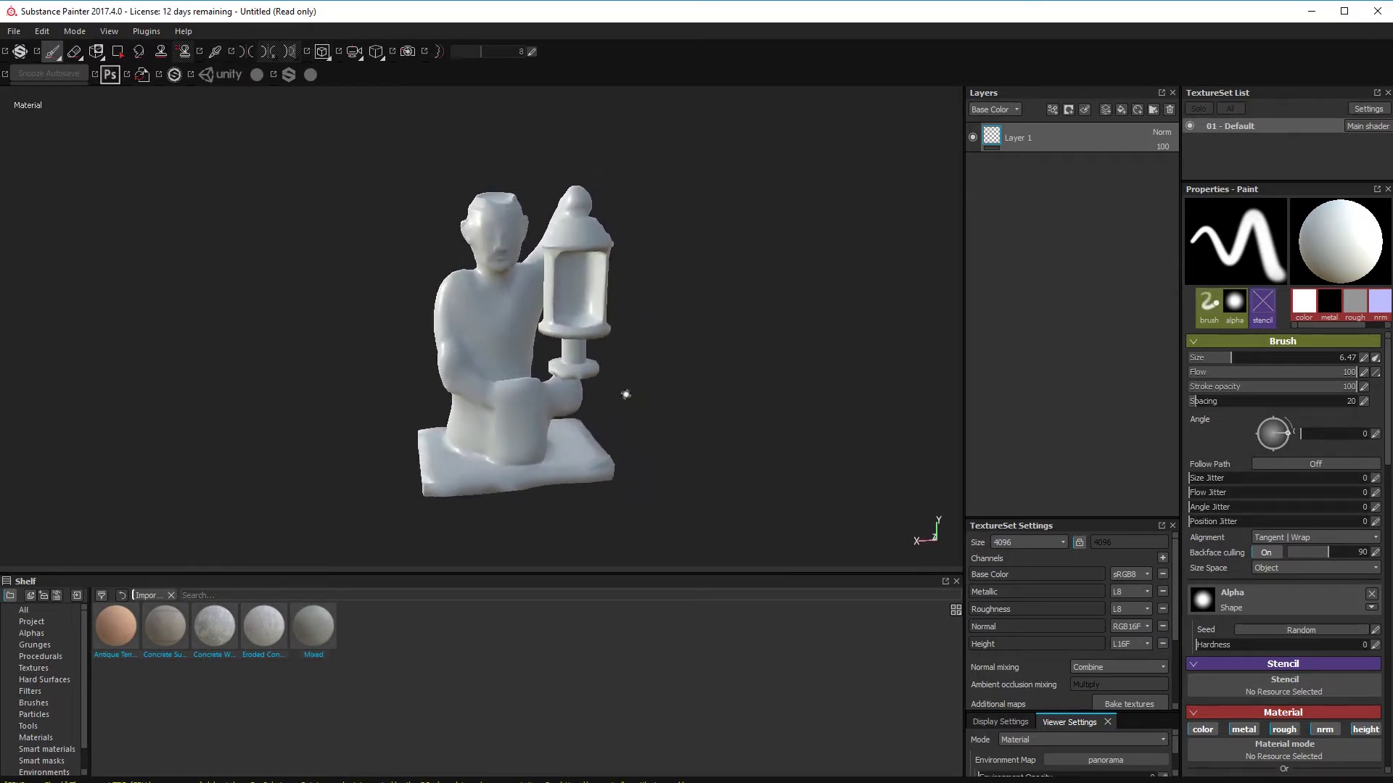
click(1163, 558)
click(1204, 573)
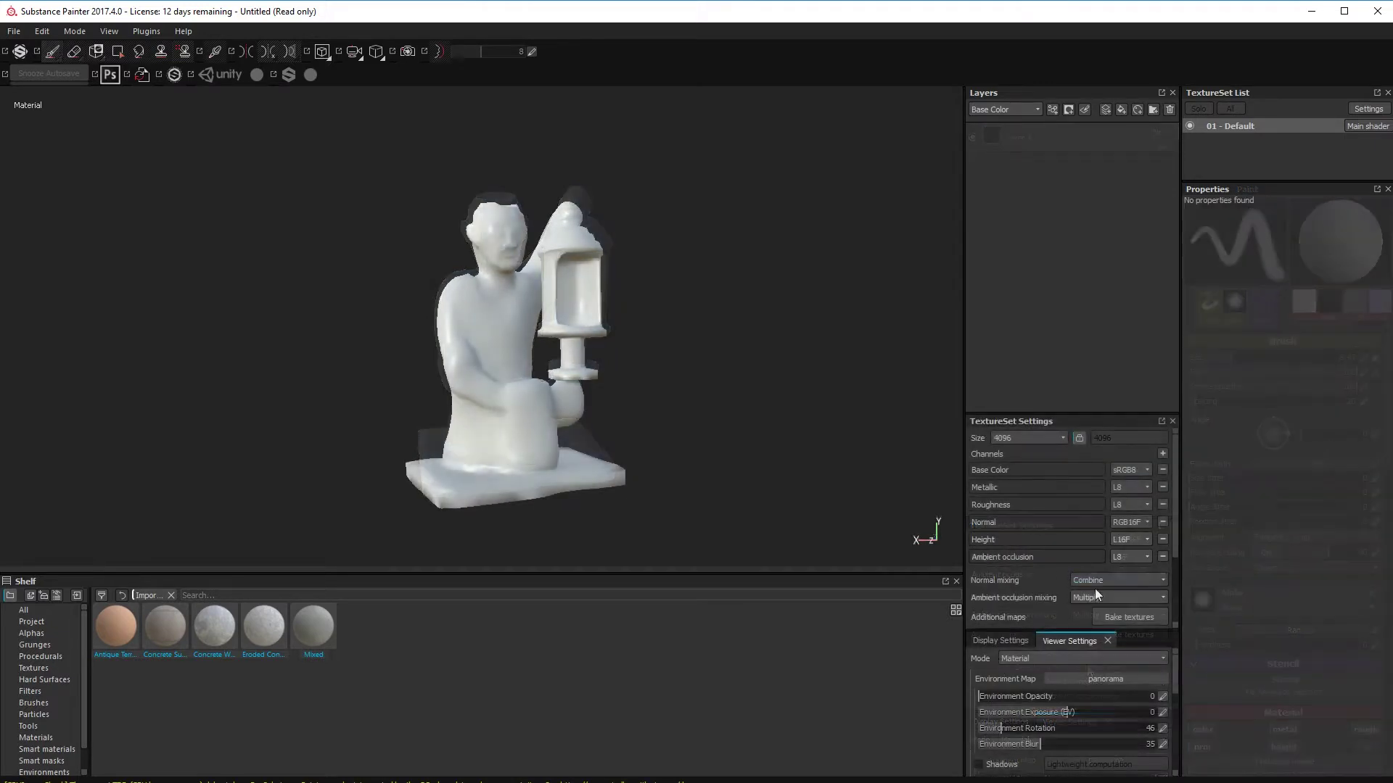
- Bake all additional maps for the 01 - Default texture set at an output size of 4096
click(1125, 618)
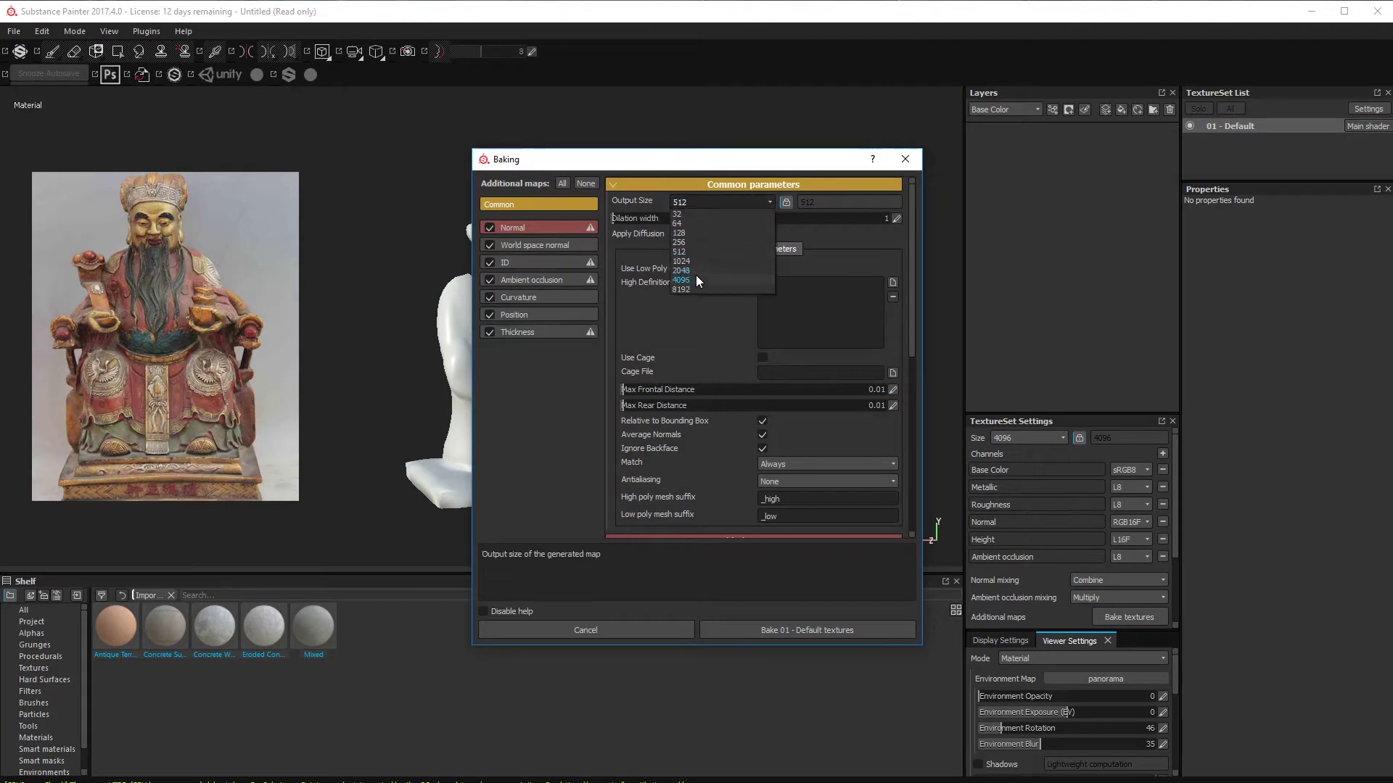
click(696, 280)
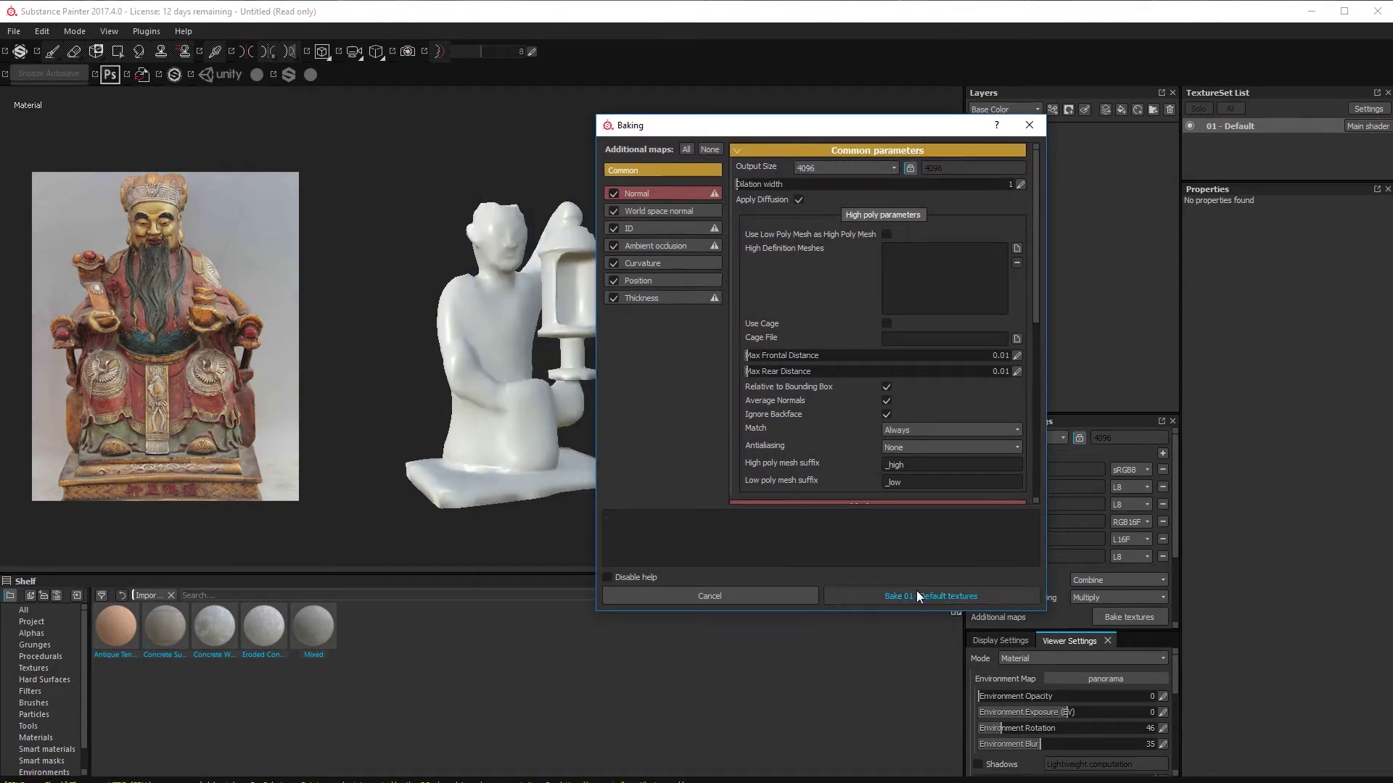
click(916, 596)
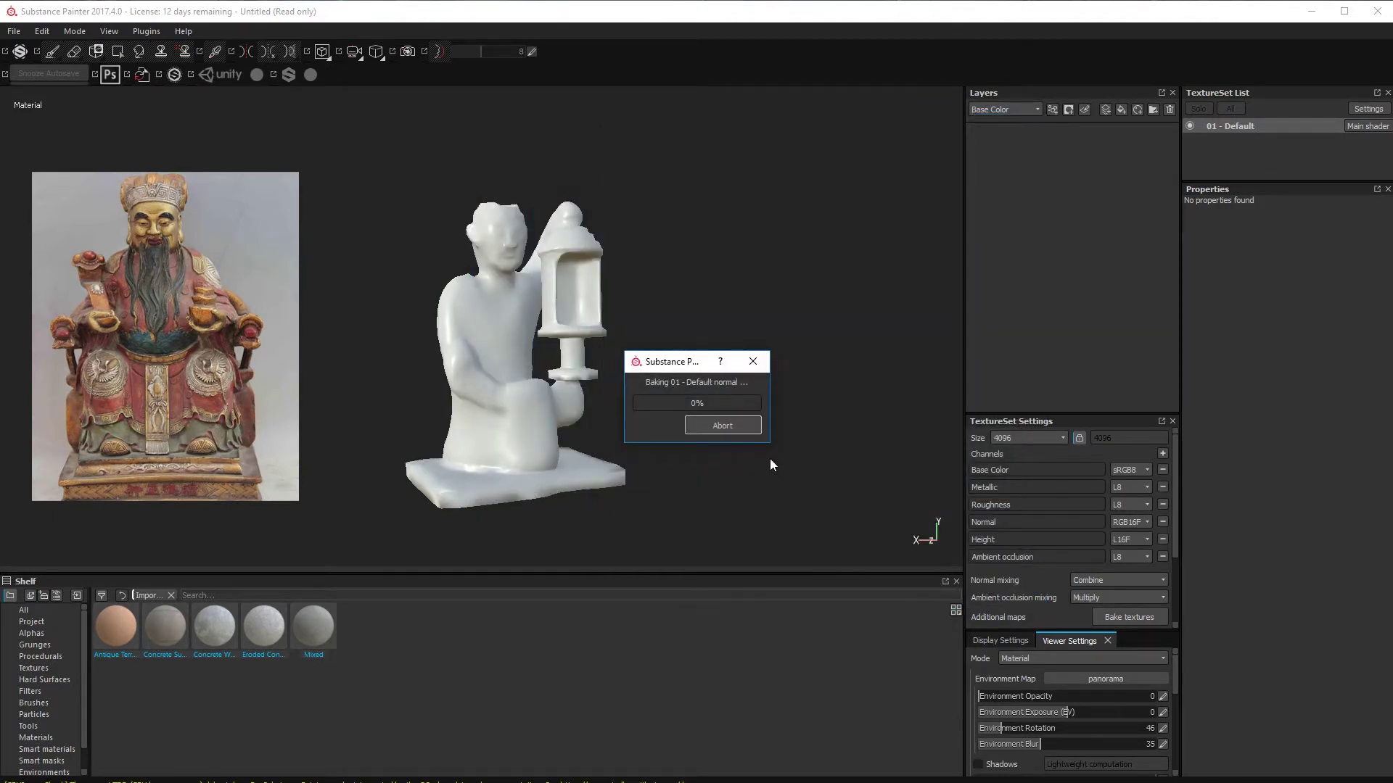
key(Return)
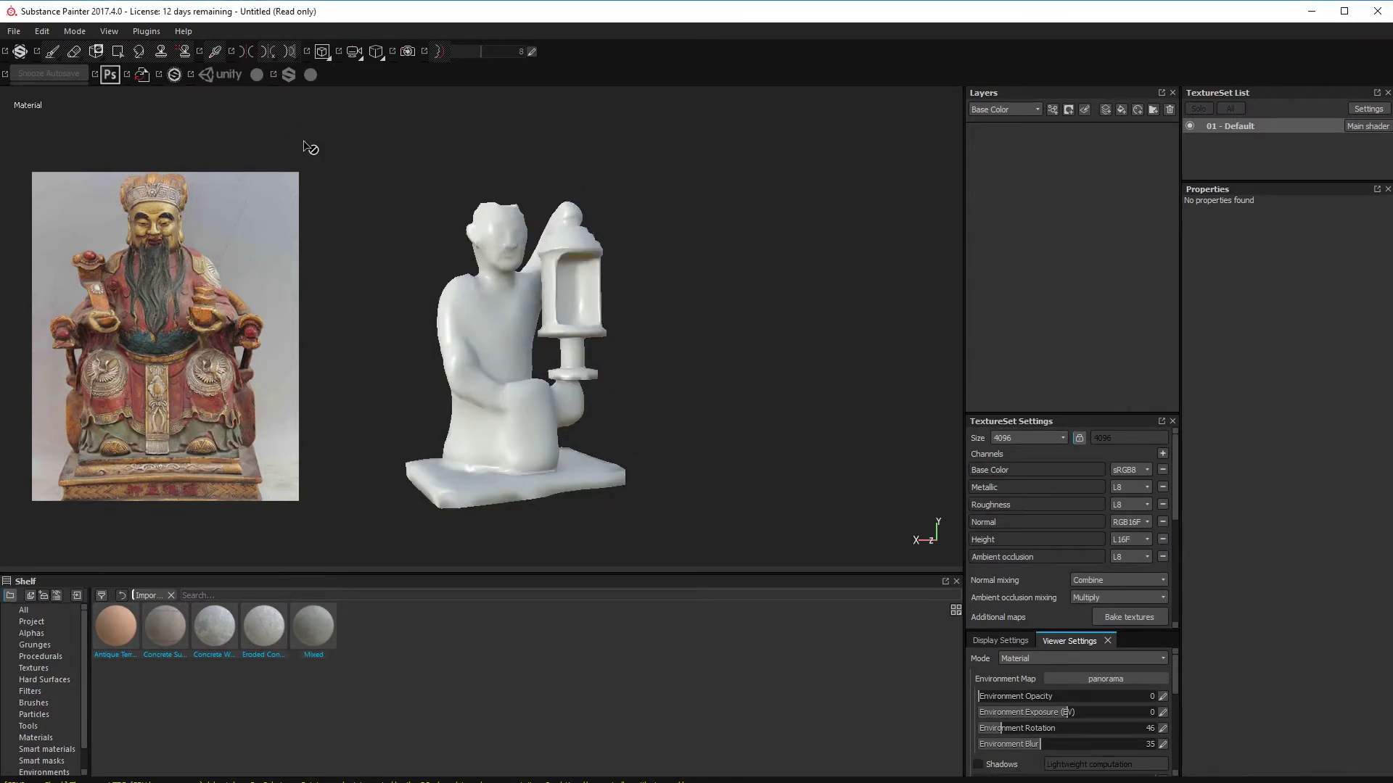
- Add the imported Antique Terracotta material to the layer stack as a fill layer covering the statue
alt+right_drag(700, 389, 755, 366)
mouse_move(762, 372)
alt+mouse_down()
mouse_move(725, 442)
mouse_move(784, 370)
mouse_move(768, 447)
mouse_move(768, 399)
mouse_move(803, 364)
mouse_move(770, 398)
alt+mouse_up()
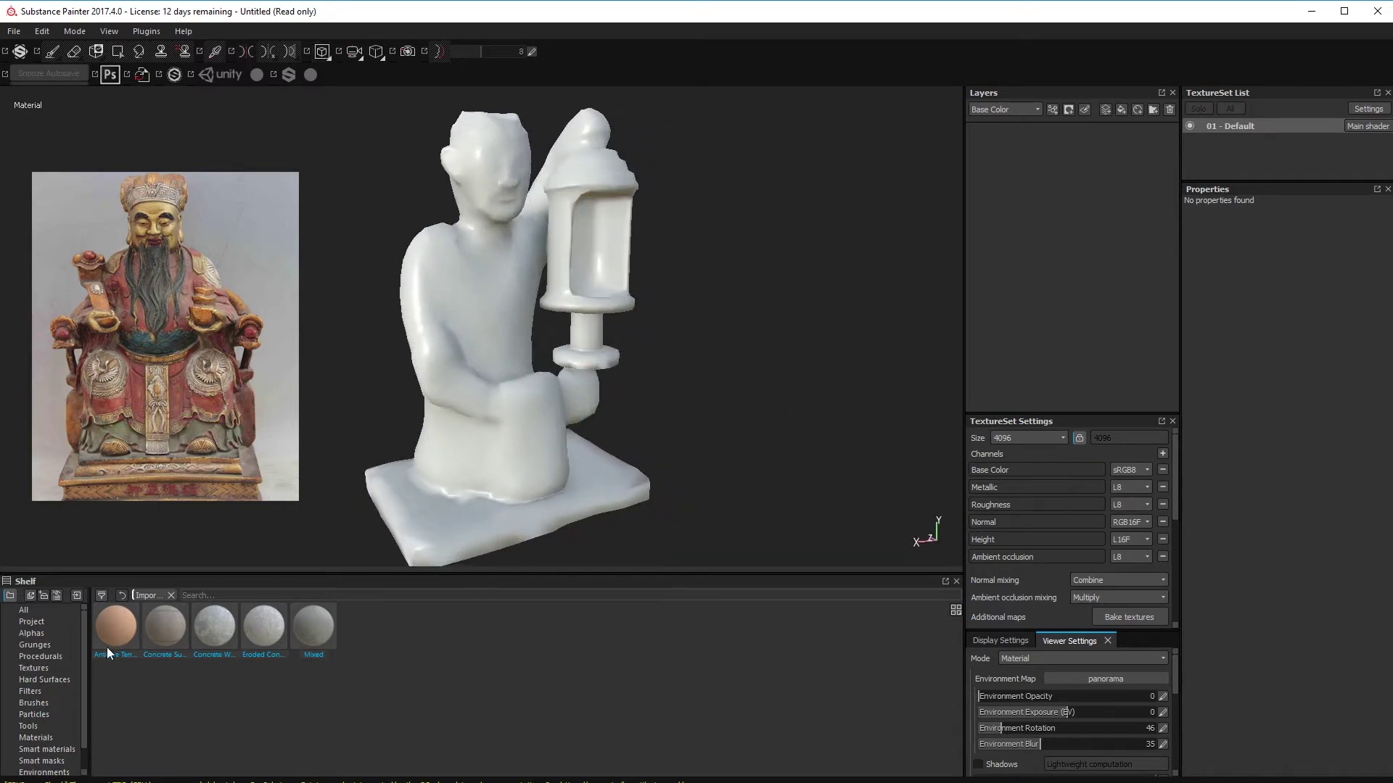
drag(107, 653, 1030, 181)
alt+drag(808, 310, 733, 337)
alt+right_drag(733, 337, 1038, 438)
alt+drag(849, 348, 916, 270)
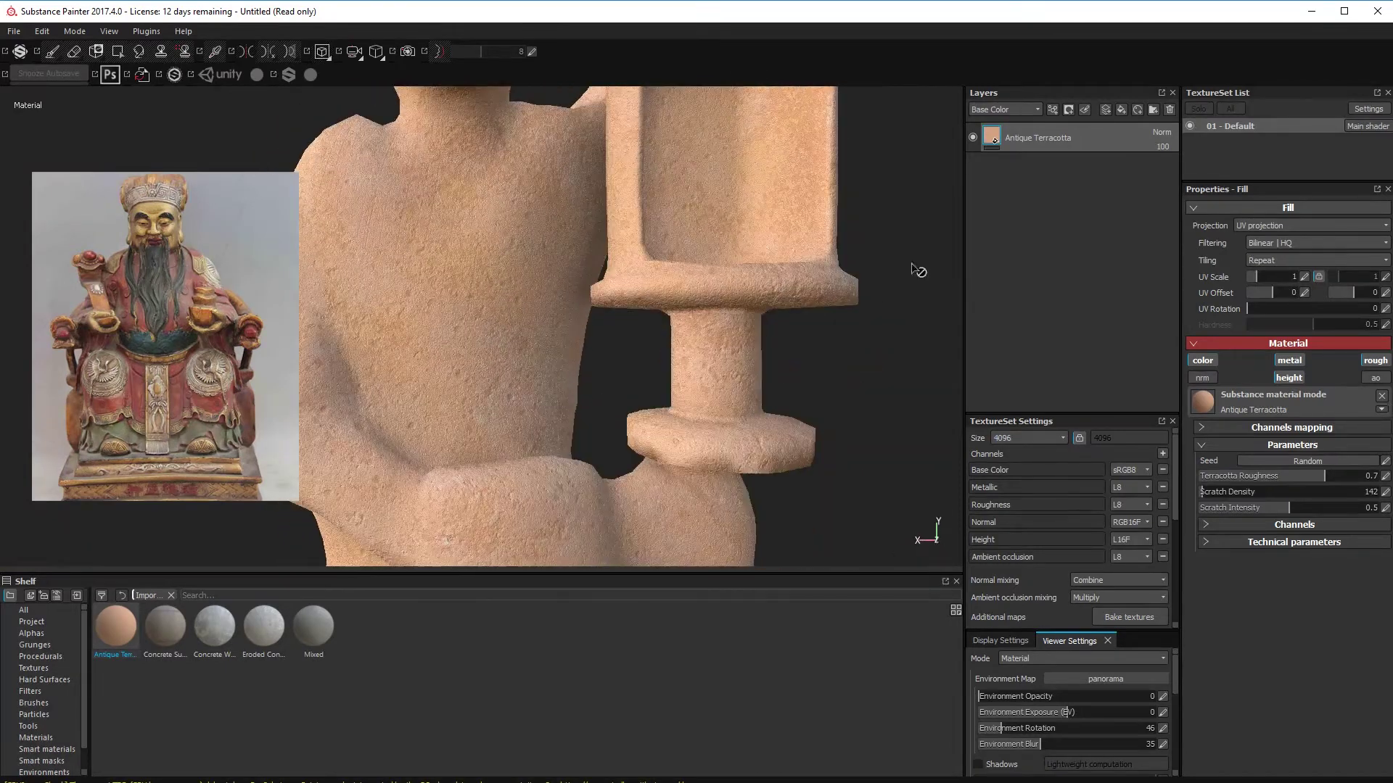
- Turn off the color channel of the Antique Terracotta fill layer
click(1207, 361)
alt+drag(889, 365, 628, 333)
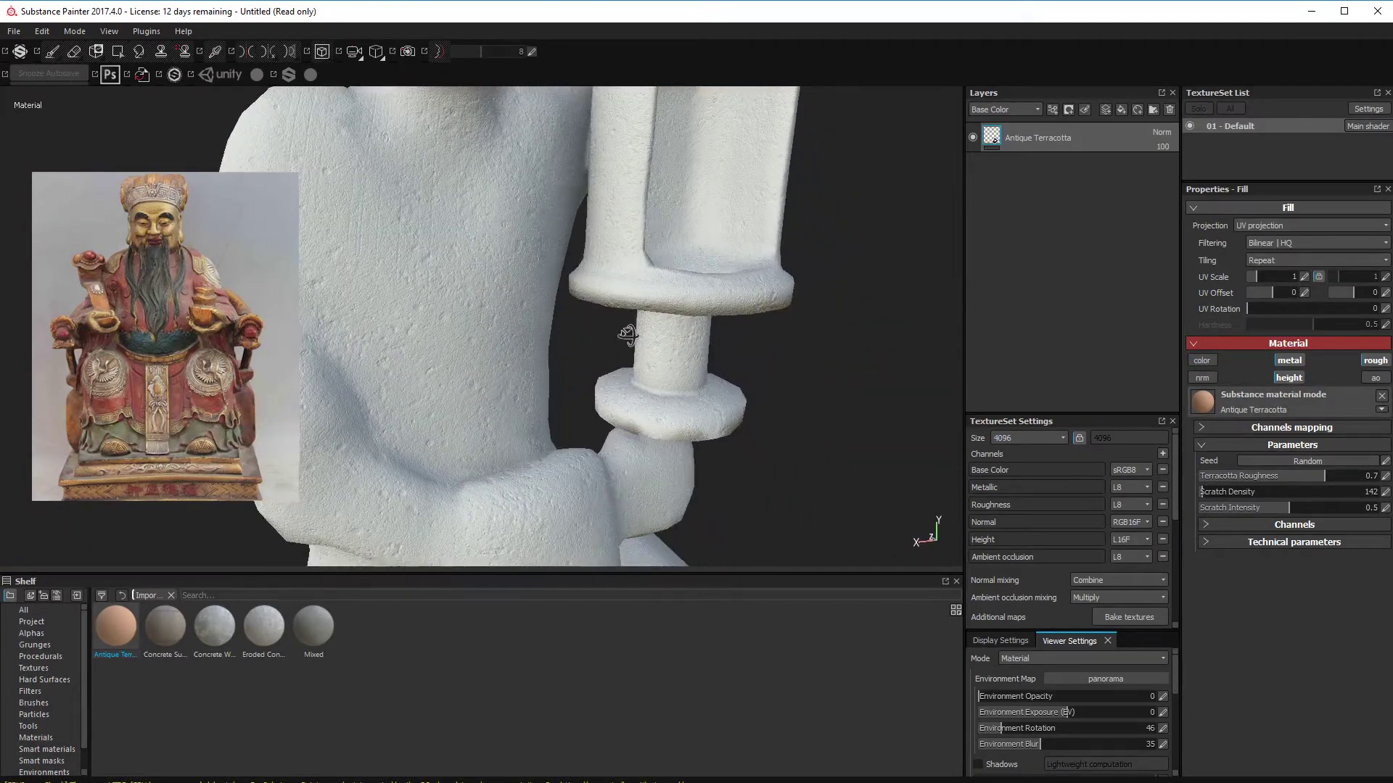
alt+right_drag(628, 333, 433, 406)
alt+middle_drag(427, 452, 403, 475)
alt+drag(535, 426, 545, 426)
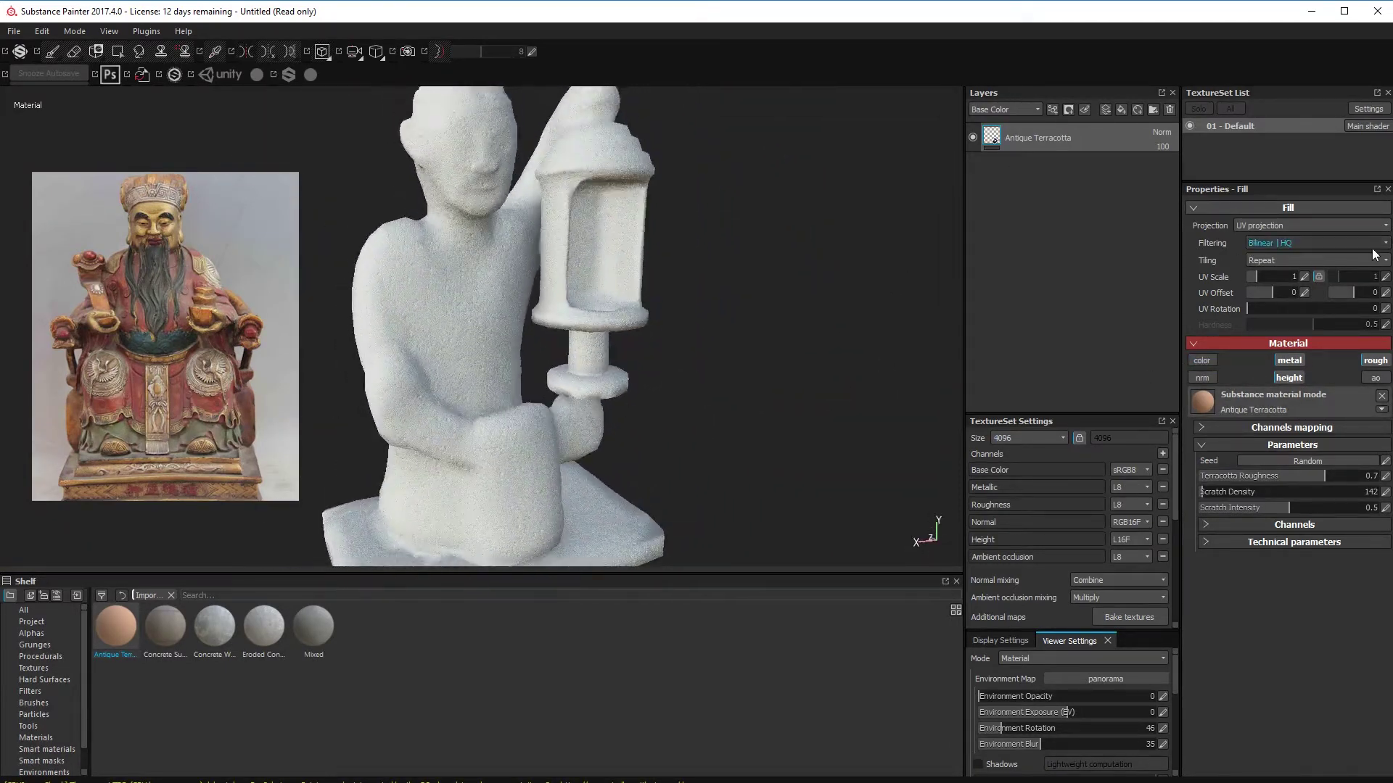
alt+drag(770, 297, 729, 370)
- Reselect Antique Terracotta as the fill's source material and toggle its color channel on and back off
click(1382, 410)
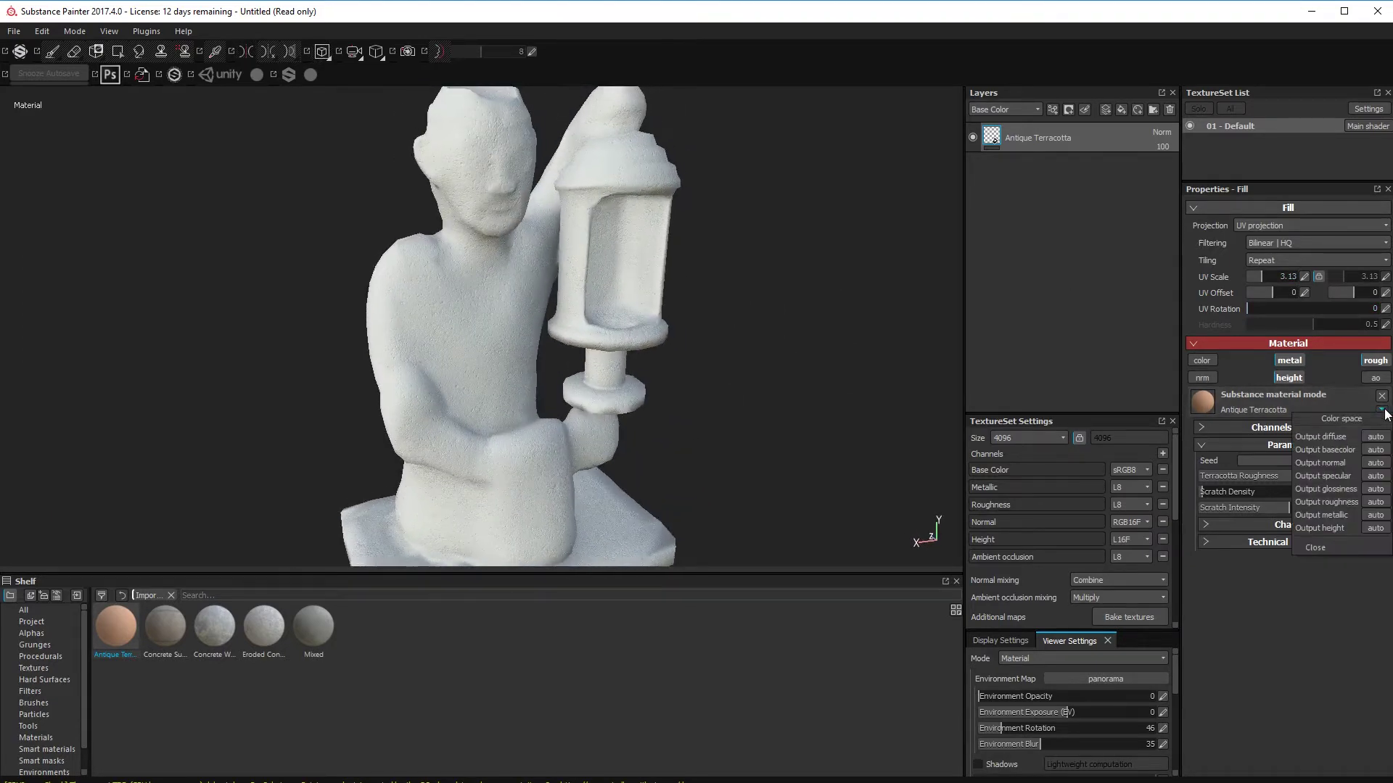
click(1248, 397)
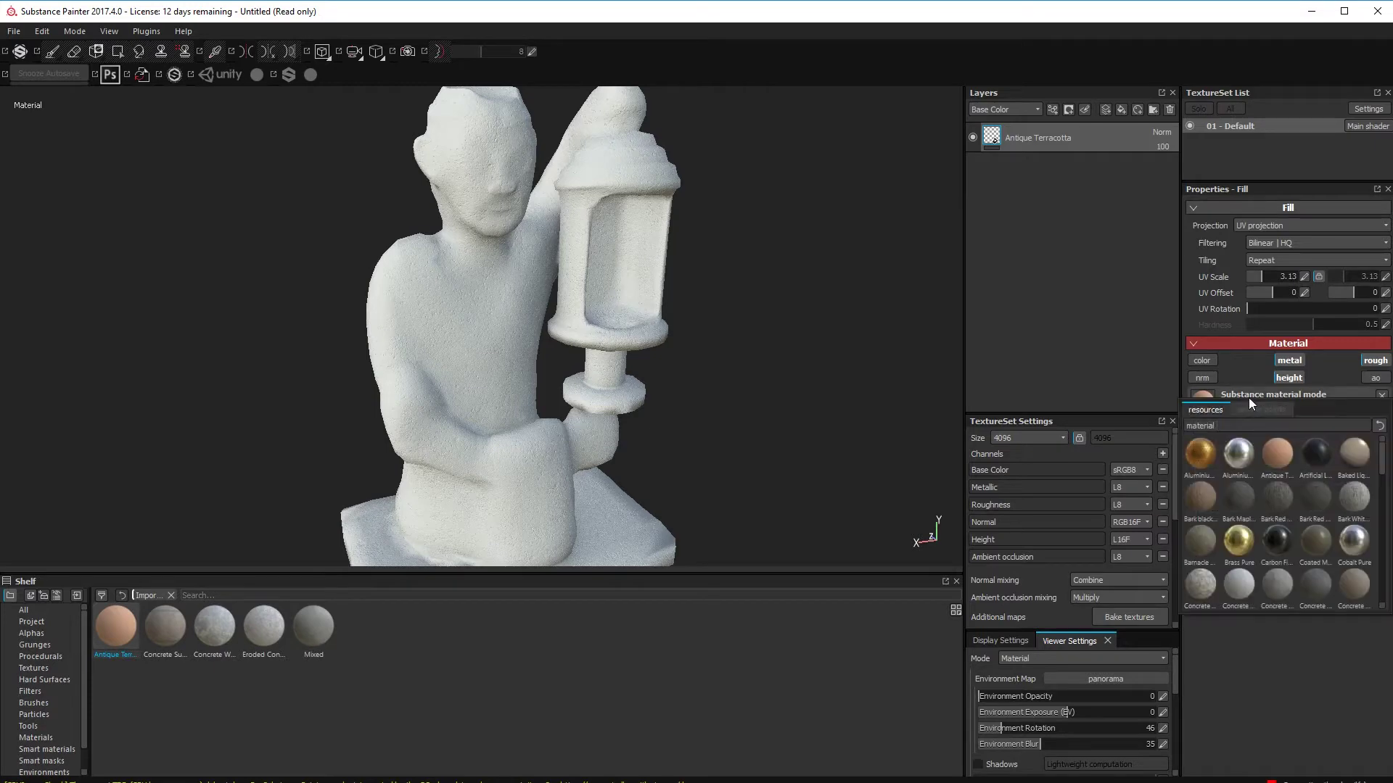
click(1277, 453)
click(1202, 361)
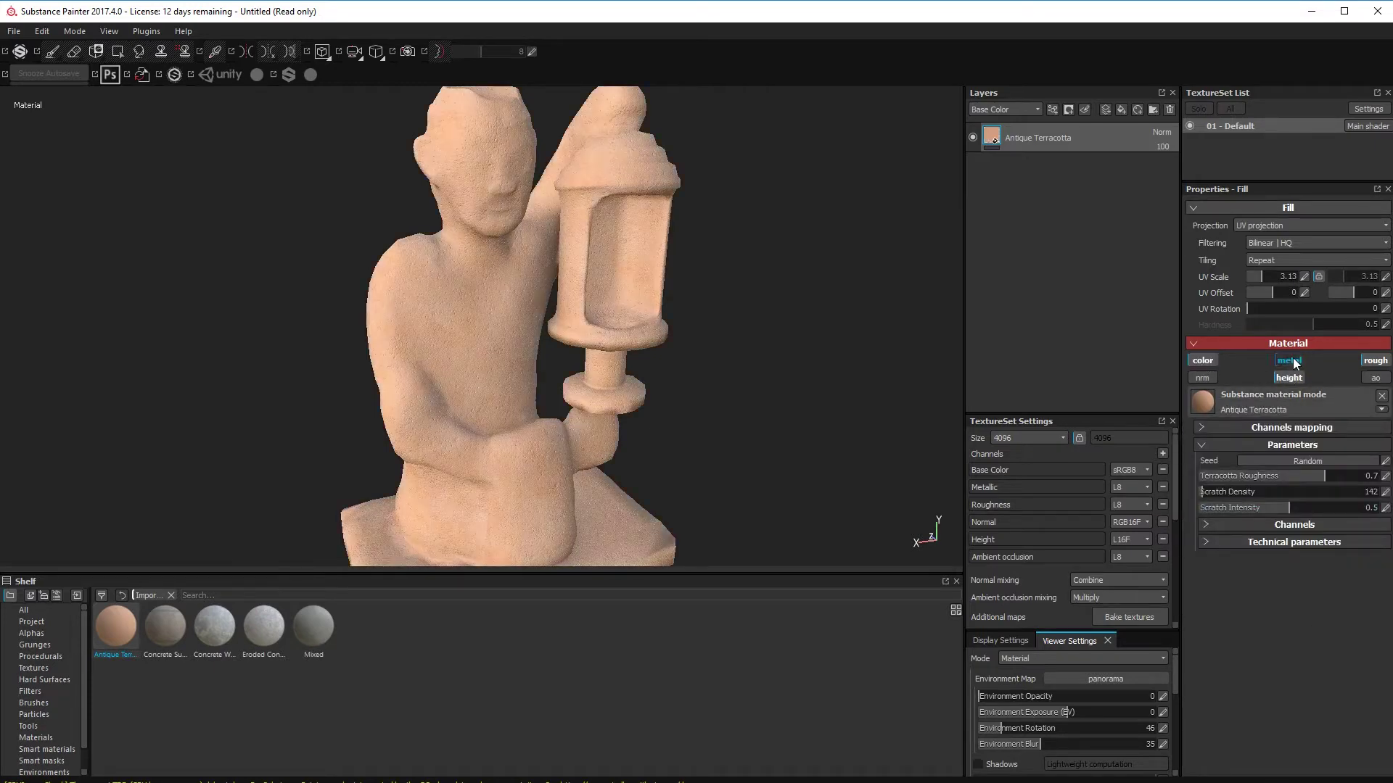
click(1202, 361)
- Set the Antique Terracotta fill to tri-planar projection with a UV scale of 2
mouse_move(834, 368)
alt+mouse_down()
mouse_move(867, 457)
mouse_move(824, 357)
alt+mouse_up()
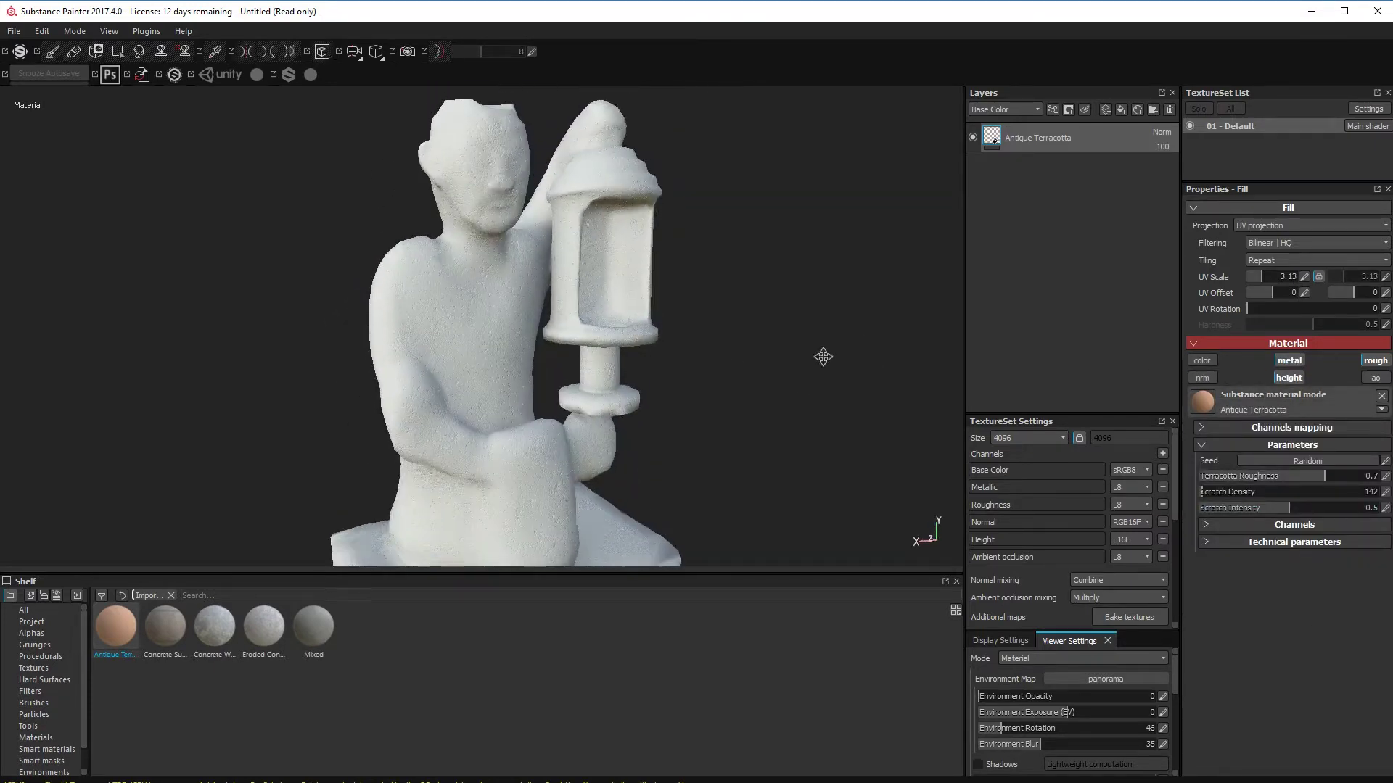
alt+middle_drag(824, 357, 839, 329)
click(1281, 277)
drag(1276, 277, 1278, 276)
click(1304, 276)
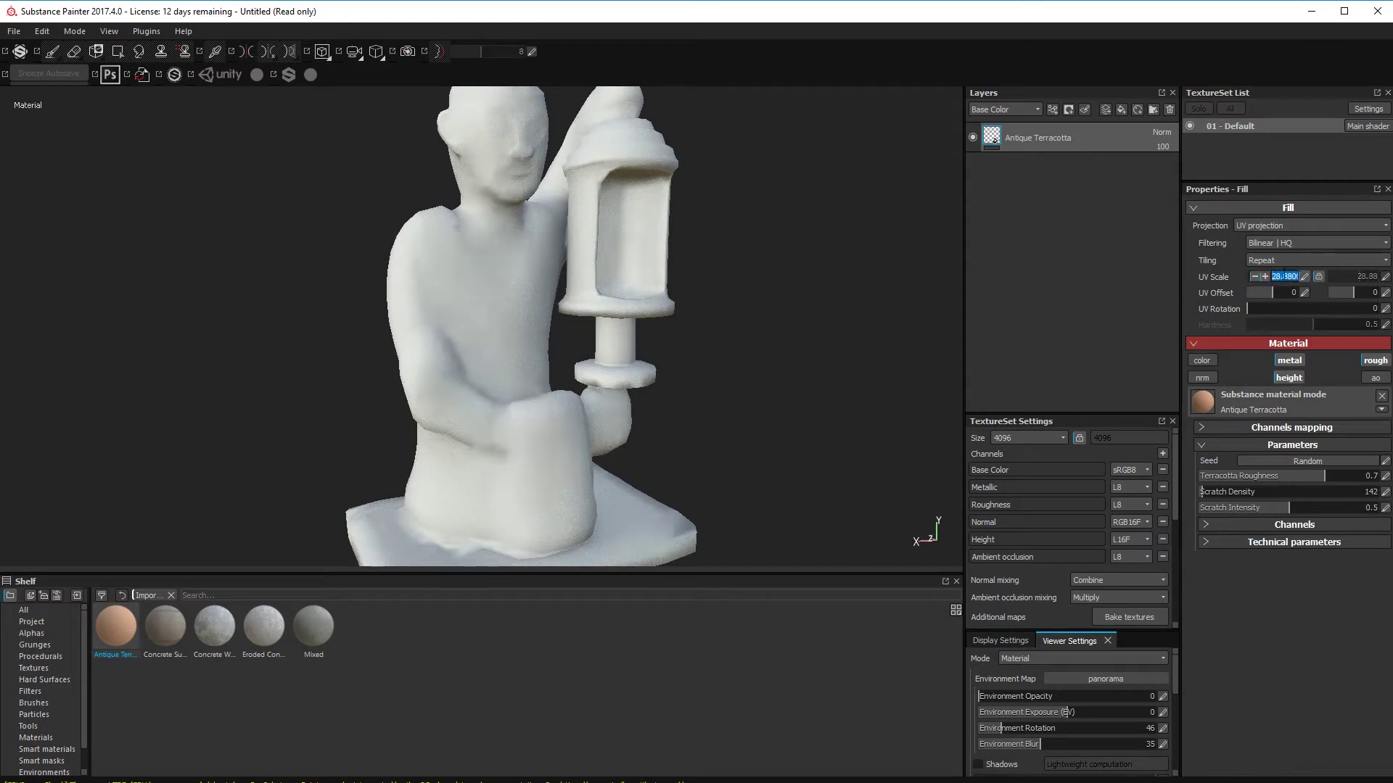
alt+drag(907, 440, 771, 440)
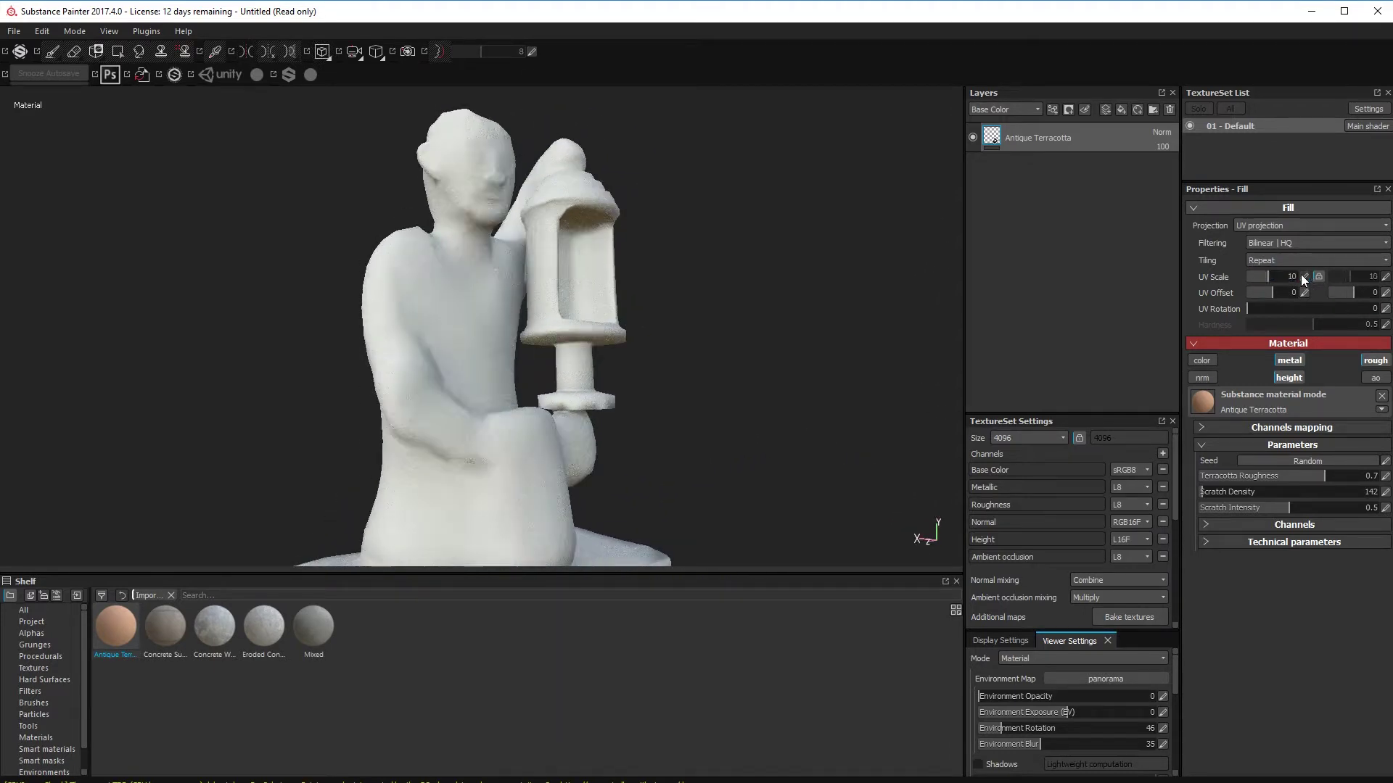
alt+drag(759, 386, 662, 385)
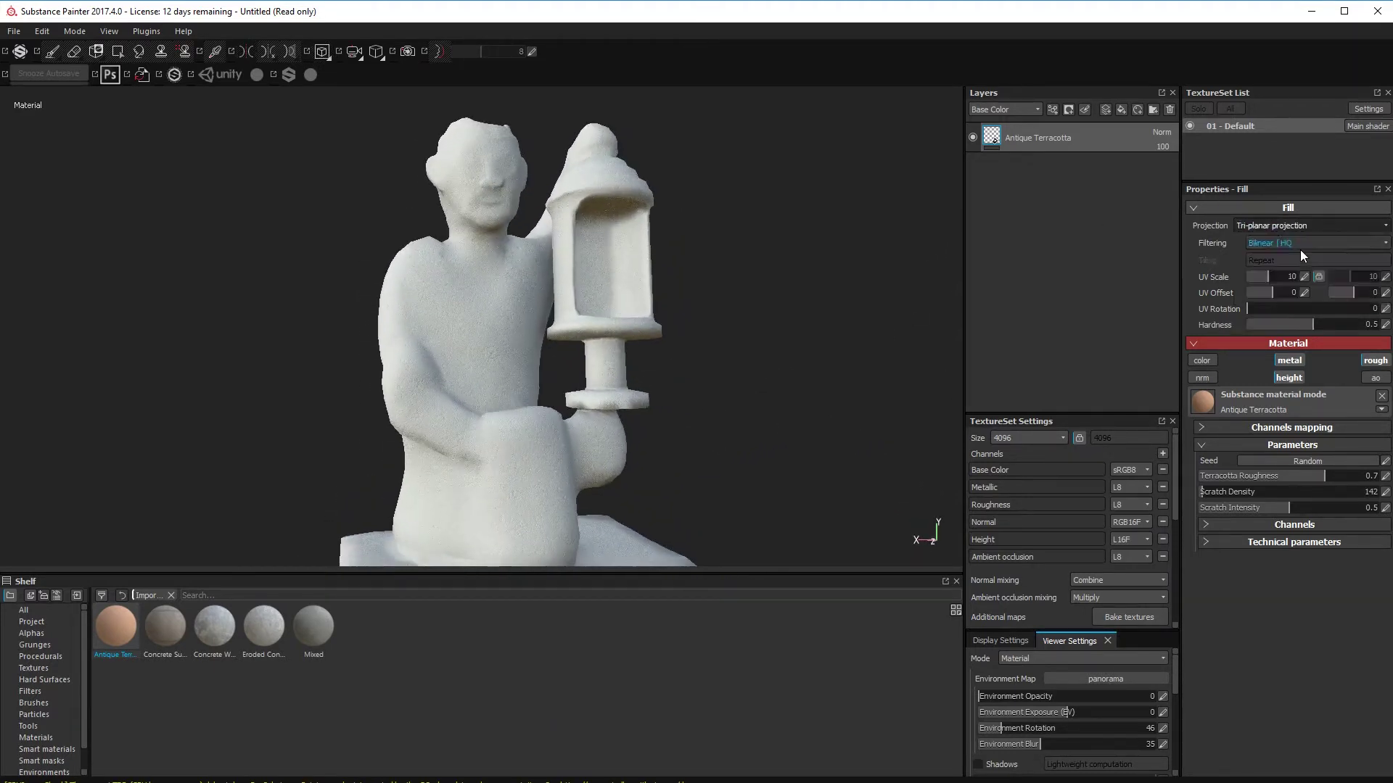
alt+drag(907, 464, 768, 406)
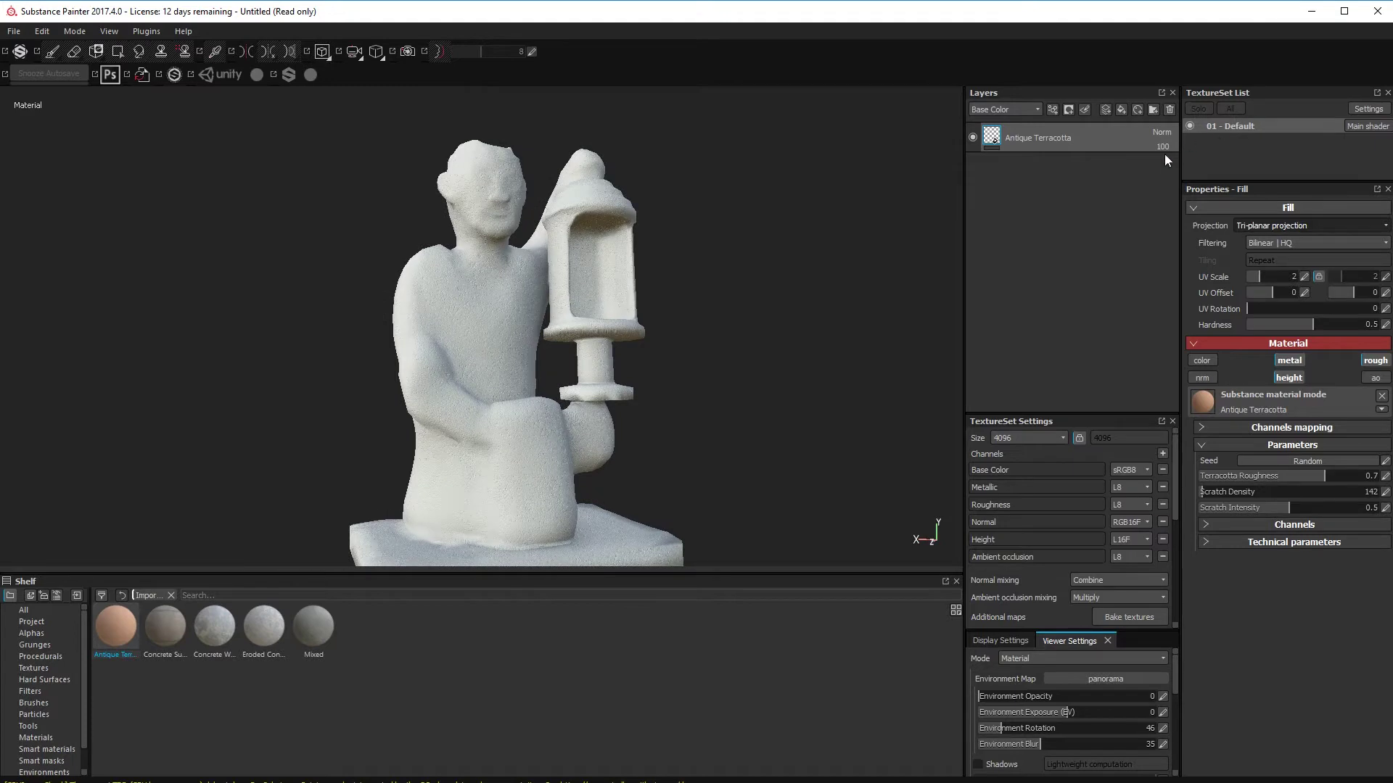
- Add a paint effect to the Antique Terracotta layer and choose the Crystal brush for it
click(1052, 111)
click(1072, 124)
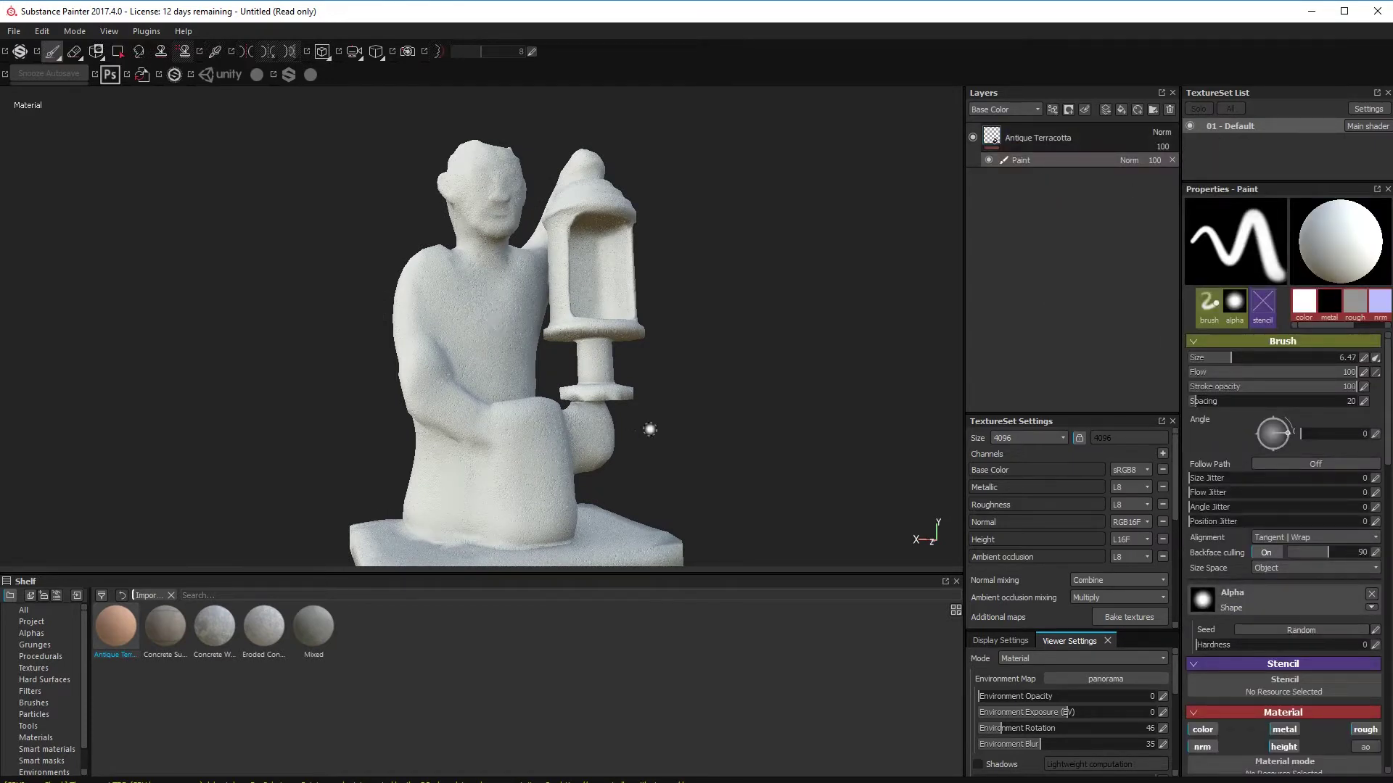
alt+drag(650, 430, 648, 462)
click(33, 703)
click(215, 685)
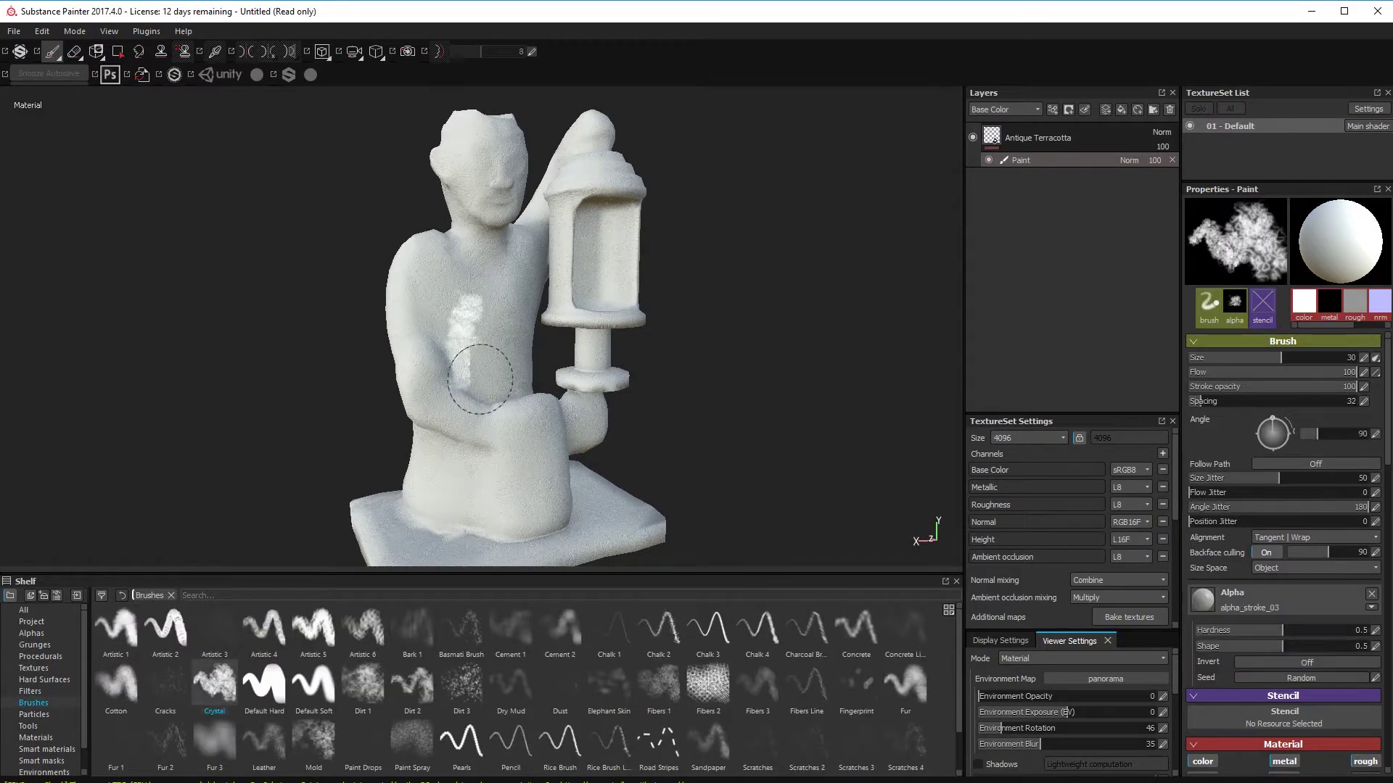
- Paint white test strokes with the Crystal brush across the statue's chest and arm, and undo them
drag(433, 285, 429, 334)
alt+right_drag(501, 345, 1007, 403)
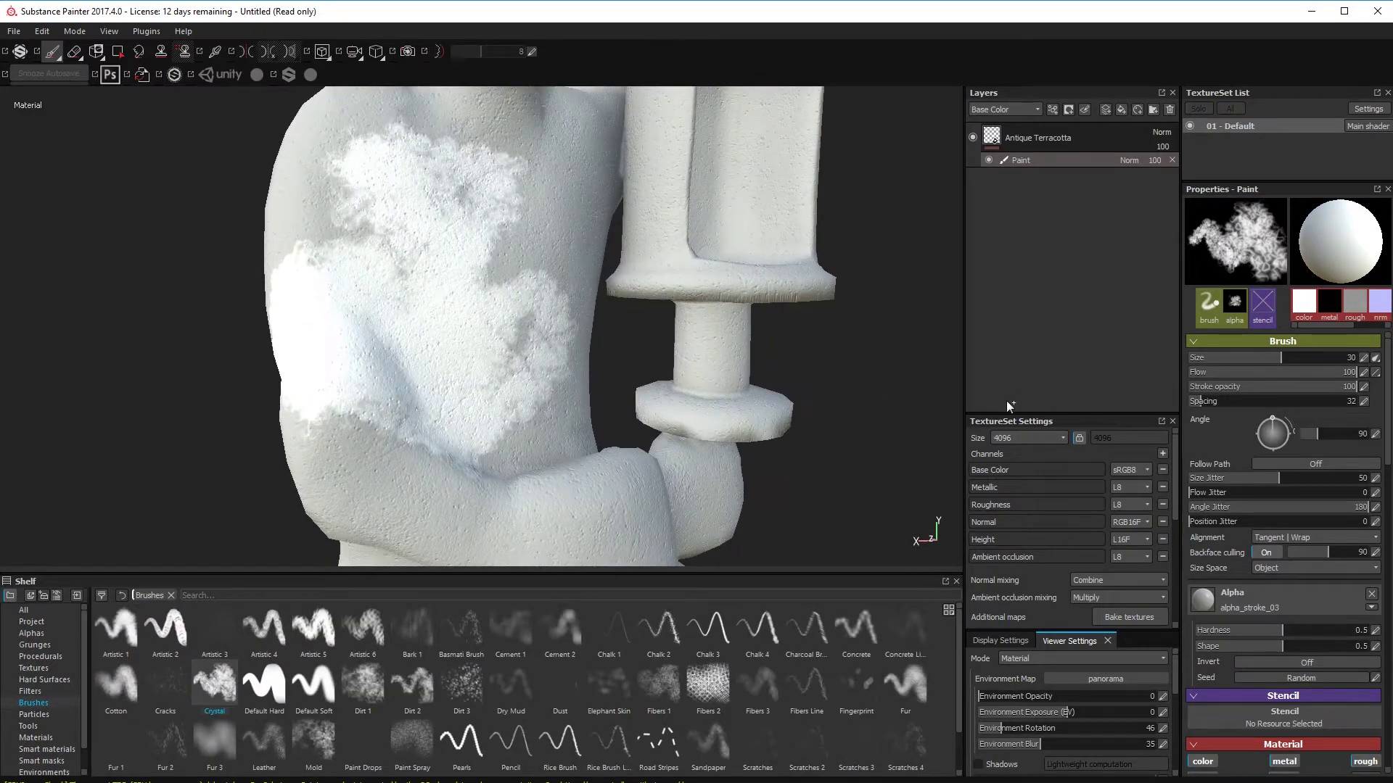
key(ctrl+z)
- Set the brush's base color to a muted olive brown of R 0.234, G 0.188, B 0.098
scroll(1303, 498, down, 4)
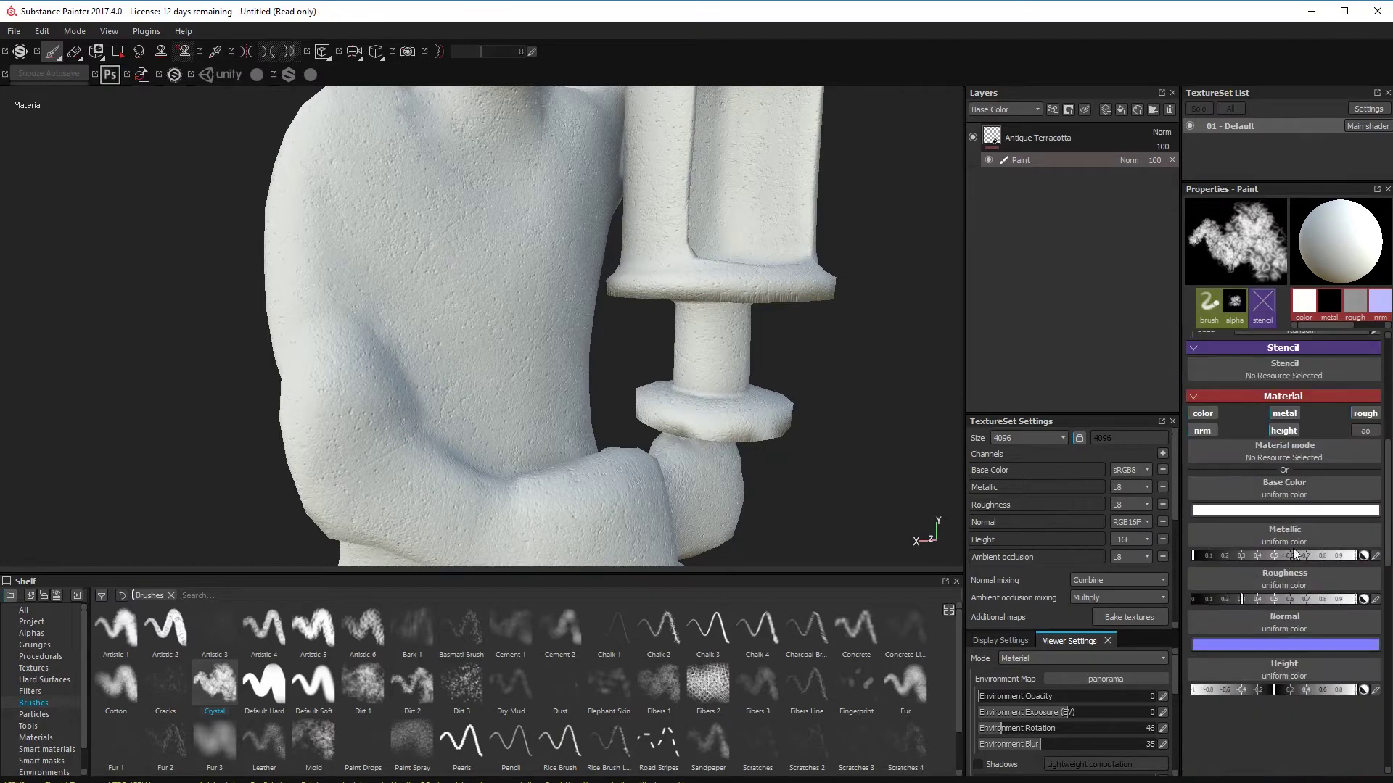
click(1280, 508)
click(1297, 556)
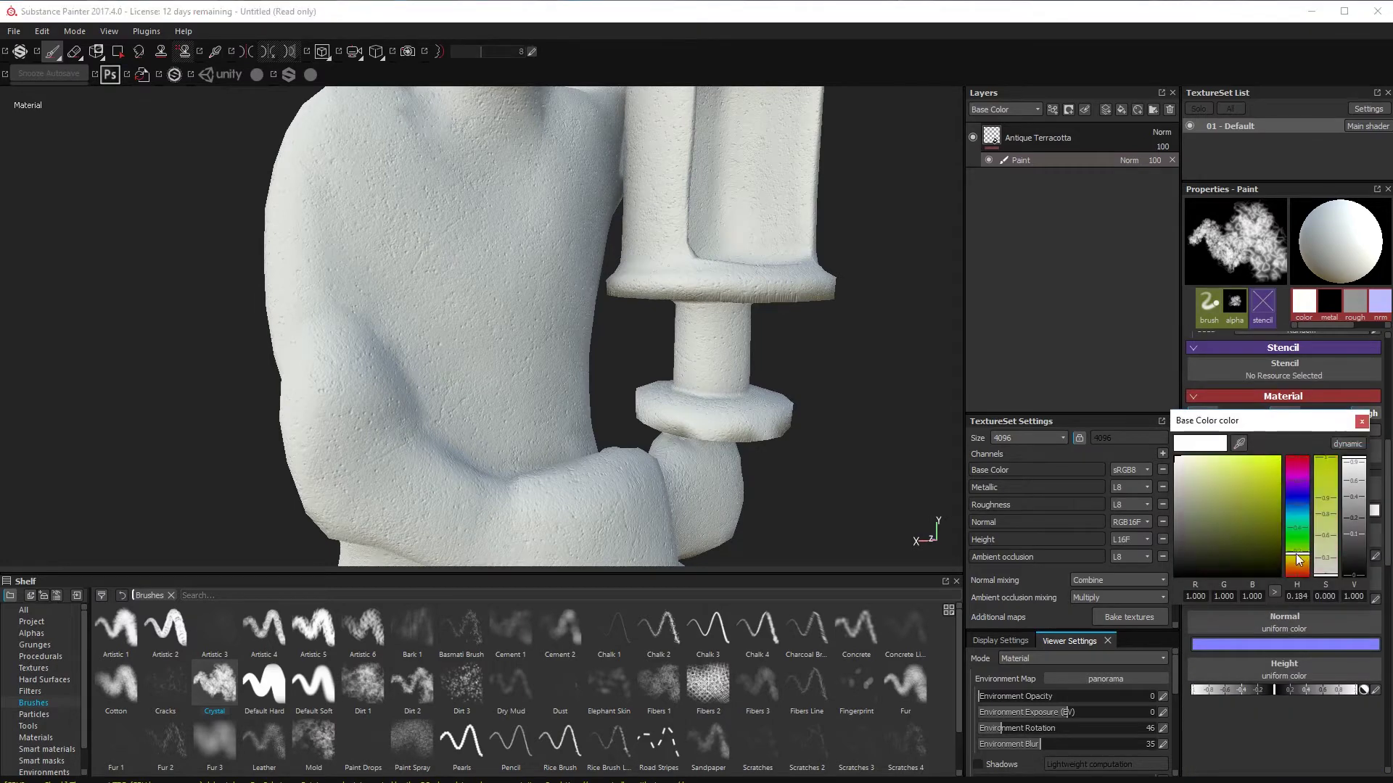
click(1206, 485)
click(1300, 568)
click(1204, 513)
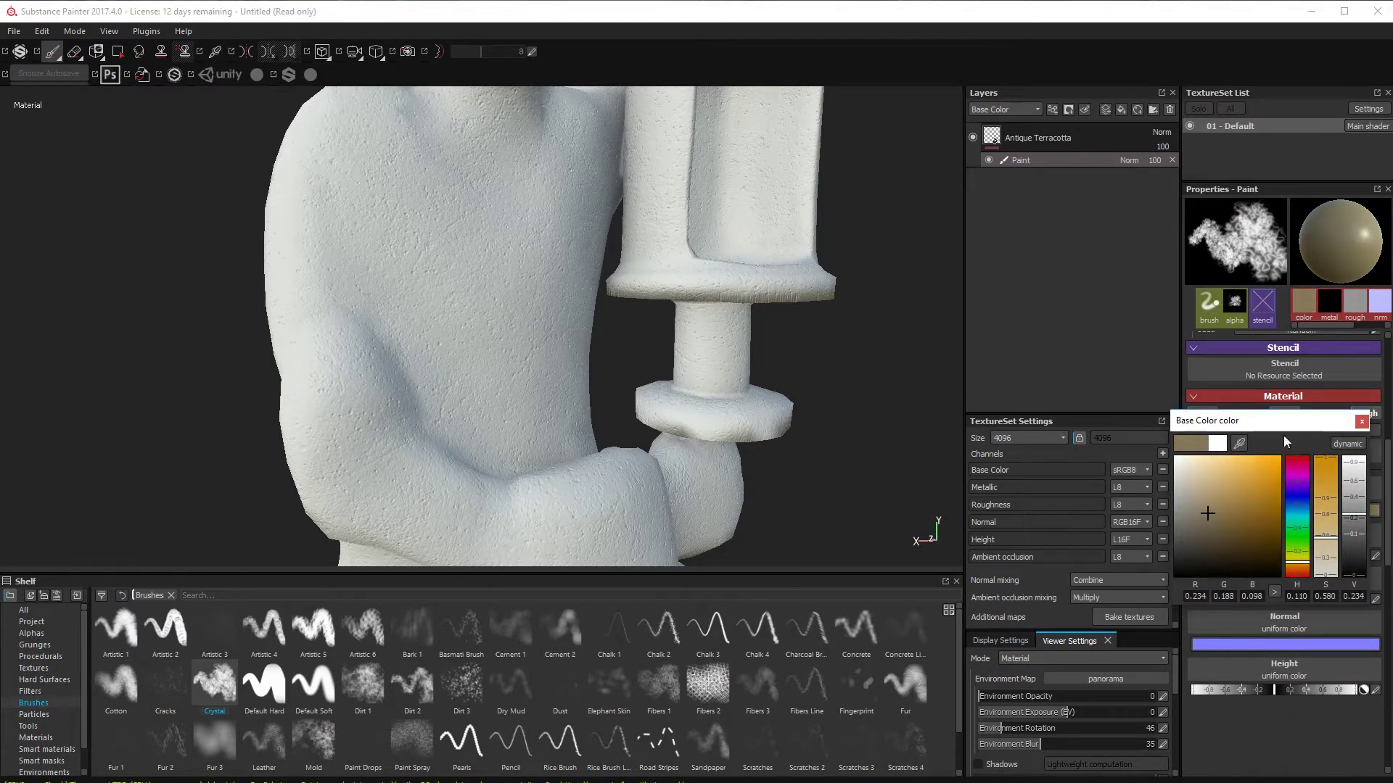
click(1361, 422)
- Paint an olive-brown test stroke across the statue's chest and upper arm, and undo it
mouse_move(521, 218)
mouse_down()
mouse_move(513, 238)
mouse_move(349, 311)
mouse_move(384, 283)
mouse_up()
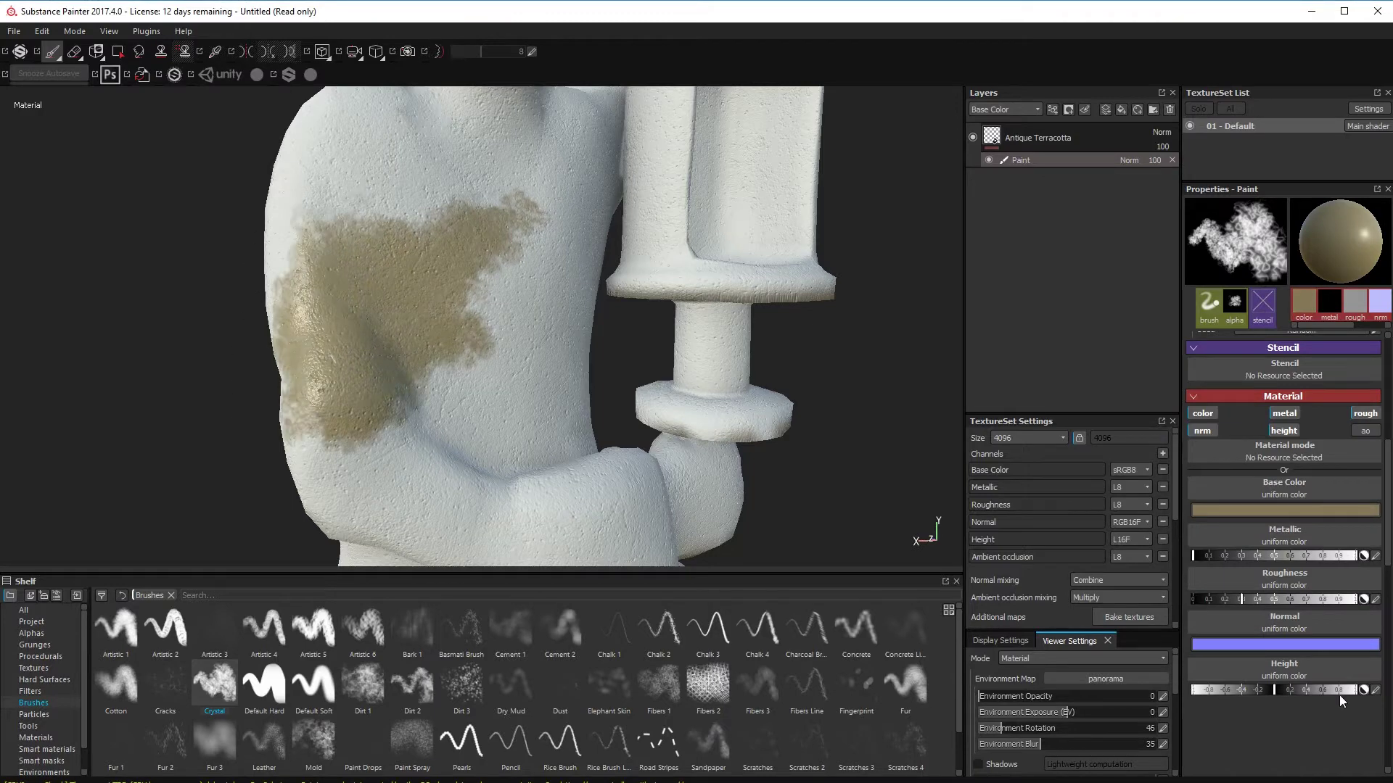
key(ctrl+z)
- Set the paint's roughness to 1 and paint olive-brown strokes over the statue's chest, shoulder and arm
click(1354, 599)
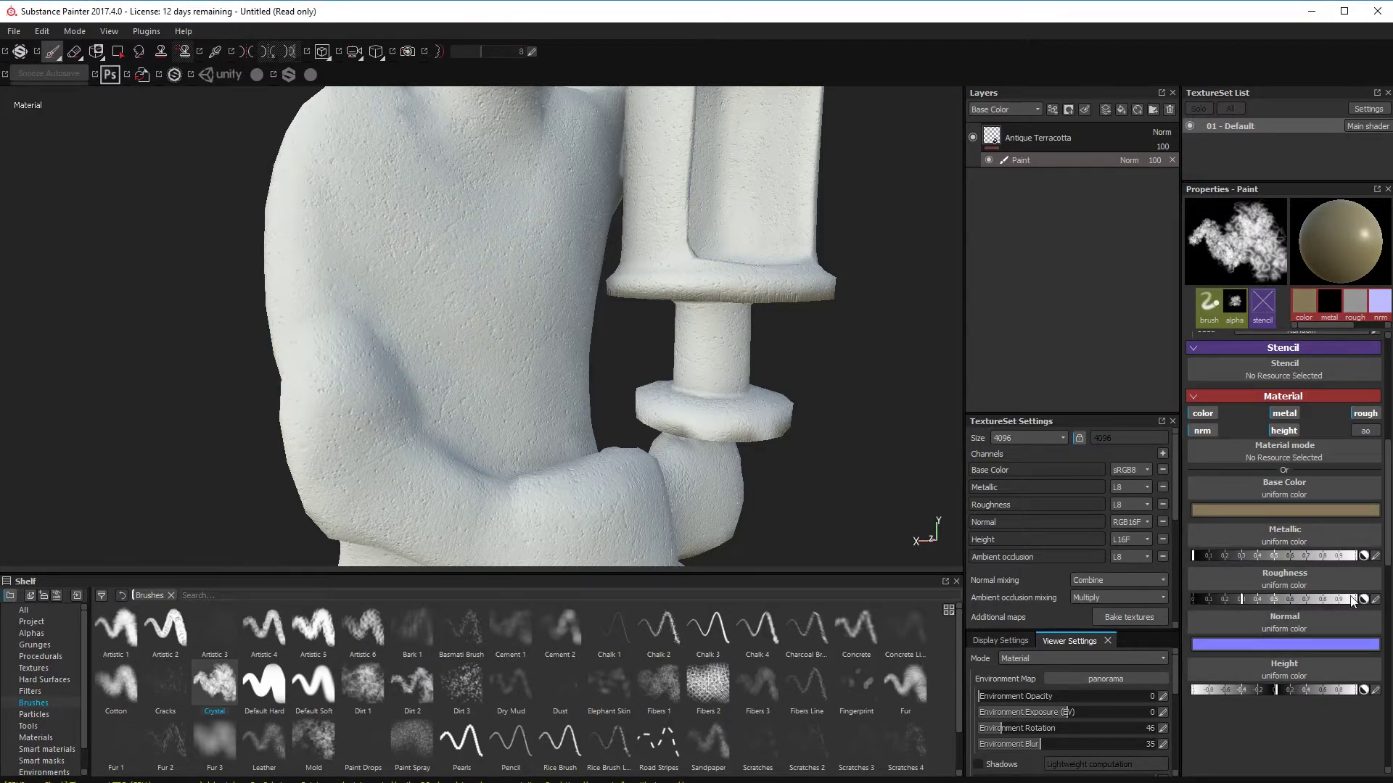
mouse_move(319, 218)
mouse_down()
mouse_move(336, 353)
mouse_move(375, 240)
mouse_move(371, 290)
mouse_move(555, 283)
mouse_up()
mouse_move(569, 250)
mouse_down()
mouse_move(572, 224)
mouse_move(512, 211)
mouse_up()
- Choose the Fur 3 brush, enlarge it to 54.53, and paint the statue's chest, shoulders and head olive brown
click(214, 742)
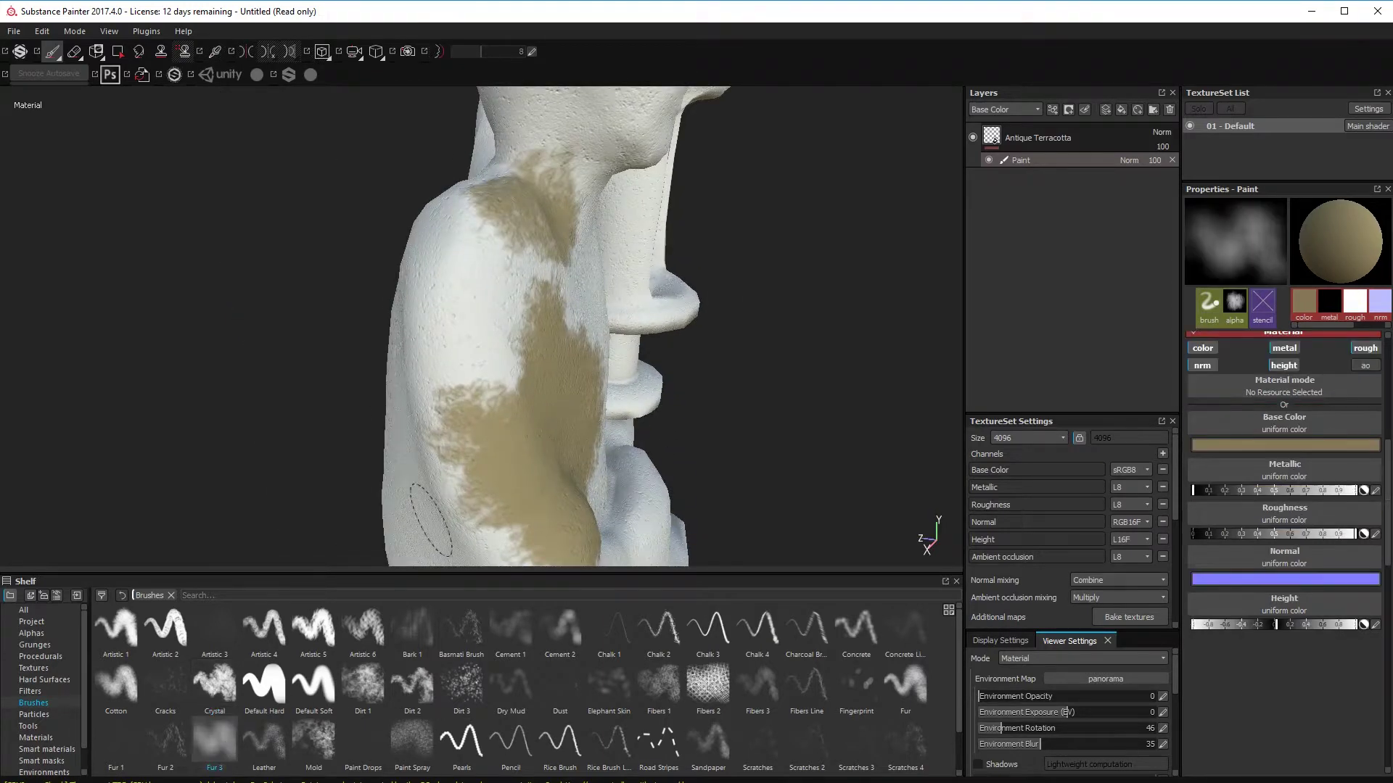
scroll(1363, 534, up, 5)
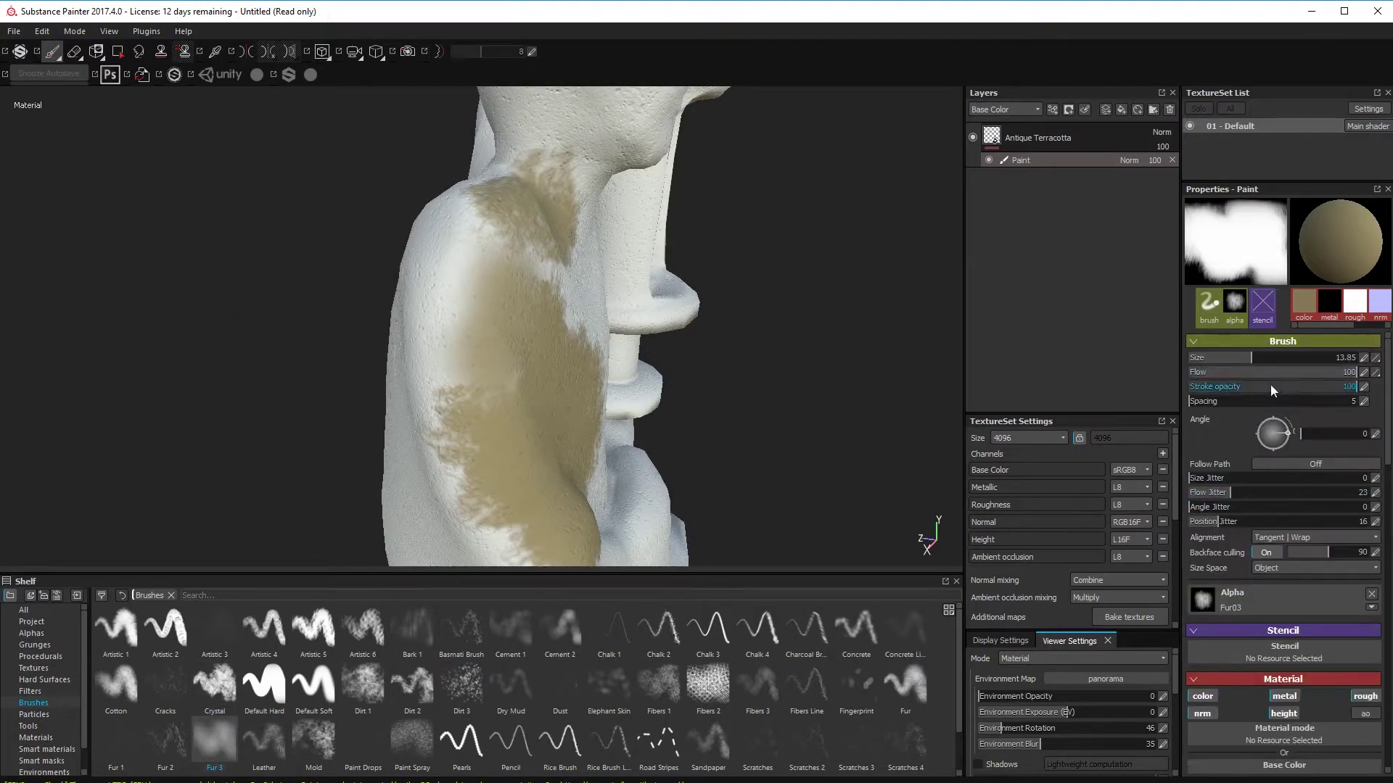
mouse_move(472, 348)
mouse_down()
mouse_move(518, 243)
mouse_move(478, 283)
mouse_up()
alt+drag(808, 423, 659, 388)
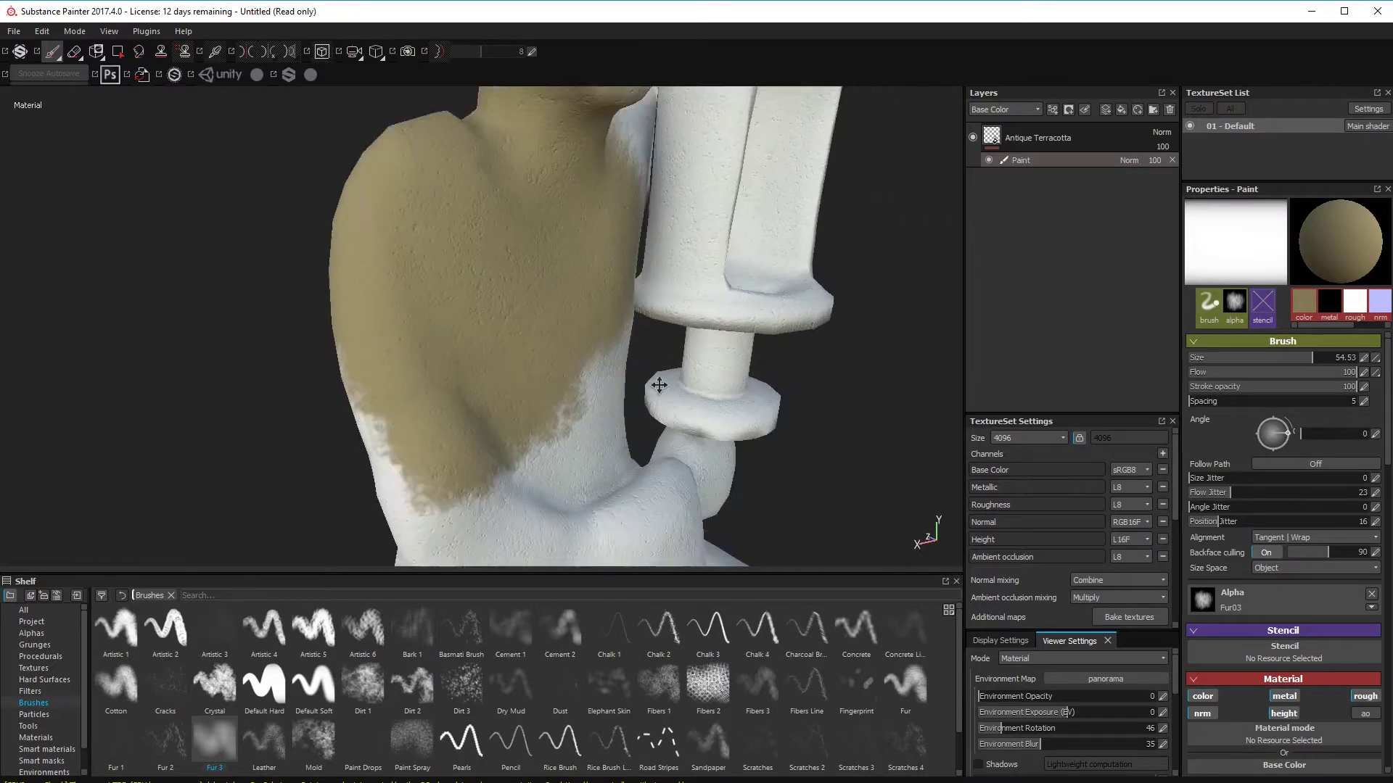
alt+right_drag(659, 389, 755, 411)
drag(663, 236, 715, 196)
alt+drag(769, 302, 702, 296)
scroll(1271, 533, down, 4)
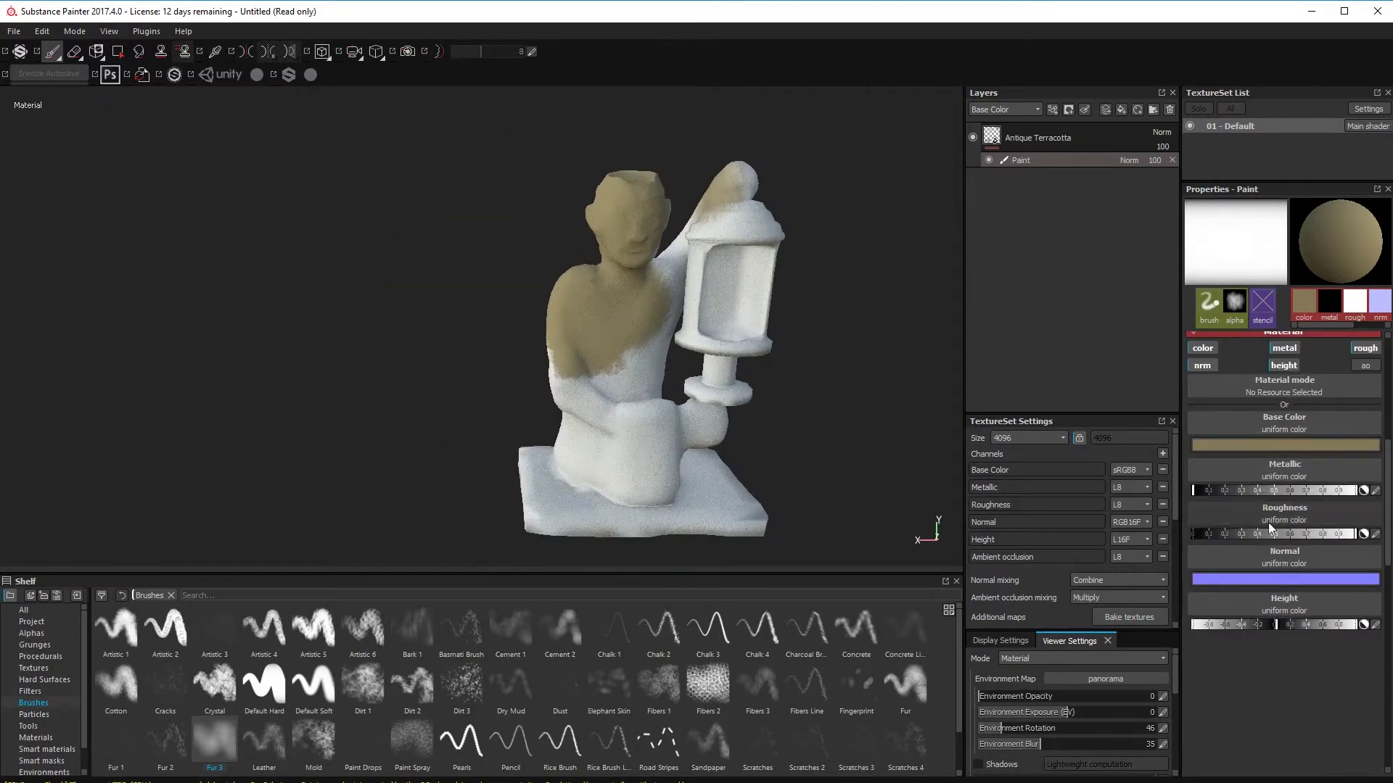
- Set the brush's base color to a greyish beige of R 0.258, G 0.232, B 0.182
scroll(1270, 524, up, 1)
click(1270, 532)
click(1189, 511)
- Paint the whole statue greyish beige from all sides, including the back, lantern and underside of the base
mouse_move(529, 311)
alt+mouse_down()
mouse_move(709, 435)
mouse_move(637, 295)
mouse_move(519, 213)
mouse_move(586, 305)
alt+mouse_up()
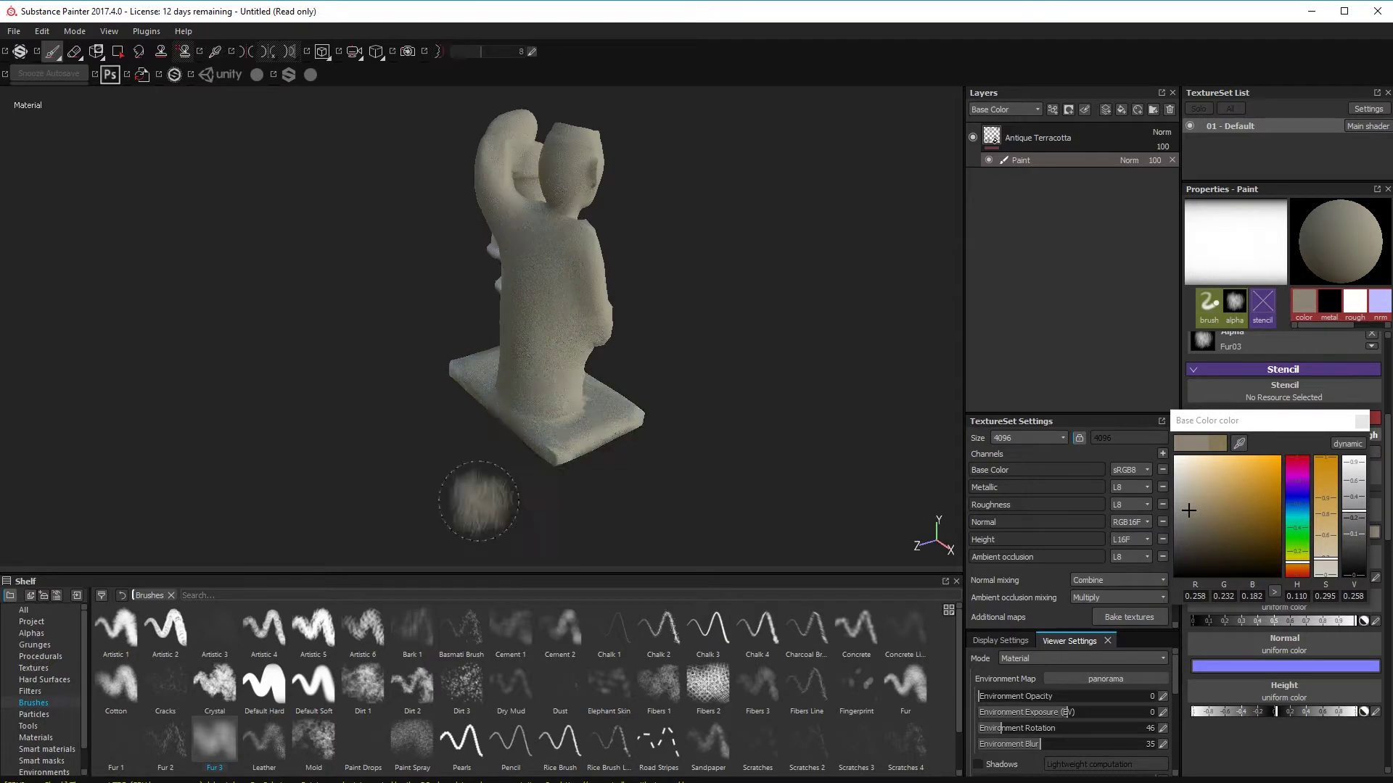
alt+drag(479, 501, 638, 421)
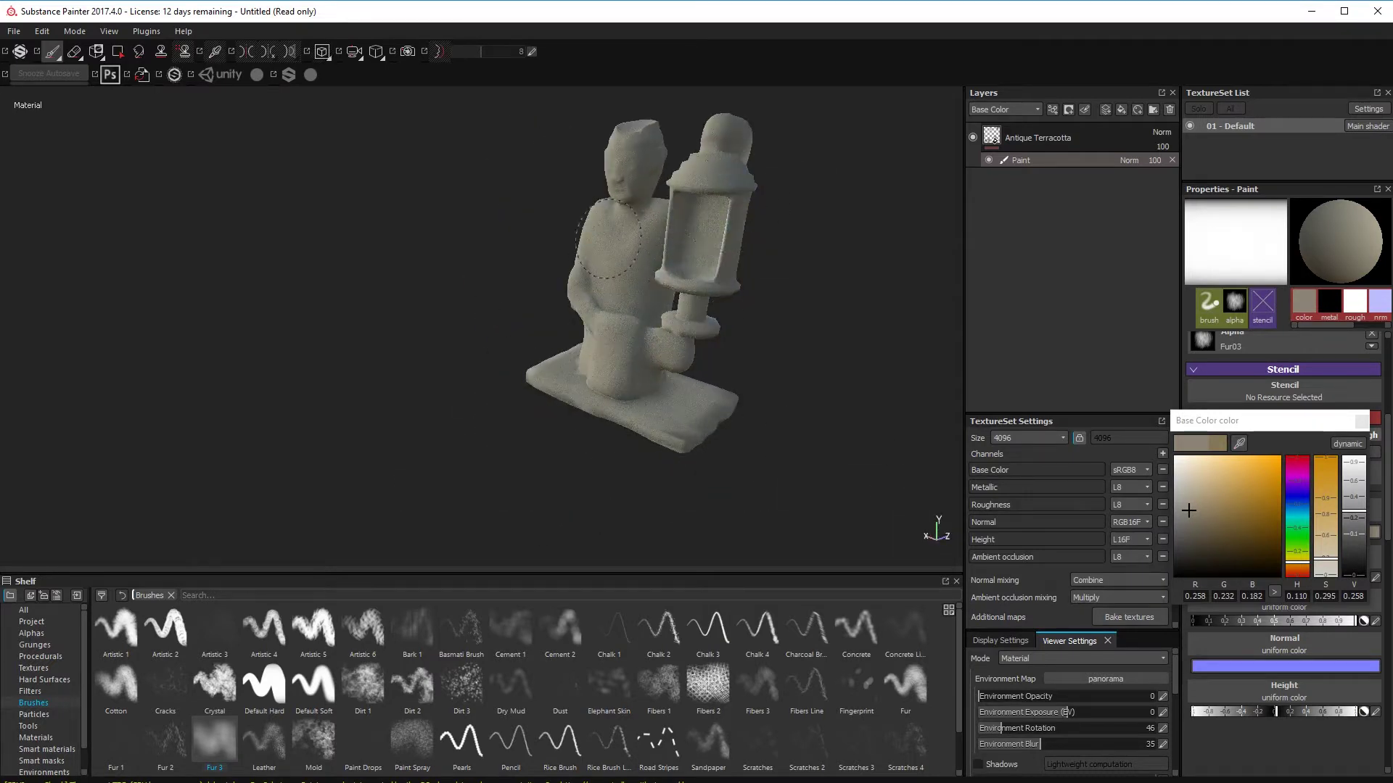
alt+drag(608, 240, 657, 166)
alt+drag(609, 348, 550, 248)
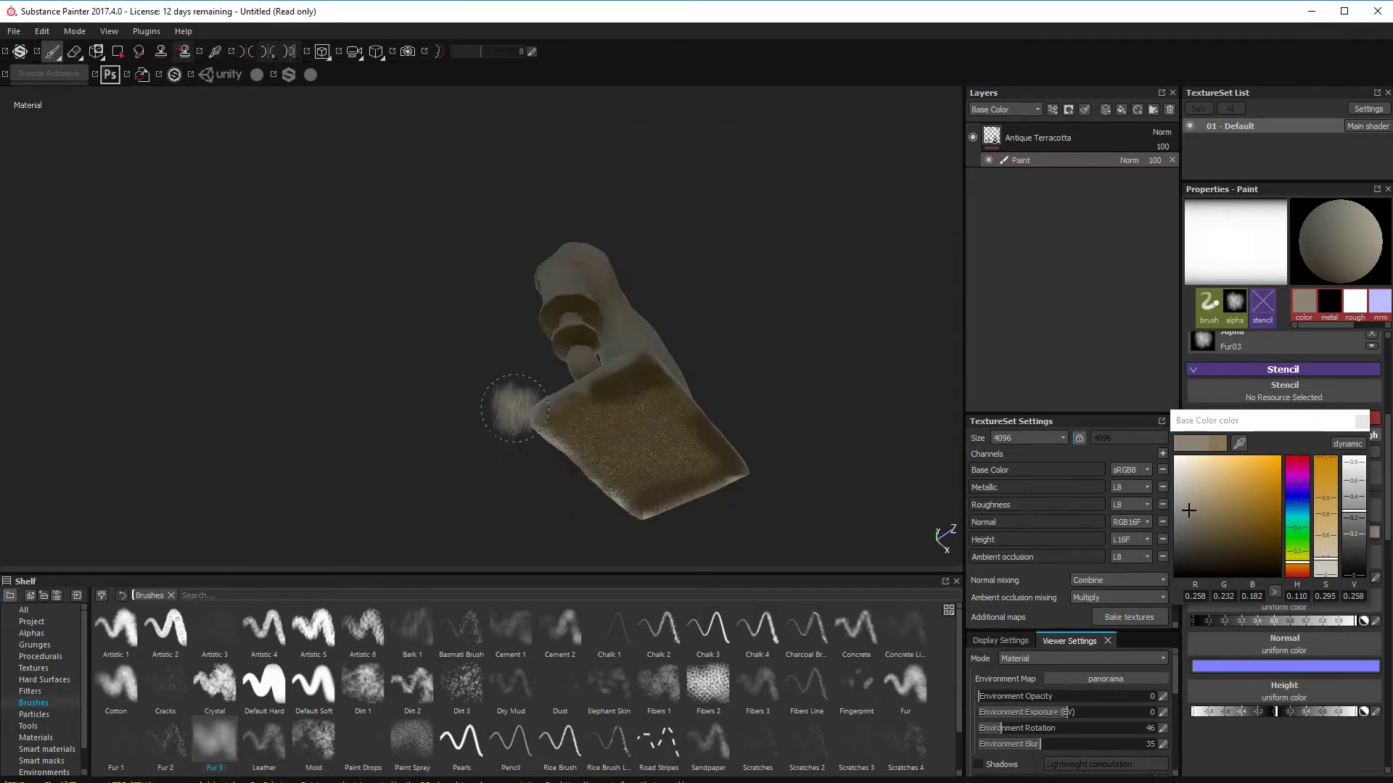
mouse_move(514, 408)
alt+mouse_down()
mouse_move(571, 455)
mouse_move(639, 444)
mouse_move(676, 476)
mouse_move(747, 488)
mouse_move(715, 486)
alt+mouse_up()
alt+right_drag(714, 486, 839, 491)
alt+drag(839, 492, 715, 435)
alt+right_drag(714, 435, 669, 320)
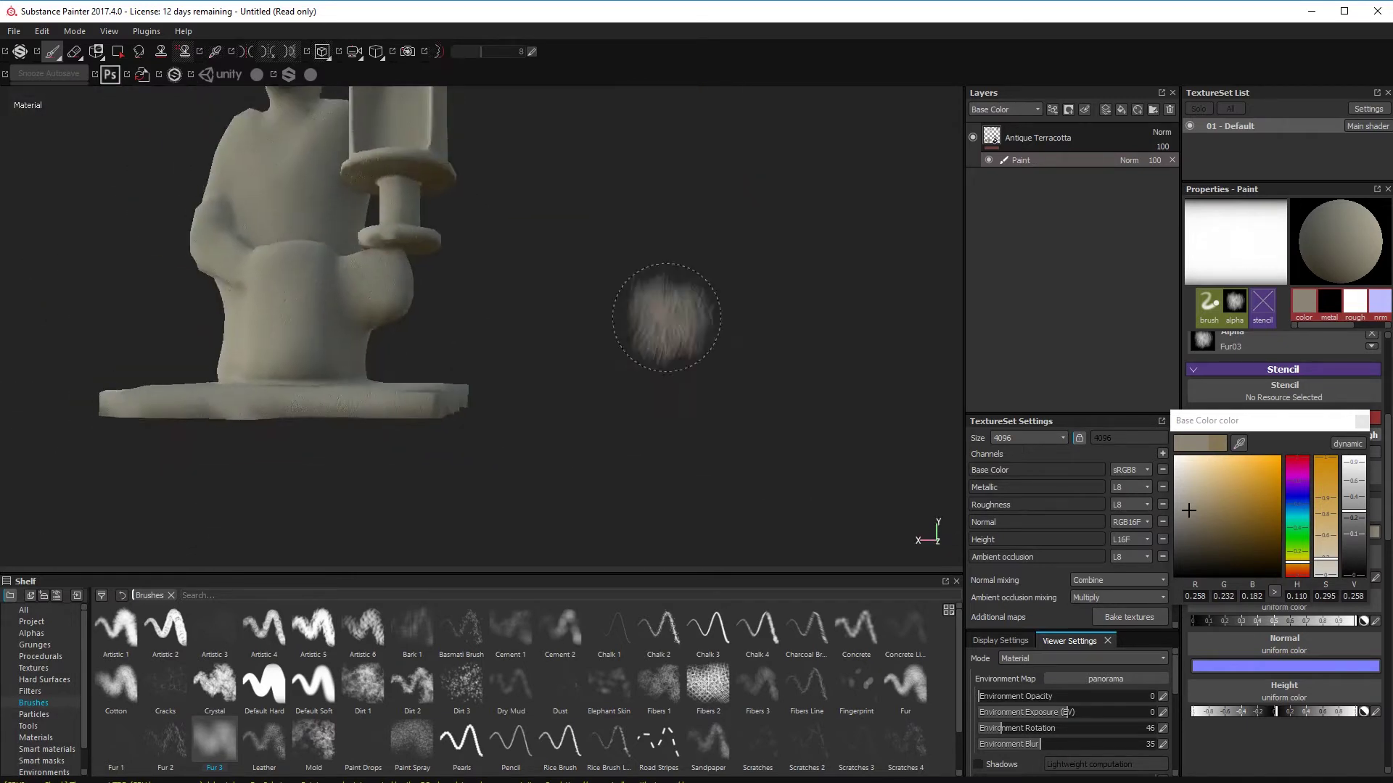
alt+drag(669, 320, 684, 390)
alt+right_drag(684, 390, 345, 352)
mouse_move(345, 352)
alt+mouse_down()
mouse_move(409, 444)
mouse_move(411, 369)
alt+mouse_up()
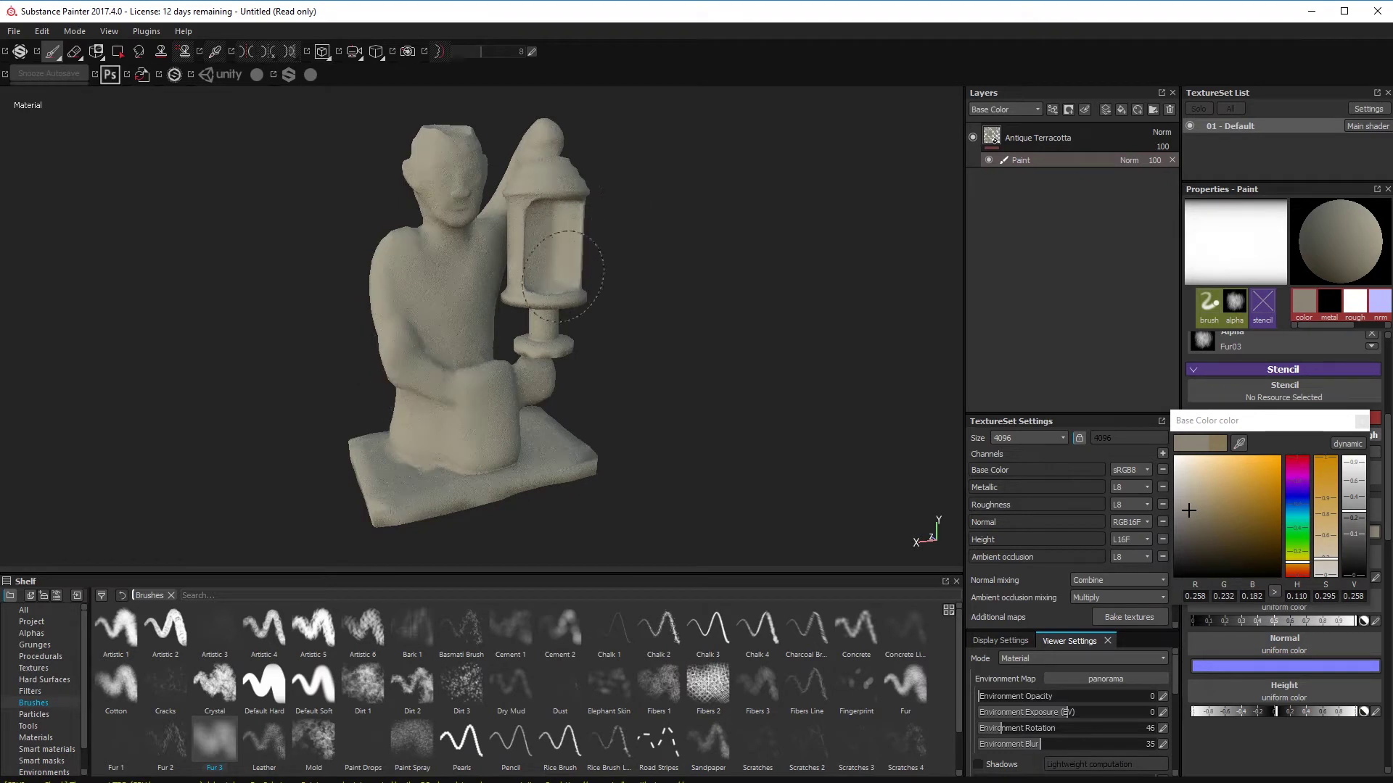
alt+drag(563, 275, 631, 428)
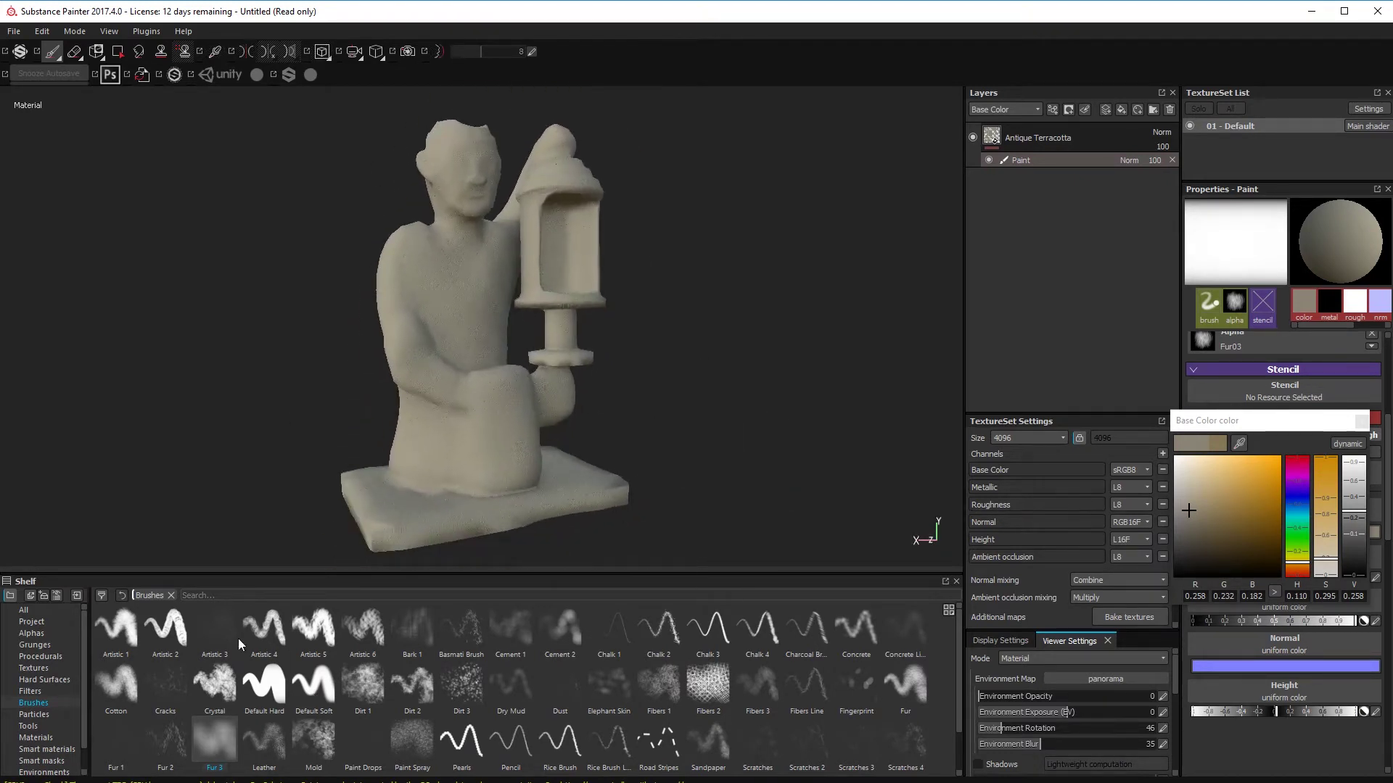
- Import Chinese_Statue_Default_ao.tga and Chinese_Statue_Default_nmap.tga as texture resources
click(14, 32)
click(59, 227)
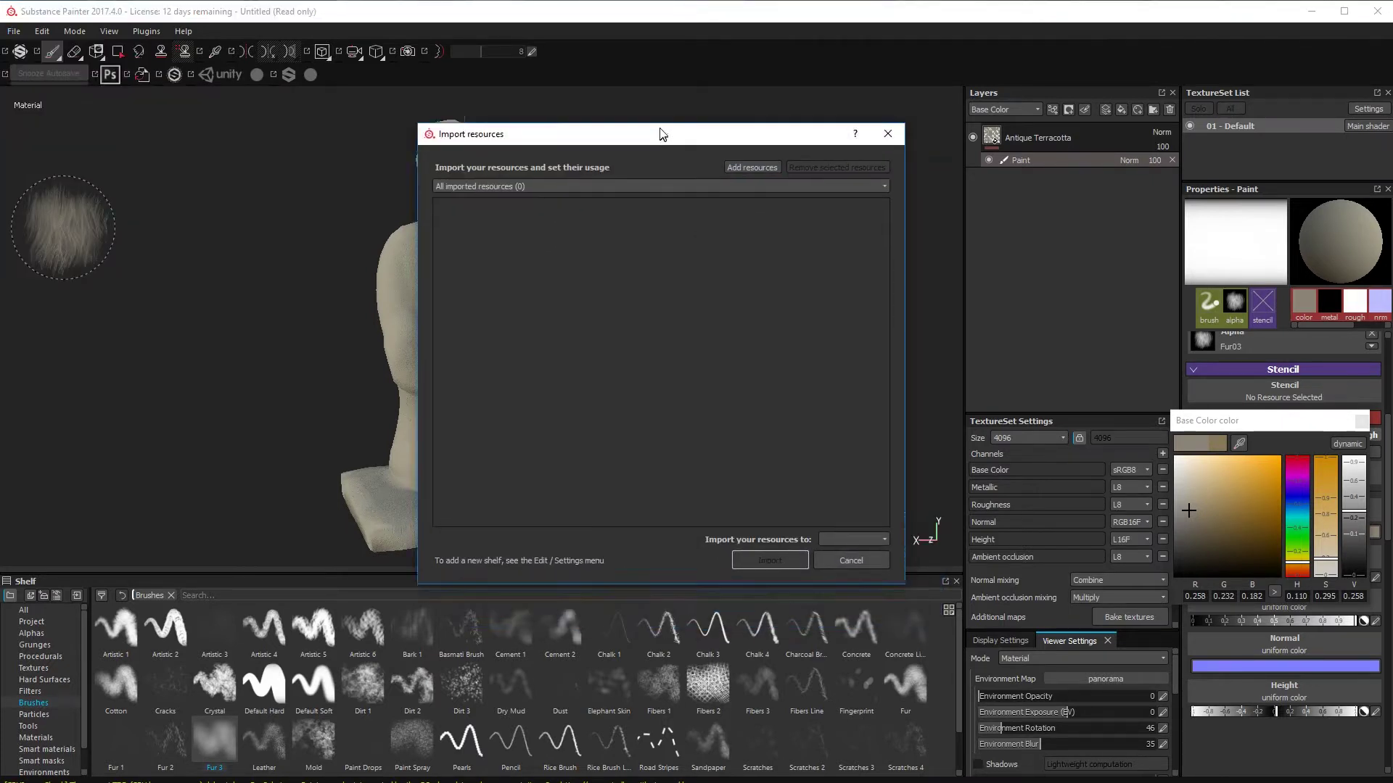
click(847, 209)
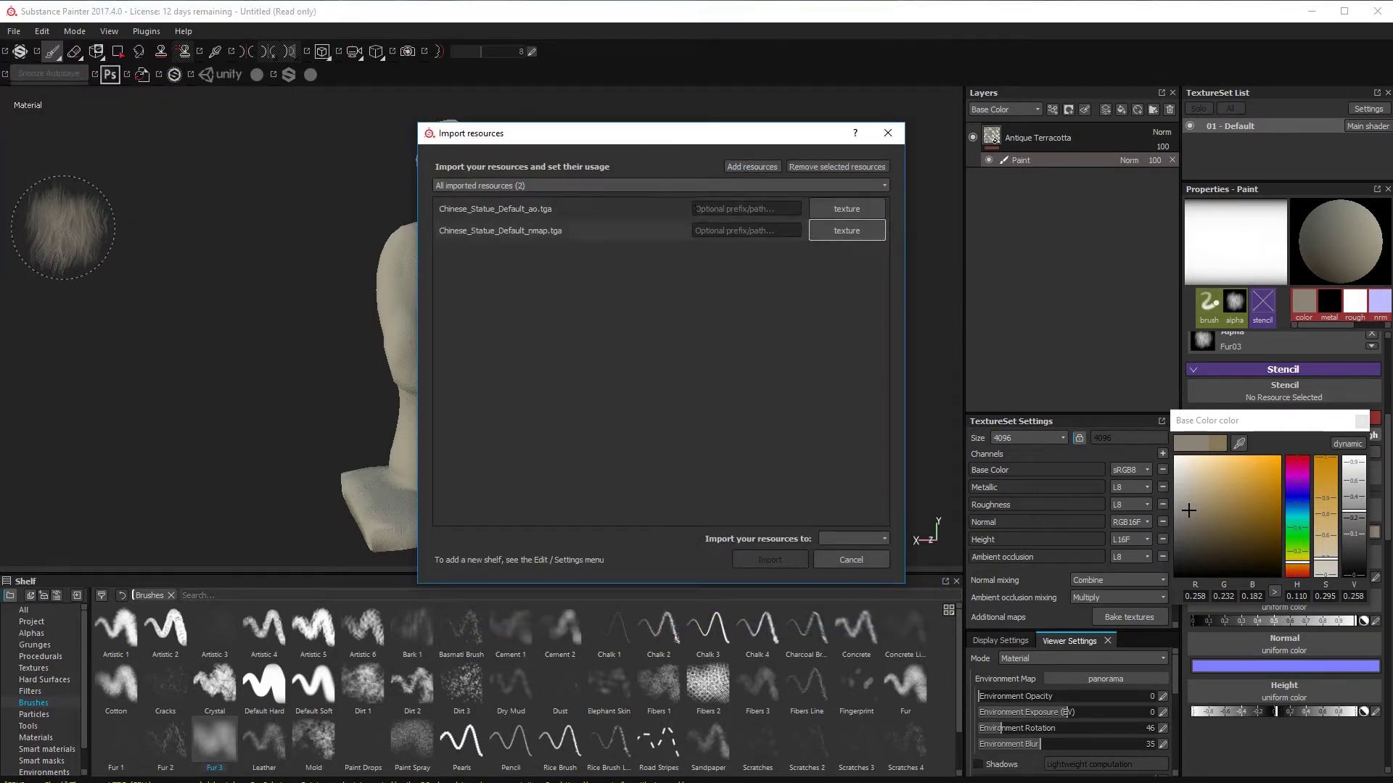
click(766, 564)
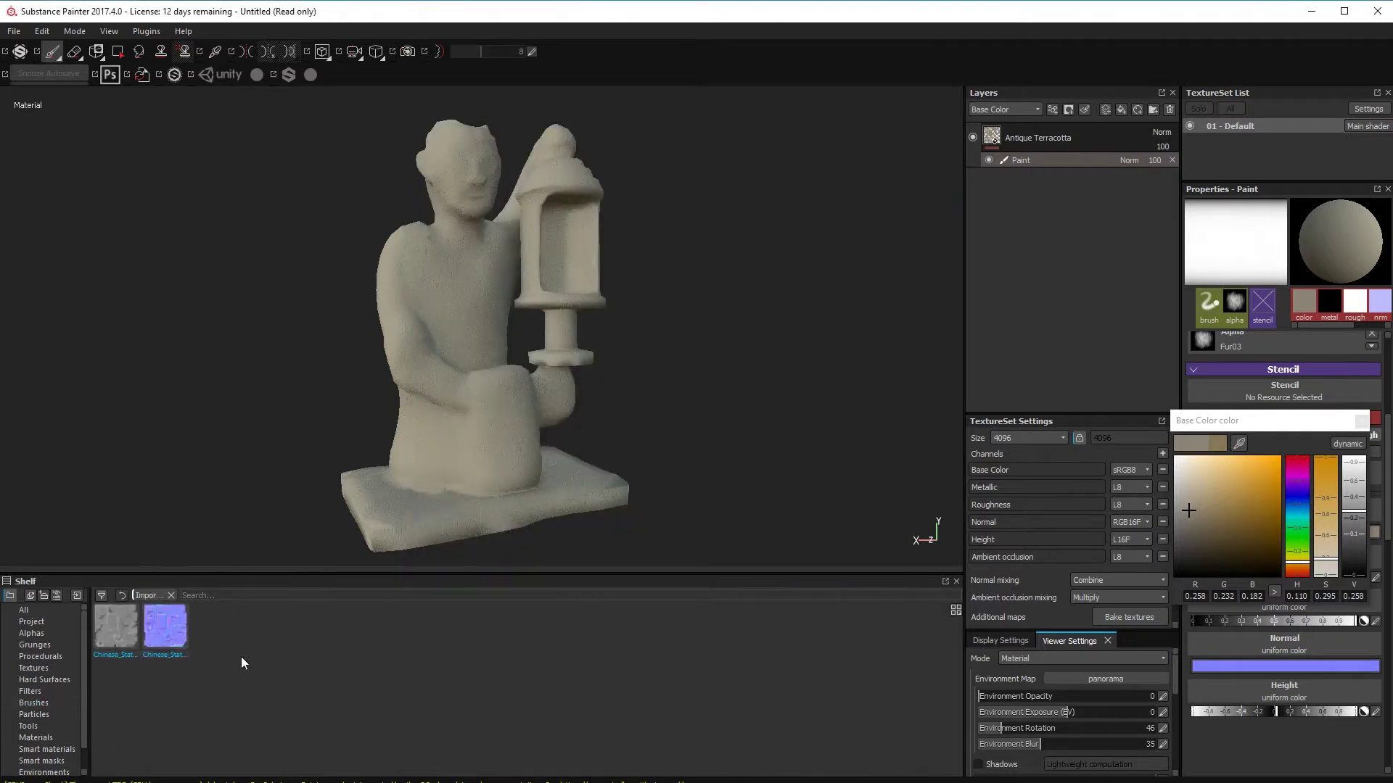
- Add a fill layer above Antique Terracotta and assign Chinese_Statue_Default_nmap to its normal channel
click(1031, 138)
alt+drag(566, 291, 498, 351)
scroll(498, 351, up, 4)
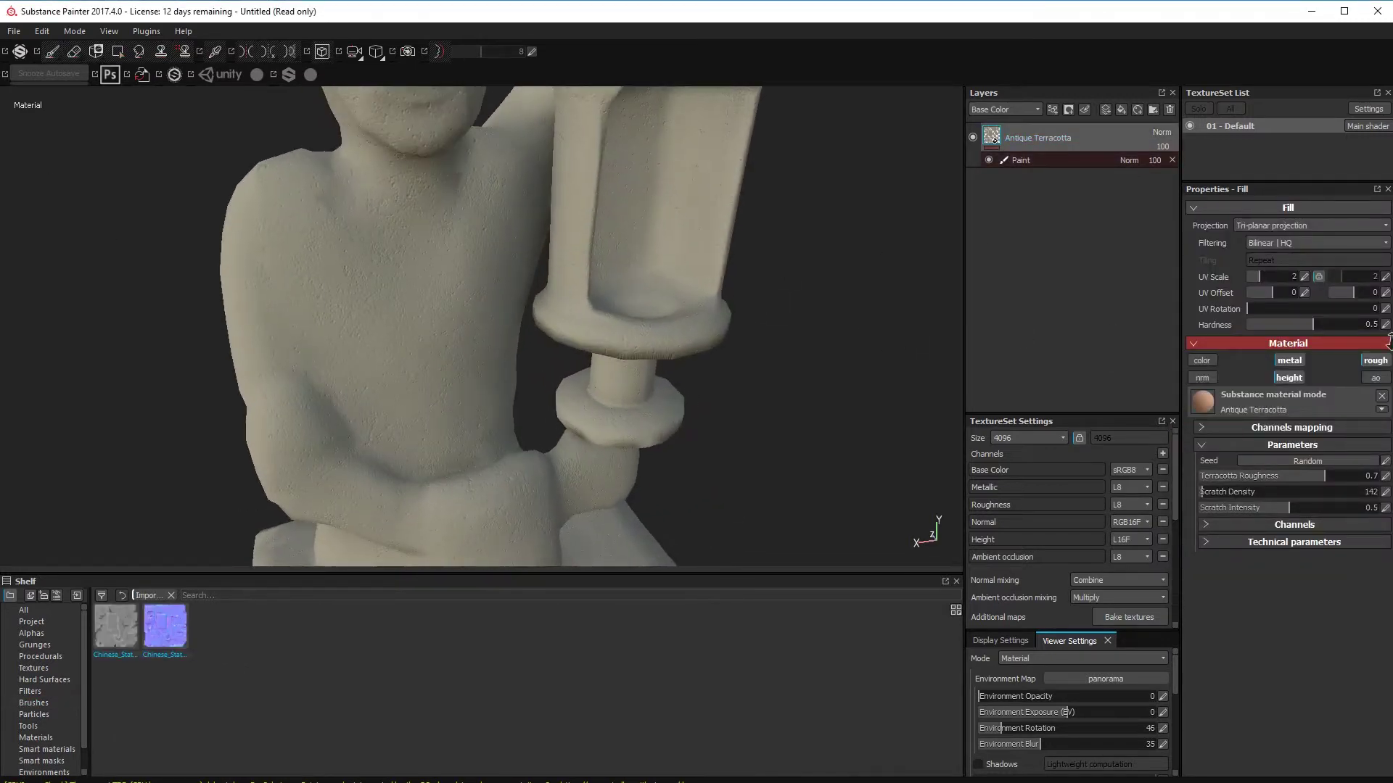
alt+drag(790, 421, 853, 358)
click(1121, 110)
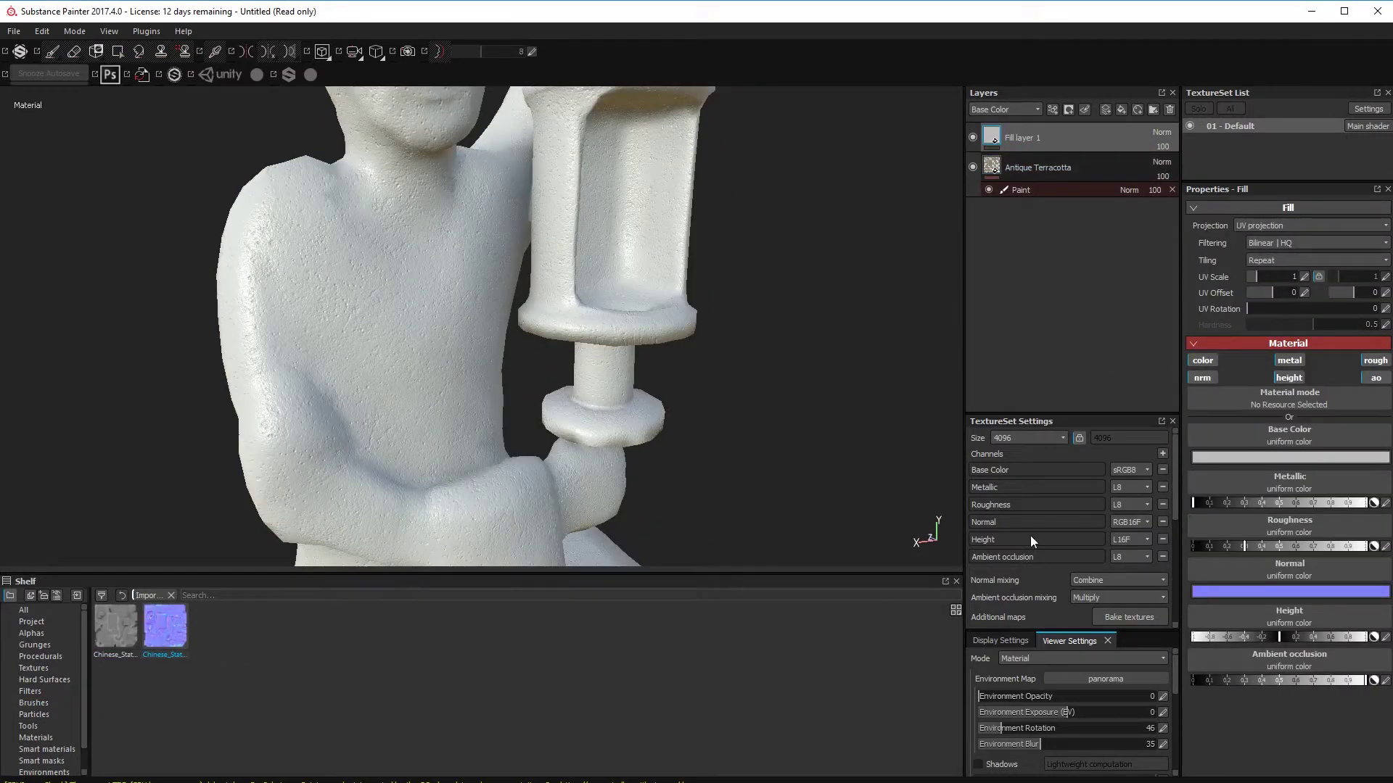
drag(1012, 551, 1234, 612)
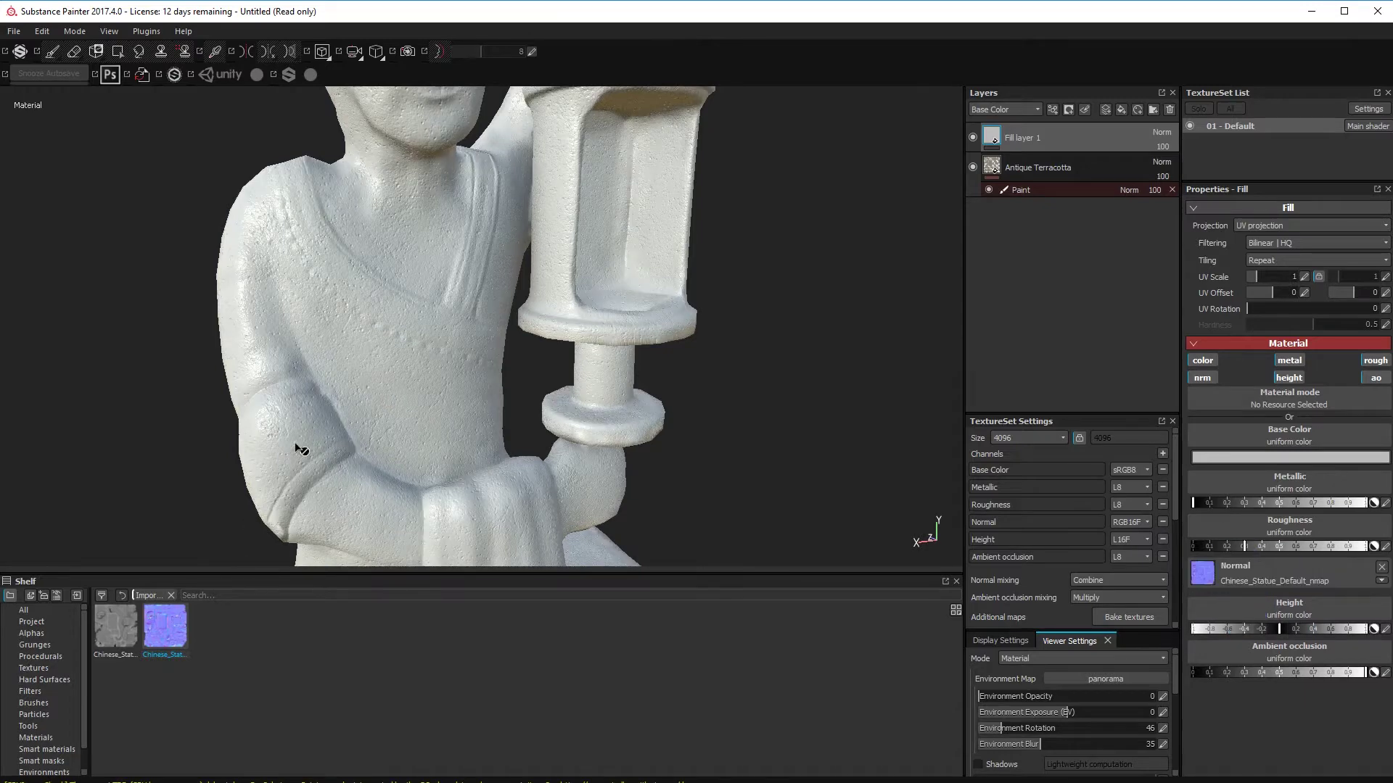
- Assign Chinese_Statue_Default_ao to the fill layer's ambient occlusion channel and try a higher height value
alt+right_drag(293, 443, 13, 426)
alt+middle_drag(379, 485, 404, 367)
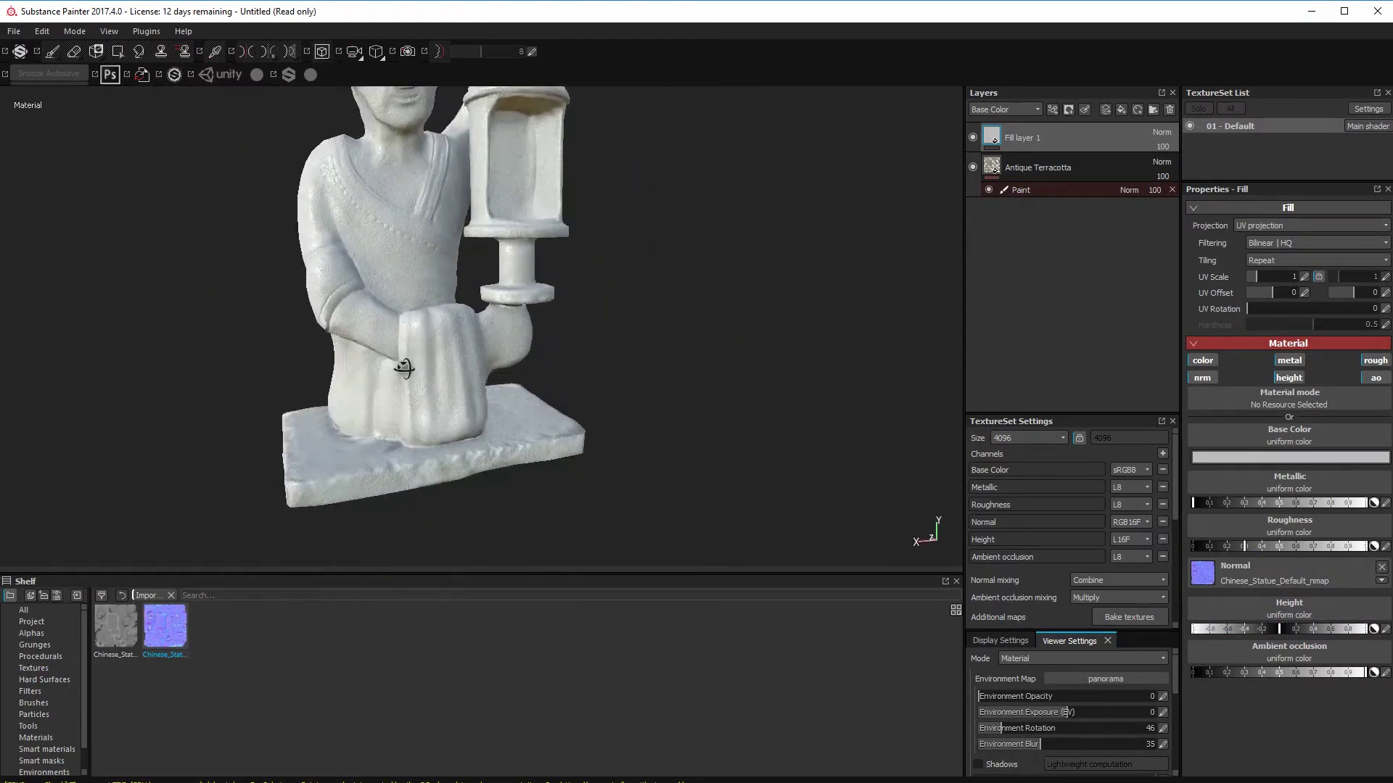
alt+drag(404, 367, 315, 589)
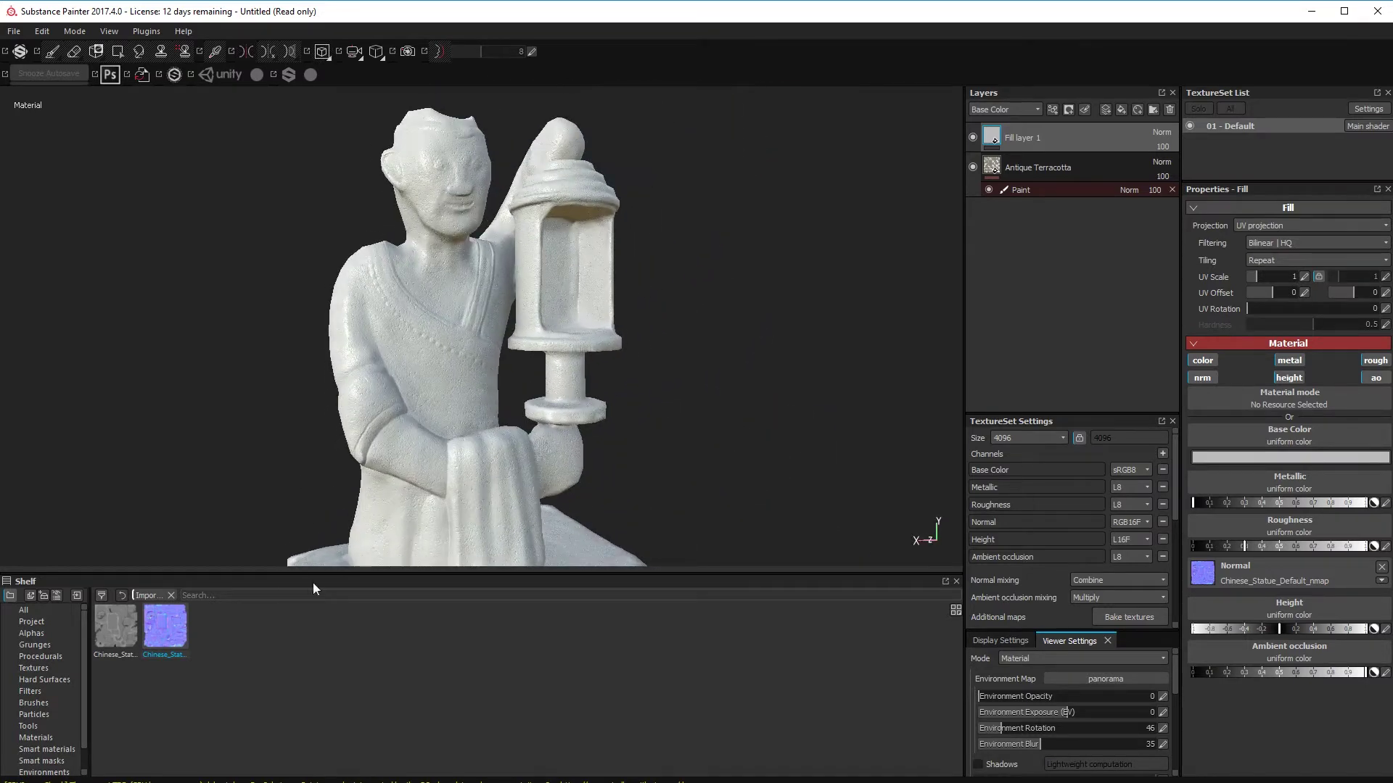
drag(1226, 641, 1229, 646)
alt+drag(659, 482, 558, 378)
drag(1283, 629, 1321, 629)
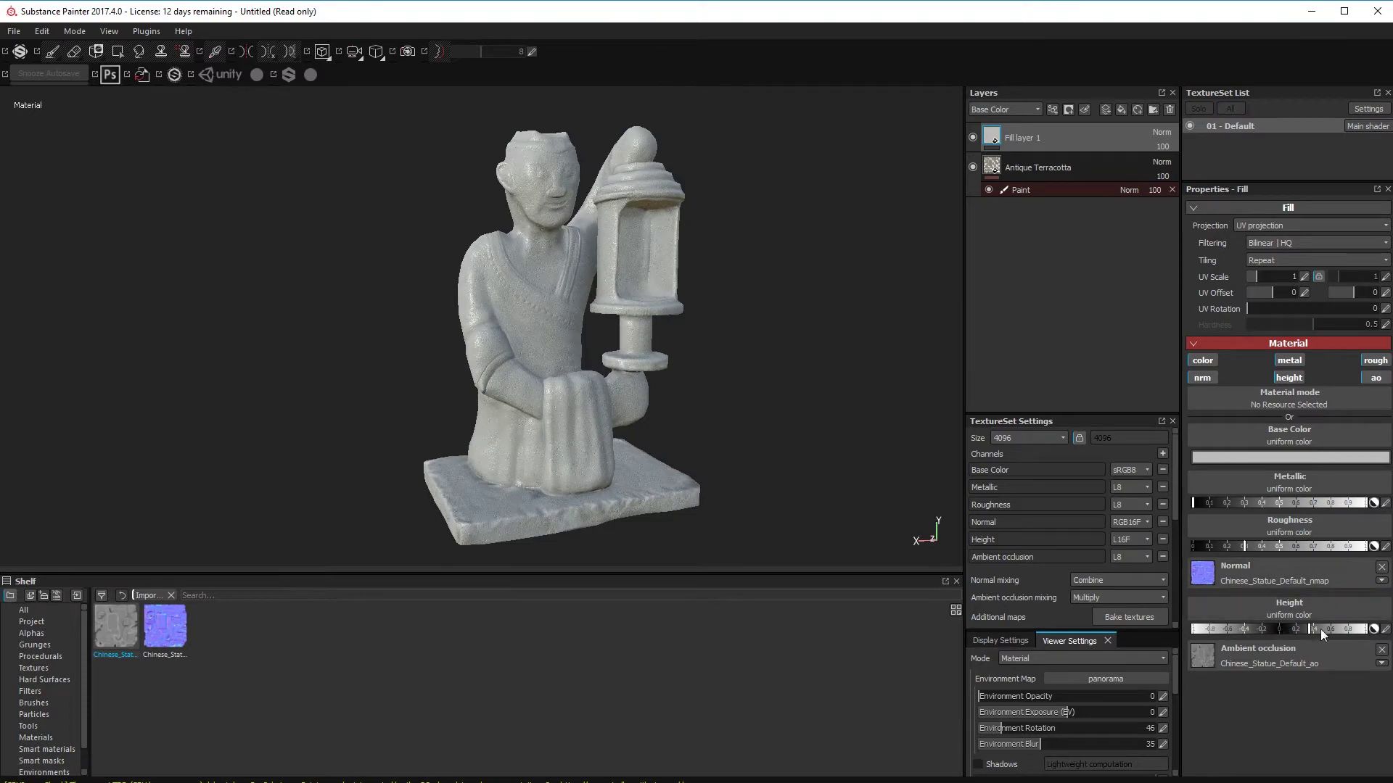
- Duplicate Fill layer 1 to strengthen the normal and ambient occlusion detail on the statue
right_click(1059, 141)
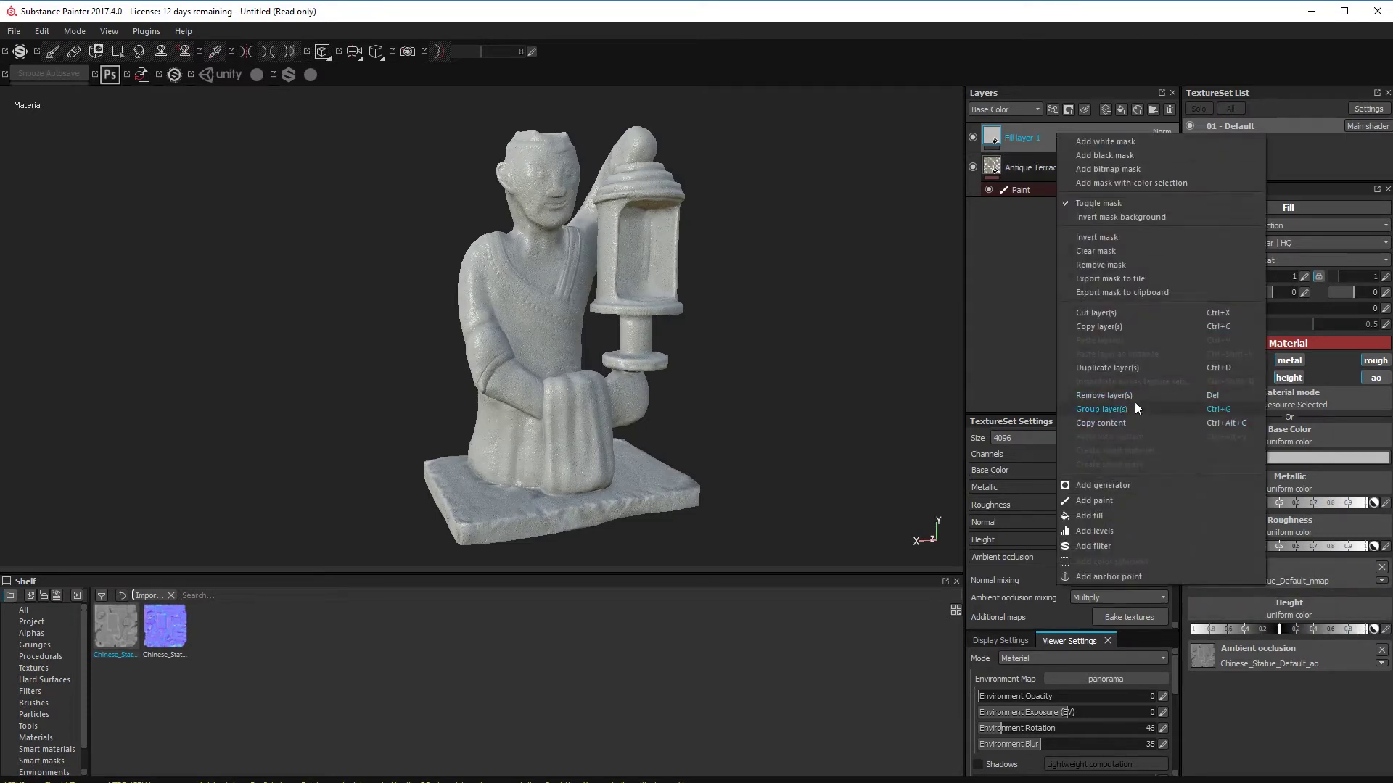
click(1129, 368)
alt+drag(789, 383, 734, 398)
alt+middle_drag(734, 398, 706, 459)
alt+right_drag(706, 460, 762, 428)
alt+drag(762, 428, 815, 311)
- Try a black mask on the duplicated fill layer, and undo it
right_click(992, 134)
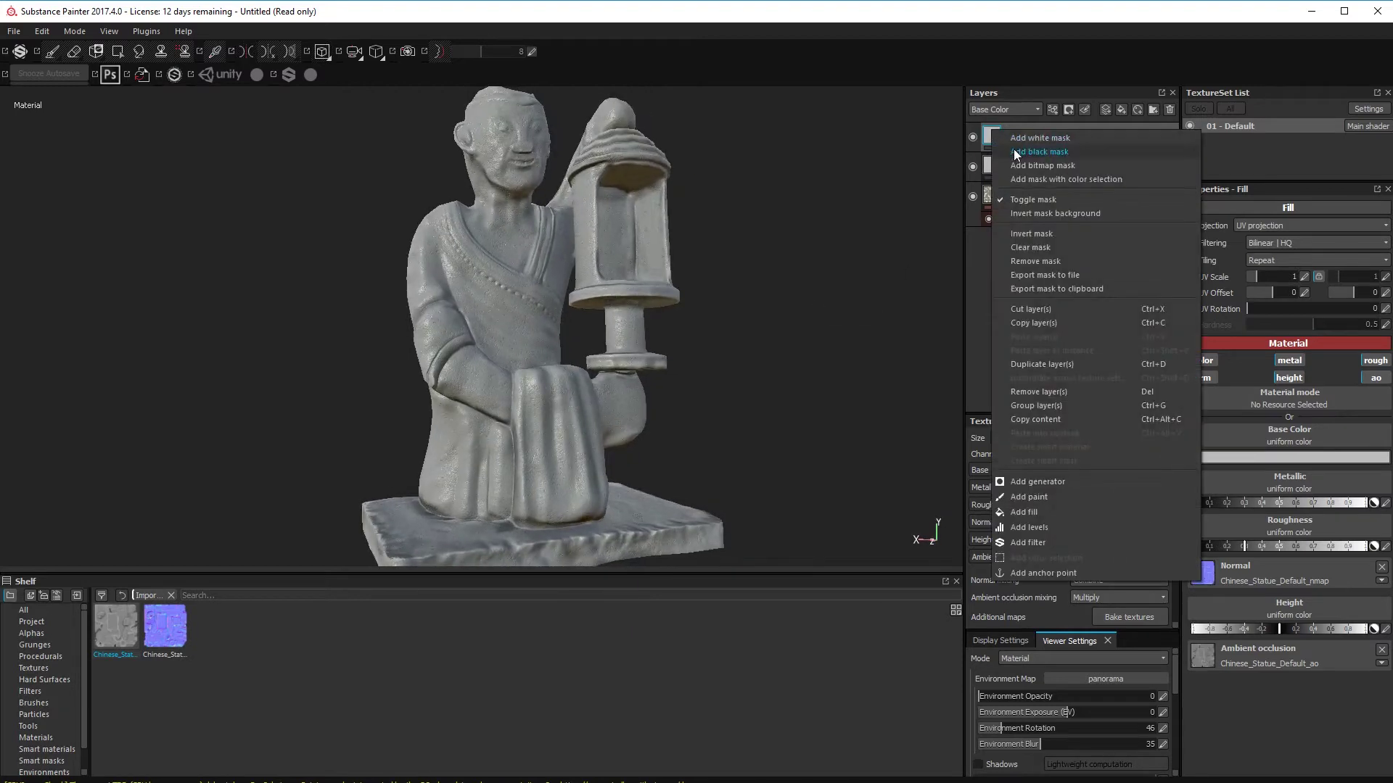
click(1014, 149)
alt+drag(807, 395, 820, 421)
key(ctrl+z)
- Add a white mask to the duplicated fill layer and enlarge the black mask brush
right_click(1022, 138)
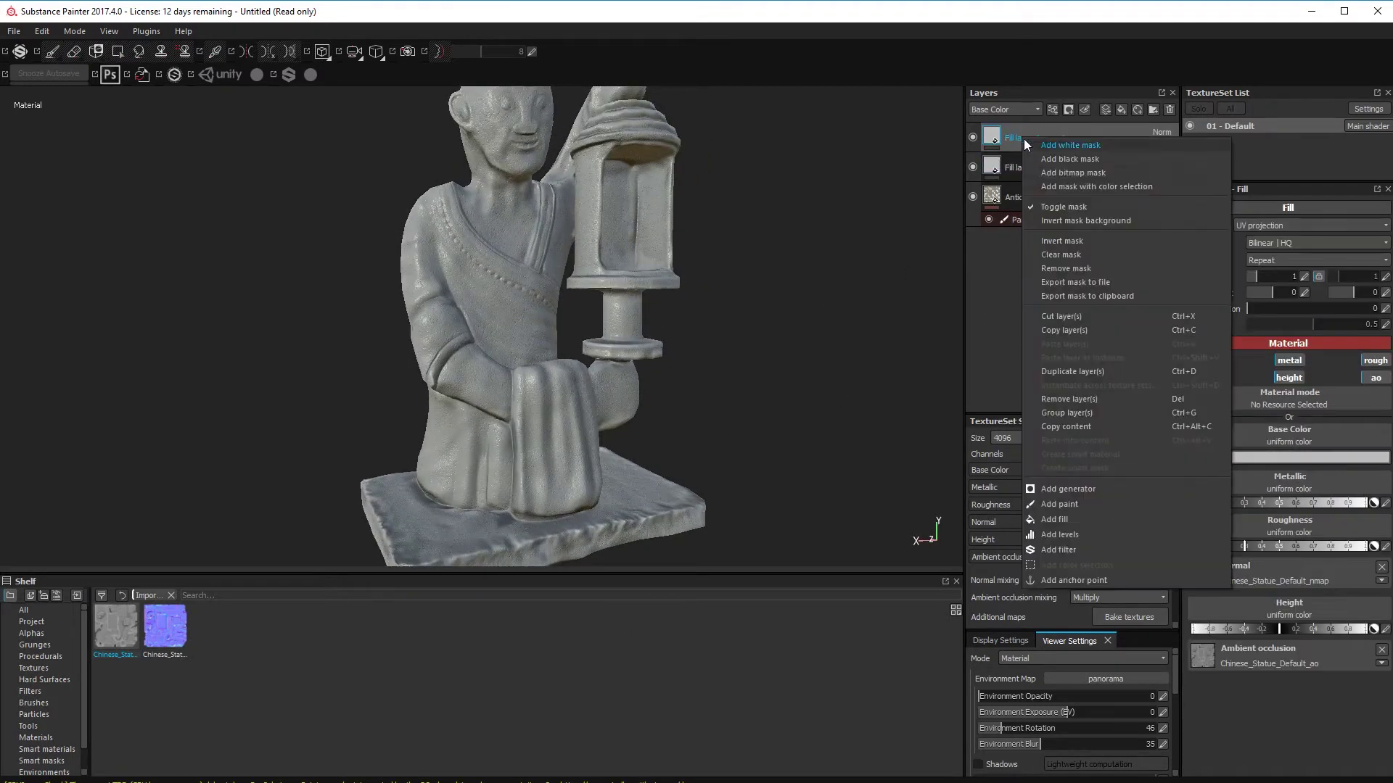
alt+drag(928, 303, 856, 301)
right_click(1030, 135)
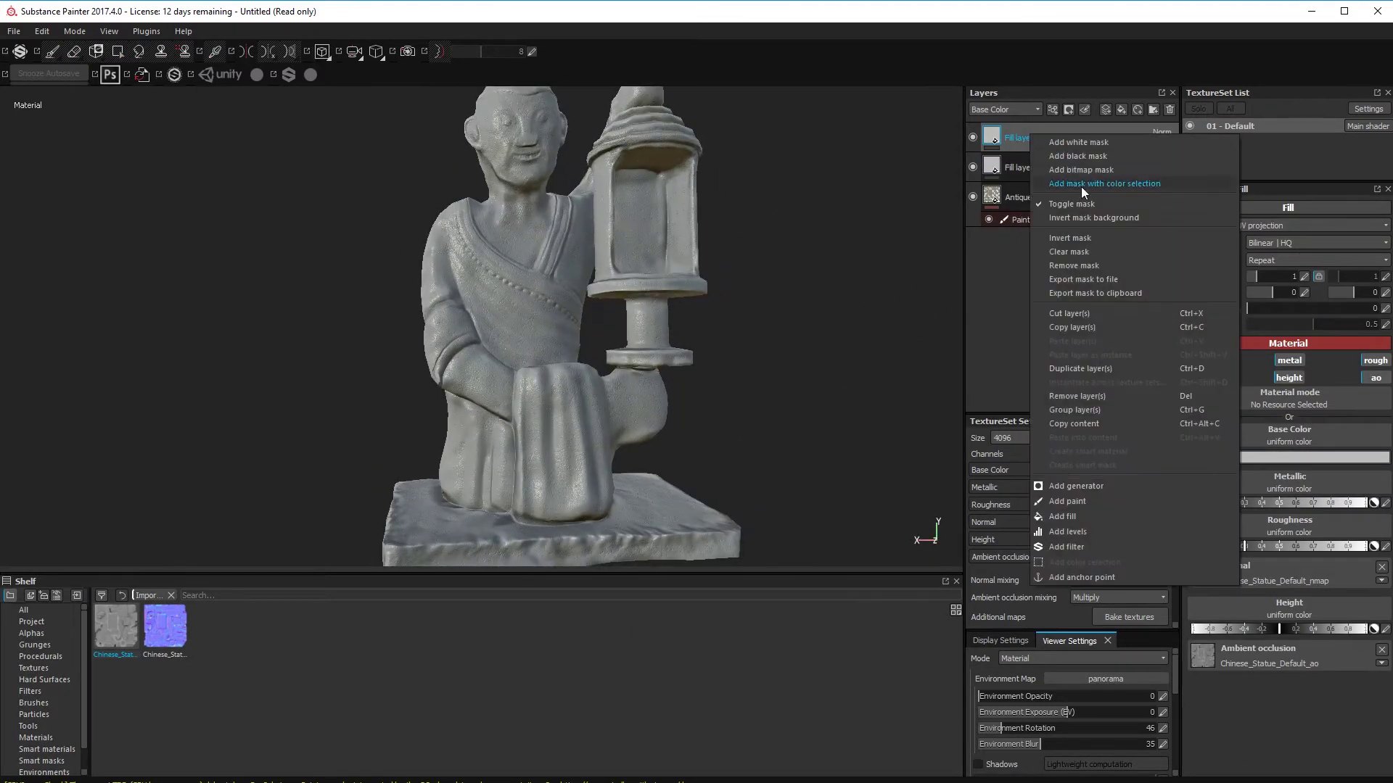
click(1073, 169)
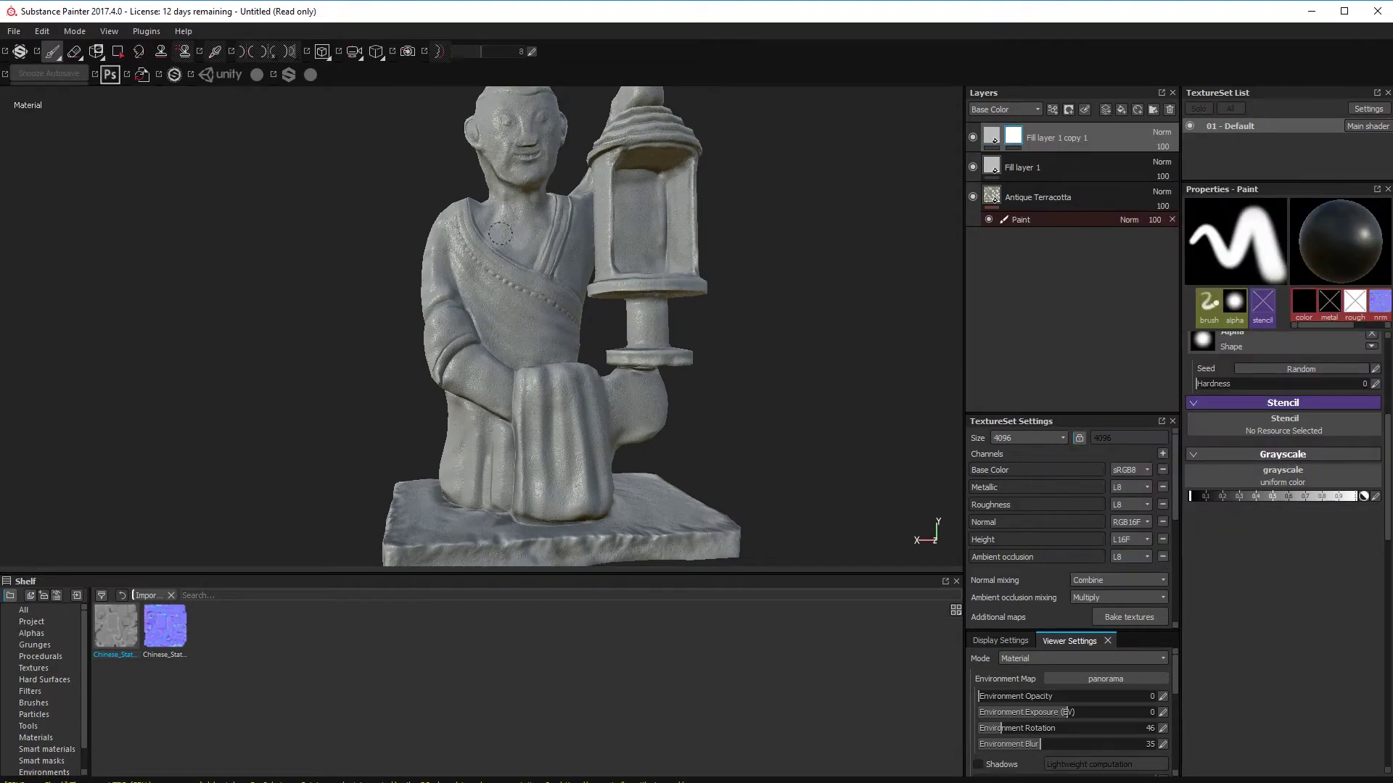
alt+middle_drag(609, 281, 635, 296)
ctrl+right_drag(784, 427, 819, 427)
alt+drag(785, 427, 784, 458)
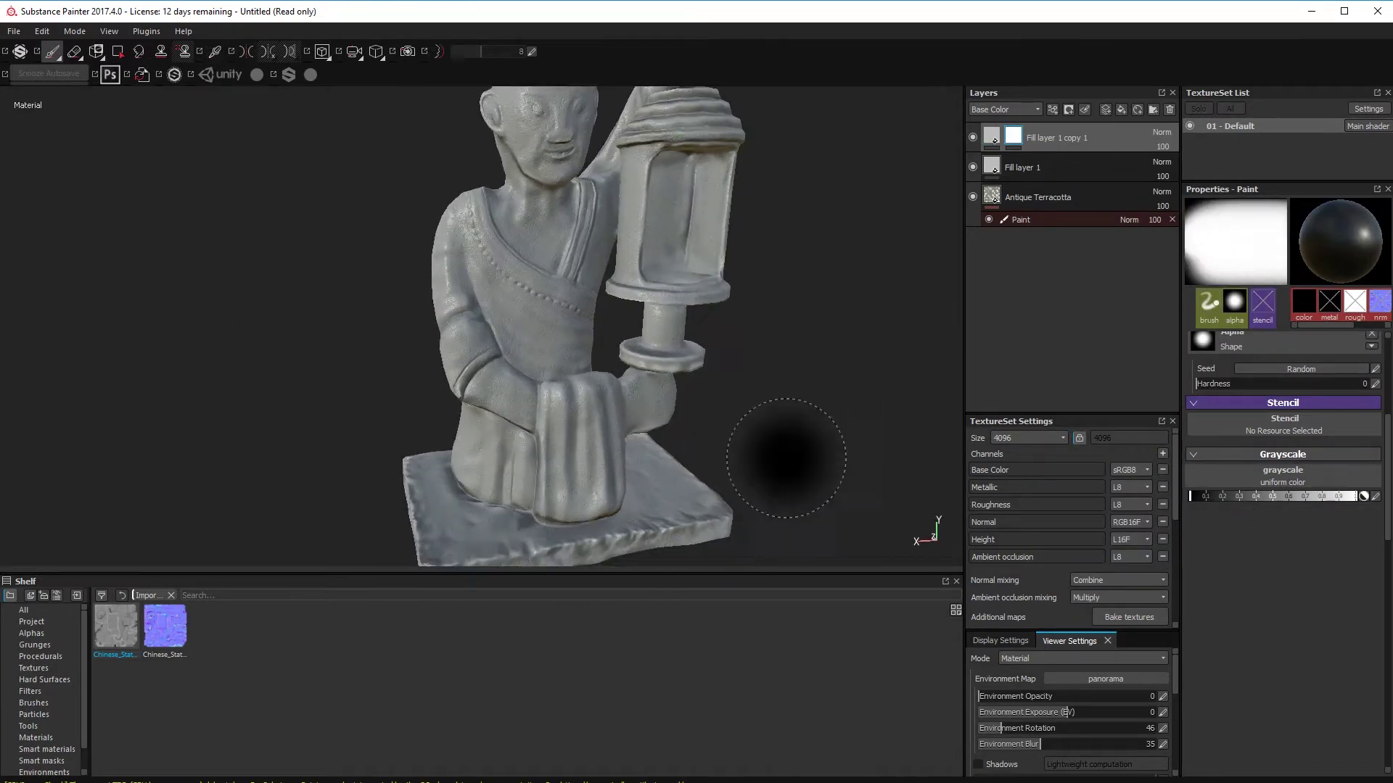
- Remove the Chinese_Statue_Default_ao map from the duplicated fill layer's ambient occlusion channel
click(996, 138)
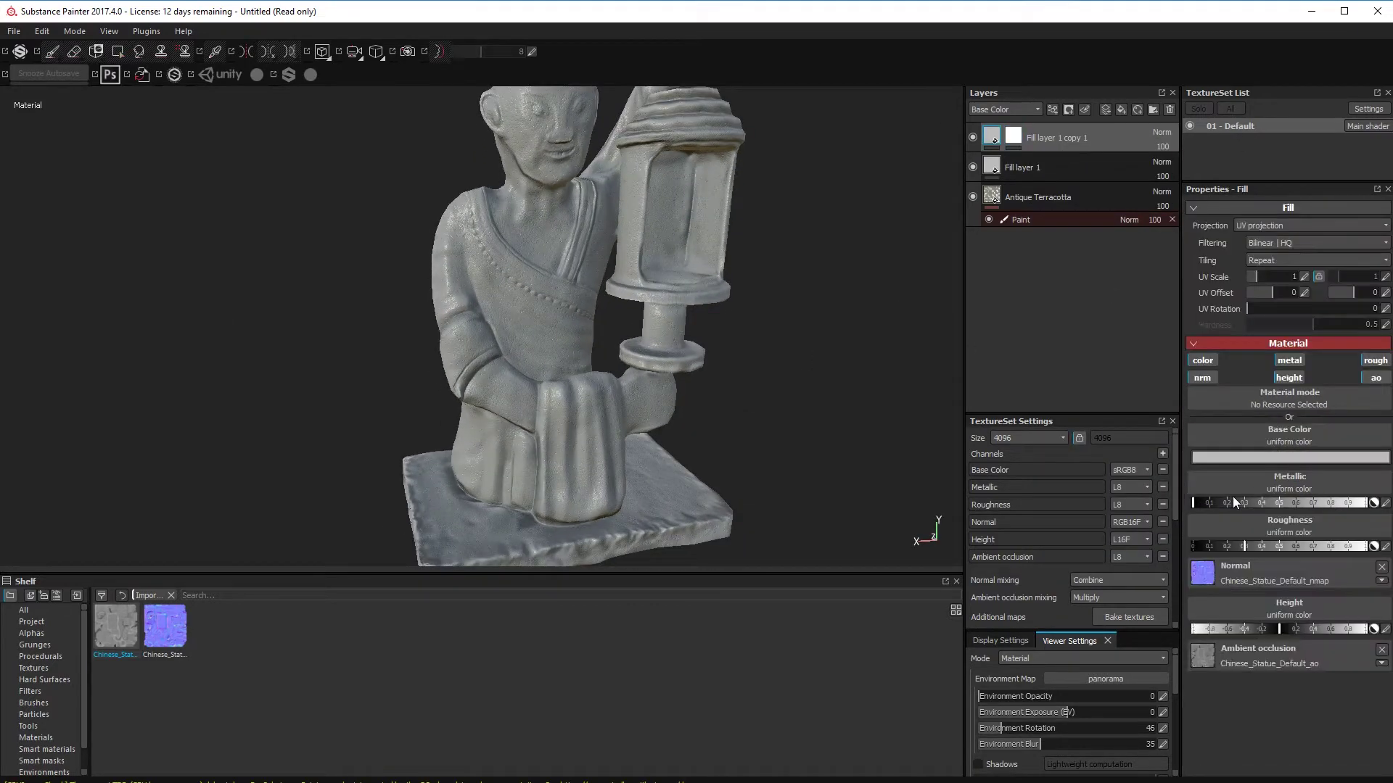
click(1382, 650)
alt+drag(734, 435, 781, 334)
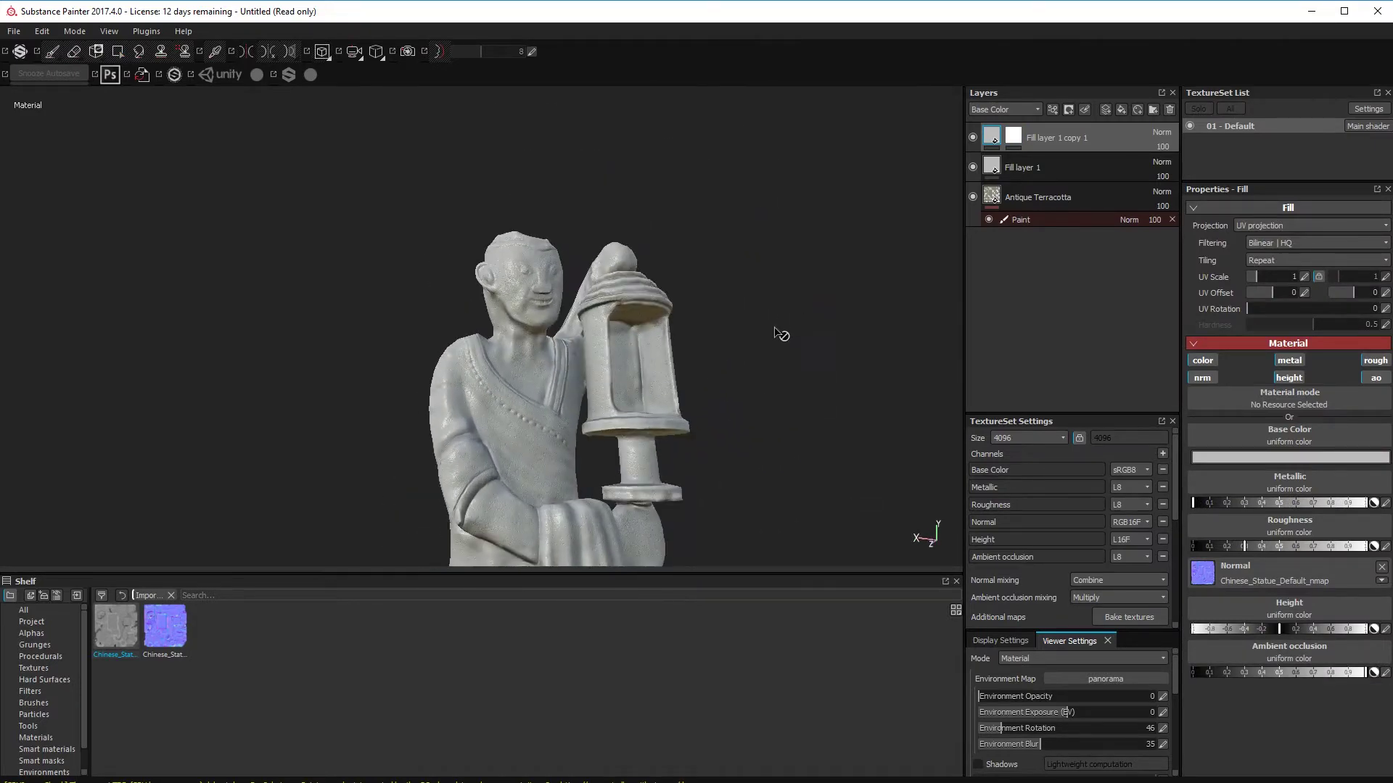
- Paint black into the duplicated fill layer's mask around the raised hand and the lantern's roof
click(1015, 137)
alt+drag(642, 308, 458, 392)
mouse_move(755, 355)
alt+mouse_down()
mouse_move(572, 284)
mouse_move(743, 389)
mouse_move(776, 297)
alt+mouse_up()
alt+drag(494, 274, 672, 479)
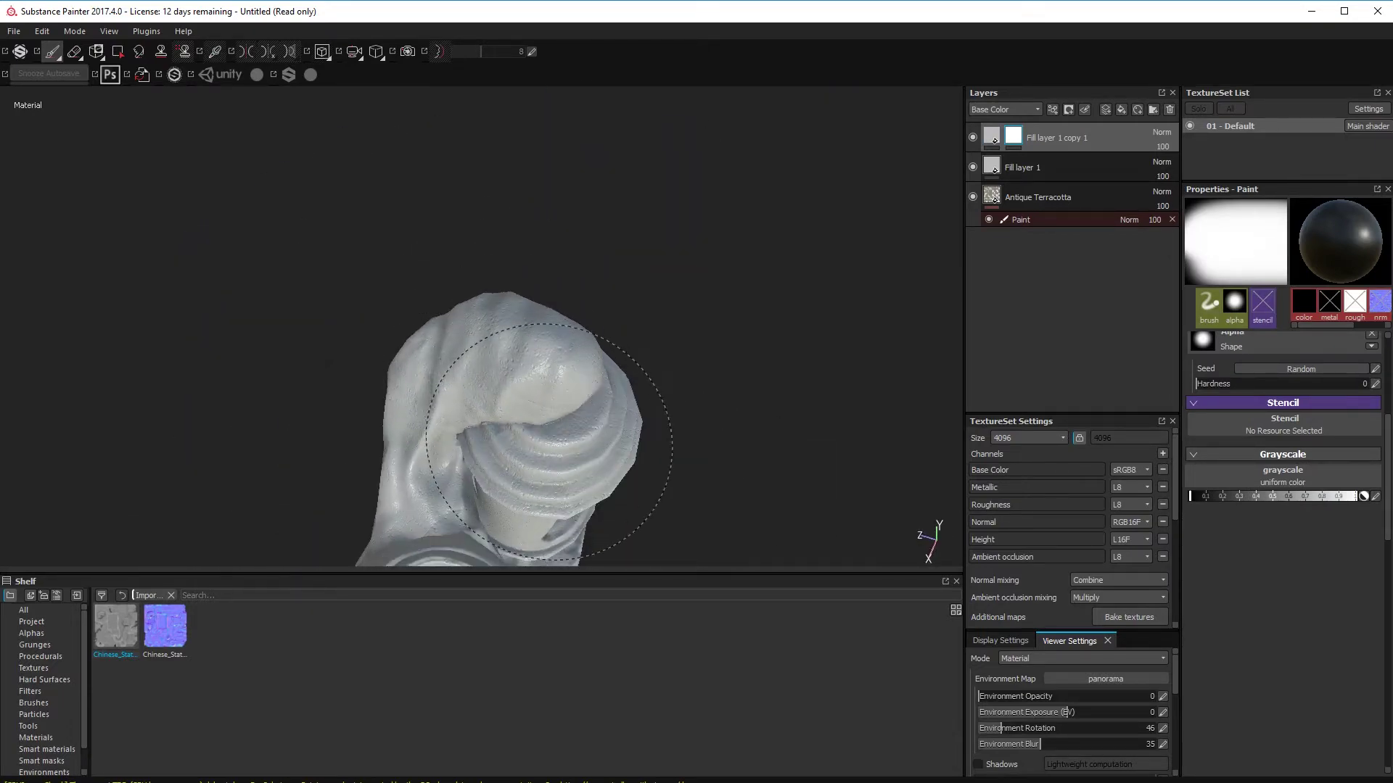
mouse_move(549, 443)
alt+mouse_down()
mouse_move(600, 398)
mouse_move(616, 329)
alt+mouse_up()
click(616, 329)
mouse_move(845, 396)
alt+mouse_down()
mouse_move(816, 390)
mouse_move(911, 372)
mouse_move(1060, 227)
alt+mouse_up()
- Set the duplicated fill layer's roughness to about 0.6
click(990, 137)
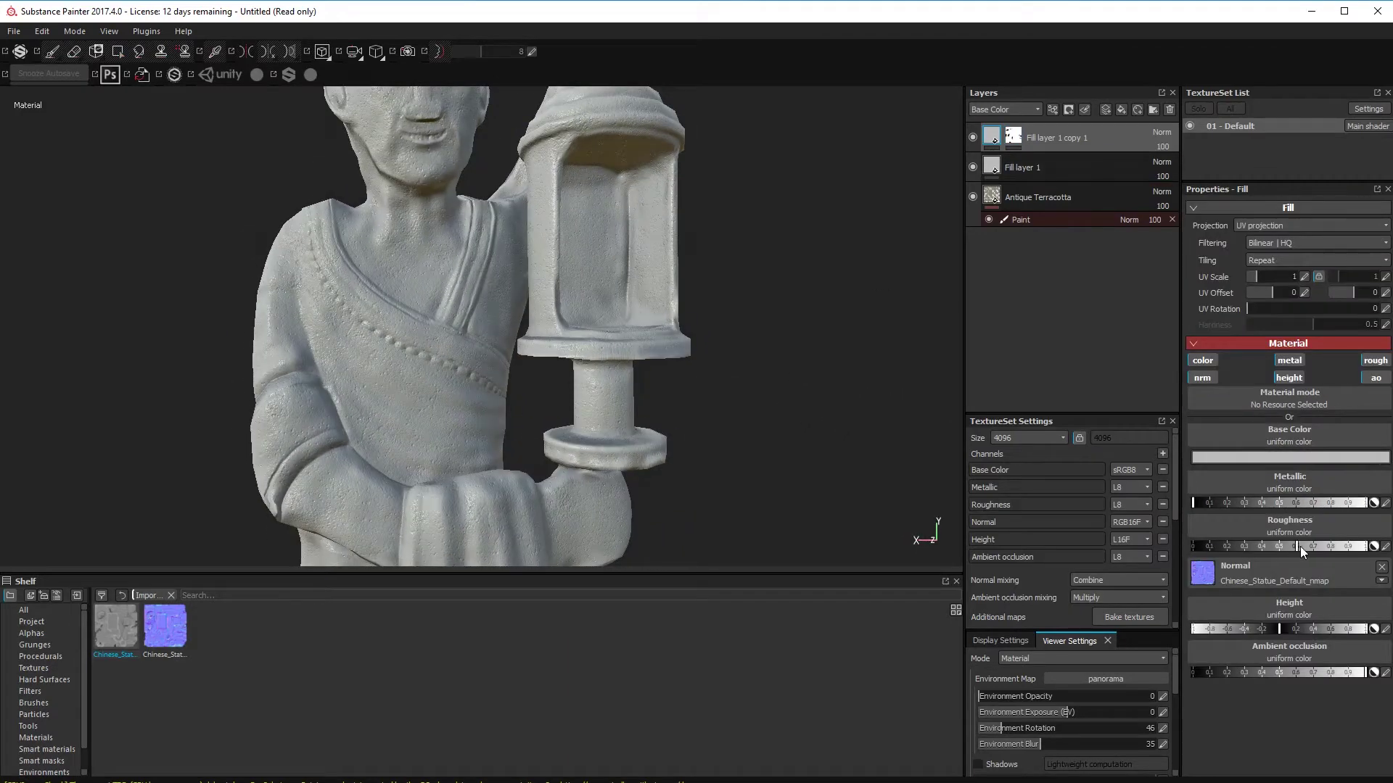
alt+drag(787, 464, 592, 469)
- Paint black into the duplicated fill layer's mask around the statue's neck, ears and back of the head
key(1)
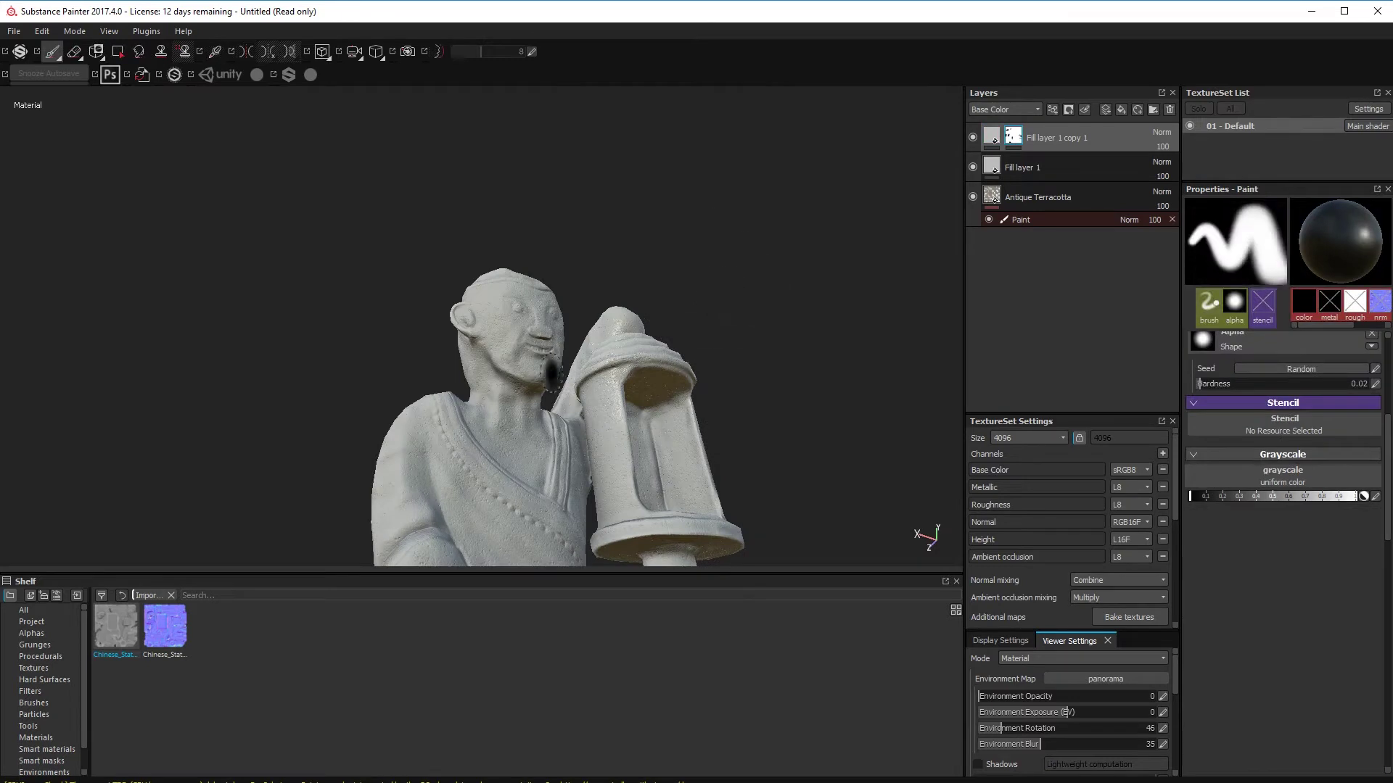
alt+drag(509, 378, 644, 416)
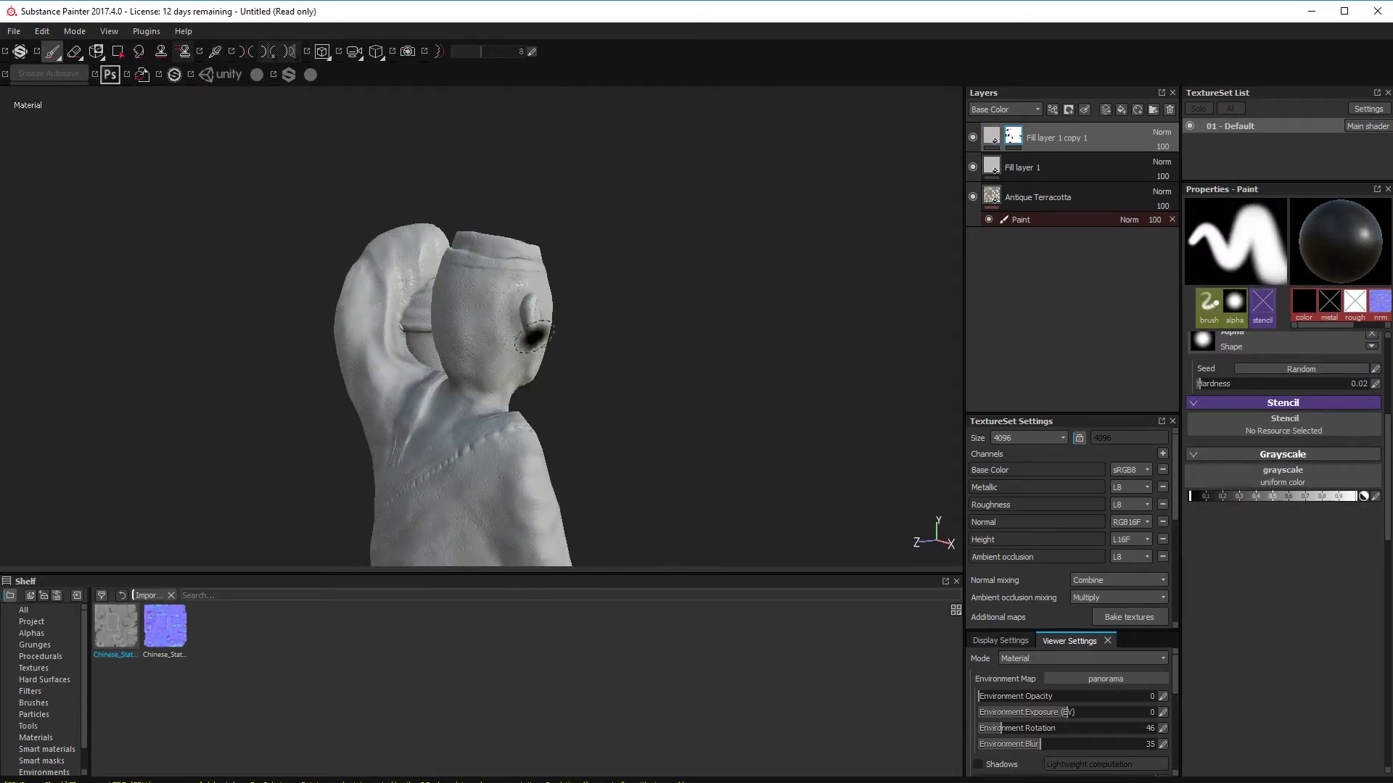
alt+drag(533, 335, 711, 320)
click(1030, 167)
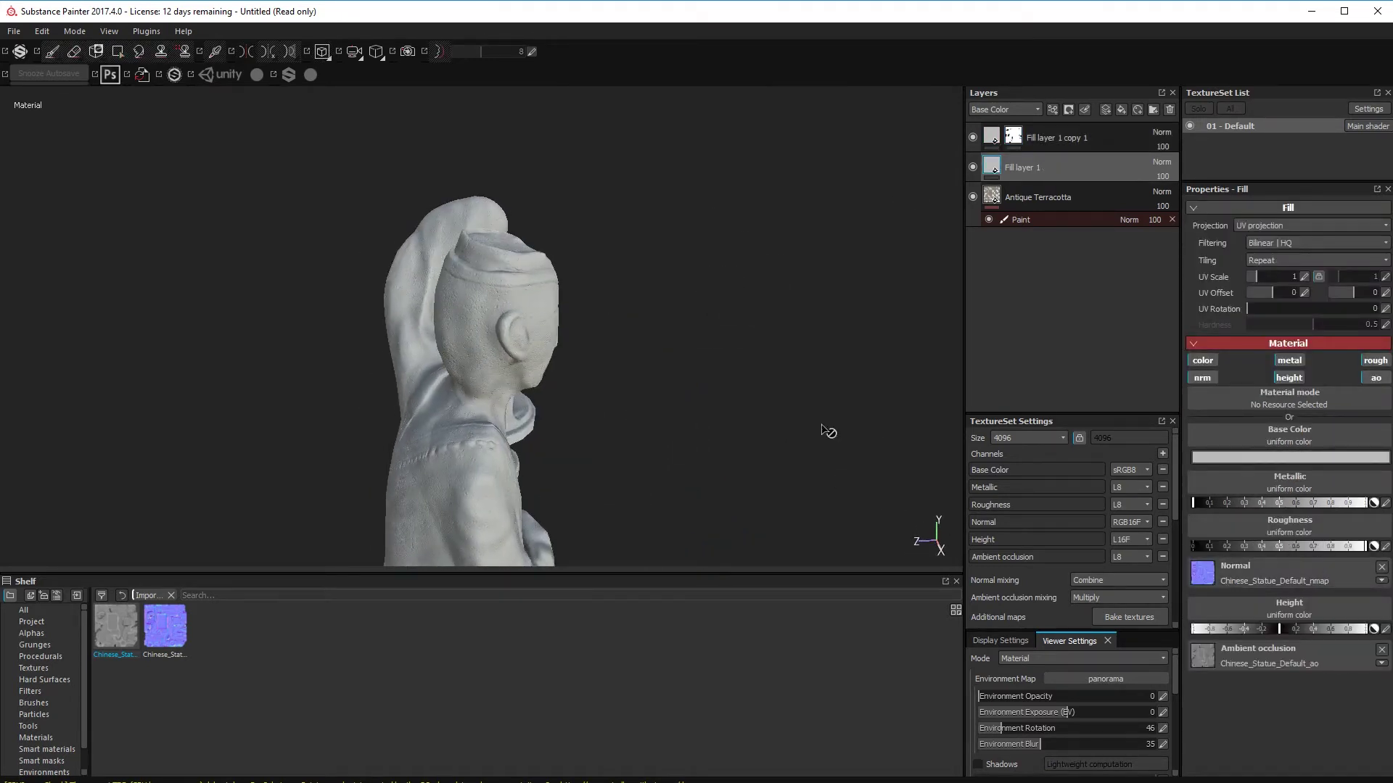
alt+drag(826, 430, 511, 341)
click(1008, 142)
mouse_move(616, 302)
alt+mouse_down()
mouse_move(458, 426)
mouse_move(535, 433)
alt+mouse_up()
alt+drag(560, 333, 645, 349)
alt+drag(747, 398, 559, 337)
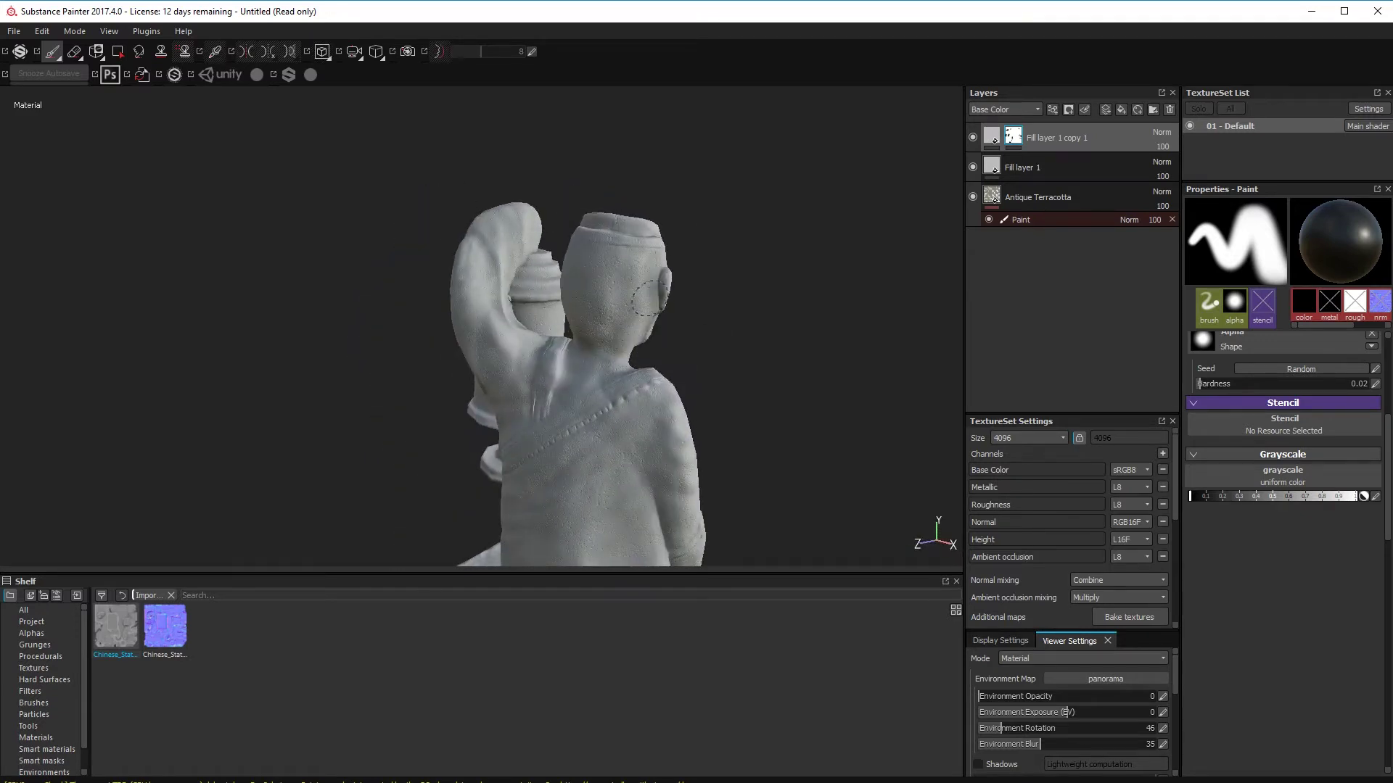
- Paint black into the duplicated fill layer's mask along the raised sleeve and the lantern's underside and stem
alt+drag(776, 276, 503, 321)
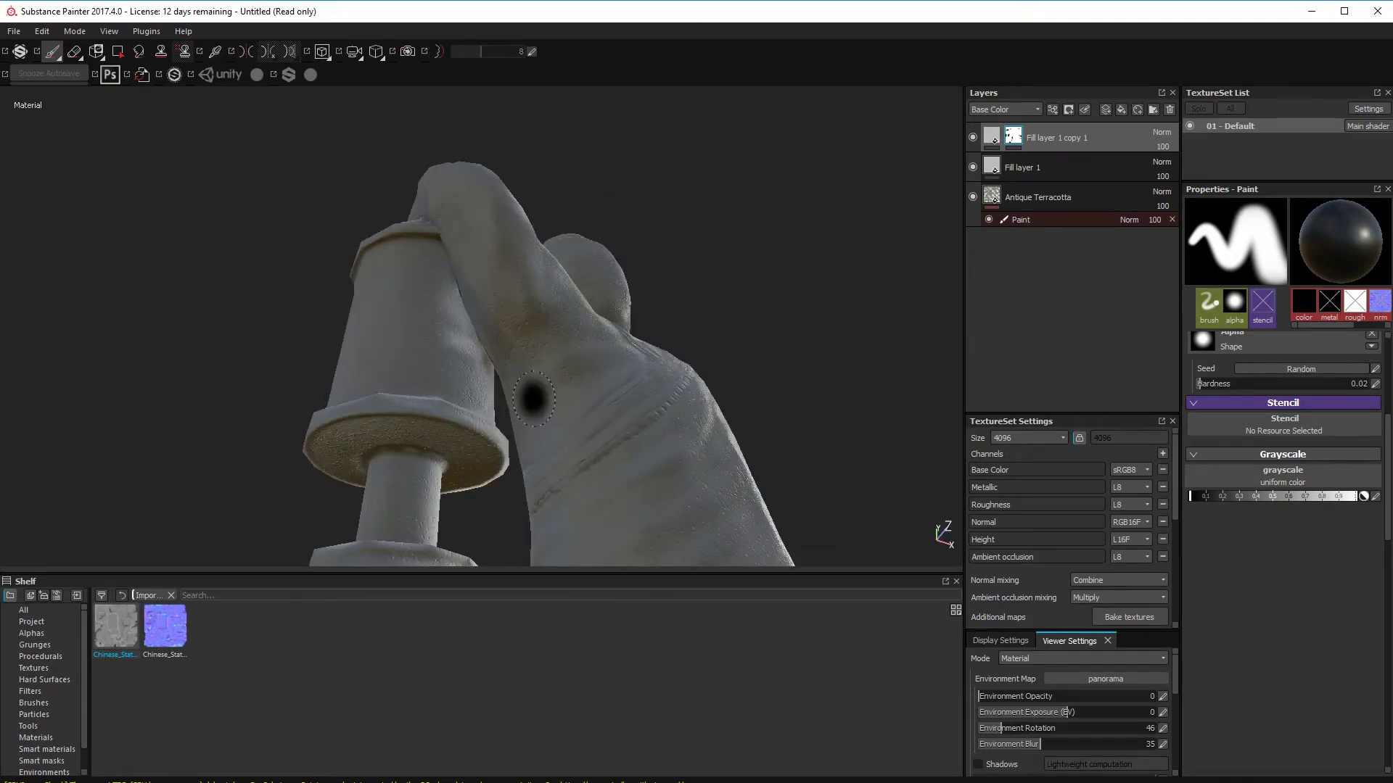
mouse_move(533, 398)
alt+mouse_down()
mouse_move(521, 322)
mouse_move(699, 314)
mouse_move(849, 466)
mouse_move(406, 341)
alt+mouse_up()
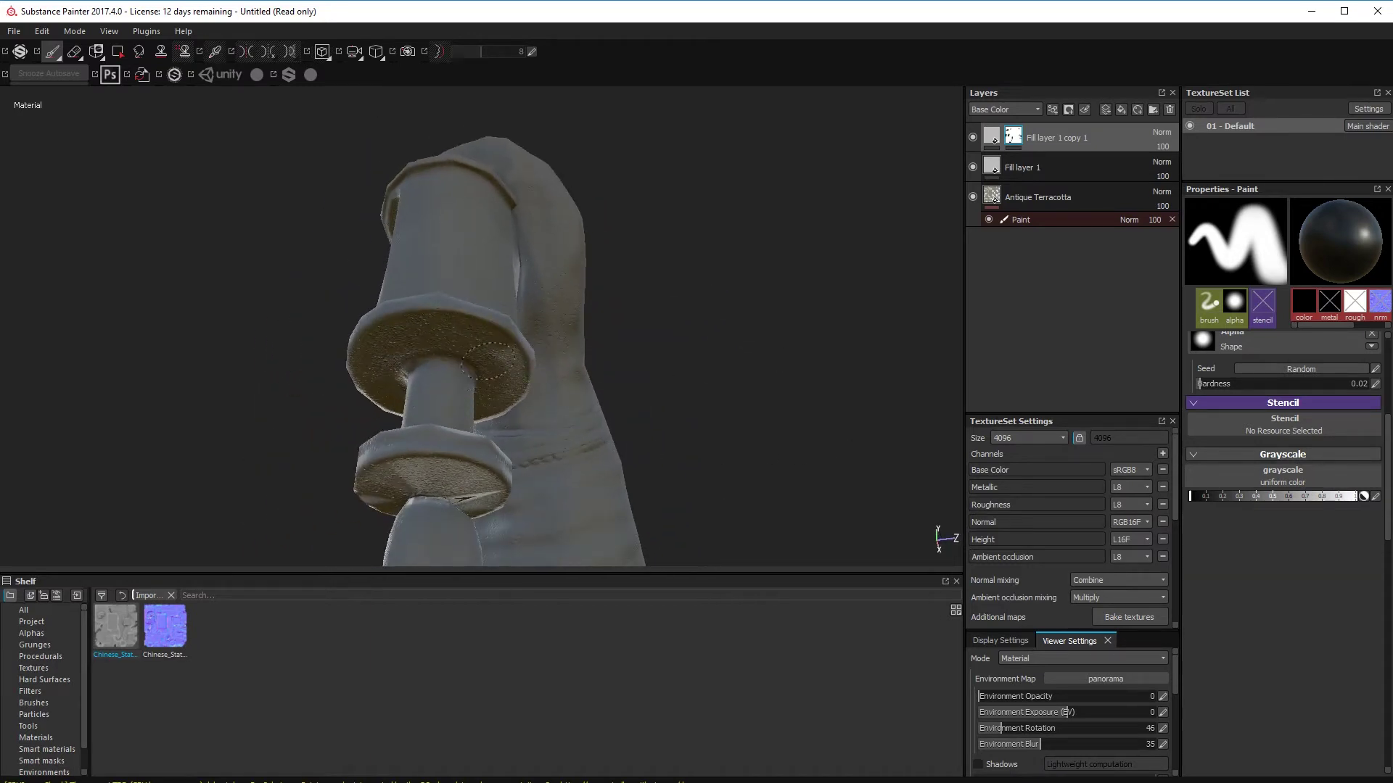
mouse_move(488, 361)
alt+mouse_down()
mouse_move(663, 398)
mouse_move(493, 351)
alt+mouse_up()
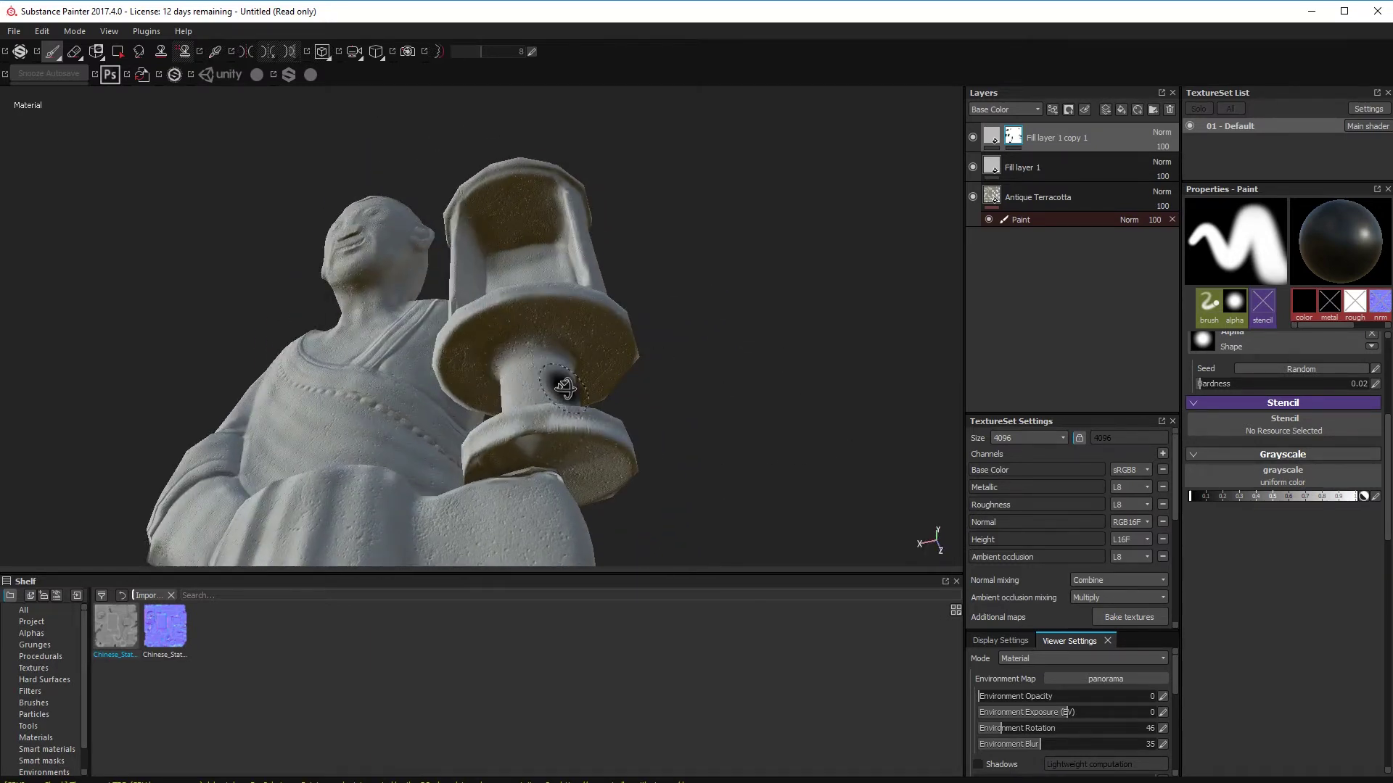
alt+drag(564, 388, 740, 420)
alt+drag(529, 453, 459, 457)
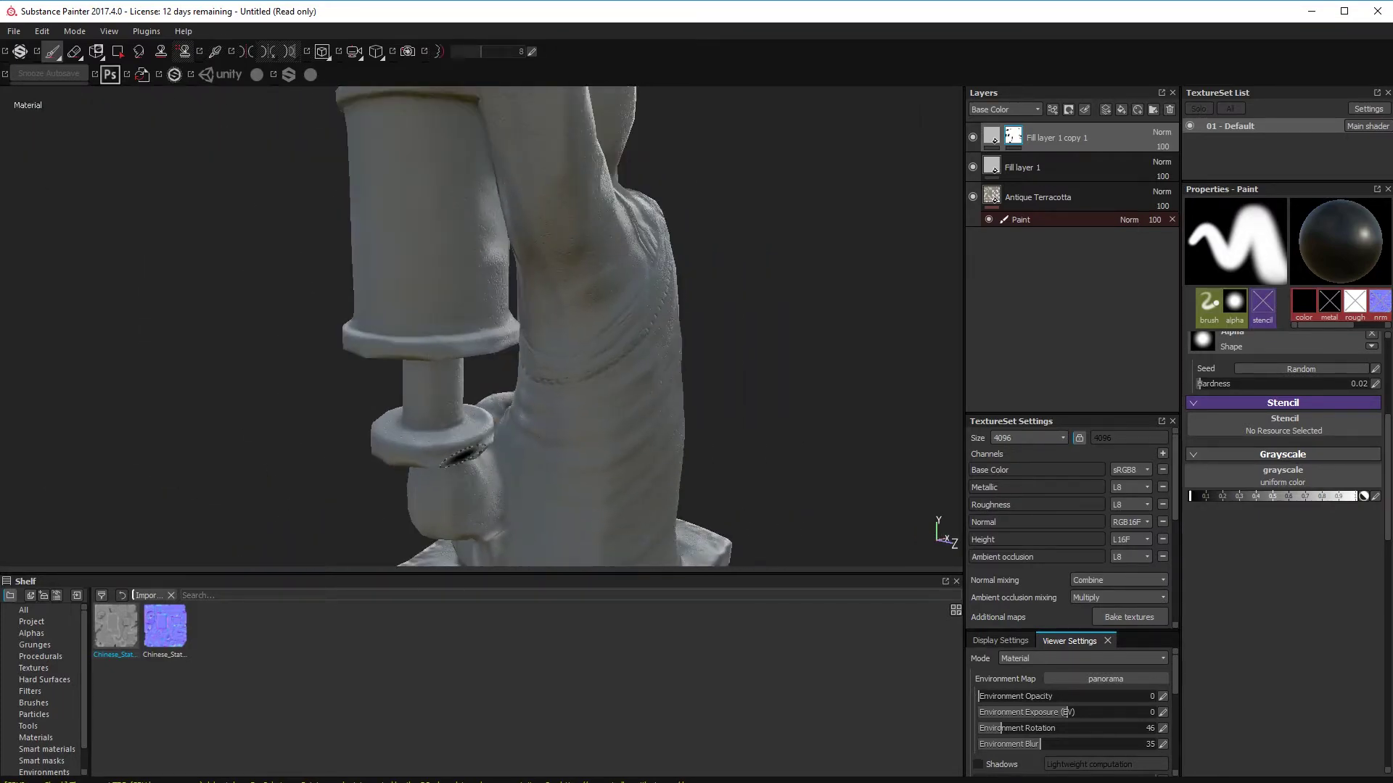
alt+drag(446, 408, 480, 456)
alt+drag(394, 453, 594, 549)
- Enlarge the mask brush and paint black into the duplicated fill layer's mask over the lower robe and its side
alt+right_drag(436, 457, 187, 458)
alt+middle_drag(187, 458, 239, 375)
alt+drag(365, 373, 407, 446)
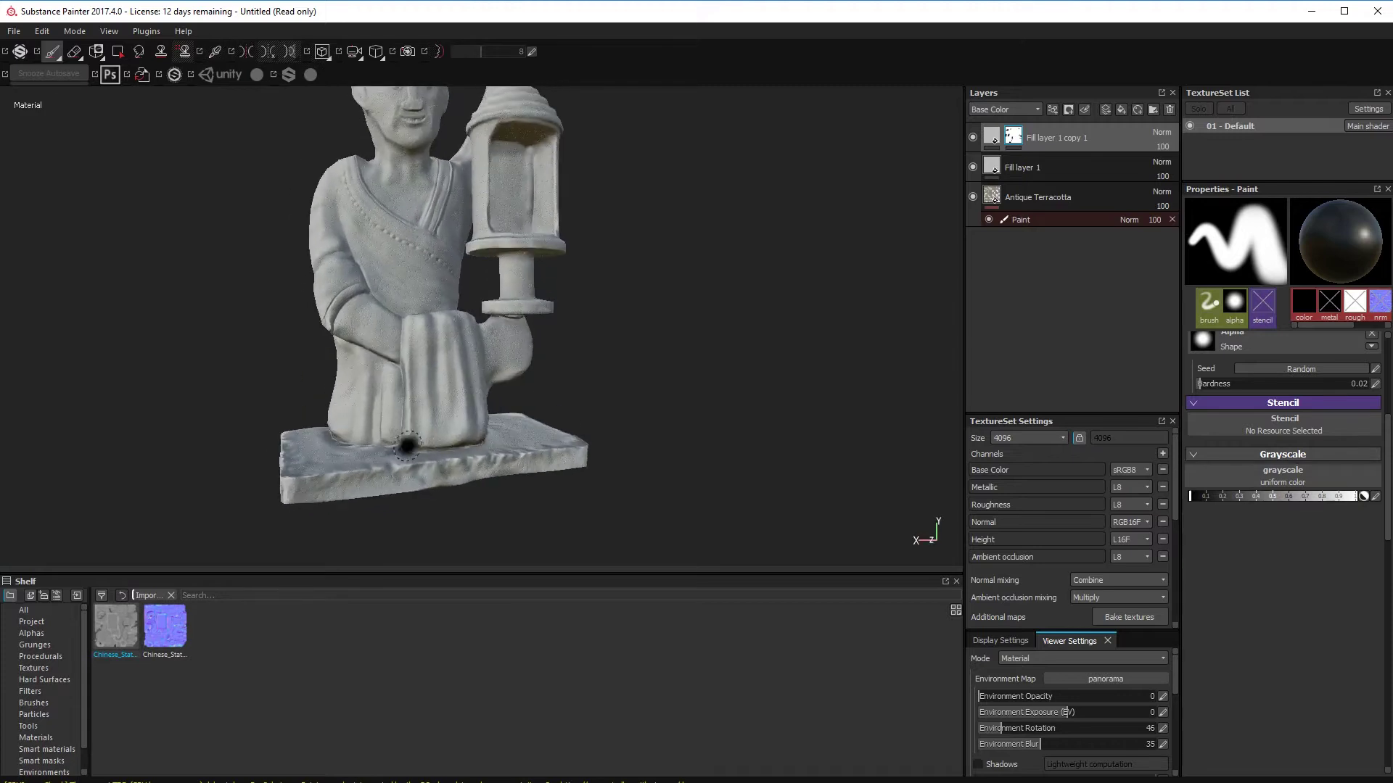
ctrl+right_drag(499, 470, 537, 470)
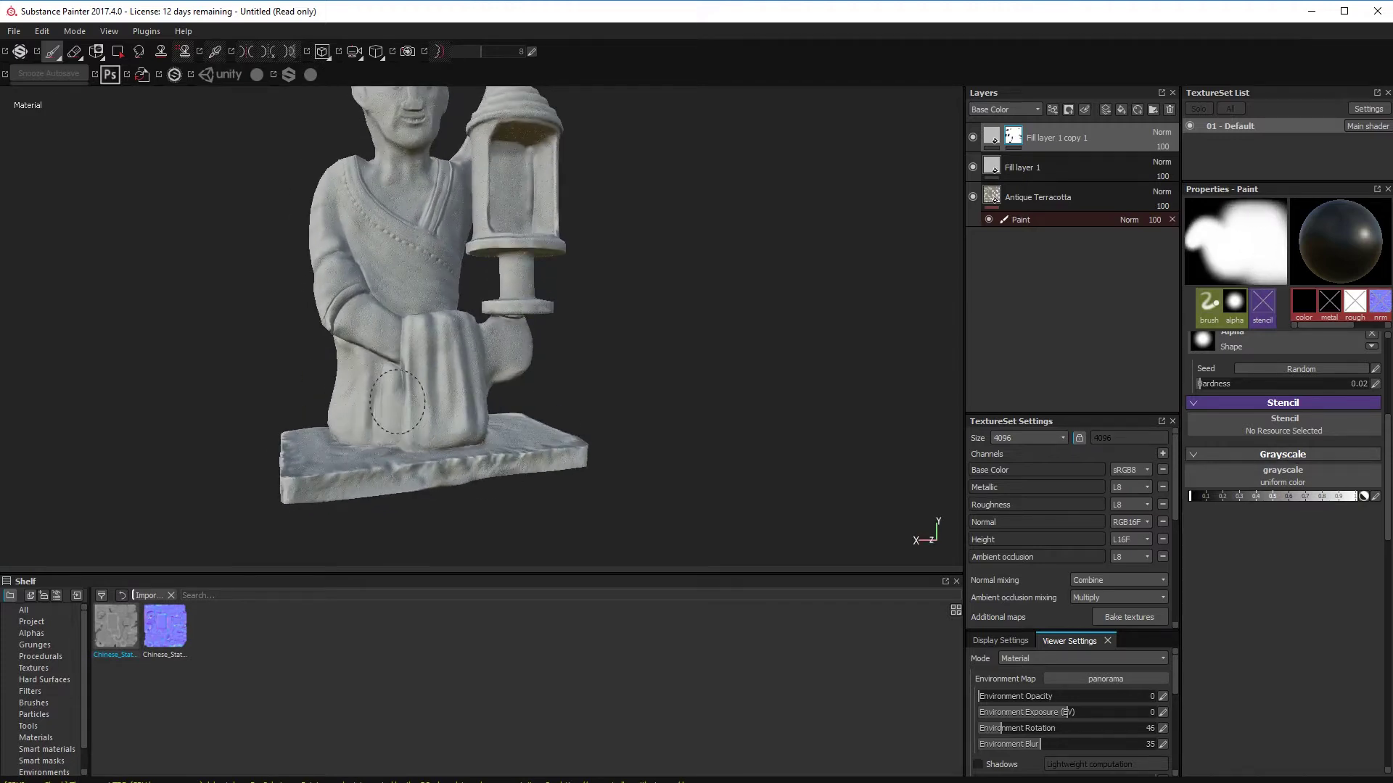
alt+drag(461, 470, 702, 428)
alt+drag(312, 272, 380, 311)
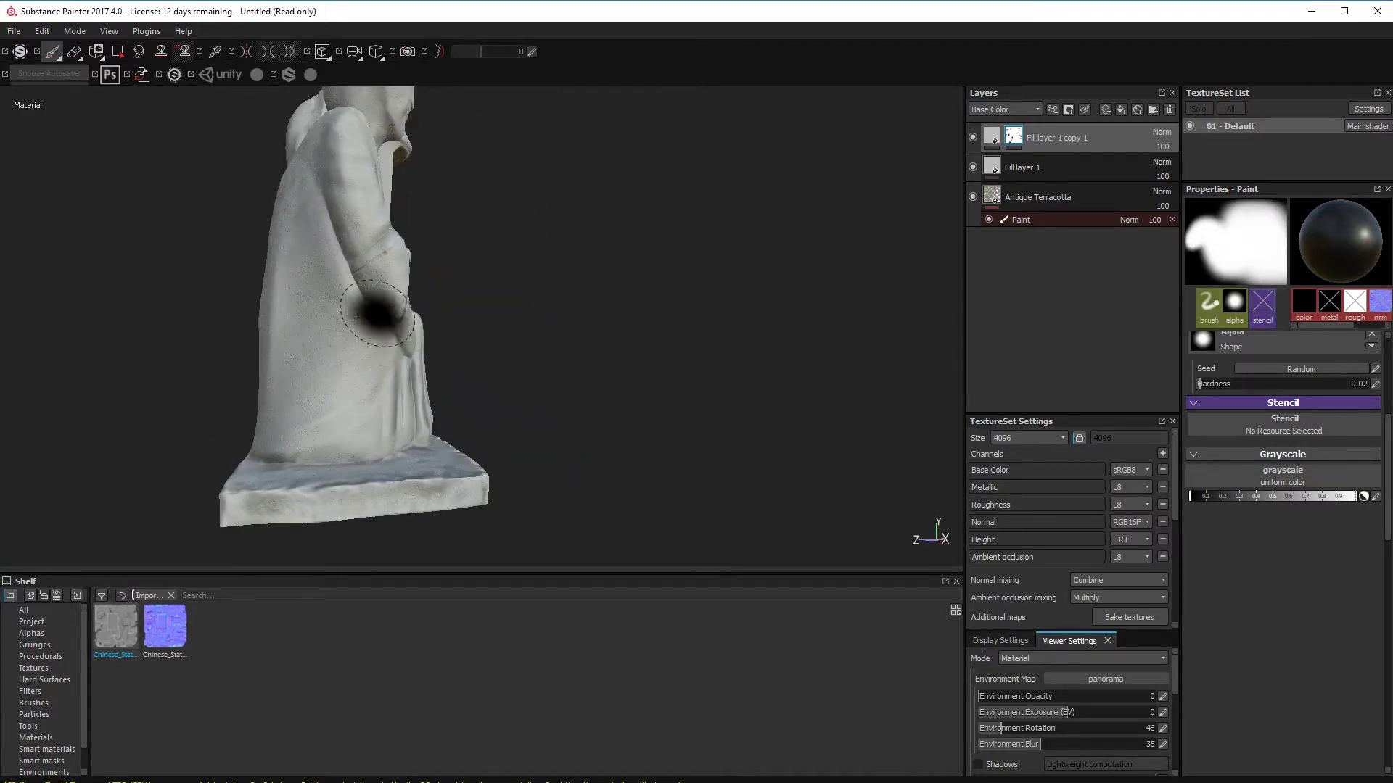
mouse_move(312, 225)
alt+mouse_down()
mouse_move(407, 280)
mouse_move(497, 401)
mouse_move(360, 417)
mouse_move(370, 297)
alt+mouse_up()
alt+right_drag(737, 549, 555, 338)
alt+drag(736, 428, 816, 366)
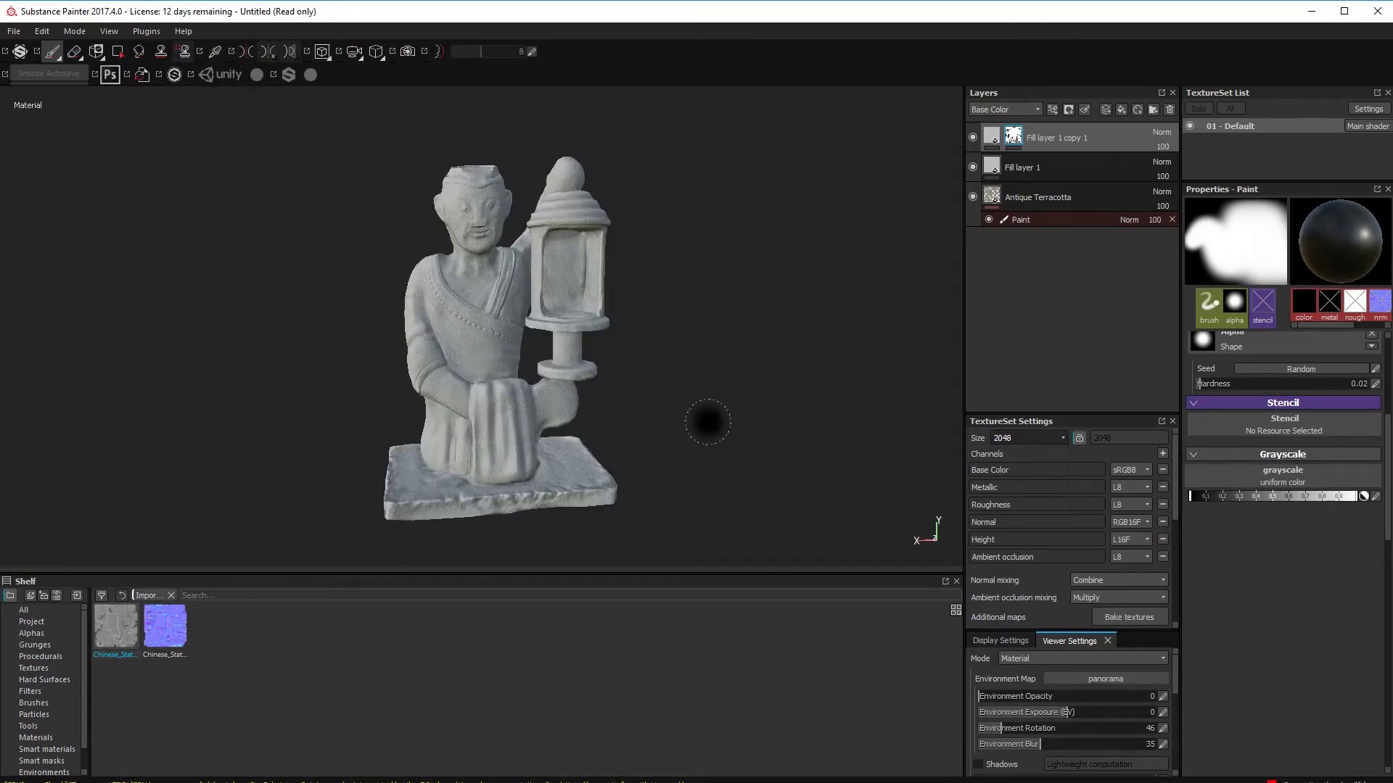
- Examine the masked blending on the statue's robe, back and base from several angles
scroll(708, 422, up, 6)
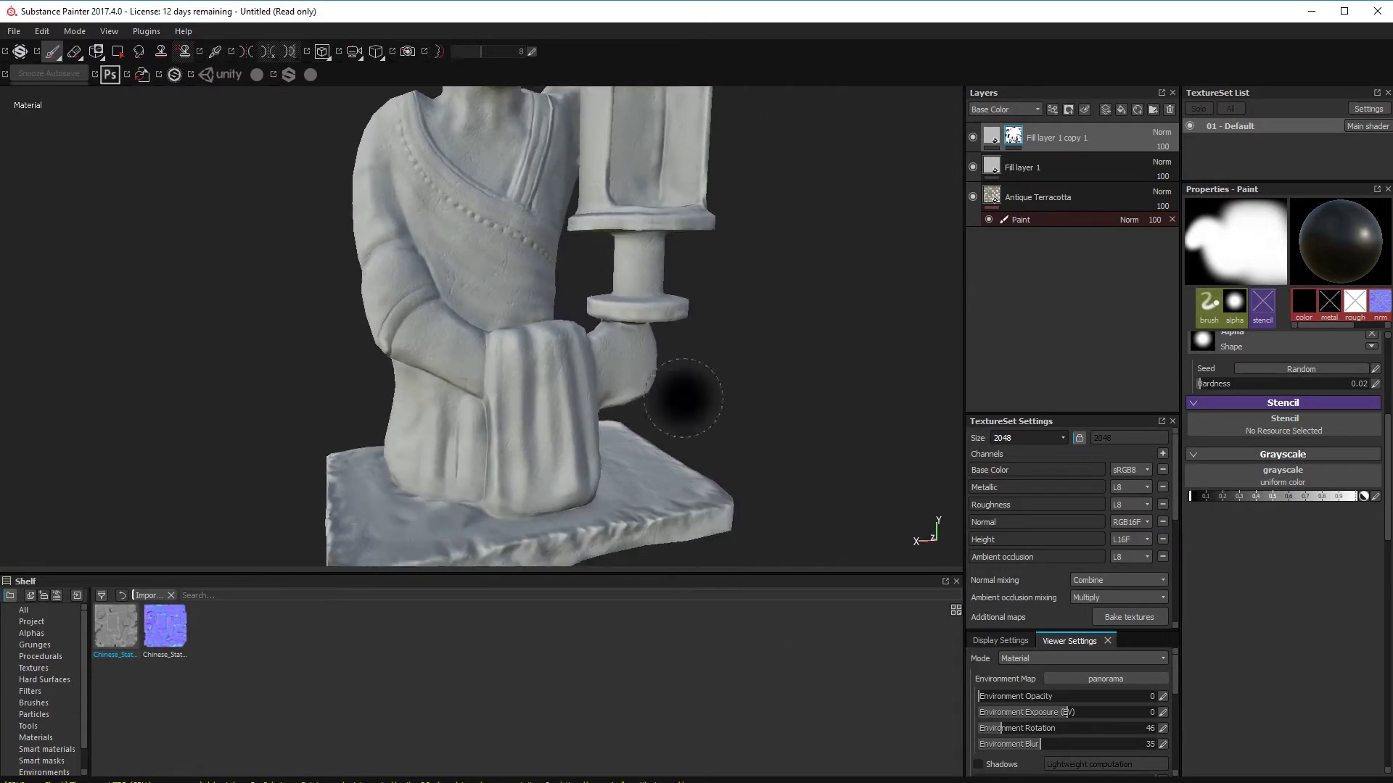
click(1056, 164)
click(1064, 133)
alt+drag(714, 290, 330, 419)
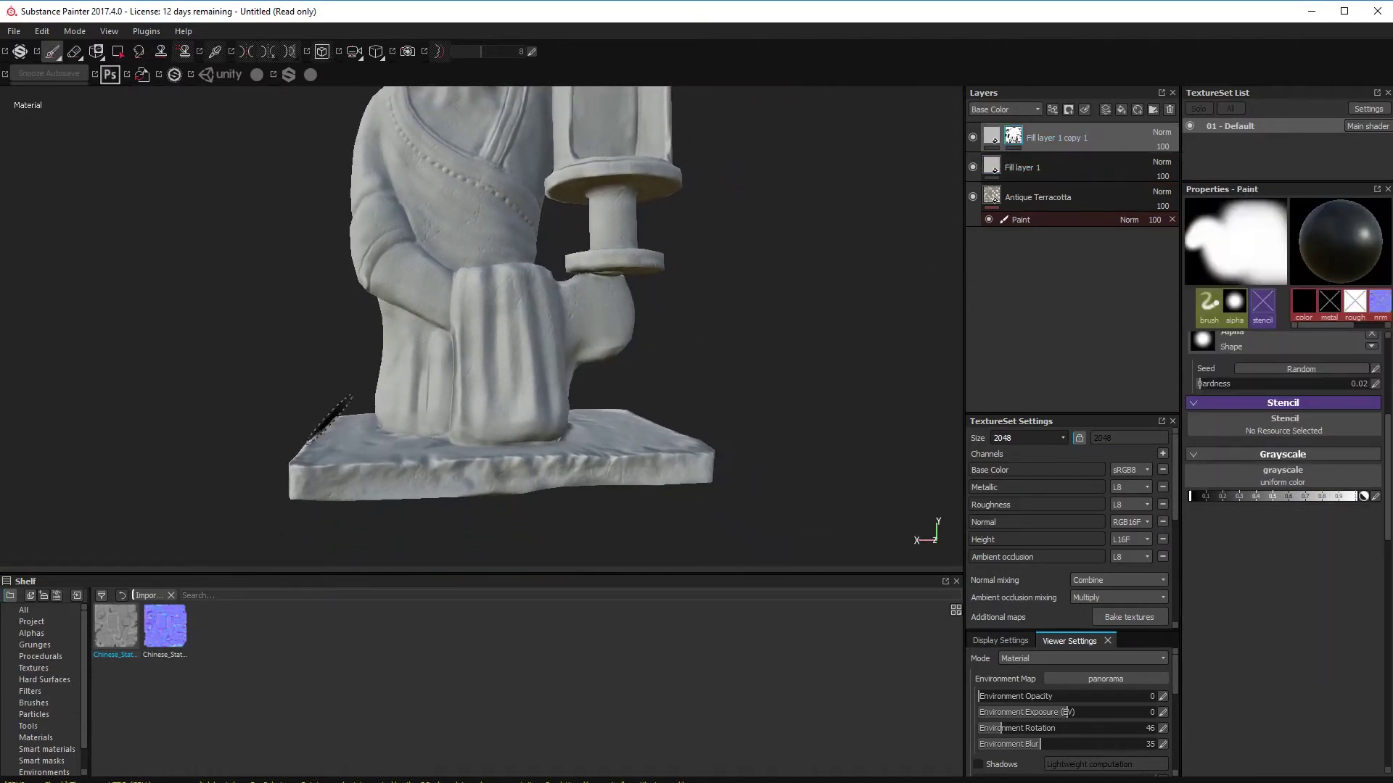
scroll(333, 341, down, 4)
alt+drag(336, 264, 681, 482)
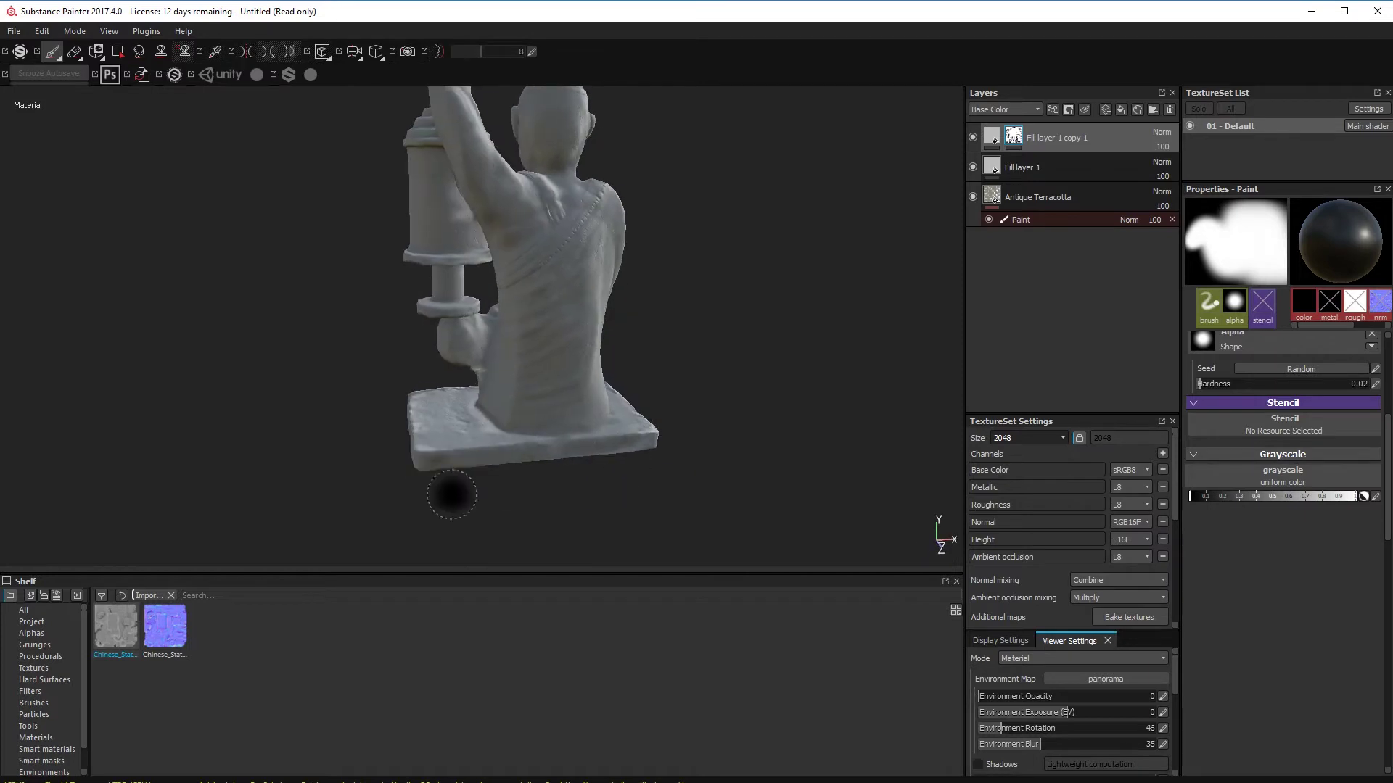
alt+drag(451, 495, 511, 434)
mouse_move(565, 496)
alt+mouse_down()
mouse_move(718, 452)
mouse_move(637, 481)
alt+mouse_up()
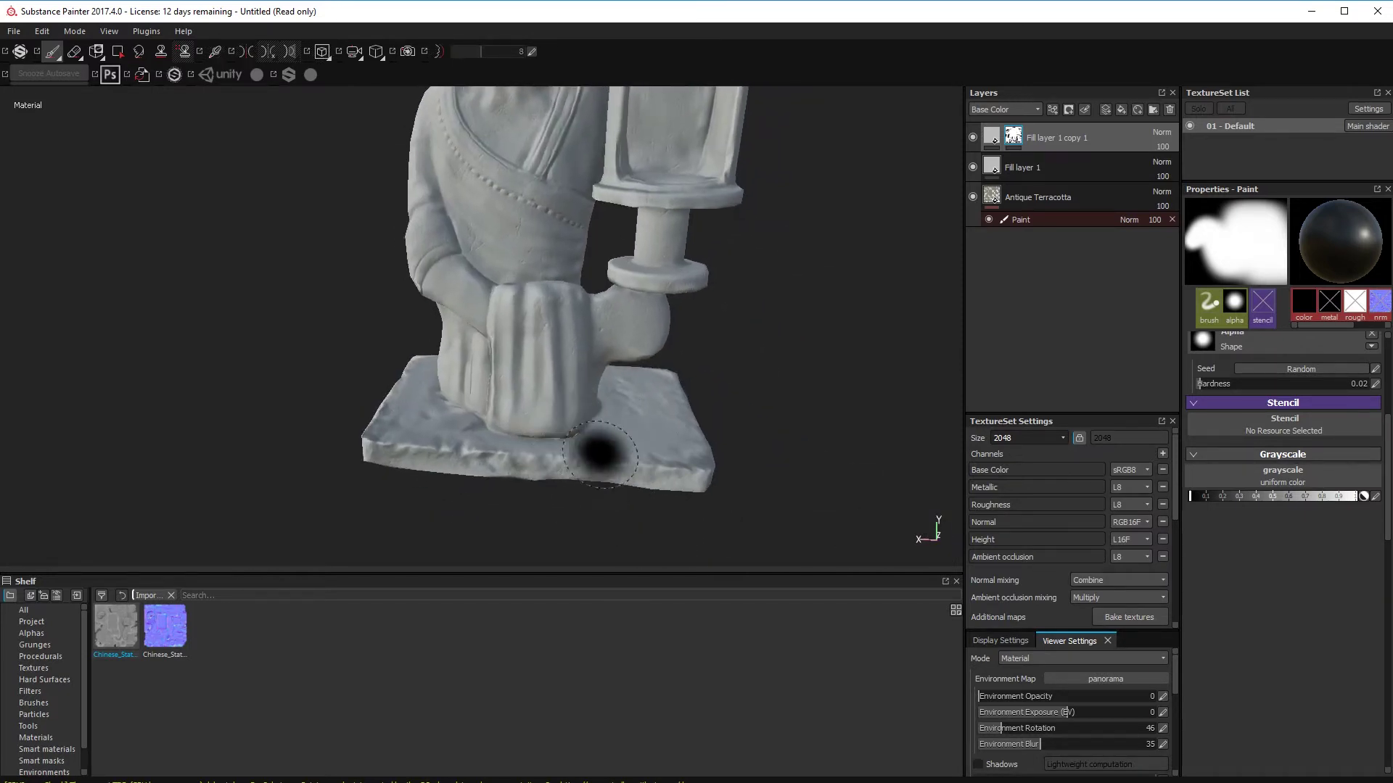
alt+drag(745, 515, 781, 507)
alt+right_drag(491, 499, 500, 580)
alt+drag(482, 420, 529, 323)
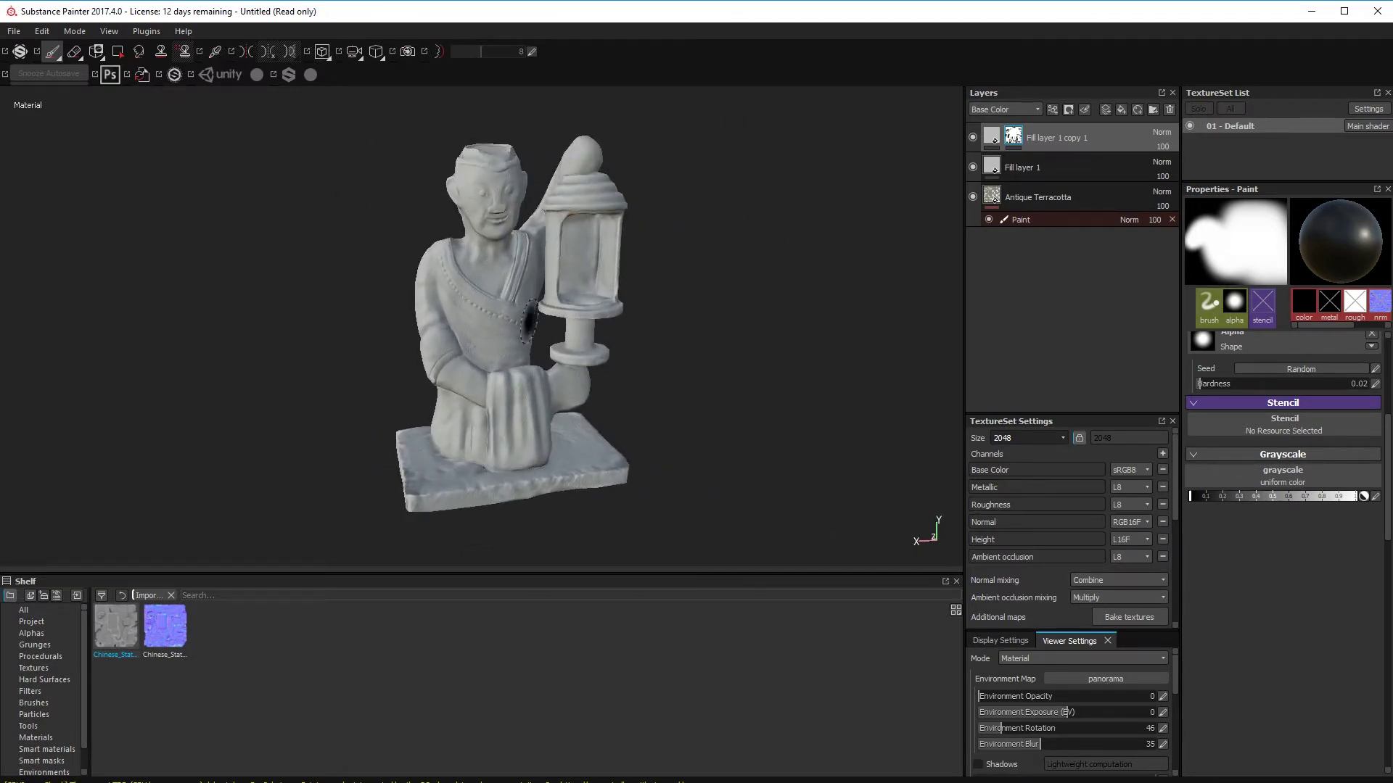
- Create a Base_Coat folder and move both fill layers and the Antique Terracotta layer into it
click(1154, 109)
double_click(1030, 138)
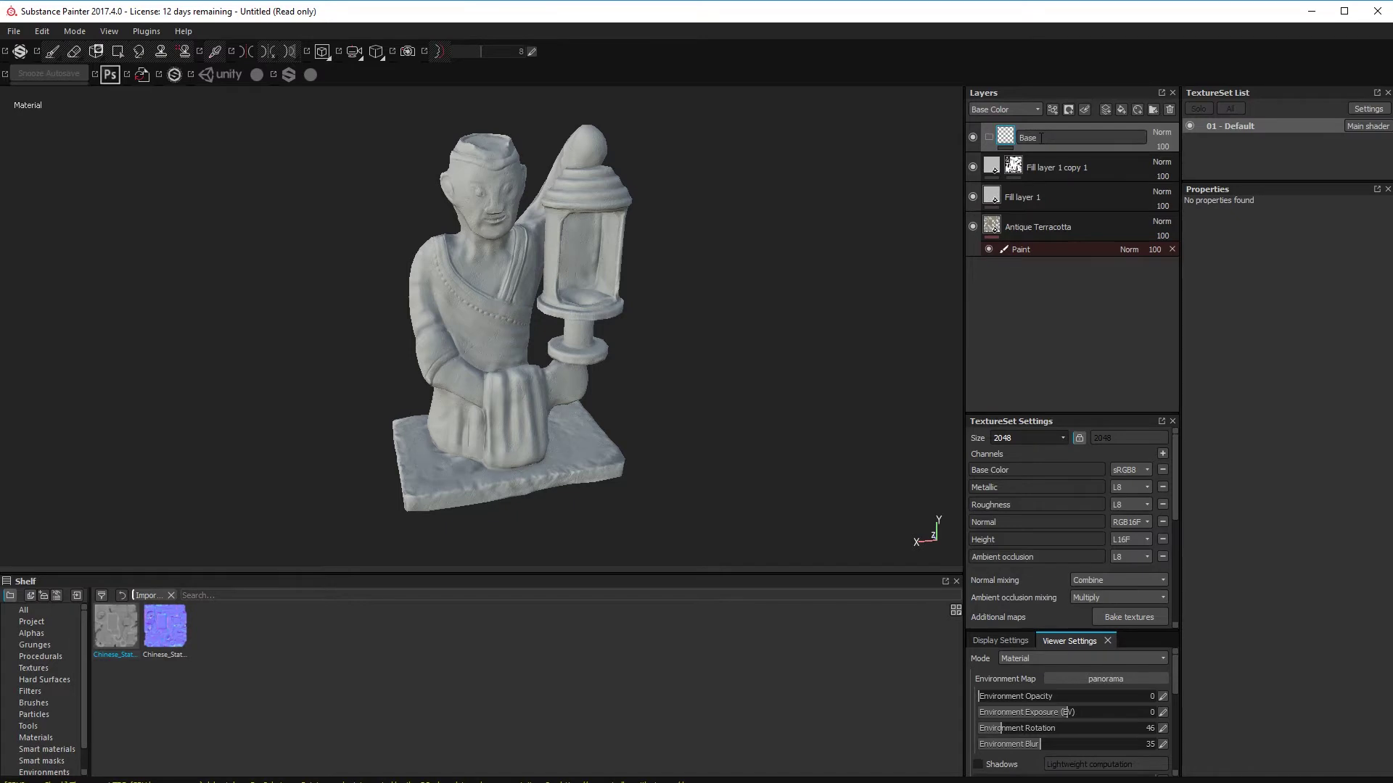
click(1069, 165)
shift+click(1066, 227)
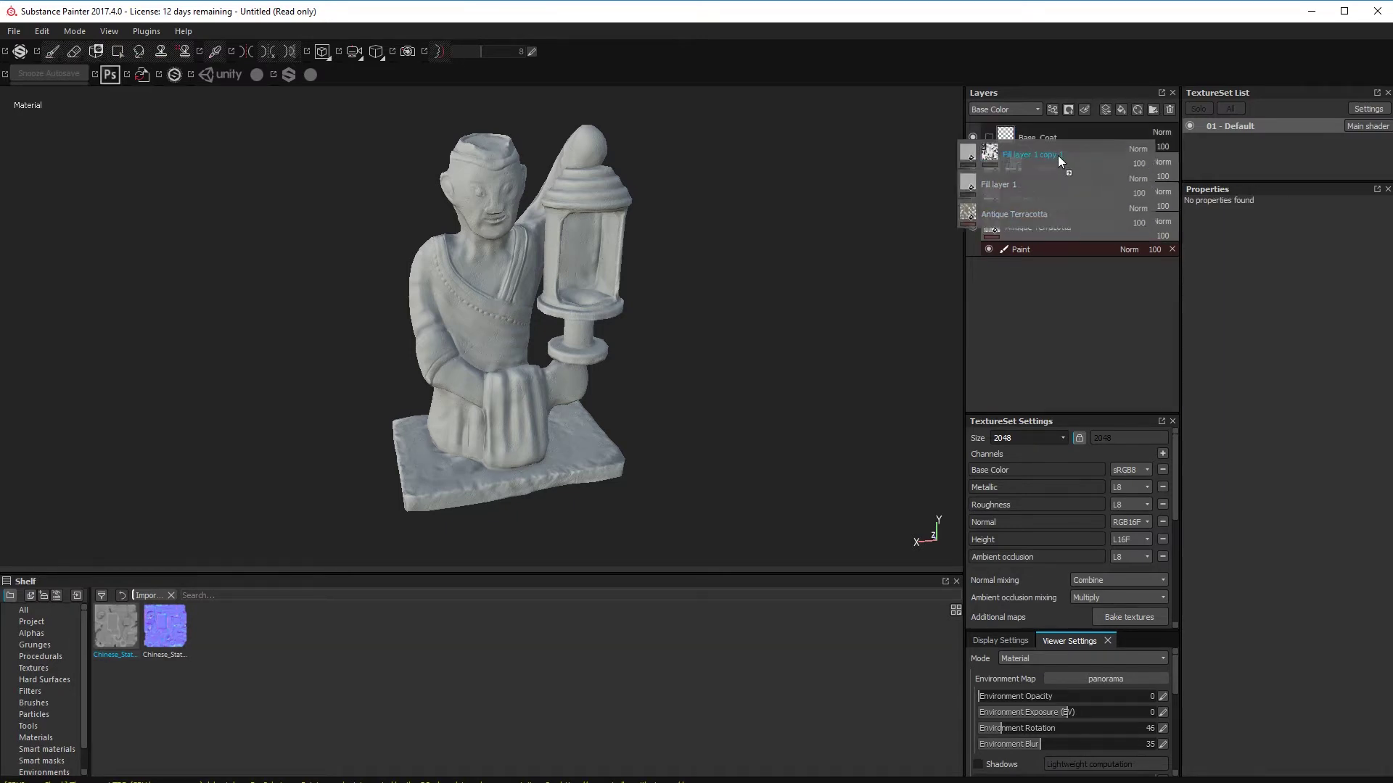
drag(1058, 156, 1006, 142)
click(988, 137)
- Set the base color of Fill layer 1 copy 1 to a pale yellowish gray of about 0.48, 0.47, 0.42
alt+drag(695, 418, 656, 407)
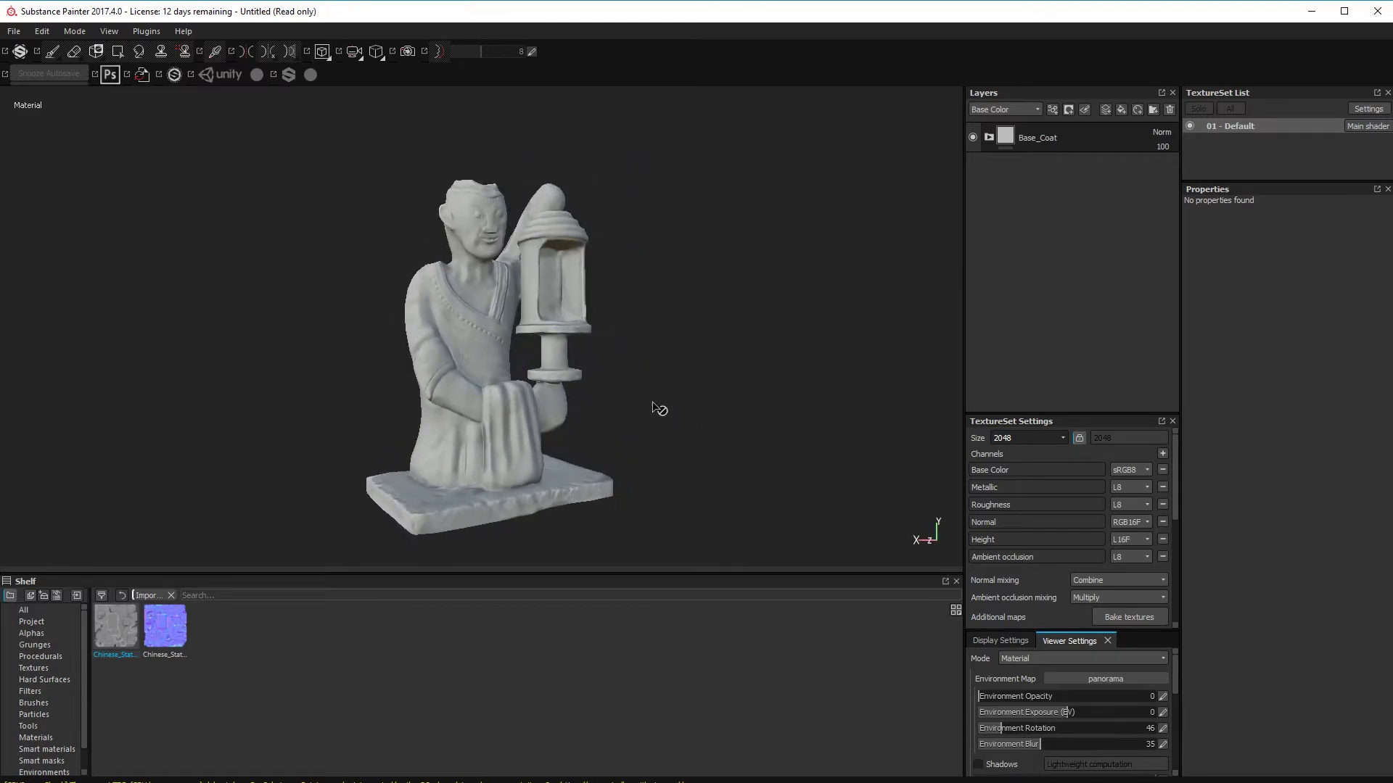
alt+right_drag(656, 407, 950, 407)
click(990, 139)
click(1067, 167)
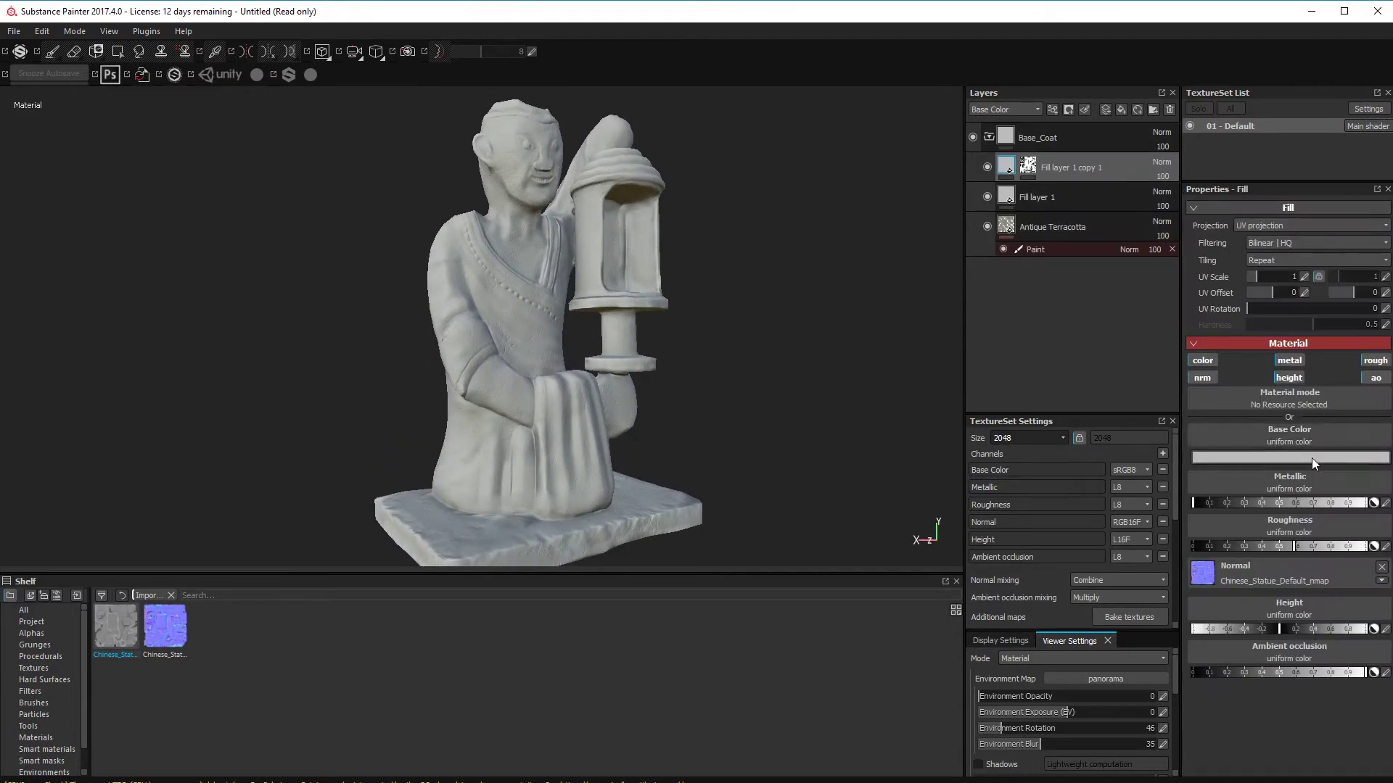
click(1312, 458)
click(1343, 402)
click(1297, 513)
drag(1185, 443, 1163, 443)
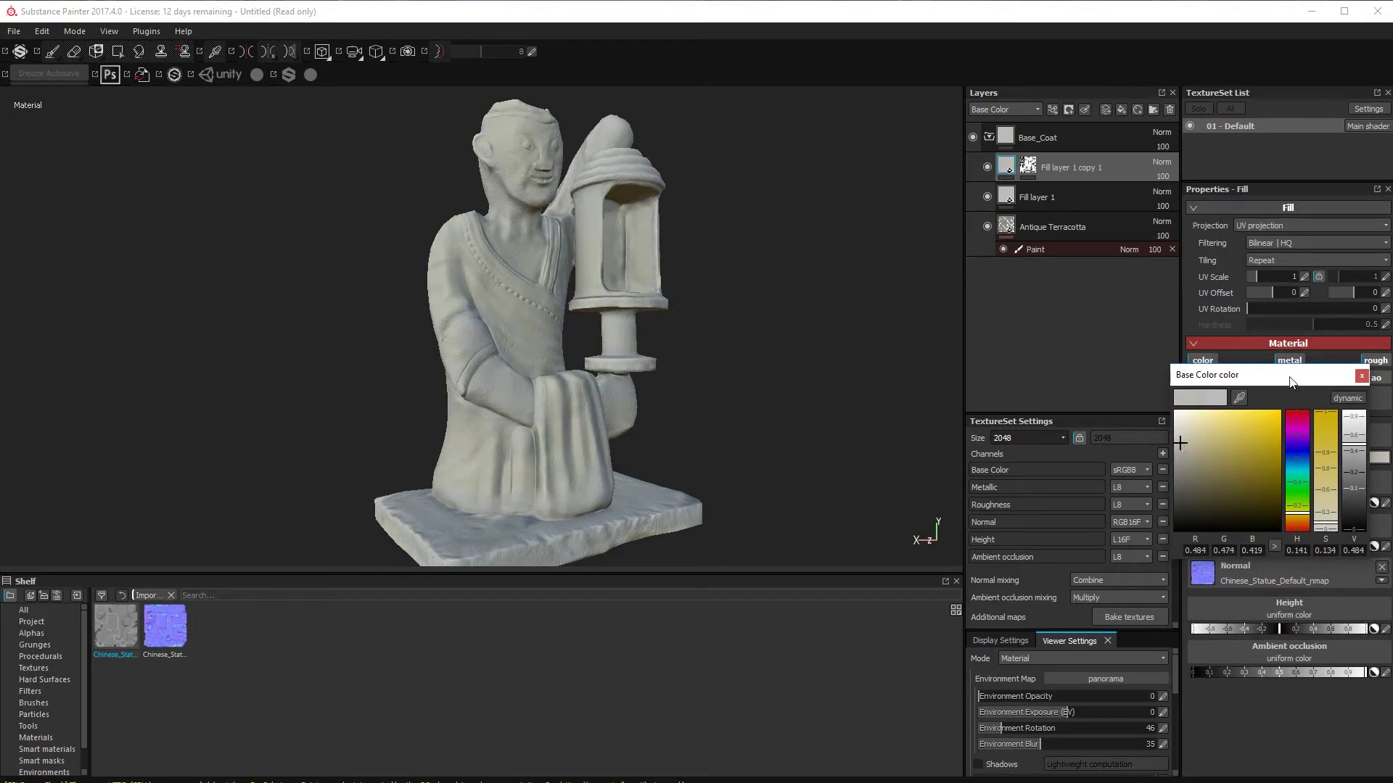
drag(1293, 520, 1296, 521)
click(1363, 377)
- Shift the base color of Fill layer 1 to a slightly warm light gray
click(1037, 197)
click(1289, 457)
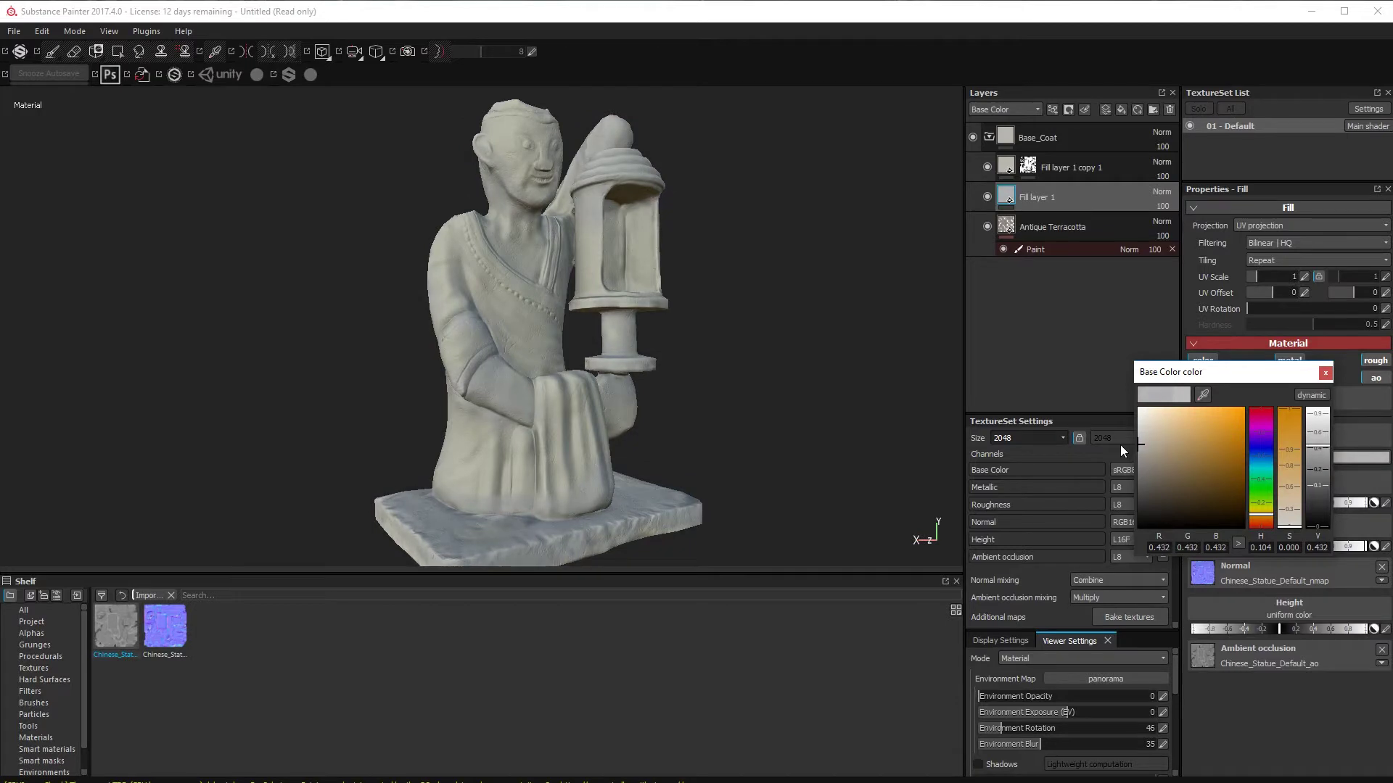
click(1144, 446)
drag(1144, 446, 1142, 442)
click(1325, 374)
alt+drag(834, 428, 1363, 425)
alt+drag(944, 476, 589, 398)
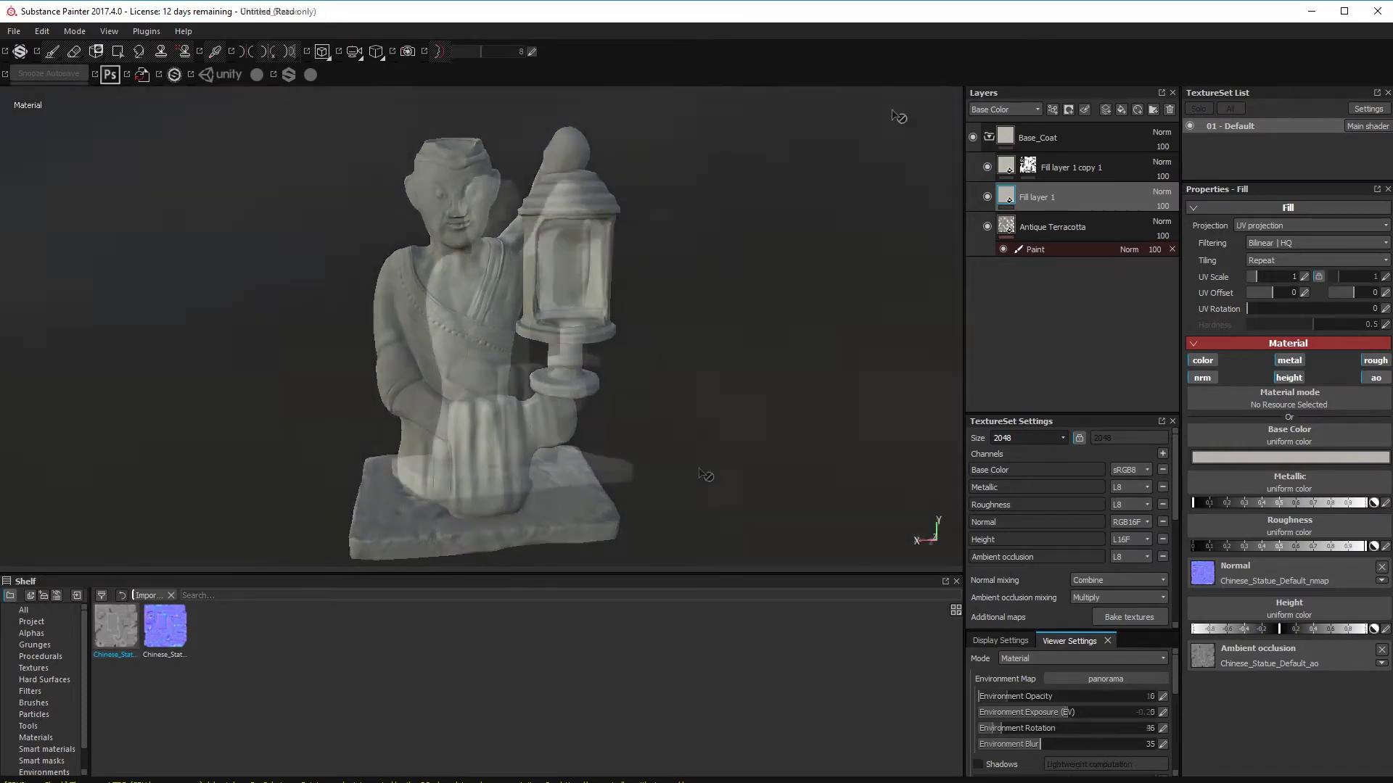
- Add the Concrete Smooth material as the top layer inside Base_Coat and set it to Tri-planar projection
alt+drag(532, 400, 640, 435)
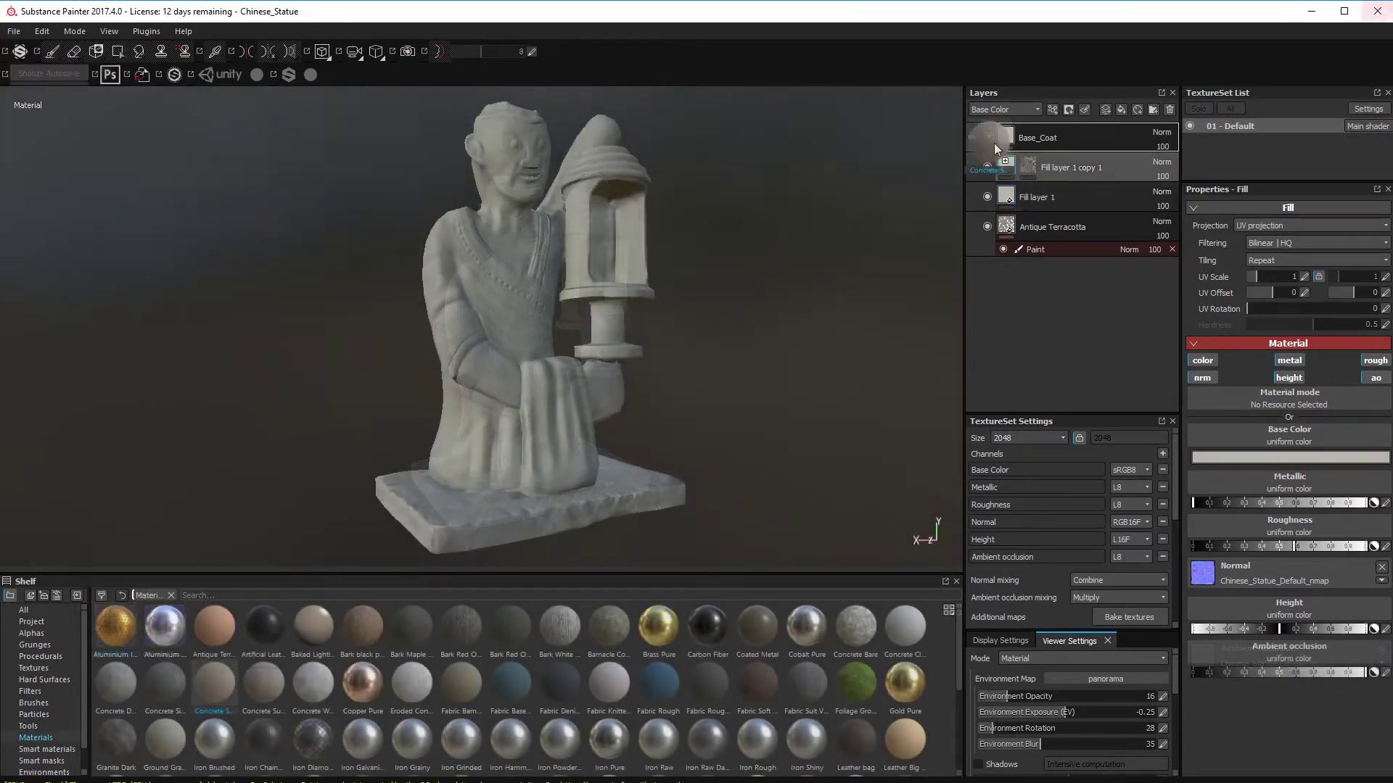
alt+drag(673, 498, 618, 454)
alt+right_drag(619, 454, 1144, 466)
alt+drag(616, 442, 446, 323)
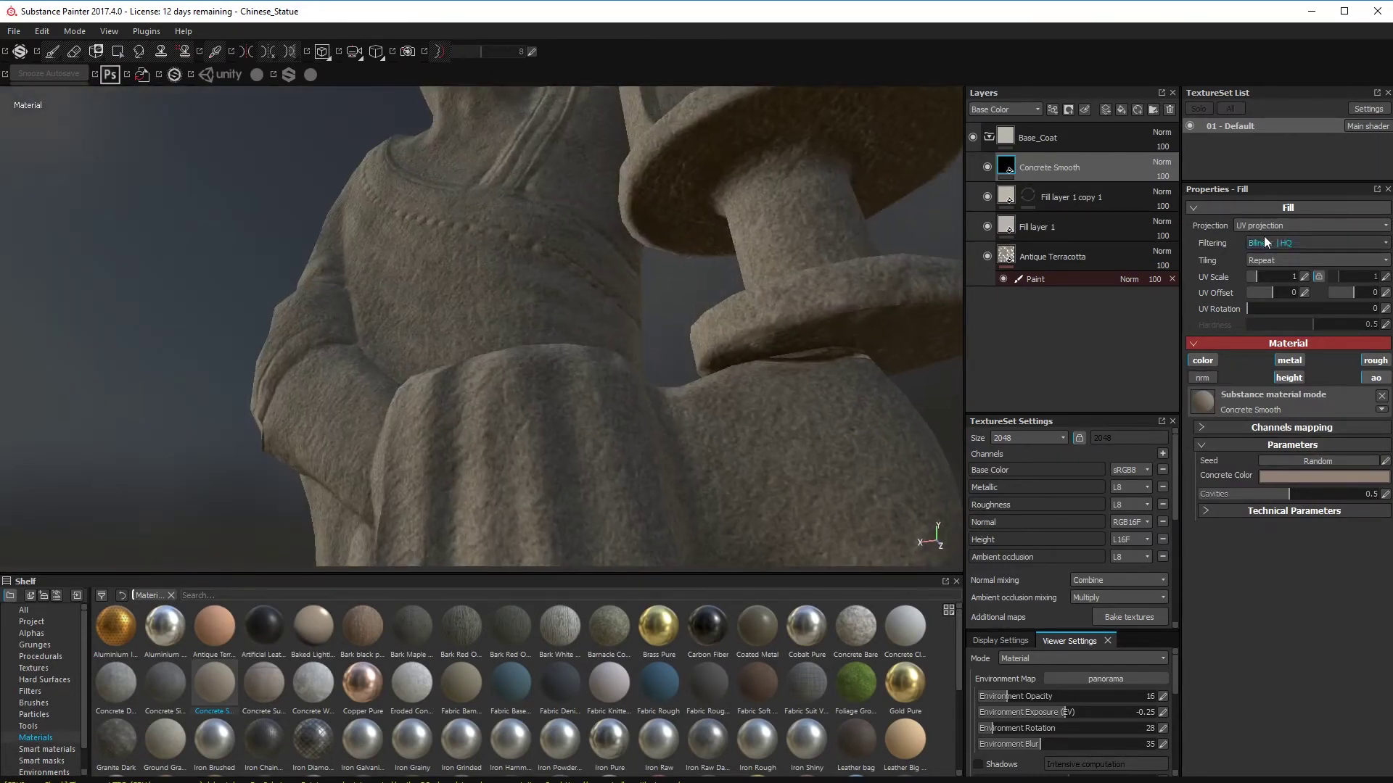
click(1265, 226)
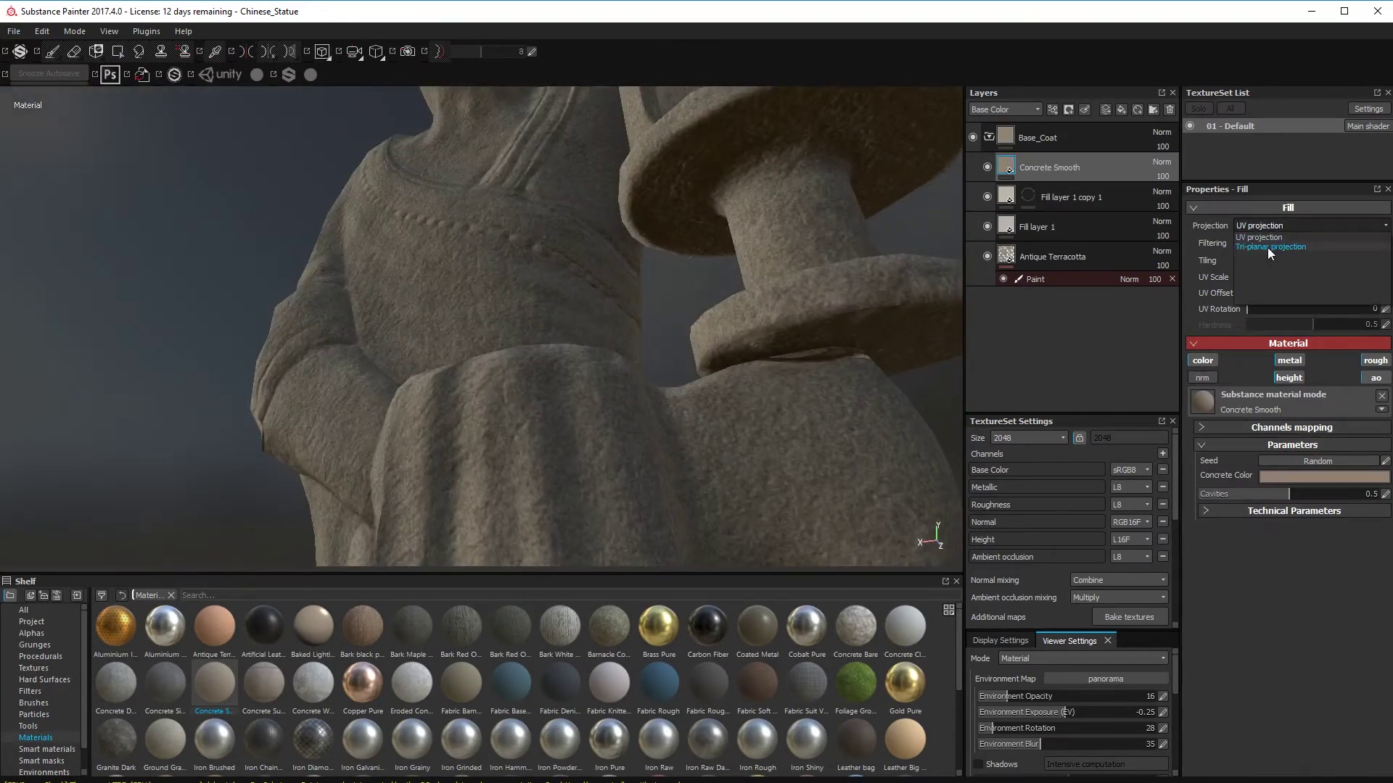
click(1268, 247)
alt+drag(689, 399, 705, 366)
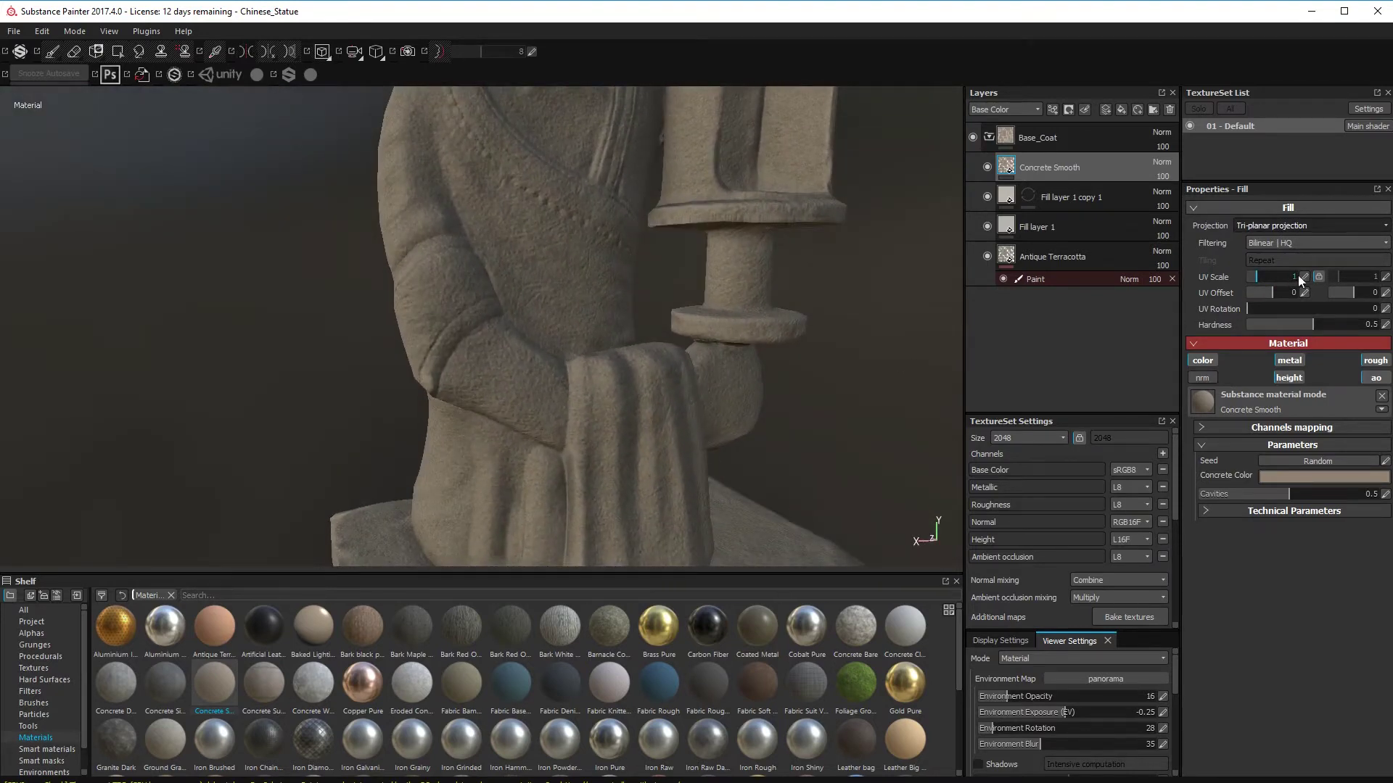
- Adjust the Concrete Smooth layer's UV scale through 2 to 3 and set its UV offset to 0.07 and 0.41
click(1301, 277)
text(2)
key(Return)
alt+drag(746, 322, 742, 319)
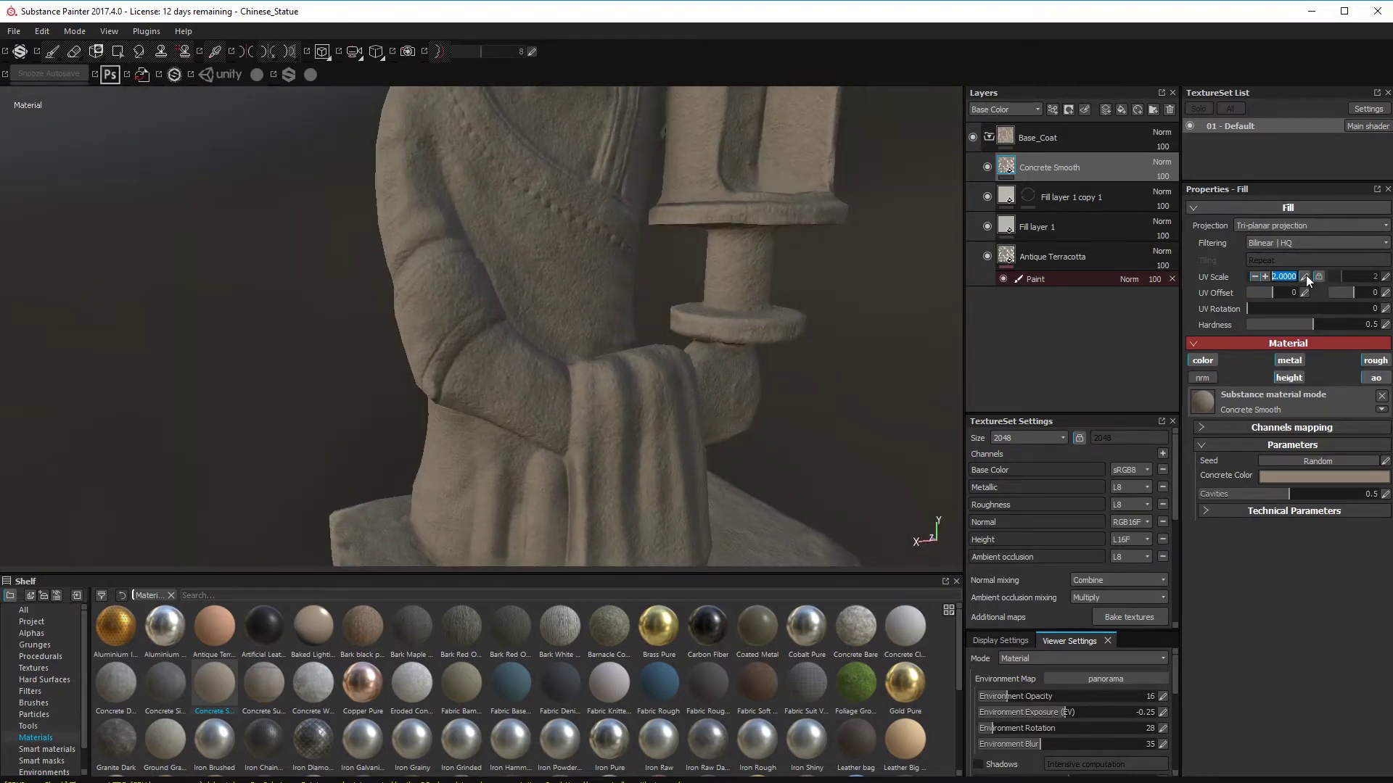
alt+drag(895, 351, 460, 447)
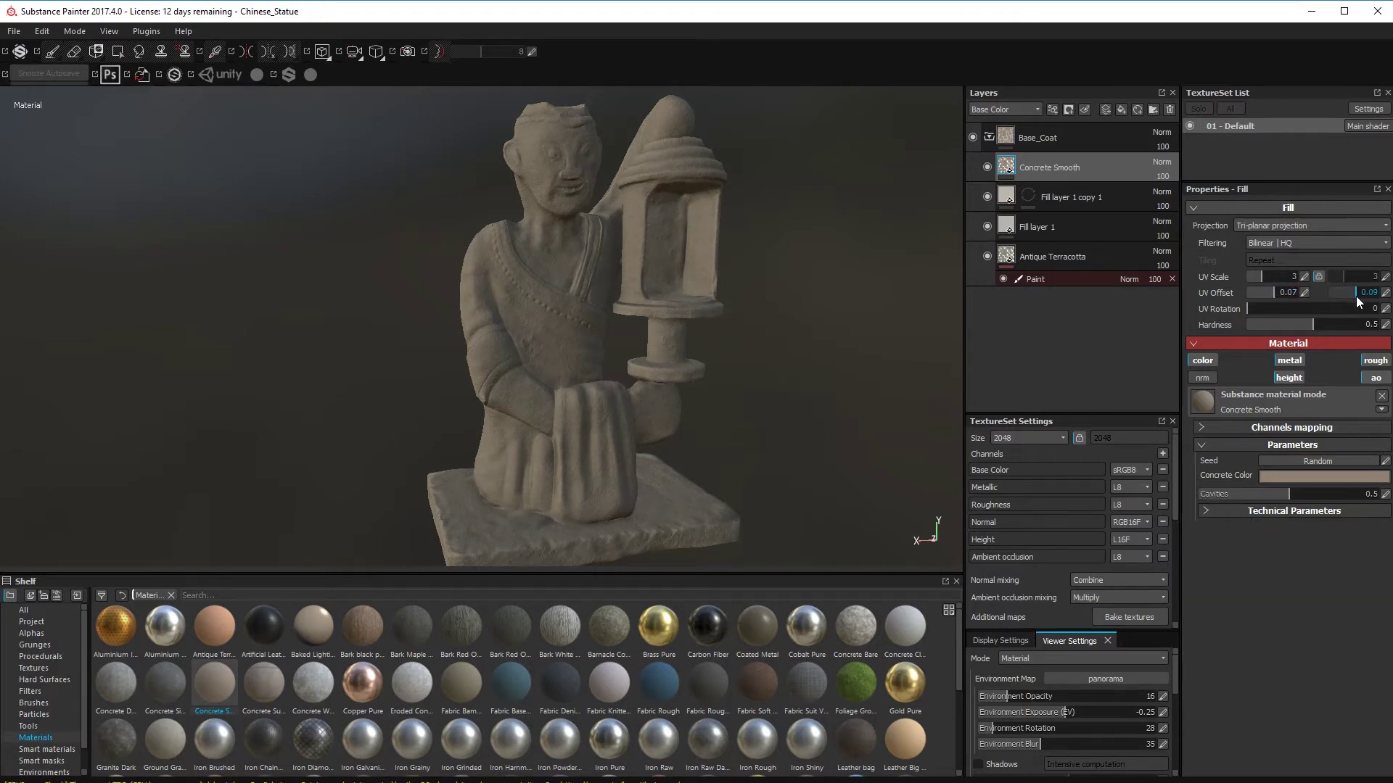
alt+drag(833, 405, 911, 246)
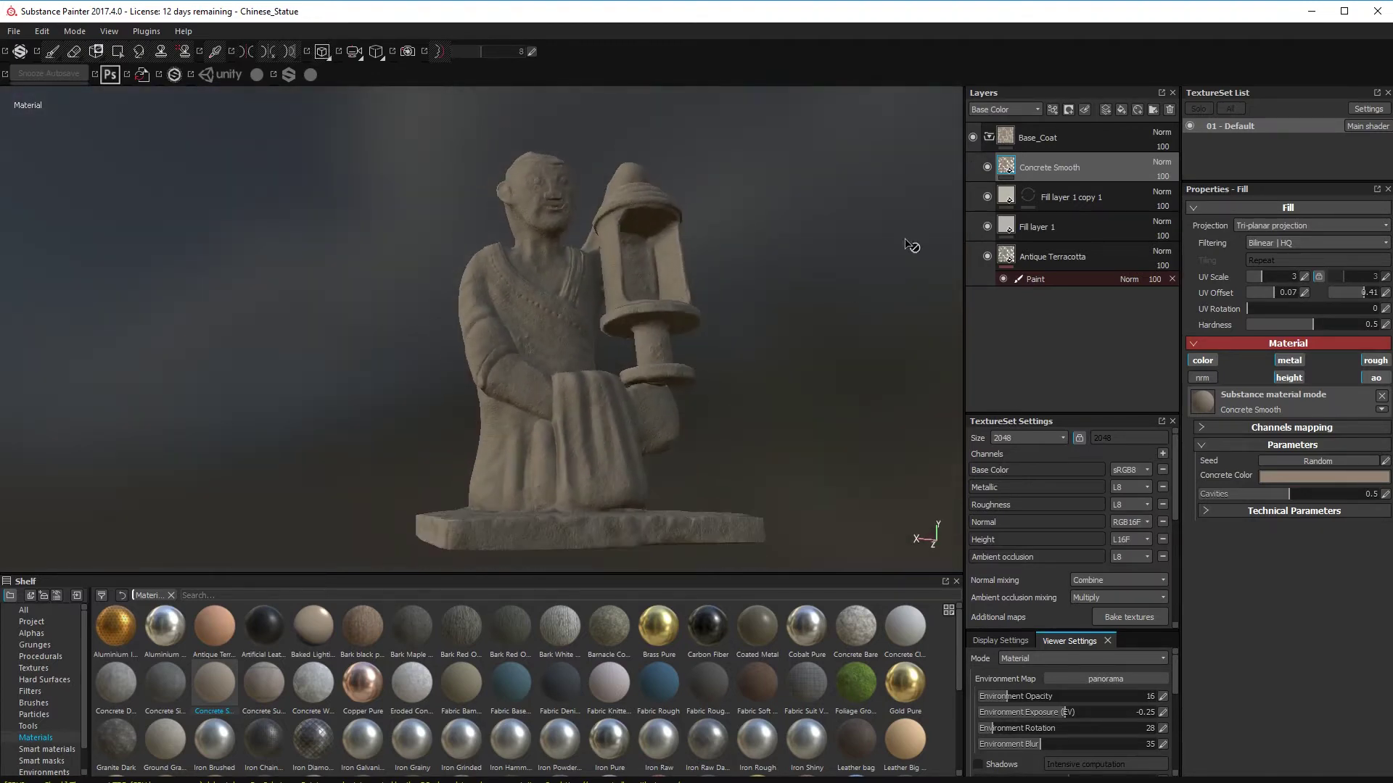
- Hide and show the Concrete Smooth layer to compare its effect on the statue's cloth, arm and lantern
click(986, 167)
scroll(721, 361, up, 6)
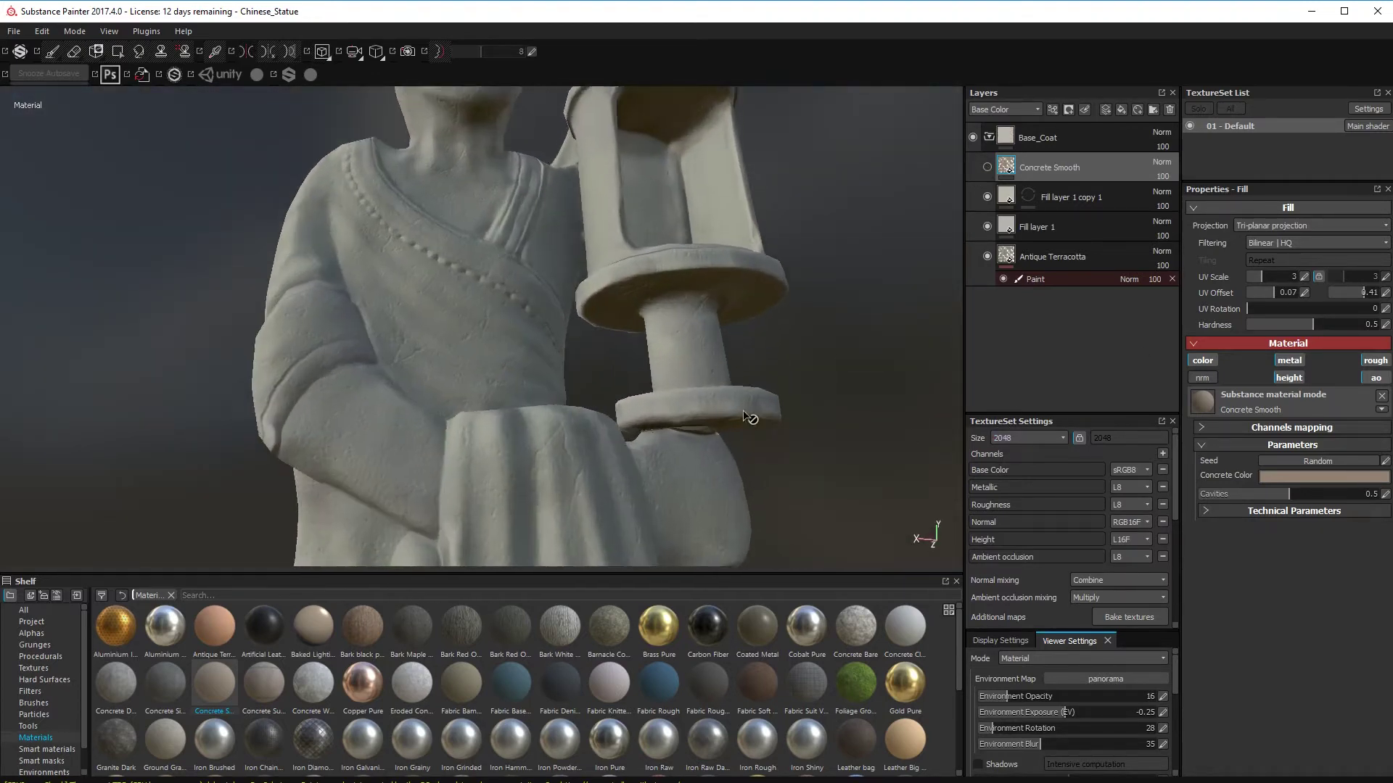
click(987, 167)
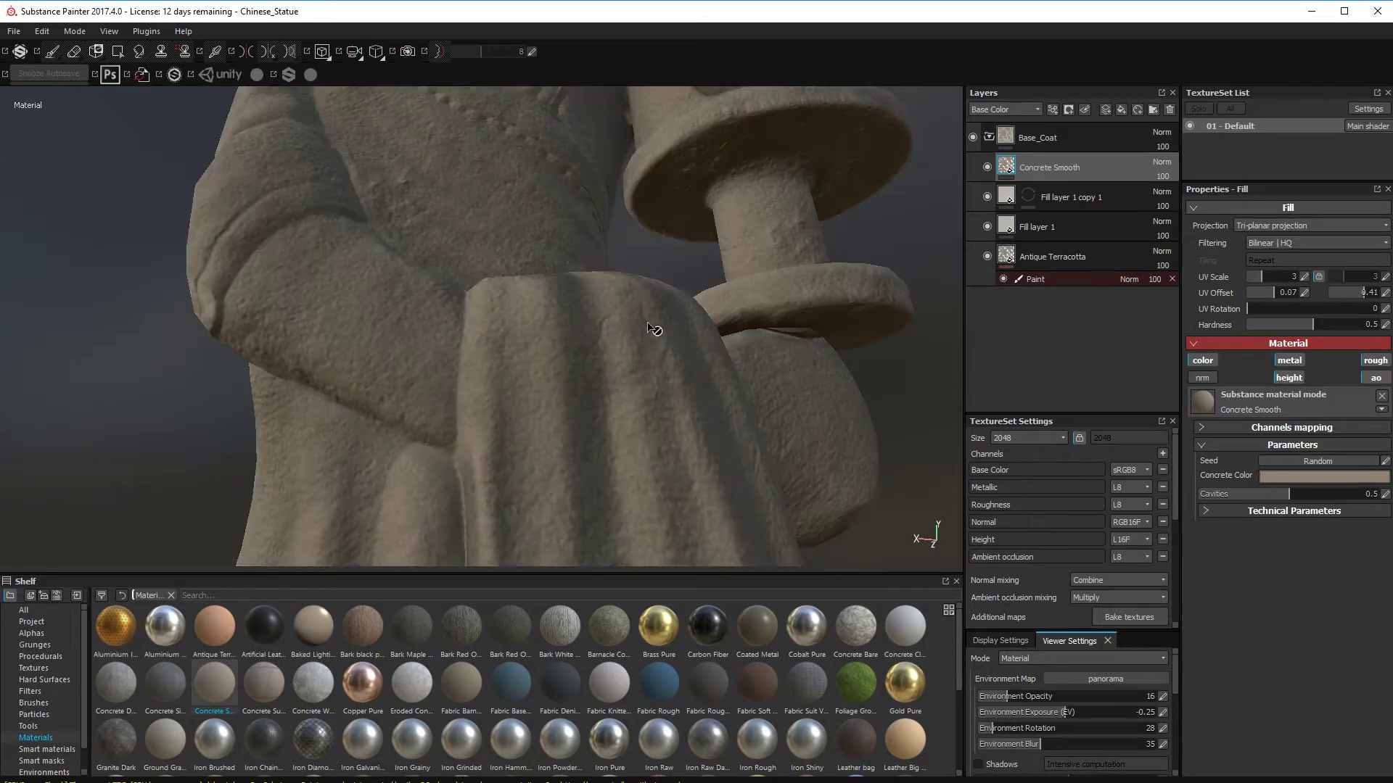
alt+drag(482, 219, 547, 314)
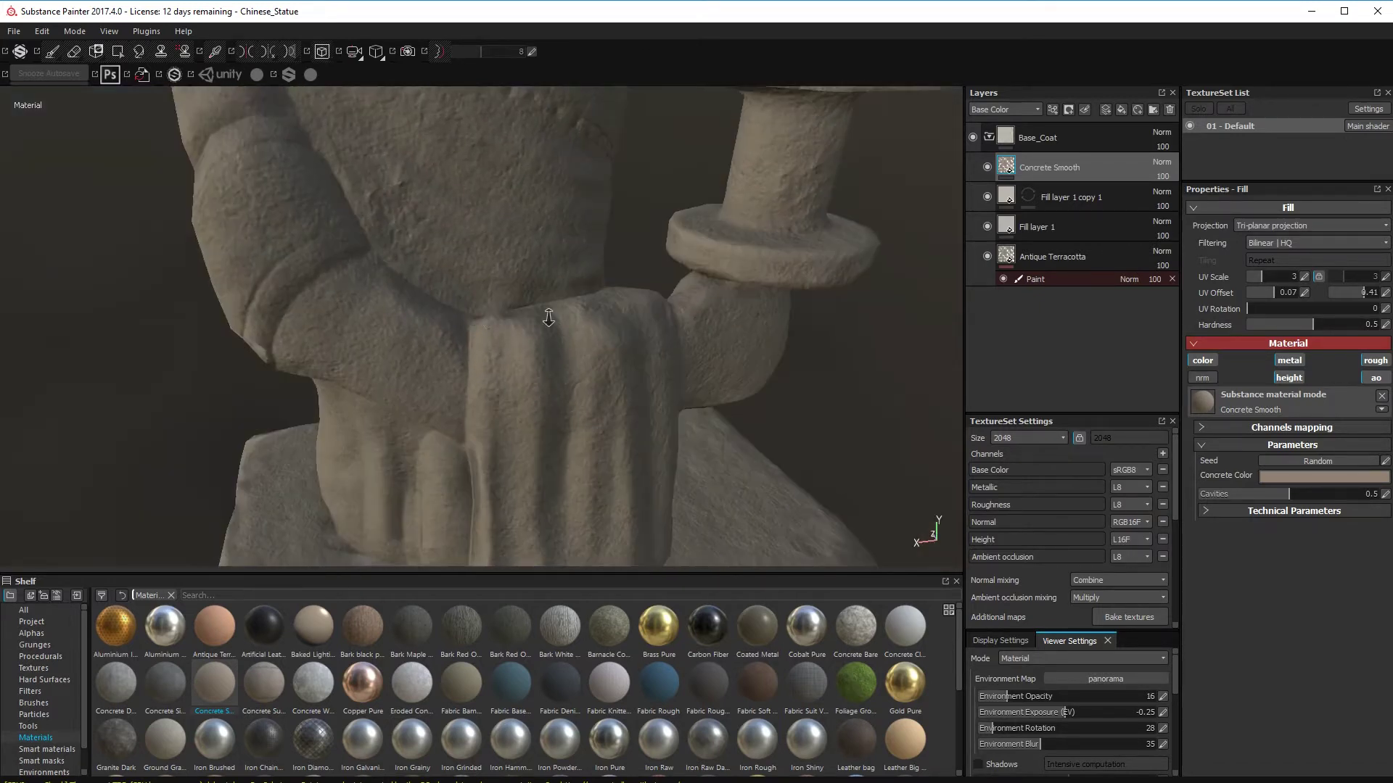
alt+right_drag(547, 314, 418, 381)
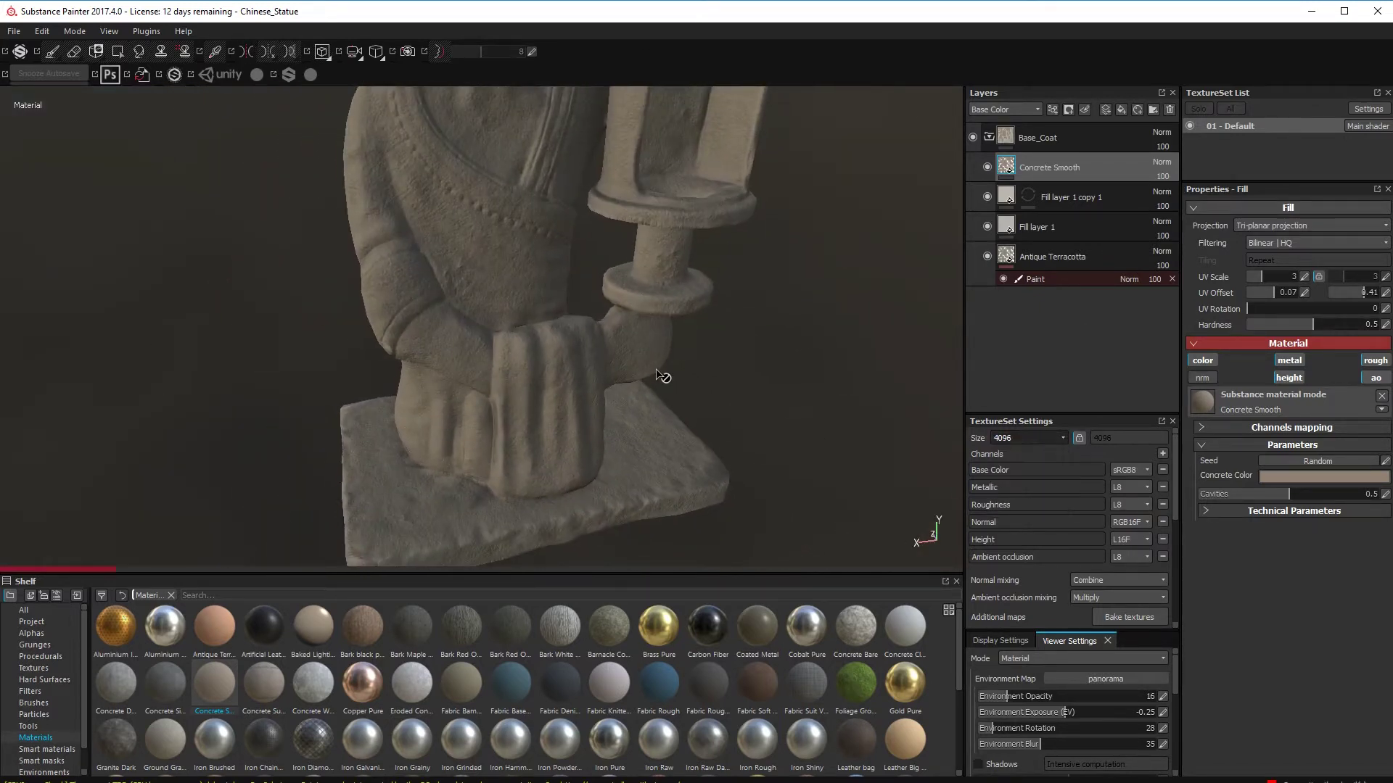
- Collapse the Base_Coat group and add a new paint layer above it
alt+drag(734, 428, 752, 396)
alt+right_drag(752, 396, 780, 540)
alt+drag(780, 540, 715, 326)
alt+right_drag(715, 326, 663, 360)
alt+middle_drag(663, 360, 604, 485)
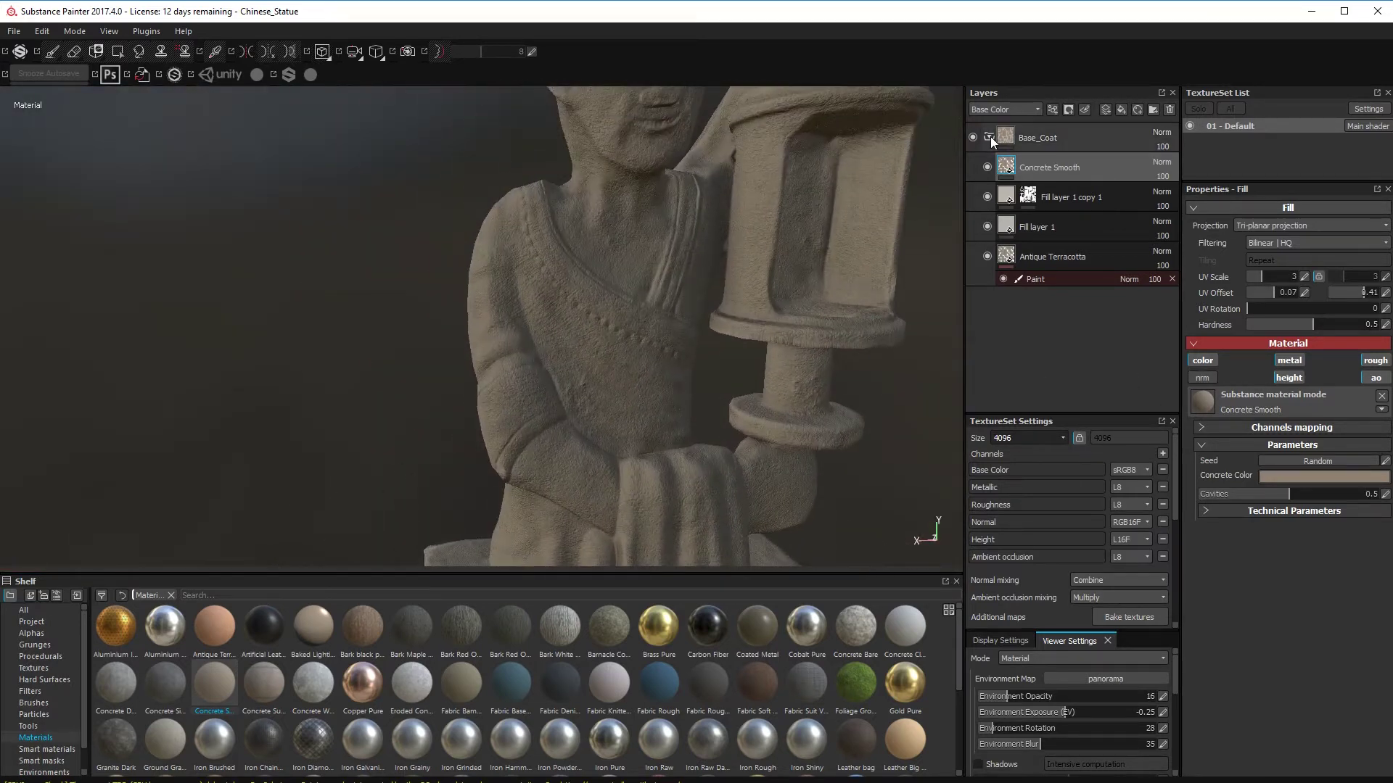
click(990, 137)
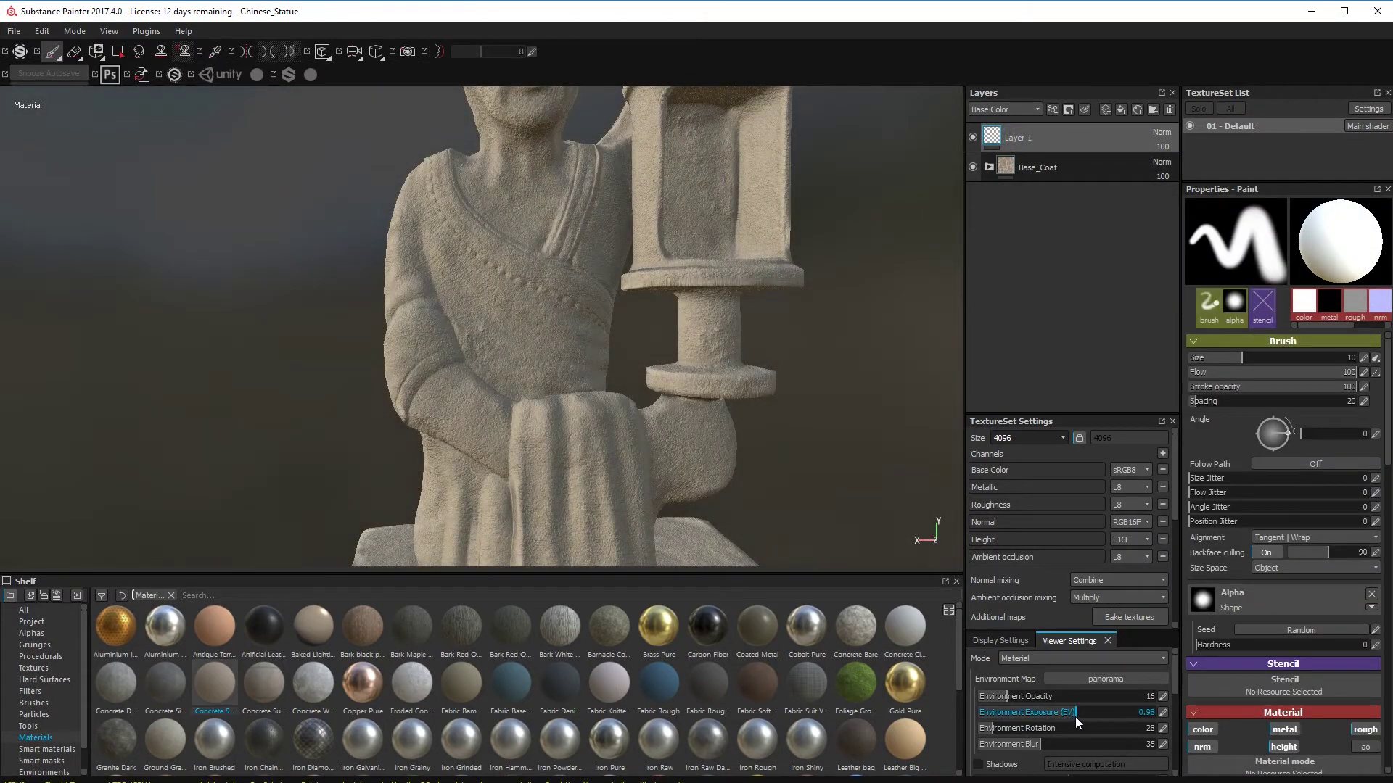
- Brighten the viewport lighting by setting the environment exposure to 1 EV
click(1162, 712)
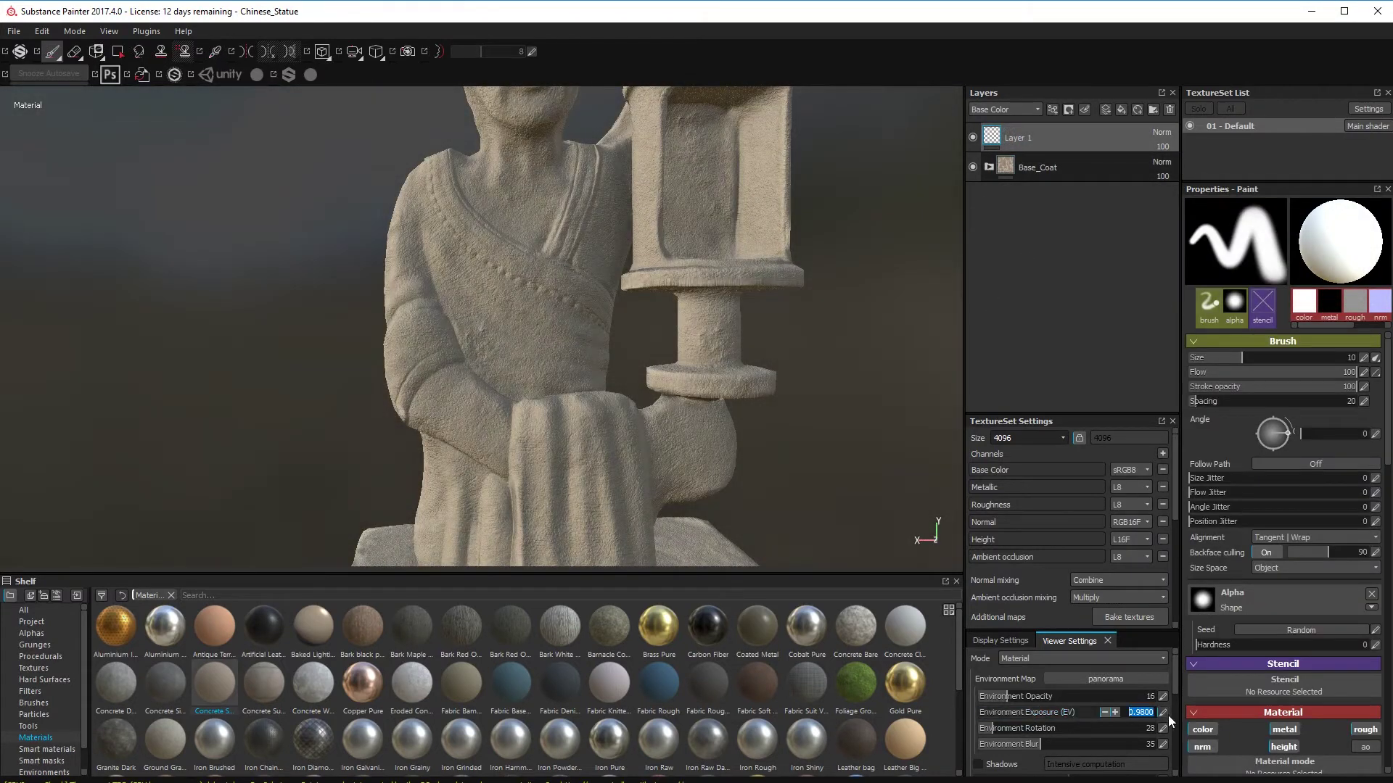
alt+drag(549, 373, 602, 392)
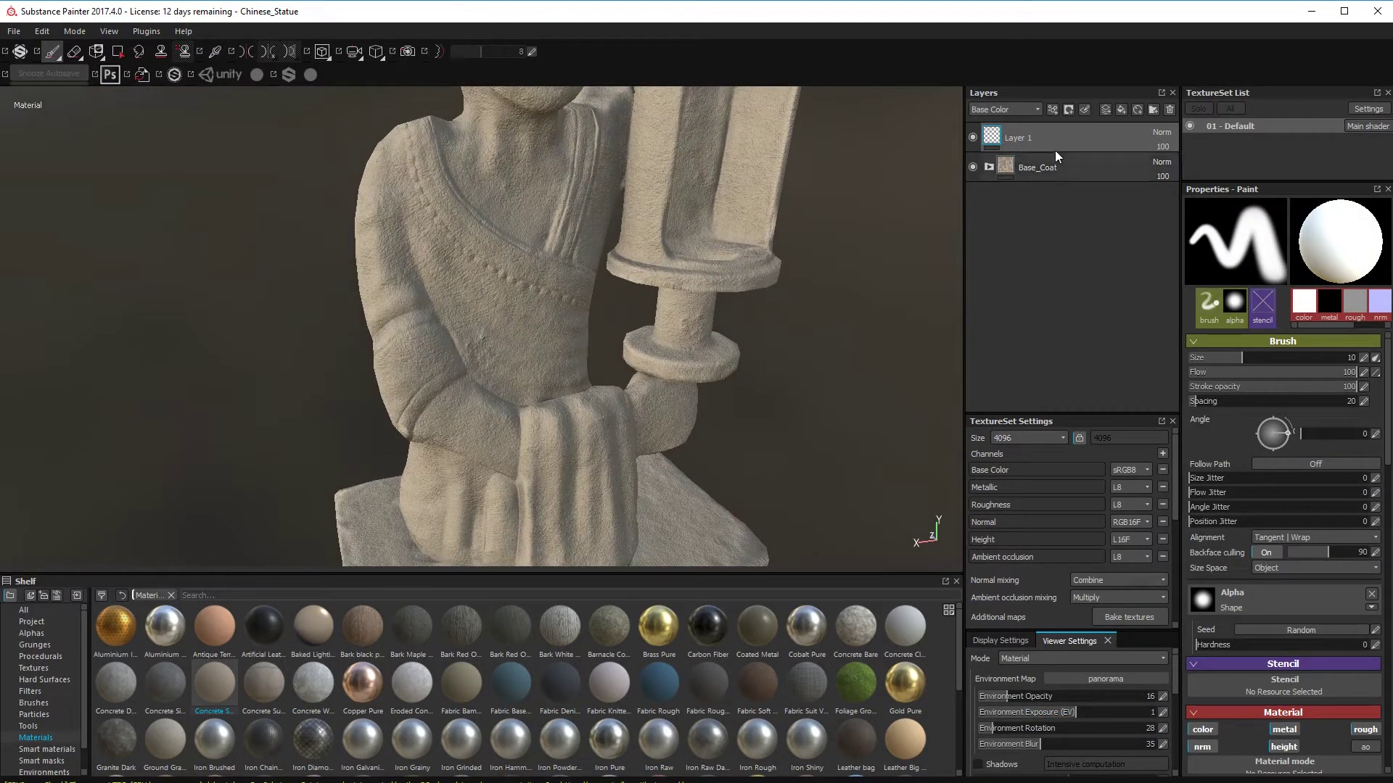
- Try a muted light red as the paint base color with a test patch on the upper robe
scroll(1323, 415, down, 5)
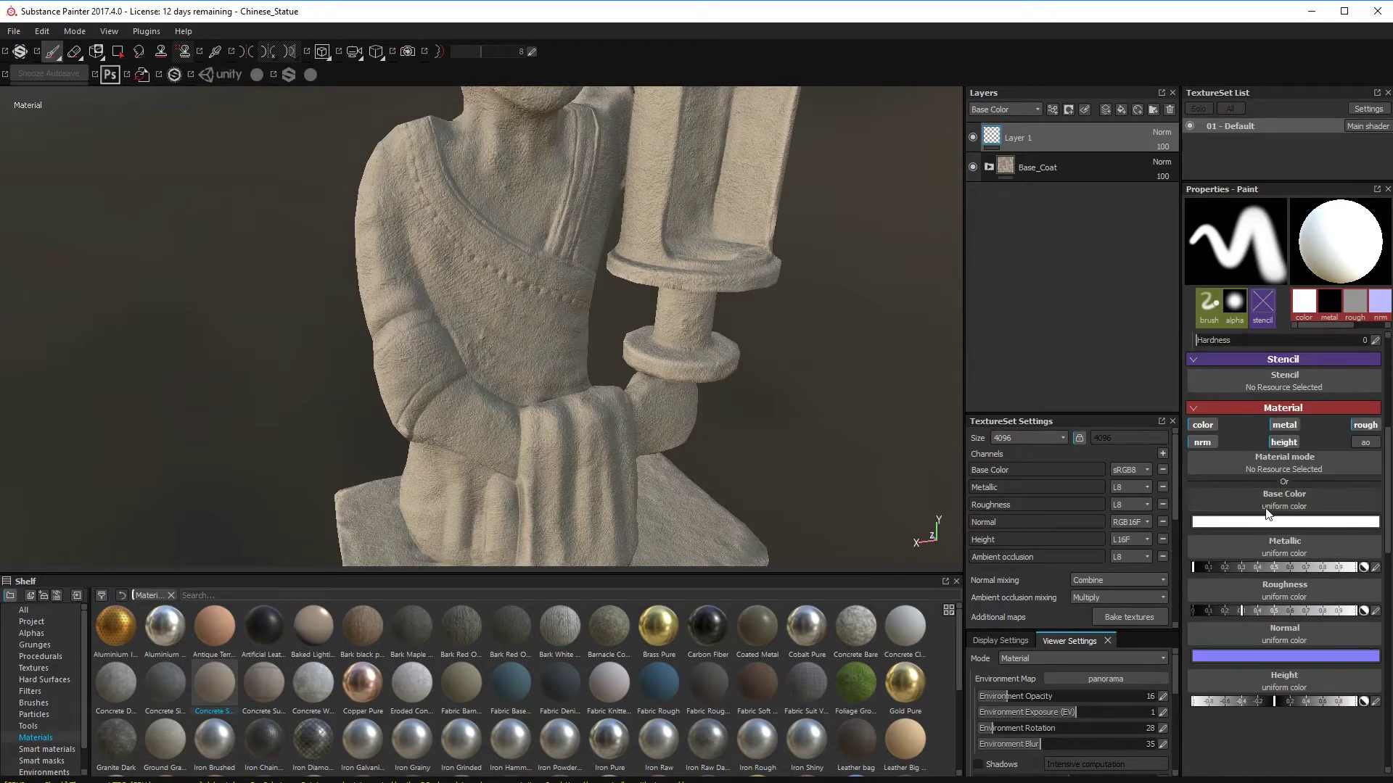
click(1276, 522)
drag(1239, 542, 1225, 528)
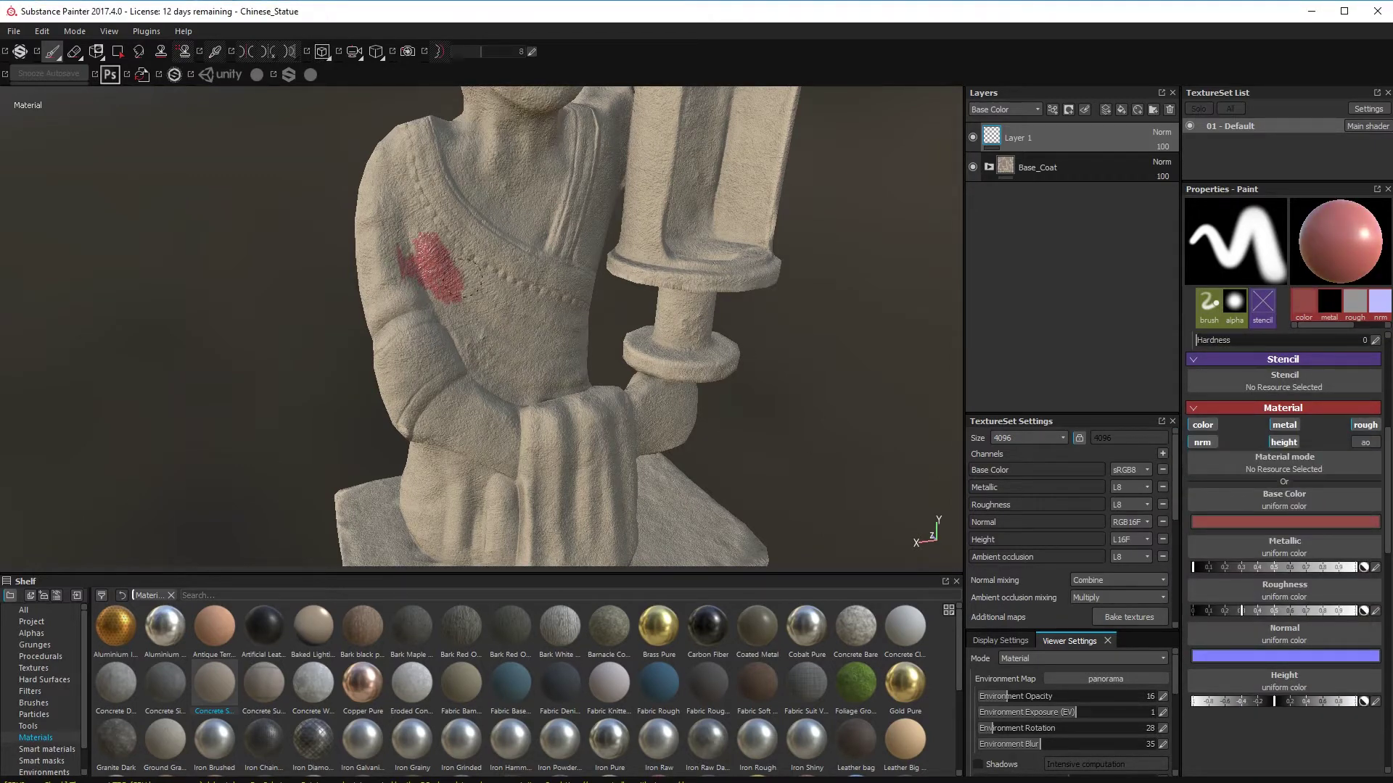
alt+right_drag(463, 337, 939, 379)
mouse_move(443, 352)
alt+mouse_down()
mouse_move(628, 432)
mouse_move(422, 439)
alt+mouse_up()
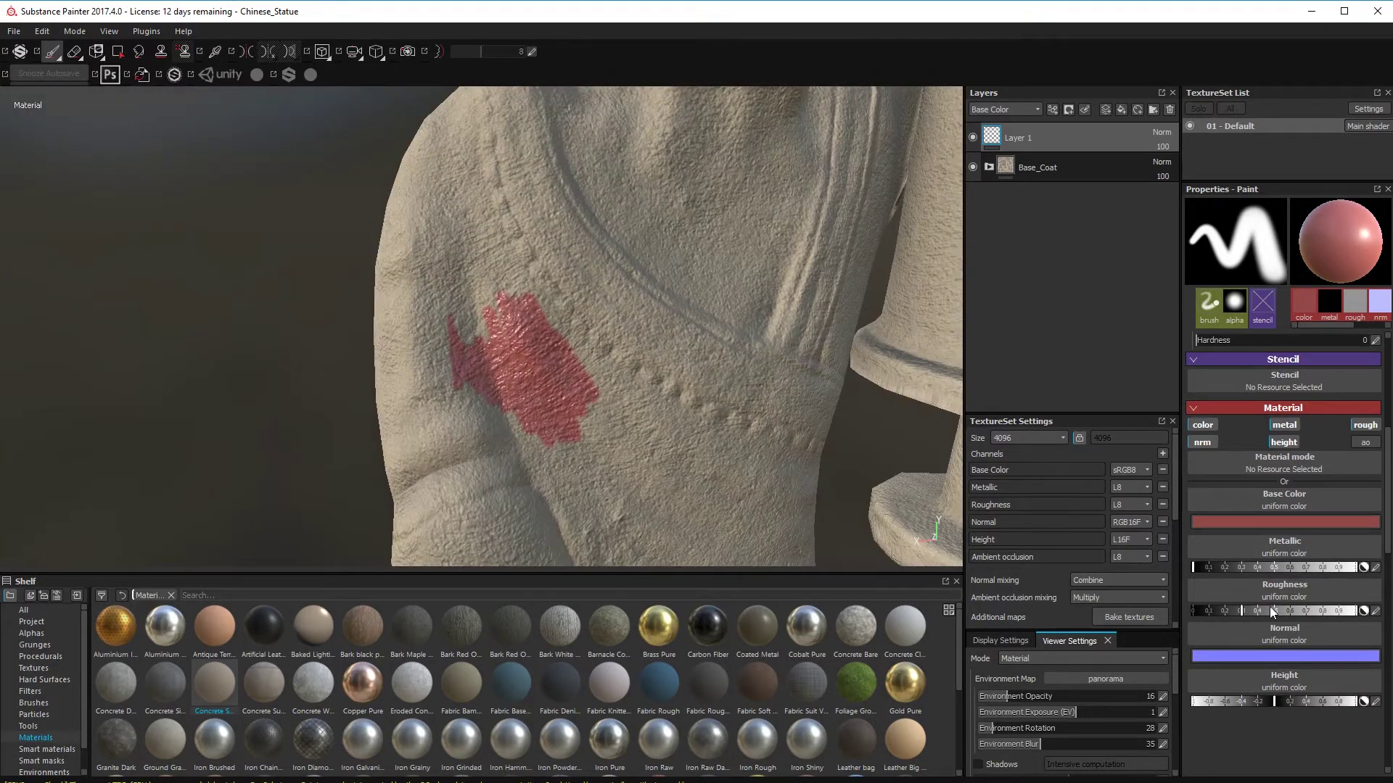
- Raise the paint roughness to about 0.9 and undo the red test strokes on the robe
drag(1269, 606, 1311, 614)
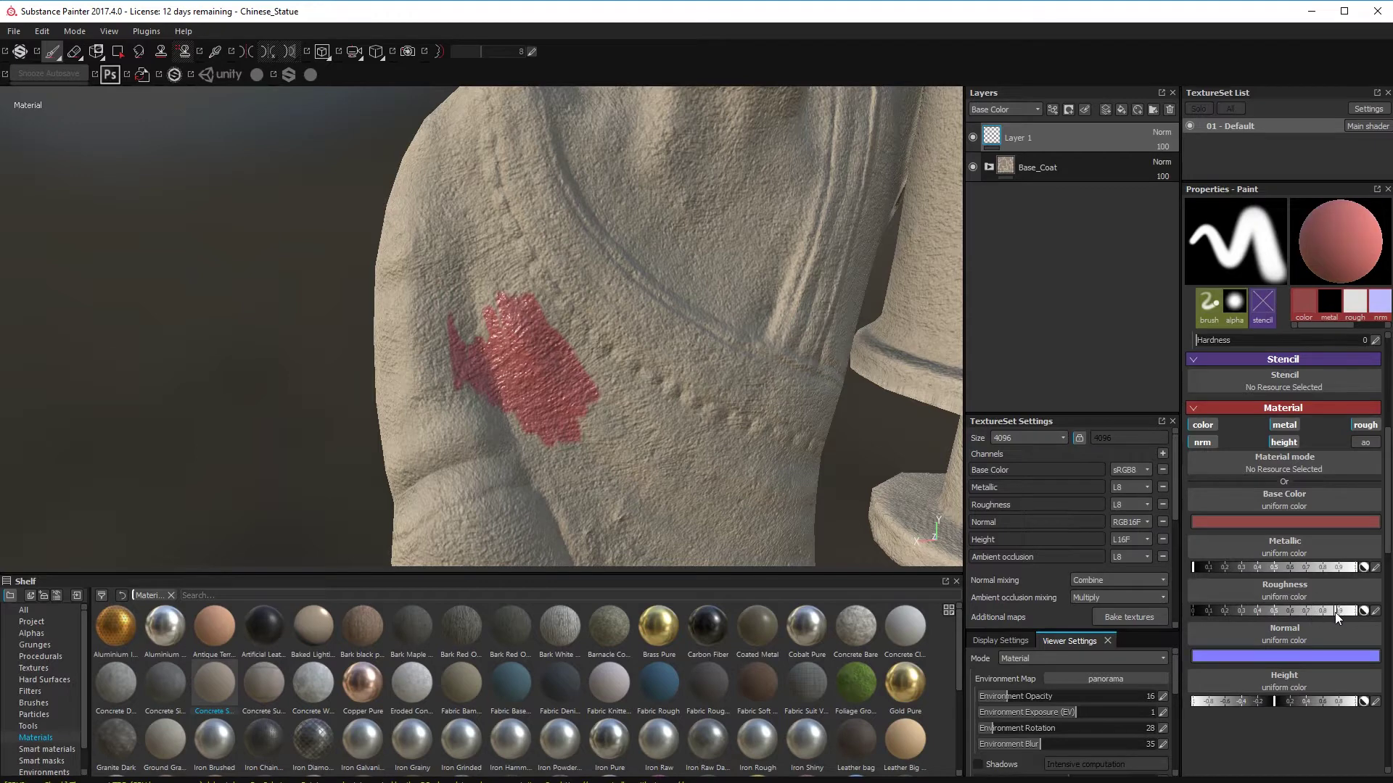
key(ctrl+z)
mouse_move(513, 335)
mouse_down()
mouse_move(538, 398)
mouse_move(498, 319)
mouse_up()
key(ctrl+z)
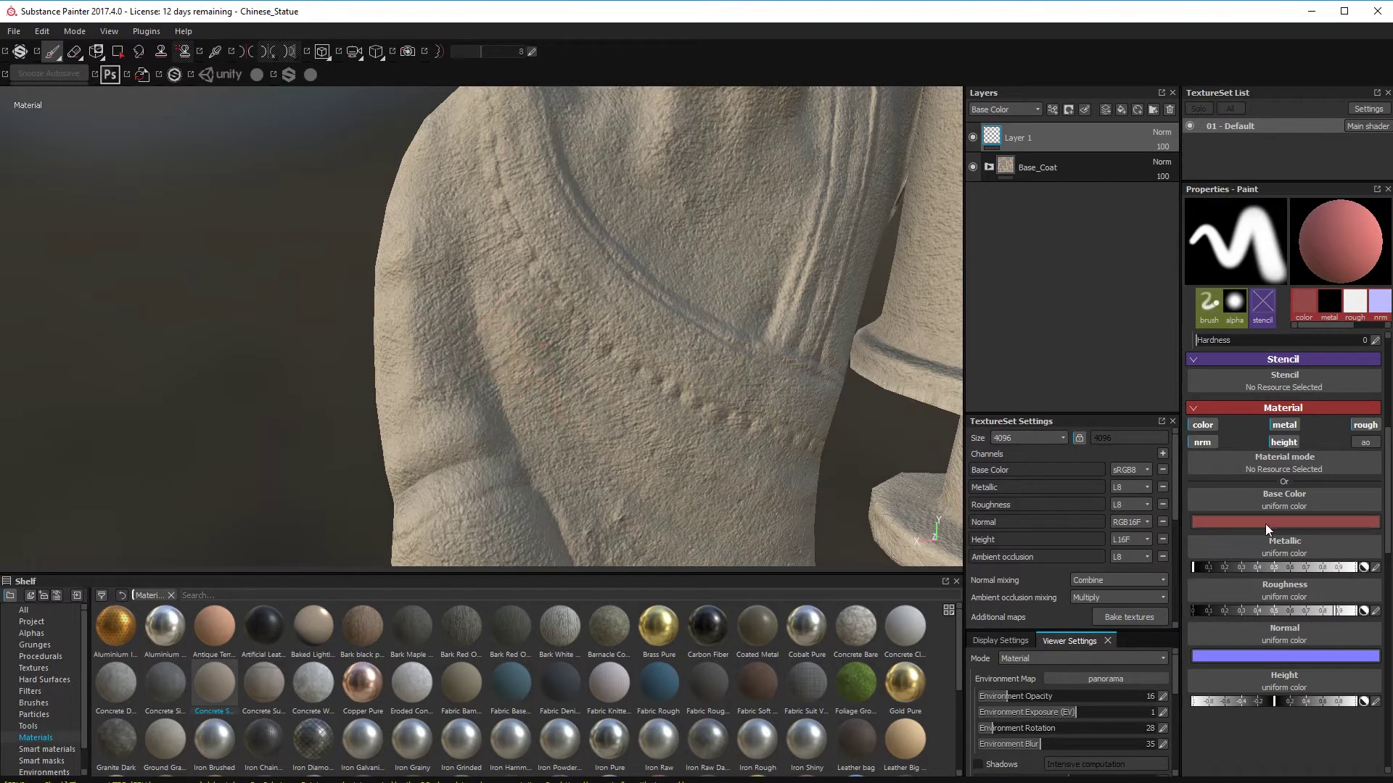
- Set the paint base color to a dark muted red (0.165, 0.048, 0.048), testing shades with strokes on the robe and undoing them
click(1266, 522)
click(1248, 542)
drag(534, 389, 516, 335)
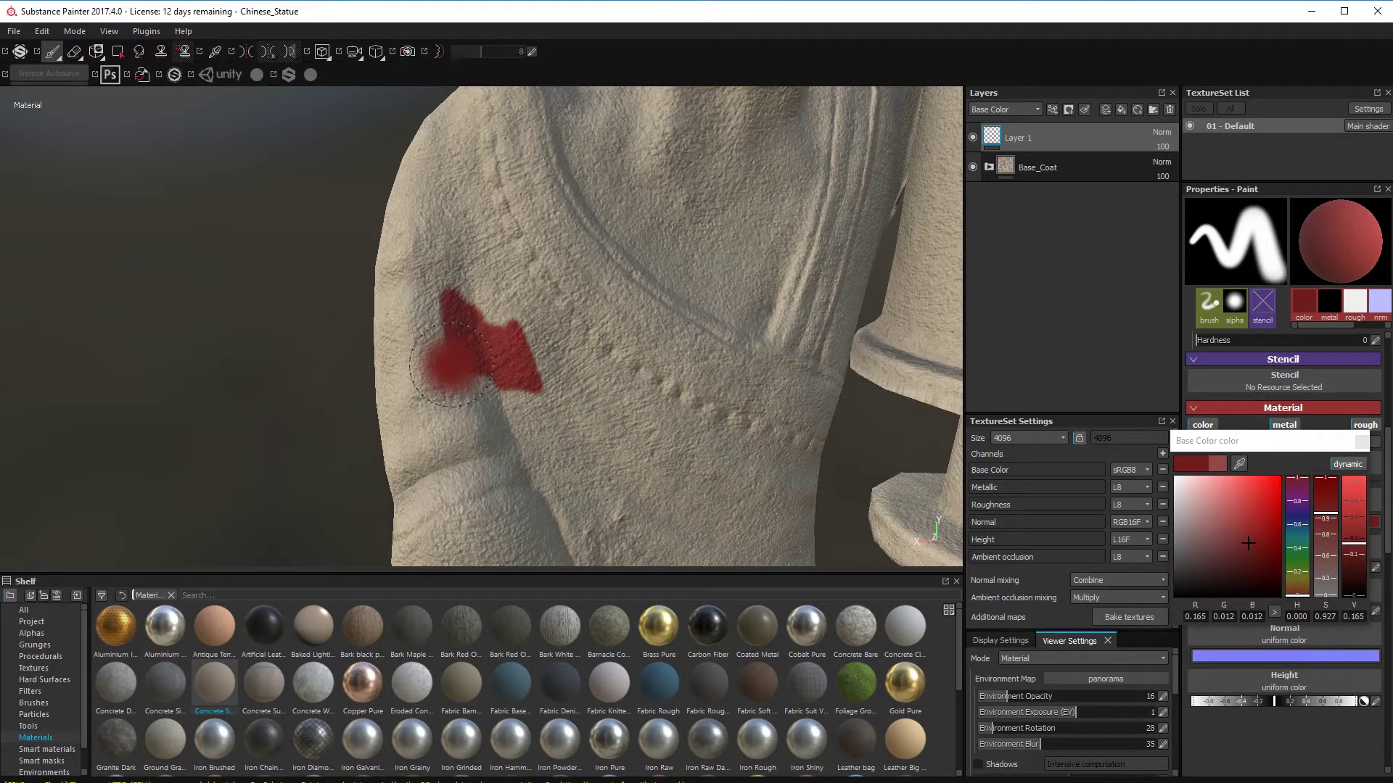
key(ctrl+z)
click(1225, 551)
drag(549, 422, 523, 332)
key(ctrl+z)
click(1218, 544)
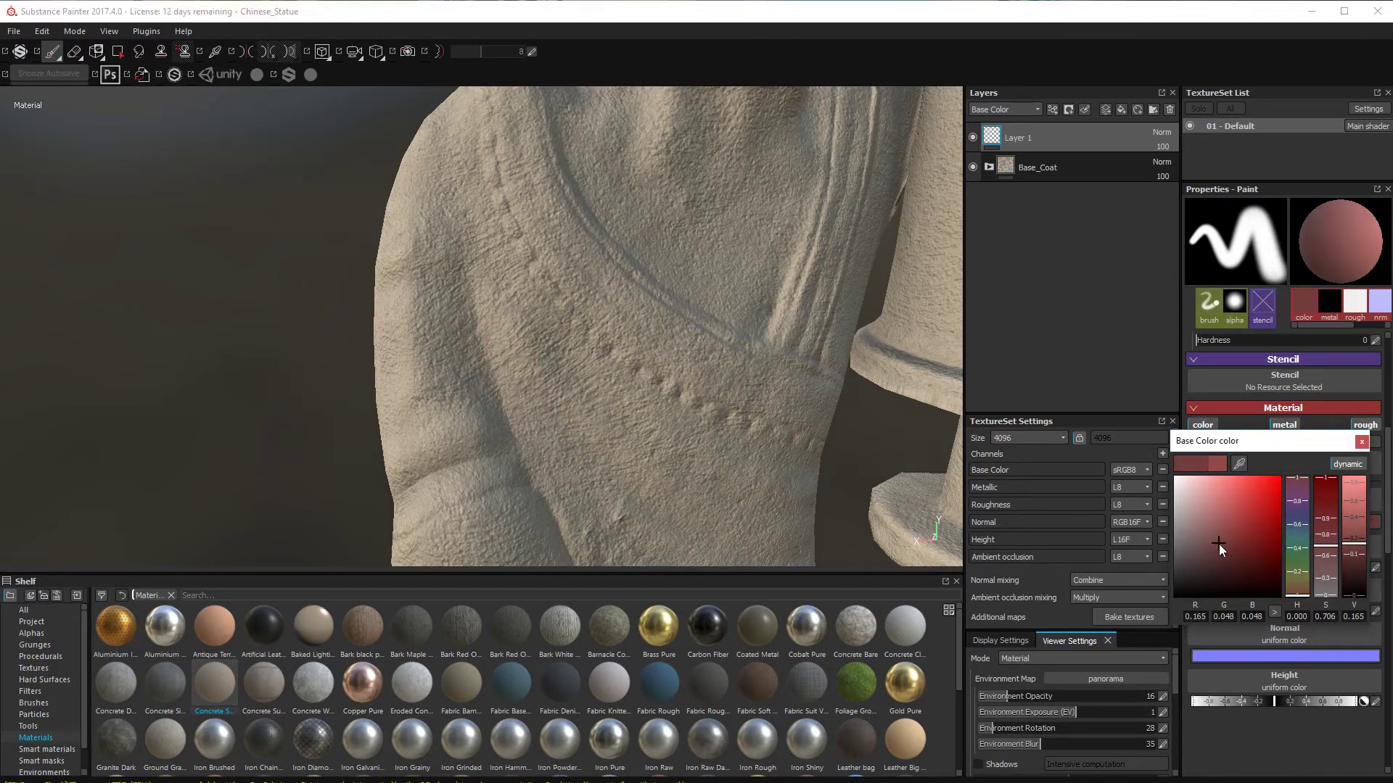
mouse_move(581, 424)
mouse_down()
mouse_move(501, 297)
mouse_move(446, 348)
mouse_move(493, 349)
mouse_up()
key(ctrl+z)
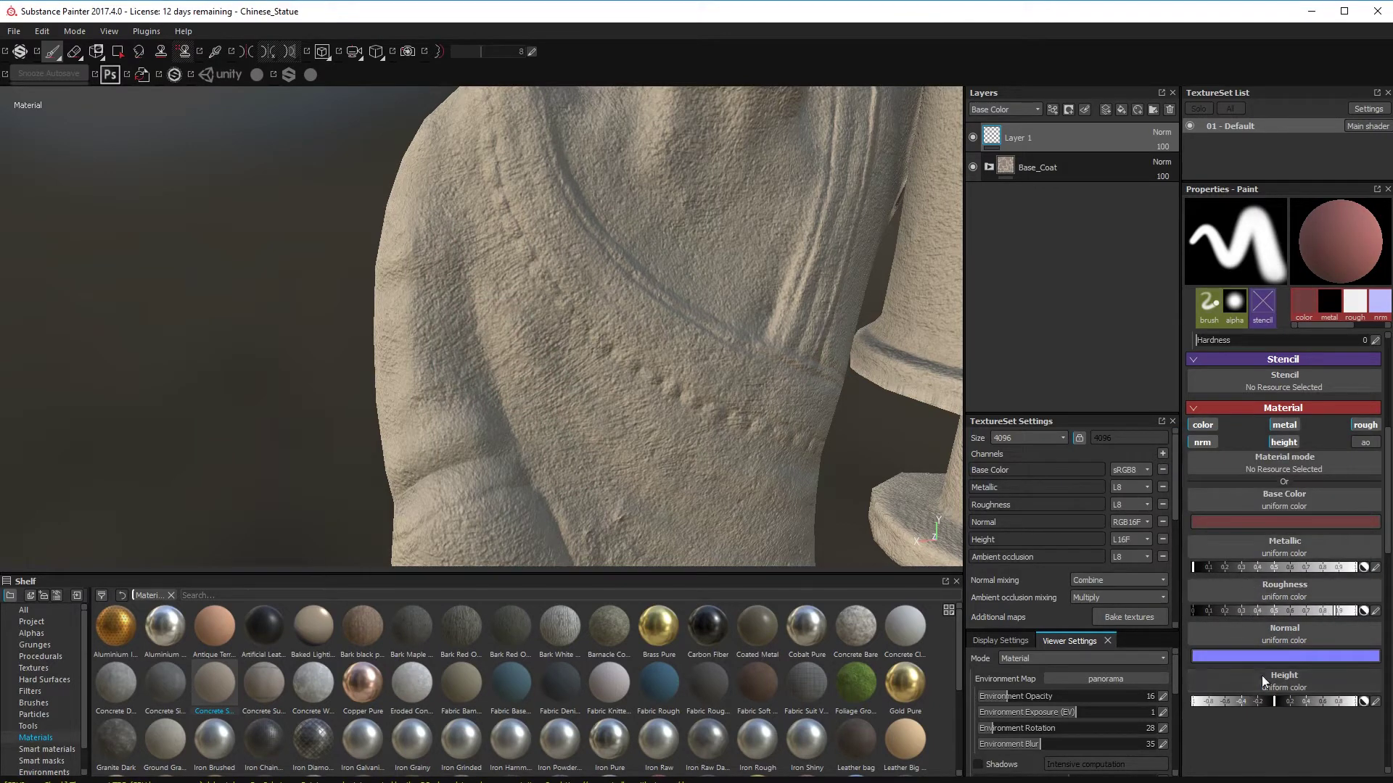
- Set the paint height slightly above neutral, testing it with strokes on the robe and undoing them
drag(1286, 699, 1290, 701)
mouse_move(475, 384)
mouse_down()
mouse_move(466, 301)
mouse_move(519, 410)
mouse_move(550, 395)
mouse_move(536, 368)
mouse_up()
key(ctrl+z)
key(ctrl+z)
click(1279, 700)
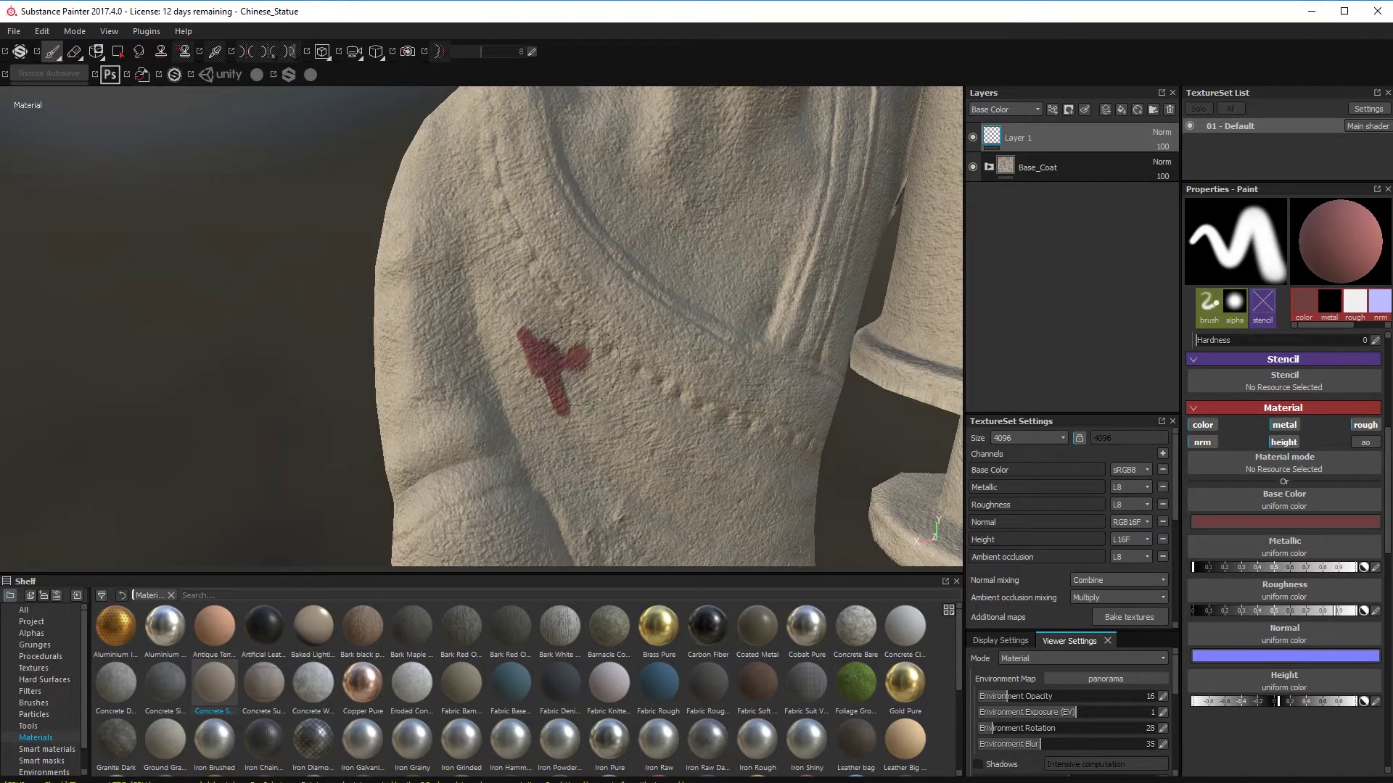
key(ctrl+z)
- Switch to the Artistic 5 brush and paint the first red strokes on the robe beside the arm
click(36, 703)
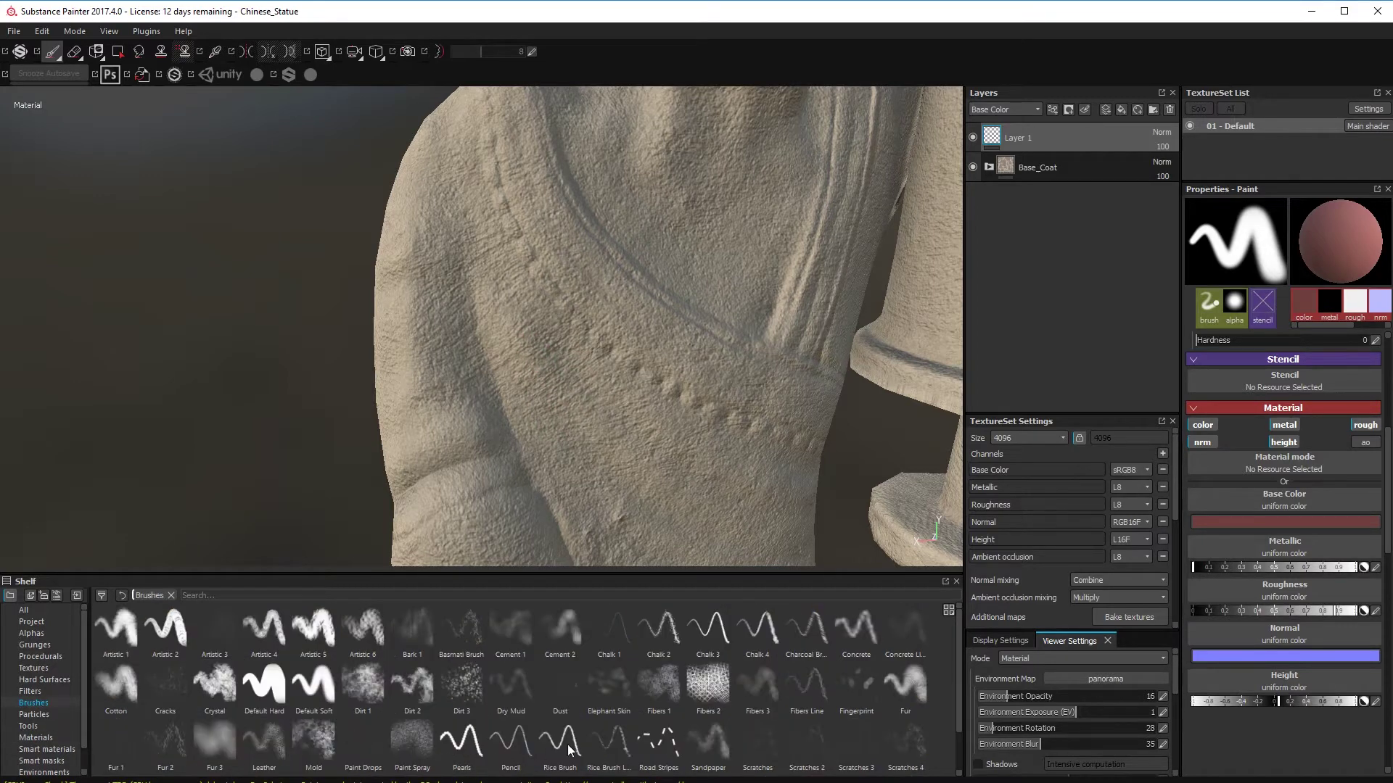
scroll(955, 709, down, 1)
scroll(955, 708, up, 1)
click(313, 627)
mouse_move(569, 453)
mouse_down()
mouse_move(535, 381)
mouse_move(590, 451)
mouse_up()
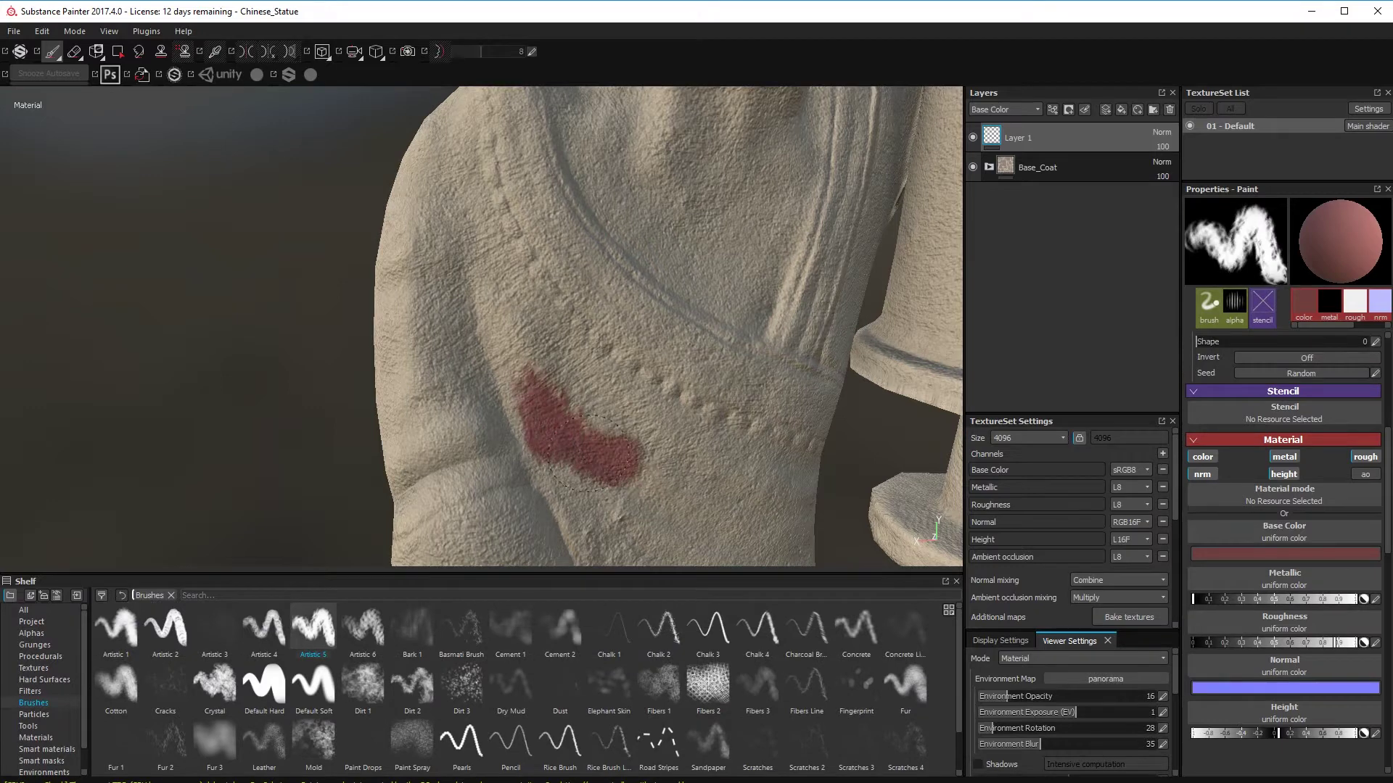
drag(522, 413, 466, 417)
- Paint the lowered arm's shoulder and the robe along the stitched trim red, resizing the brush as needed
alt+right_drag(537, 440, 621, 488)
ctrl+right_drag(621, 475, 602, 476)
mouse_move(451, 234)
mouse_down()
mouse_move(420, 236)
mouse_move(566, 367)
mouse_move(394, 402)
mouse_move(384, 196)
mouse_move(435, 138)
mouse_move(776, 500)
mouse_move(747, 502)
mouse_up()
ctrl+right_drag(747, 502, 768, 502)
mouse_move(652, 476)
mouse_down()
mouse_move(615, 515)
mouse_move(714, 457)
mouse_up()
alt+right_drag(758, 497, 711, 464)
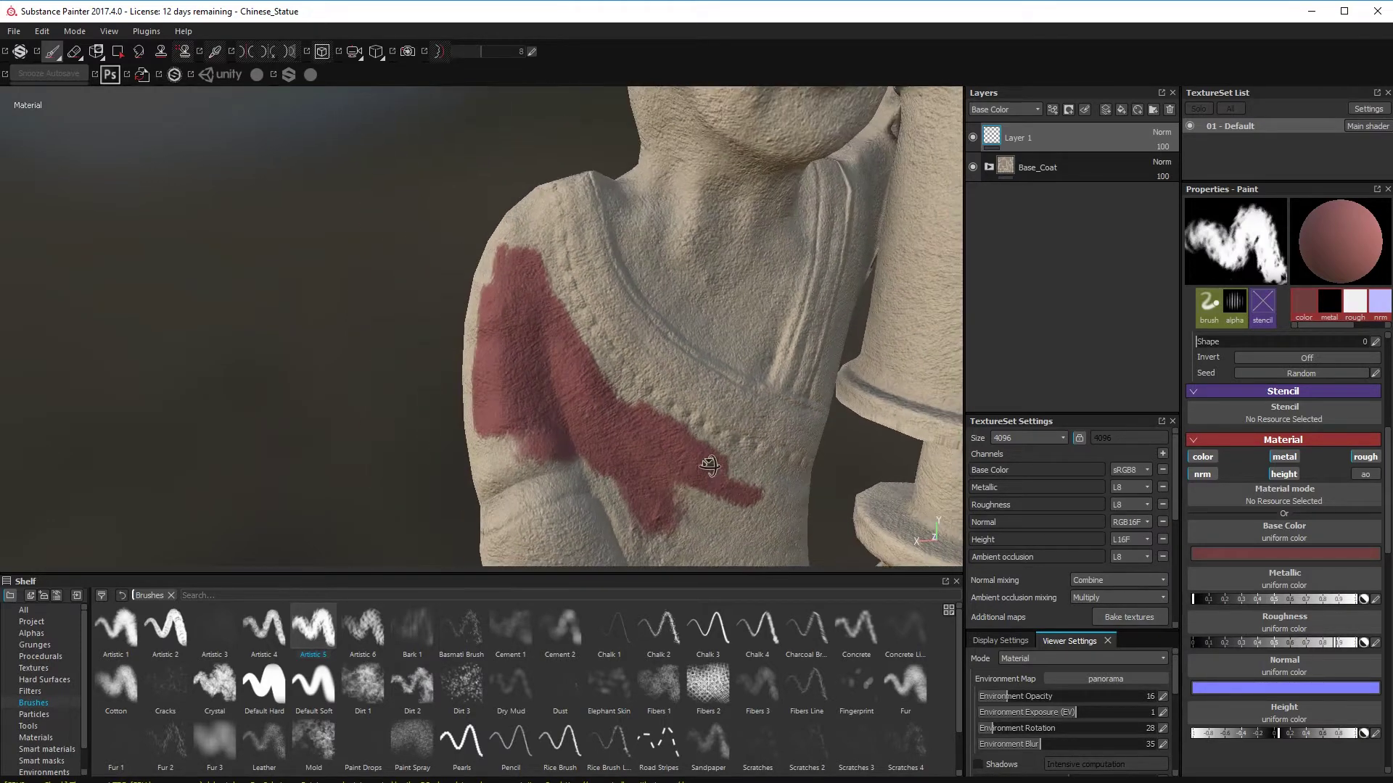
mouse_move(711, 463)
alt+mouse_down()
mouse_move(627, 454)
mouse_move(653, 465)
alt+mouse_up()
click(776, 501)
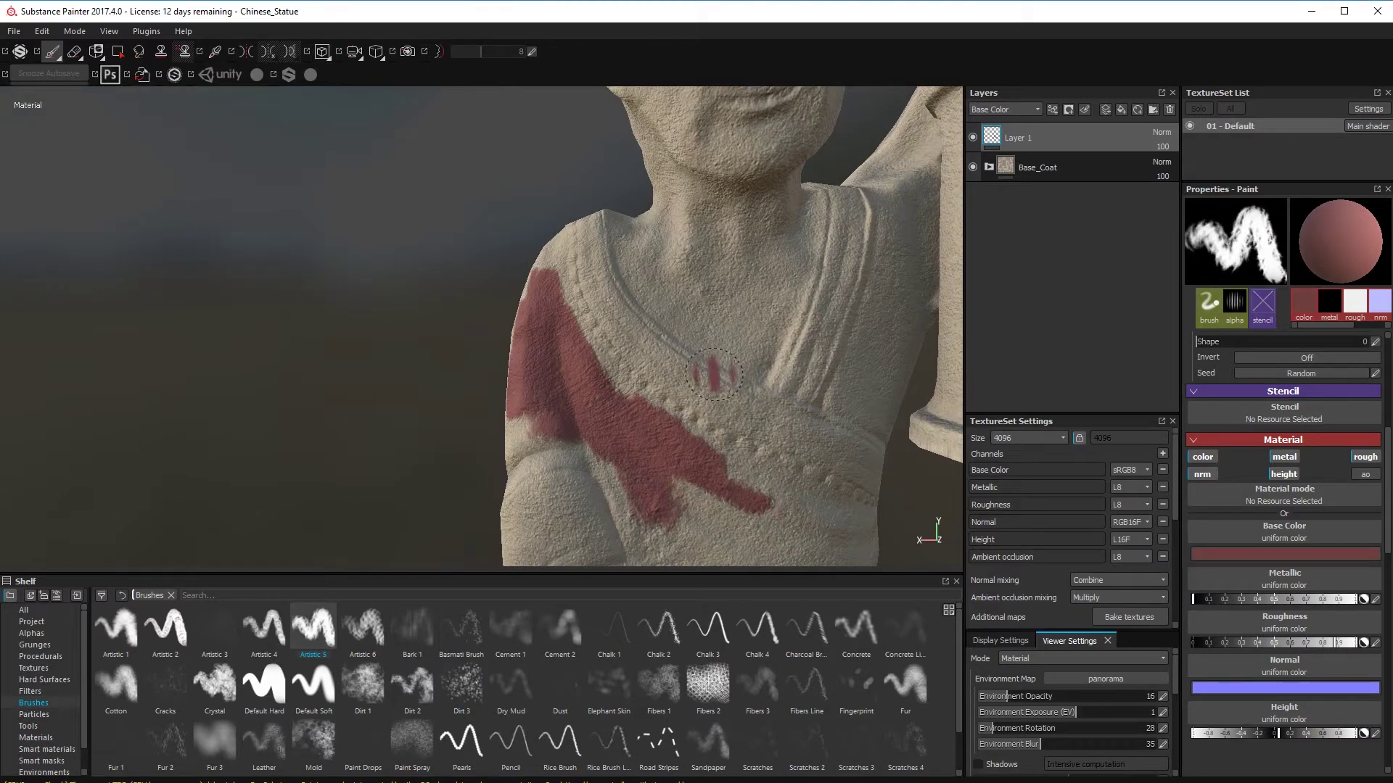
- Fill the rest of the robe's front in red, from the stitched trim down to the hanging cloth
mouse_move(715, 375)
alt+middle_down()
mouse_move(501, 192)
mouse_move(490, 198)
alt+middle_up()
mouse_move(476, 396)
mouse_down()
mouse_move(463, 379)
mouse_move(499, 353)
mouse_up()
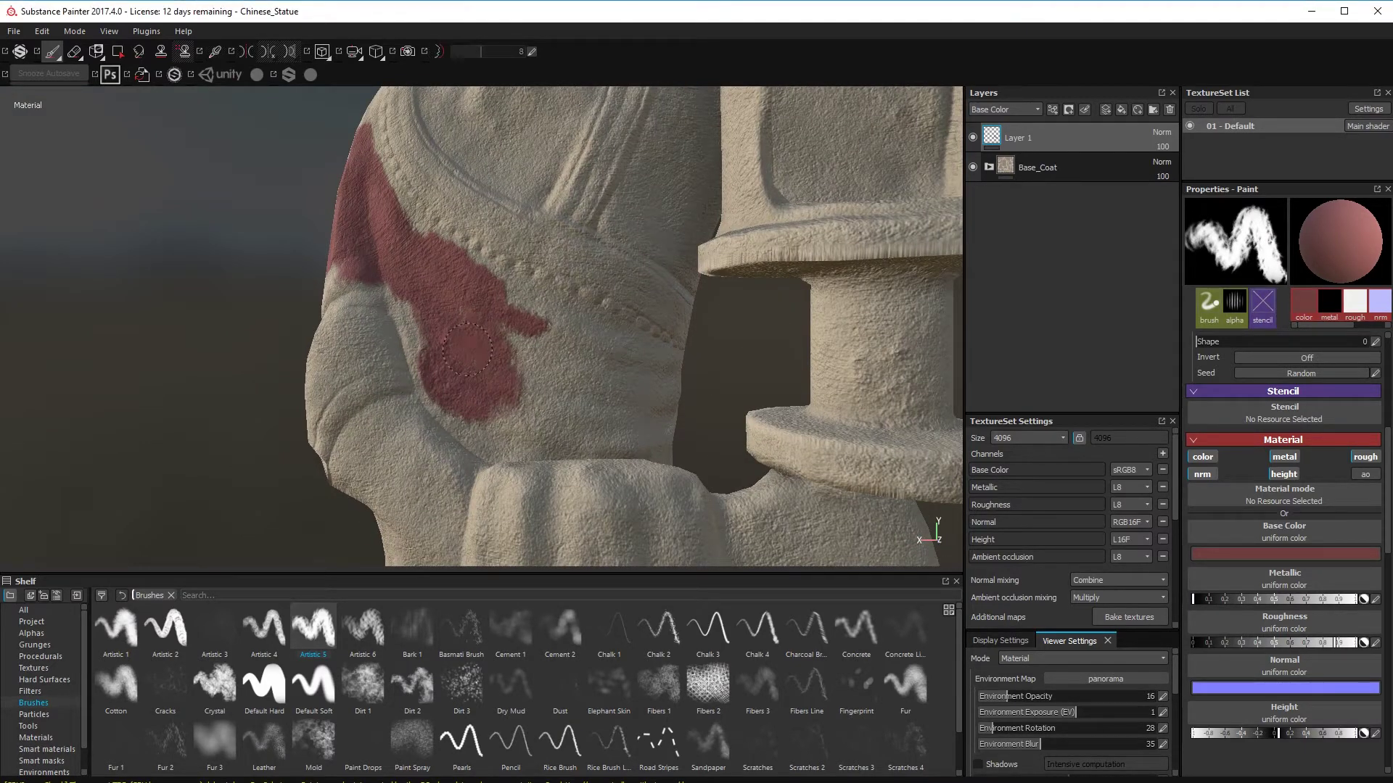
ctrl+right_drag(468, 349, 432, 339)
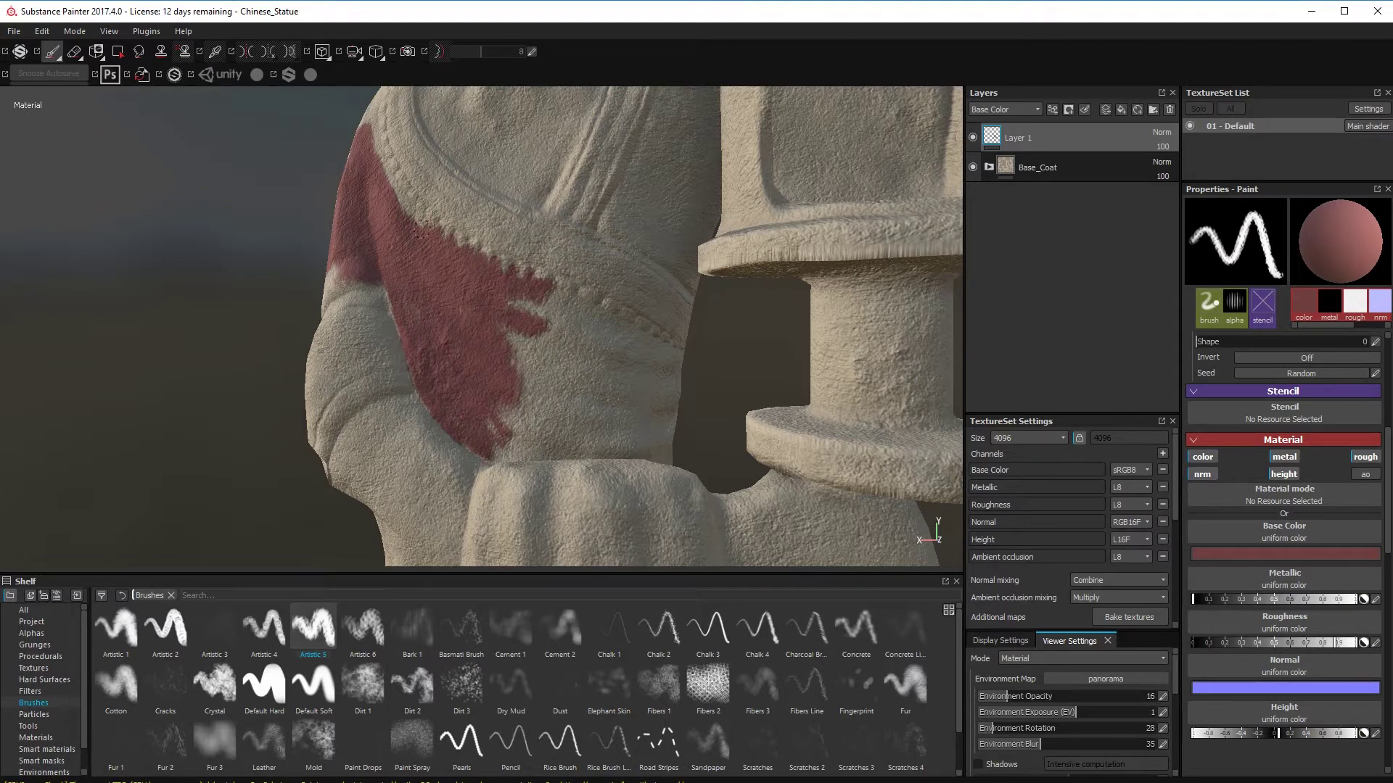
drag(635, 325, 551, 396)
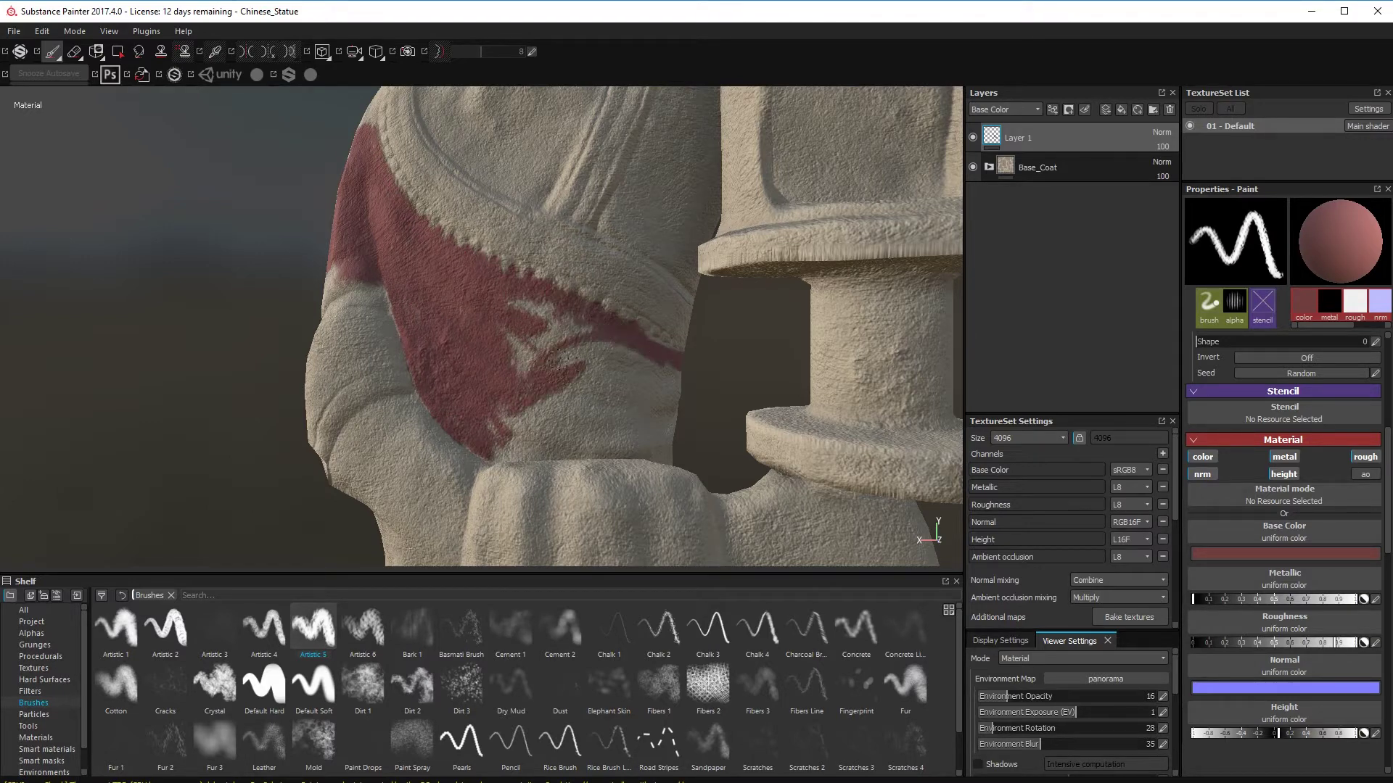
key(c)
right_click(564, 392)
click(712, 419)
ctrl+right_drag(527, 403, 548, 403)
mouse_move(548, 403)
mouse_down()
mouse_move(640, 396)
mouse_move(551, 319)
mouse_move(636, 423)
mouse_move(500, 447)
mouse_up()
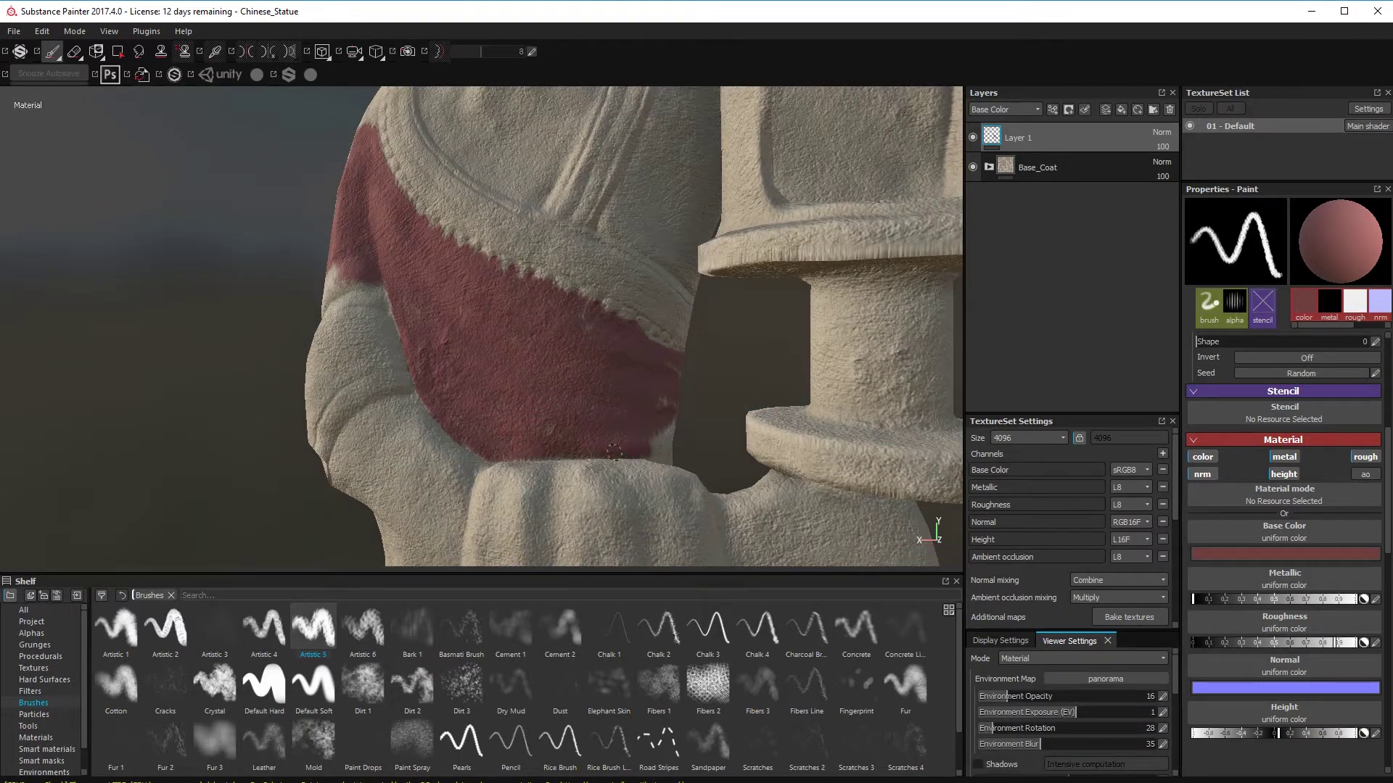
- Paint the back of the lowered arm's shoulder and the upper back below the diagonal trim red
alt+drag(613, 453, 477, 480)
alt+drag(447, 423, 418, 388)
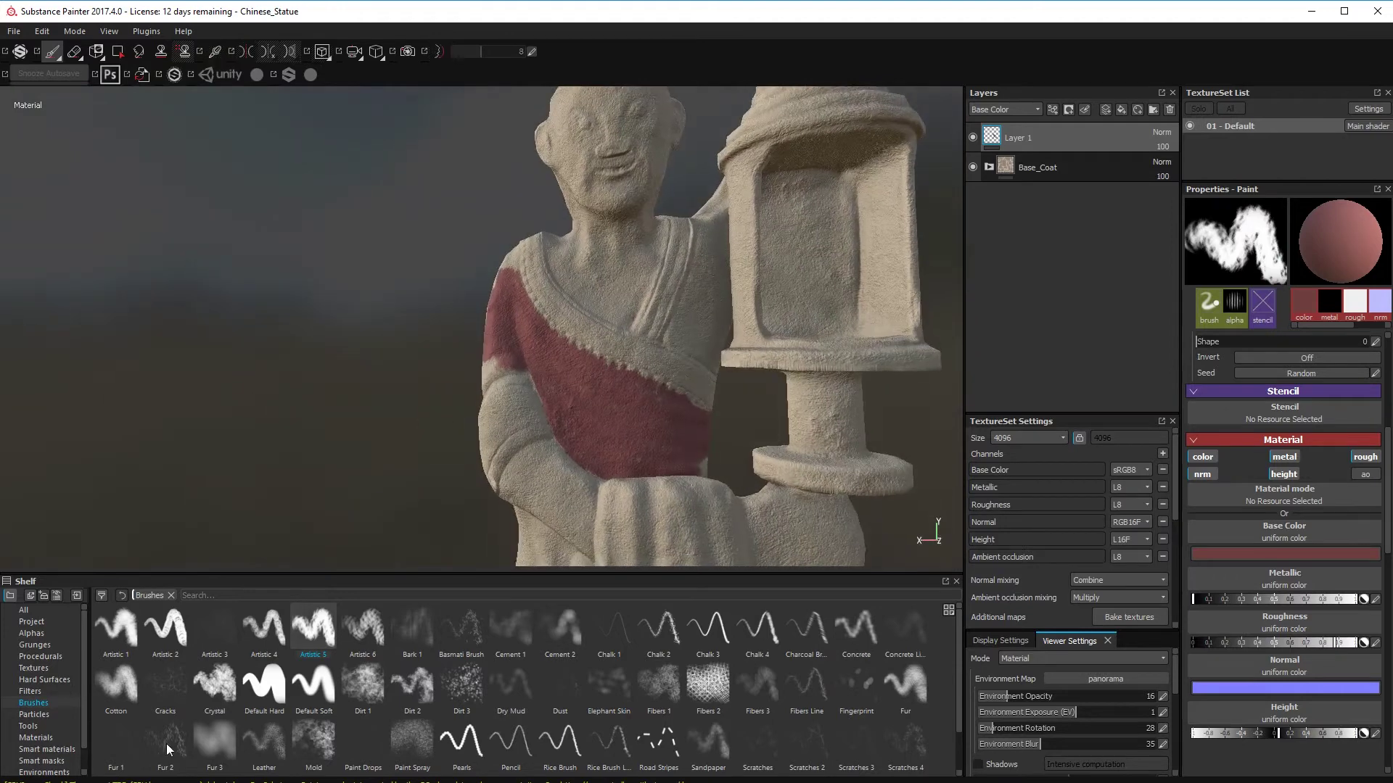
mouse_move(700, 283)
mouse_down()
mouse_move(686, 317)
mouse_move(667, 285)
mouse_move(684, 457)
mouse_move(687, 414)
mouse_move(520, 350)
mouse_move(540, 343)
mouse_move(508, 363)
mouse_move(471, 332)
mouse_up()
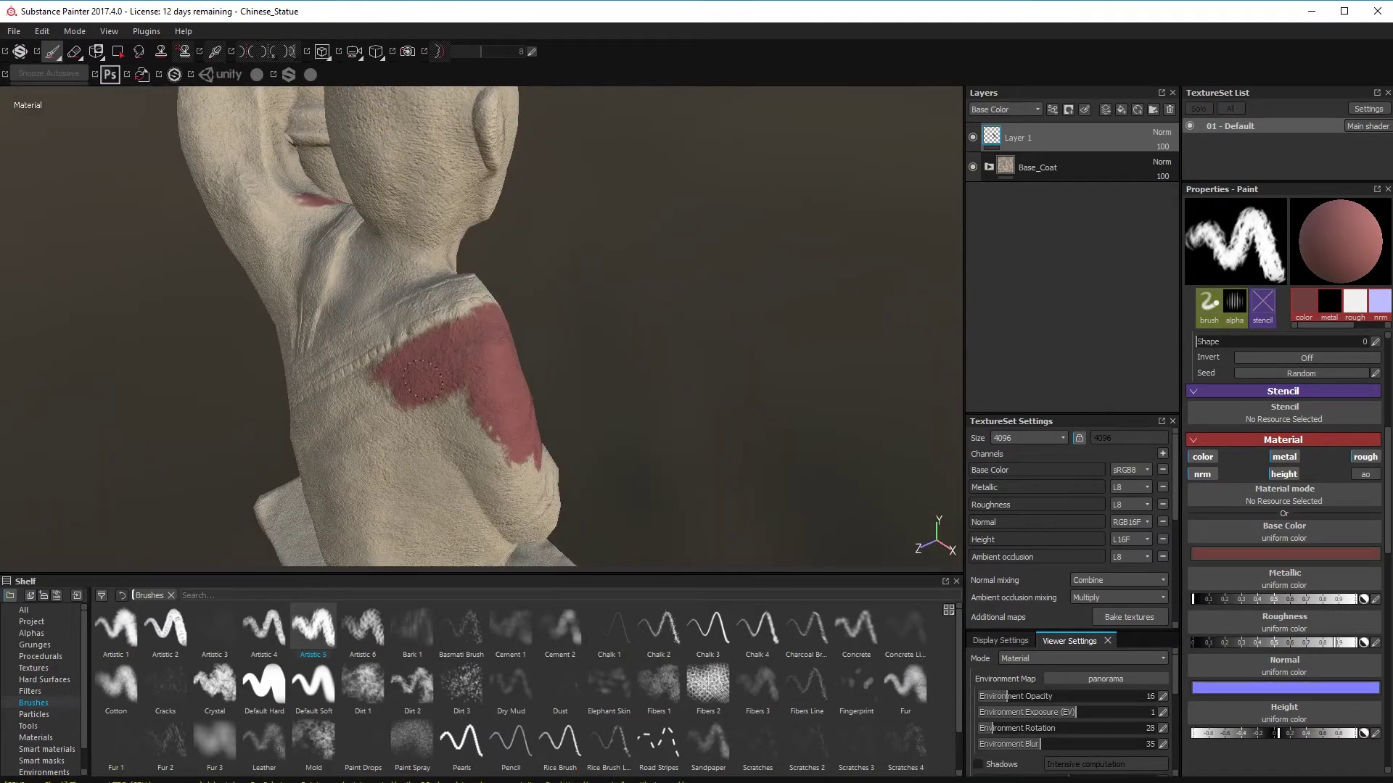
alt+drag(421, 378, 326, 464)
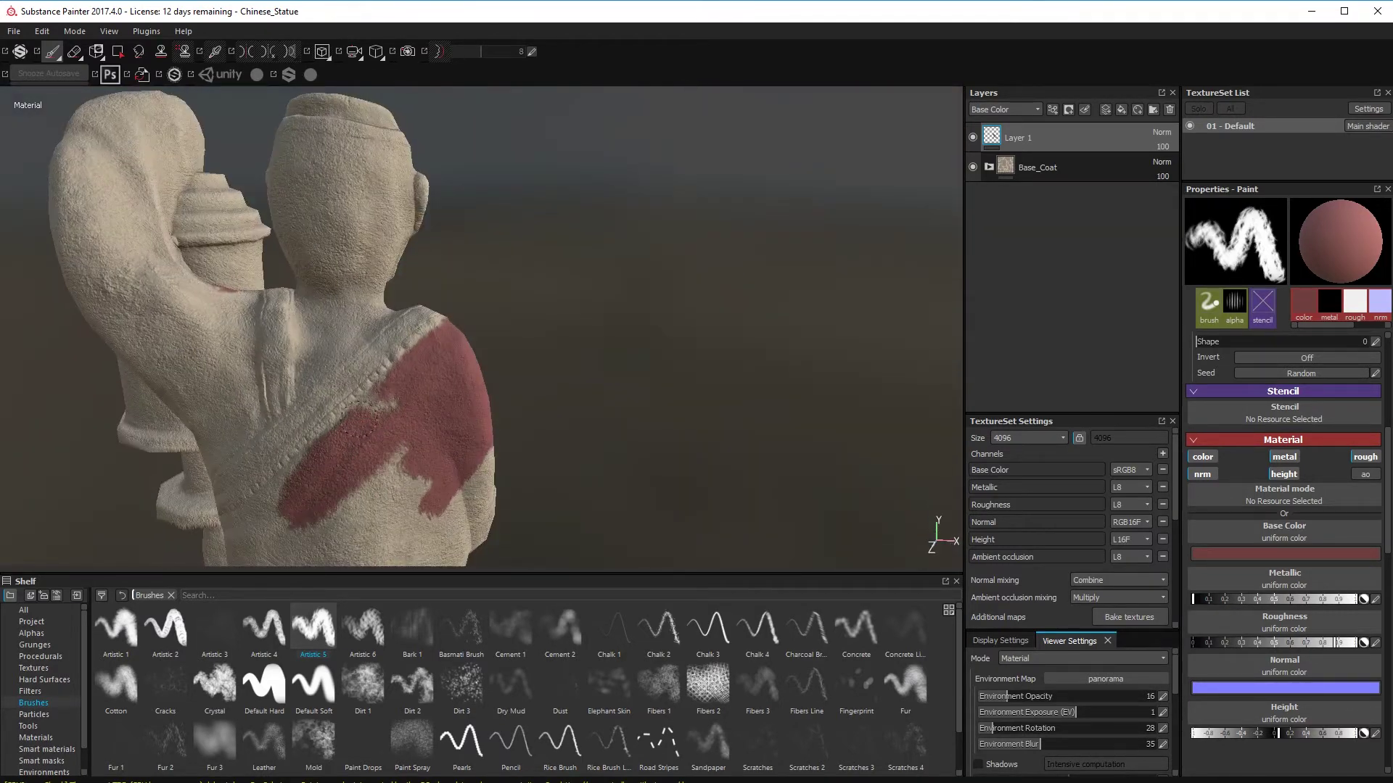
drag(234, 522, 412, 506)
- Paint the part of the back above the diagonal trim red, up to the raised arm
alt+middle_drag(400, 480, 613, 311)
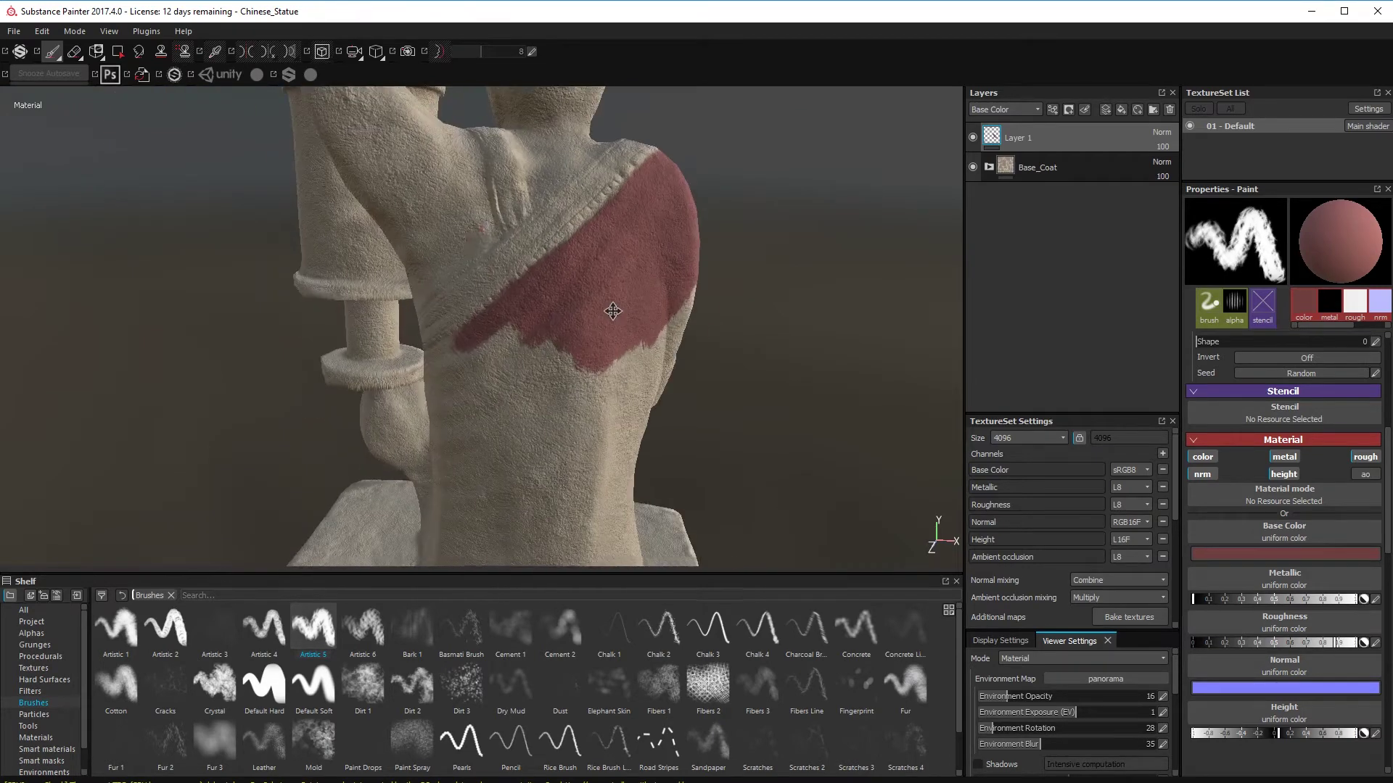
mouse_move(471, 248)
mouse_down()
mouse_move(451, 260)
mouse_move(474, 218)
mouse_move(486, 222)
mouse_up()
ctrl+right_drag(498, 180, 479, 176)
ctrl+right_drag(482, 241, 499, 242)
mouse_move(443, 246)
mouse_down()
mouse_move(403, 210)
mouse_move(457, 160)
mouse_up()
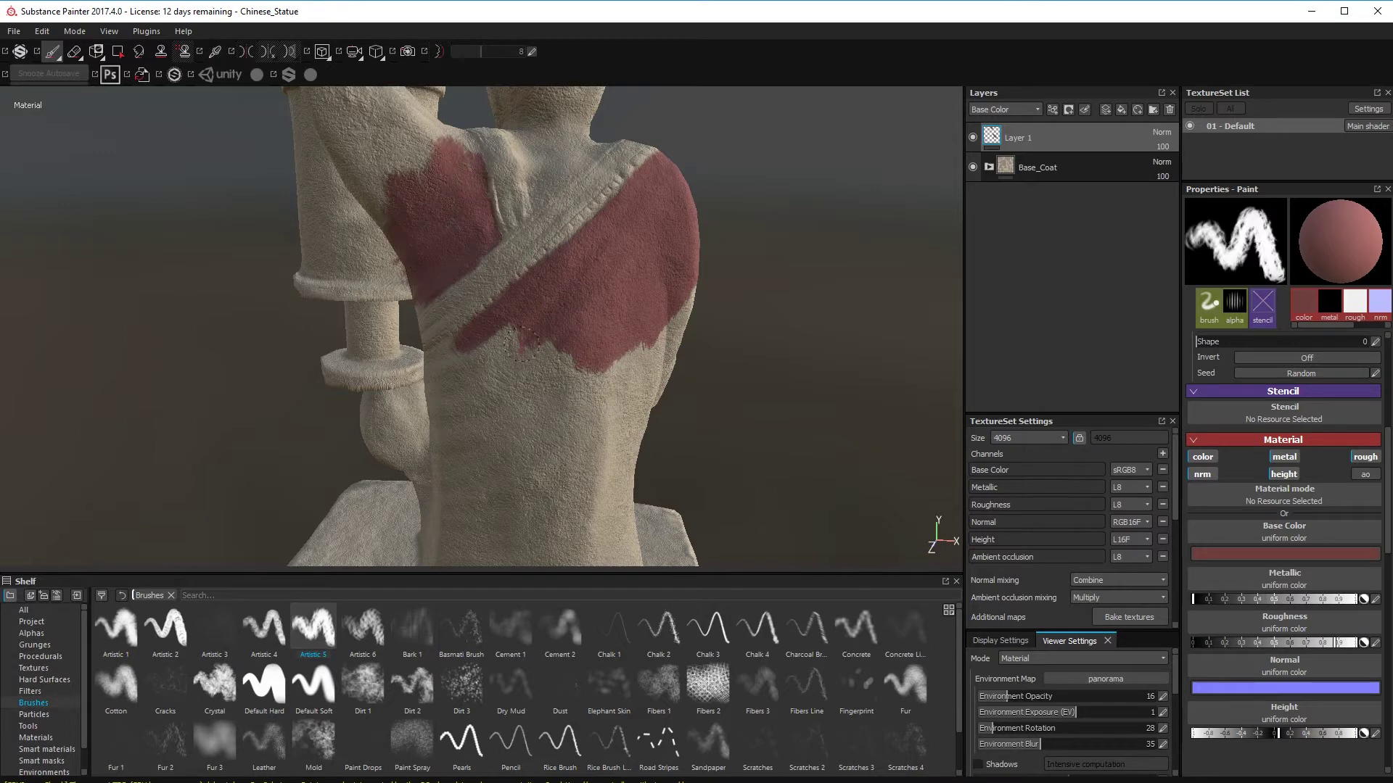
- Extend the red paint over the lower back and the side of the robe behind the lantern hand
mouse_move(546, 349)
mouse_down()
mouse_move(444, 356)
mouse_move(498, 515)
mouse_move(621, 439)
mouse_move(430, 447)
mouse_up()
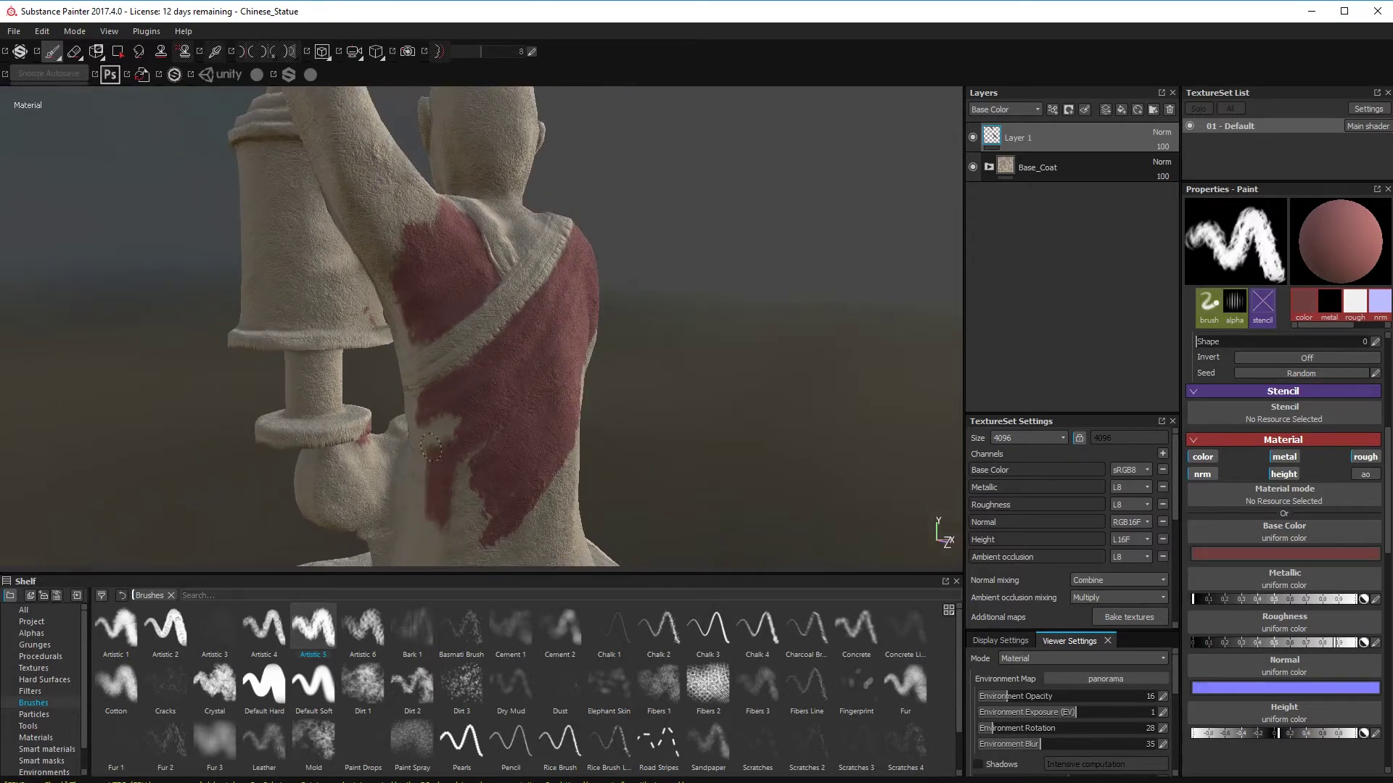
drag(452, 528, 555, 489)
alt+middle_drag(545, 496, 689, 338)
ctrl+right_drag(664, 377, 680, 379)
mouse_move(689, 378)
mouse_down()
mouse_move(597, 407)
mouse_move(582, 352)
mouse_up()
ctrl+right_drag(566, 349, 548, 348)
drag(550, 369, 547, 337)
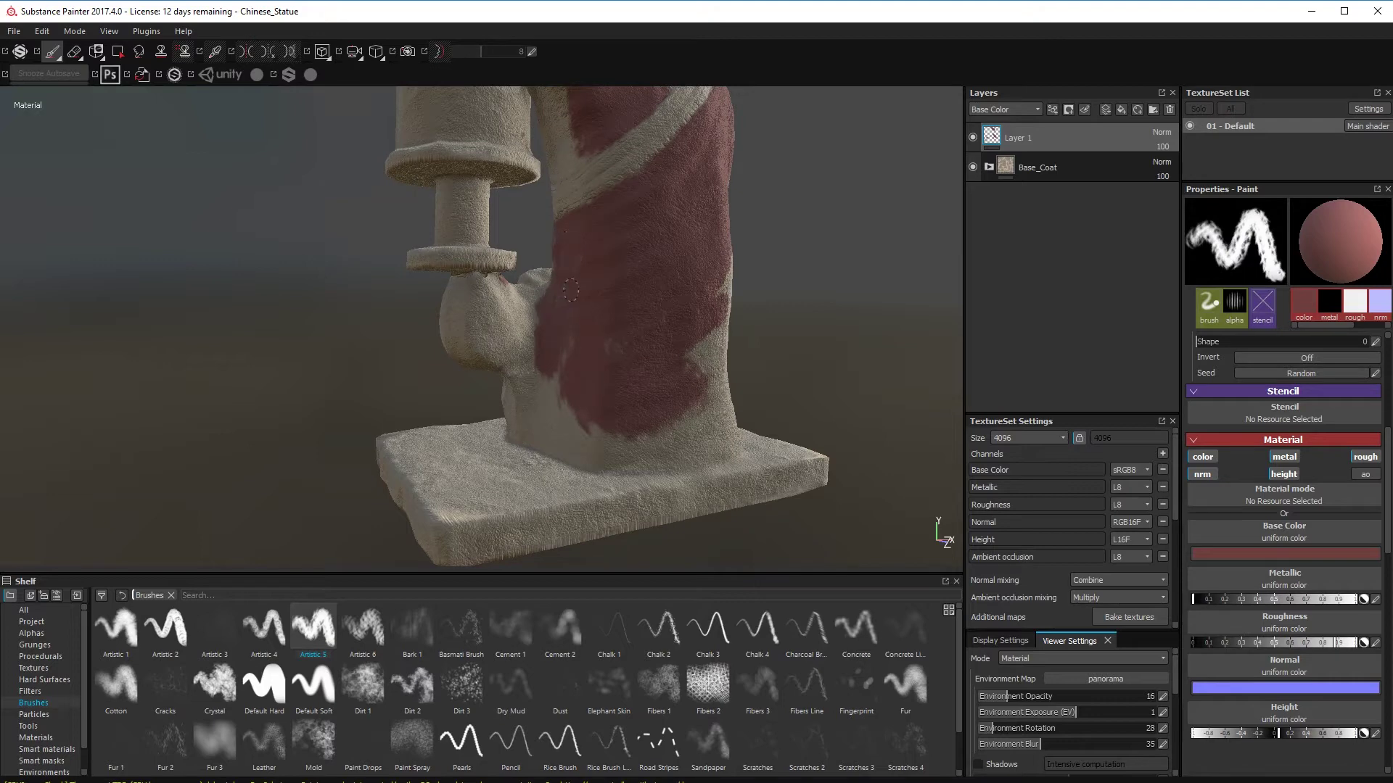
- Paint the side of the robe red around the lantern hand, from the hanging cloth down to the base
alt+drag(668, 227, 578, 427)
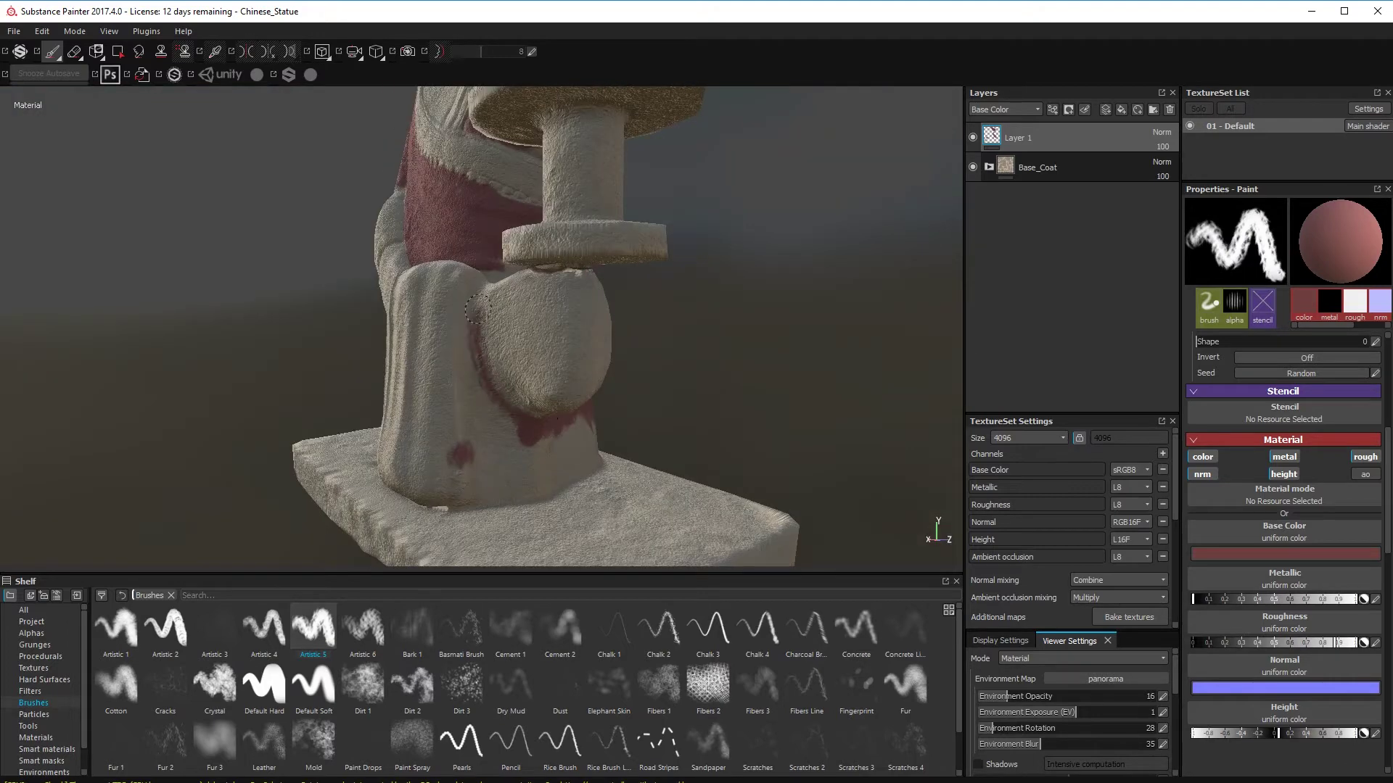
mouse_move(477, 310)
mouse_down()
mouse_move(470, 413)
mouse_move(489, 494)
mouse_up()
drag(499, 432, 473, 495)
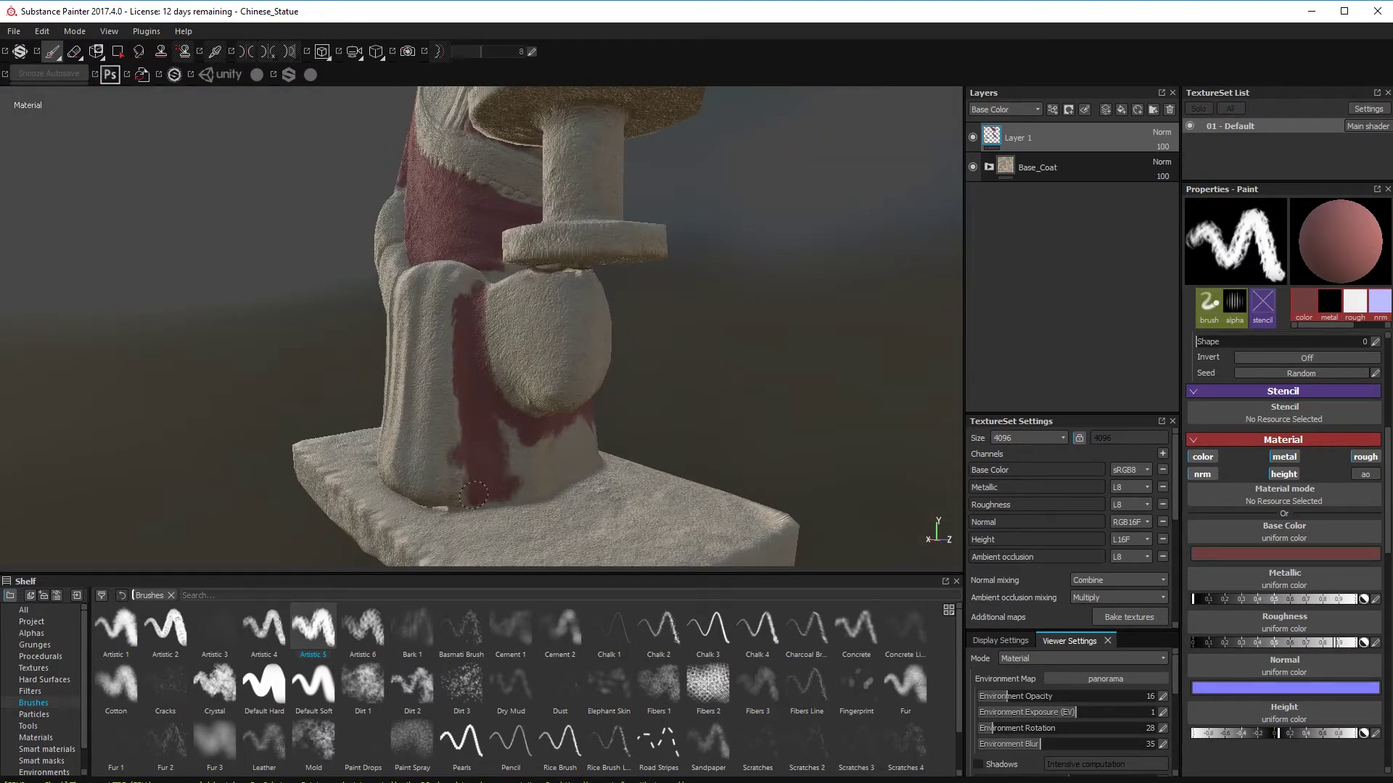
alt+drag(611, 458, 584, 443)
mouse_move(572, 447)
mouse_down()
mouse_move(539, 444)
mouse_move(624, 435)
mouse_move(721, 373)
mouse_move(488, 277)
mouse_up()
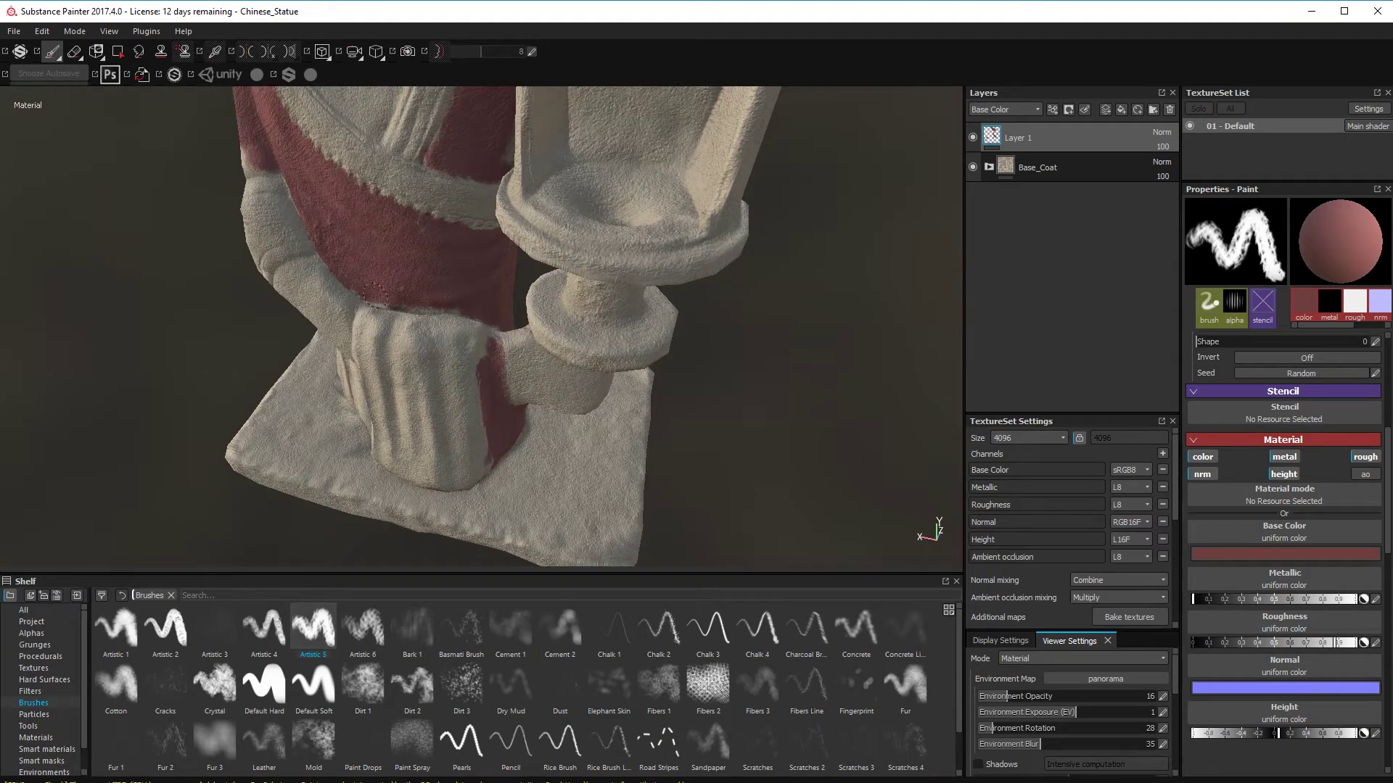
- Paint the raised arm's sleeve beside the lantern red, down to the diagonal trim
alt+drag(380, 245, 440, 174)
mouse_move(508, 209)
alt+mouse_down()
mouse_move(501, 141)
mouse_move(522, 152)
mouse_move(517, 279)
mouse_move(479, 248)
mouse_move(531, 277)
alt+mouse_up()
mouse_move(482, 234)
alt+mouse_down()
mouse_move(319, 266)
mouse_move(366, 349)
mouse_move(296, 217)
mouse_move(285, 354)
alt+mouse_up()
alt+drag(284, 354, 391, 355)
drag(276, 385, 243, 217)
mouse_move(243, 218)
alt+mouse_down()
mouse_move(450, 218)
mouse_move(468, 371)
alt+mouse_up()
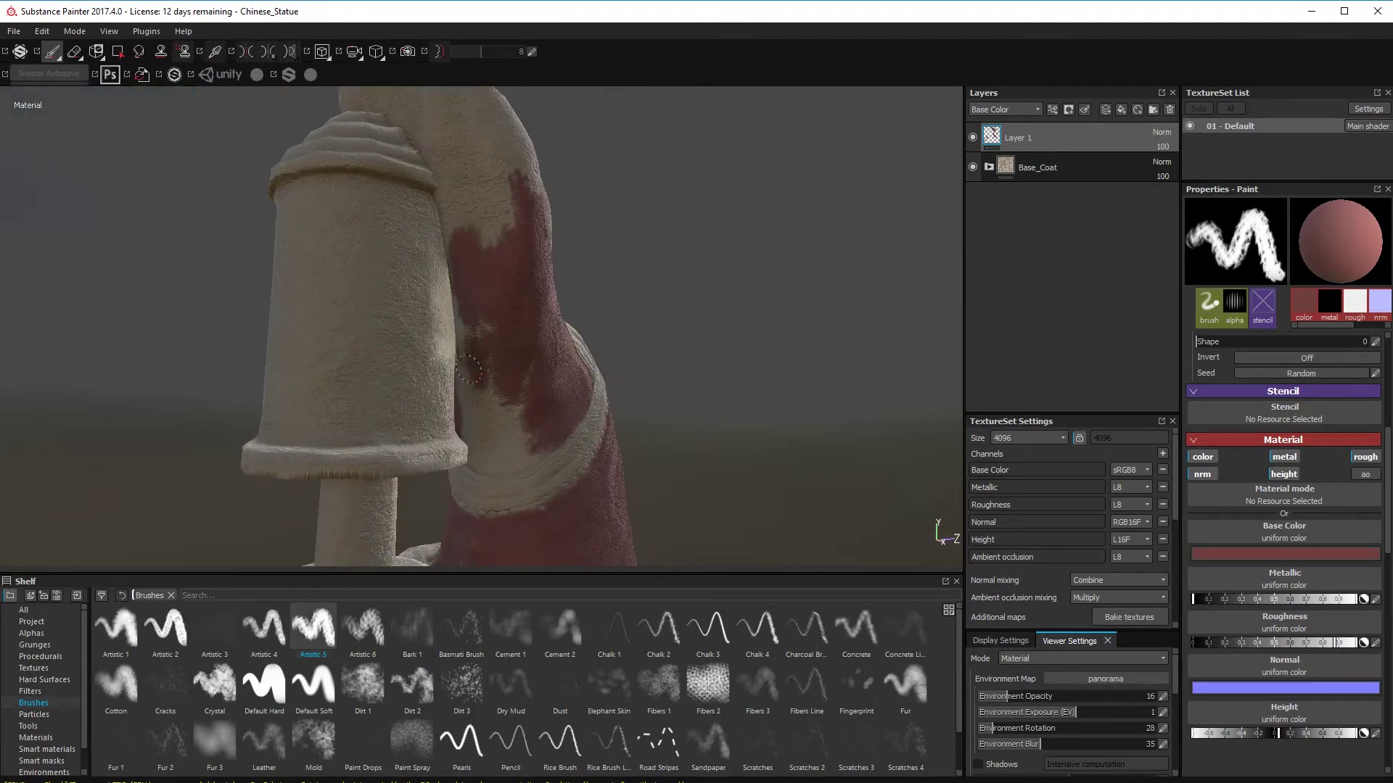
mouse_move(461, 190)
mouse_down()
mouse_move(479, 363)
mouse_move(520, 462)
mouse_up()
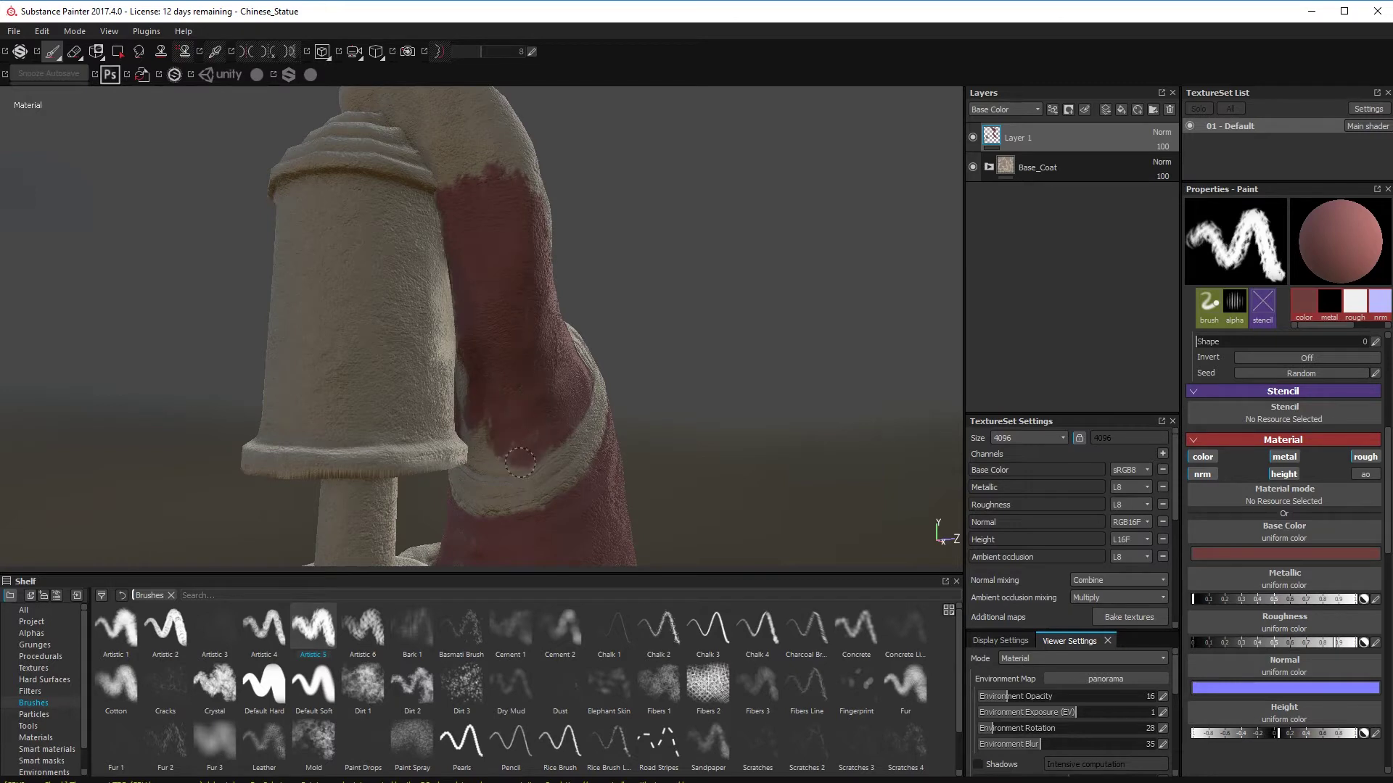
- Extend the red paint up the raised sleeve and over its side above the lantern's cap
alt+drag(490, 155, 513, 272)
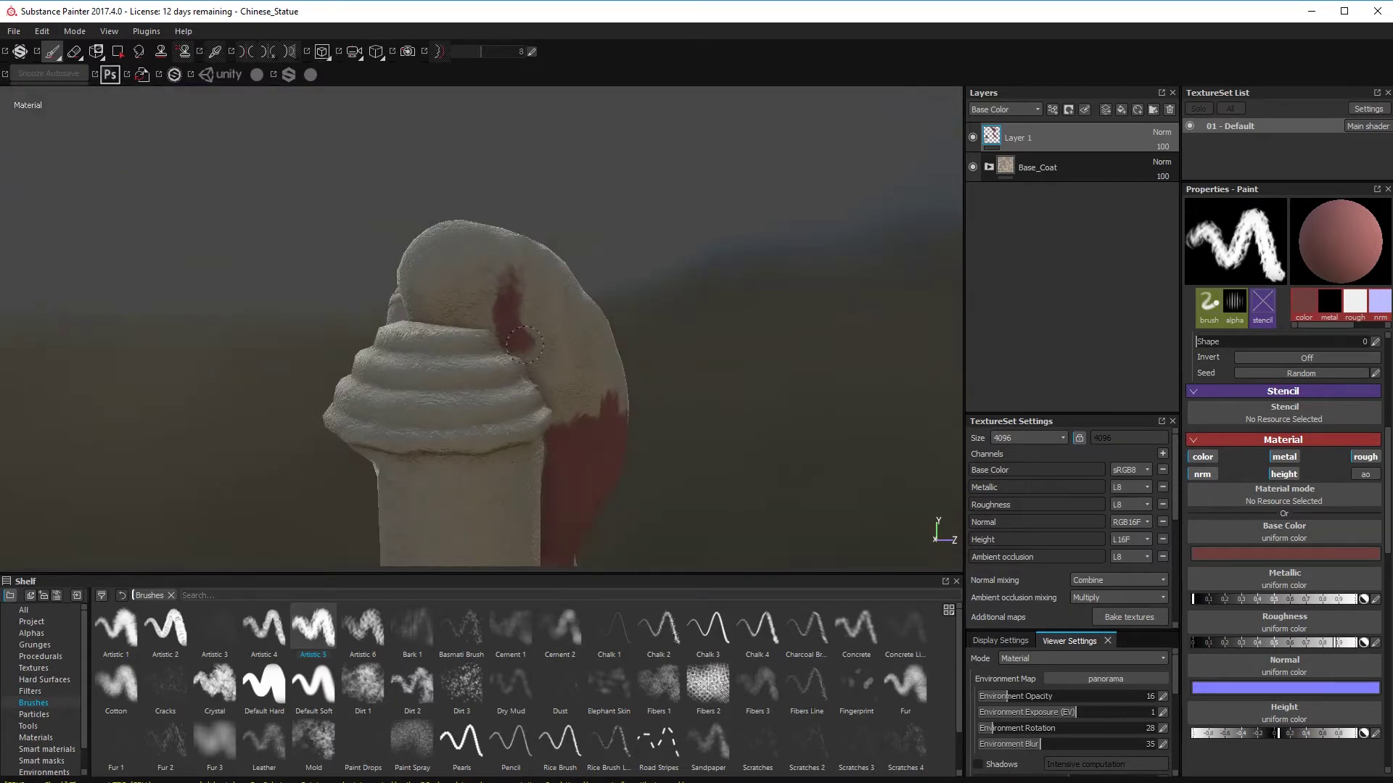
mouse_move(552, 384)
mouse_down()
mouse_move(584, 348)
mouse_move(447, 277)
mouse_up()
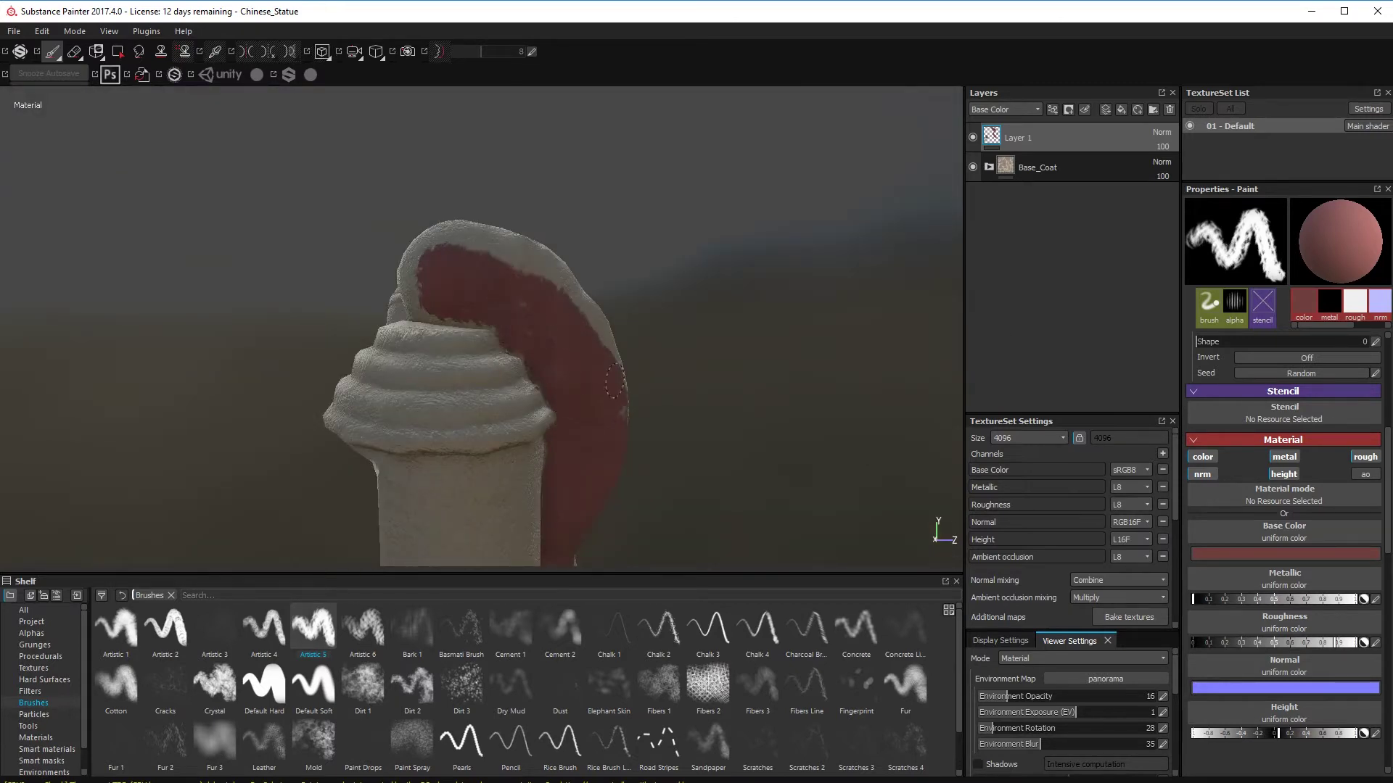
mouse_move(615, 379)
alt+mouse_down()
mouse_move(544, 351)
mouse_move(450, 392)
mouse_move(403, 378)
mouse_move(391, 473)
mouse_move(379, 451)
mouse_move(464, 511)
mouse_move(306, 366)
alt+mouse_up()
- Snooze the Windows feature update reminder for 3 days
click(1310, 751)
click(1291, 777)
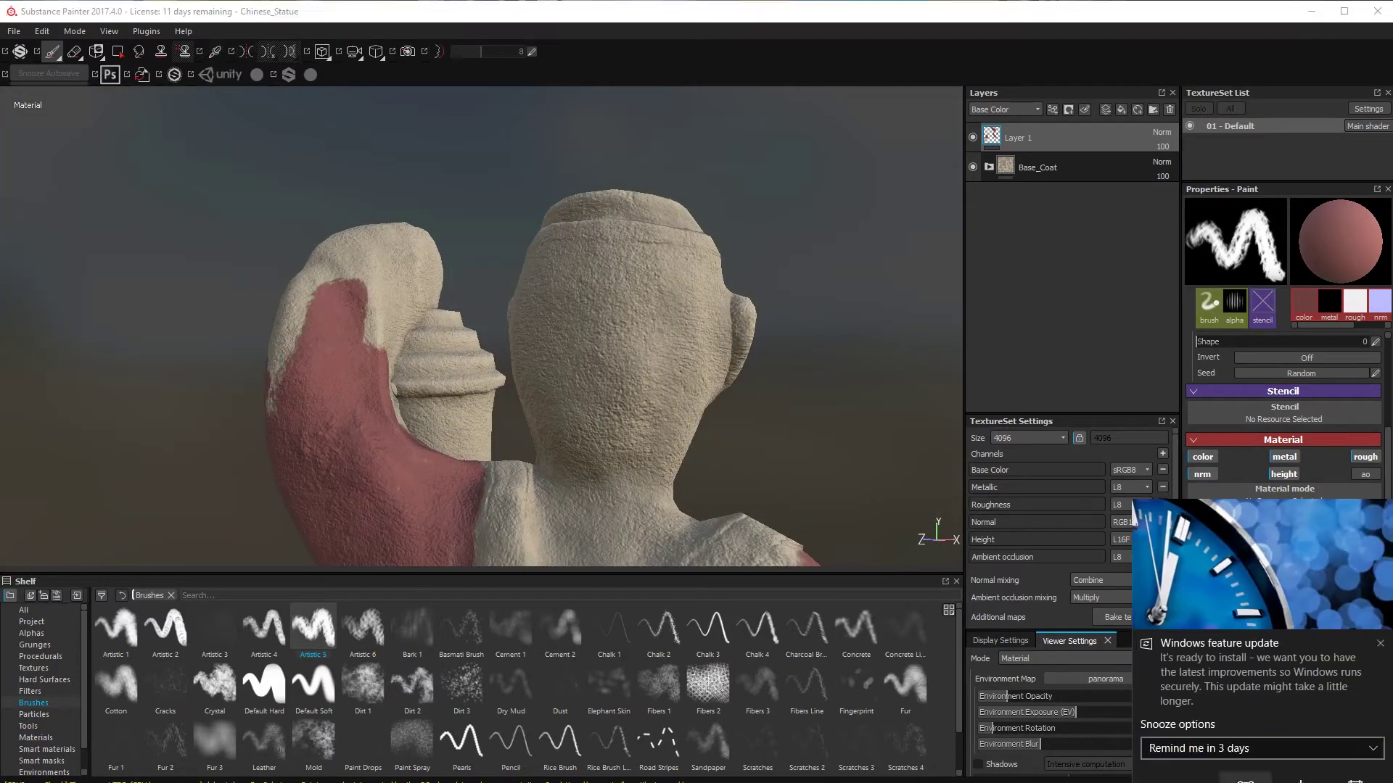
click(1245, 779)
- Paint the back and upper edge of the raised sleeve red, up to its rounded end
mouse_move(395, 297)
alt+mouse_down()
mouse_move(399, 404)
mouse_move(410, 286)
mouse_move(287, 407)
mouse_move(375, 348)
alt+mouse_up()
mouse_move(375, 341)
alt+mouse_down()
mouse_move(420, 254)
mouse_move(494, 240)
alt+mouse_up()
mouse_move(290, 345)
mouse_down()
mouse_move(317, 380)
mouse_move(243, 279)
mouse_move(388, 406)
mouse_move(499, 423)
mouse_move(481, 406)
mouse_up()
mouse_move(464, 384)
mouse_down()
mouse_move(446, 457)
mouse_move(468, 457)
mouse_up()
ctrl+right_drag(479, 468, 450, 475)
drag(464, 480, 408, 496)
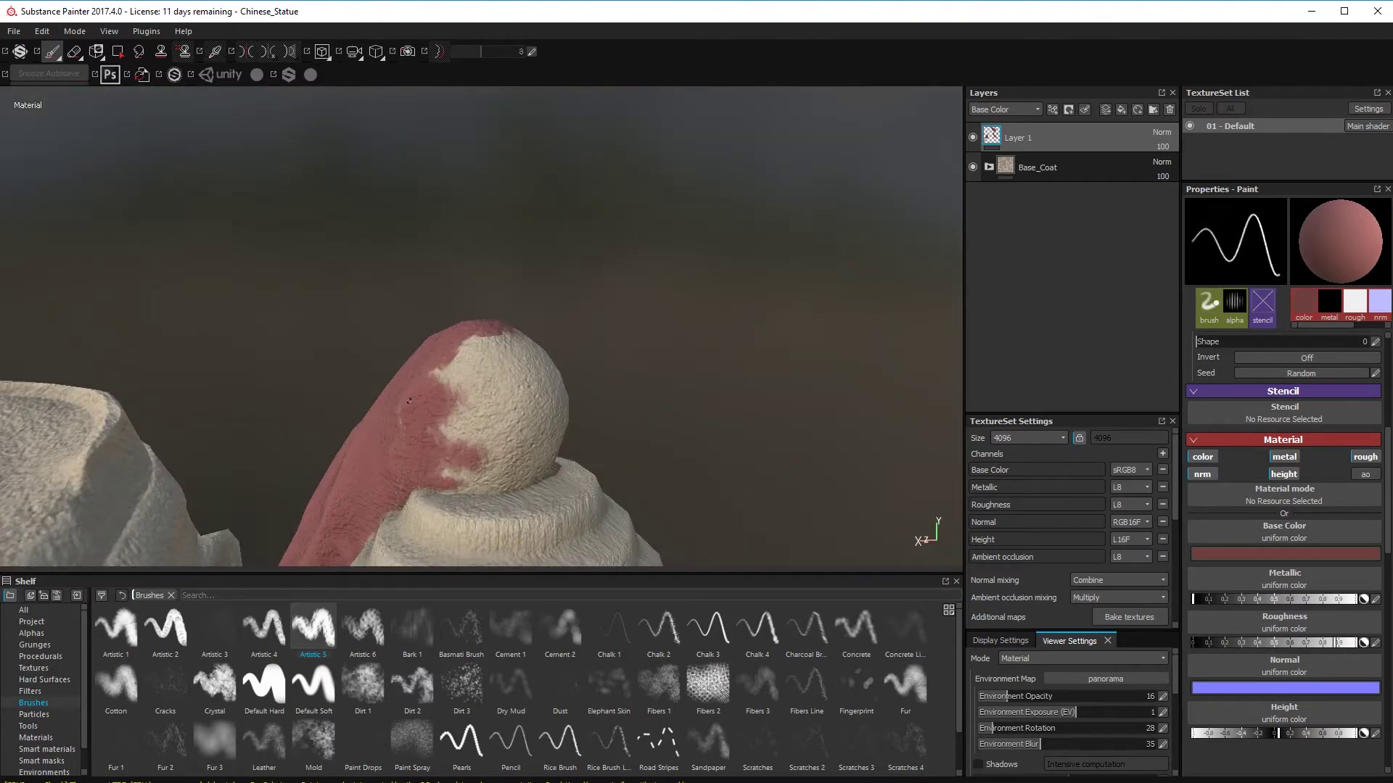
- Cover the remaining bare area of the sleeve's rounded end above the lantern cap in red
ctrl+right_drag(457, 479, 464, 479)
mouse_move(453, 483)
mouse_down()
mouse_move(530, 478)
mouse_move(471, 464)
mouse_up()
ctrl+right_drag(471, 461, 486, 457)
mouse_move(475, 442)
mouse_down()
mouse_move(500, 421)
mouse_move(507, 355)
mouse_move(461, 407)
mouse_up()
mouse_move(436, 370)
mouse_down()
mouse_move(471, 485)
mouse_move(453, 392)
mouse_up()
drag(461, 459, 489, 446)
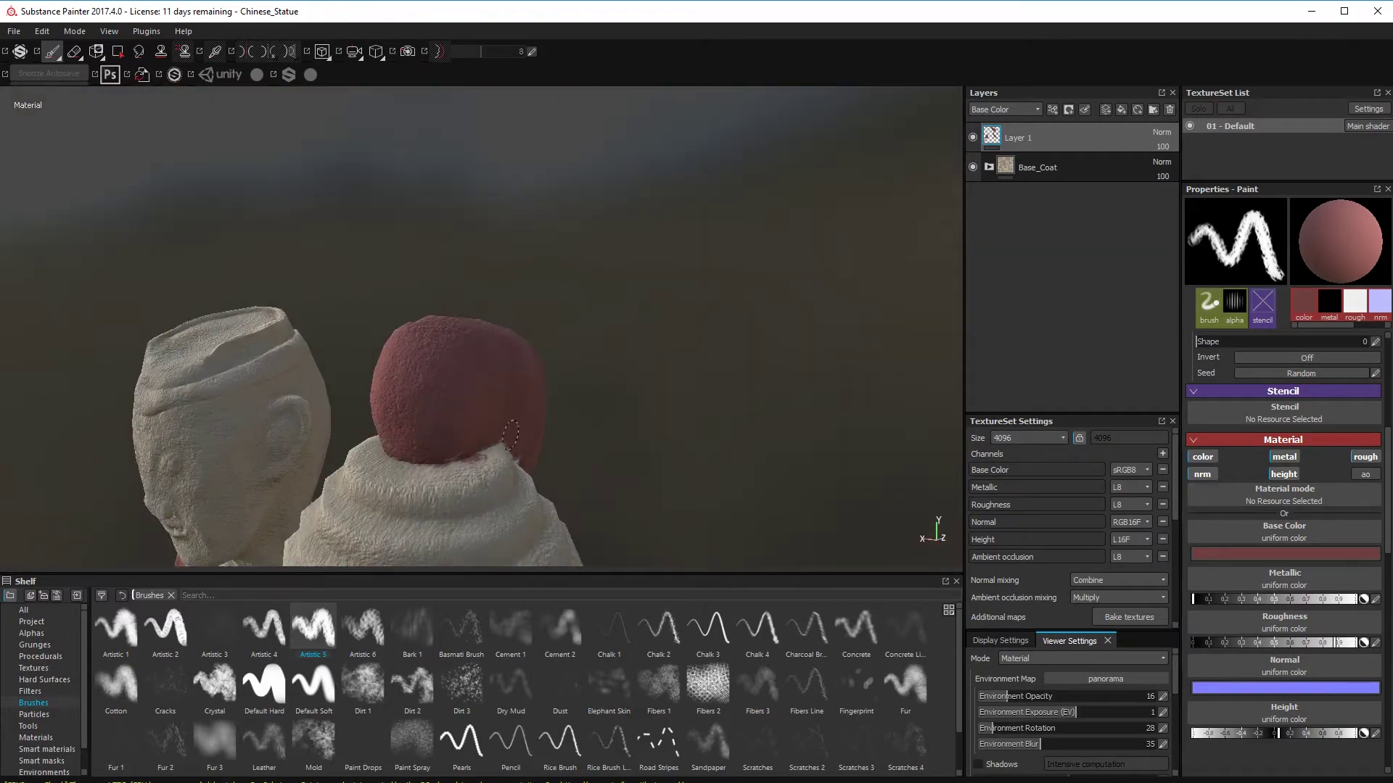
- Paint the lowered arm's sleeve and the robe beneath it red down to the base, leaving the cuff band bare
mouse_move(610, 239)
alt+mouse_down()
mouse_move(737, 305)
mouse_move(508, 254)
alt+mouse_up()
alt+middle_drag(362, 356, 535, 219)
alt+drag(535, 220, 519, 358)
alt+right_drag(520, 358, 449, 305)
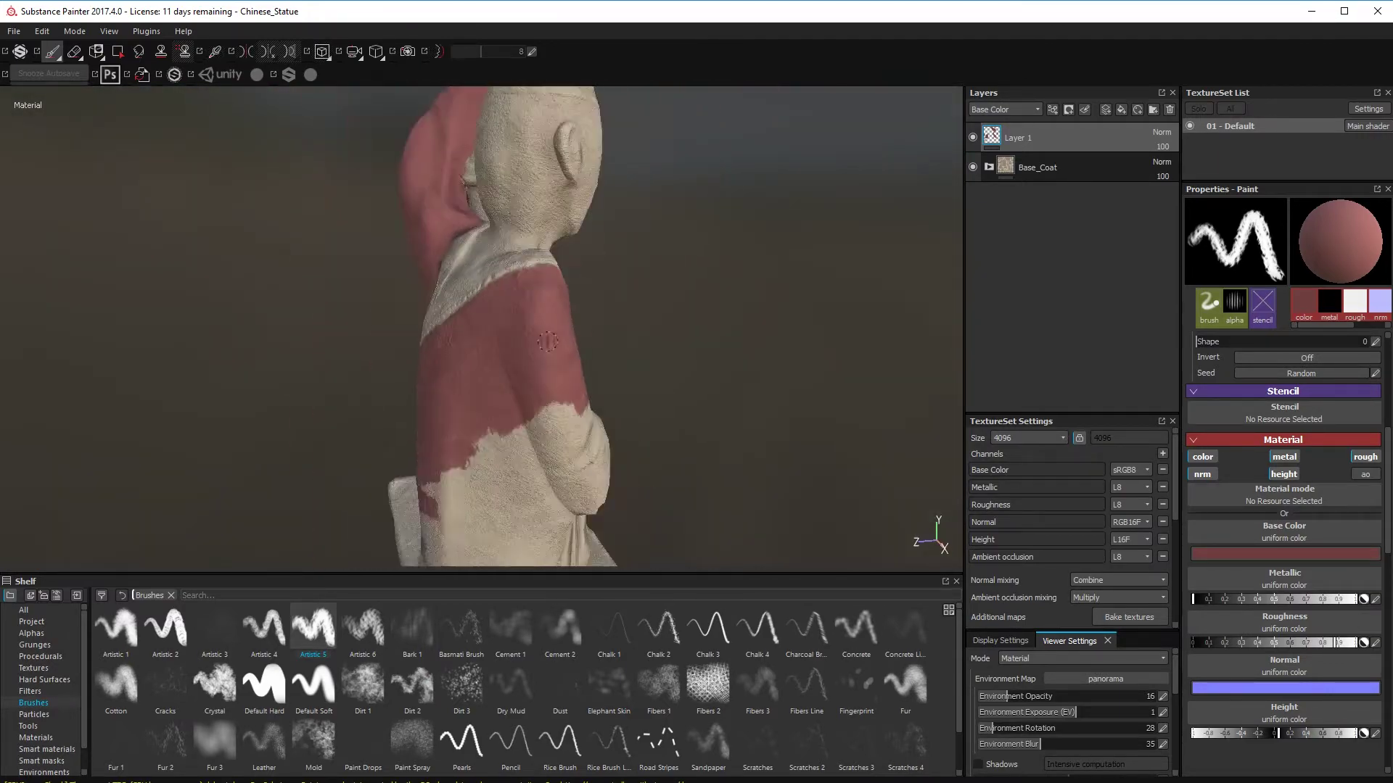
mouse_move(616, 319)
alt+mouse_down()
mouse_move(963, 431)
mouse_move(466, 460)
mouse_move(482, 417)
mouse_move(472, 391)
alt+mouse_up()
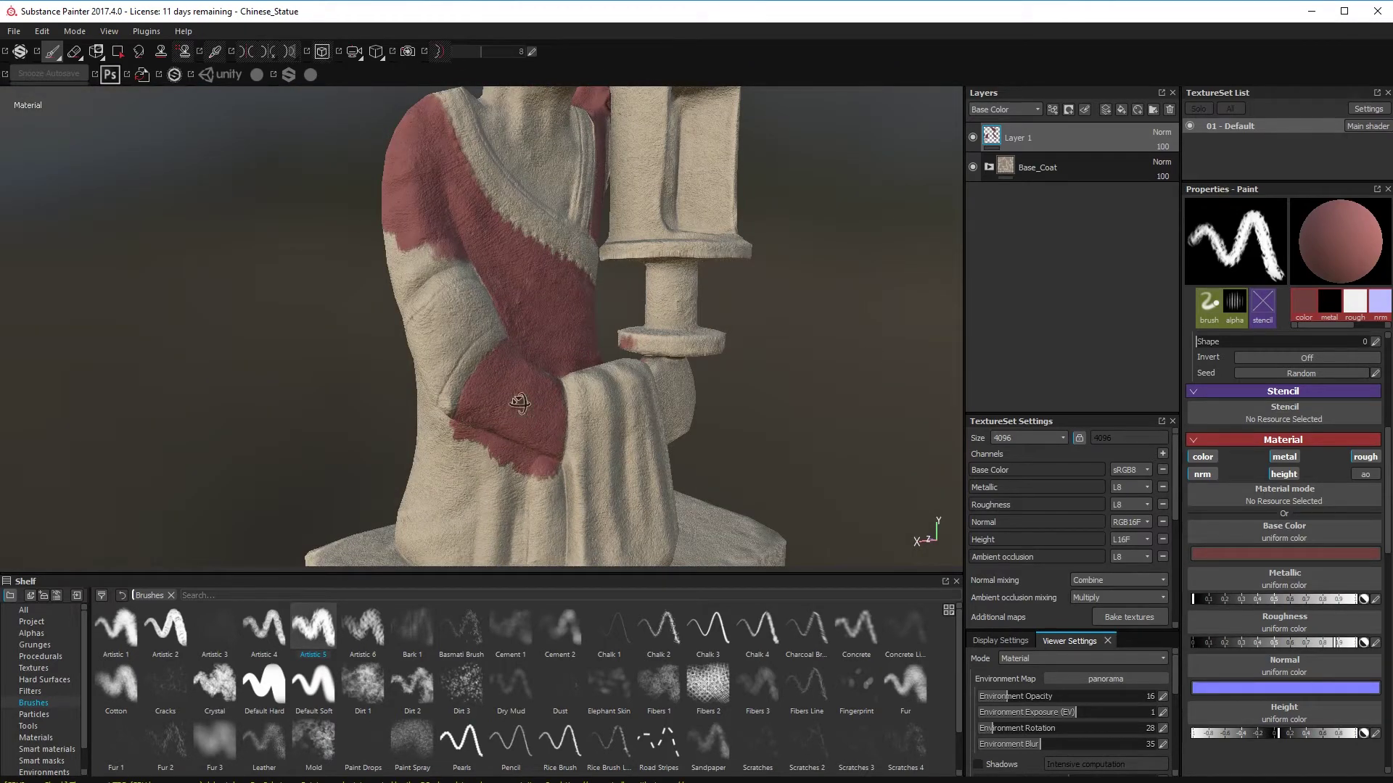
alt+drag(520, 403, 555, 392)
alt+right_drag(936, 450, 870, 404)
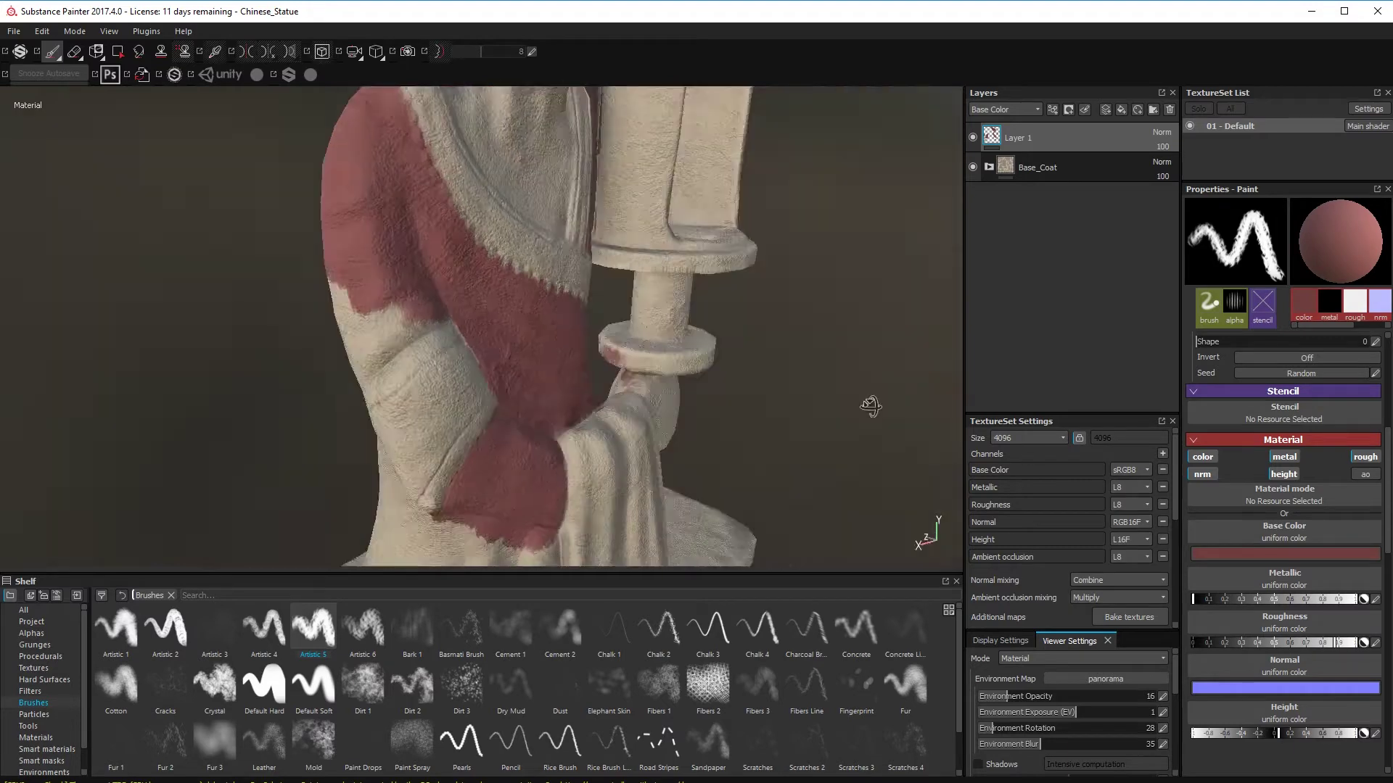
alt+drag(871, 404, 958, 410)
mouse_move(657, 226)
mouse_down()
mouse_move(632, 263)
mouse_move(632, 221)
mouse_move(569, 236)
mouse_move(568, 283)
mouse_up()
- Erase the stray red paint from the hanging cloth and the lantern's lower disc
mouse_move(501, 312)
alt+mouse_down()
mouse_move(618, 265)
mouse_move(472, 367)
mouse_move(594, 357)
mouse_move(508, 414)
mouse_move(471, 406)
mouse_move(559, 501)
mouse_move(581, 490)
mouse_move(552, 436)
mouse_move(536, 450)
mouse_move(545, 406)
mouse_move(582, 408)
mouse_move(590, 429)
mouse_move(519, 417)
mouse_move(454, 465)
mouse_move(606, 404)
mouse_move(605, 212)
alt+mouse_up()
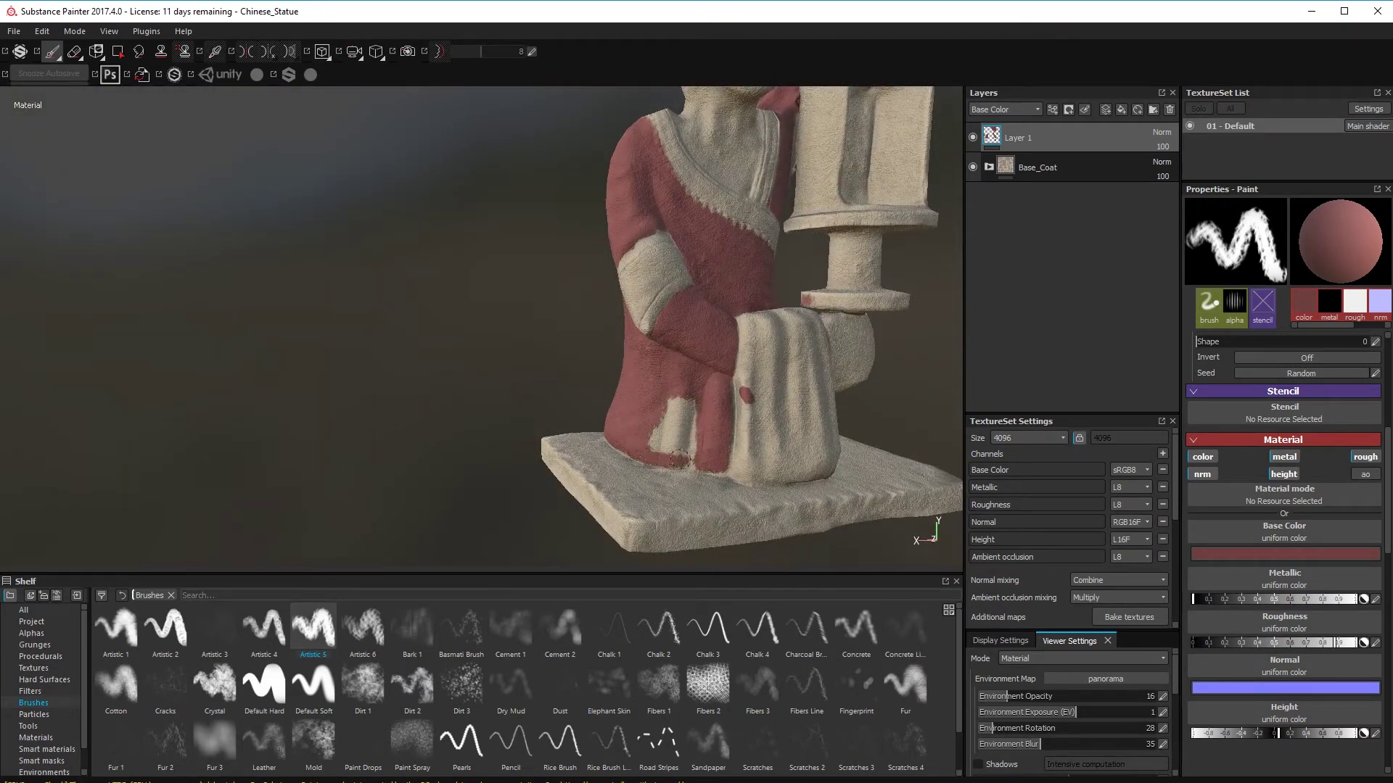
key(2)
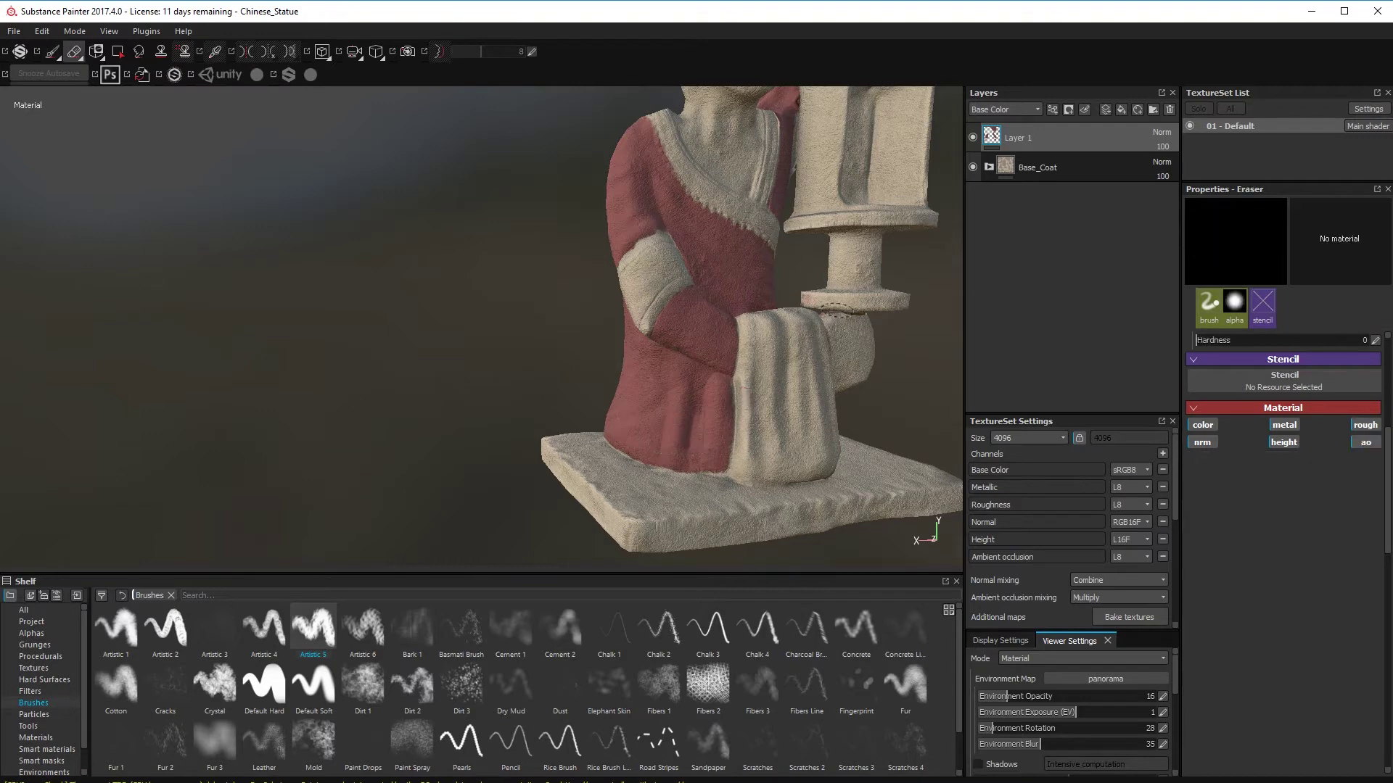
alt+drag(784, 256, 537, 439)
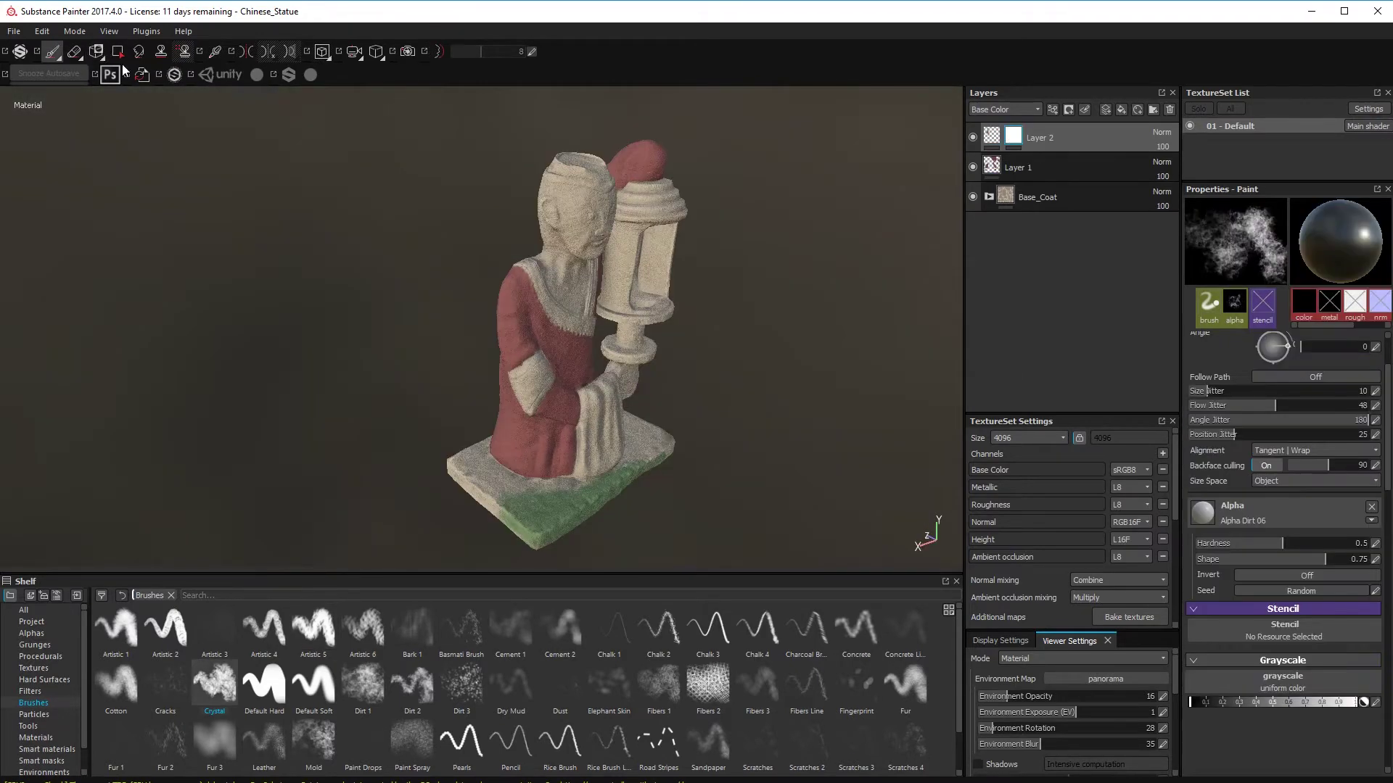
- Activate Polygon Fill on Layer 2's mask and show the 3D and 2D views side by side
click(117, 51)
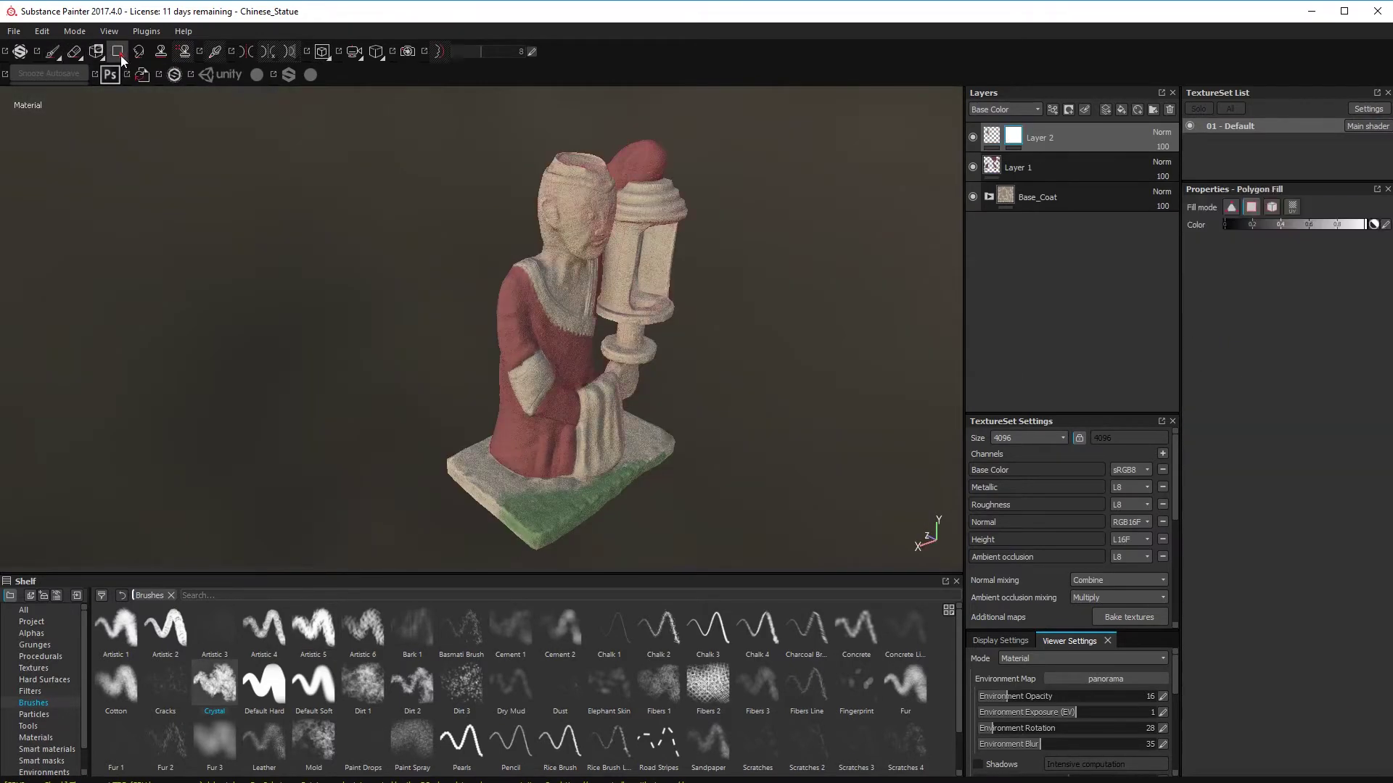
click(322, 51)
click(343, 72)
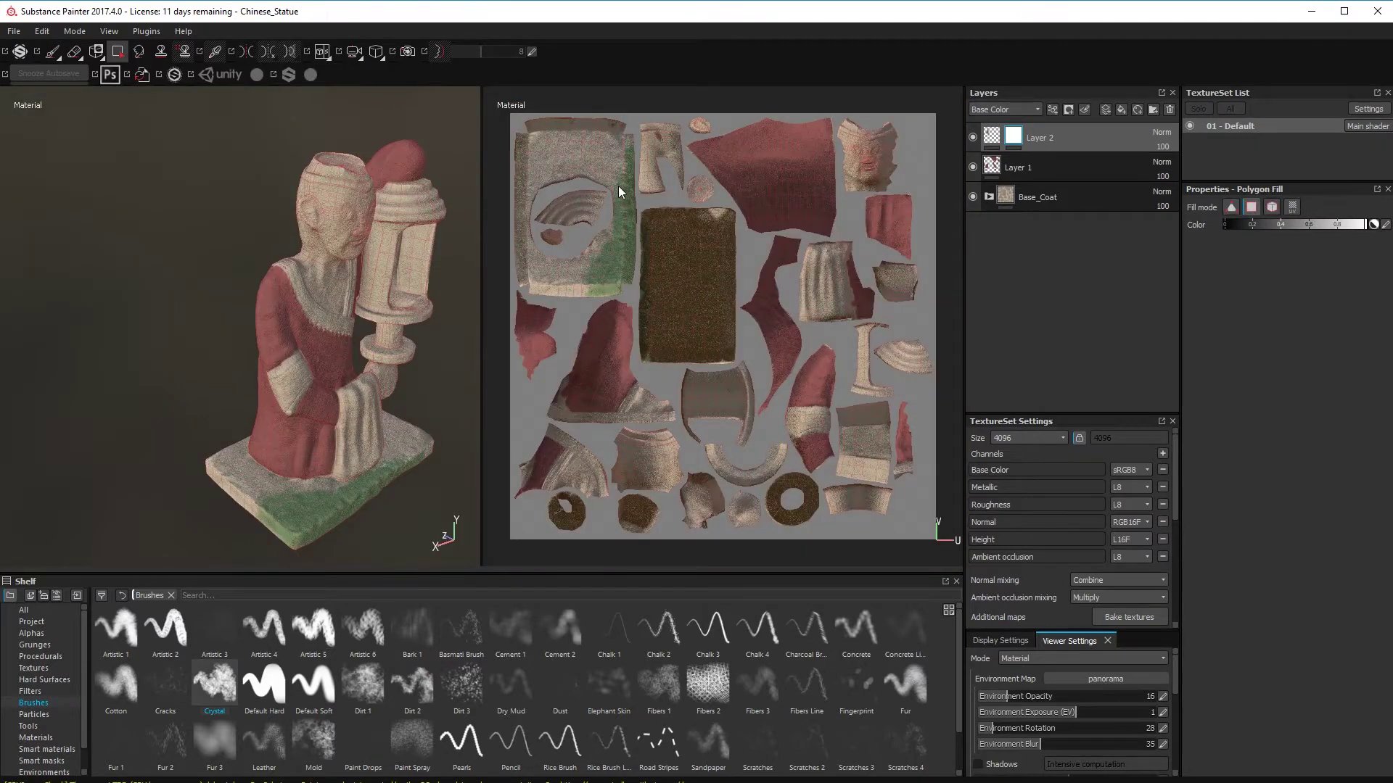
- Turn Layer 2's mask black and reveal only the statue base's UV island with polygon fills
right_click(1015, 137)
click(1033, 160)
drag(505, 109, 627, 179)
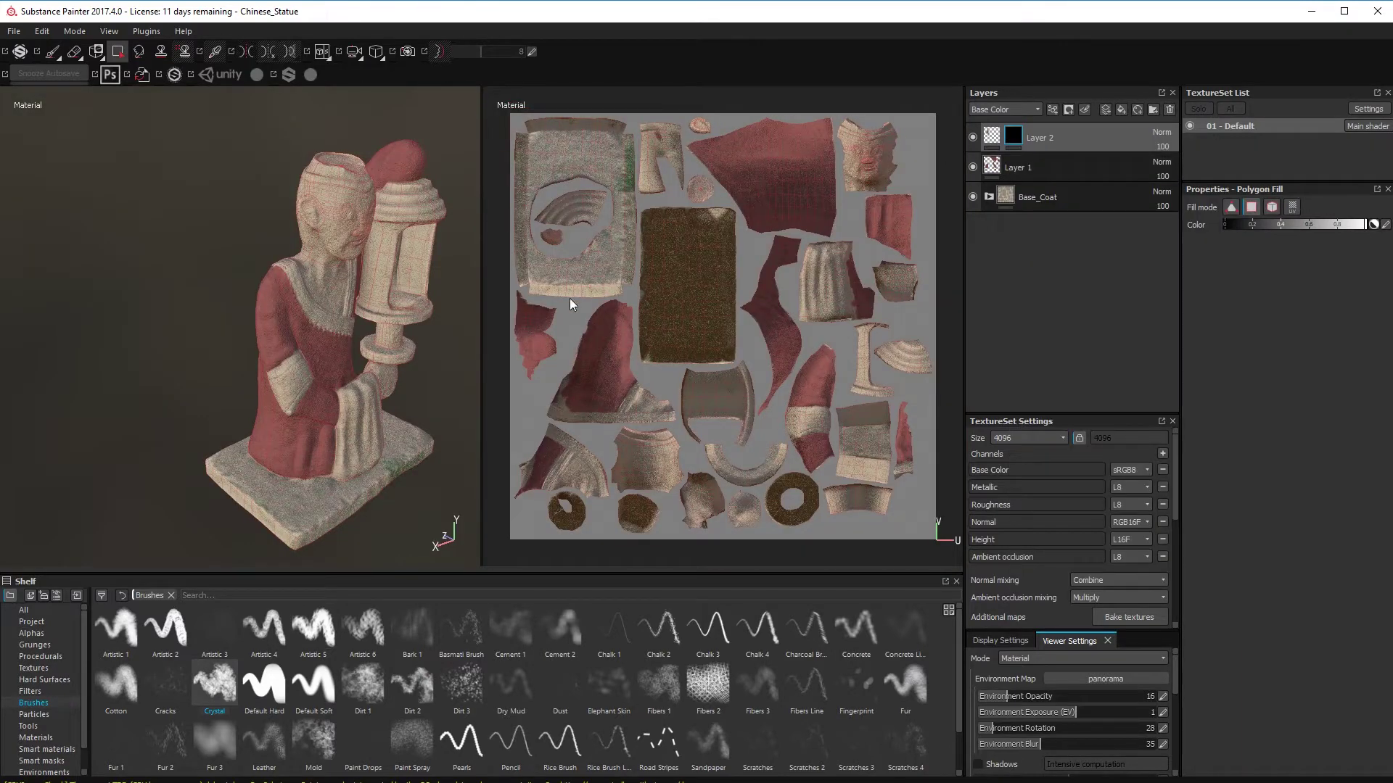
scroll(709, 180, up, 4)
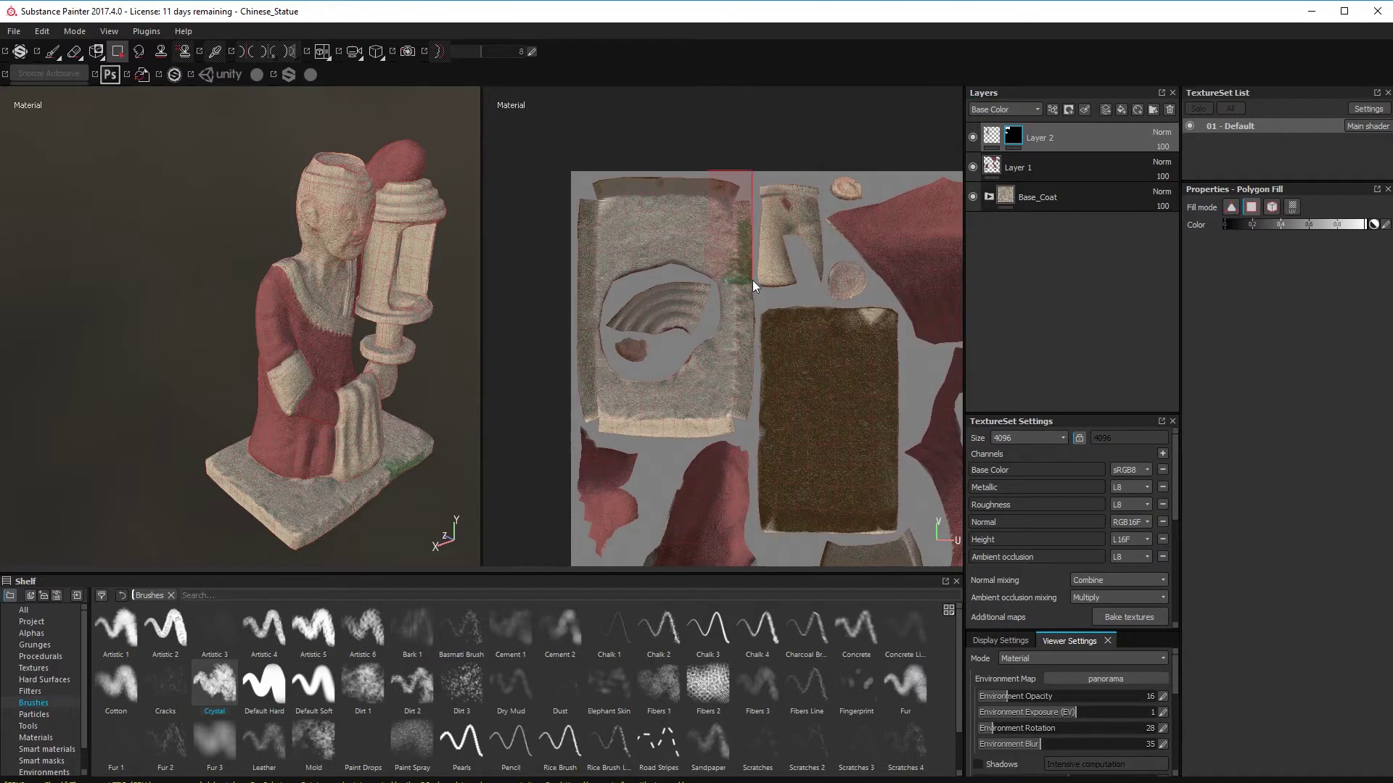
drag(752, 281, 753, 282)
mouse_move(759, 303)
mouse_down()
mouse_move(718, 282)
mouse_move(693, 435)
mouse_up()
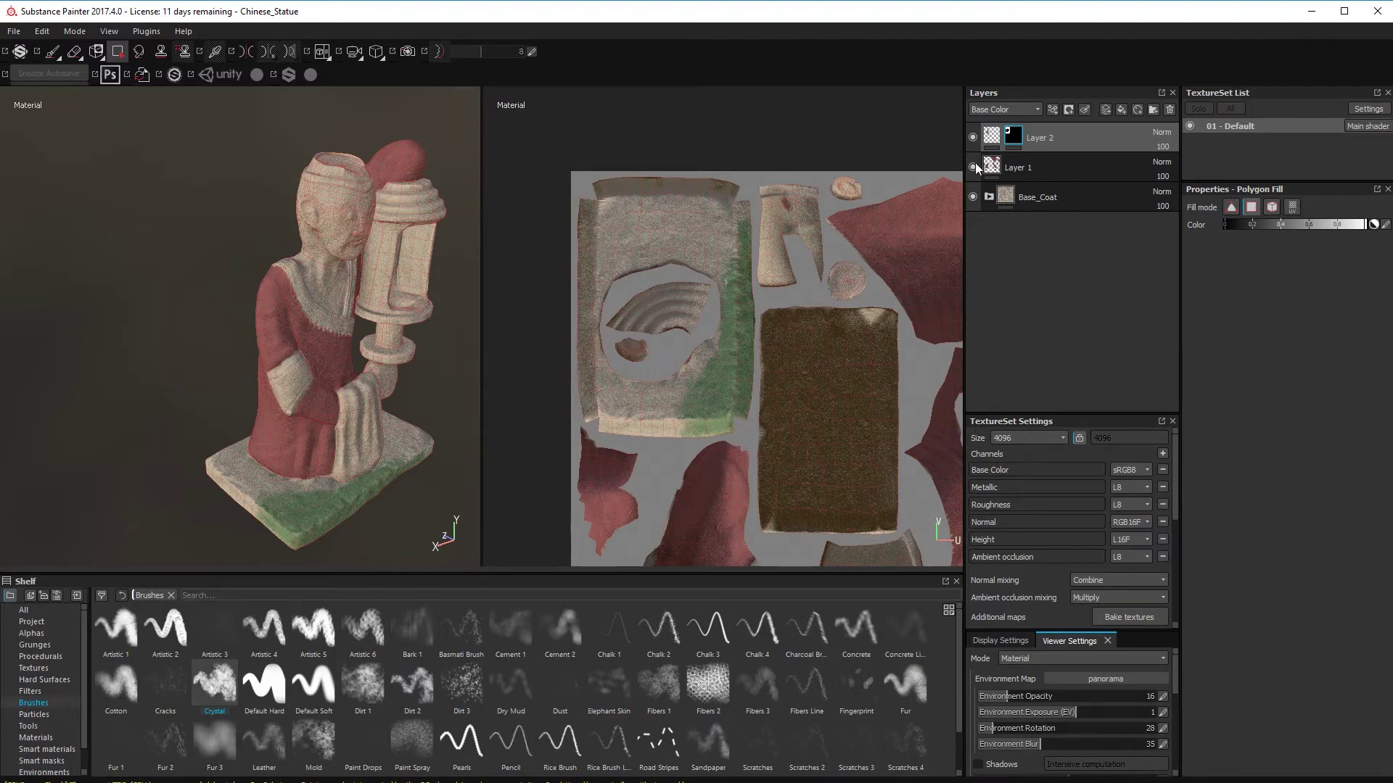
- Paint the top and sides of the statue's base green on Layer 2's content
click(989, 138)
mouse_move(261, 471)
mouse_down()
mouse_move(236, 473)
mouse_move(301, 501)
mouse_move(376, 461)
mouse_move(305, 450)
mouse_move(264, 467)
mouse_move(363, 457)
mouse_move(284, 393)
mouse_move(152, 406)
mouse_up()
mouse_move(337, 420)
mouse_down()
mouse_move(272, 439)
mouse_move(258, 421)
mouse_up()
mouse_move(257, 421)
alt+mouse_down()
mouse_move(388, 399)
mouse_move(374, 399)
alt+mouse_up()
mouse_move(374, 399)
alt+mouse_down()
mouse_move(281, 421)
mouse_move(350, 404)
mouse_move(239, 475)
mouse_move(254, 468)
mouse_move(140, 496)
alt+mouse_up()
mouse_move(140, 497)
mouse_down()
mouse_move(130, 512)
mouse_move(297, 435)
mouse_move(258, 401)
mouse_move(256, 472)
mouse_move(211, 491)
mouse_up()
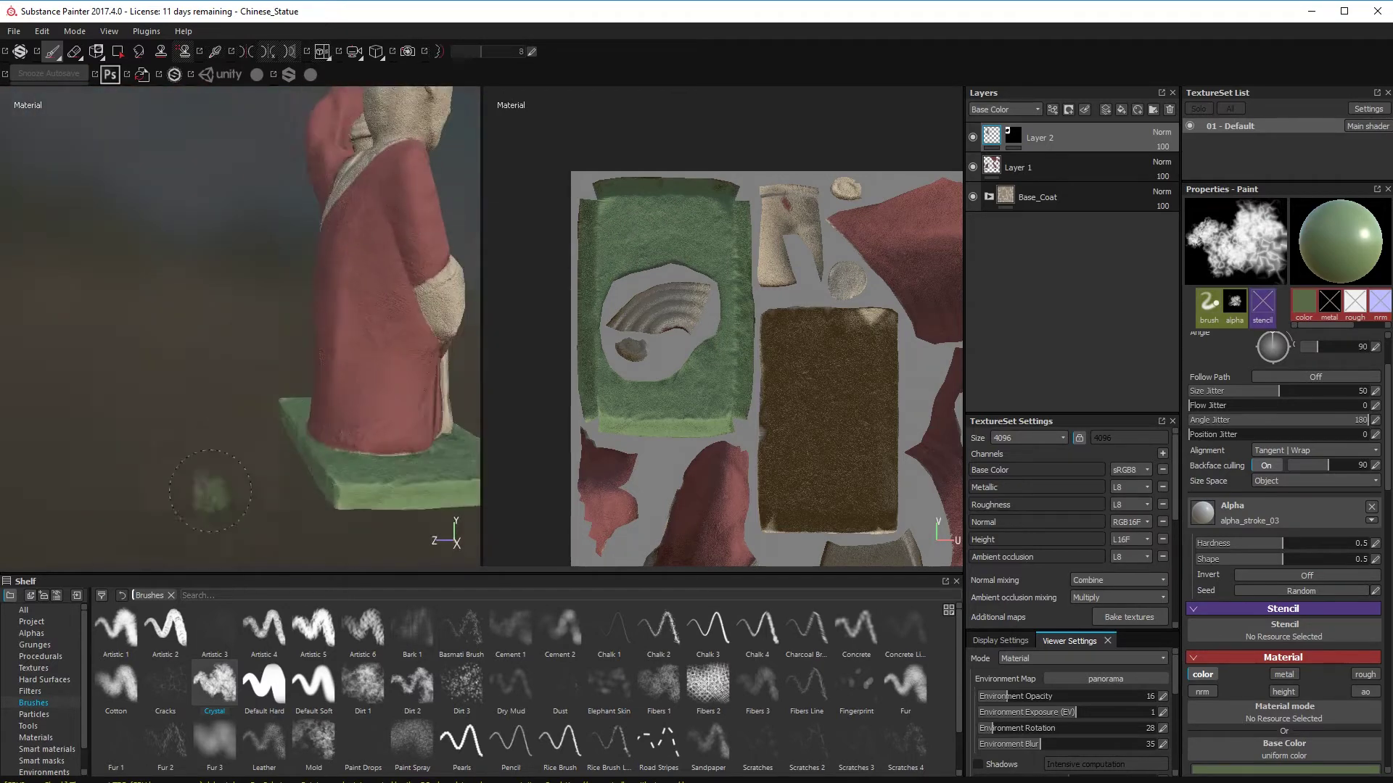
- Select Layer 1 and sample the robe's red as the brush's base color
click(1037, 168)
scroll(1284, 449, down, 2)
drag(398, 352, 403, 370)
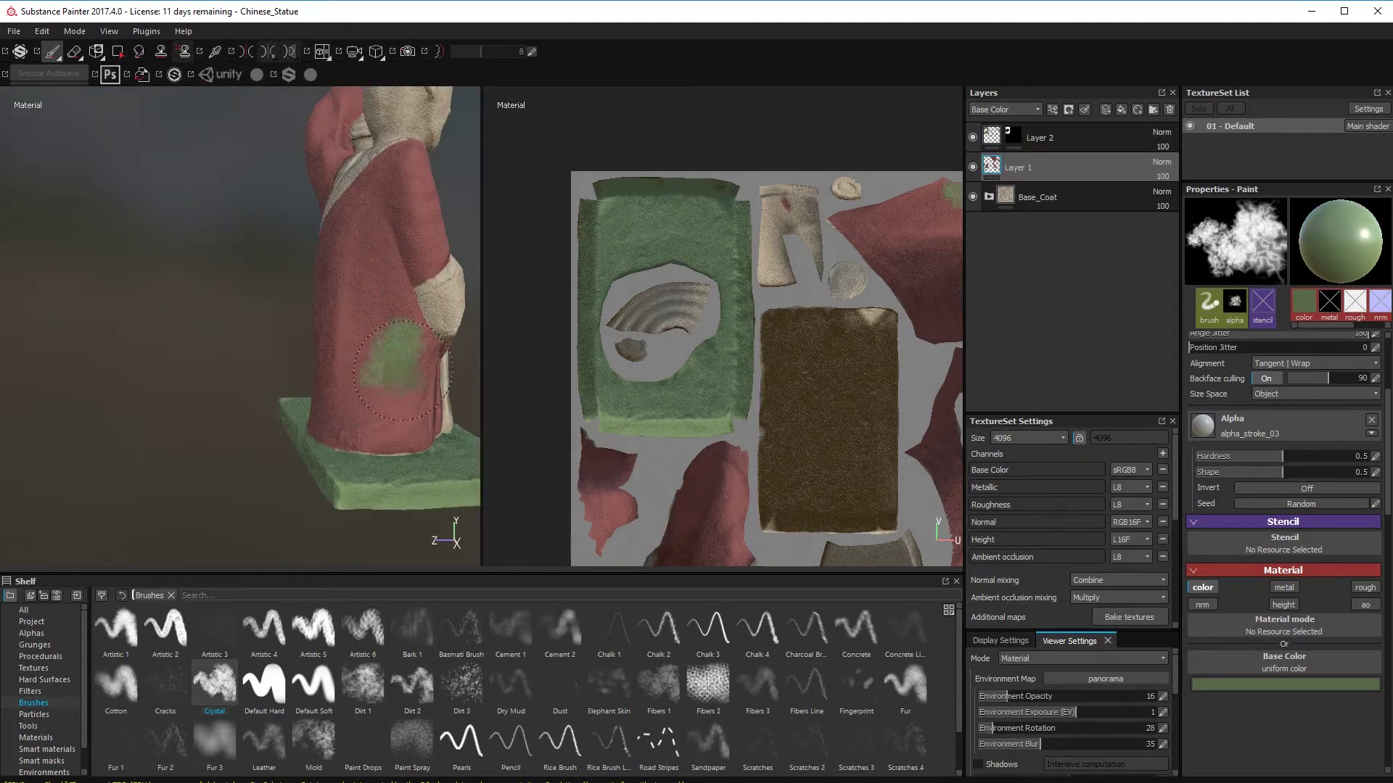
key(ctrl+z)
click(1291, 685)
drag(1193, 621, 394, 348)
drag(383, 419, 387, 430)
click(1361, 598)
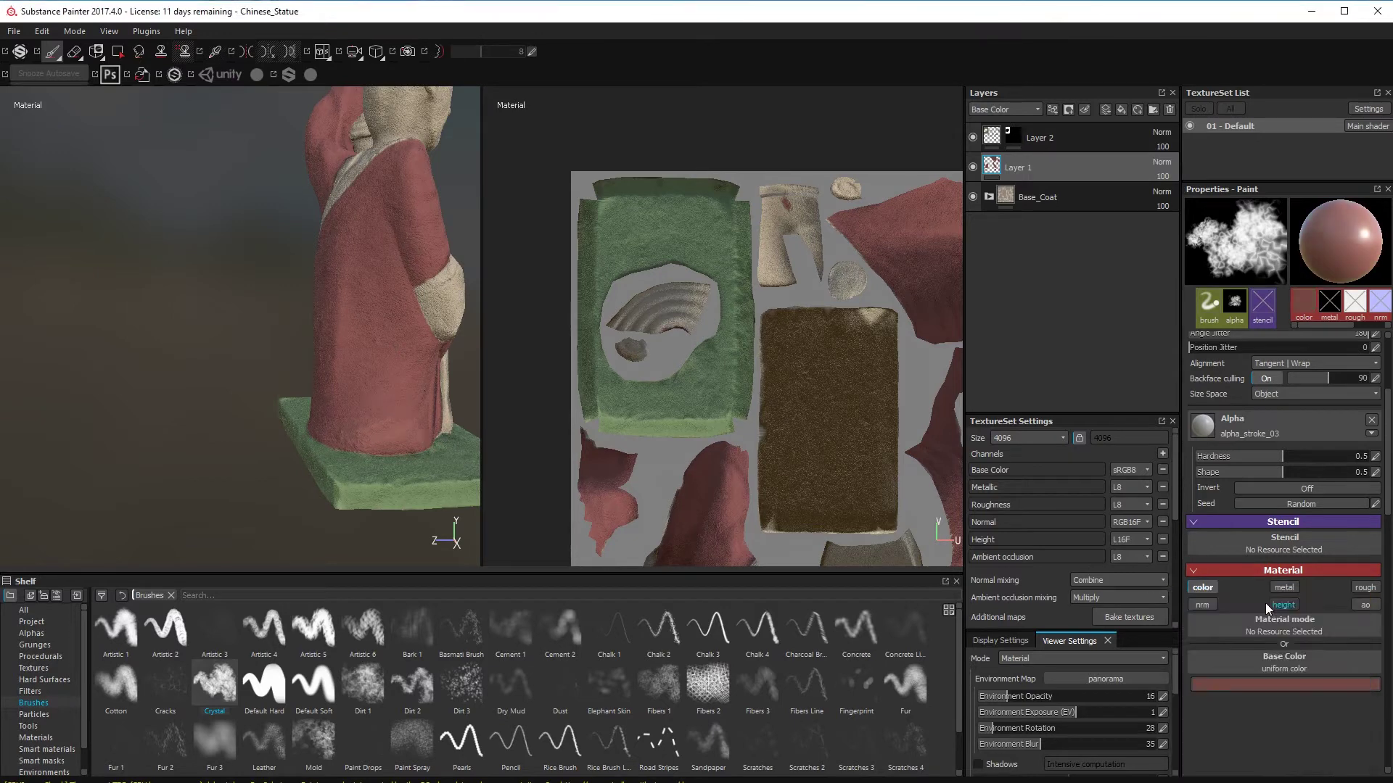
- Reduce the size of the red brush
mouse_move(156, 348)
alt+mouse_down()
mouse_move(341, 344)
mouse_move(424, 369)
alt+mouse_up()
ctrl+right_drag(196, 485, 117, 485)
alt+drag(127, 511, 237, 433)
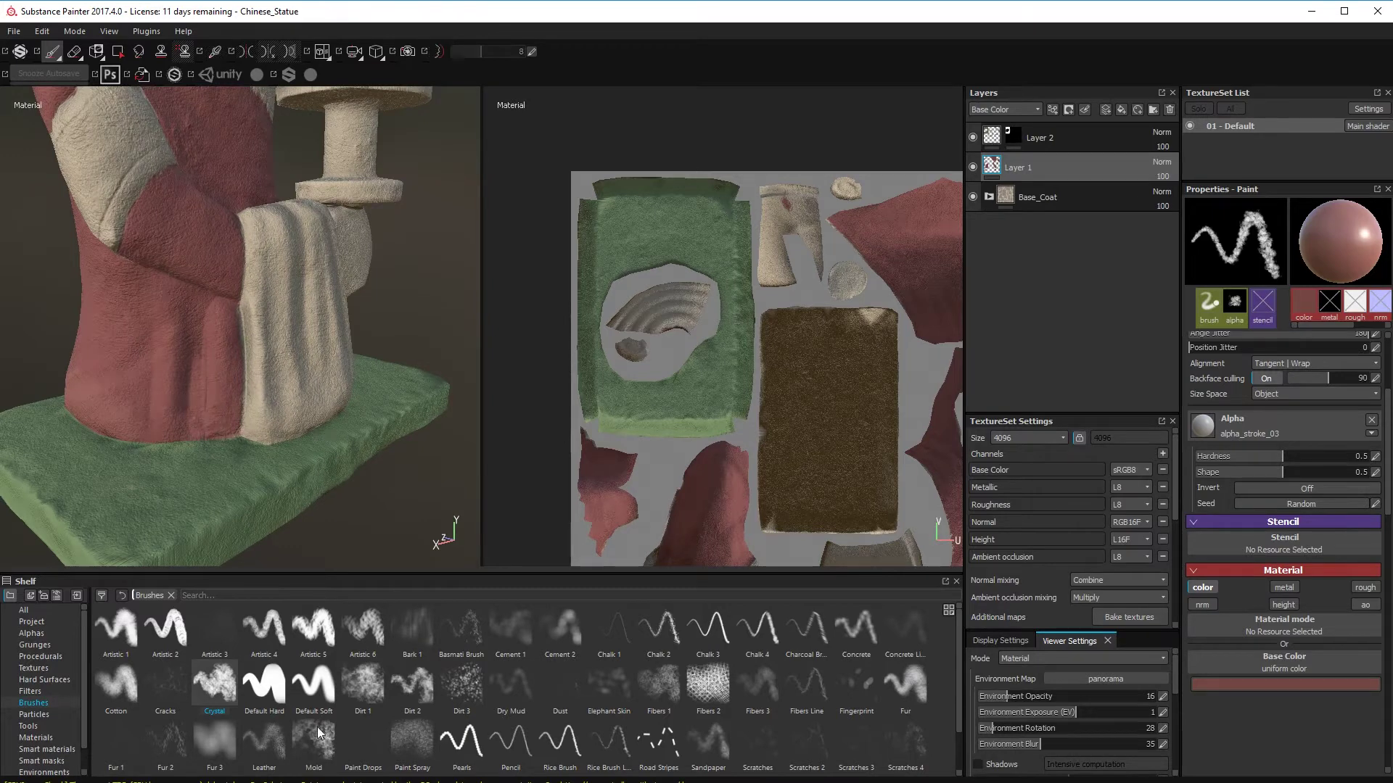
alt+drag(218, 362, 216, 455)
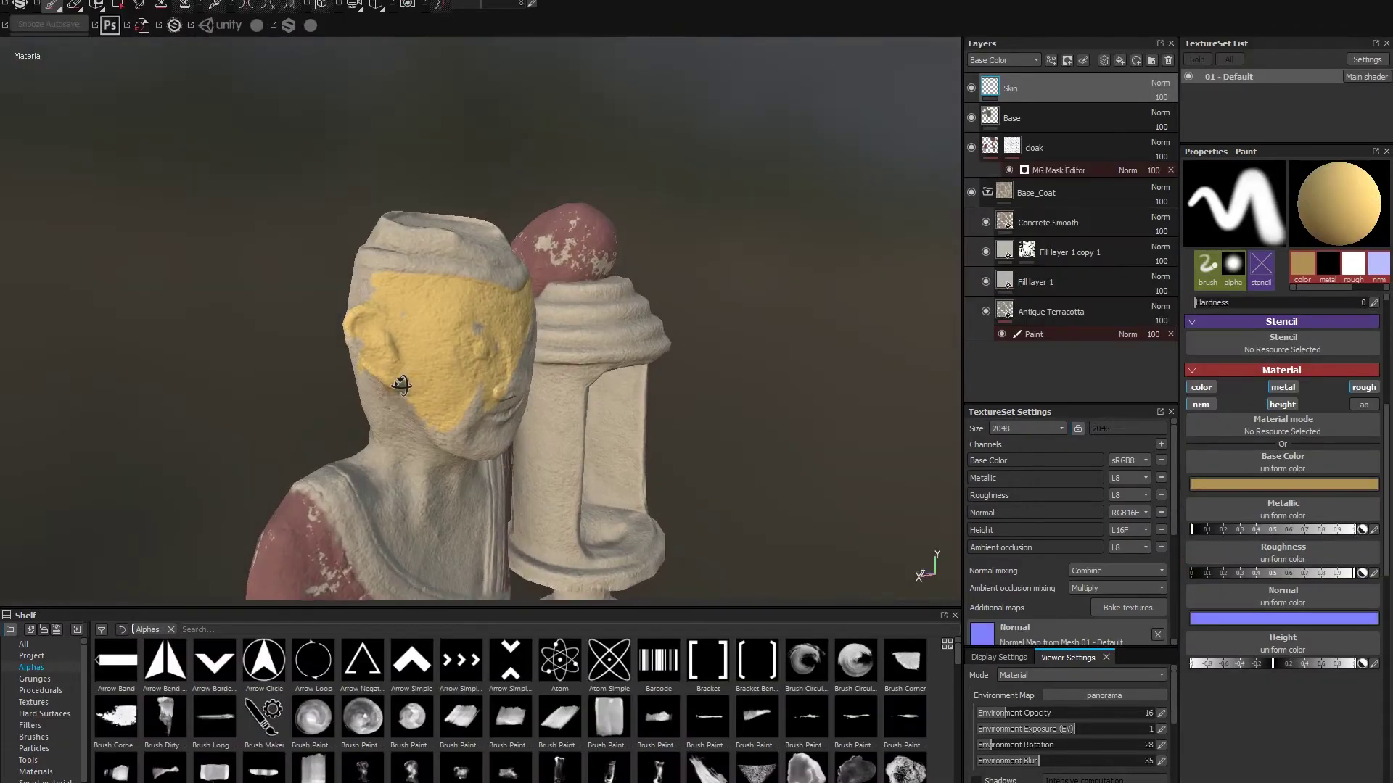
- Paint the ear and the side of the head behind it yellow on the Skin layer
alt+drag(401, 385, 482, 385)
drag(363, 377, 388, 415)
mouse_move(360, 346)
mouse_down()
mouse_move(421, 460)
mouse_move(552, 428)
mouse_up()
drag(421, 328, 397, 352)
mouse_move(316, 300)
mouse_down()
mouse_move(404, 309)
mouse_move(424, 371)
mouse_move(377, 461)
mouse_up()
- Set the brush hardness to 0.49 and paint the back of the head and neck yellow
mouse_move(385, 435)
alt+mouse_down()
mouse_move(322, 425)
mouse_move(280, 450)
alt+mouse_up()
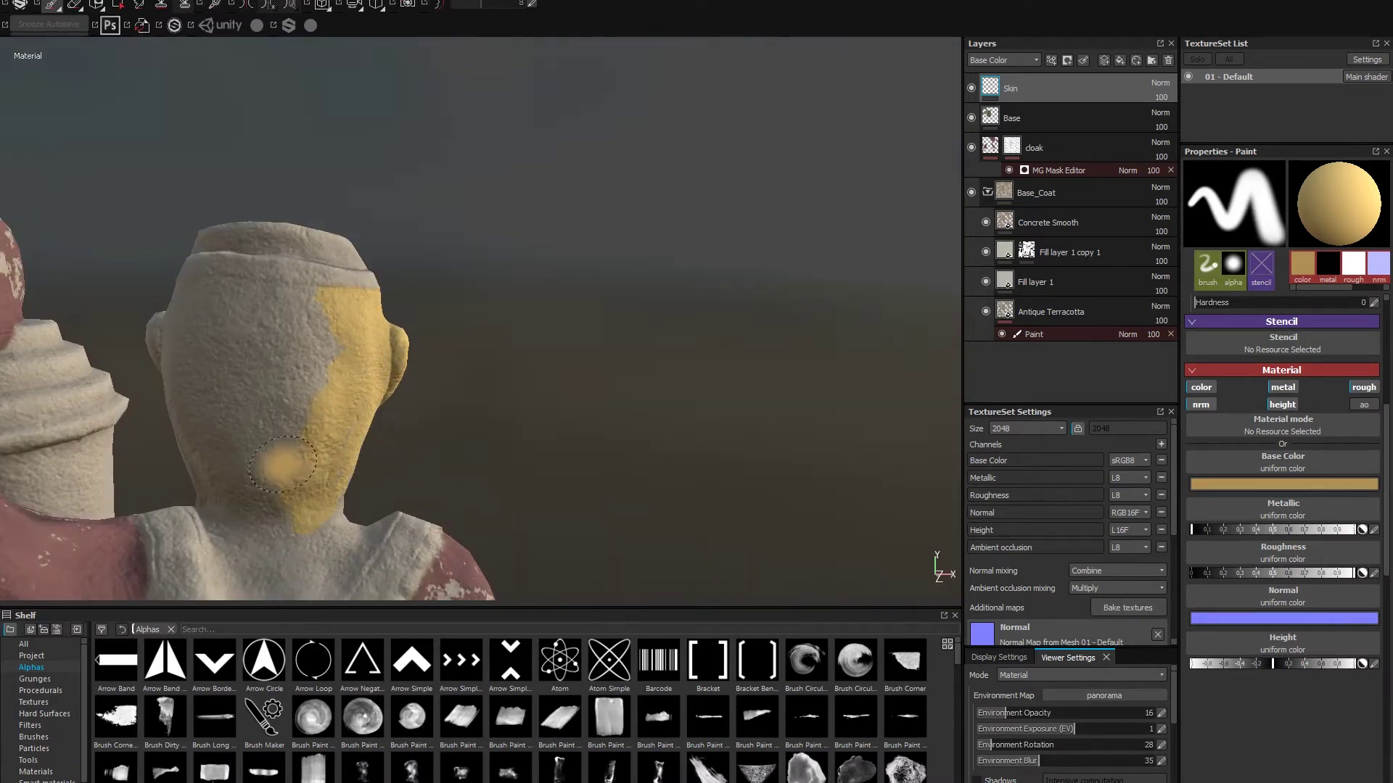
mouse_move(290, 450)
ctrl+right_down()
mouse_move(306, 444)
mouse_move(296, 401)
mouse_move(329, 366)
ctrl+right_up()
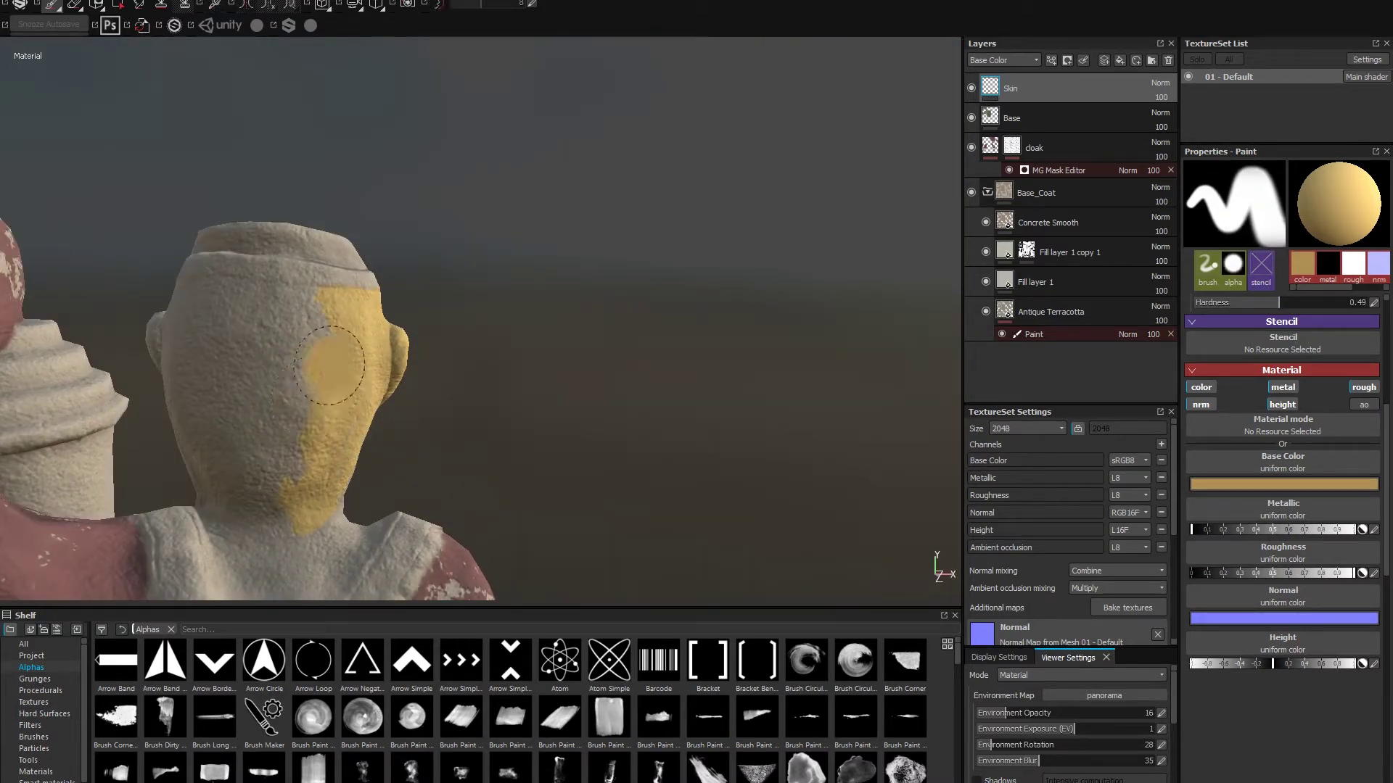
drag(330, 365, 250, 356)
drag(343, 292, 296, 327)
alt+drag(290, 430, 349, 428)
mouse_move(232, 410)
mouse_down()
mouse_move(161, 424)
mouse_move(265, 544)
mouse_up()
- Paint the other side of the head and the rest of the face yellow
alt+drag(219, 315, 433, 335)
alt+drag(517, 349, 363, 455)
drag(440, 547, 412, 519)
mouse_move(291, 290)
alt+mouse_down()
mouse_move(87, 65)
mouse_move(133, 283)
mouse_move(392, 357)
mouse_move(126, 194)
alt+mouse_up()
- Paint the open chest inside the collar and the neck beneath the jaw yellow
click(542, 358)
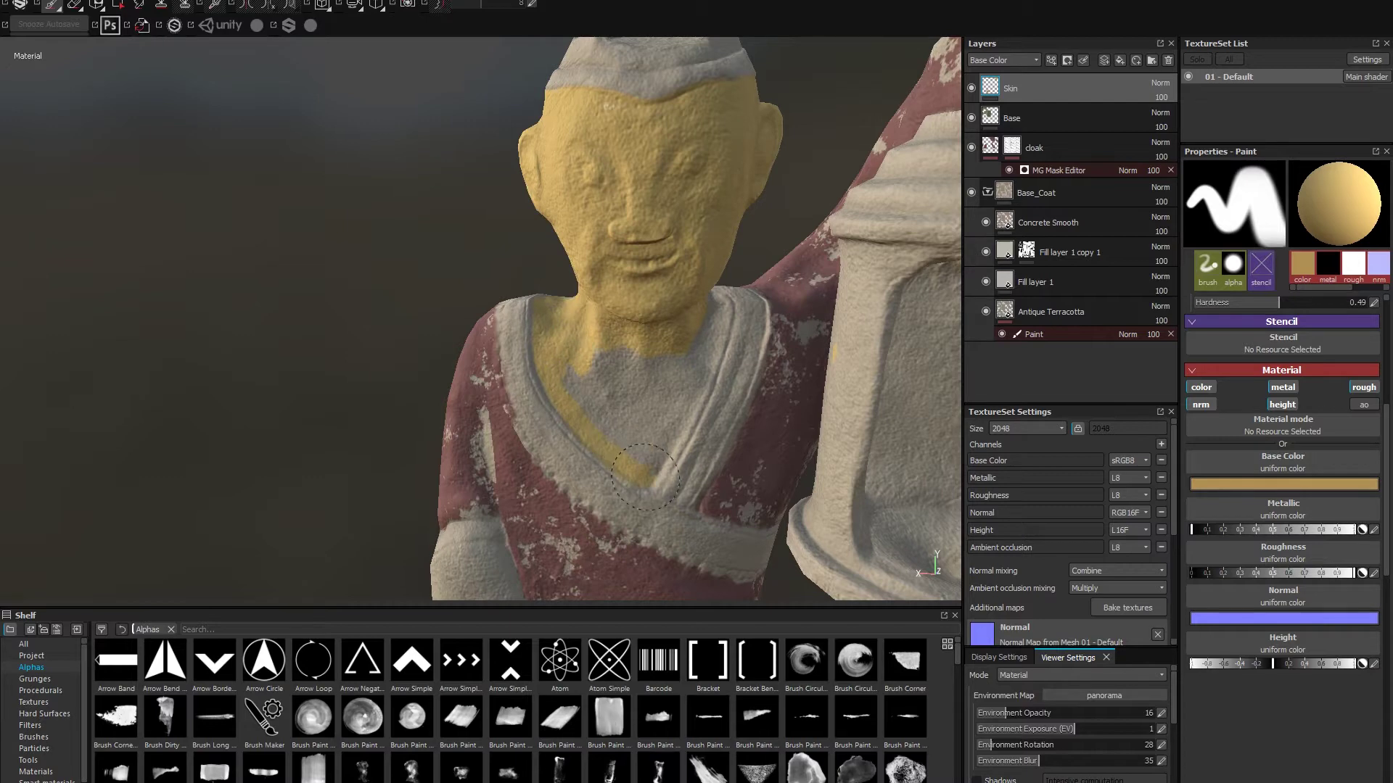
drag(622, 392, 706, 328)
alt+drag(677, 422, 403, 263)
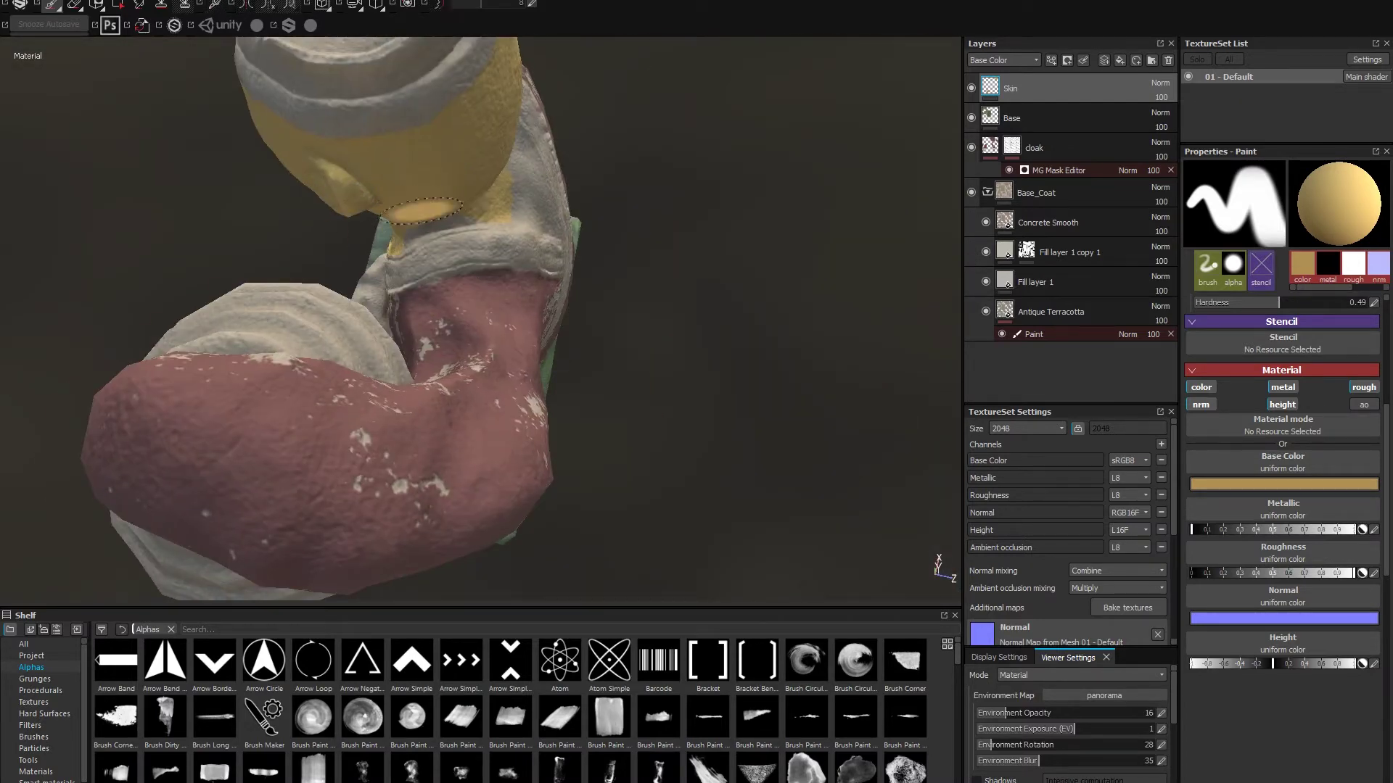
scroll(416, 280, up, 5)
mouse_move(422, 211)
alt+mouse_down()
mouse_move(416, 280)
mouse_move(526, 312)
alt+mouse_up()
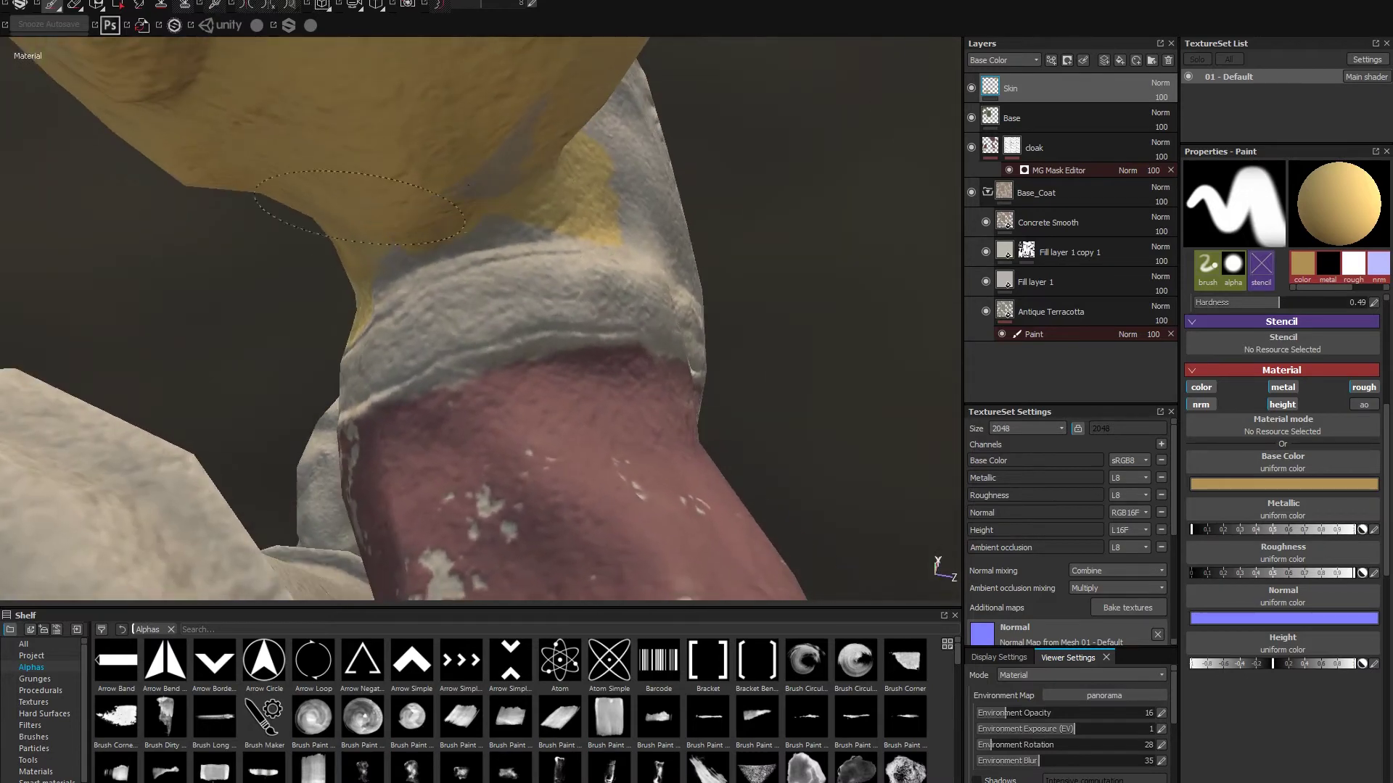
mouse_move(575, 212)
alt+mouse_down()
mouse_move(264, 389)
mouse_move(398, 365)
mouse_move(899, 363)
mouse_move(938, 351)
alt+mouse_up()
scroll(443, 217, down, 4)
click(1052, 60)
click(1054, 166)
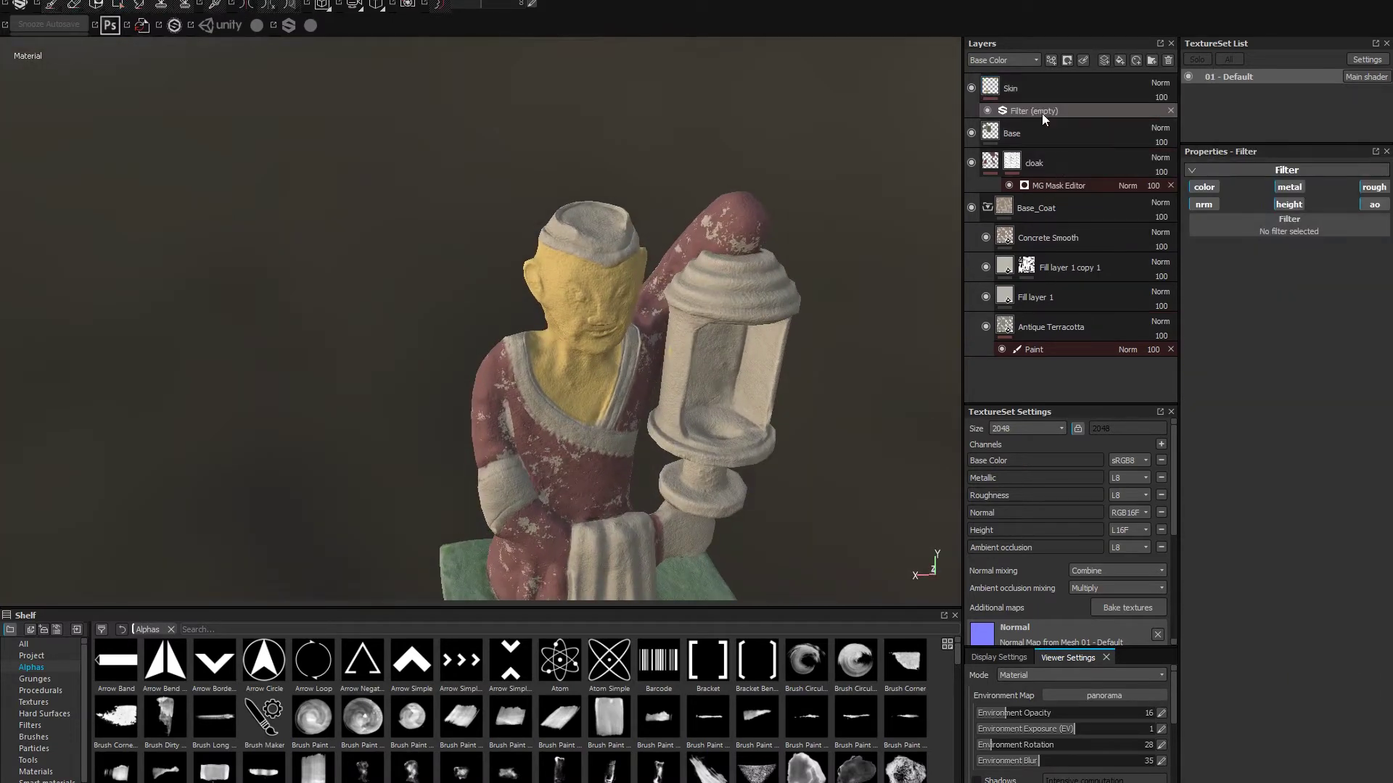
key(ctrl+z)
- Add a base color Levels effect to the Skin layer, with the midtone at 0.808 and a reduced output white to darken it
click(1052, 59)
click(1064, 118)
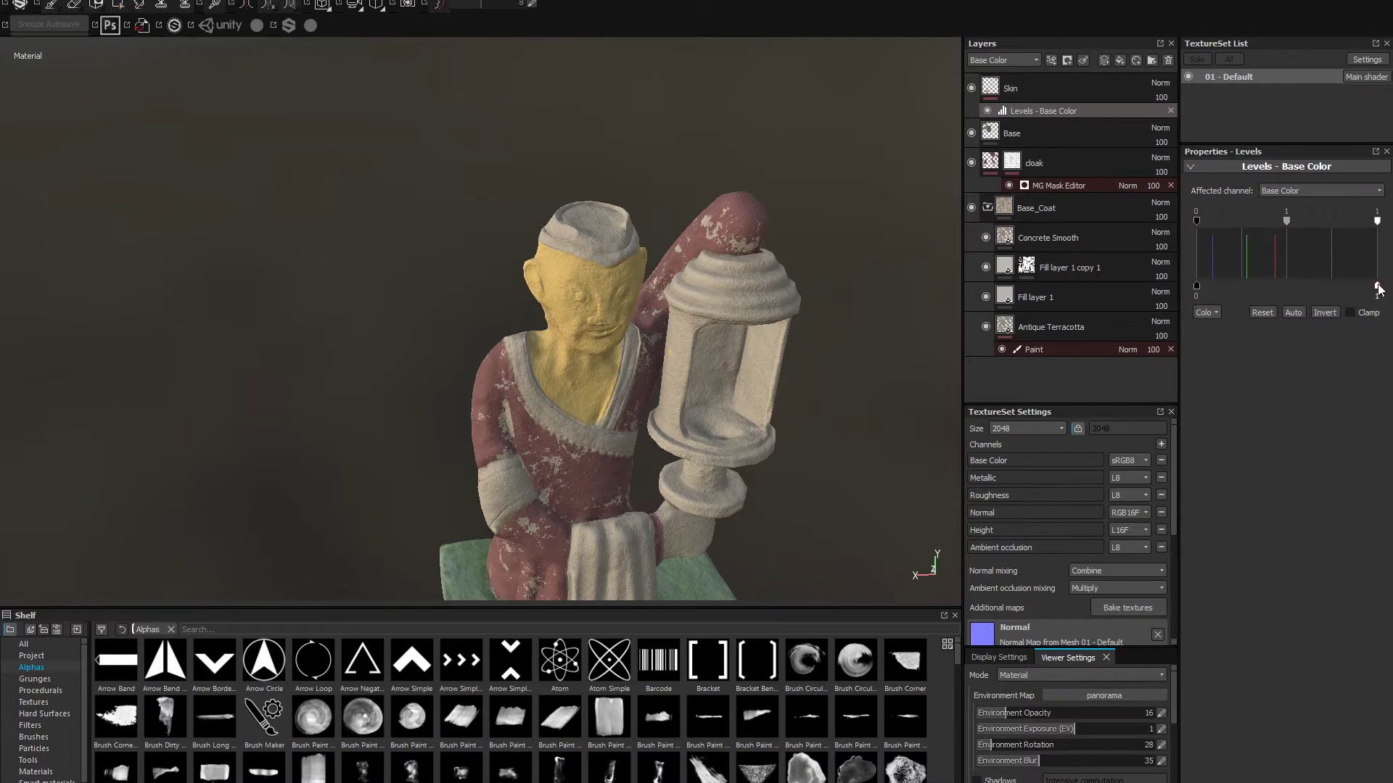
drag(1377, 290, 1297, 288)
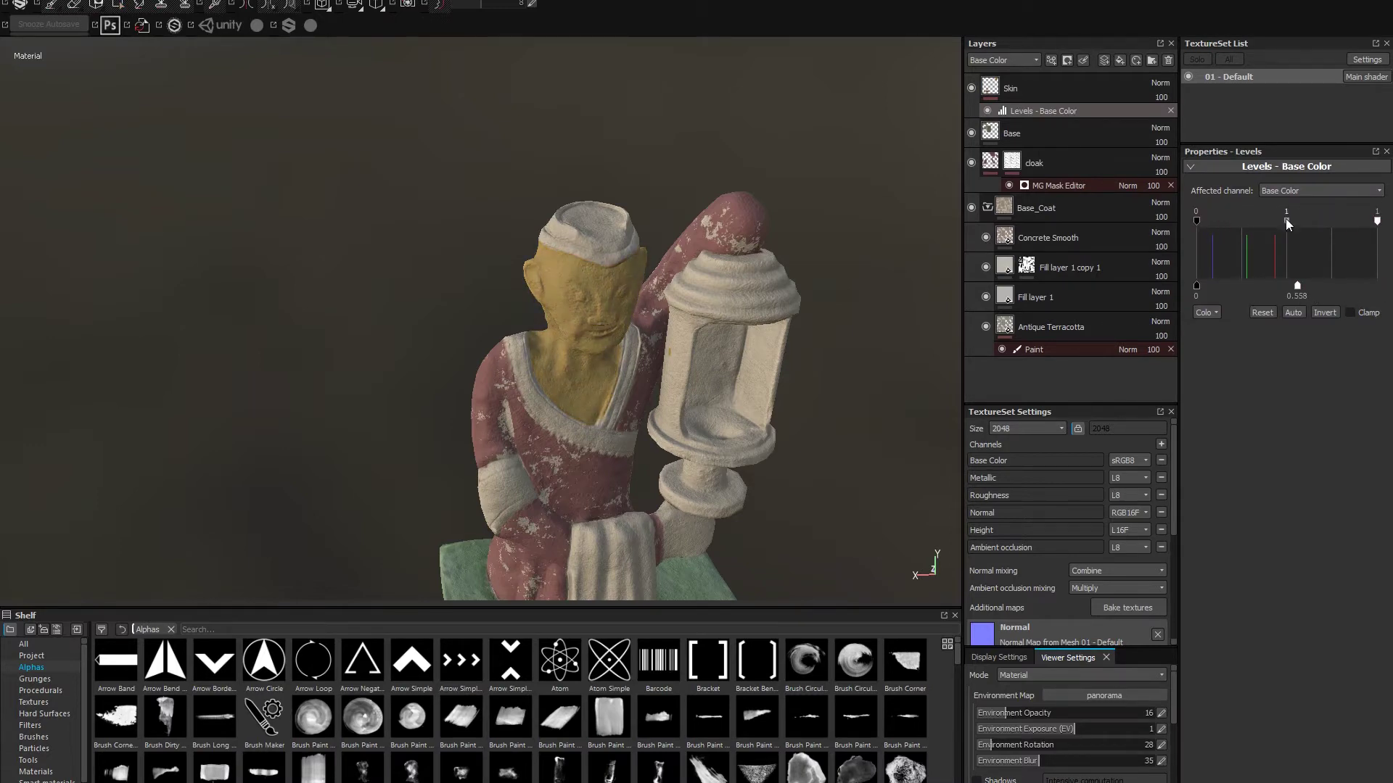
drag(1286, 221, 1268, 221)
drag(1298, 286, 1270, 287)
mouse_move(856, 428)
alt+mouse_down()
mouse_move(853, 358)
mouse_move(856, 457)
mouse_move(877, 435)
alt+mouse_up()
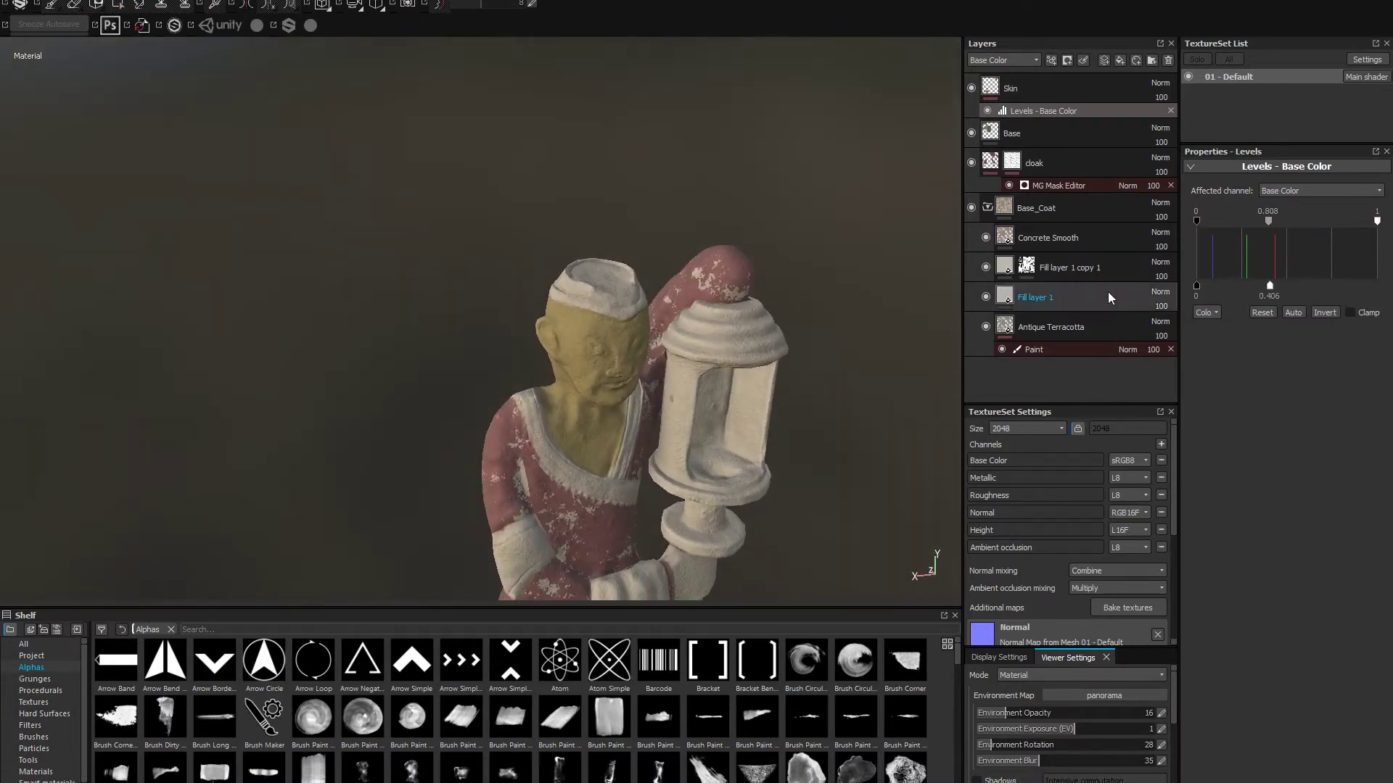
drag(1270, 286, 1277, 287)
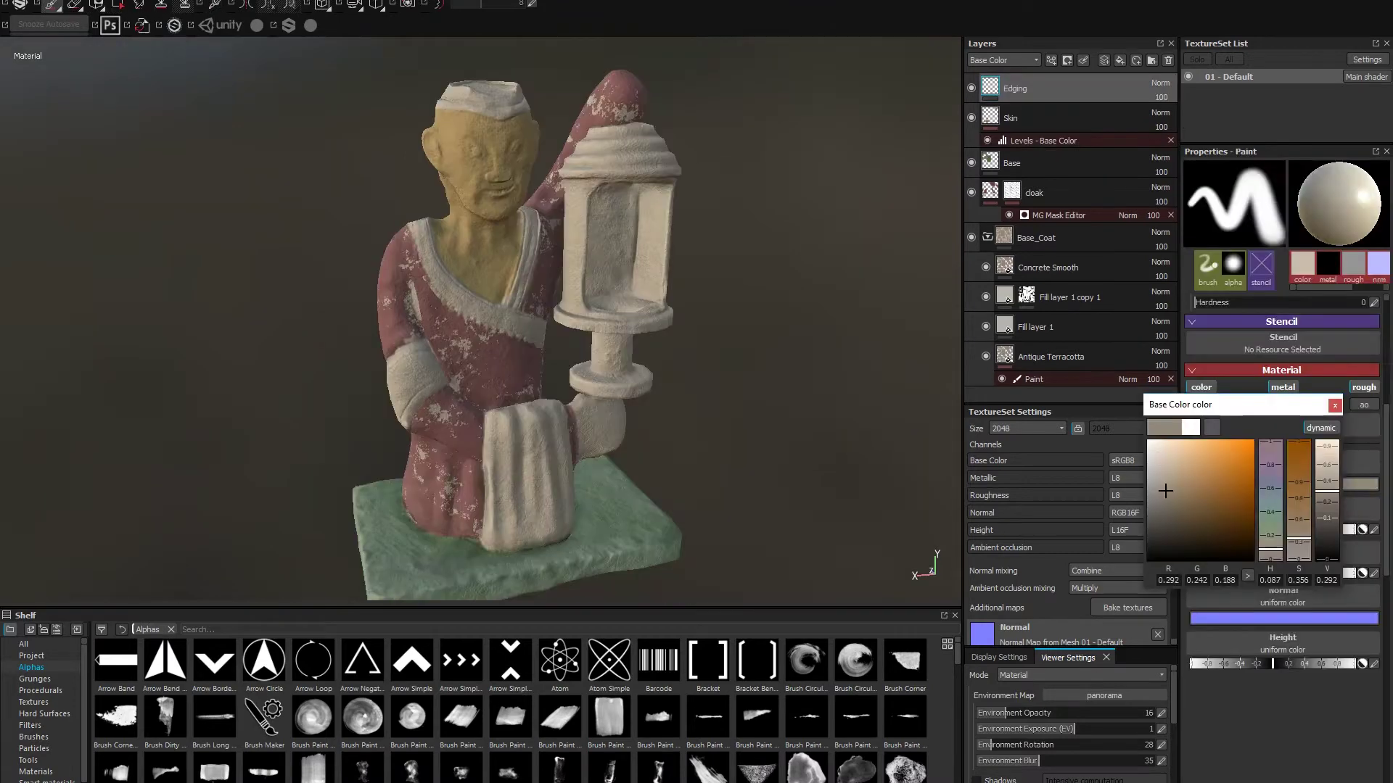
- Paint an off-white stroke along the hat's brim on the Edging layer
scroll(555, 495, up, 3)
alt+drag(555, 495, 589, 533)
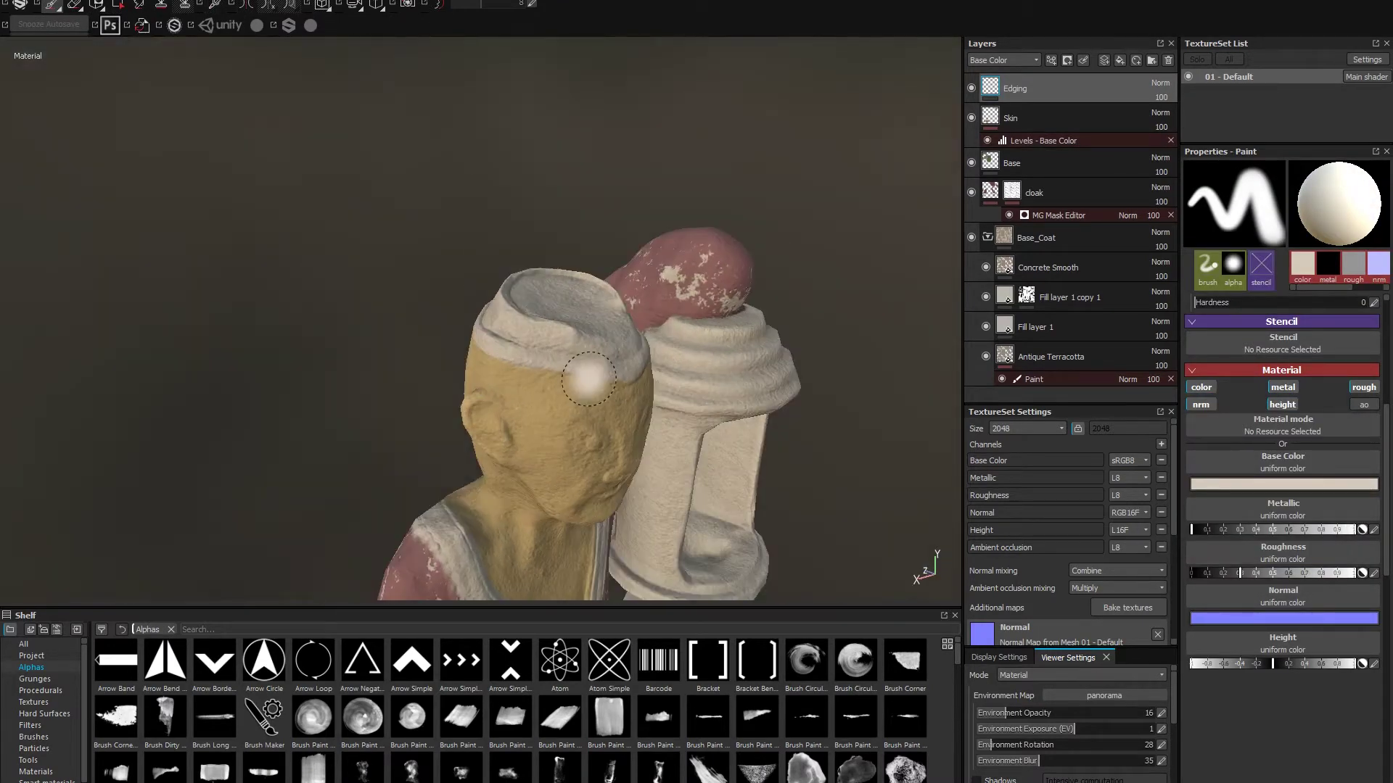
drag(514, 326, 573, 343)
- Sample a light beige from the lantern's cap as the brush's base color
click(1227, 484)
drag(1140, 447, 696, 356)
click(1317, 404)
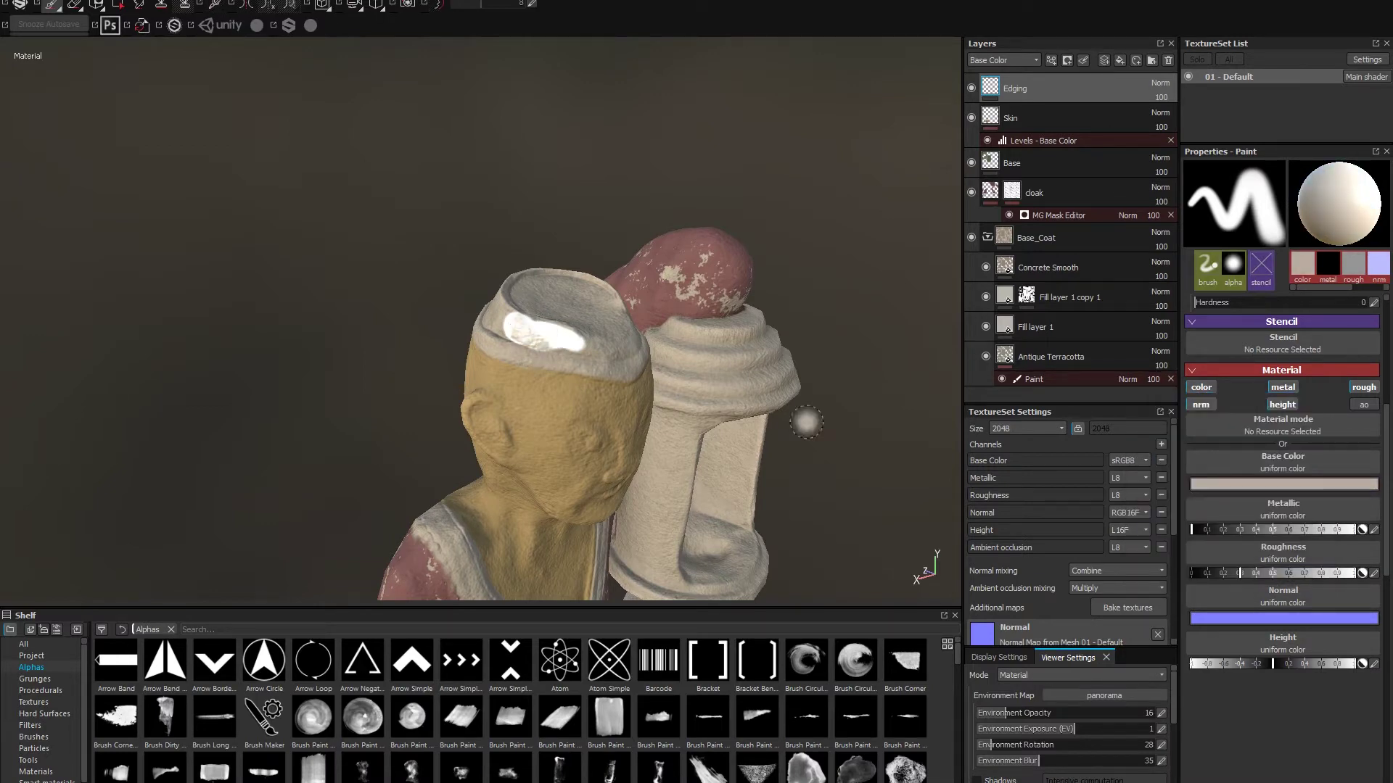
- Raise the brush's roughness to near its maximum and paint the hat's crown and front brim off-white
drag(1240, 573, 1354, 573)
mouse_move(533, 347)
mouse_down()
mouse_move(568, 347)
mouse_move(580, 366)
mouse_move(548, 403)
mouse_up()
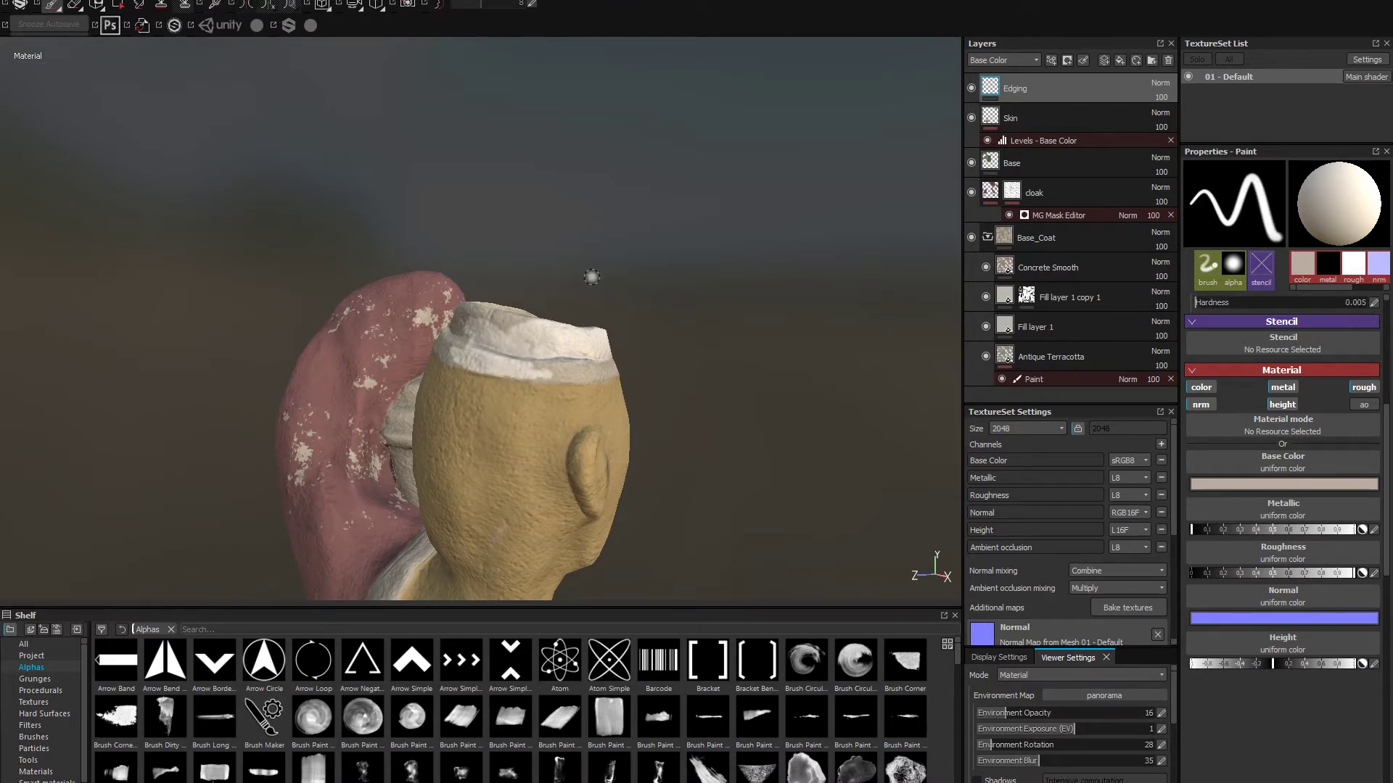
alt+drag(545, 368, 613, 334)
alt+drag(573, 312, 521, 391)
mouse_move(522, 395)
ctrl+right_down()
mouse_move(571, 357)
mouse_move(507, 355)
ctrl+right_up()
mouse_move(549, 303)
mouse_down()
mouse_move(489, 283)
mouse_move(533, 277)
mouse_move(495, 274)
mouse_move(545, 296)
mouse_up()
alt+drag(564, 385, 545, 335)
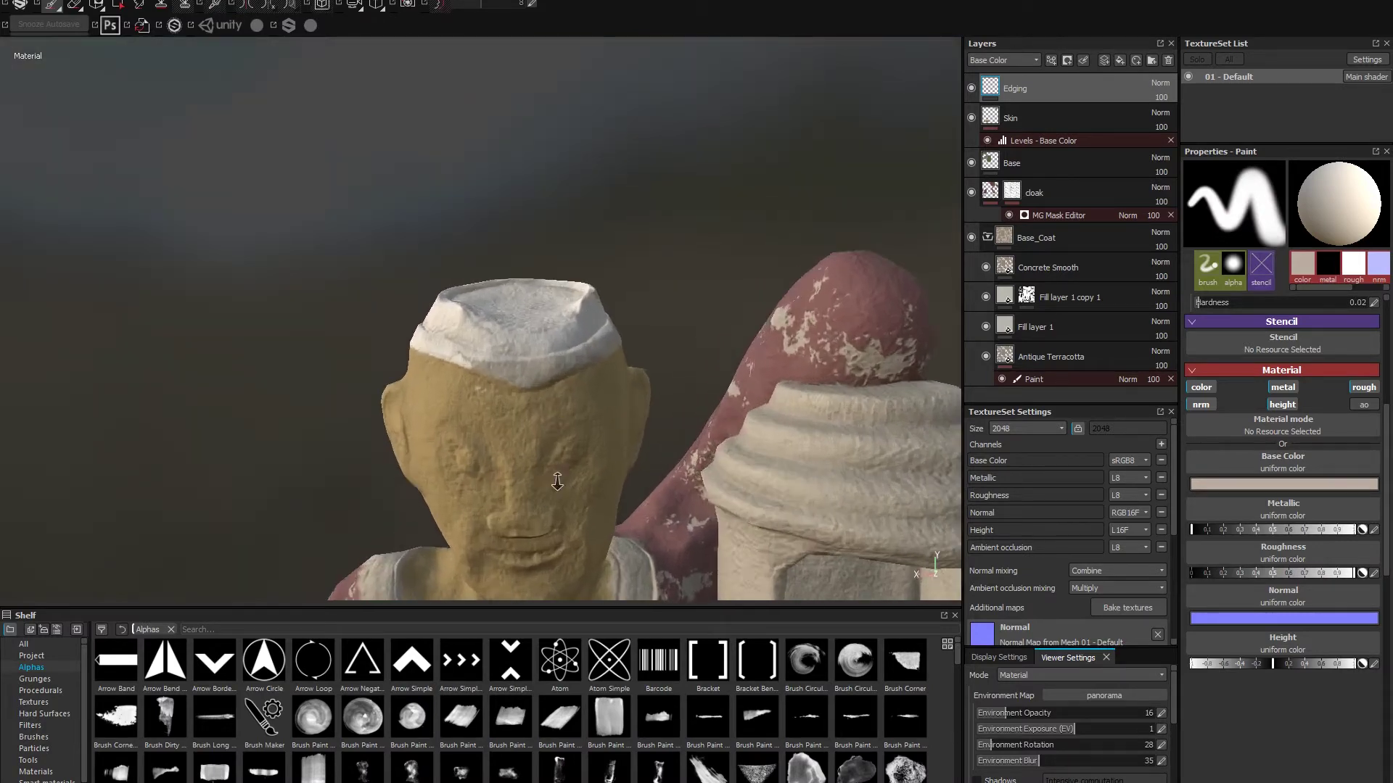
alt+right_drag(546, 335, 464, 357)
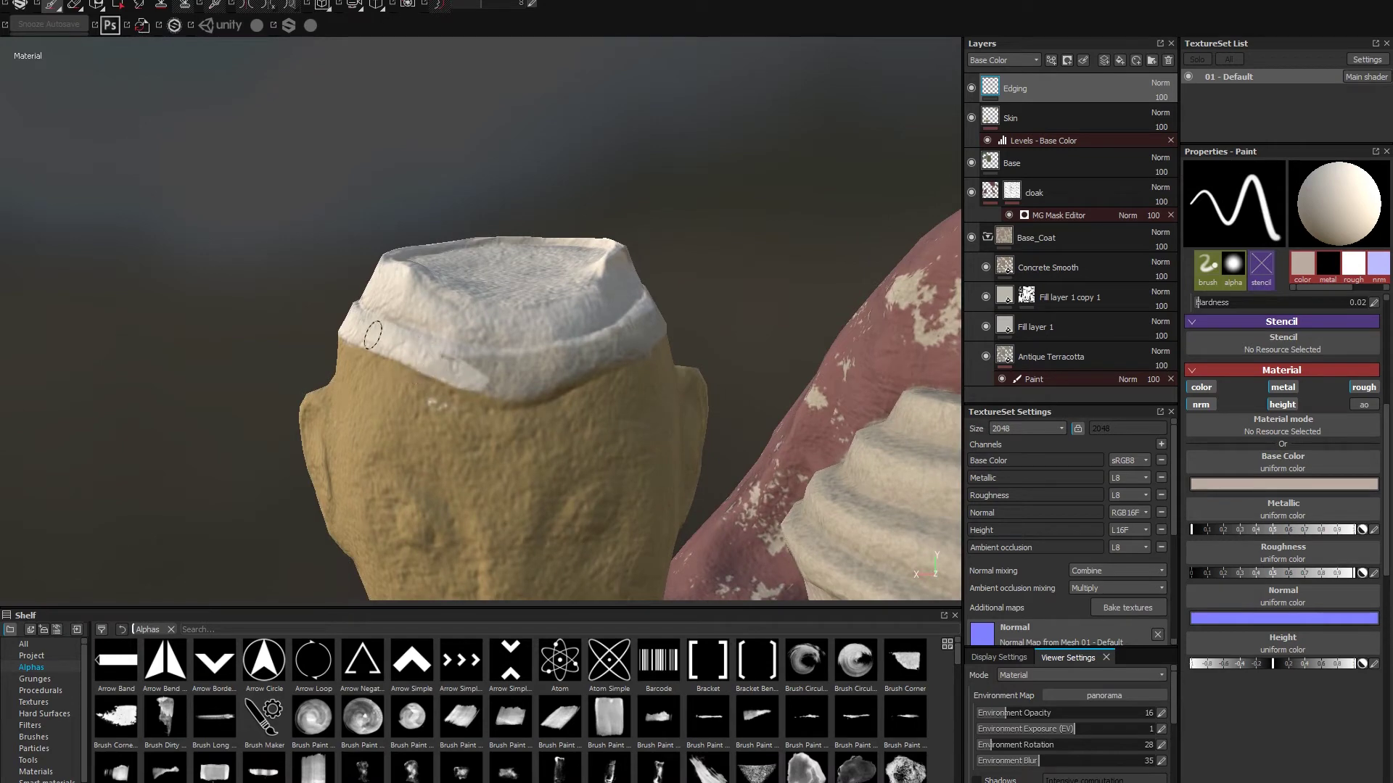
mouse_move(518, 328)
mouse_down()
mouse_move(624, 349)
mouse_move(548, 396)
mouse_up()
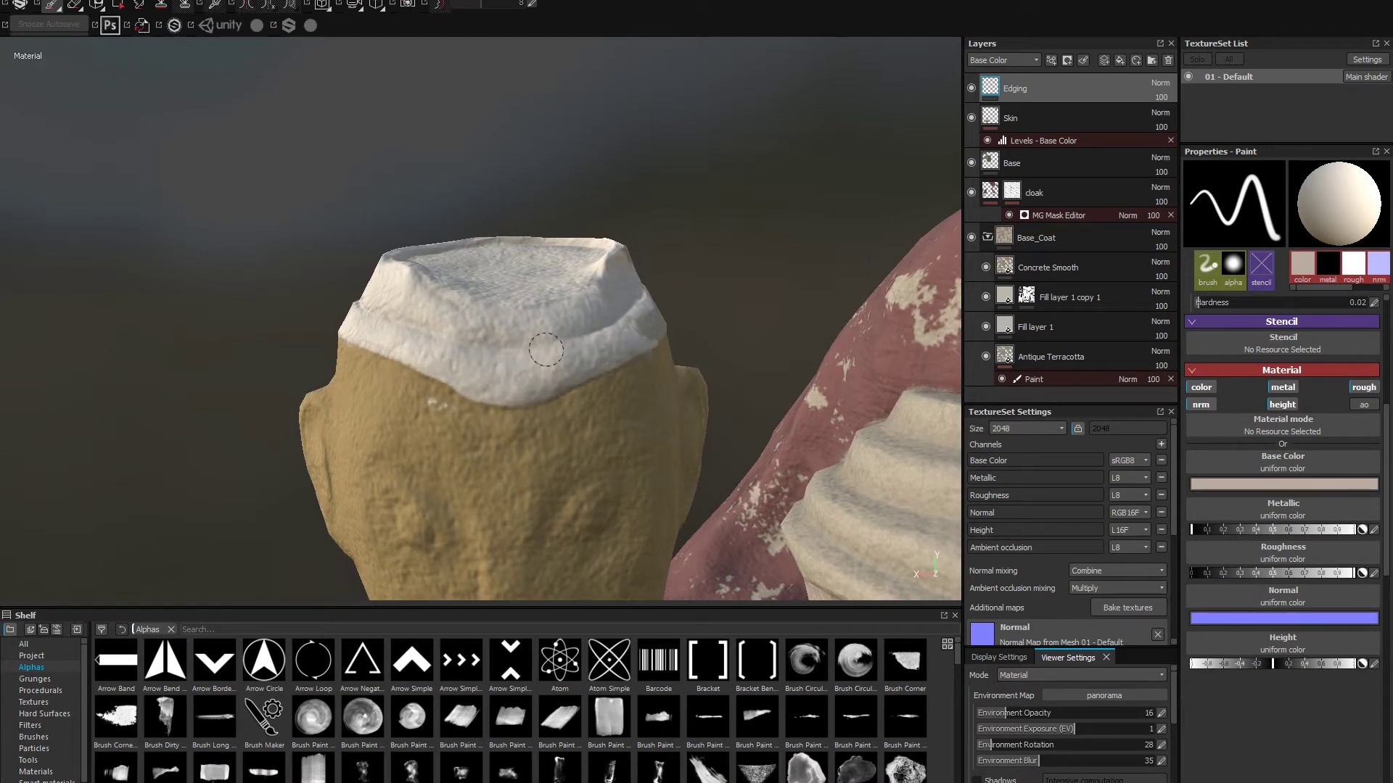
- Paint the sides and back of the hat off-white with the brush hardness raised to 0.745
alt+drag(546, 350, 531, 326)
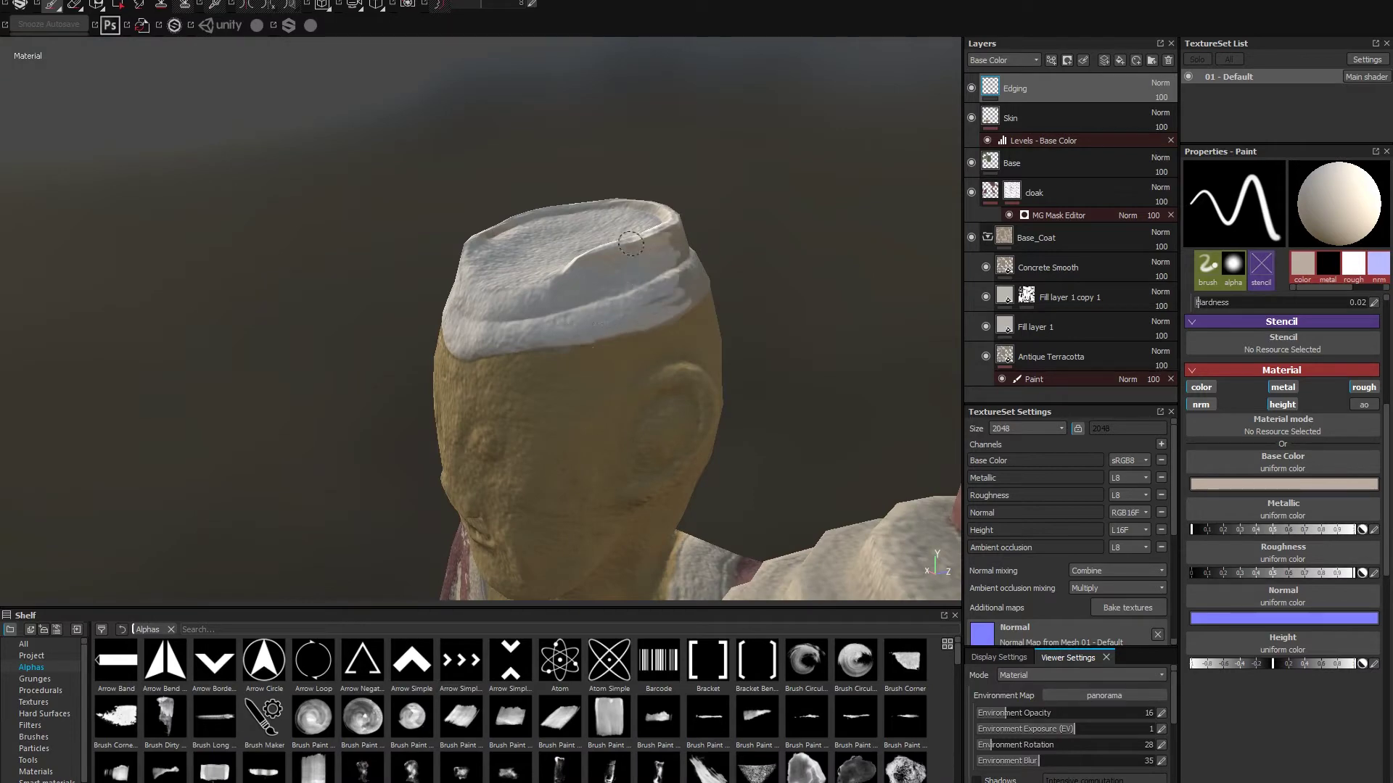
mouse_move(631, 243)
alt+mouse_down()
mouse_move(518, 383)
mouse_move(432, 380)
mouse_move(579, 388)
alt+mouse_up()
ctrl+right_drag(557, 348, 559, 312)
mouse_move(502, 314)
mouse_down()
mouse_move(556, 324)
mouse_move(526, 309)
mouse_move(646, 276)
mouse_move(562, 305)
mouse_up()
mouse_move(617, 219)
alt+mouse_down()
mouse_move(737, 266)
mouse_move(679, 276)
mouse_move(652, 252)
alt+mouse_up()
alt+drag(588, 145, 566, 109)
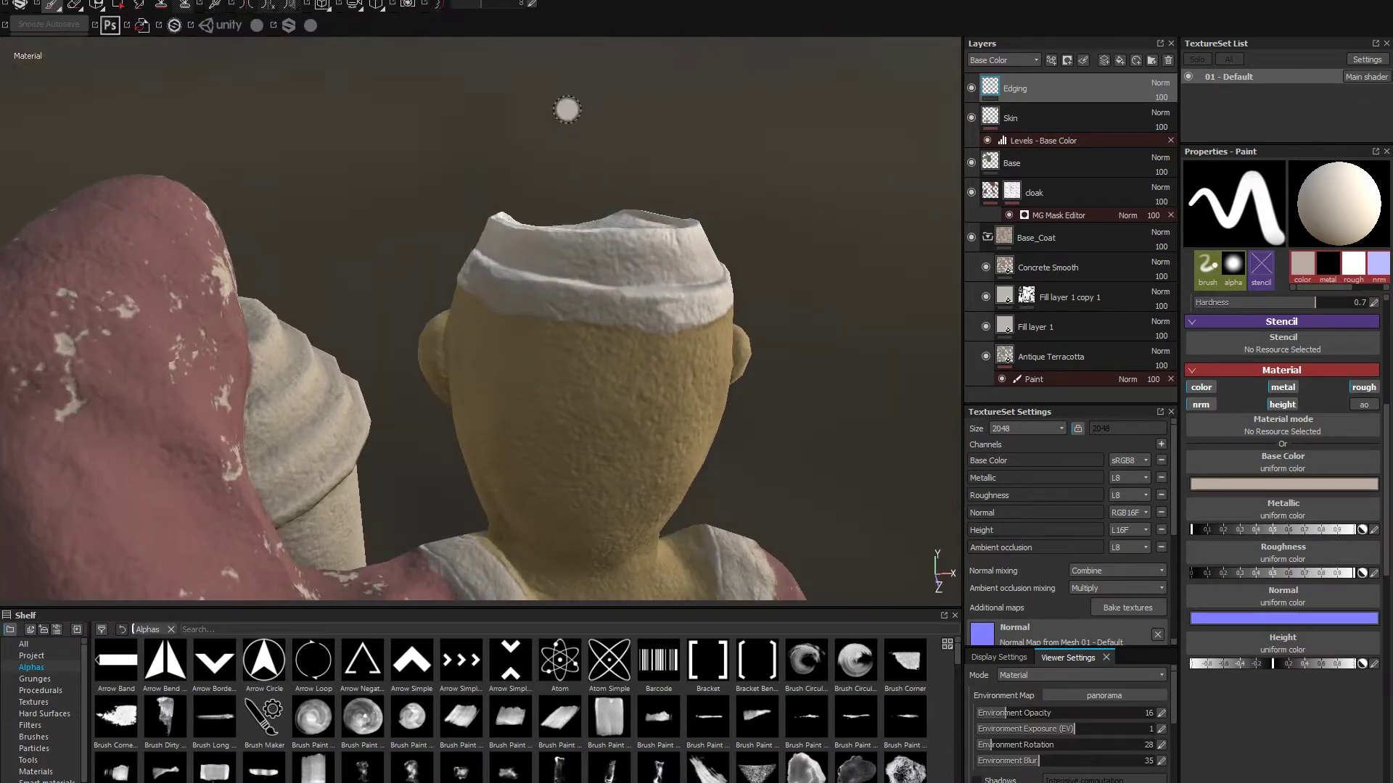
ctrl+right_drag(639, 330, 629, 328)
mouse_move(500, 309)
mouse_down()
mouse_move(696, 306)
mouse_move(557, 298)
mouse_move(385, 336)
mouse_up()
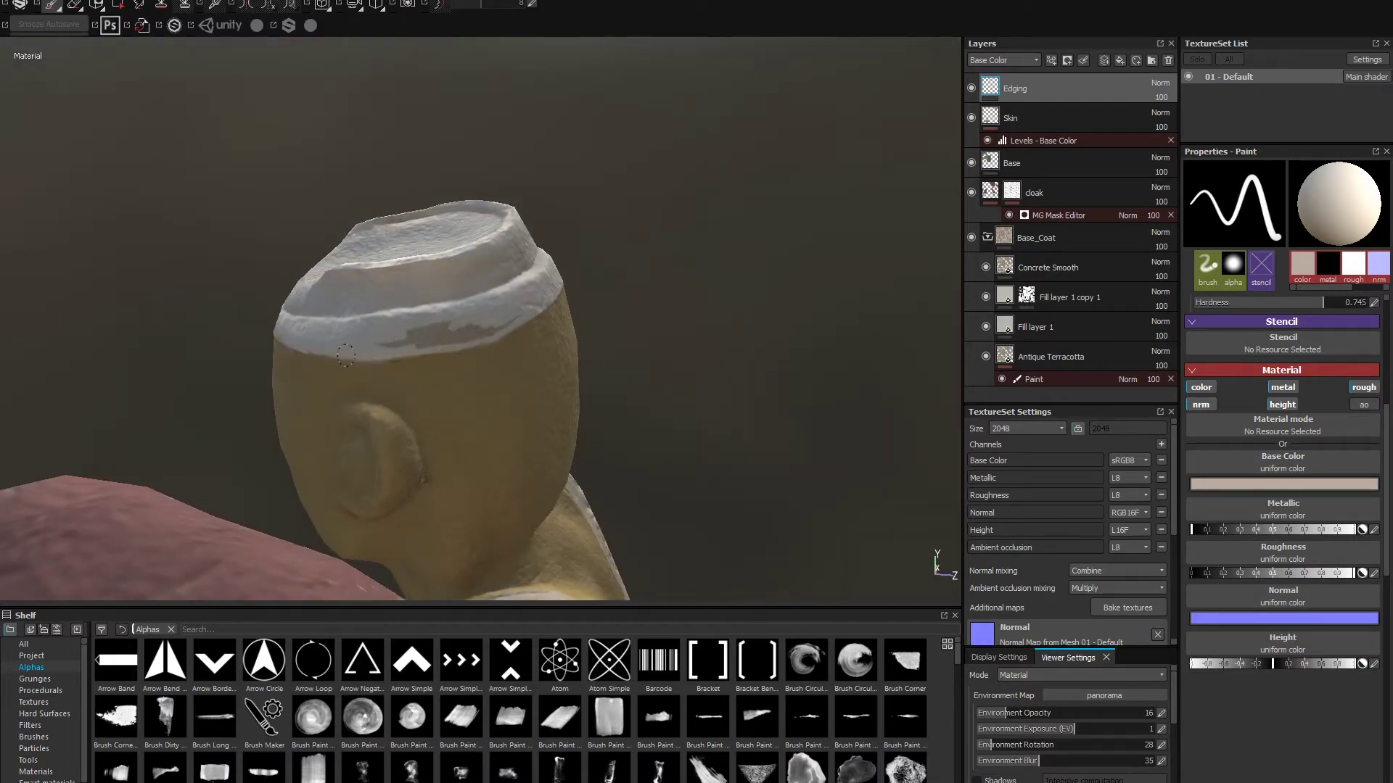
- Paint the cloak's scalloped front collar and the opposite strip beside the chest opening off-white
alt+drag(339, 412, 254, 417)
alt+right_drag(254, 417, 290, 384)
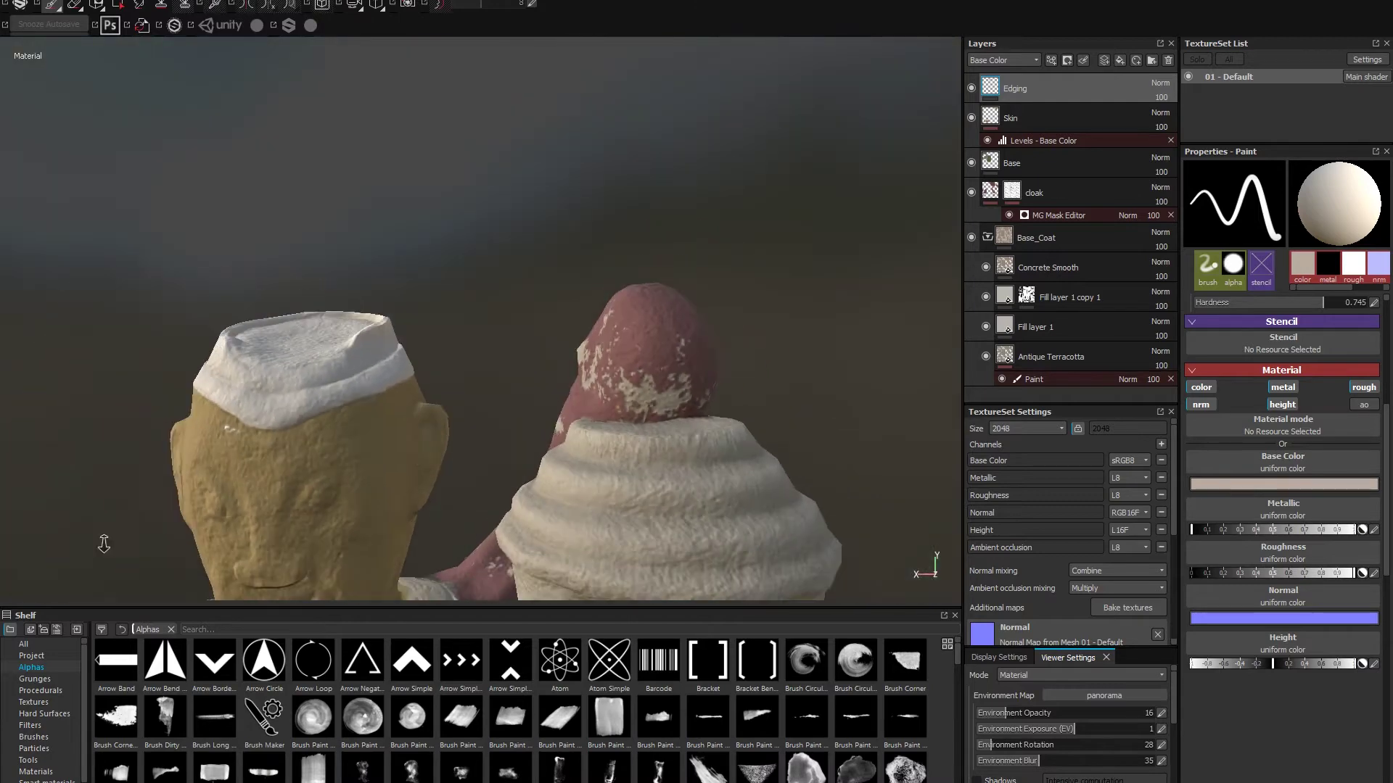
alt+middle_drag(290, 384, 429, 385)
alt+drag(429, 385, 435, 395)
alt+middle_drag(436, 394, 464, 352)
alt+right_drag(465, 352, 658, 336)
ctrl+right_drag(452, 410, 468, 410)
drag(435, 385, 467, 473)
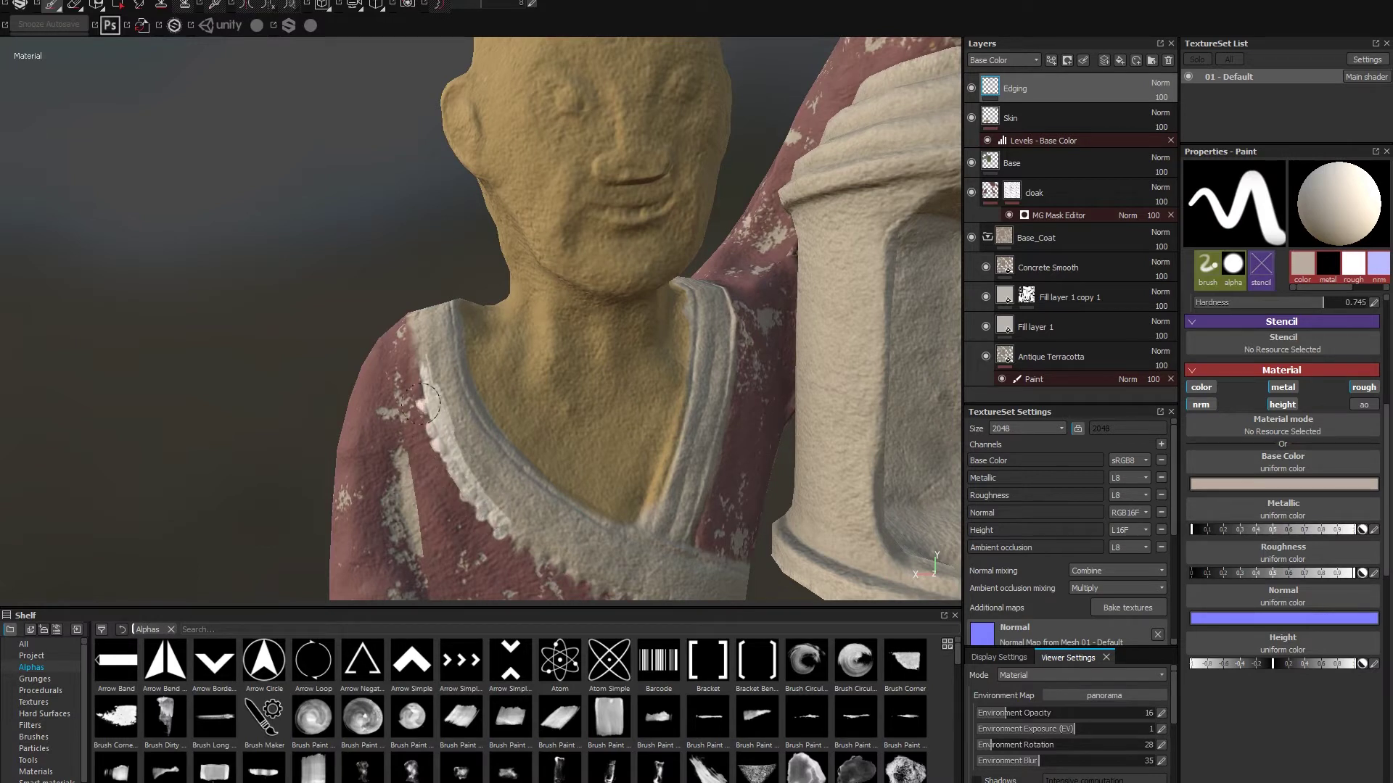
mouse_move(444, 427)
mouse_down()
mouse_move(430, 356)
mouse_move(489, 494)
mouse_move(527, 538)
mouse_move(480, 455)
mouse_up()
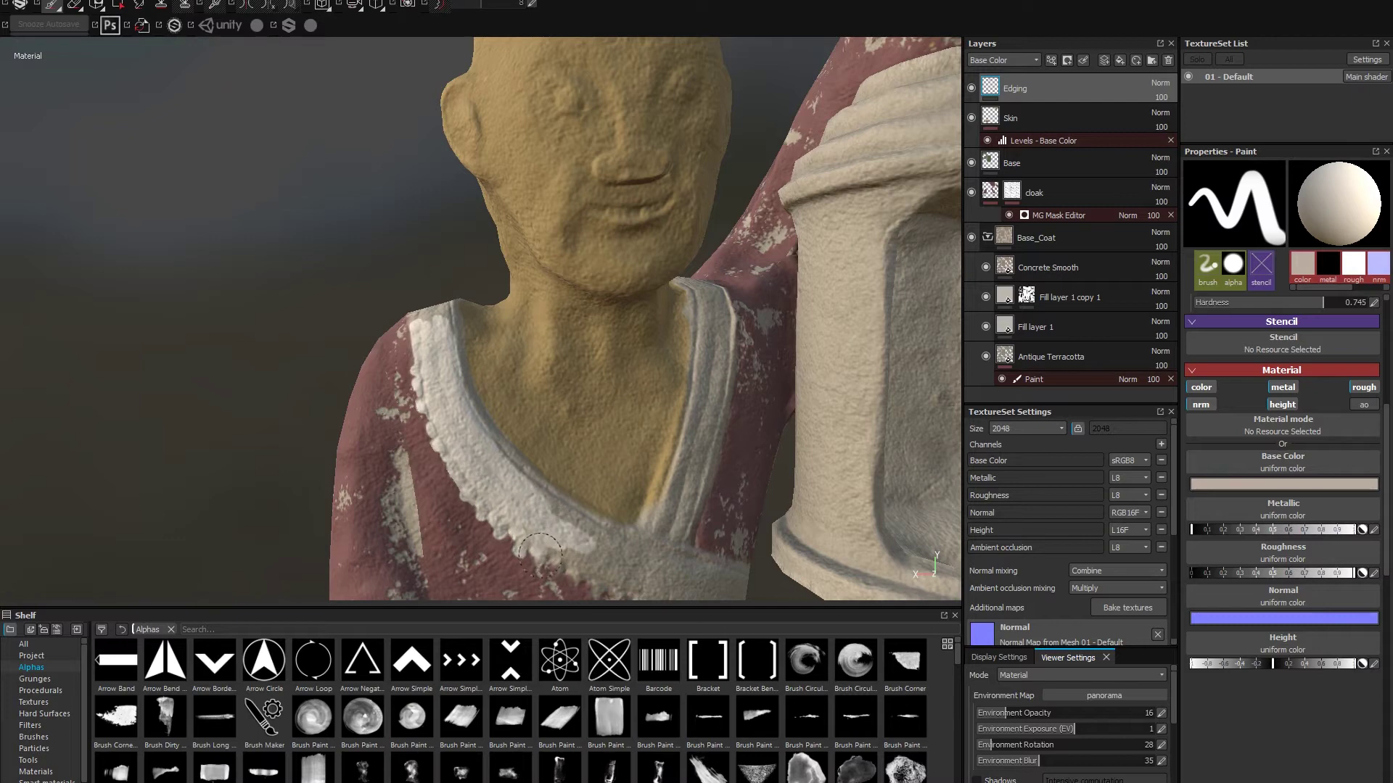
drag(597, 557, 658, 498)
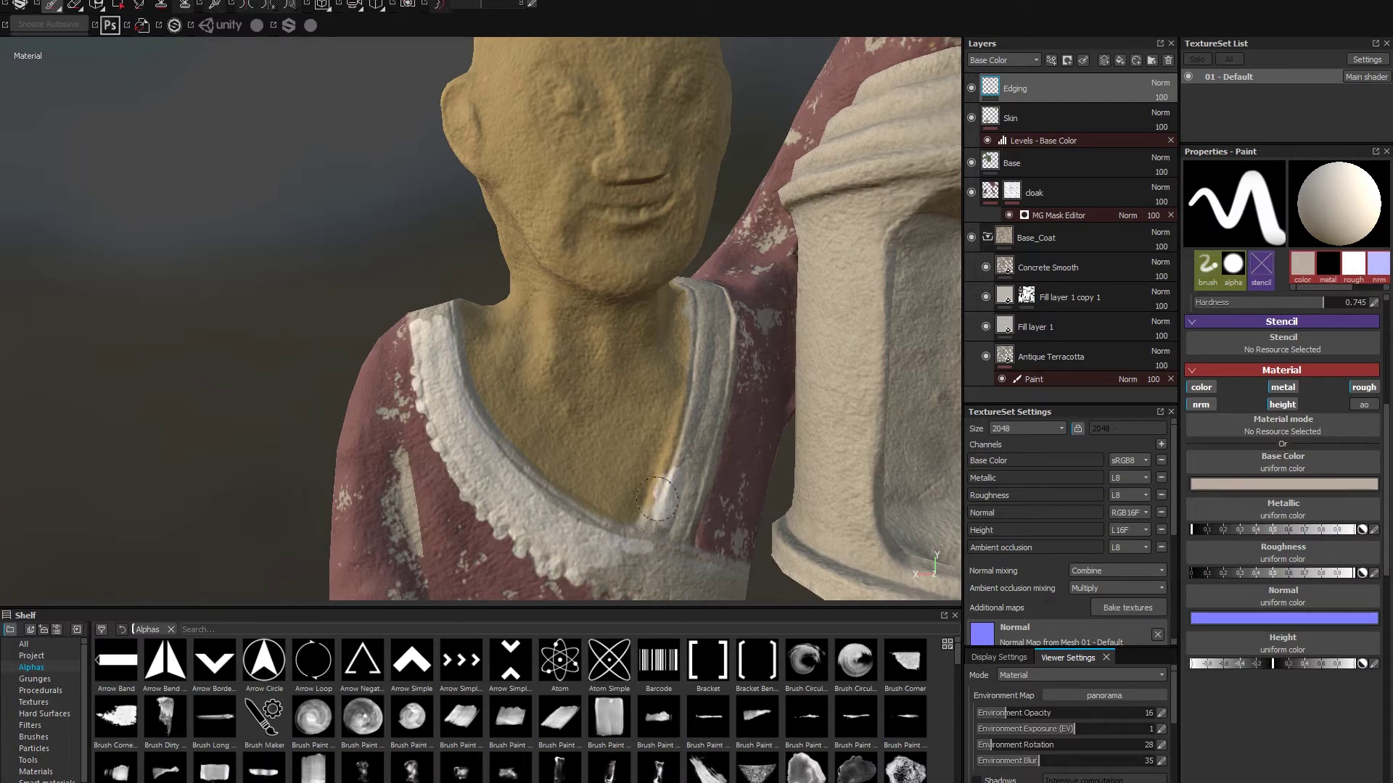
mouse_move(700, 308)
mouse_down()
mouse_move(664, 552)
mouse_move(675, 508)
mouse_up()
- Paint the scalloped collar off-white over the shoulder and diagonally down the statue's back
mouse_move(682, 537)
alt+mouse_down()
mouse_move(689, 551)
mouse_move(559, 577)
mouse_move(408, 485)
mouse_move(443, 475)
alt+mouse_up()
click(429, 452)
mouse_move(479, 439)
mouse_down()
mouse_move(420, 457)
mouse_move(468, 431)
mouse_move(750, 468)
mouse_up()
drag(392, 540, 428, 498)
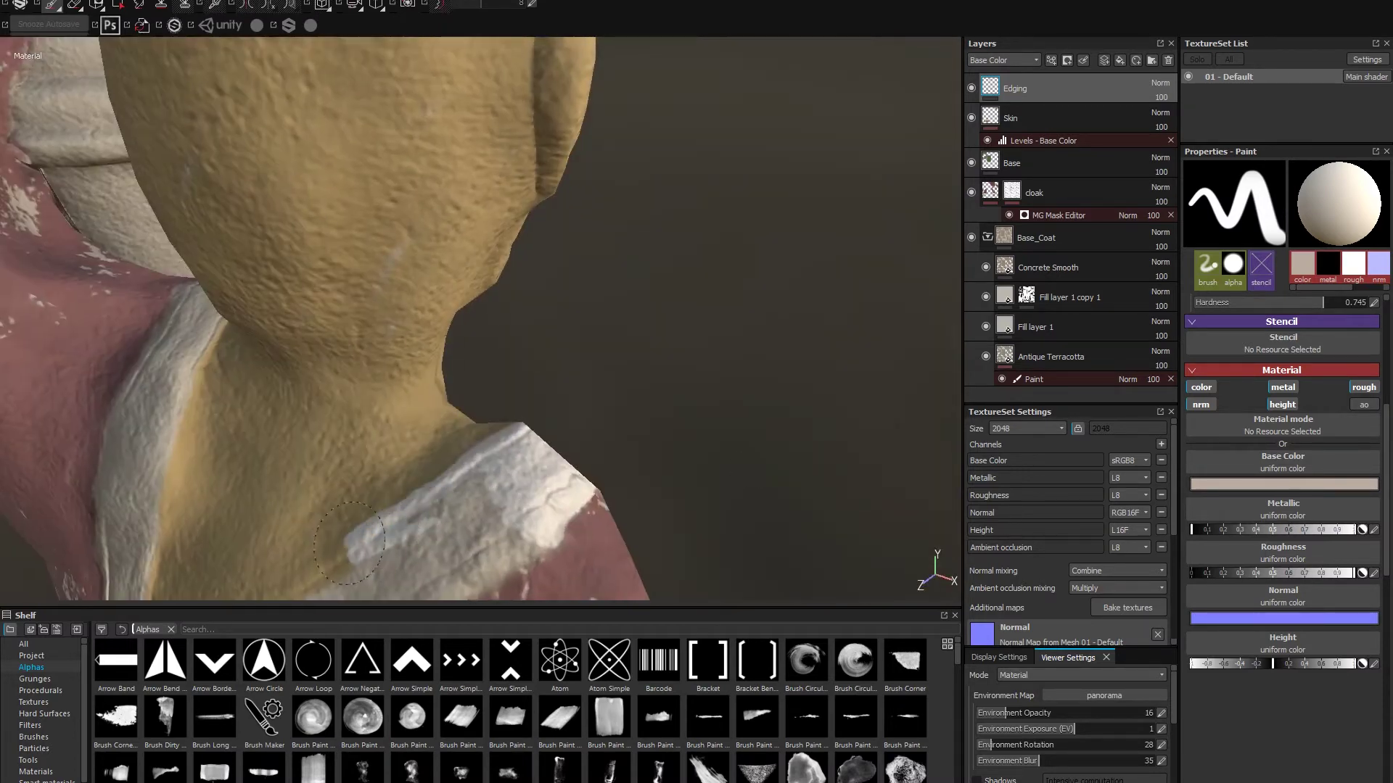
drag(350, 543, 322, 564)
mouse_move(493, 468)
alt+mouse_down()
mouse_move(435, 482)
mouse_move(414, 458)
alt+mouse_up()
alt+middle_drag(276, 443, 364, 211)
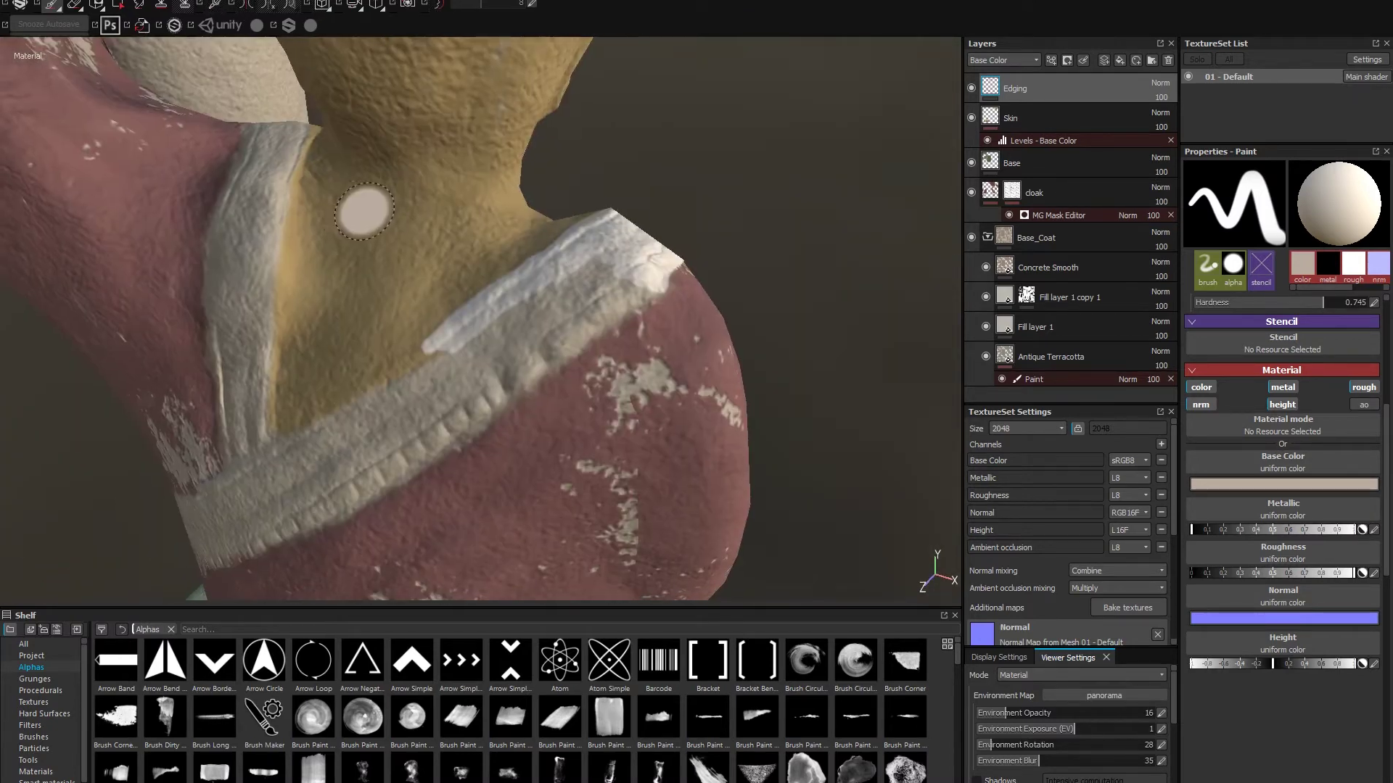
mouse_move(428, 362)
mouse_down()
mouse_move(351, 416)
mouse_move(406, 377)
mouse_move(462, 387)
mouse_move(424, 419)
mouse_move(364, 439)
mouse_up()
drag(544, 353, 649, 278)
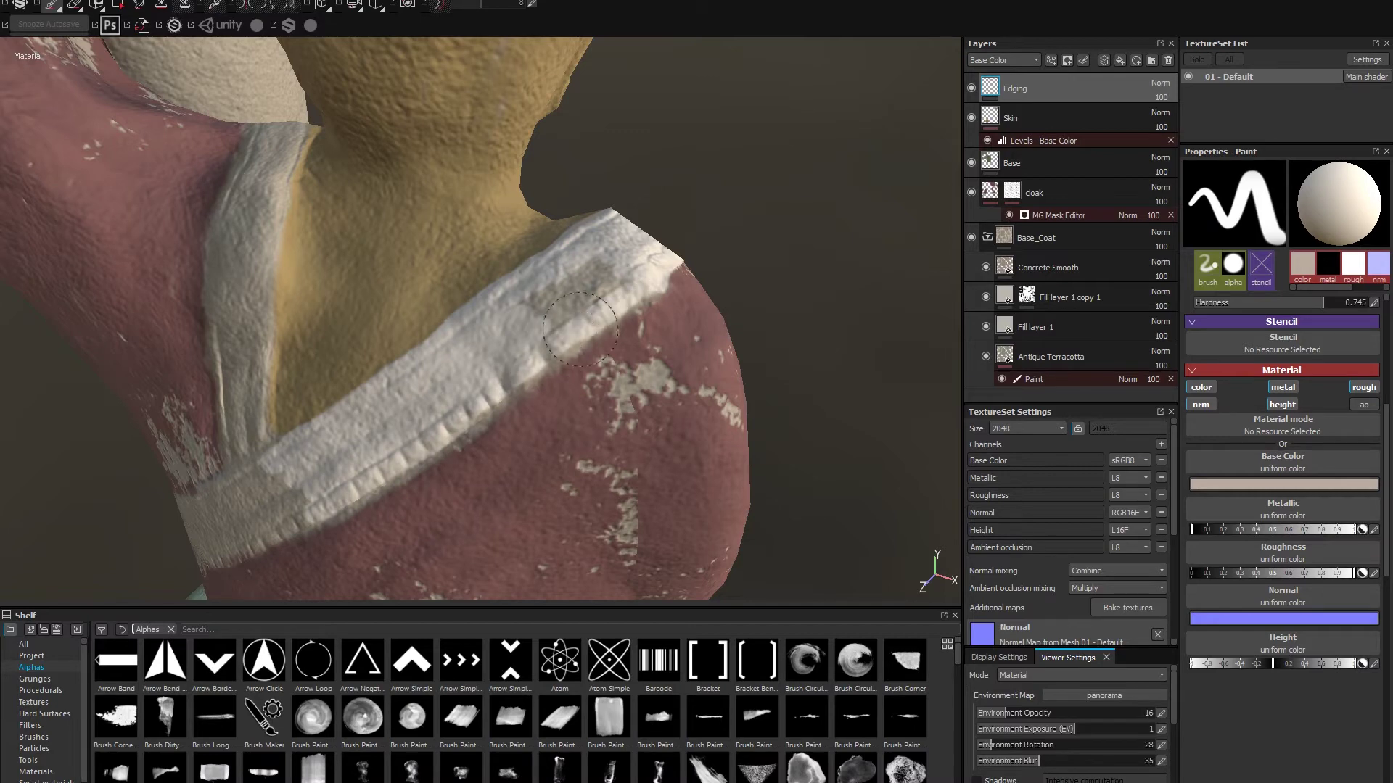
mouse_move(406, 443)
mouse_down()
mouse_move(546, 329)
mouse_move(491, 323)
mouse_move(603, 309)
mouse_up()
mouse_move(334, 484)
alt+mouse_down()
mouse_move(385, 423)
mouse_move(435, 311)
alt+mouse_up()
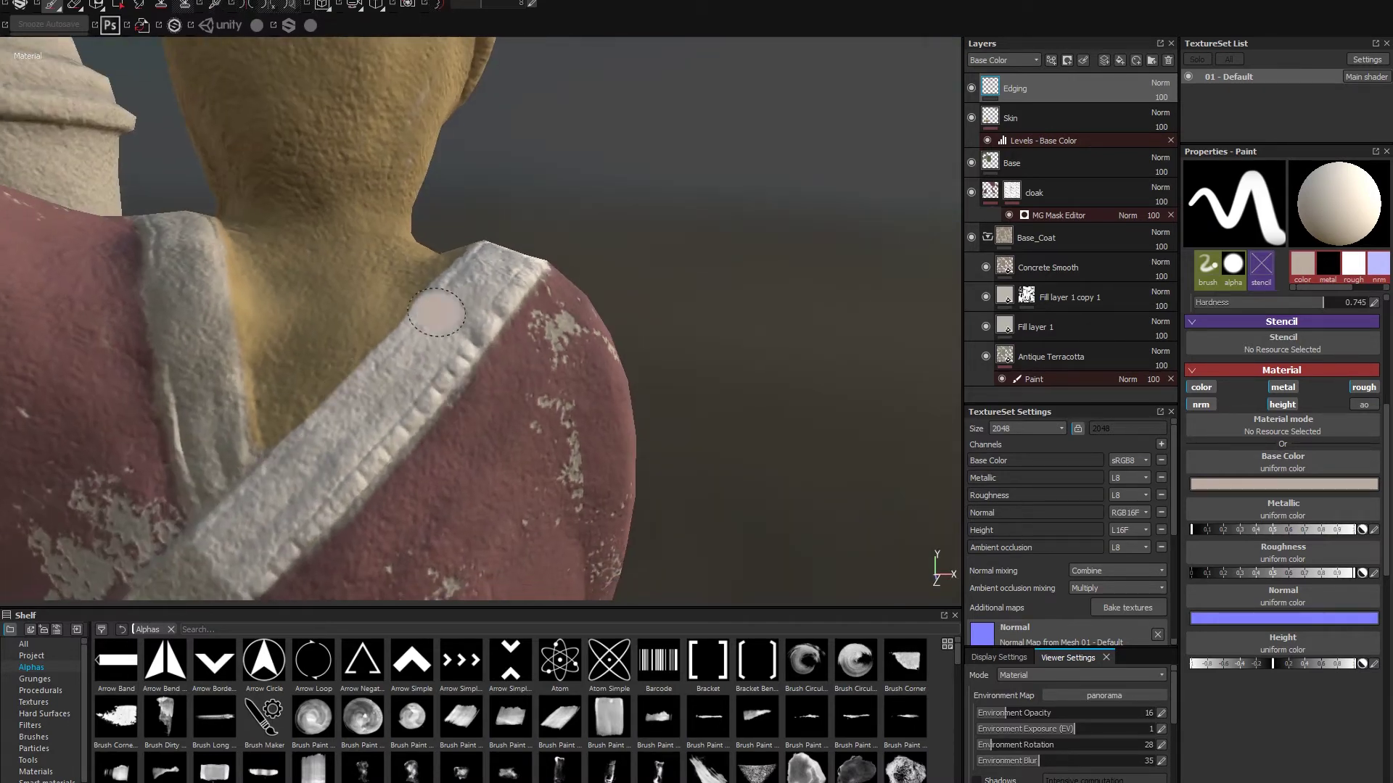
- Paint the collar strip on the lantern side off-white, from the back over the shoulder to the front
alt+drag(265, 429, 385, 388)
right_click(324, 333)
right_click(294, 350)
mouse_move(299, 340)
mouse_down()
mouse_move(269, 367)
mouse_move(287, 475)
mouse_move(262, 340)
mouse_move(307, 404)
mouse_up()
alt+drag(348, 349, 725, 309)
mouse_move(229, 404)
alt+mouse_down()
mouse_move(260, 361)
mouse_move(163, 466)
alt+mouse_up()
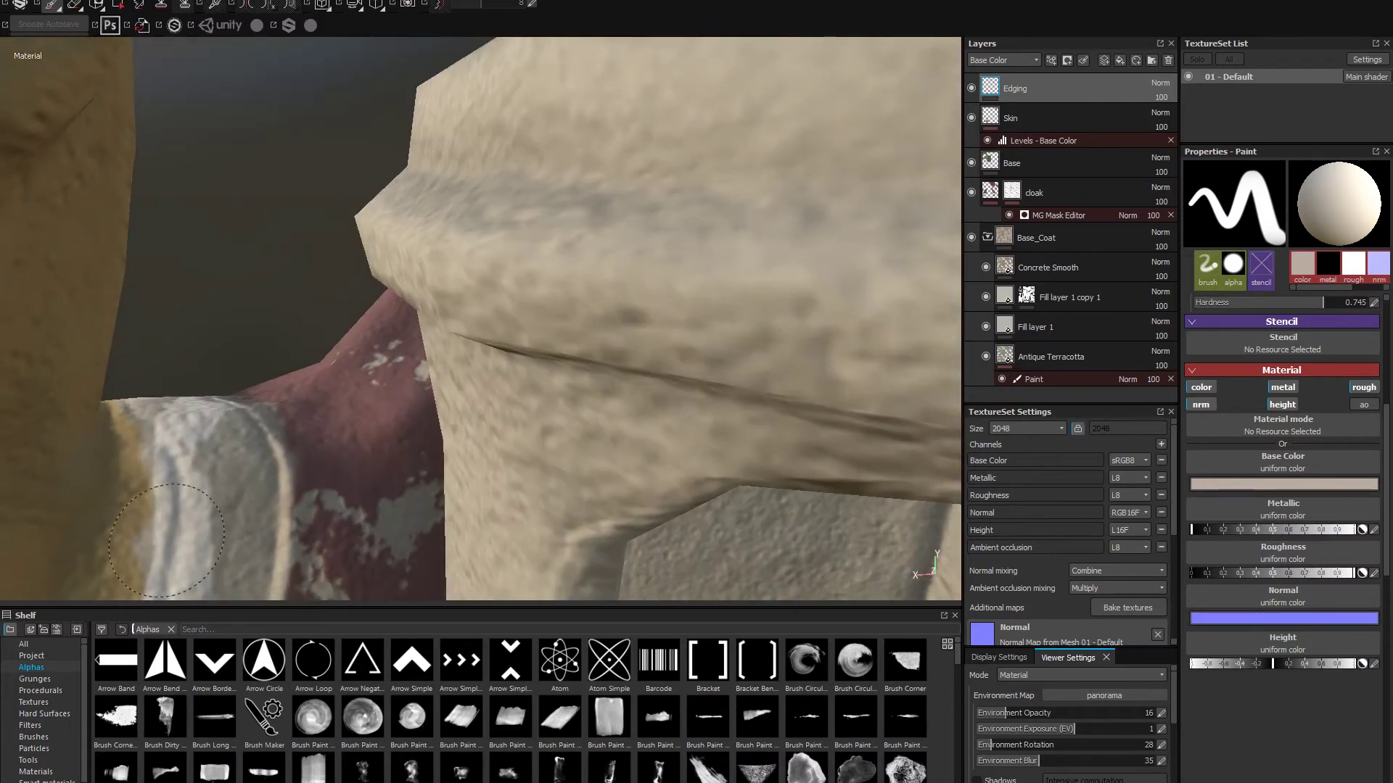
mouse_move(167, 541)
mouse_down()
mouse_move(148, 425)
mouse_move(207, 439)
mouse_move(278, 586)
mouse_move(221, 470)
mouse_move(395, 526)
mouse_move(466, 203)
mouse_move(514, 231)
mouse_move(450, 470)
mouse_move(376, 564)
mouse_up()
alt+middle_drag(348, 398, 432, 273)
mouse_move(428, 464)
mouse_down()
mouse_move(475, 434)
mouse_move(465, 395)
mouse_up()
- Erase the off-white overspill on the neck beside the lantern-side collar, ending with a smaller brush at 0.875 hardness
alt+drag(466, 255, 529, 234)
key(e)
key(1)
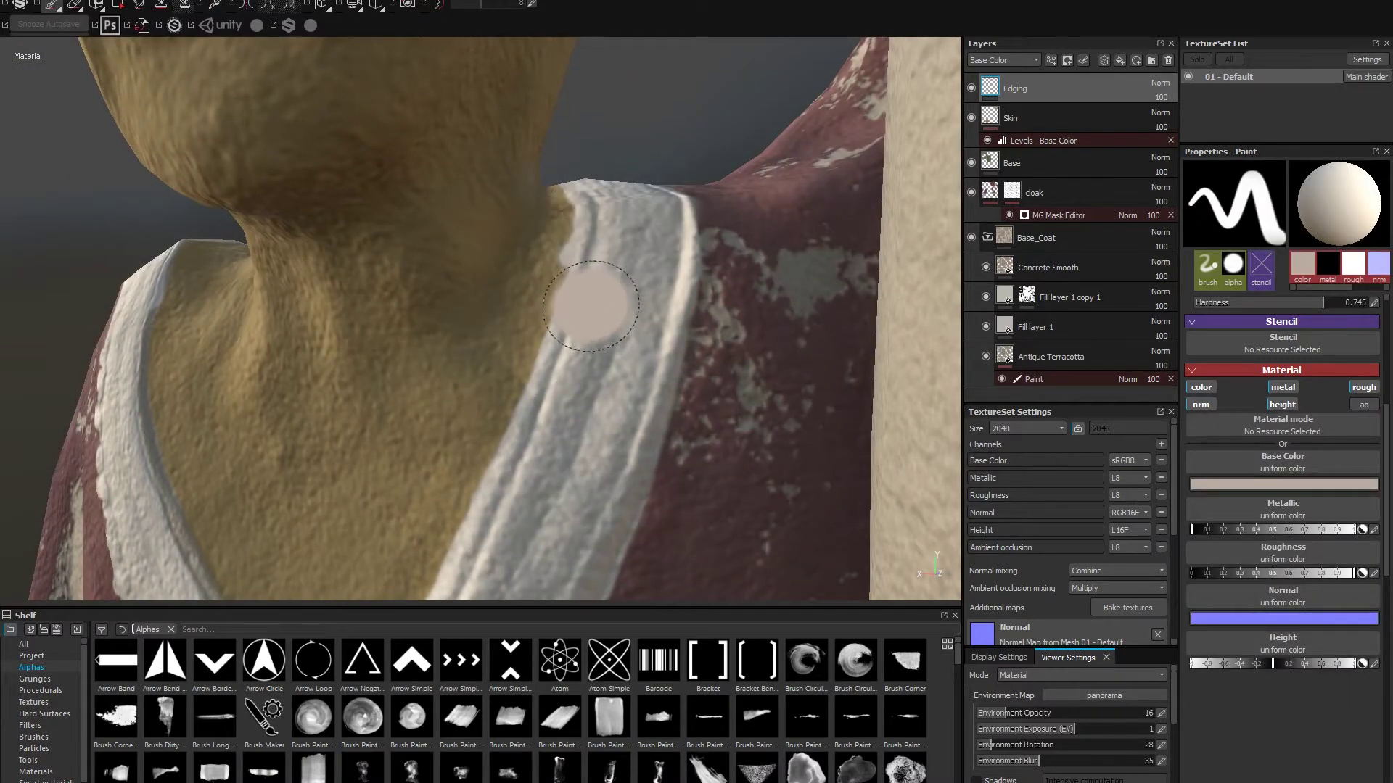
ctrl+right_drag(591, 302, 552, 301)
key(2)
mouse_move(540, 246)
ctrl+right_down()
mouse_move(488, 245)
mouse_move(464, 275)
ctrl+right_up()
click(52, 6)
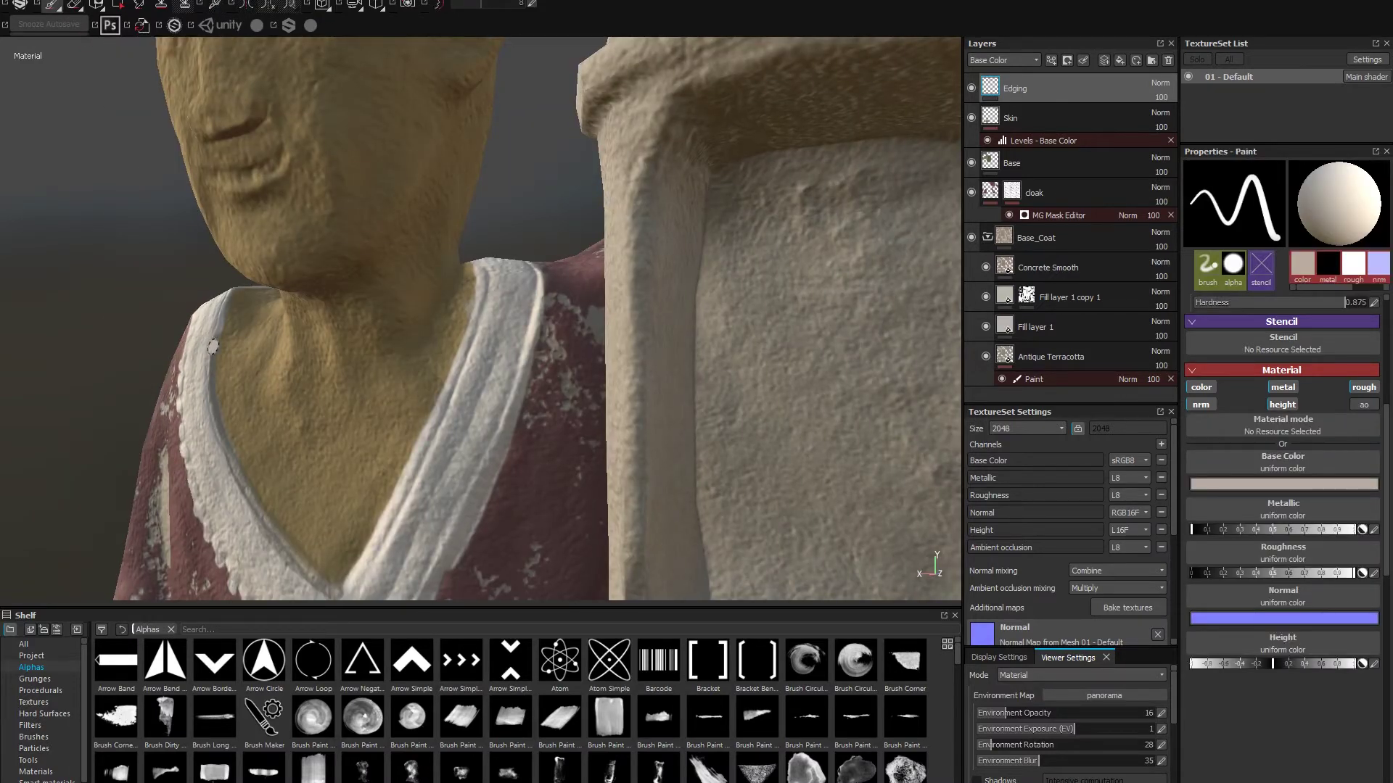
- Touch up the inner rim of the scalloped front collar in off-white with the small brush
alt+right_drag(428, 356, 546, 392)
alt+middle_drag(547, 392, 1037, 504)
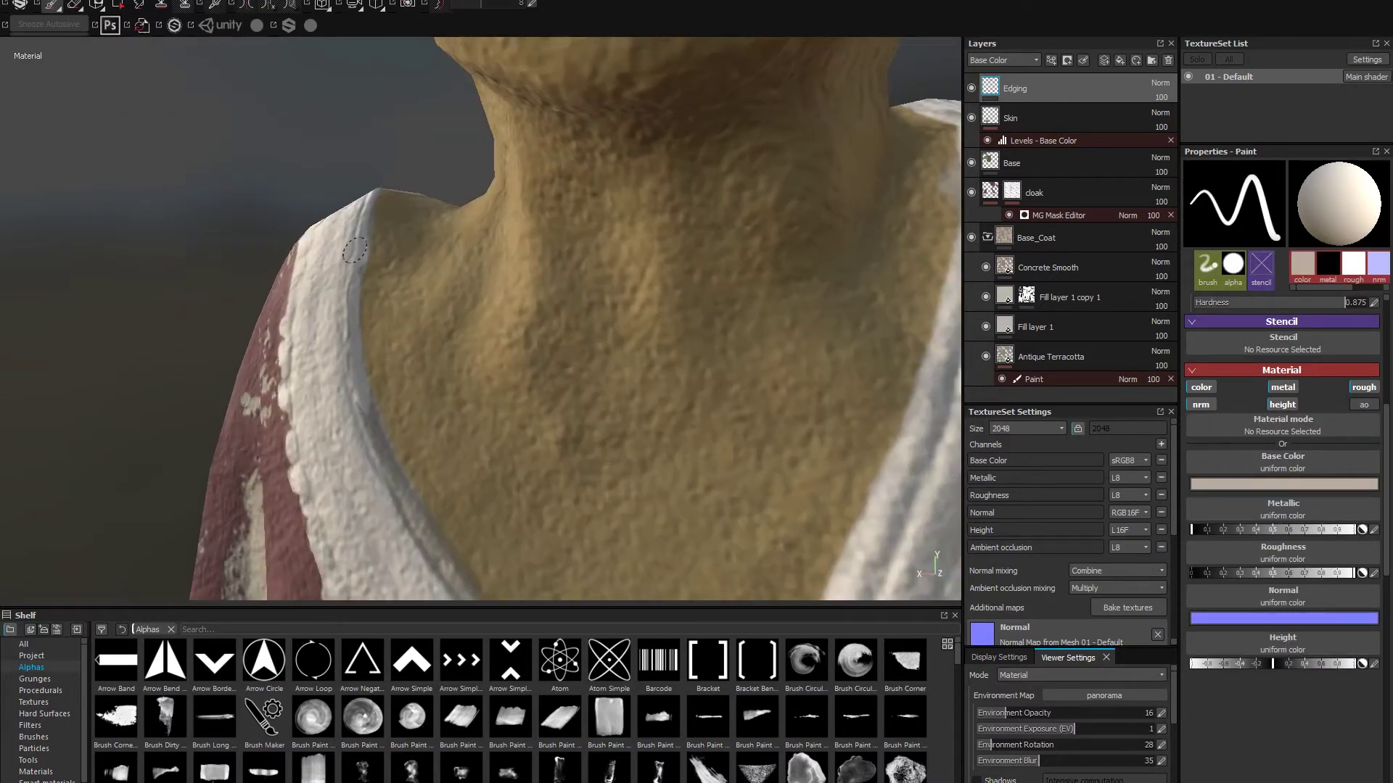
drag(356, 379, 413, 528)
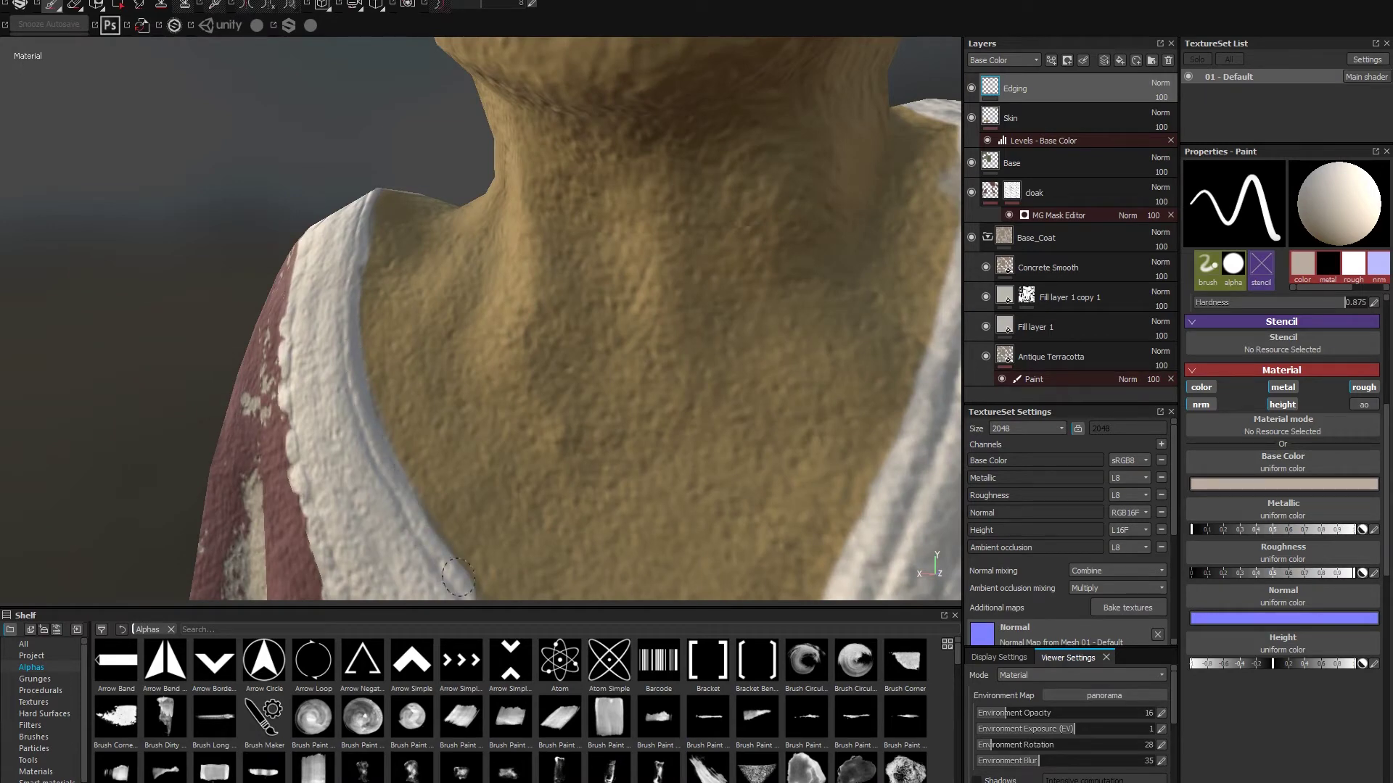
drag(458, 577, 462, 581)
alt+middle_drag(461, 581, 301, 66)
mouse_move(381, 344)
mouse_down()
mouse_move(626, 551)
mouse_move(399, 388)
mouse_up()
- Paint the edging off-white where the two collar halves cross below the chest opening
mouse_move(196, 337)
alt+mouse_down()
mouse_move(270, 396)
mouse_move(784, 510)
alt+mouse_up()
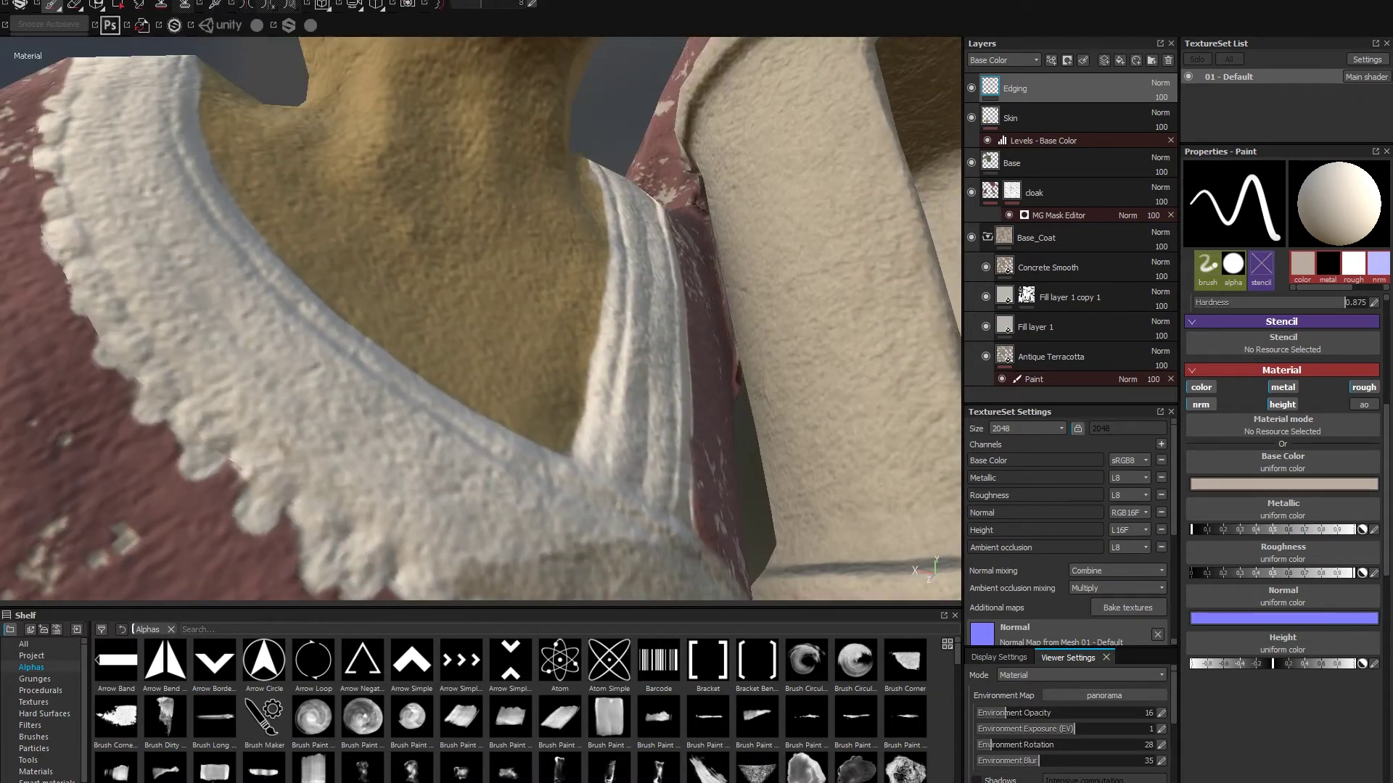
alt+drag(500, 427, 401, 504)
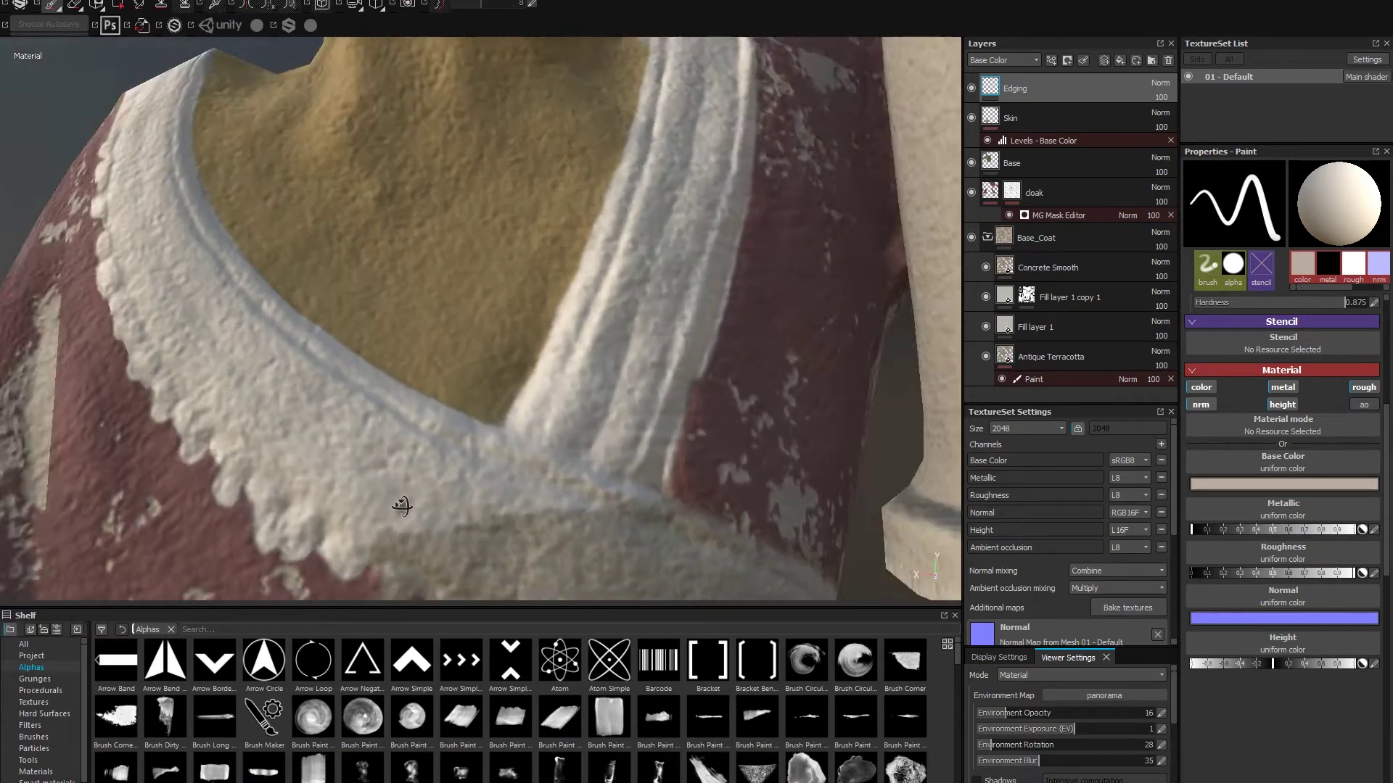
alt+middle_drag(401, 503, 347, 323)
mouse_move(346, 323)
mouse_down()
mouse_move(270, 329)
mouse_move(370, 374)
mouse_move(471, 363)
mouse_move(489, 442)
mouse_move(535, 309)
mouse_move(531, 453)
mouse_move(573, 323)
mouse_up()
alt+drag(168, 517, 148, 520)
alt+right_drag(149, 520, 66, 507)
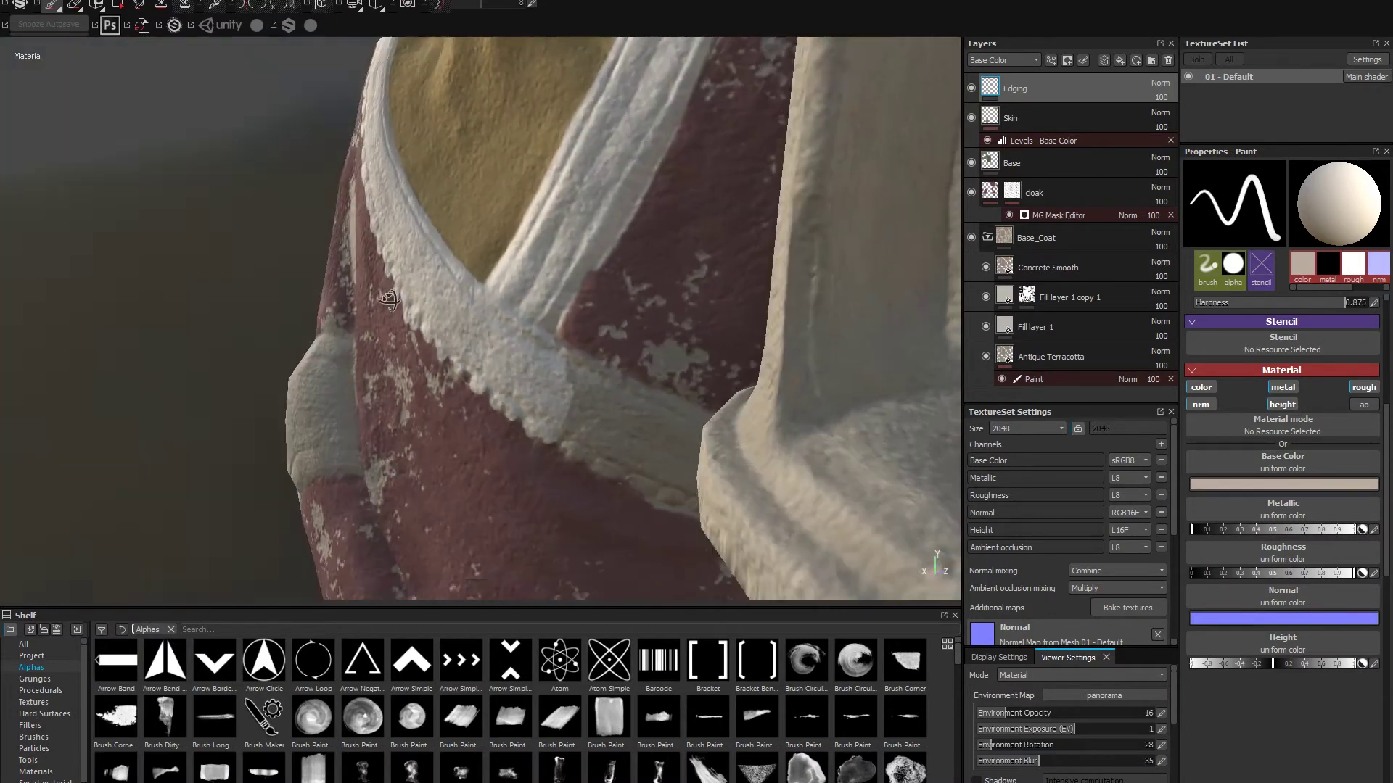
- Enlarge the brush and extend the off-white paint along the scalloped band towards the lantern side
mouse_move(406, 464)
alt+mouse_down()
mouse_move(522, 377)
mouse_move(773, 447)
mouse_move(624, 453)
alt+mouse_up()
ctrl+right_drag(625, 452, 653, 452)
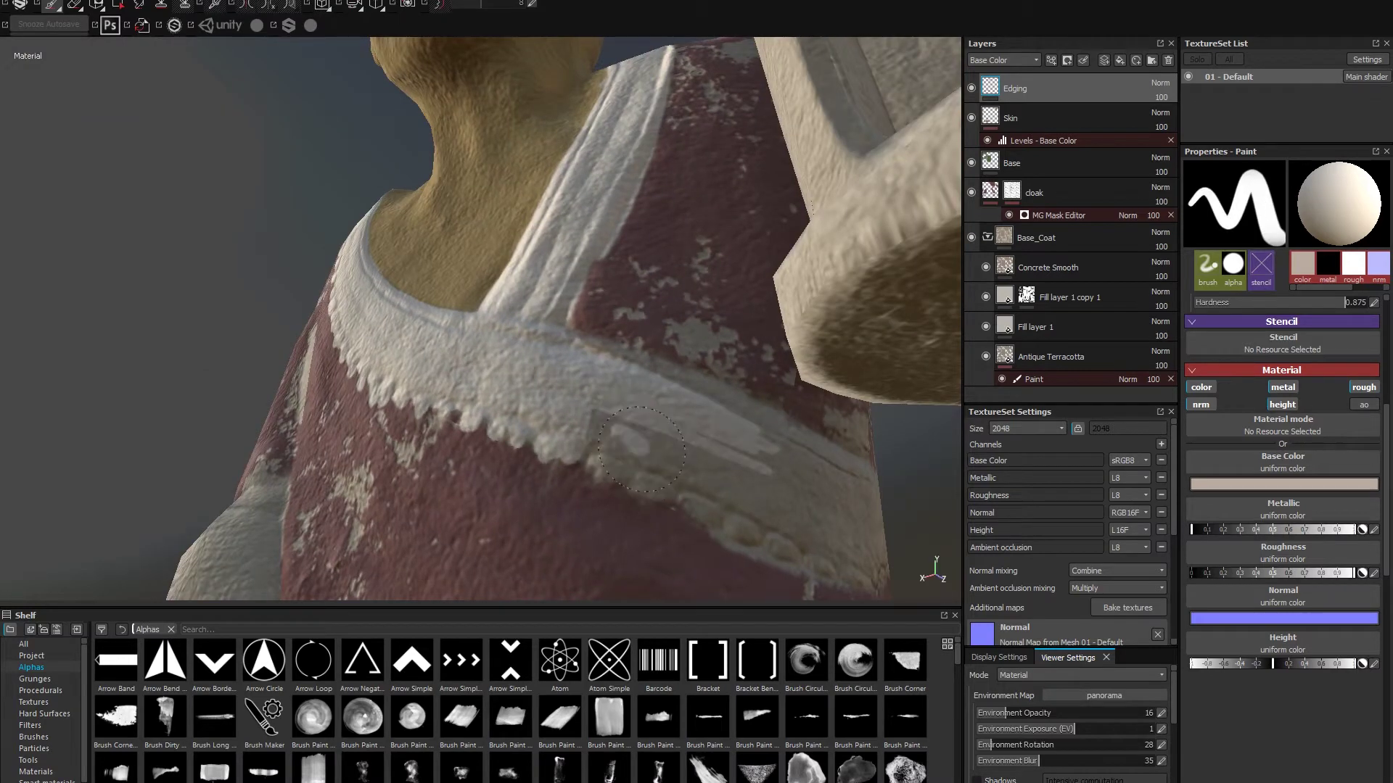
drag(674, 444, 610, 458)
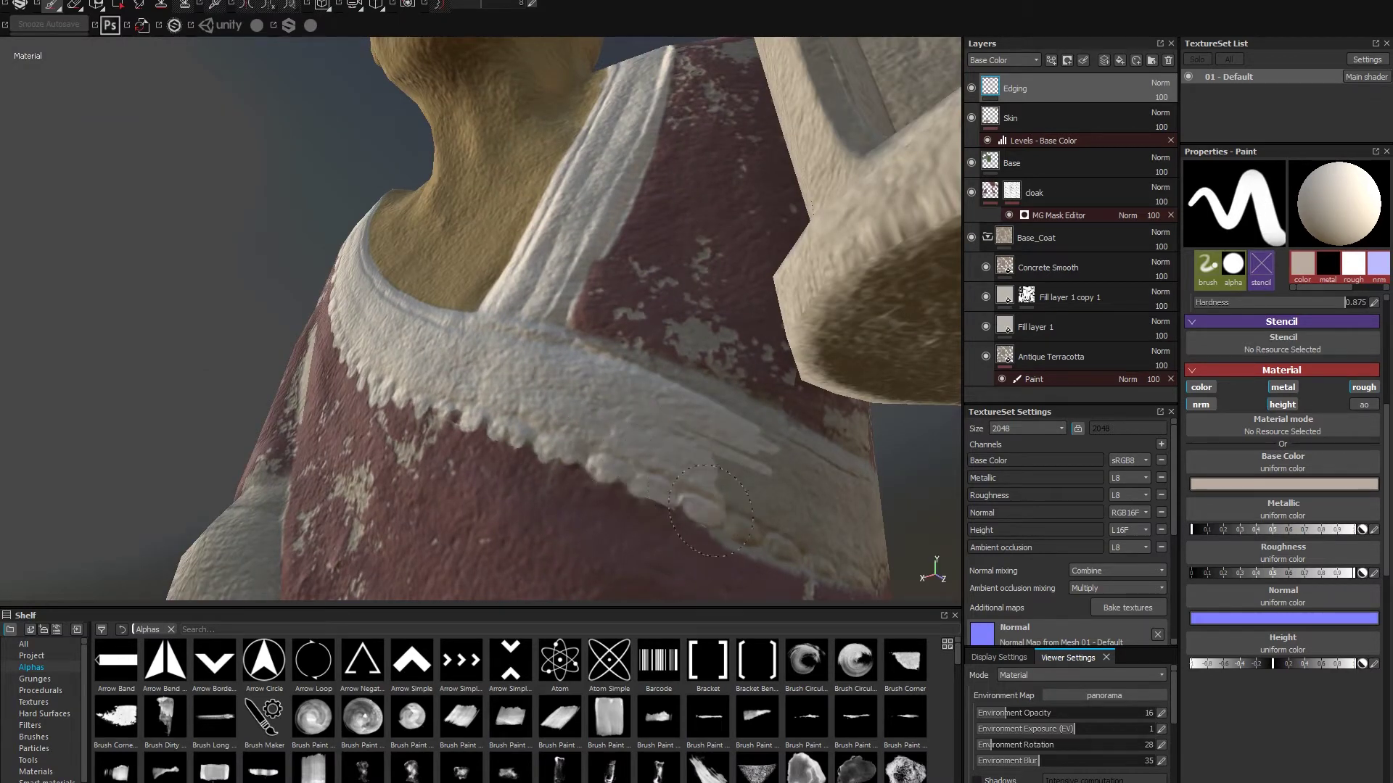
mouse_move(711, 512)
mouse_down()
mouse_move(758, 520)
mouse_move(736, 482)
mouse_up()
- Paint the cloak's edging band off-white behind the lantern and around the statue's side beneath the raised arm
mouse_move(573, 276)
alt+mouse_down()
mouse_move(617, 348)
mouse_move(589, 349)
mouse_move(769, 391)
alt+mouse_up()
mouse_move(686, 451)
alt+mouse_down()
mouse_move(554, 404)
mouse_move(528, 299)
mouse_move(751, 285)
mouse_move(693, 327)
mouse_move(881, 312)
alt+mouse_up()
alt+drag(609, 413, 476, 444)
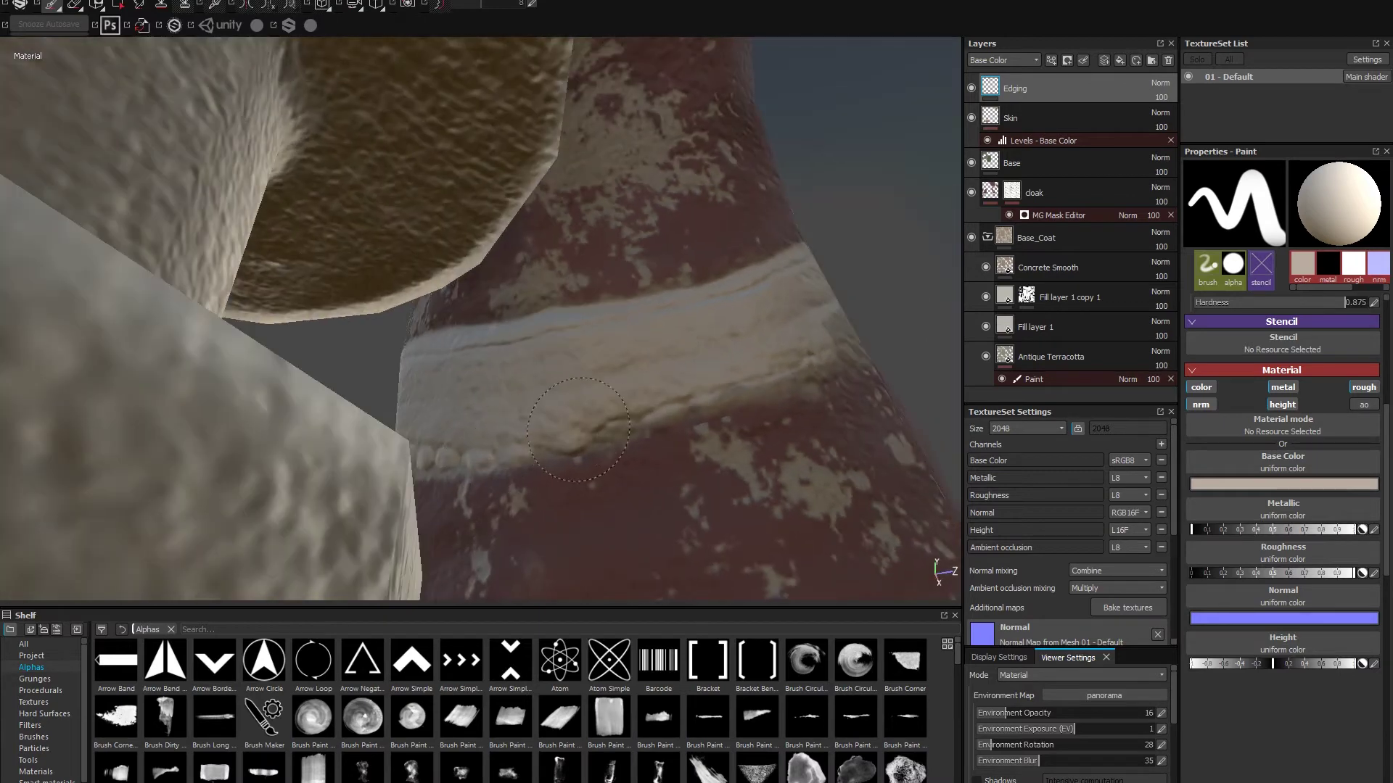
drag(639, 414, 754, 395)
mouse_move(754, 396)
alt+mouse_down()
mouse_move(658, 460)
mouse_move(638, 450)
alt+mouse_up()
mouse_move(787, 370)
mouse_down()
mouse_move(856, 348)
mouse_move(896, 261)
mouse_up()
mouse_move(798, 435)
alt+mouse_down()
mouse_move(565, 513)
mouse_move(581, 435)
alt+mouse_up()
mouse_move(577, 418)
mouse_down()
mouse_move(560, 375)
mouse_move(696, 276)
mouse_move(551, 450)
mouse_move(829, 261)
mouse_move(653, 435)
mouse_move(537, 508)
mouse_up()
mouse_move(537, 508)
alt+mouse_down()
mouse_move(786, 426)
mouse_move(108, 373)
mouse_move(529, 388)
mouse_move(475, 406)
alt+mouse_up()
alt+drag(850, 382, 342, 559)
mouse_move(341, 559)
alt+right_down()
mouse_move(560, 399)
mouse_move(843, 566)
alt+right_up()
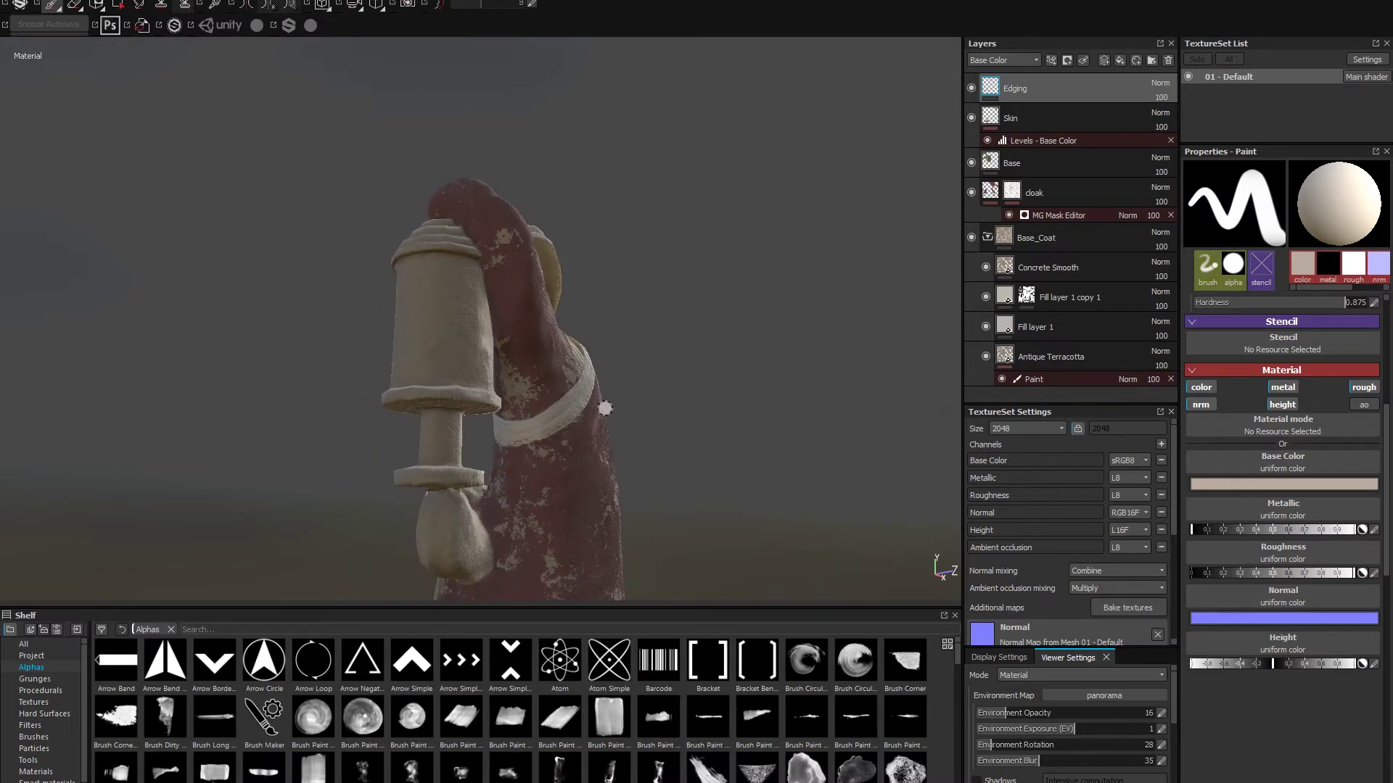
- Fill in the upper end of the lantern-side collar strip on the back with off-white
alt+drag(605, 408, 1215, 430)
alt+right_drag(948, 341, 1231, 434)
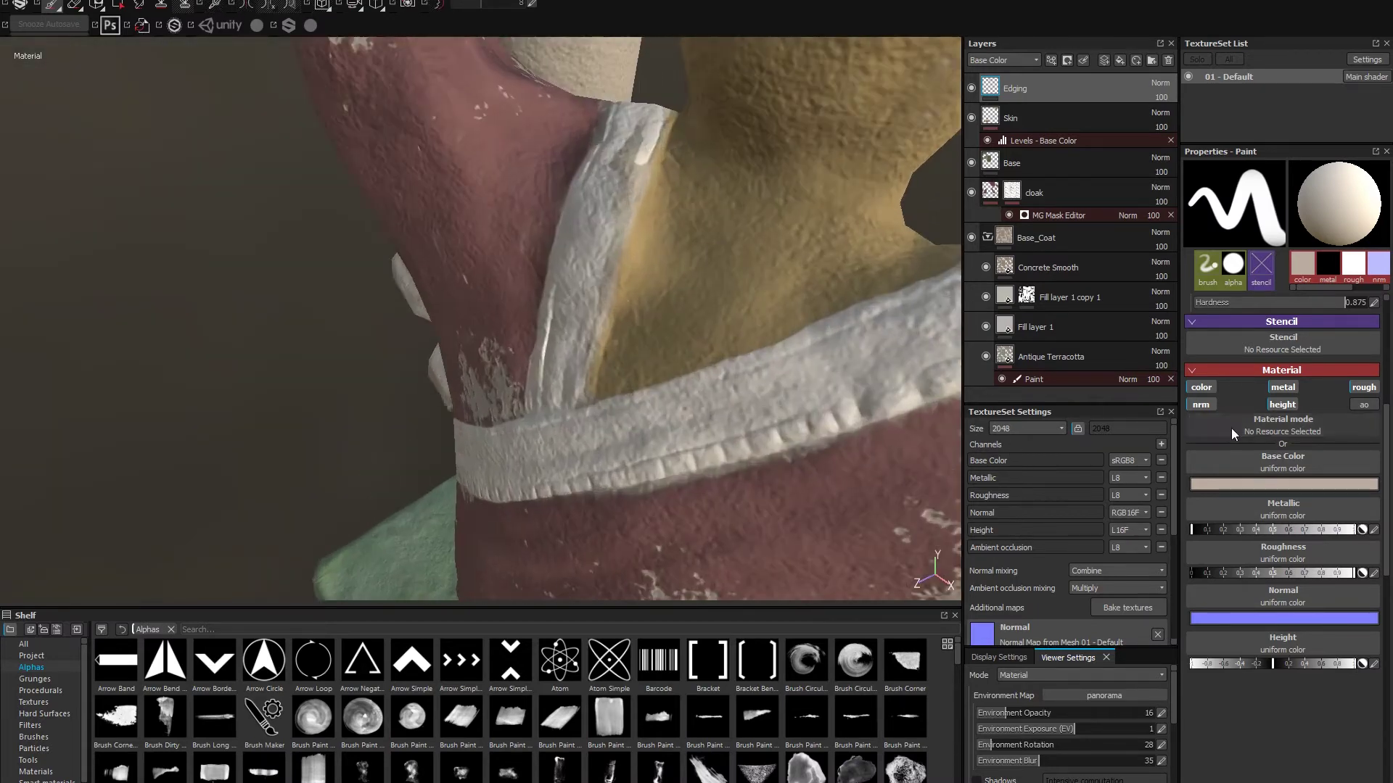
ctrl+right_drag(604, 254, 606, 260)
mouse_move(645, 120)
mouse_down()
mouse_move(628, 153)
mouse_move(612, 306)
mouse_up()
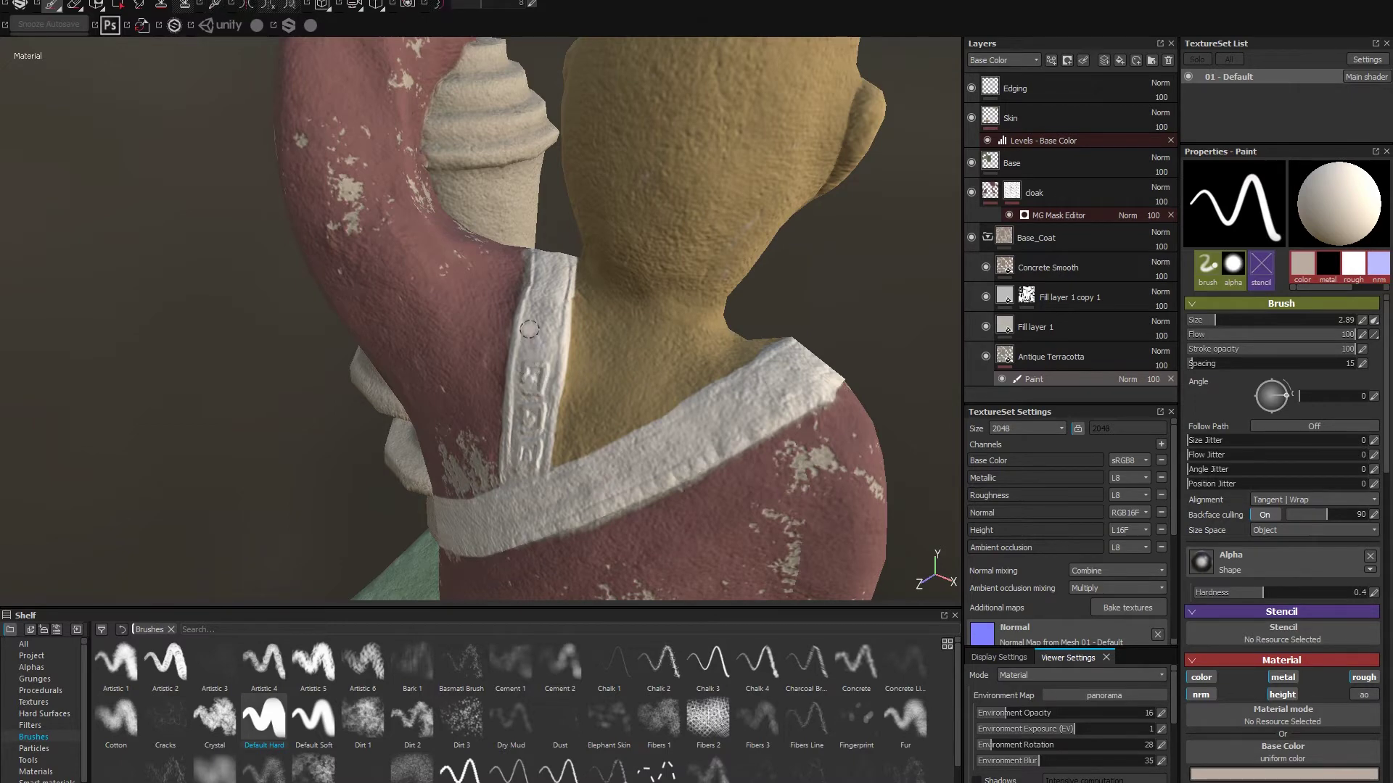
- Turn off the normal and height channels of the brush after checking the engraved pattern on the back collar strip
alt+drag(551, 328, 613, 278)
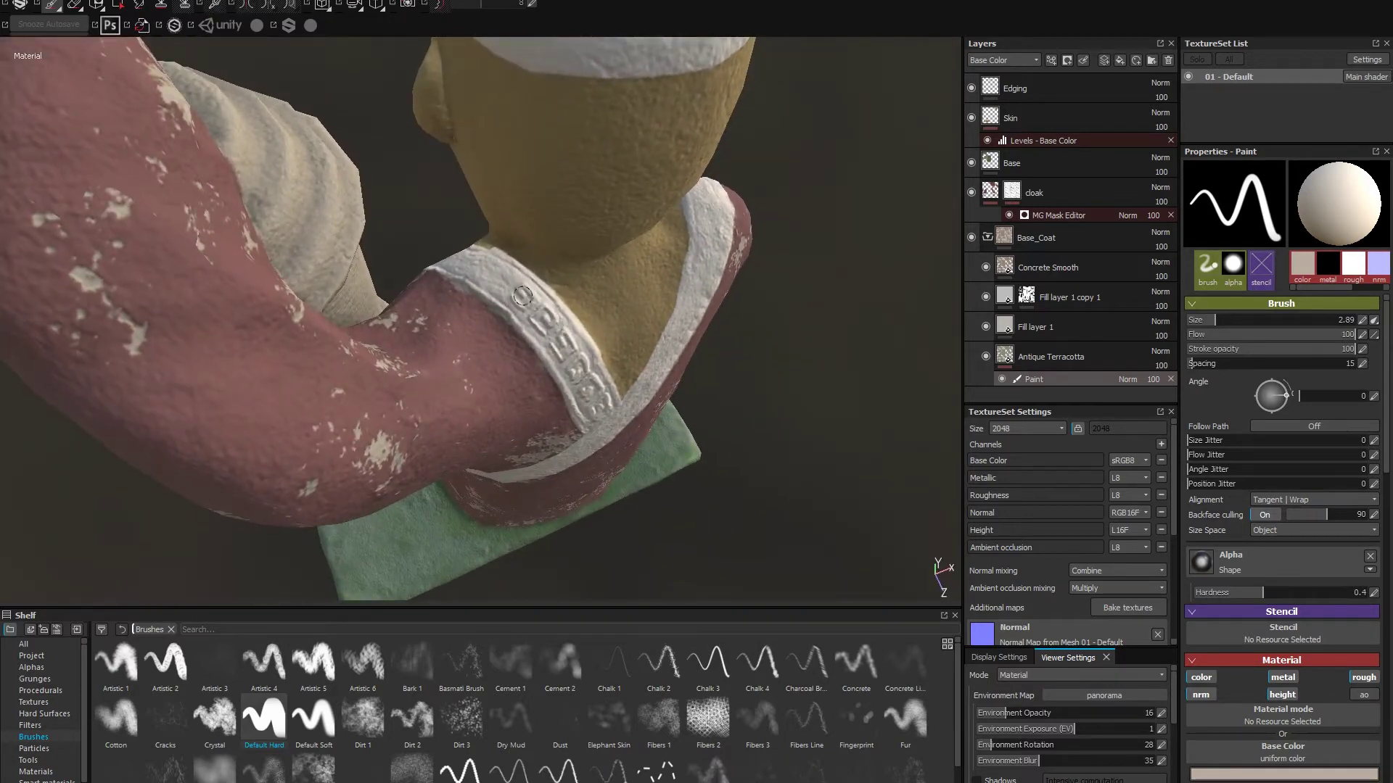
alt+drag(522, 296, 406, 298)
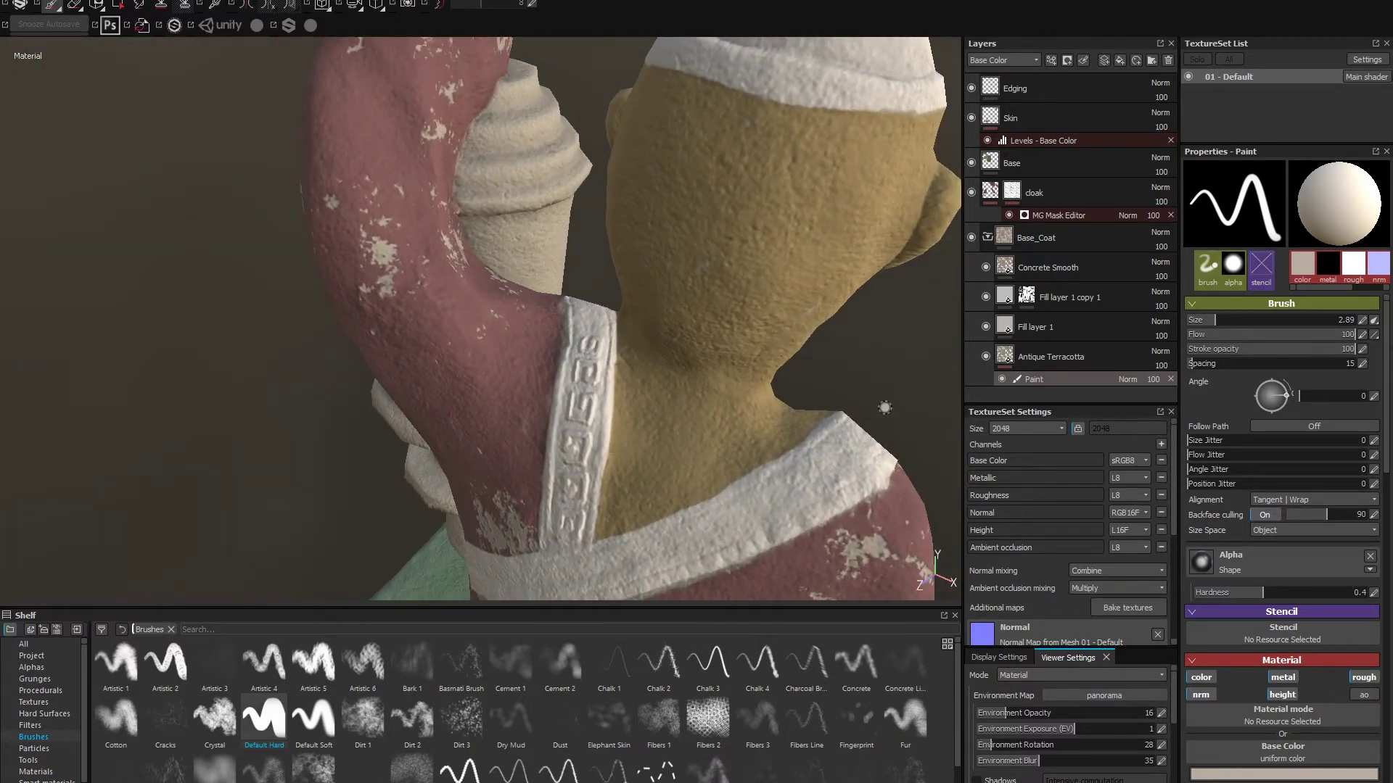
click(1281, 695)
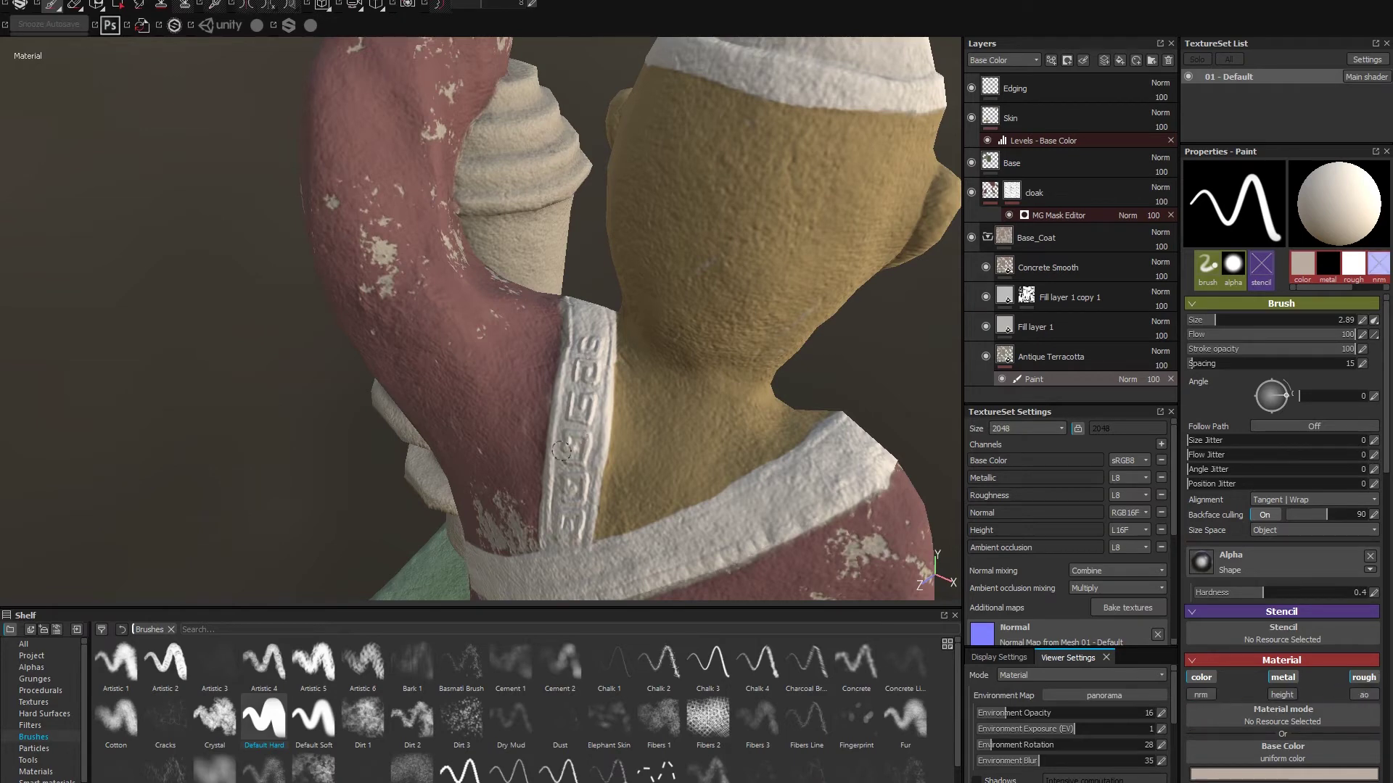
alt+drag(589, 432, 628, 438)
- Make the Edging layer active and set up the Dirt 1 brush with a dark grey-brown base colour
click(1244, 774)
click(1183, 769)
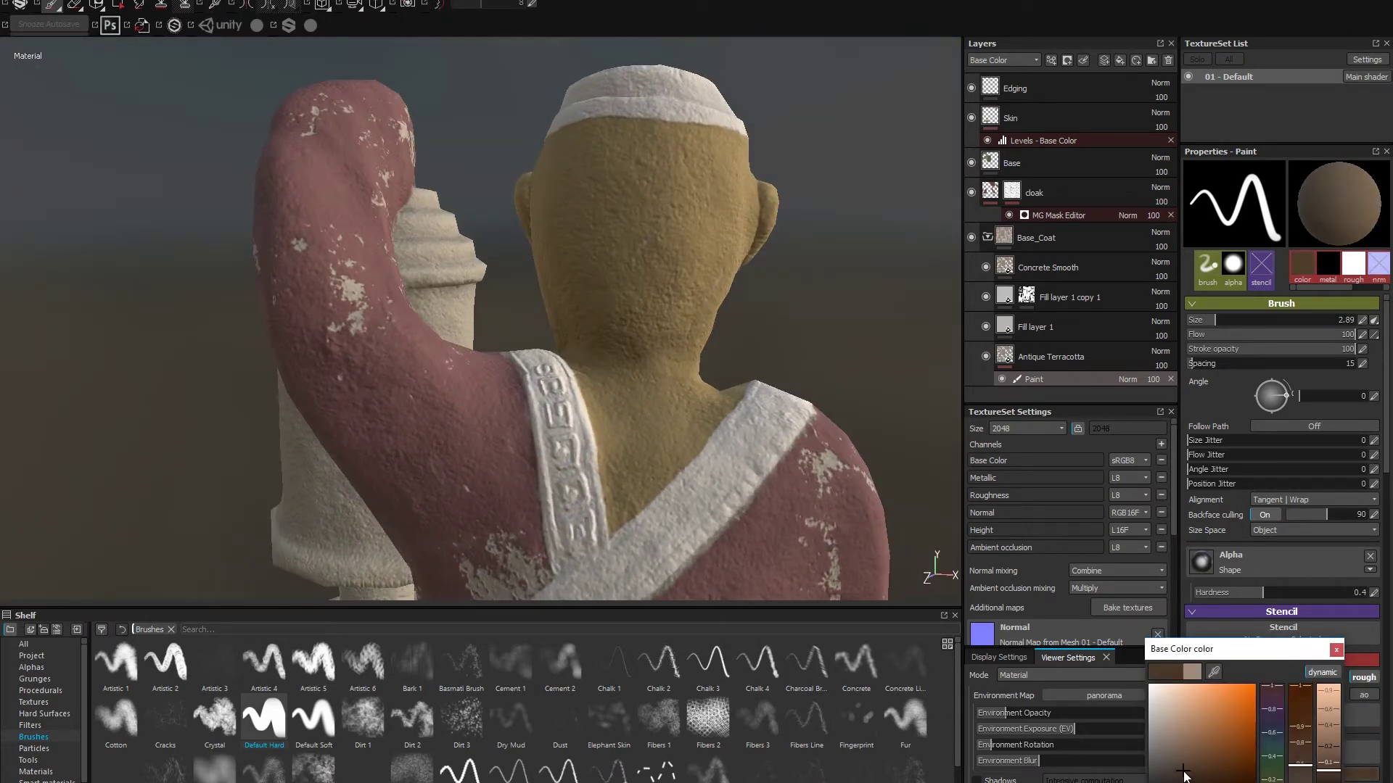
click(1036, 87)
click(1155, 739)
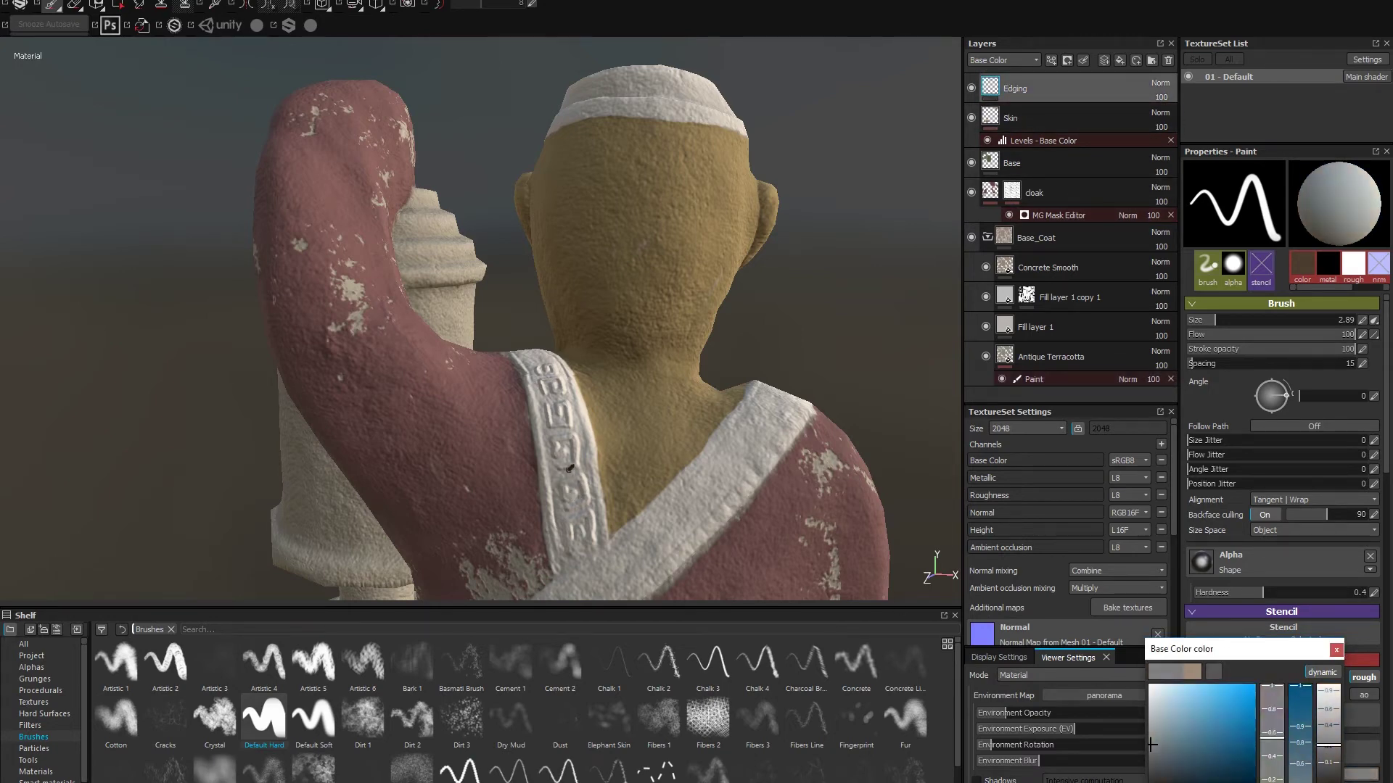
click(363, 718)
click(1162, 766)
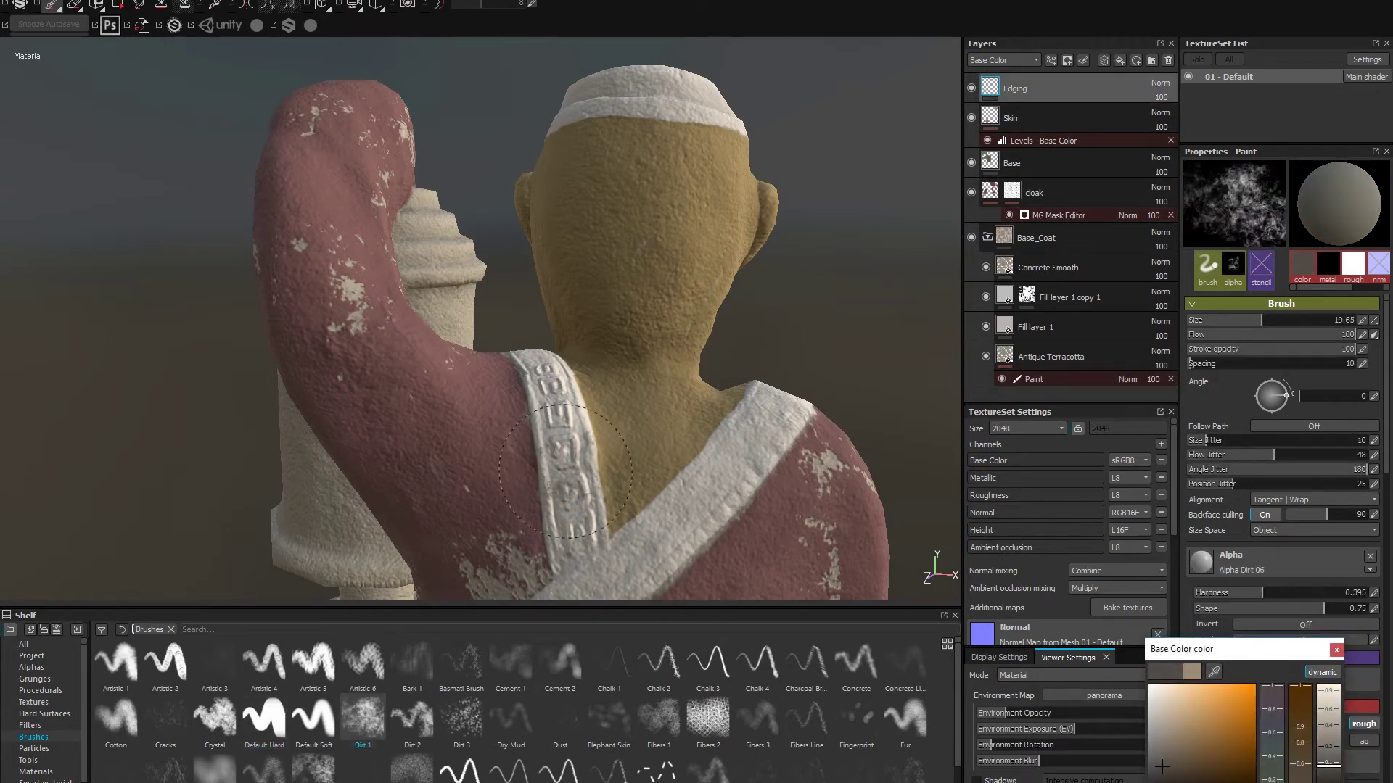
- Resize the Dirt 1 brush and paint grey-brown dirt over the lower part of the engraved back collar strip
alt+right_drag(608, 494, 578, 509)
ctrl+right_drag(578, 509, 568, 510)
alt+drag(573, 500, 576, 524)
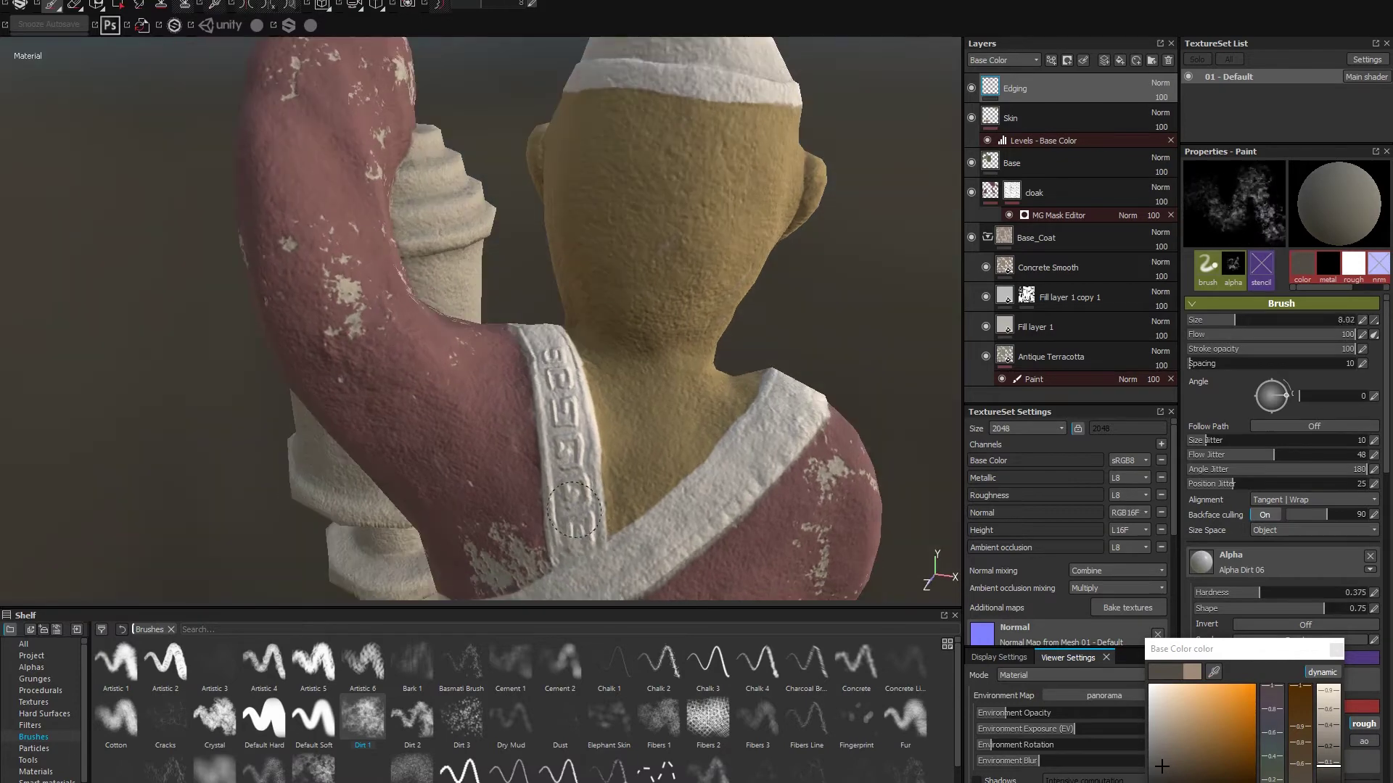
ctrl+right_drag(554, 468, 588, 475)
alt+middle_drag(599, 505, 622, 447)
alt+right_drag(622, 446, 678, 428)
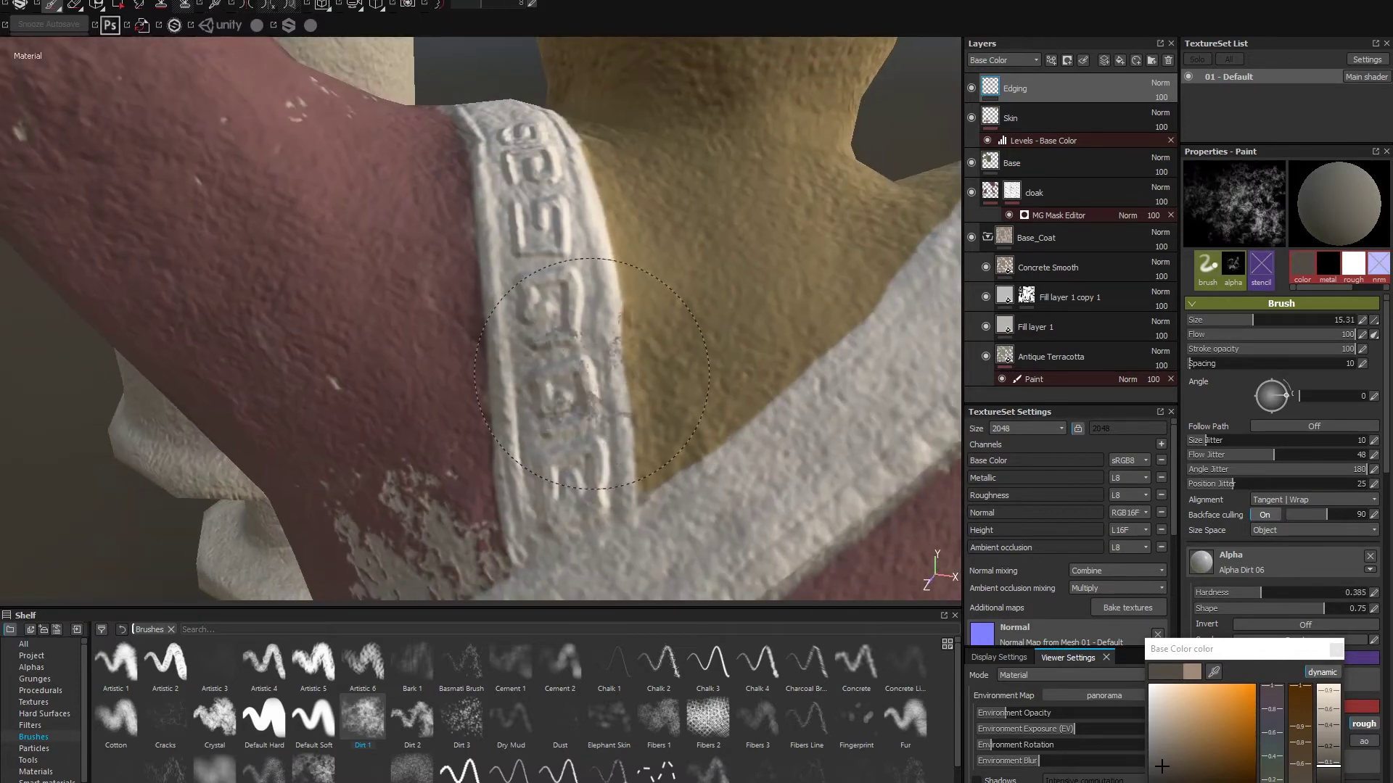
alt+drag(653, 428, 599, 395)
ctrl+right_drag(591, 395, 541, 386)
drag(540, 435, 532, 459)
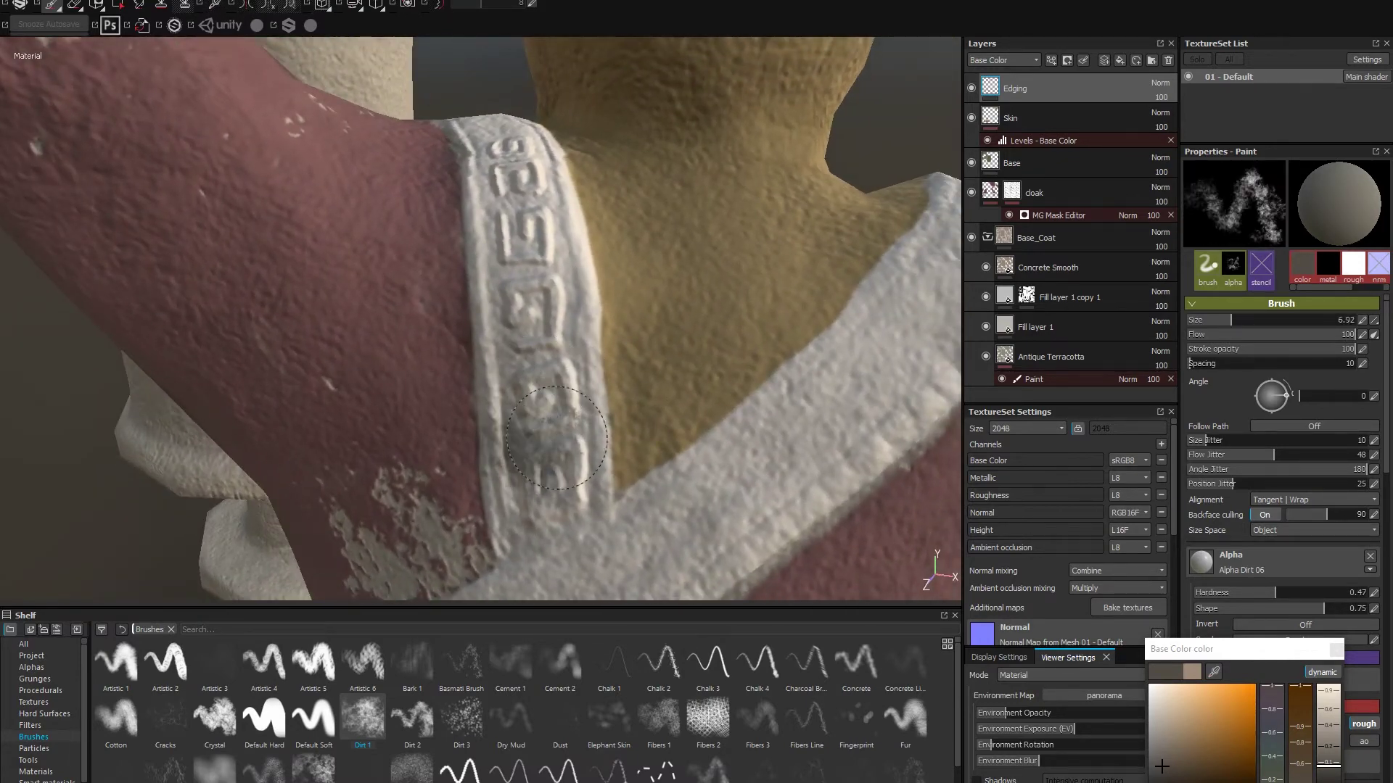
ctrl+right_drag(562, 501, 561, 495)
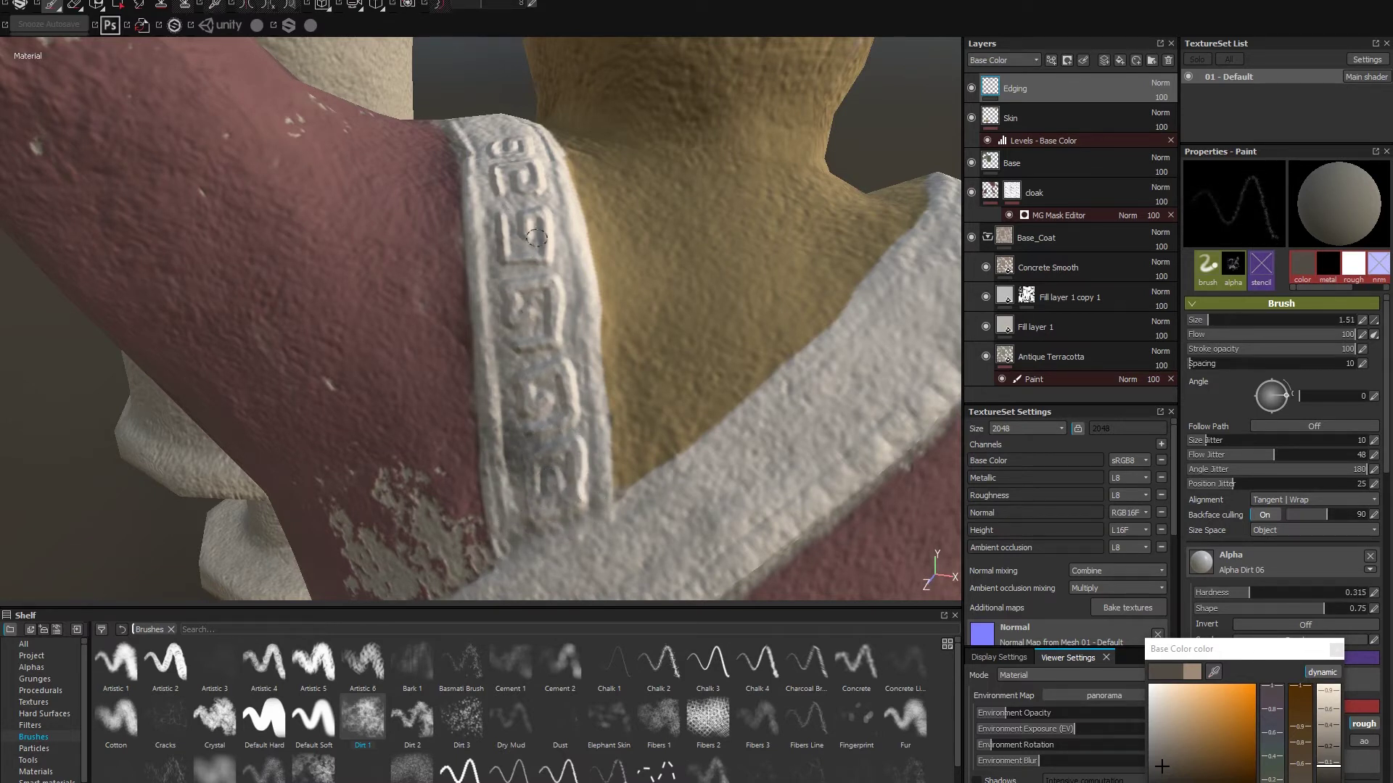
- Paint finer dirt with a brush size of 1.51 into the strip's upper engravings and along its borders
drag(536, 237, 570, 342)
drag(466, 228, 474, 296)
alt+drag(617, 502, 584, 528)
drag(619, 435, 608, 489)
drag(620, 439, 660, 317)
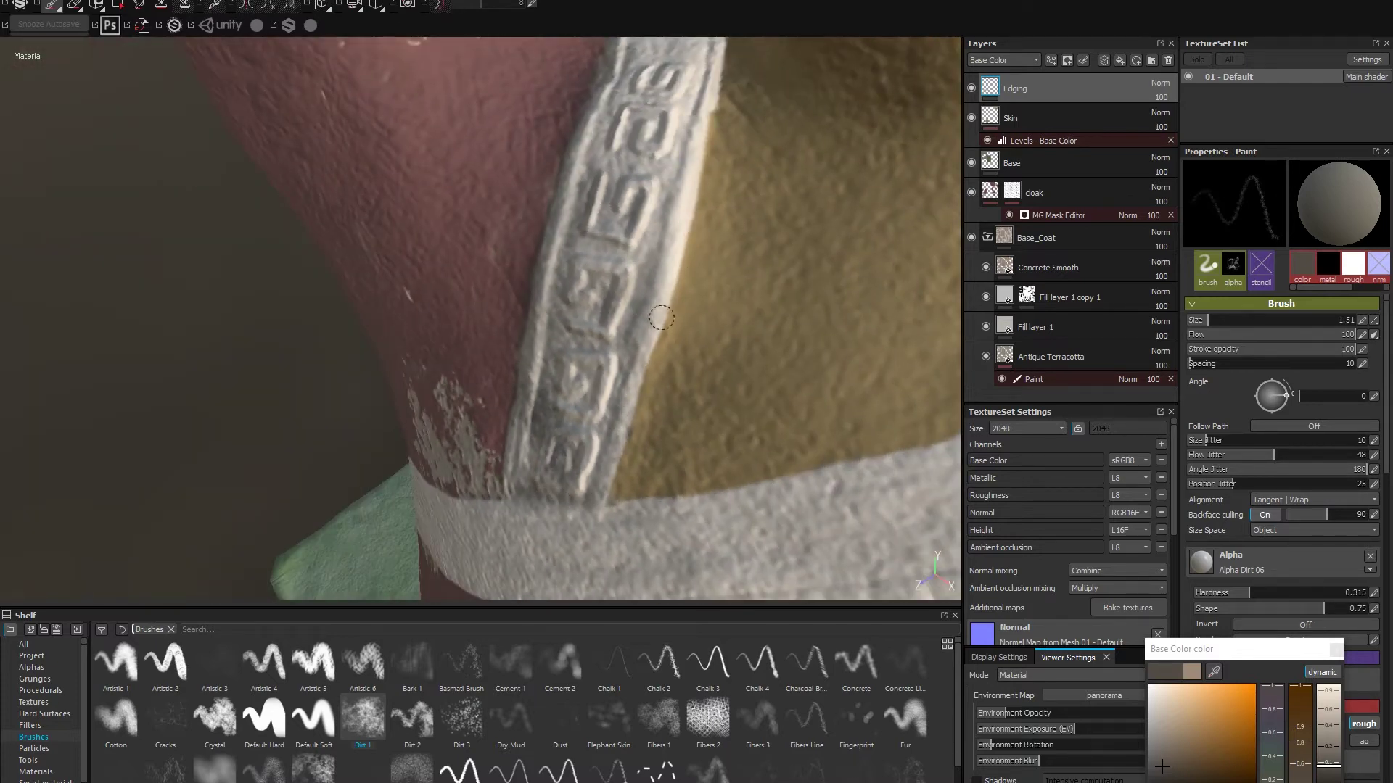
drag(684, 150, 680, 224)
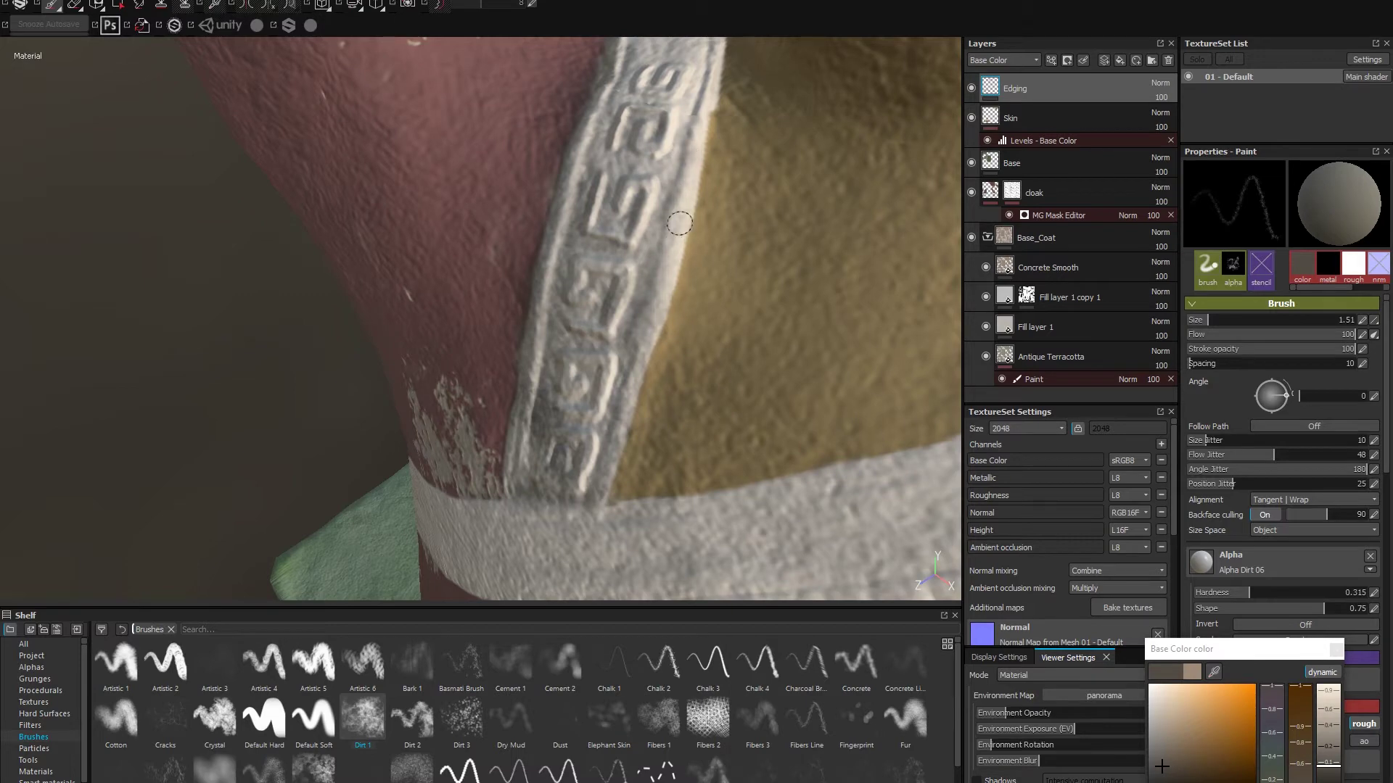
alt+drag(591, 125, 623, 245)
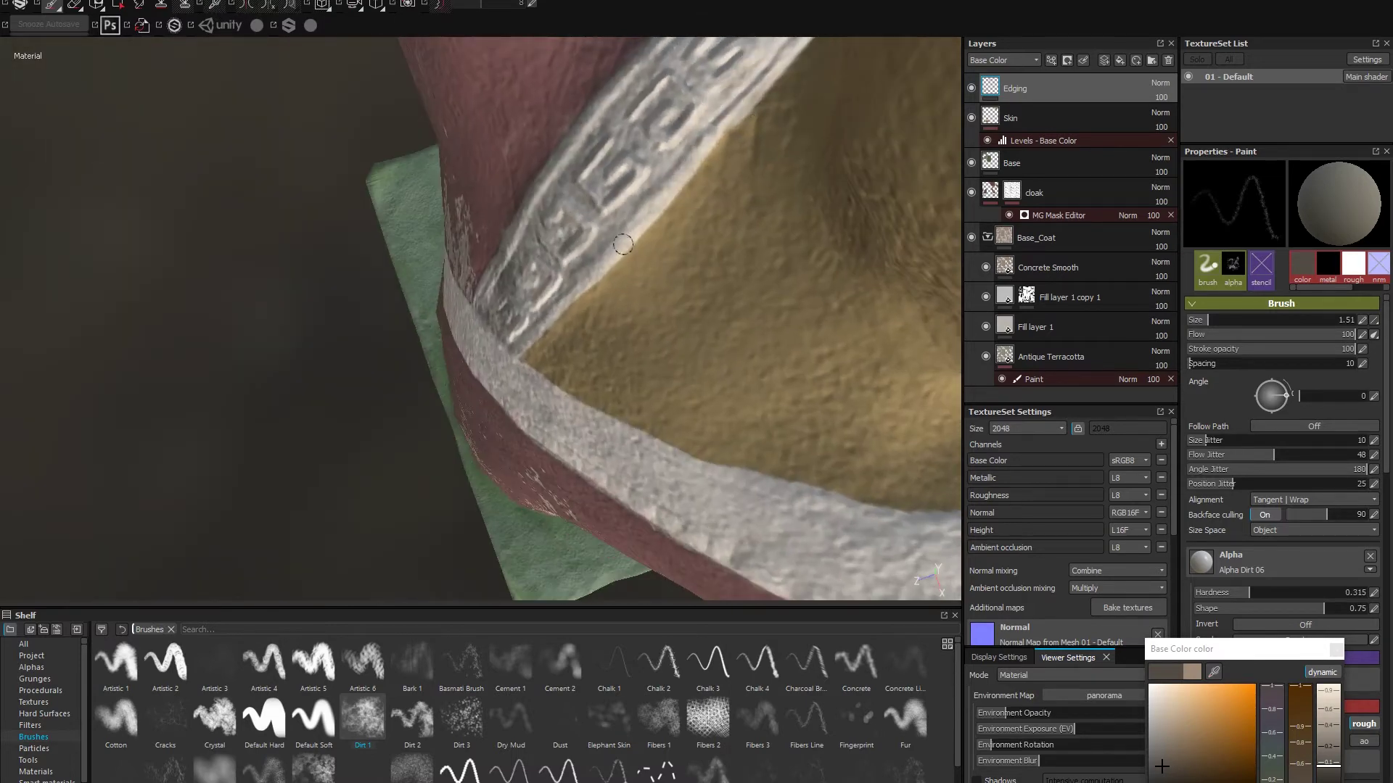
- Bring the statue's front into view and save the project
alt+right_drag(717, 438, 370, 302)
alt+drag(370, 302, 675, 366)
click(11, 0)
click(22, 101)
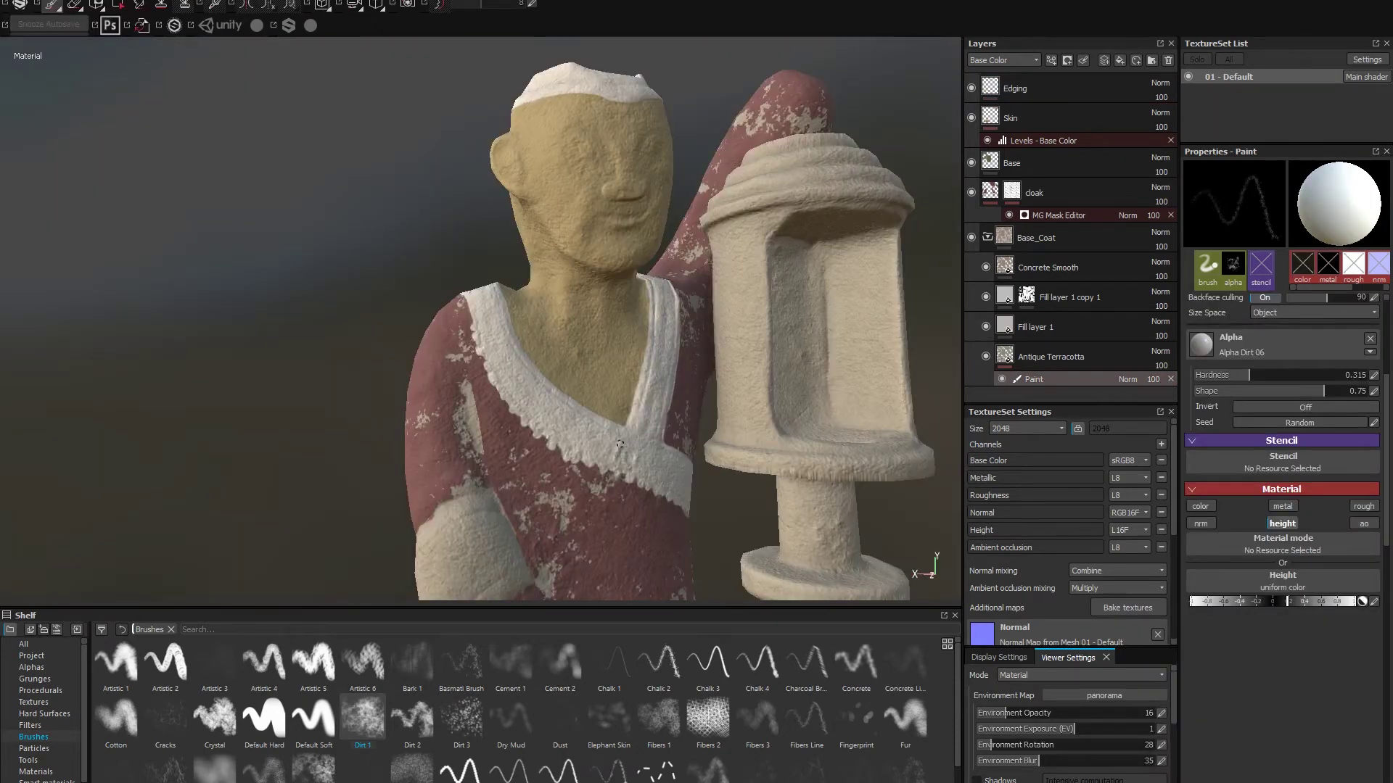
- Check the raised detail on the front scalloped collar from several angles and save the project again
scroll(620, 444, up, 4)
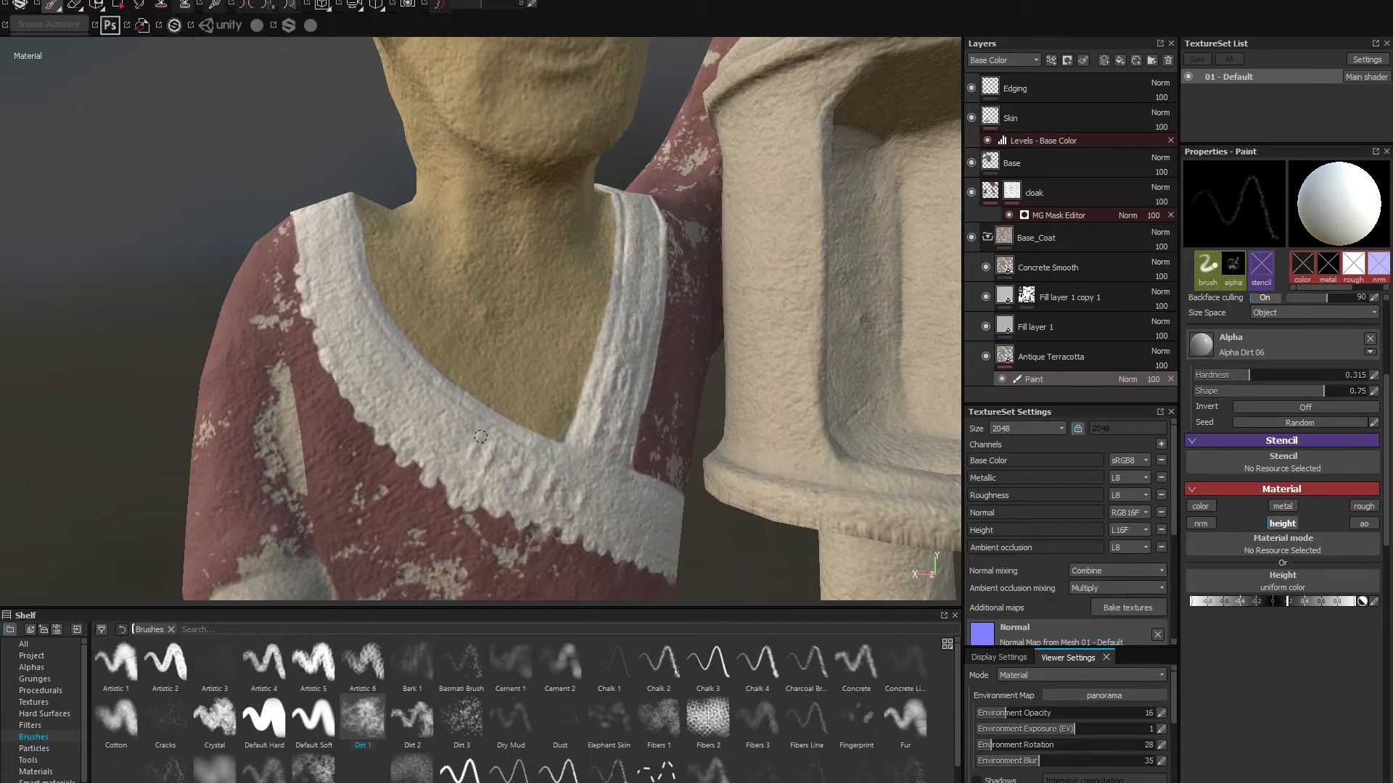
alt+right_drag(424, 442, 332, 404)
alt+drag(332, 404, 562, 370)
alt+right_drag(562, 370, 638, 370)
alt+drag(638, 370, 616, 312)
click(10, 2)
click(28, 109)
alt+right_drag(639, 348, 580, 319)
mouse_move(580, 319)
alt+mouse_down()
mouse_move(574, 305)
mouse_move(555, 319)
alt+mouse_up()
alt+right_drag(555, 320, 505, 253)
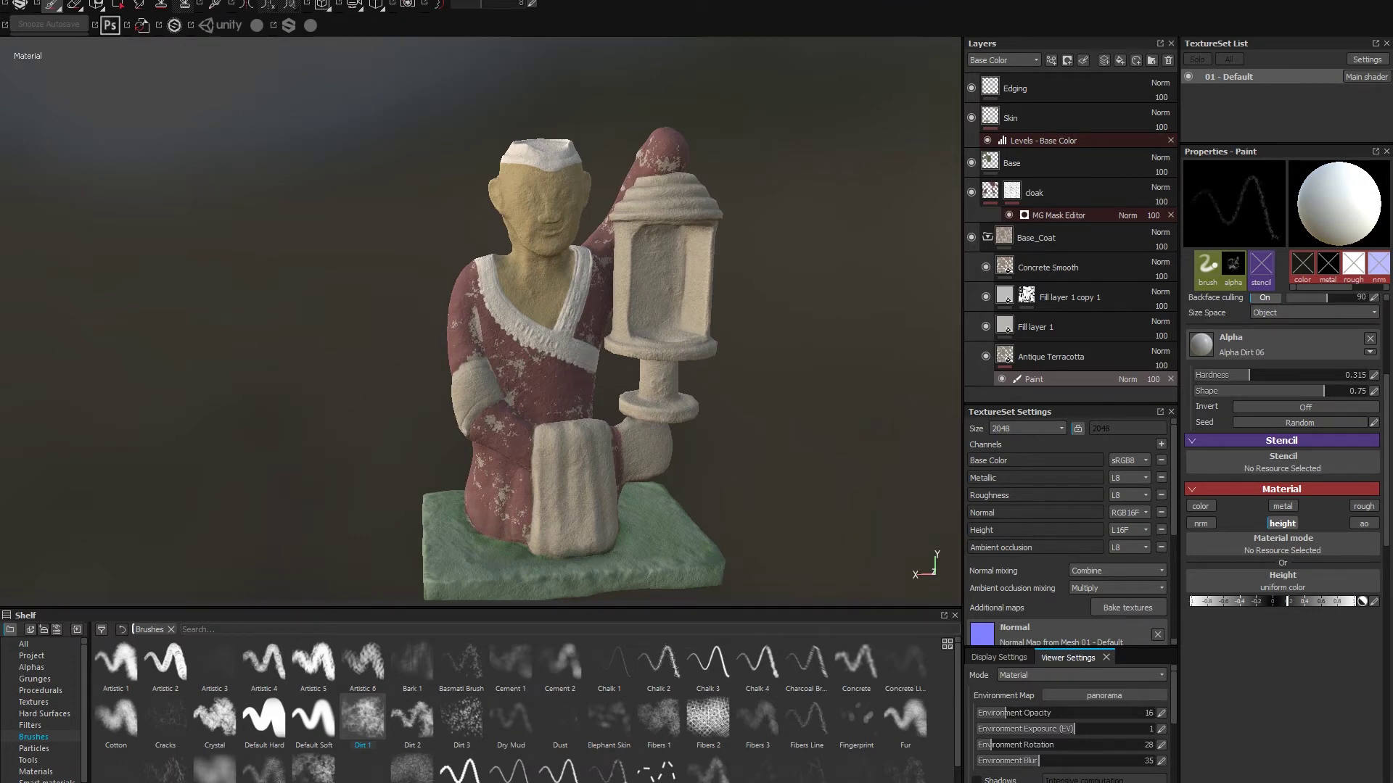
drag(0, 72, 414, 109)
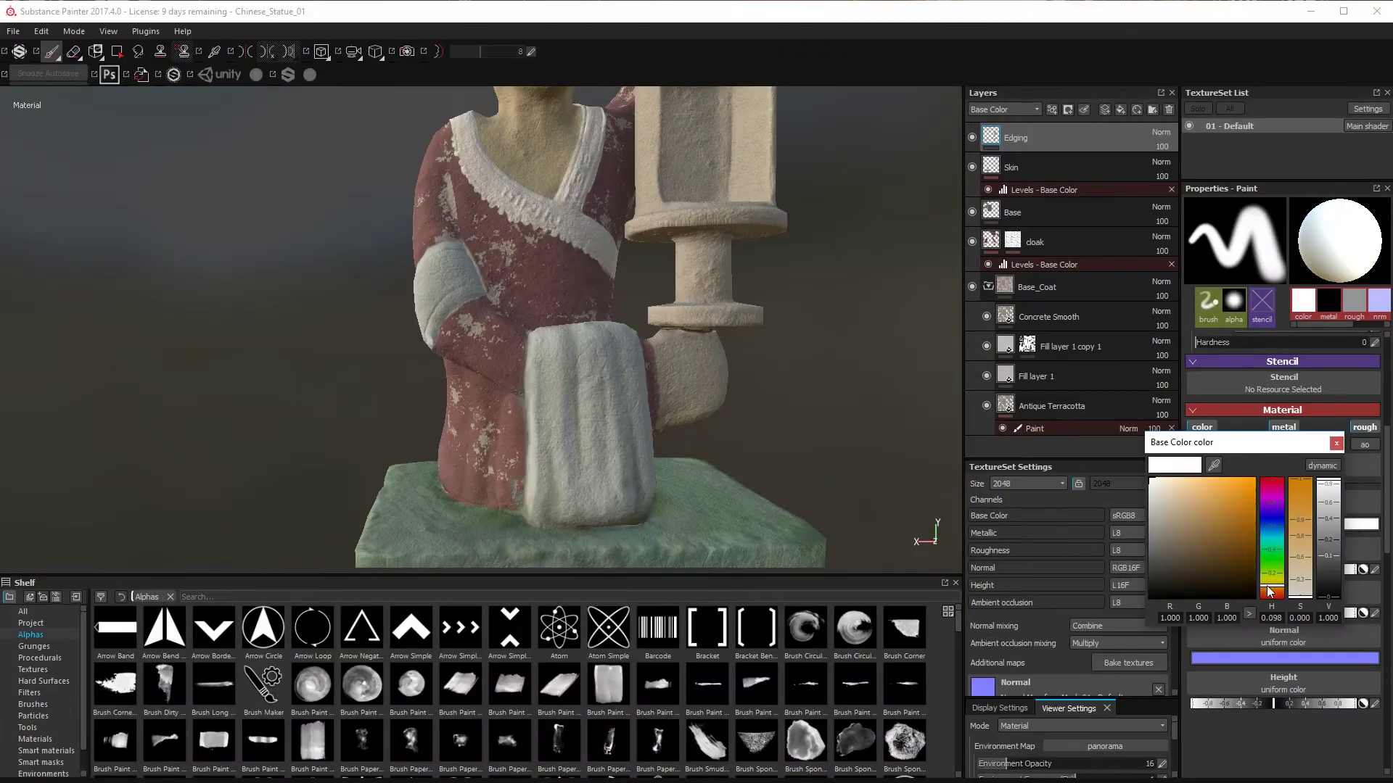
click(1202, 497)
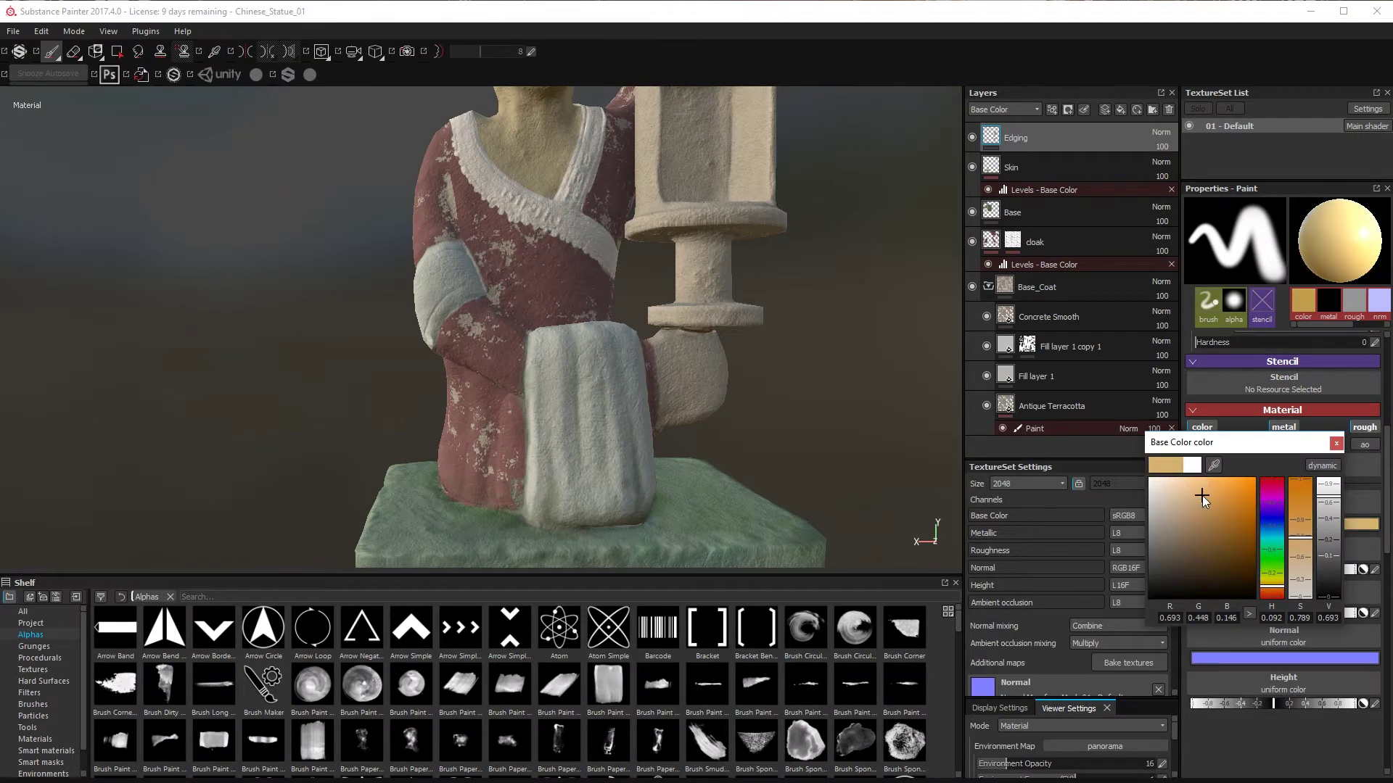
drag(557, 399, 549, 456)
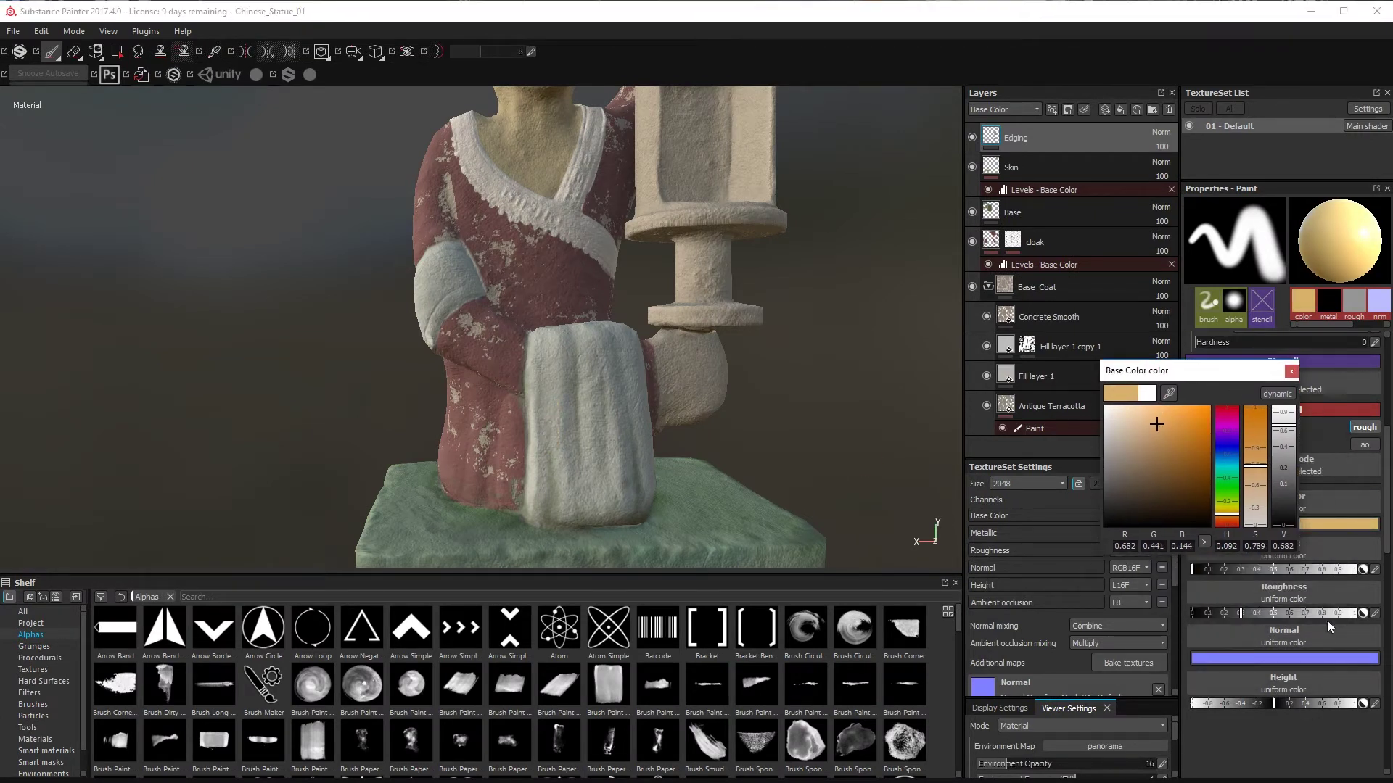
key(ctrl+z)
- Set the base colour to a muted tan and paint the front folds and outer edge of the hanging cloth
click(1135, 460)
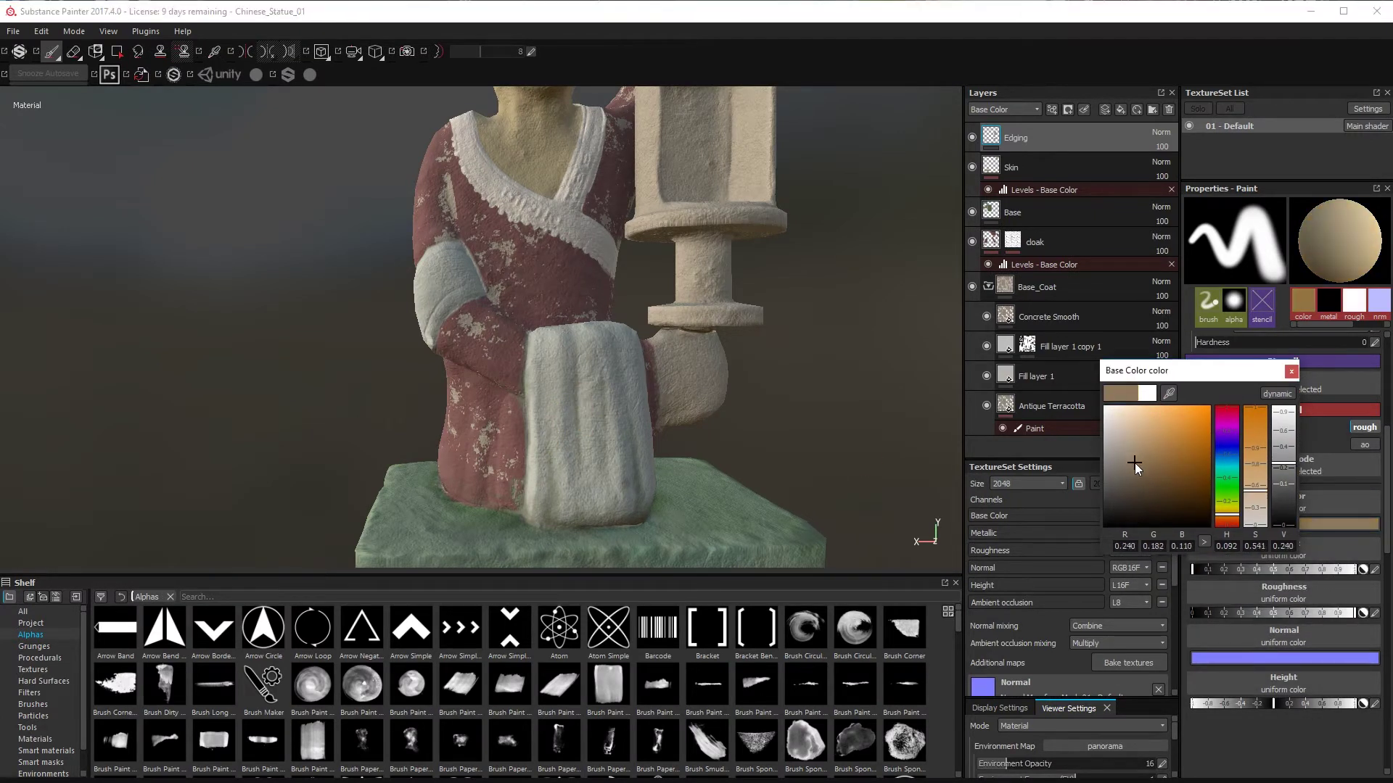
mouse_move(580, 415)
mouse_down()
mouse_move(581, 451)
mouse_move(564, 464)
mouse_move(569, 395)
mouse_move(544, 457)
mouse_move(563, 504)
mouse_move(615, 370)
mouse_move(667, 406)
mouse_up()
scroll(581, 464, up, 1)
mouse_move(532, 388)
mouse_down()
mouse_move(532, 366)
mouse_move(531, 515)
mouse_up()
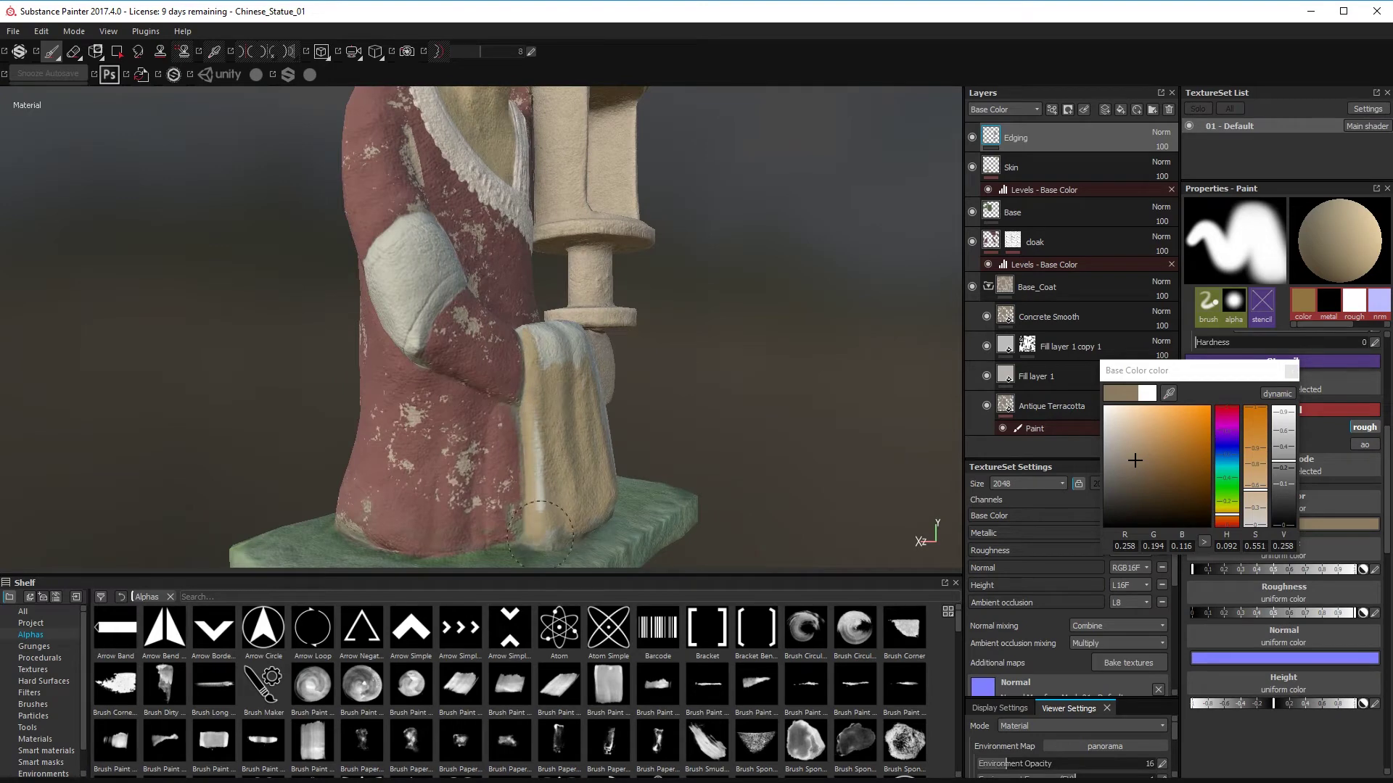
key(ctrl+z)
drag(530, 350, 534, 467)
- Extend the tan paint over the hanging cloth's side facing the lantern
mouse_move(564, 375)
alt+mouse_down()
mouse_move(650, 488)
mouse_move(589, 317)
mouse_move(608, 330)
alt+mouse_up()
mouse_move(682, 406)
alt+mouse_down()
mouse_move(652, 384)
mouse_move(580, 435)
alt+mouse_up()
alt+middle_drag(652, 349, 703, 313)
alt+drag(704, 313, 675, 308)
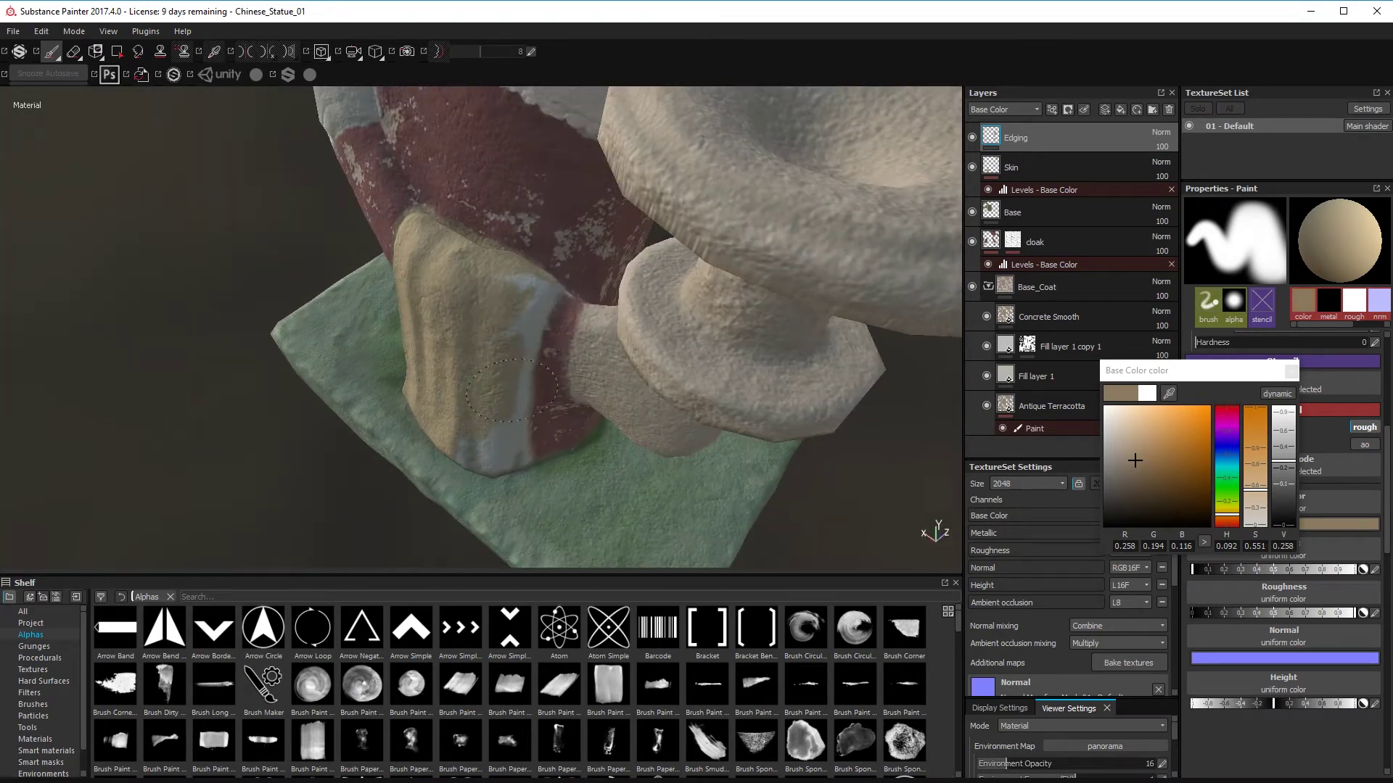
drag(546, 295, 535, 313)
mouse_move(535, 314)
alt+mouse_down()
mouse_move(538, 465)
mouse_move(551, 320)
alt+mouse_up()
mouse_move(552, 319)
alt+right_down()
mouse_move(571, 388)
mouse_move(444, 396)
alt+right_up()
alt+middle_drag(444, 395, 476, 447)
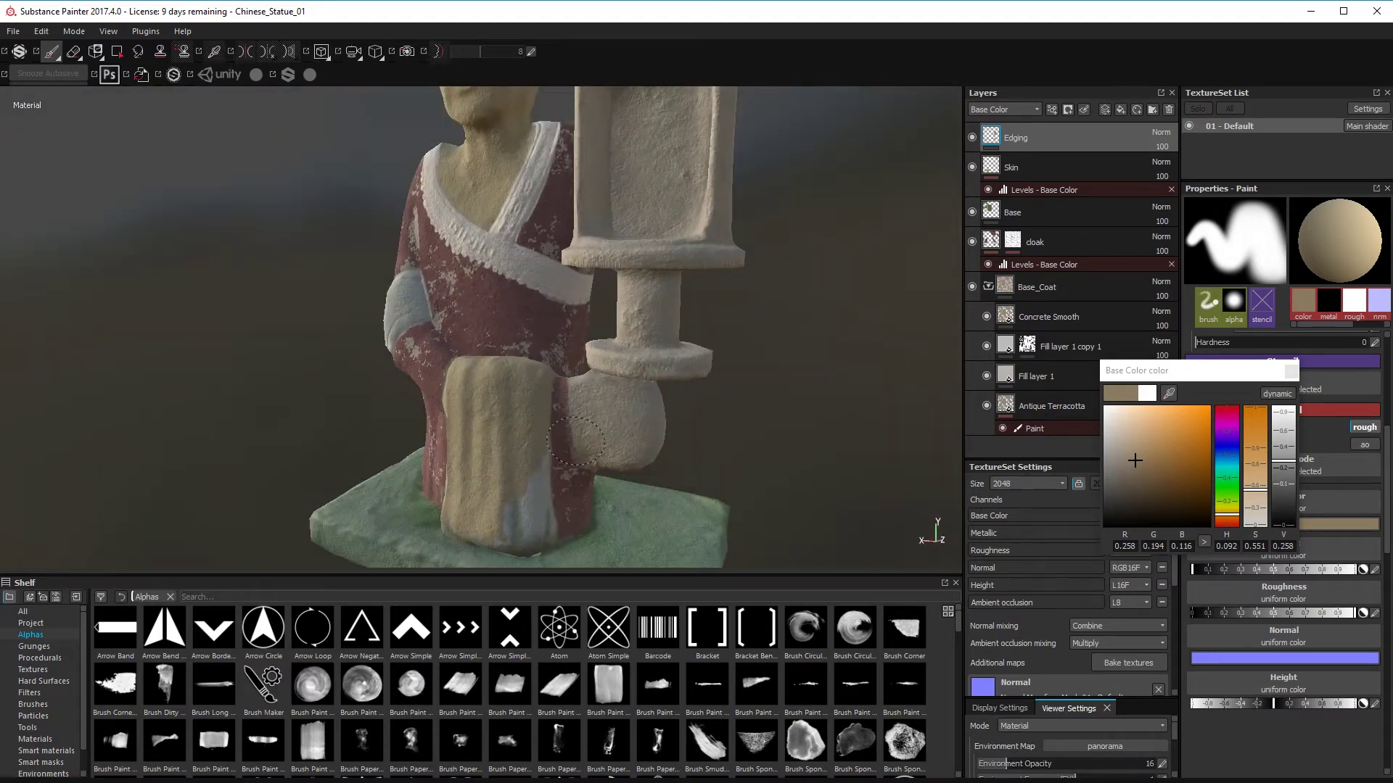
- Fill the remaining off-white patch at the cloth's lower corner near the green base with tan
drag(519, 505, 531, 538)
alt+middle_drag(646, 519, 674, 388)
mouse_move(675, 389)
alt+mouse_down()
mouse_move(743, 377)
mouse_move(668, 377)
alt+mouse_up()
alt+right_drag(667, 377, 714, 361)
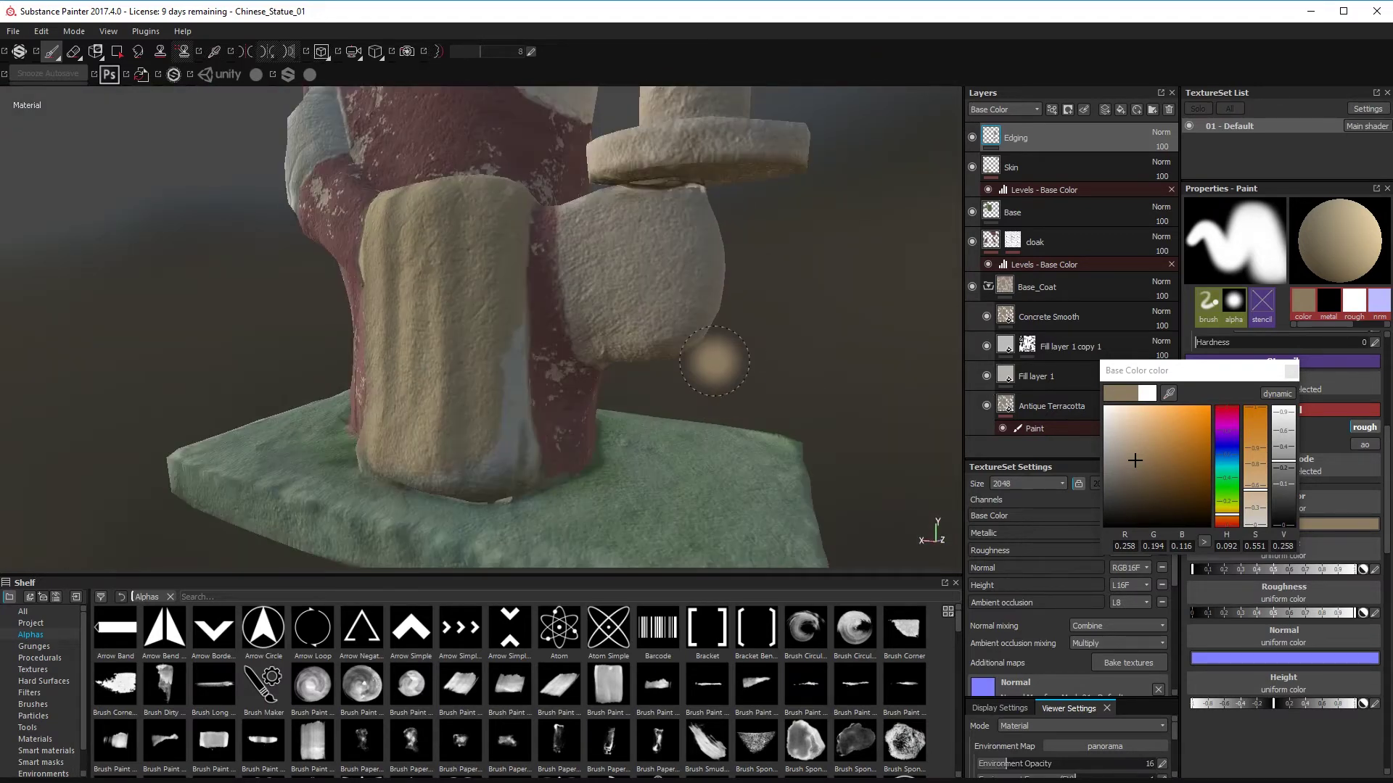
drag(517, 435, 519, 396)
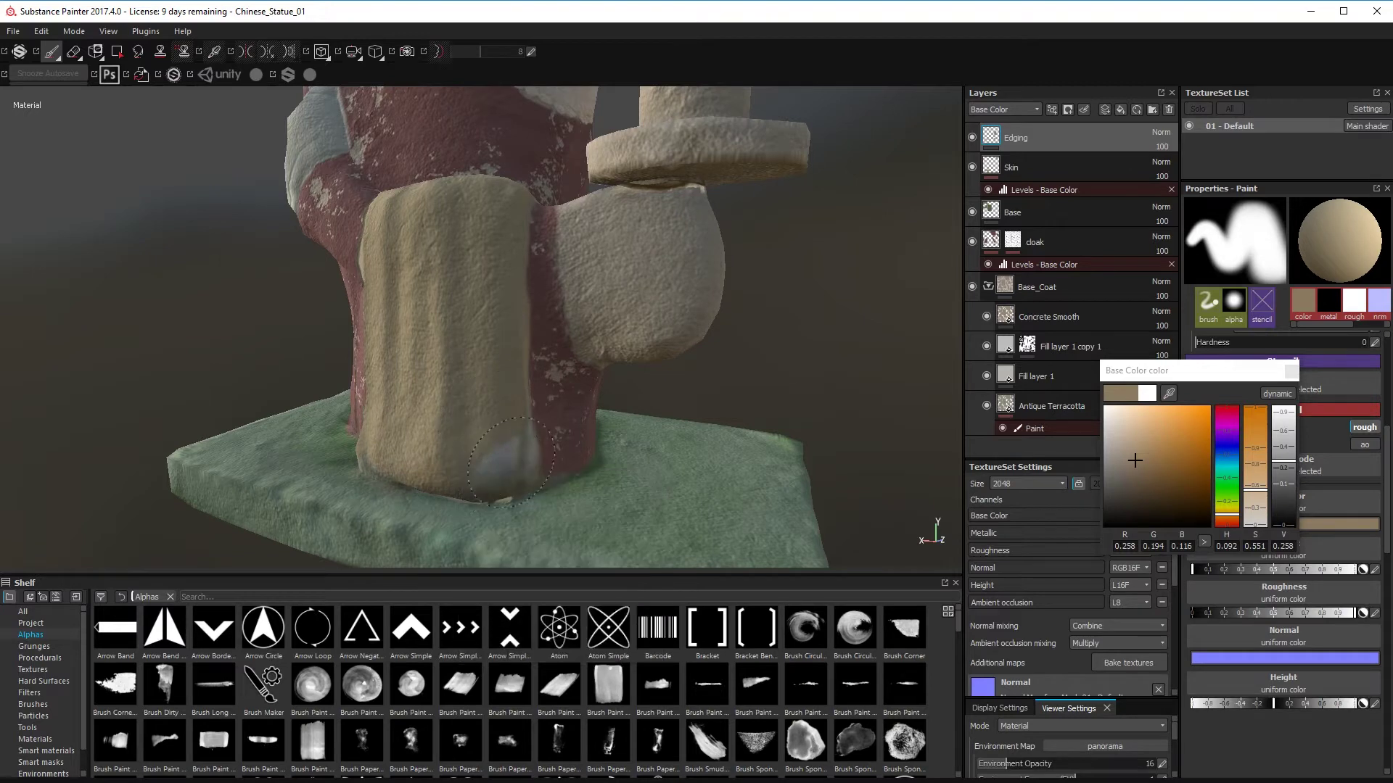
alt+right_drag(510, 465, 581, 448)
alt+drag(581, 448, 512, 448)
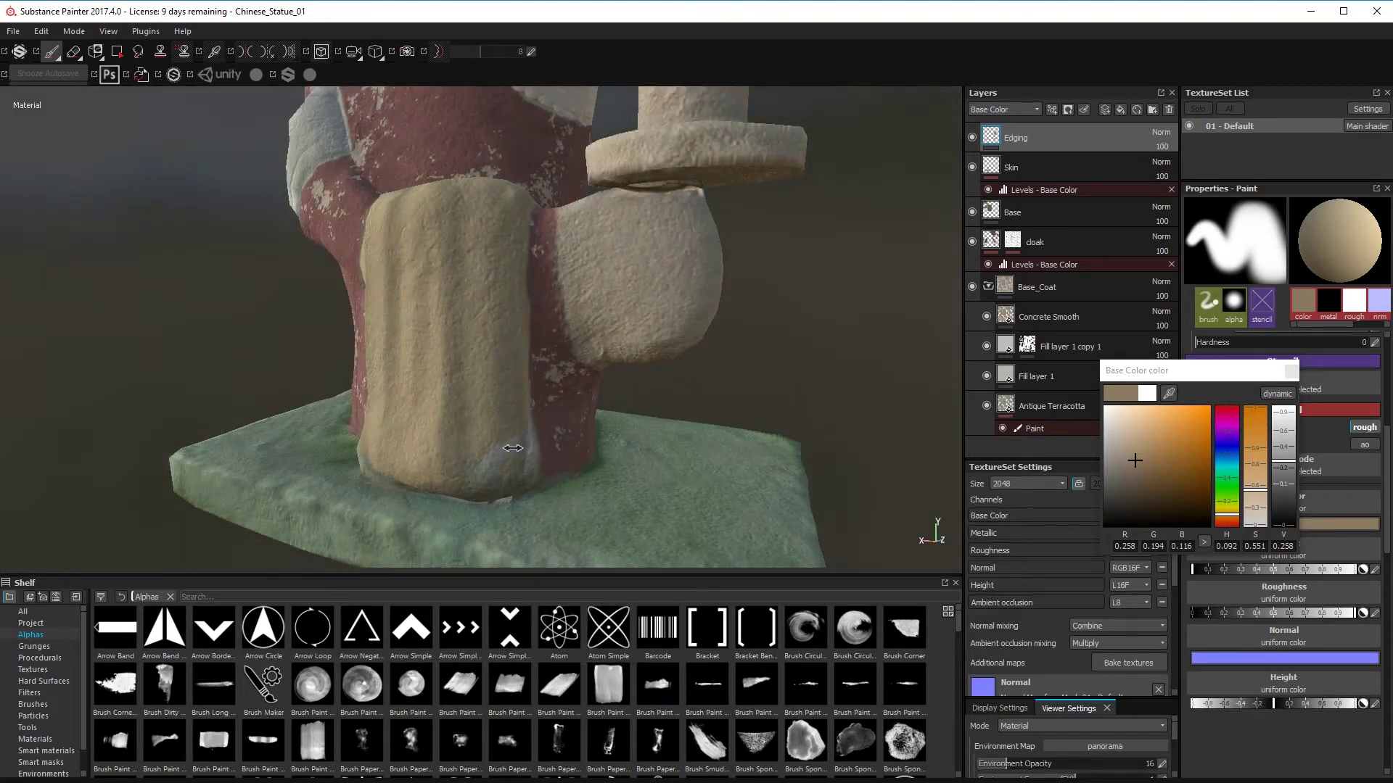
- Darken the brush's base color to brown (R 0.130, G 0.094, B 0.051) and move the color picker clear of the brush settings
alt+drag(856, 526, 732, 435)
alt+middle_drag(733, 435, 608, 270)
alt+right_drag(609, 270, 587, 533)
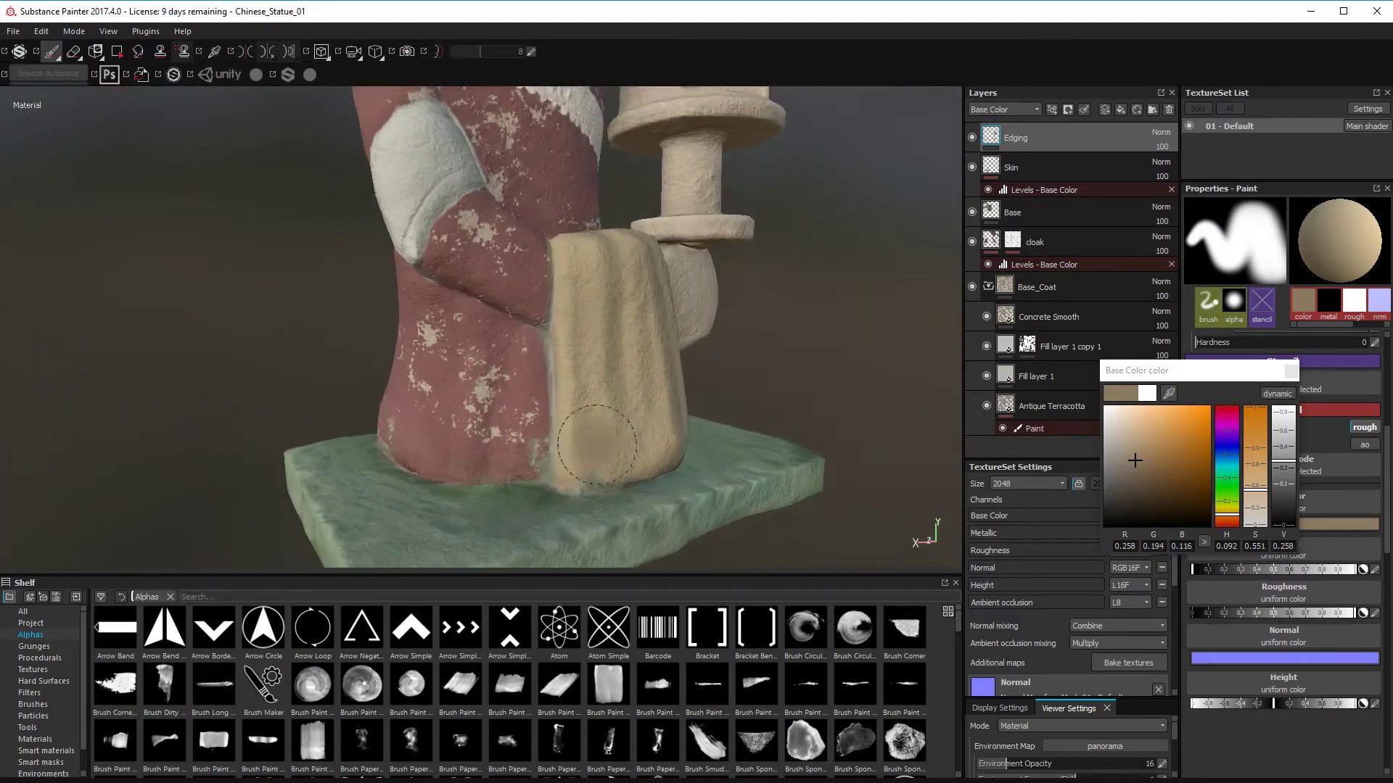
alt+drag(587, 533, 508, 528)
click(1139, 479)
click(1290, 372)
click(1291, 524)
drag(1187, 371, 98, 109)
alt+drag(751, 433, 797, 390)
scroll(1306, 507, up, 5)
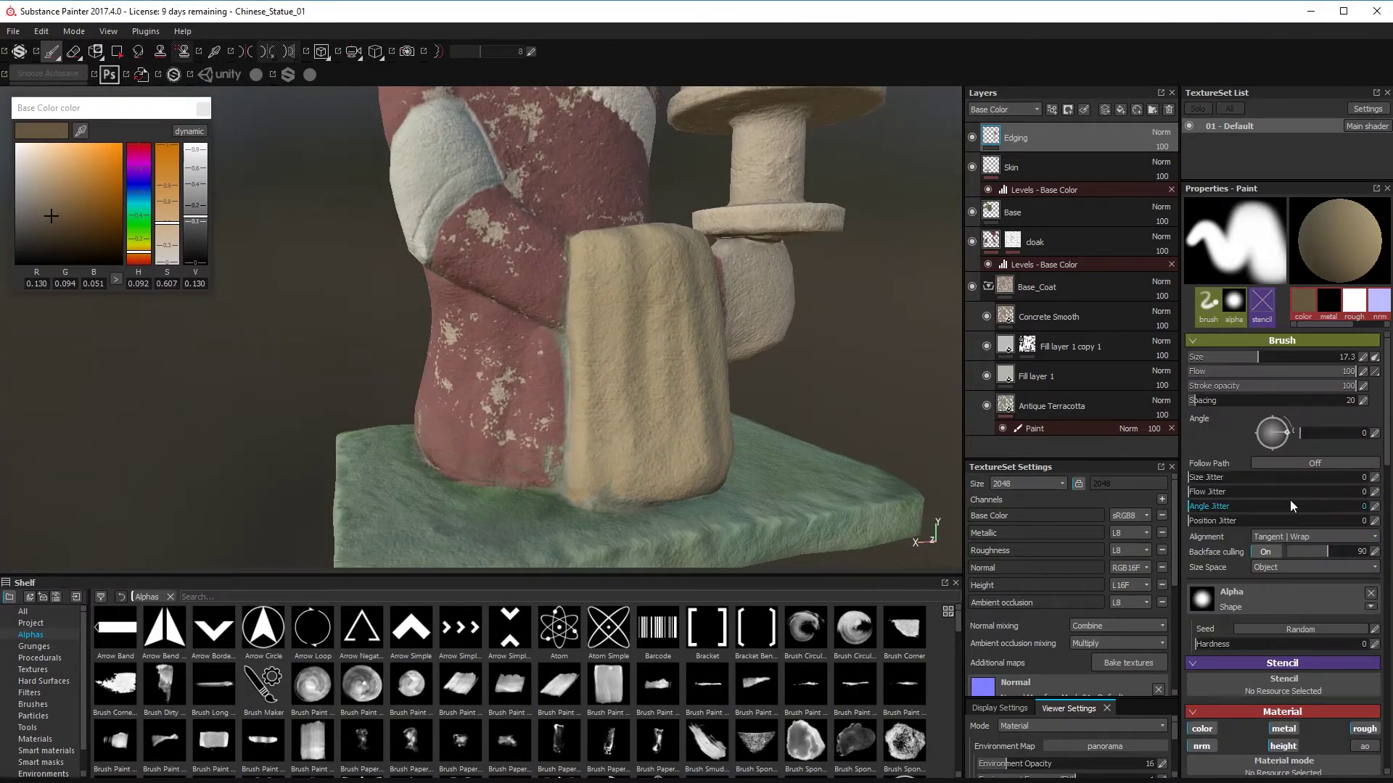
- Enlarge the brush to 44.6, set its flow to 4, and paint soft dark shading over the lower hanging cloth
click(1210, 371)
mouse_move(596, 335)
mouse_down()
mouse_move(605, 435)
mouse_move(605, 304)
mouse_up()
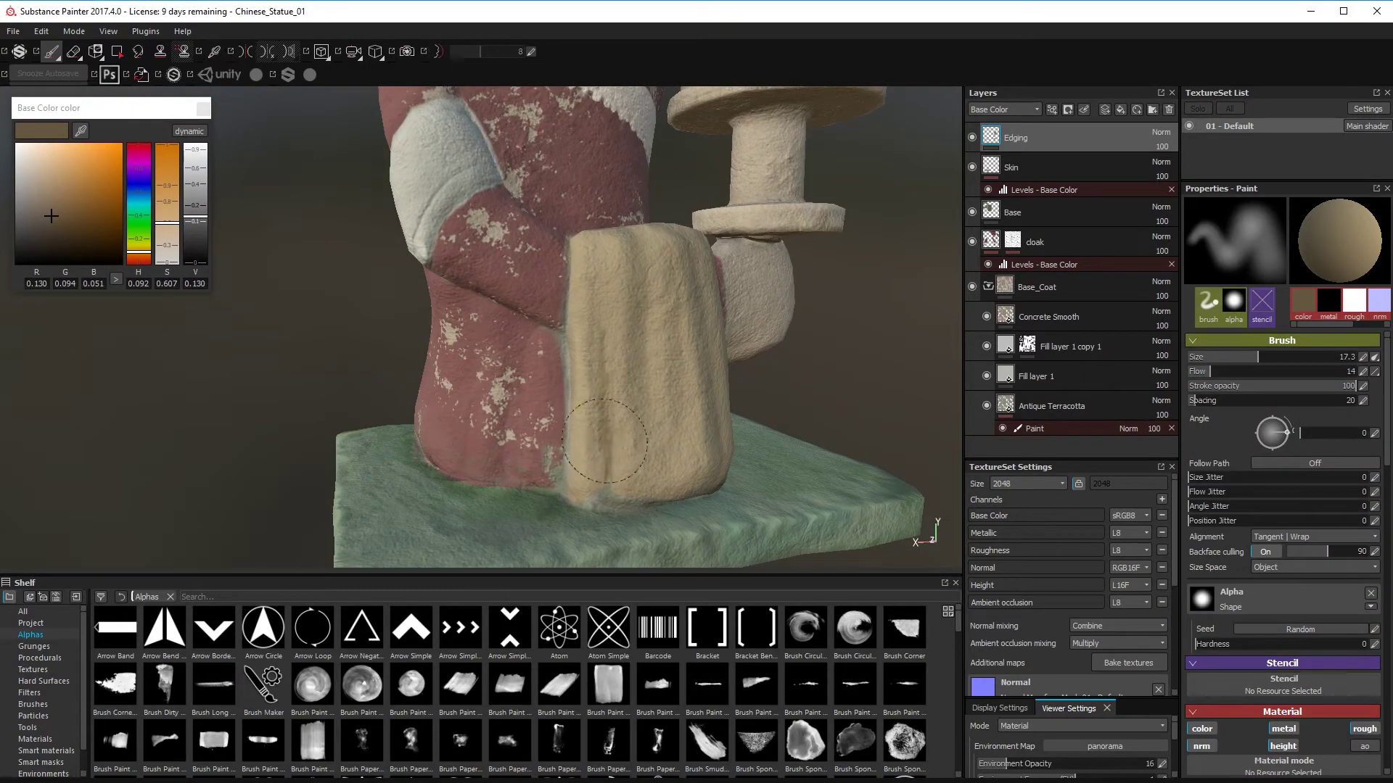
mouse_move(605, 287)
ctrl+right_down()
mouse_move(671, 283)
mouse_move(652, 283)
ctrl+right_up()
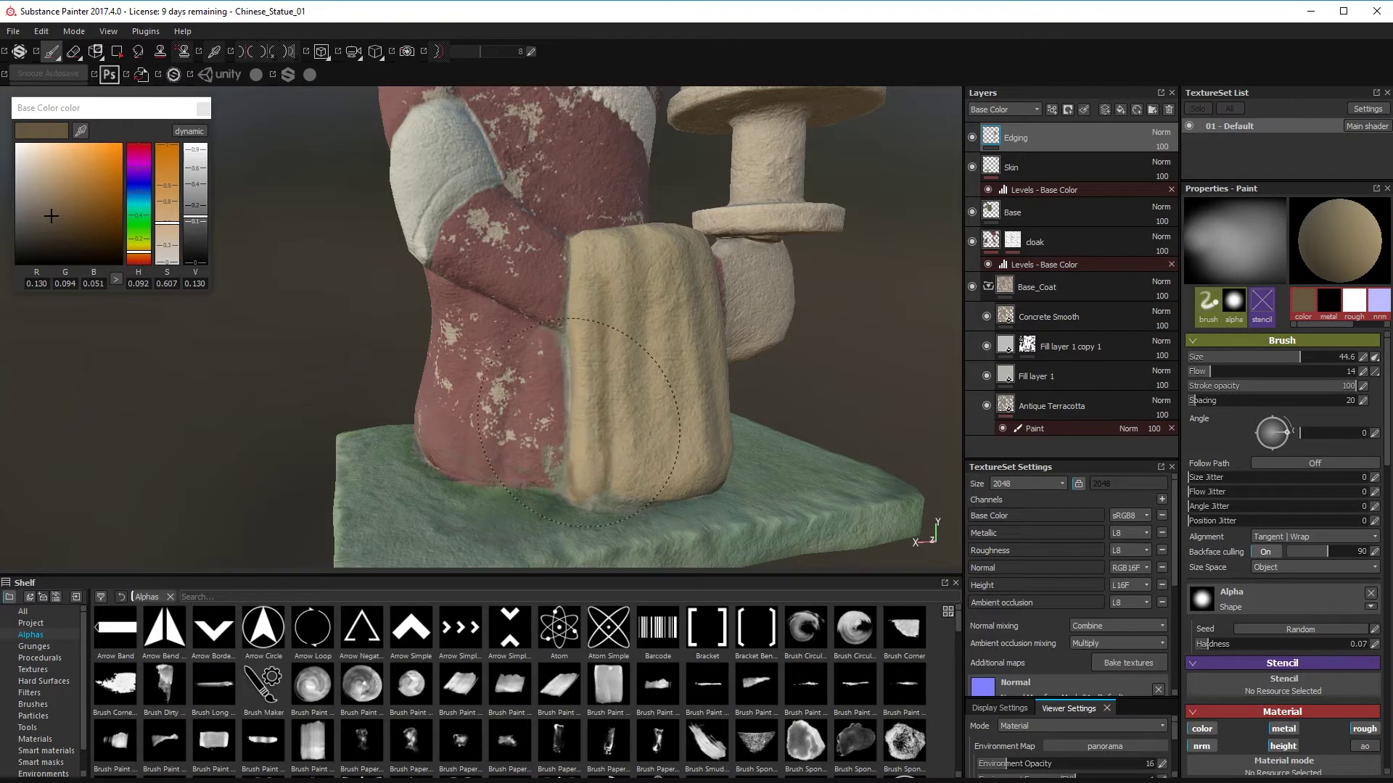
drag(1210, 372, 1188, 371)
ctrl+drag(594, 467, 605, 466)
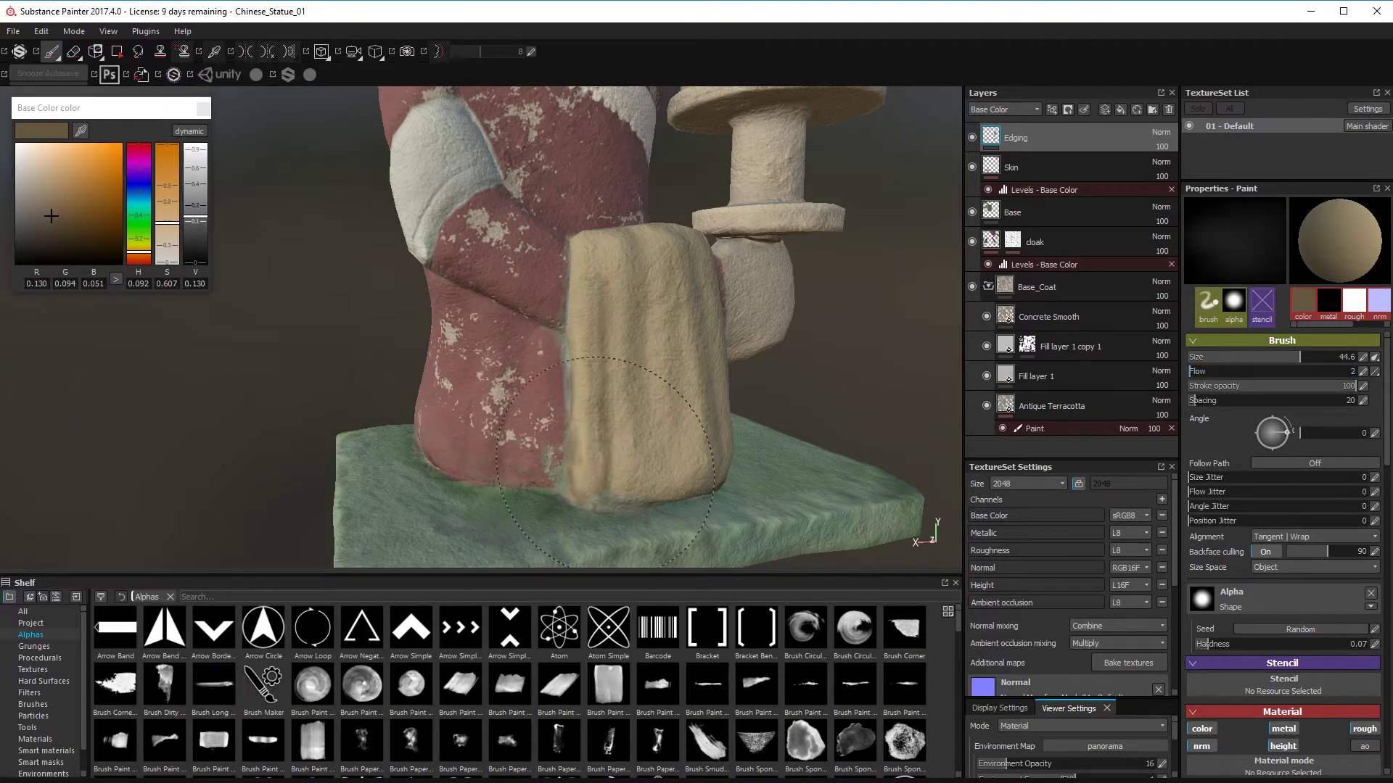
drag(1189, 372, 1194, 371)
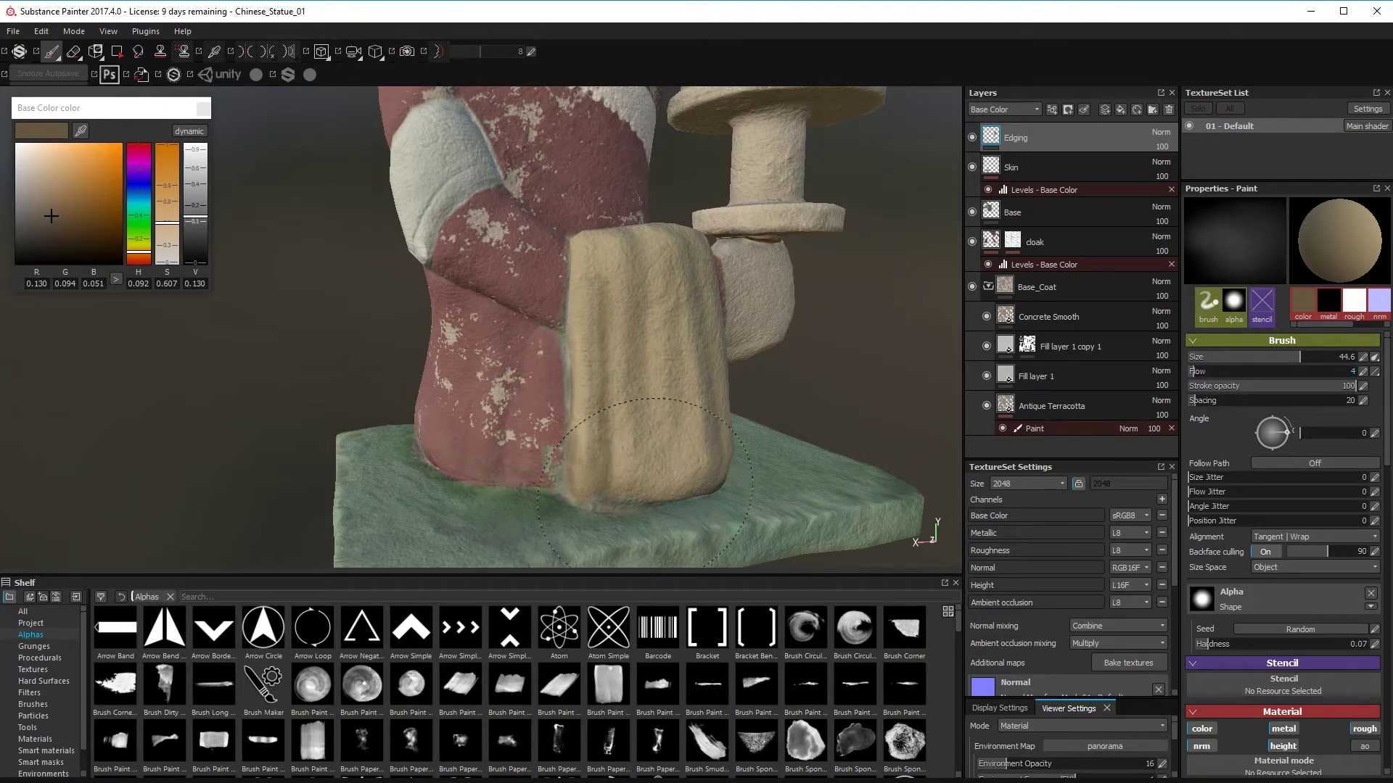
mouse_move(645, 500)
mouse_down()
mouse_move(631, 362)
mouse_move(663, 477)
mouse_move(631, 279)
mouse_move(572, 286)
mouse_move(570, 349)
mouse_up()
mouse_move(616, 414)
alt+mouse_down()
mouse_move(687, 466)
mouse_move(725, 449)
alt+mouse_up()
mouse_move(601, 459)
mouse_down()
mouse_move(586, 426)
mouse_move(660, 384)
mouse_move(712, 312)
mouse_up()
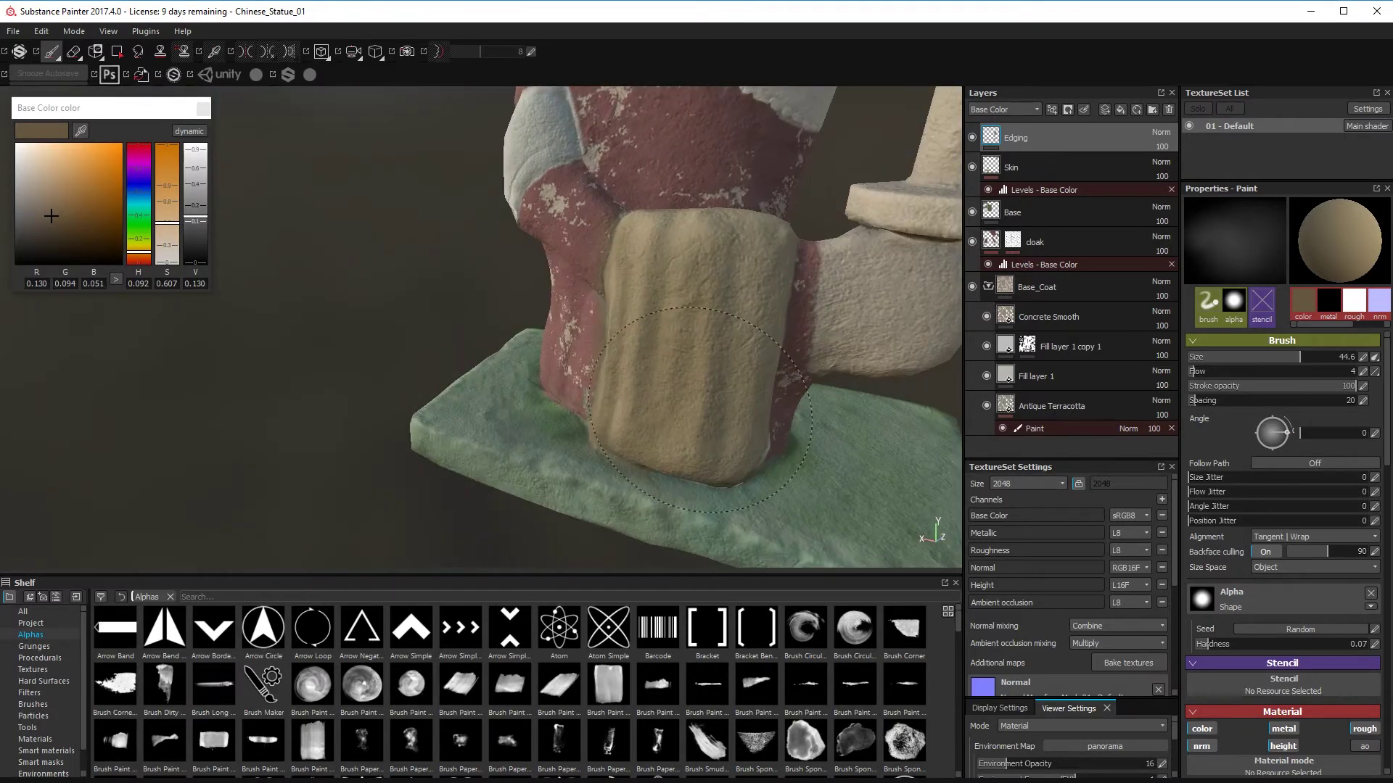
- Lighten the base color to R 0.252, G 0.201, B 0.139, and set the brush size to 8.76 and flow to 11
alt+drag(700, 410, 637, 334)
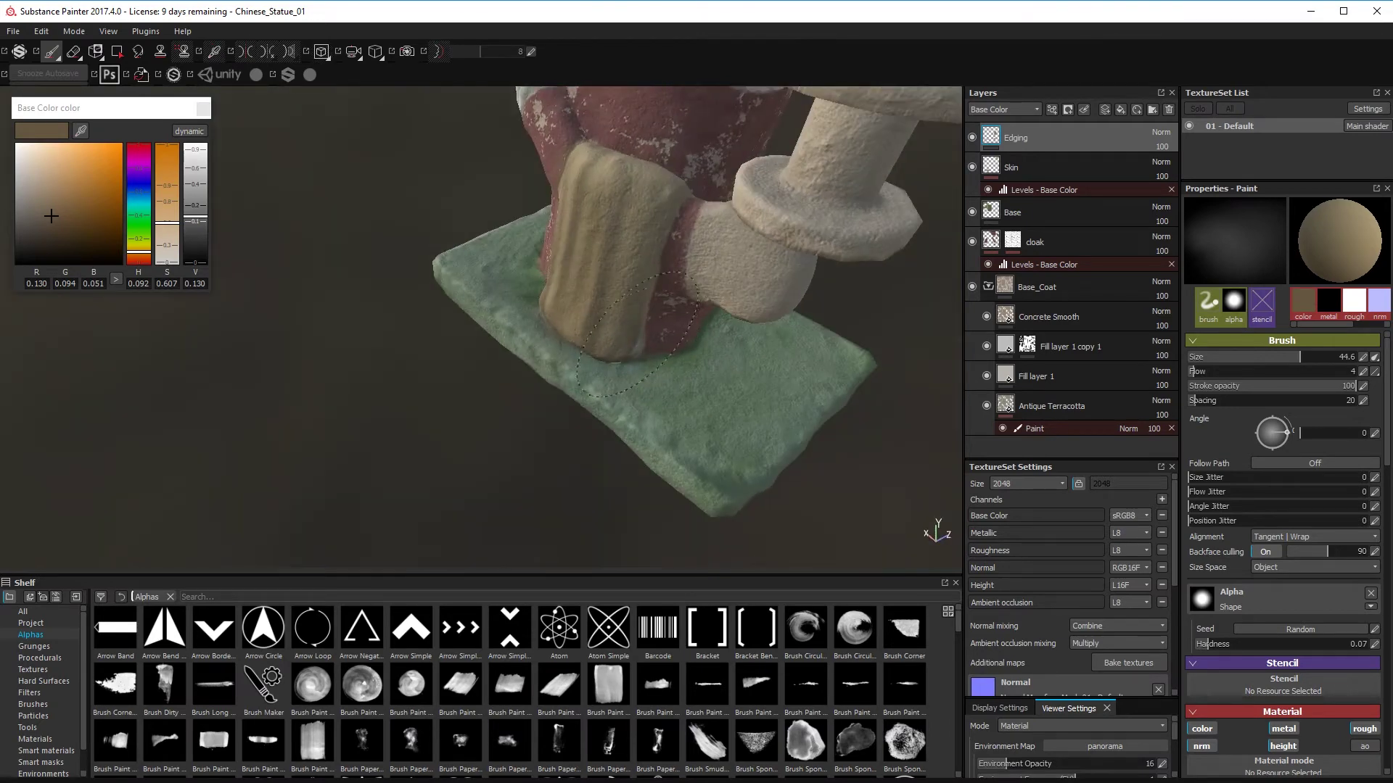
mouse_move(658, 251)
alt+mouse_down()
mouse_move(615, 338)
mouse_move(646, 436)
mouse_move(638, 384)
alt+mouse_up()
click(40, 198)
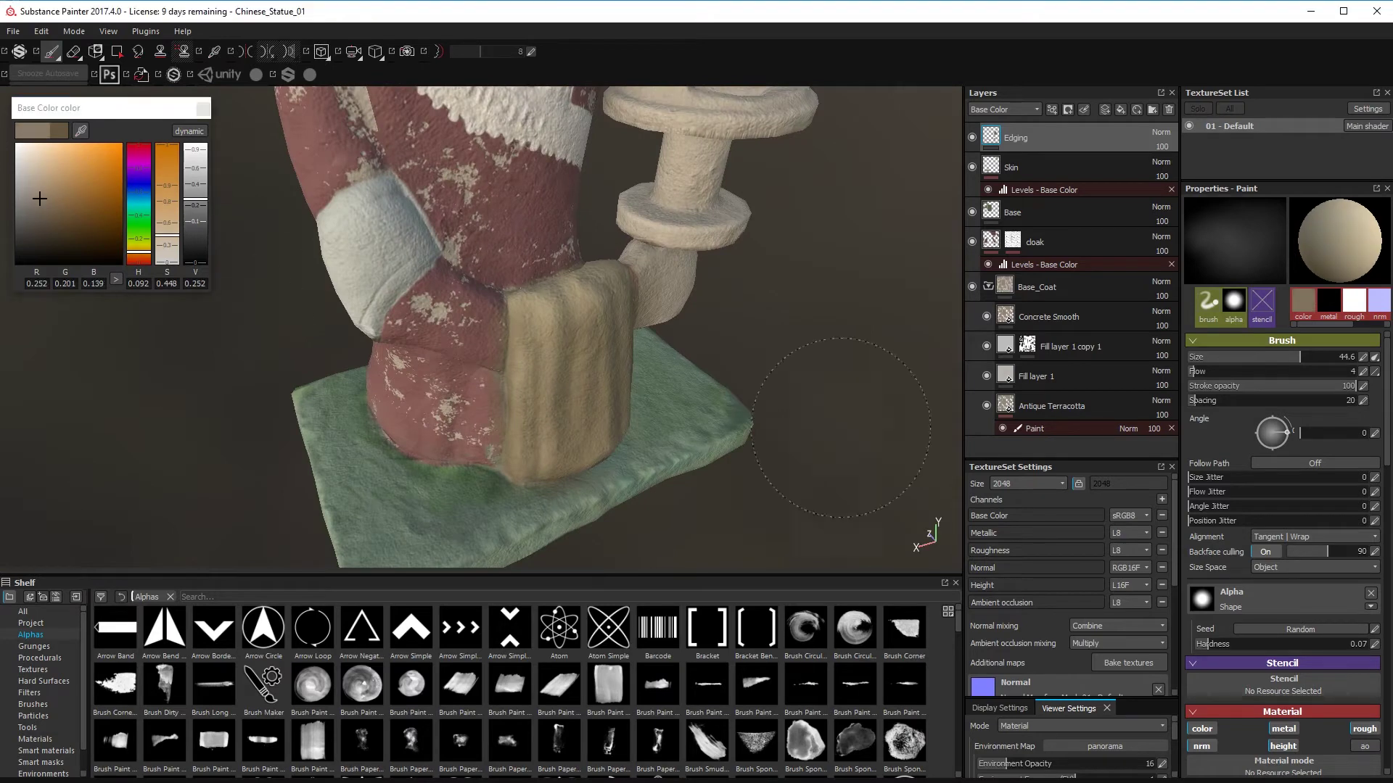
click(1205, 371)
click(1237, 357)
scroll(544, 341, up, 3)
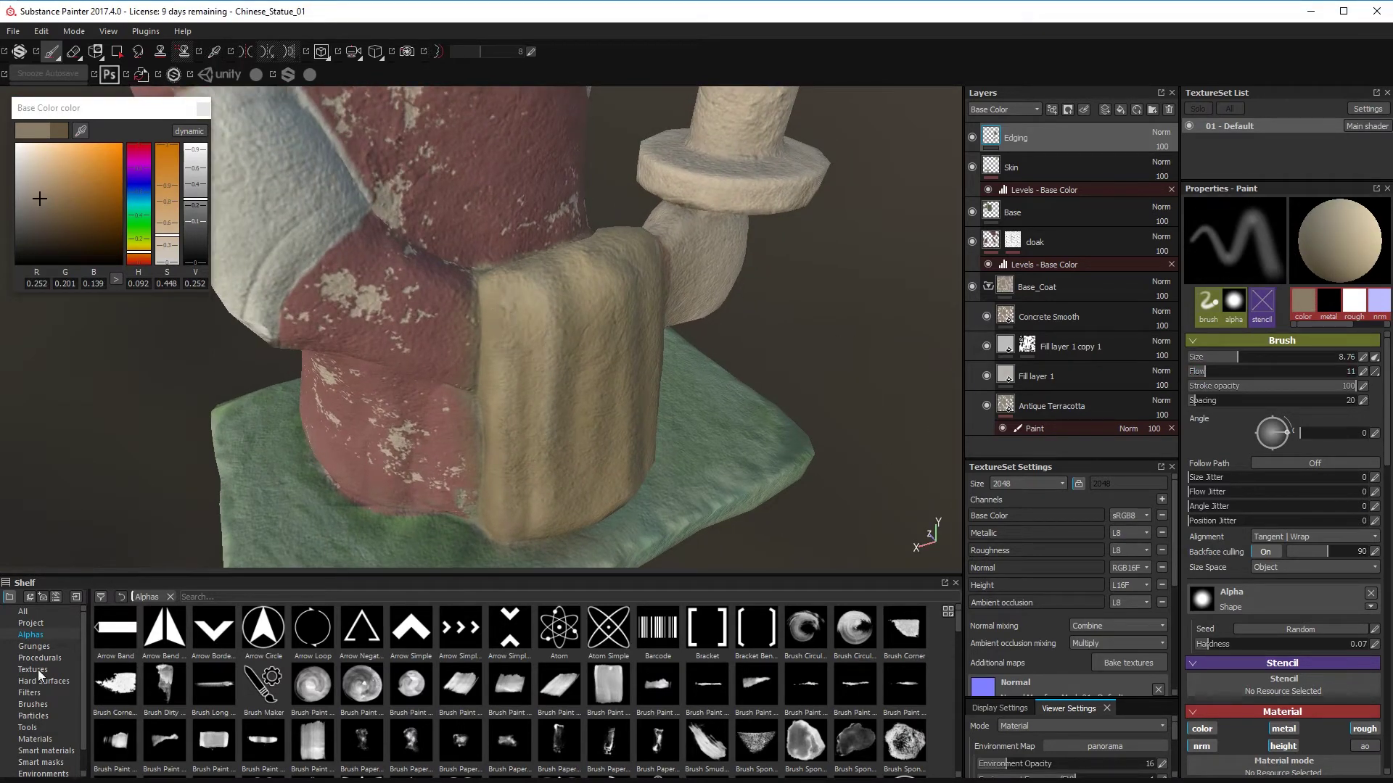
- Choose the Concrete brush and paint fine lighter texture along the hanging cloth's folds
click(33, 705)
click(855, 631)
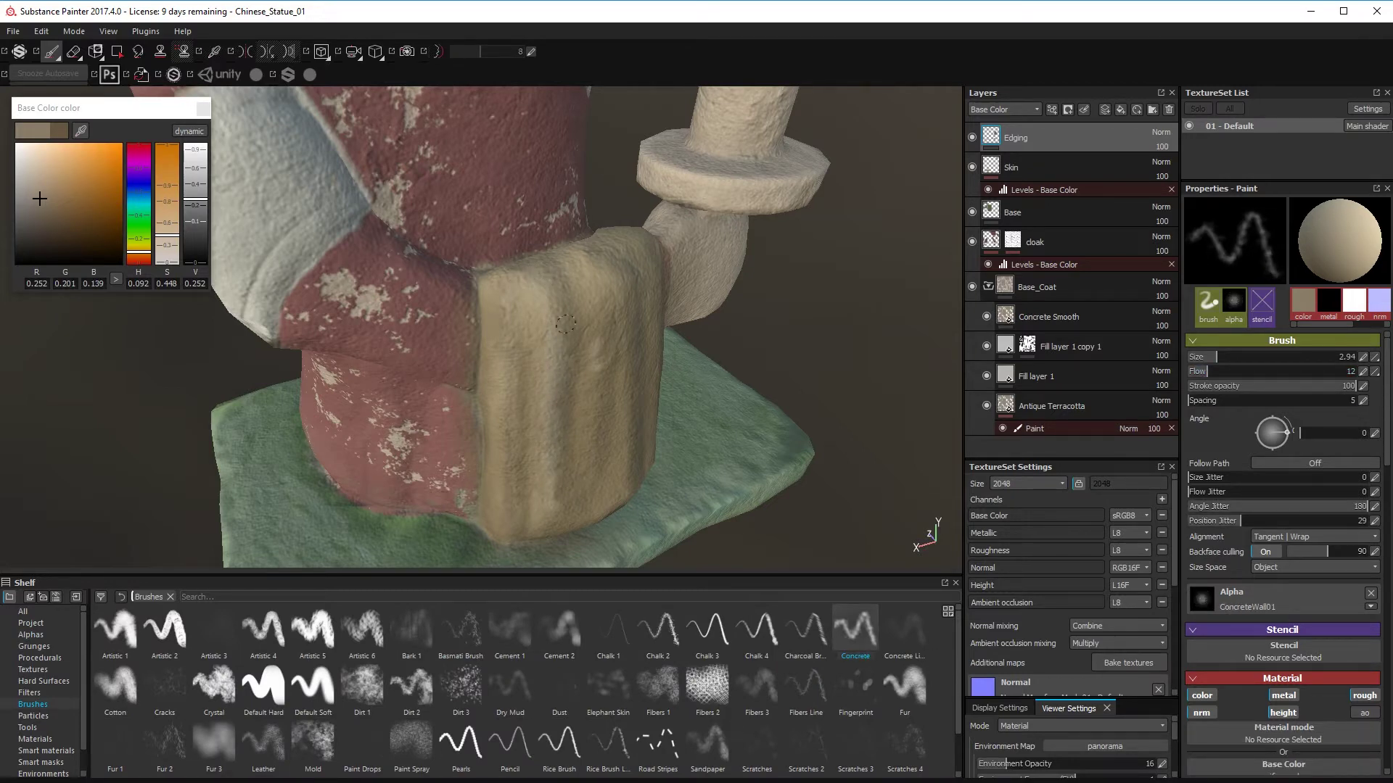
alt+drag(511, 194, 526, 282)
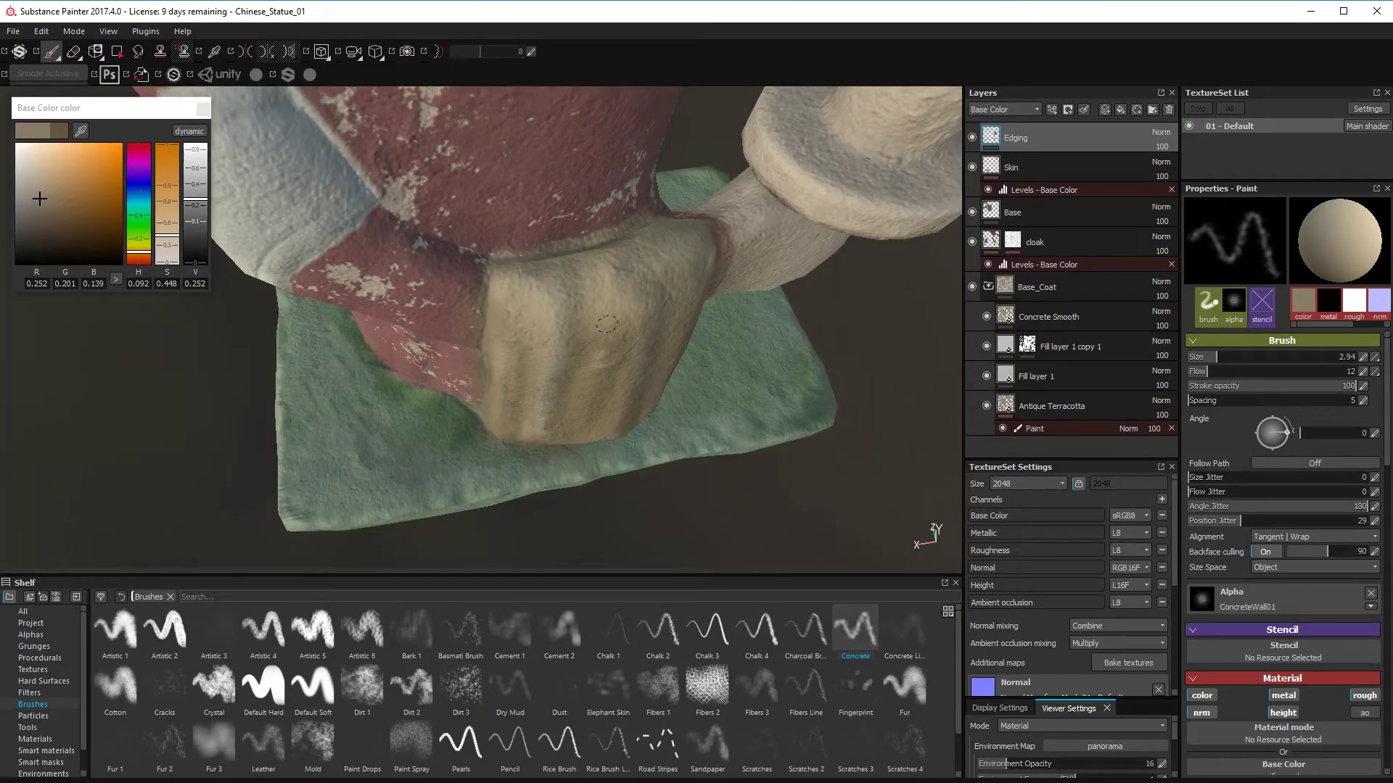
alt+drag(607, 323, 576, 297)
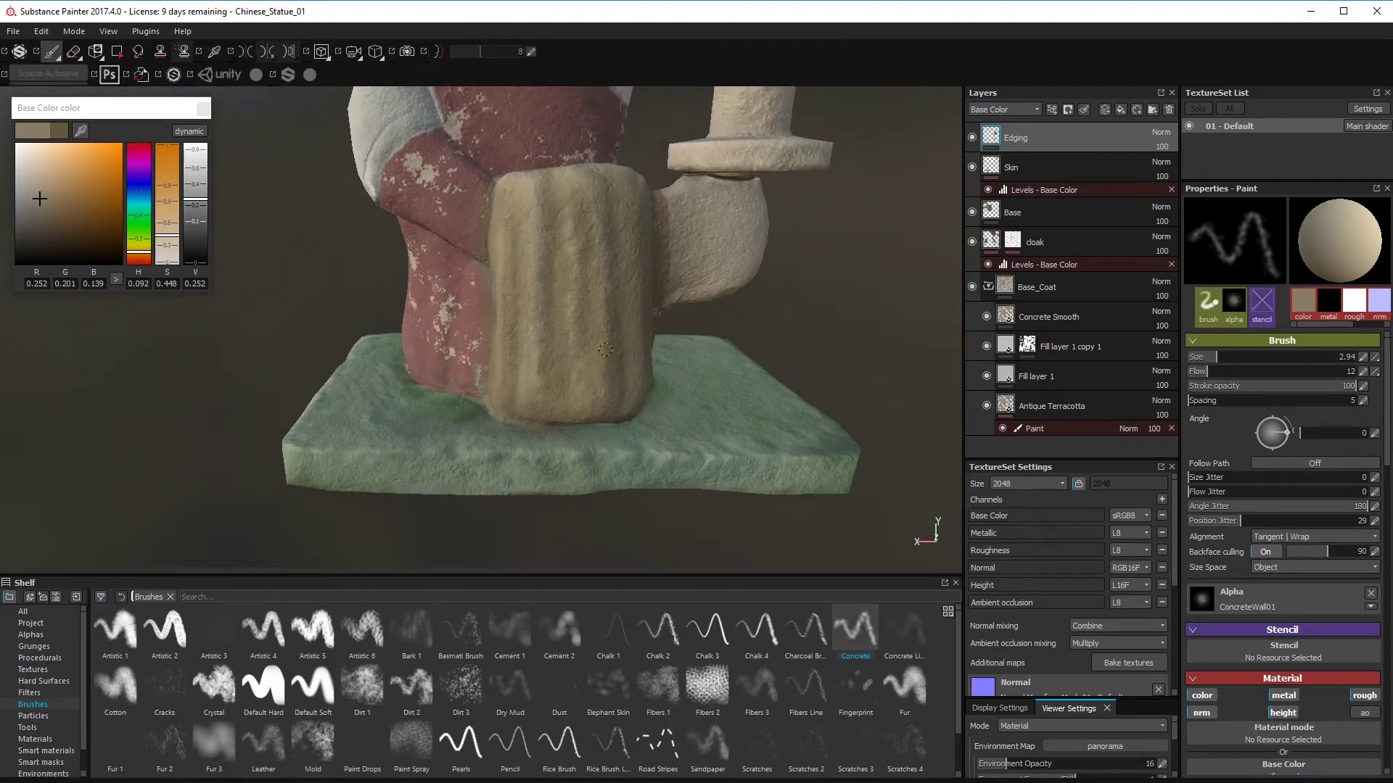
alt+drag(638, 277, 522, 230)
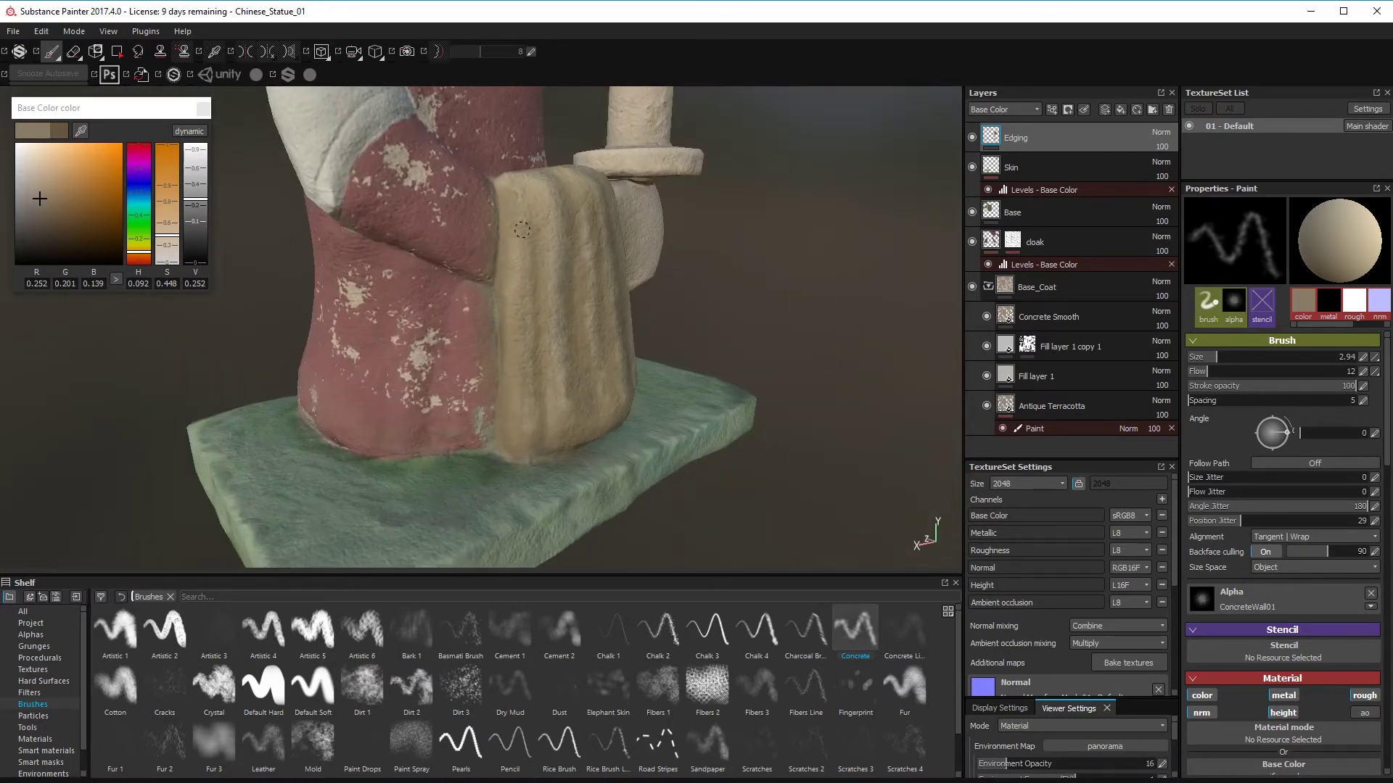
alt+drag(533, 447, 600, 388)
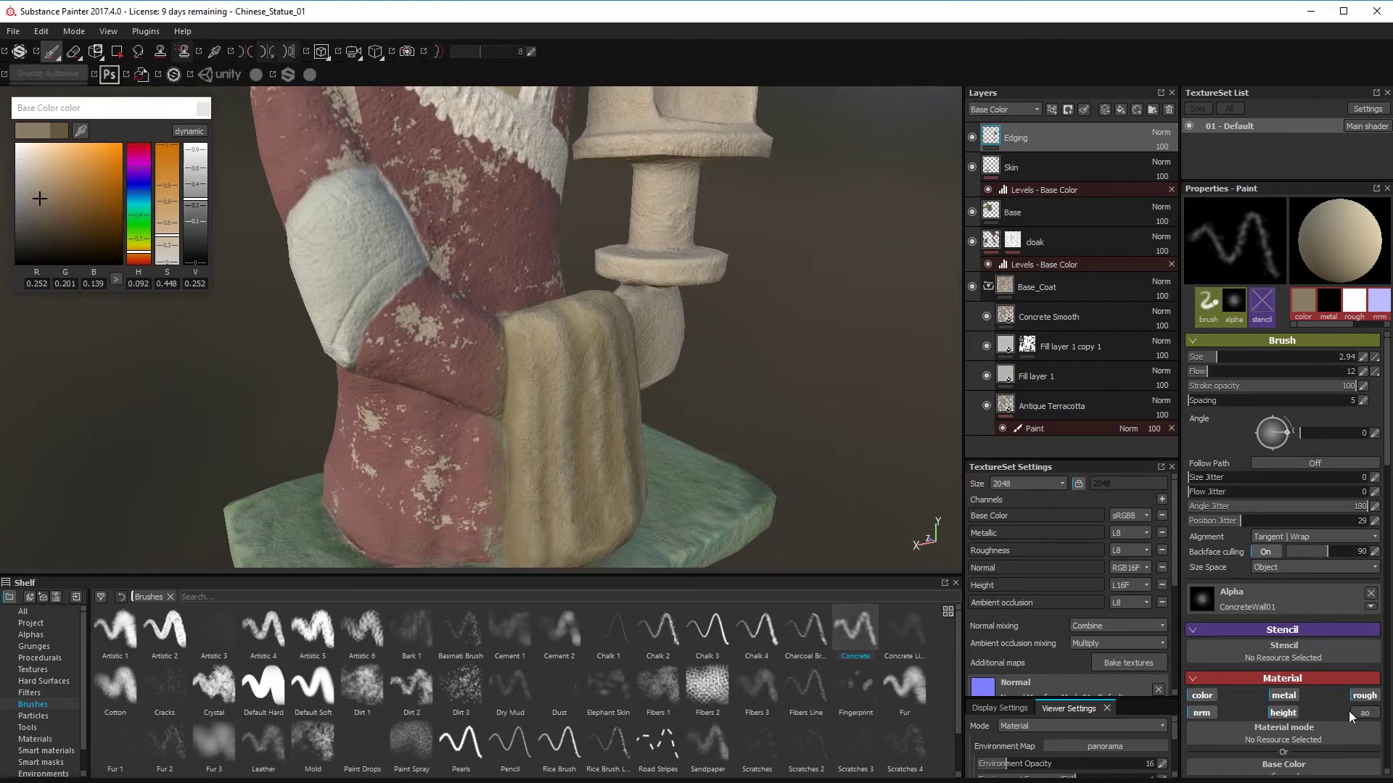
- Lower the brush's height below zero for recessed strokes and test it on the hanging cloth
scroll(1339, 571, down, 5)
click(1309, 593)
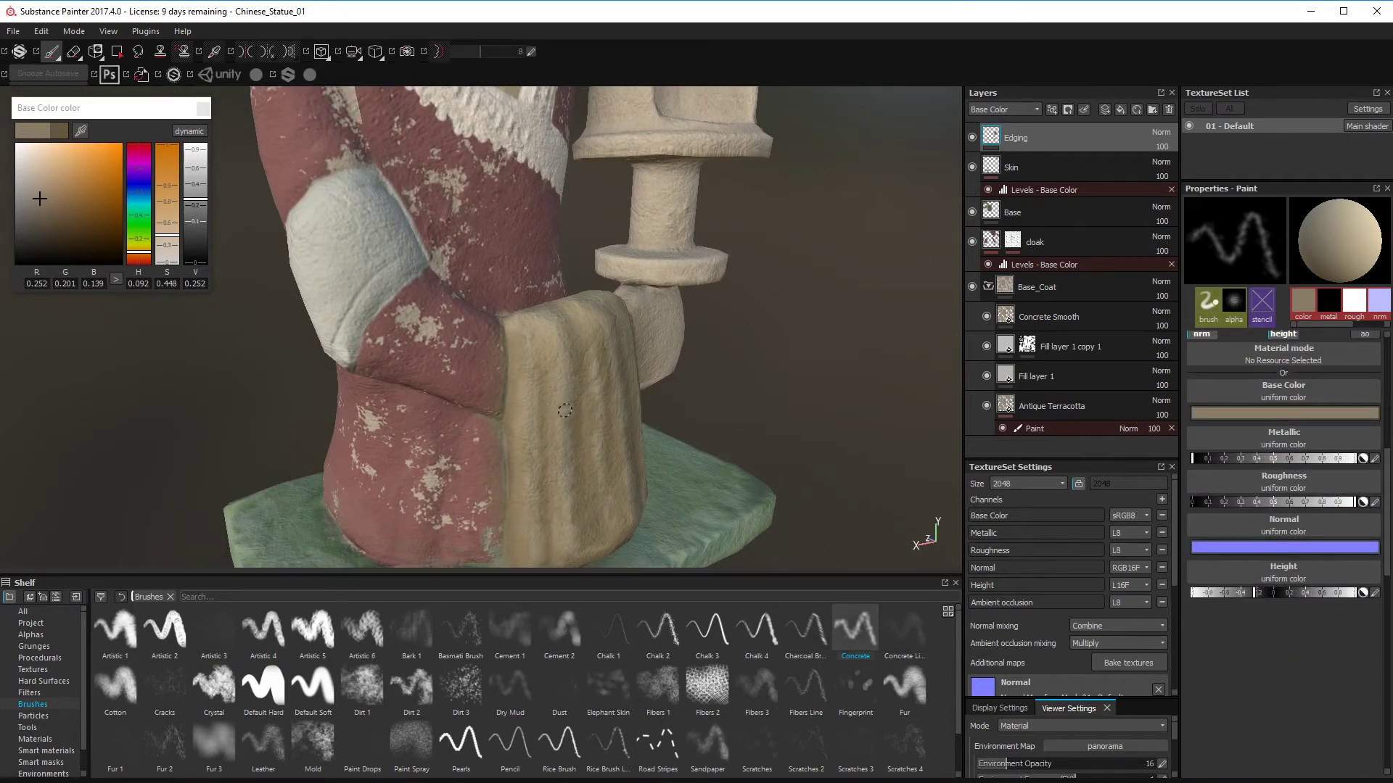
alt+drag(565, 410, 546, 406)
alt+right_drag(559, 428, 643, 579)
alt+drag(653, 304, 709, 388)
alt+right_drag(709, 388, 436, 756)
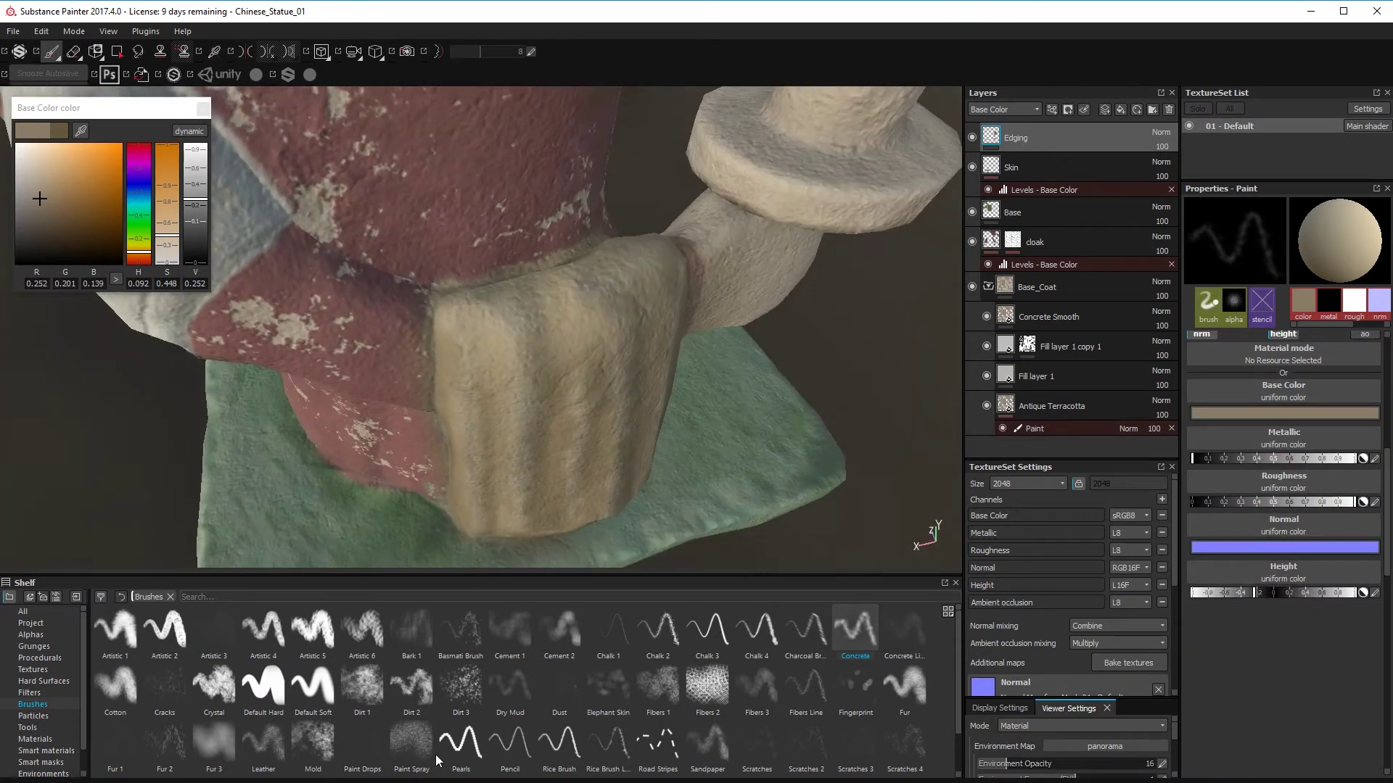
- Try the Sharp Line, Scratches 5, Sandpaper and Default Hard brushes for marking the cloth
scroll(438, 759, down, 1)
click(164, 747)
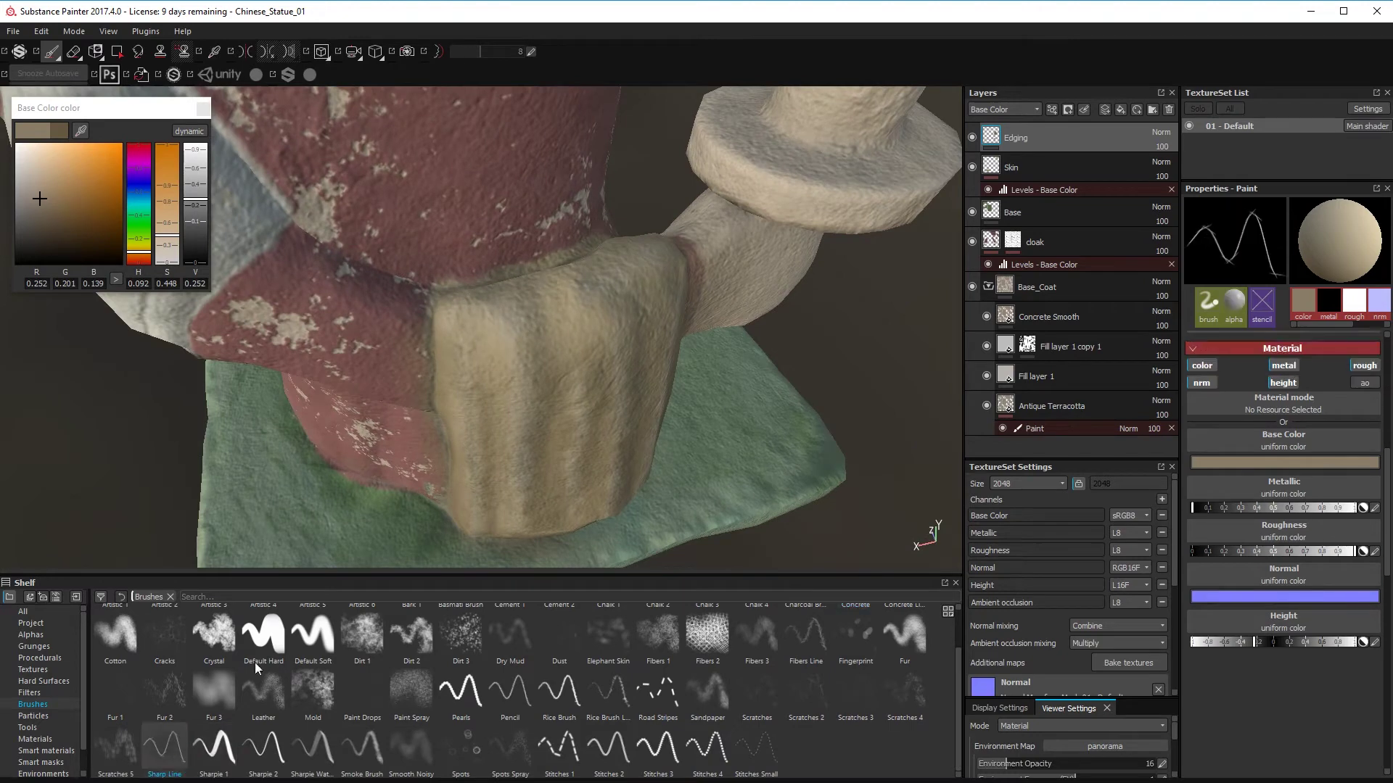
click(116, 749)
alt+drag(597, 465, 577, 344)
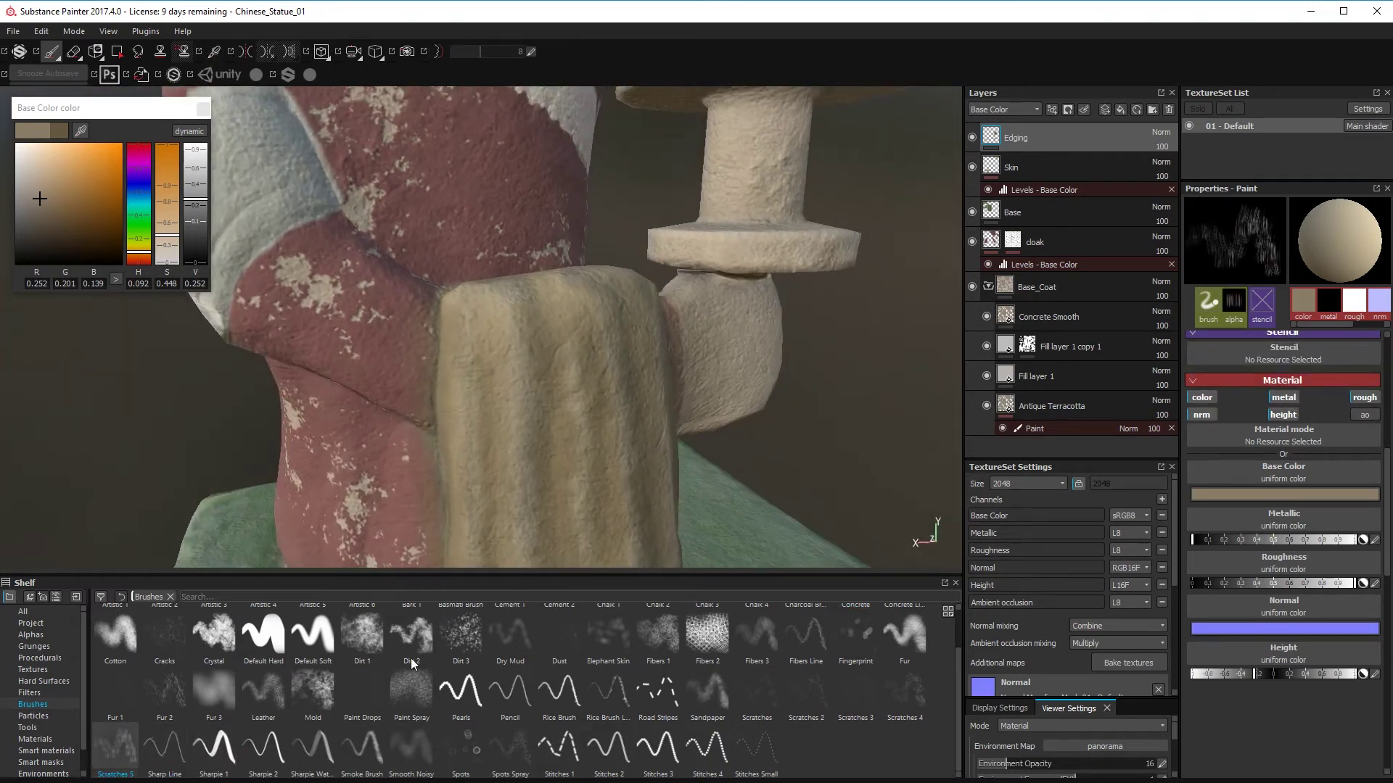
click(702, 704)
alt+drag(507, 275, 494, 313)
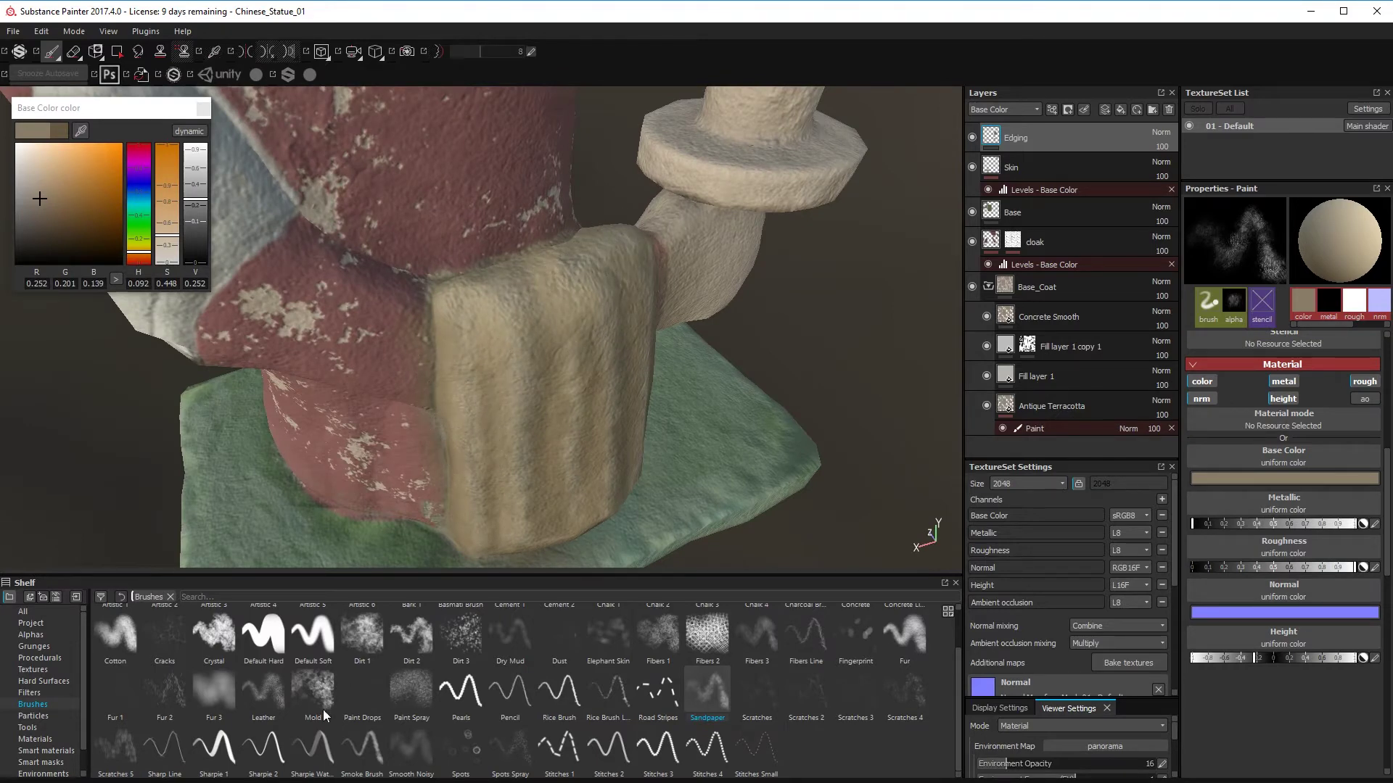
drag(960, 654, 959, 614)
click(264, 687)
alt+drag(579, 514, 555, 480)
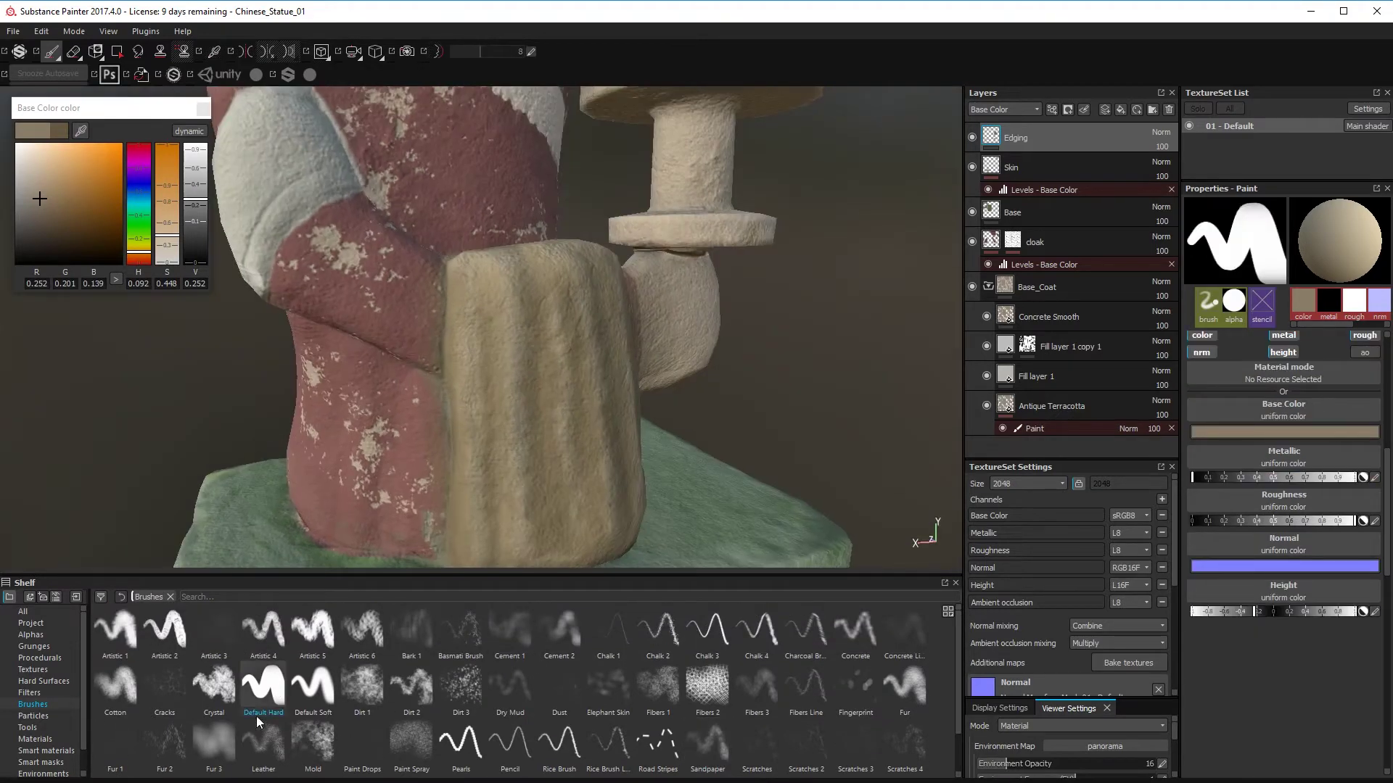
- Carve small dents and cracks into the hanging cloth's folds and bottom edge with the Artistic 1 brush
click(116, 633)
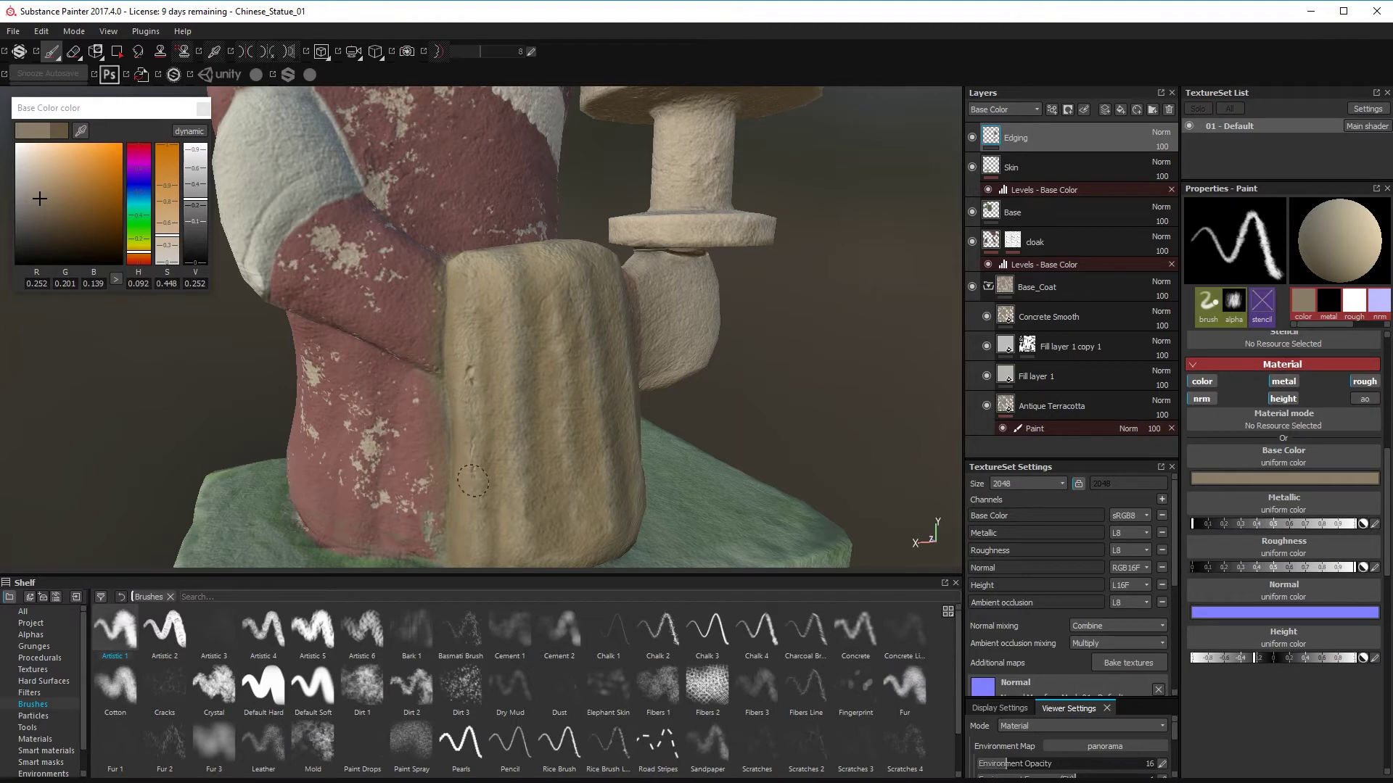
mouse_move(476, 502)
alt+mouse_down()
mouse_move(473, 352)
mouse_move(435, 447)
alt+mouse_up()
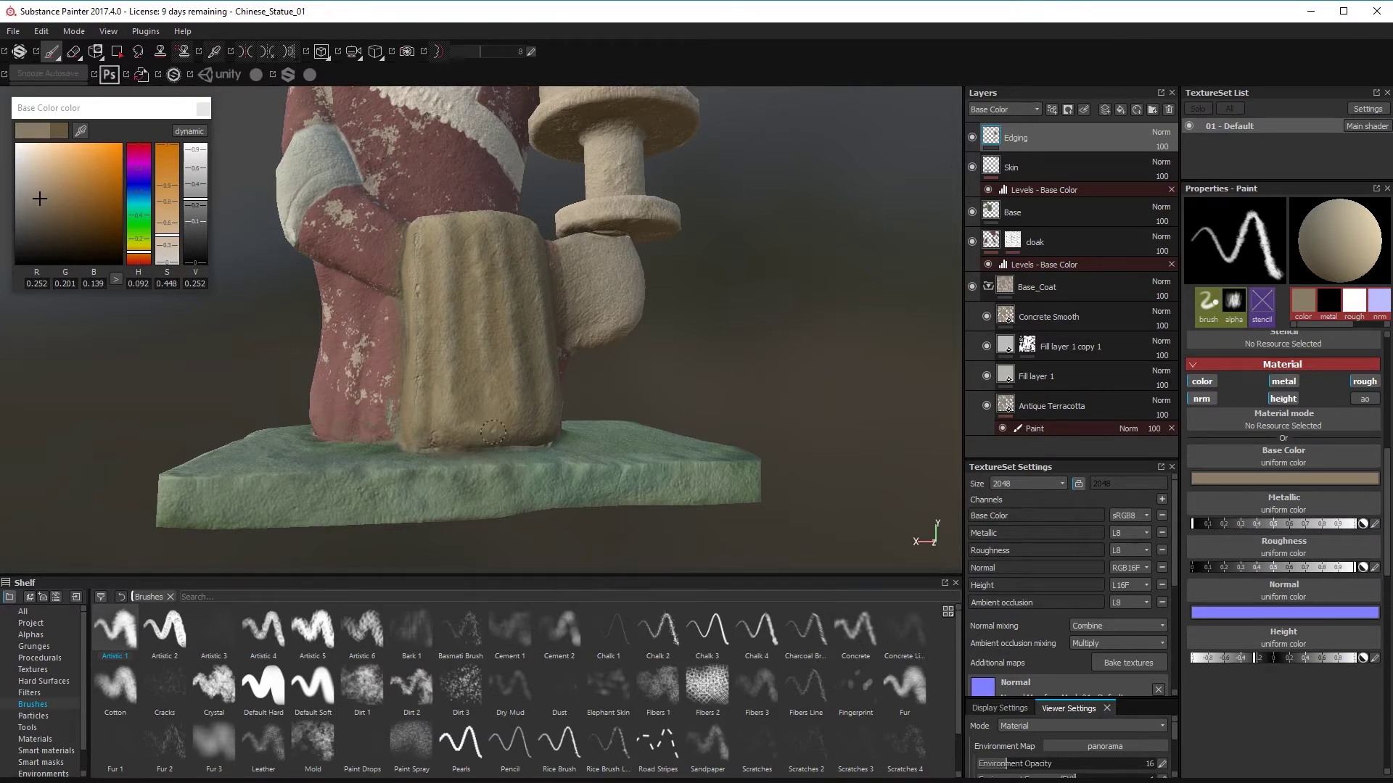
mouse_move(464, 450)
alt+mouse_down()
mouse_move(542, 218)
mouse_move(480, 220)
alt+mouse_up()
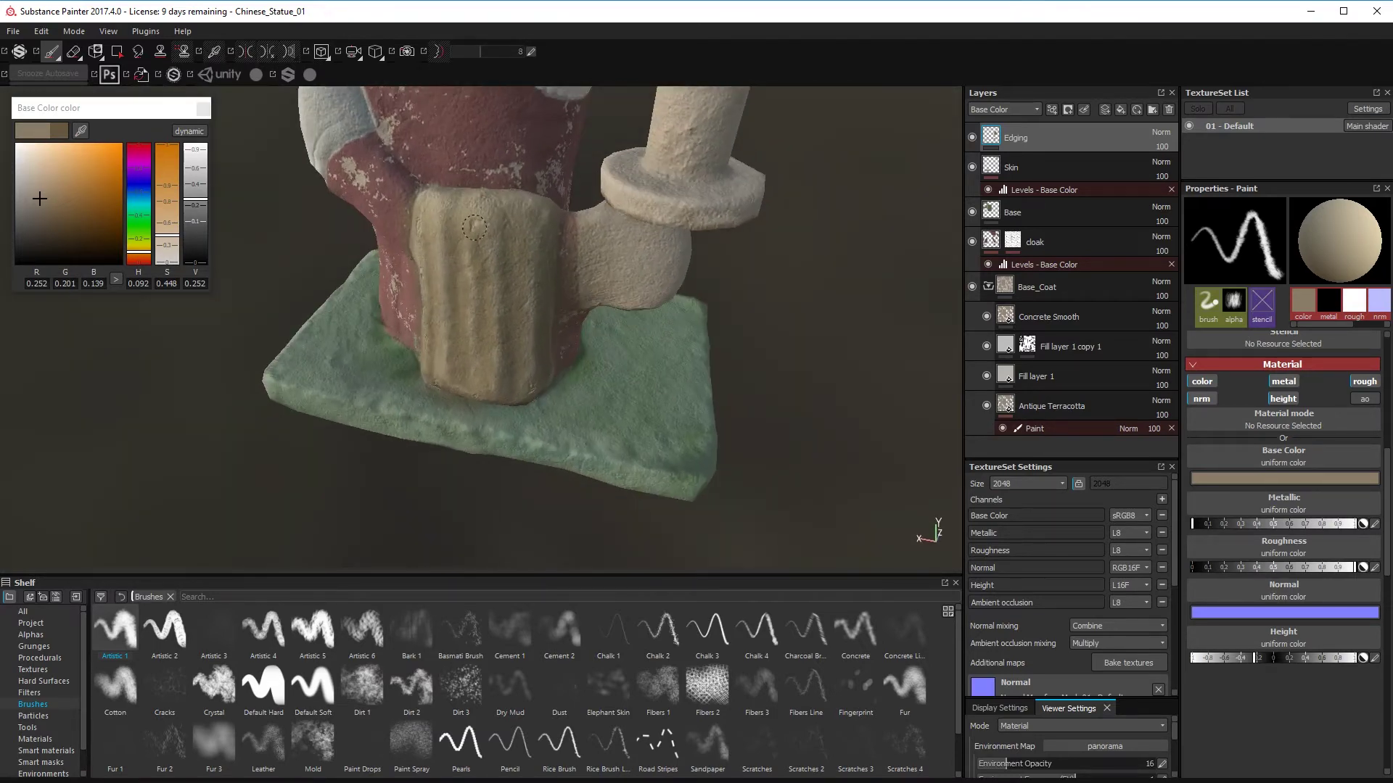
alt+right_drag(475, 231, 583, 216)
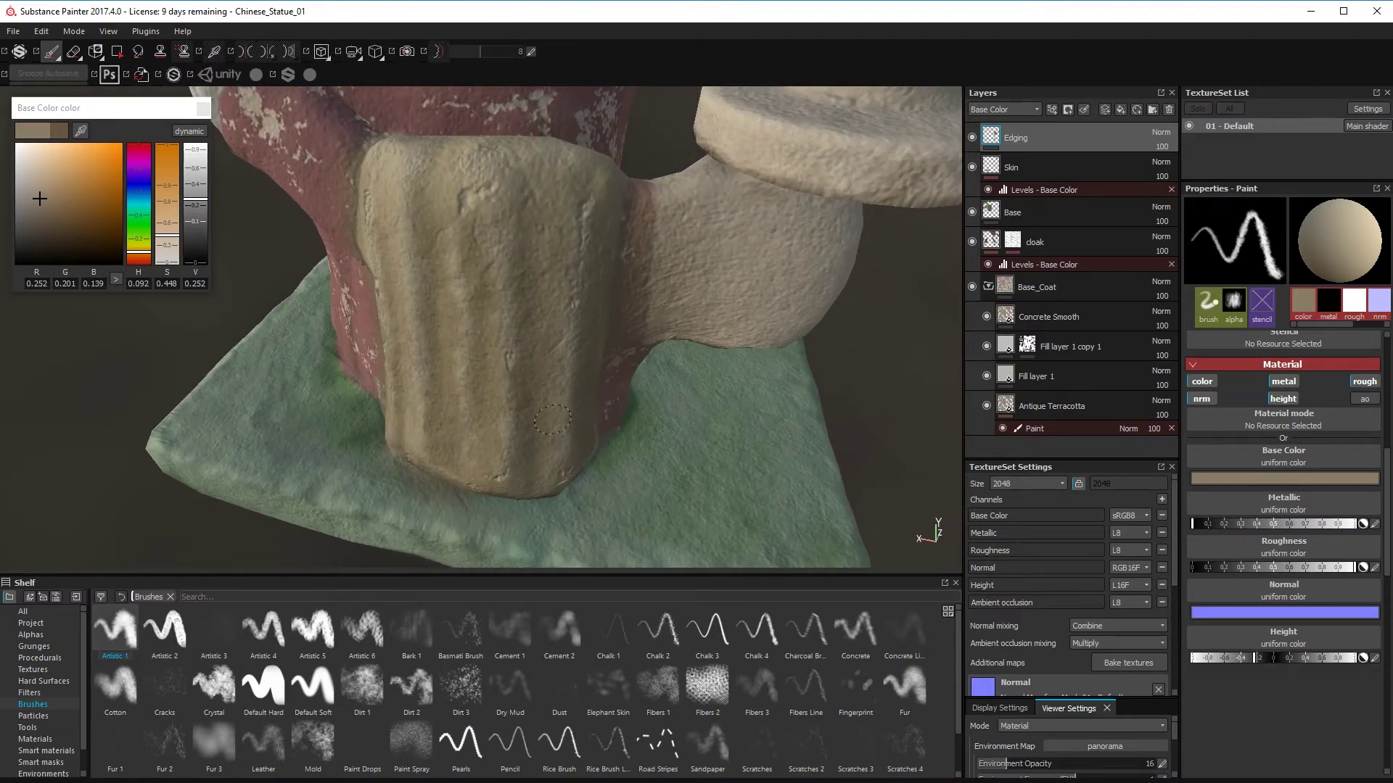
alt+right_drag(552, 420, 471, 414)
alt+drag(471, 413, 673, 505)
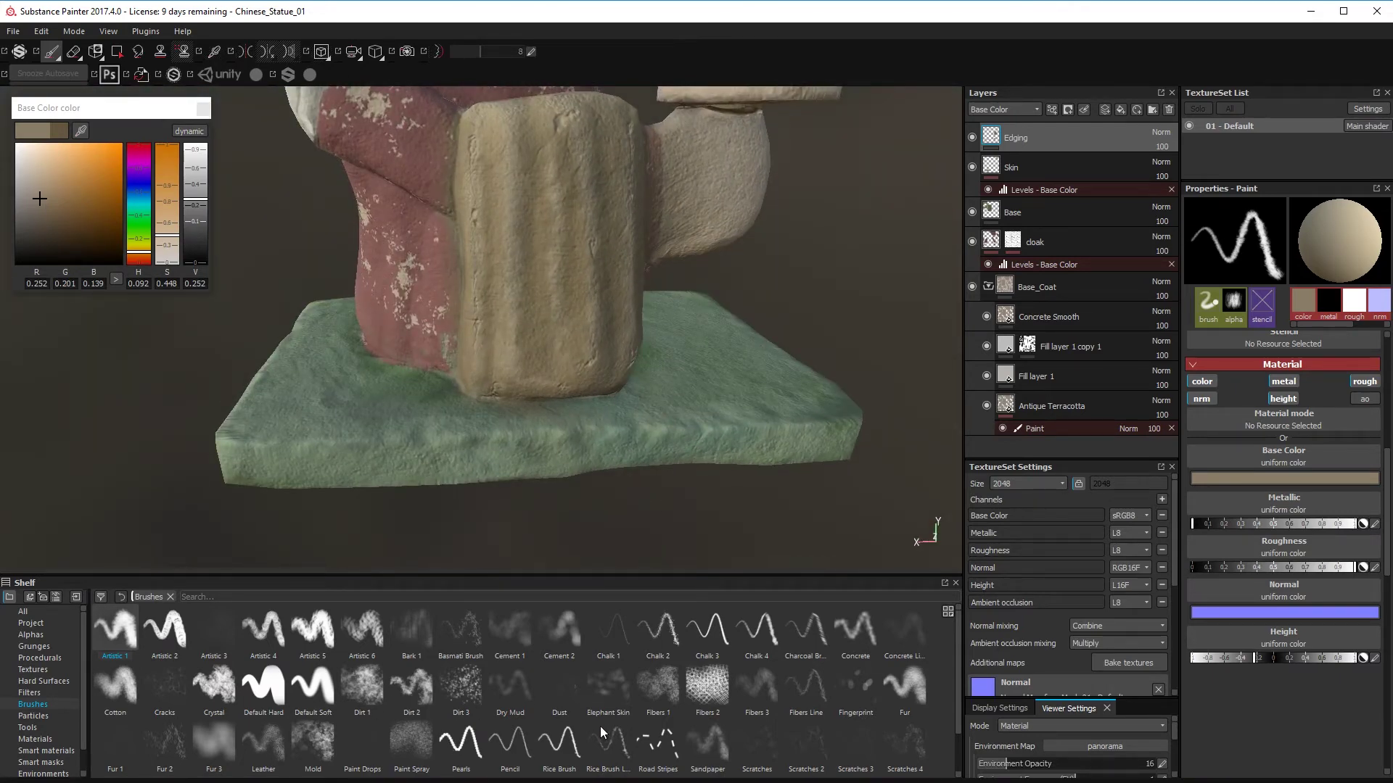
- Choose the Dirt 1 brush with dark brown (R 0.067, G 0.051, B 0.032), raise its roughness and reset its height to zero
click(362, 685)
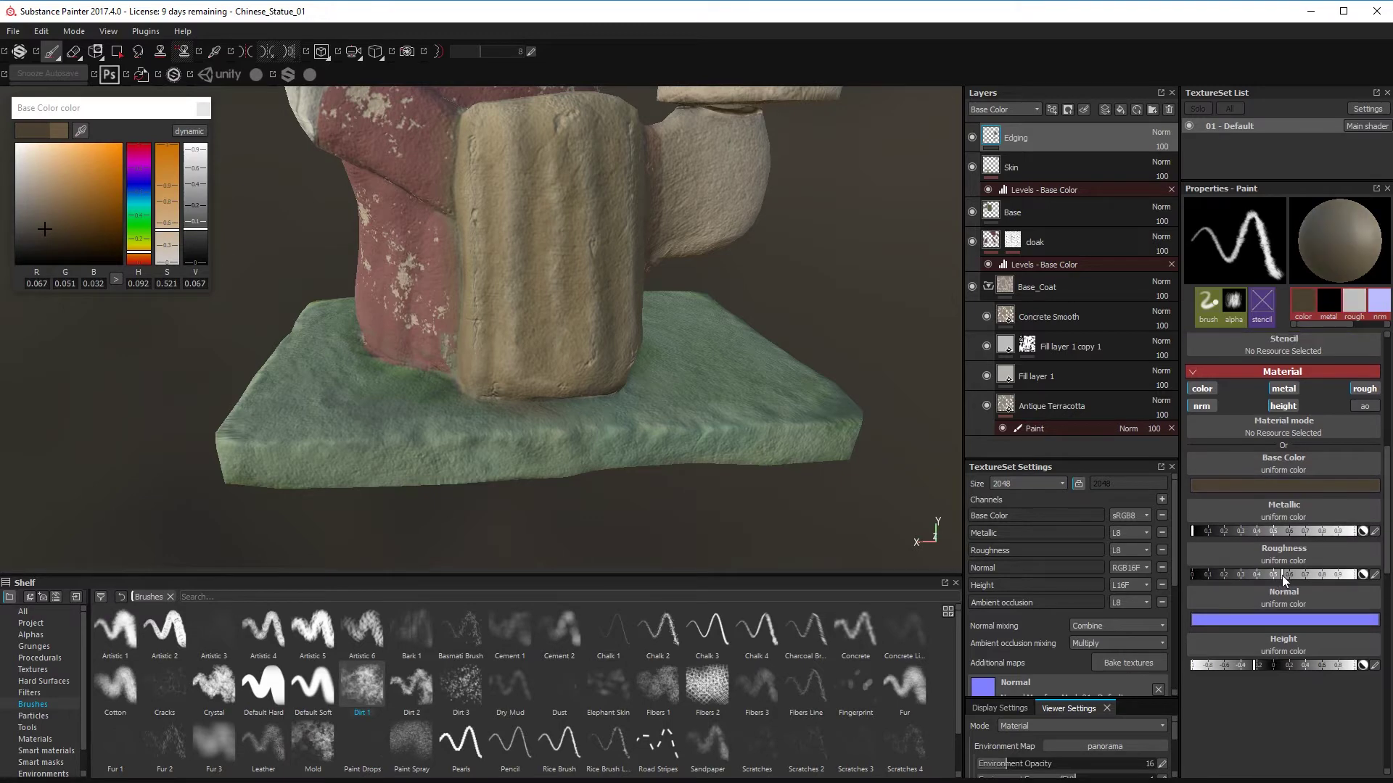
drag(1283, 578, 1351, 575)
drag(1255, 665, 1275, 668)
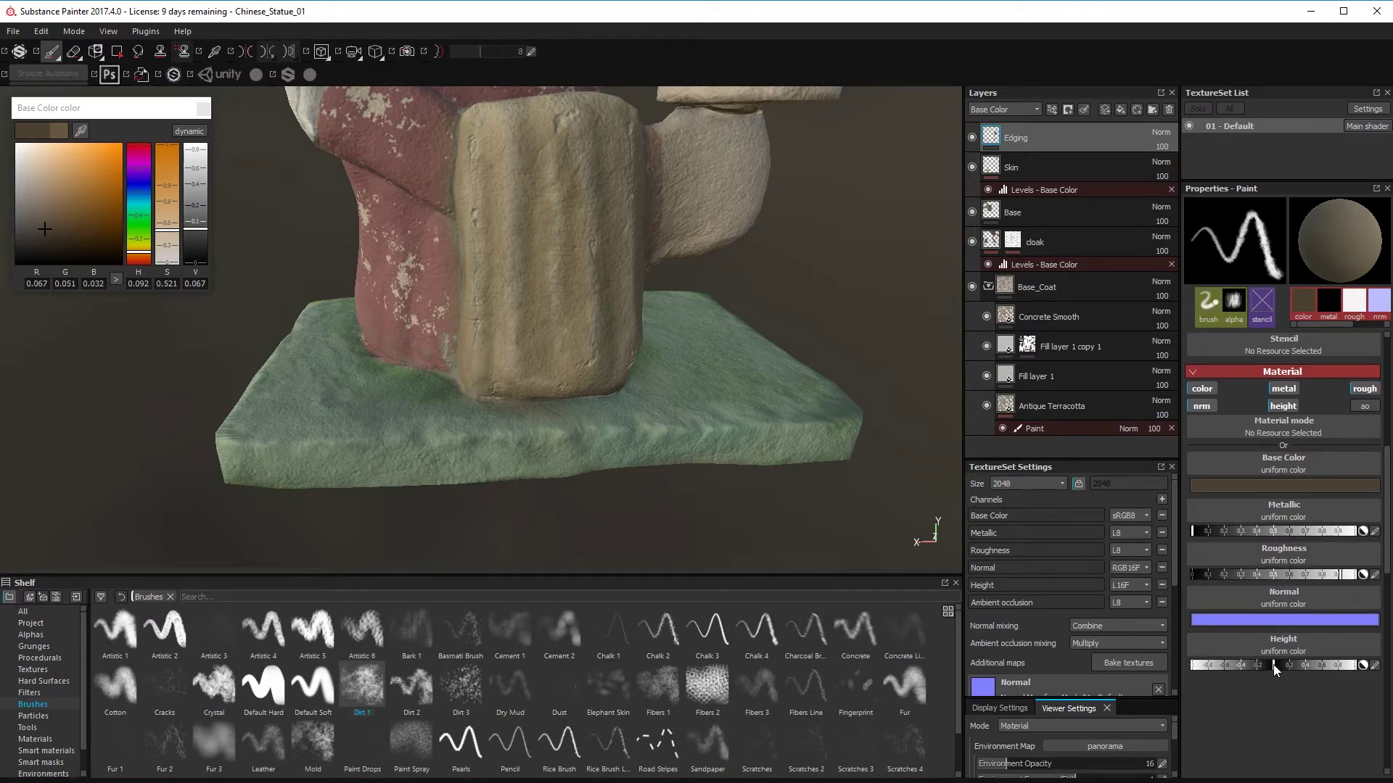
drag(1386, 532, 1382, 422)
- Try a dirt dab at flow 6 near the cloth's lower edge and undo it
click(1197, 372)
click(531, 372)
alt+right_drag(533, 384, 560, 701)
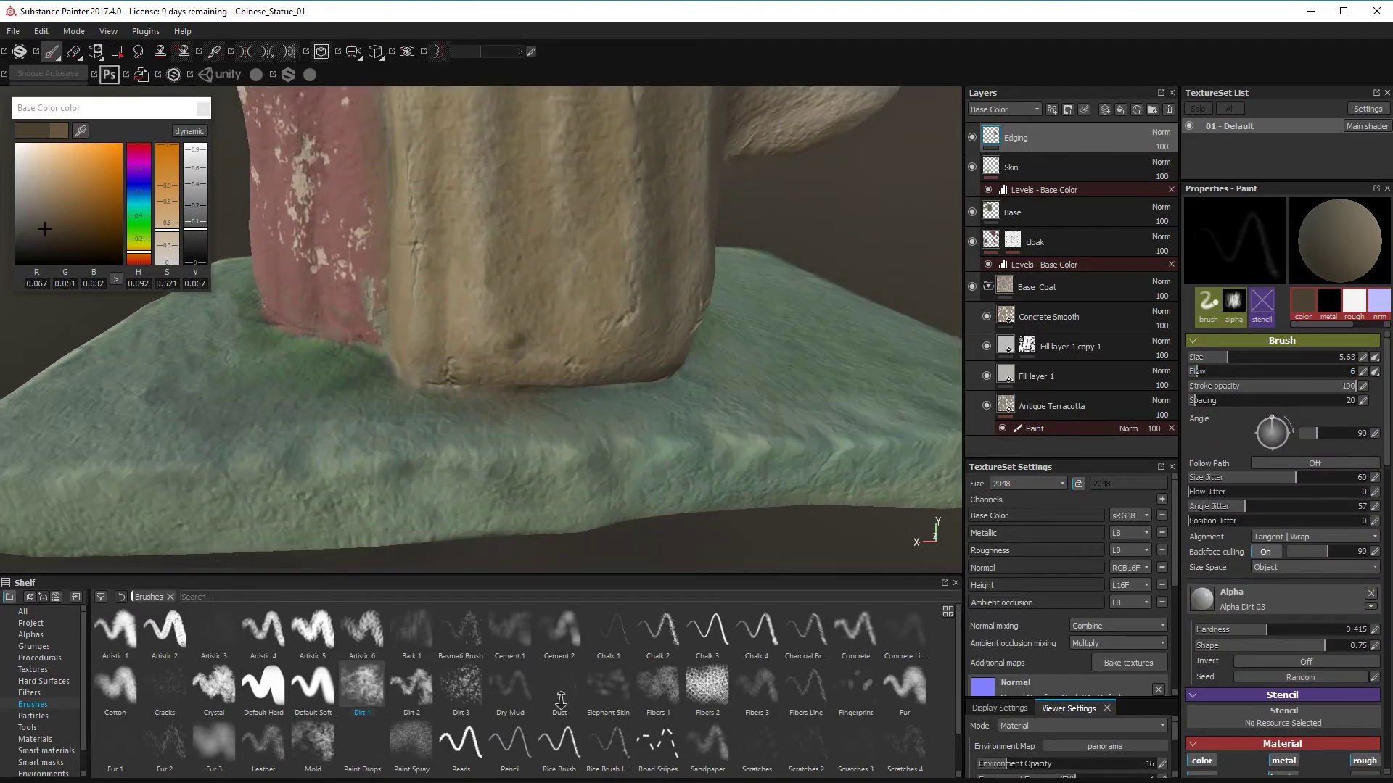
key(ctrl+z)
- Set the brush flow to 19, recenter its height at zero, and paint dark dirt patches on the lower cloth folds
click(1219, 372)
click(544, 348)
drag(468, 214, 535, 306)
key(ctrl+z)
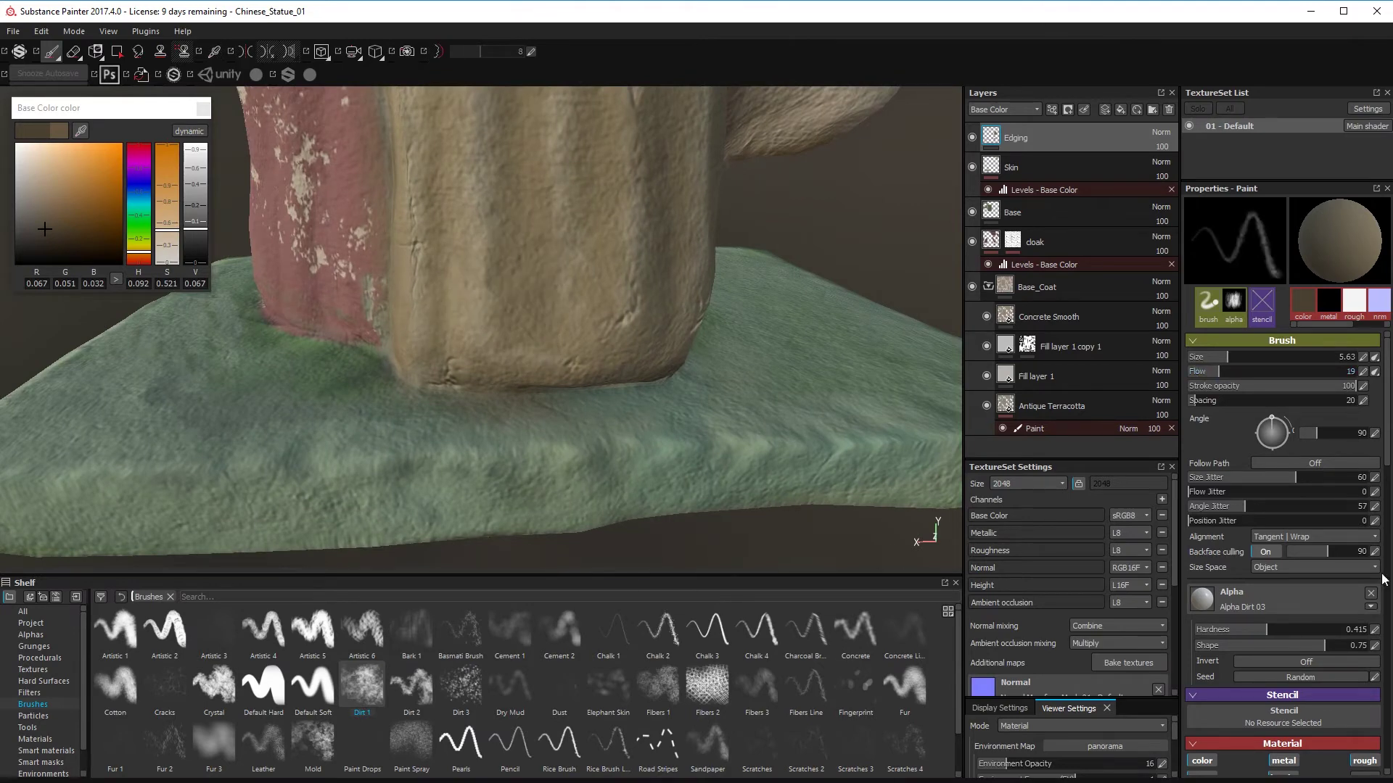
drag(1386, 437, 1389, 539)
click(1275, 714)
drag(523, 333, 537, 346)
mouse_move(541, 363)
alt+mouse_down()
mouse_move(743, 485)
mouse_move(805, 475)
alt+mouse_up()
drag(381, 372, 394, 395)
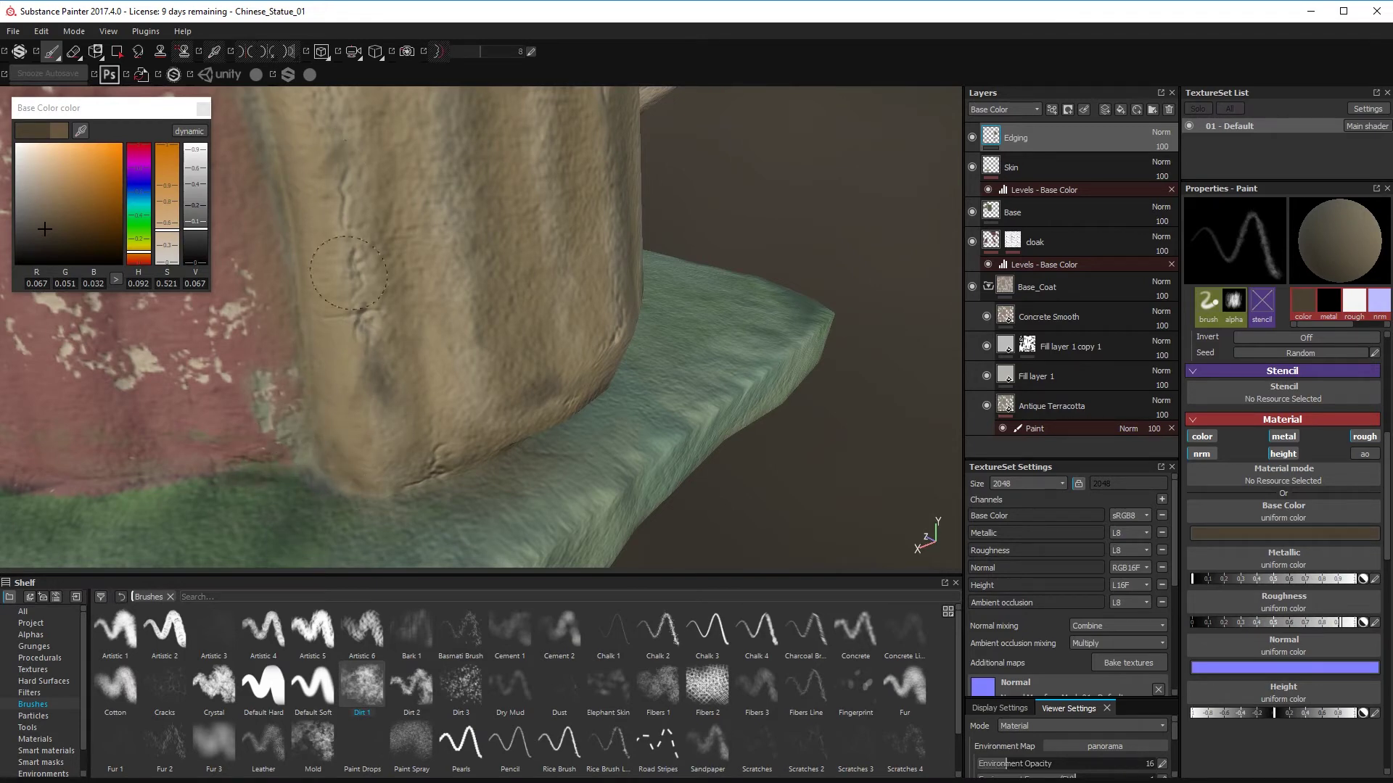
- Add dark dirt to the dents along the cloth's bottom hem and side edge from several angles
alt+drag(450, 225, 574, 341)
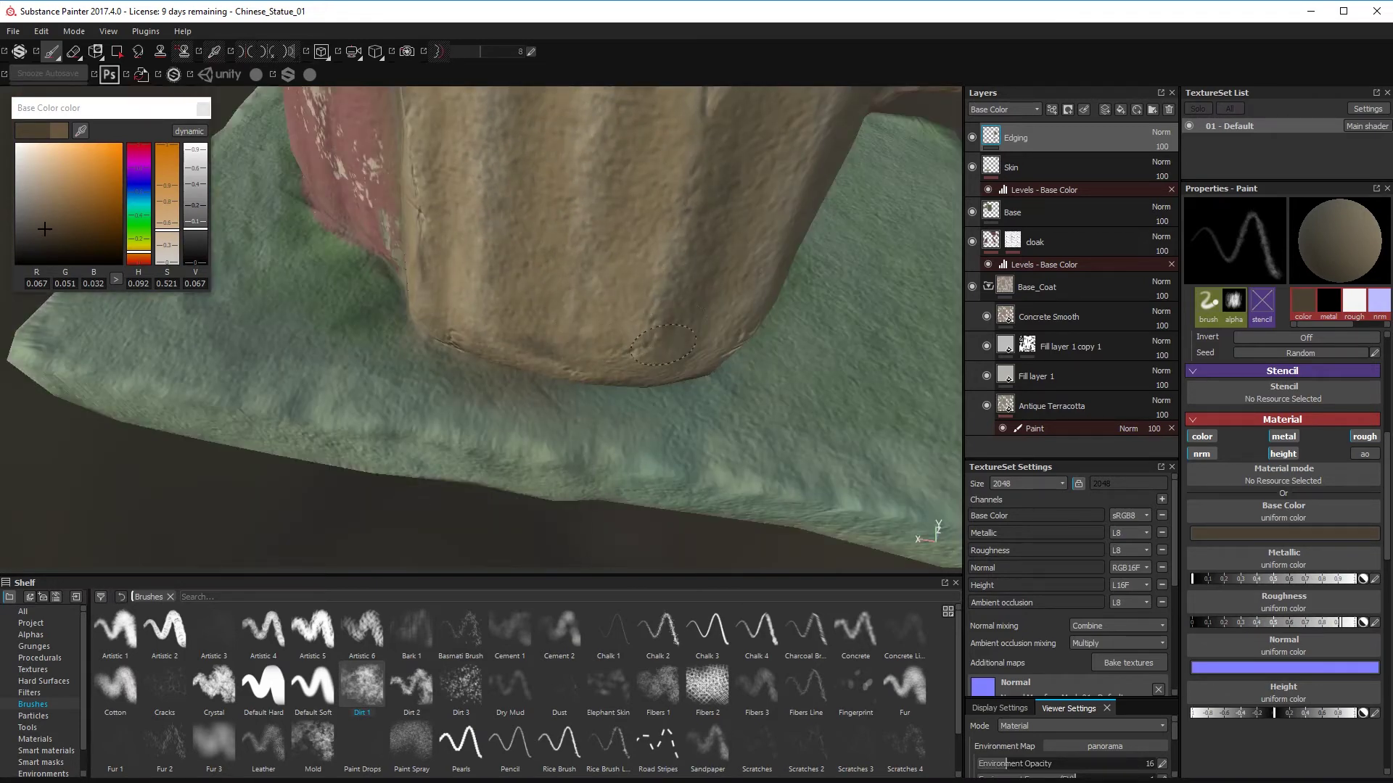
alt+drag(663, 344, 609, 143)
alt+drag(729, 321, 791, 481)
alt+right_drag(791, 480, 737, 428)
alt+drag(737, 428, 470, 408)
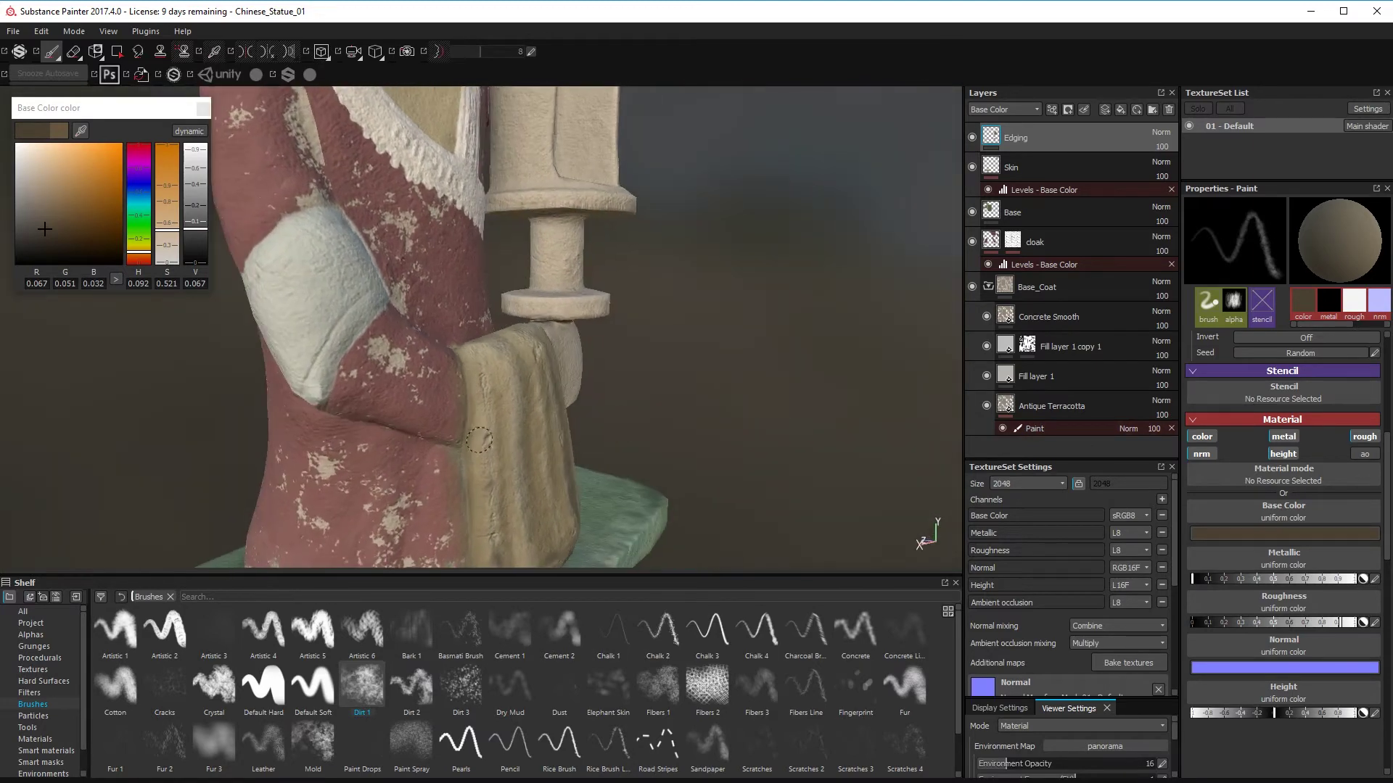
mouse_move(481, 482)
alt+mouse_down()
mouse_move(451, 358)
mouse_move(554, 283)
alt+mouse_up()
alt+drag(554, 222, 476, 324)
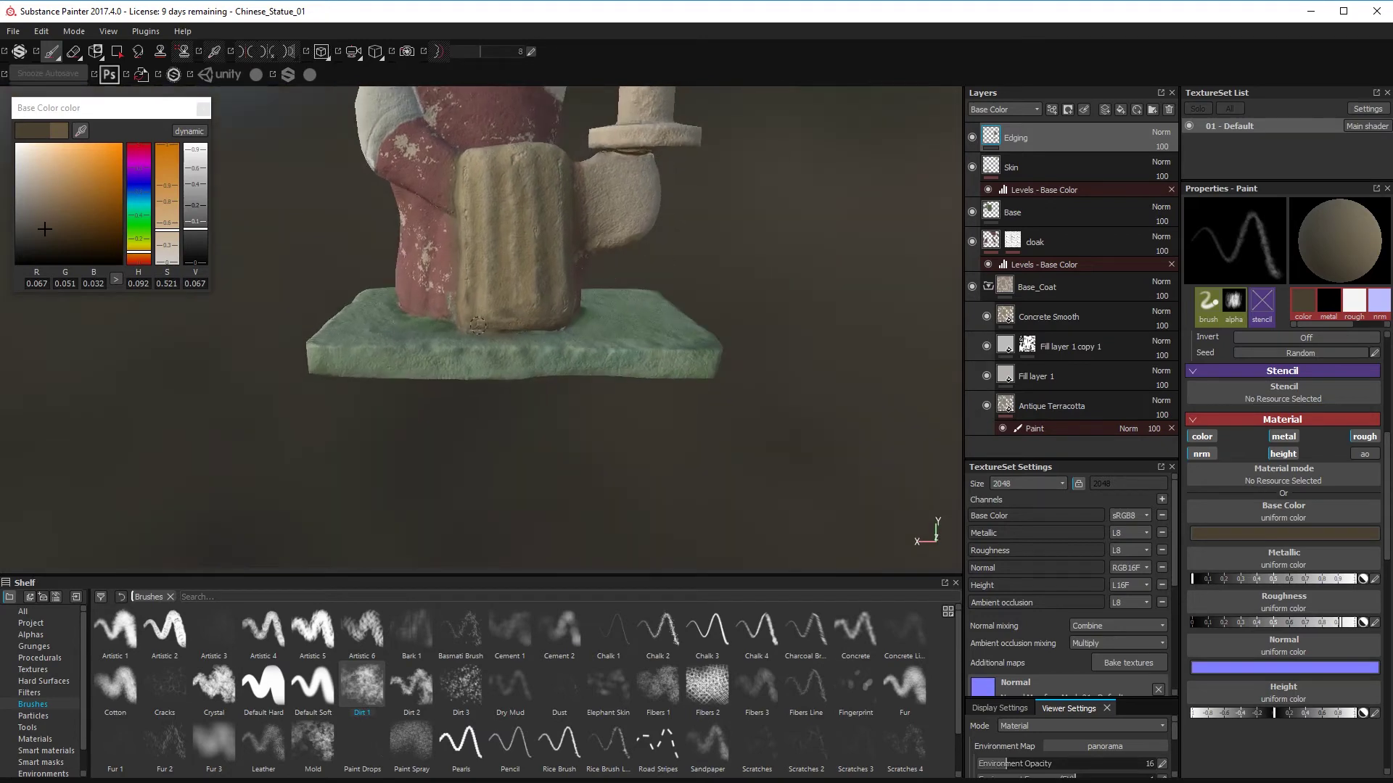
alt+drag(470, 262, 533, 301)
alt+drag(657, 305, 714, 319)
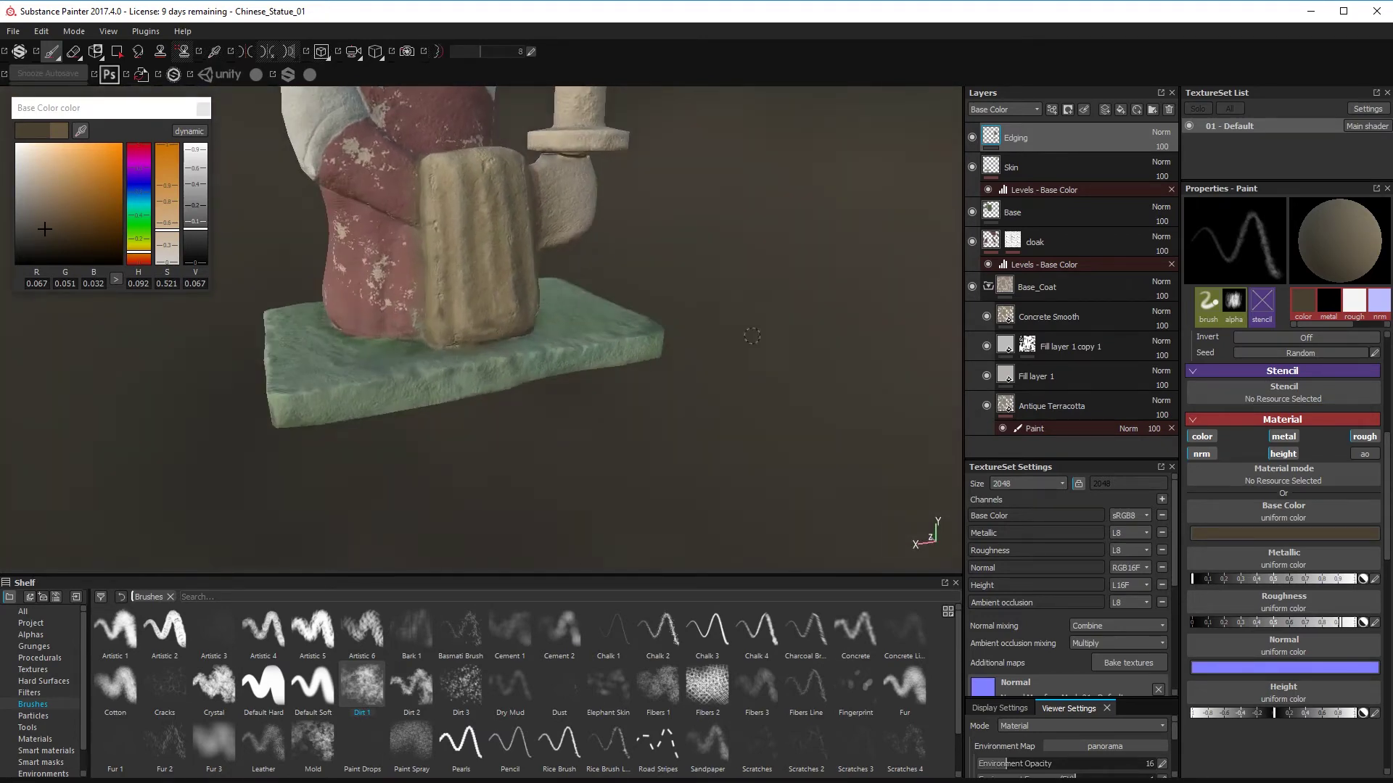
- Choose the Default Hard brush and set its base color to light grey-beige (R 0.297, G 0.270, B 0.236)
alt+middle_drag(715, 319, 719, 416)
alt+right_drag(719, 416, 742, 450)
alt+drag(742, 449, 628, 433)
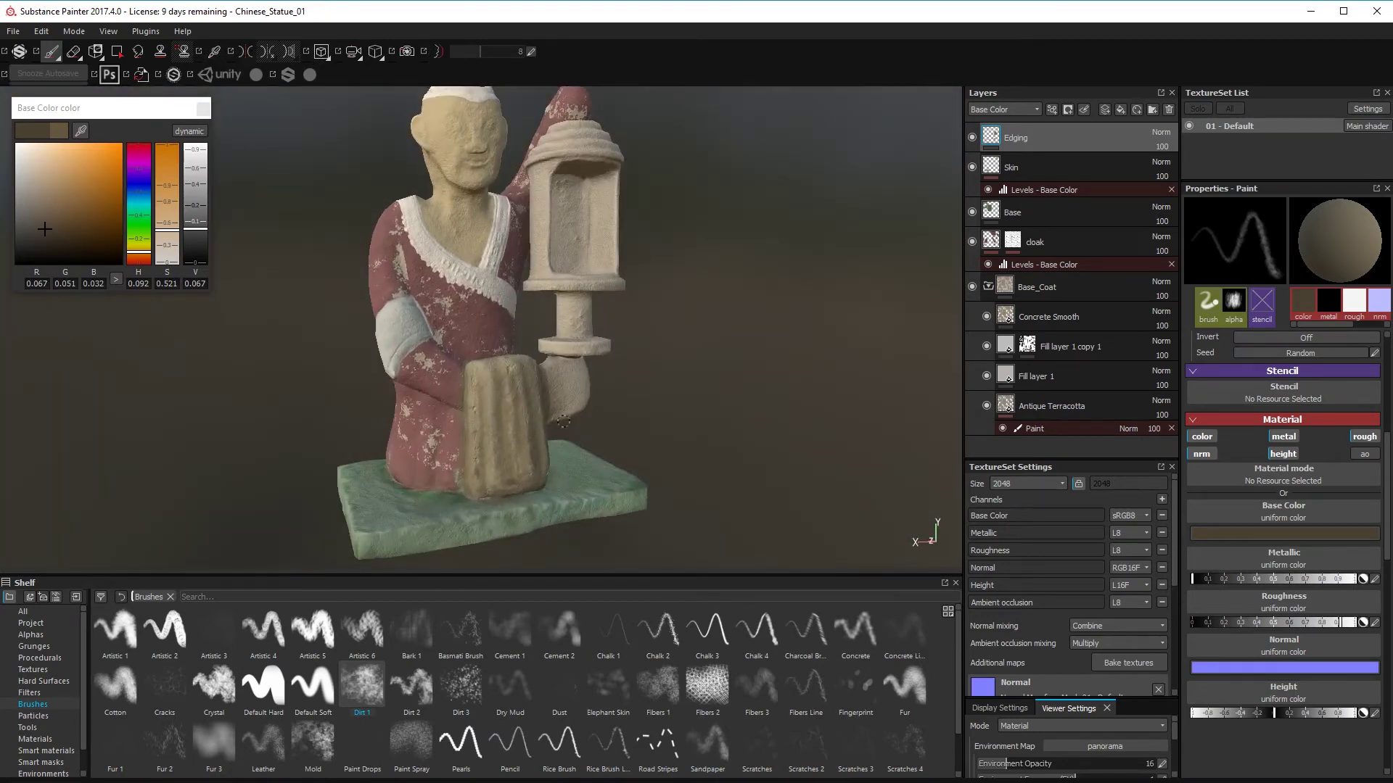
scroll(563, 420, up, 5)
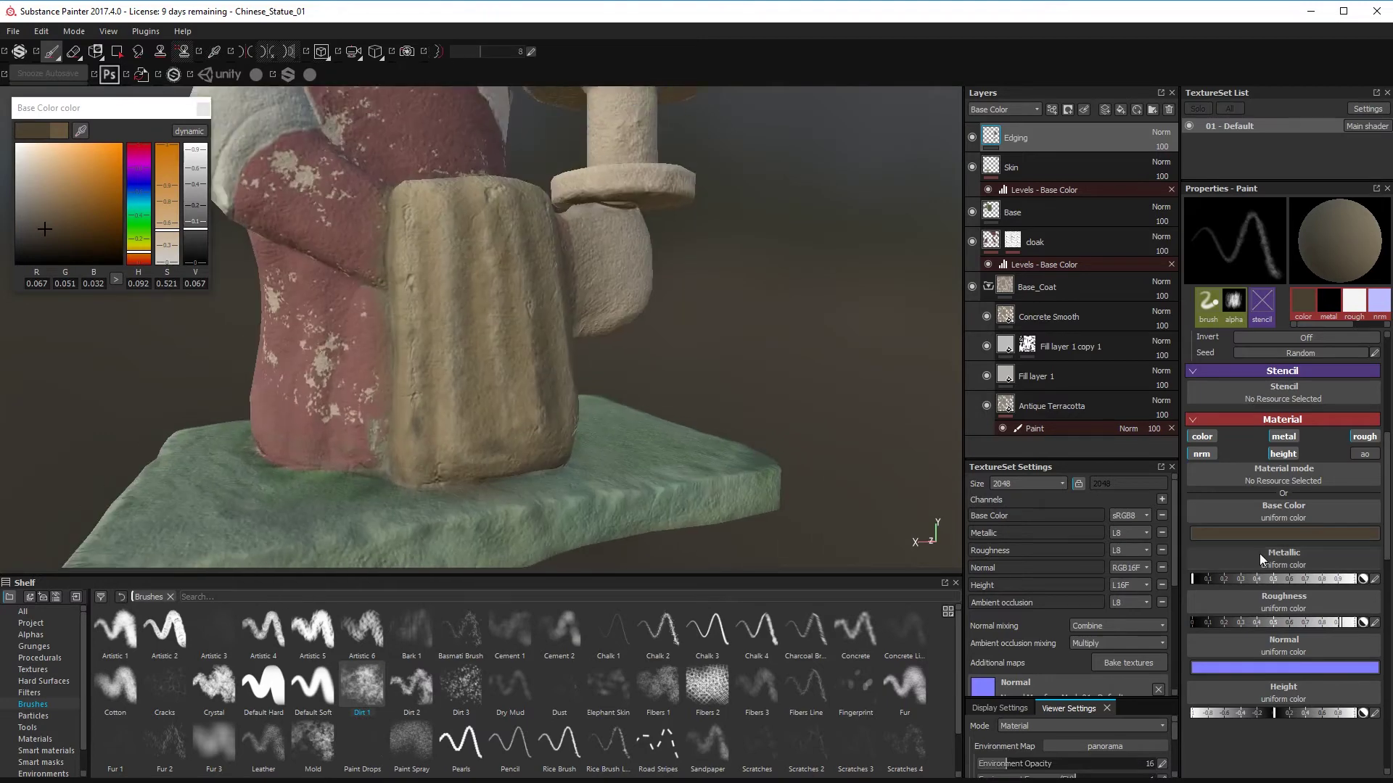
click(263, 685)
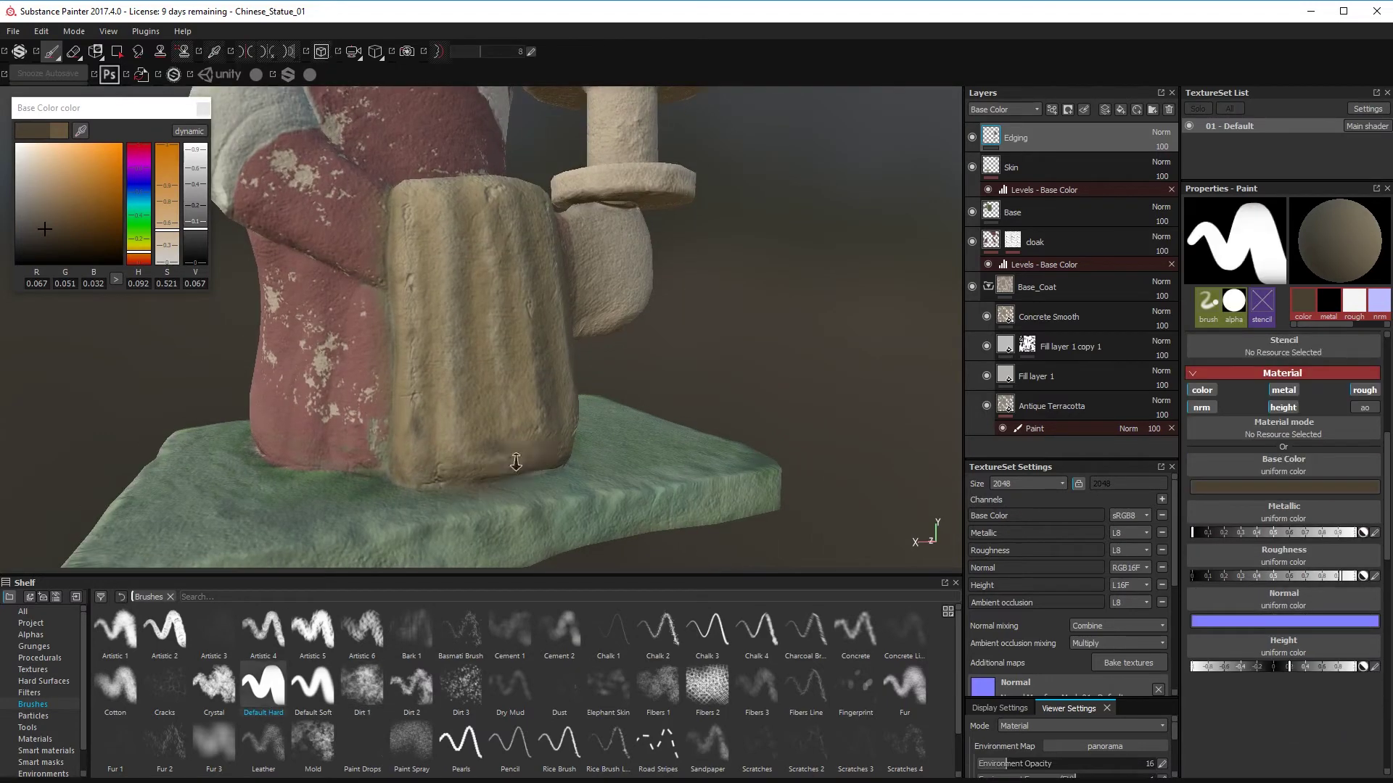
alt+drag(507, 380, 609, 522)
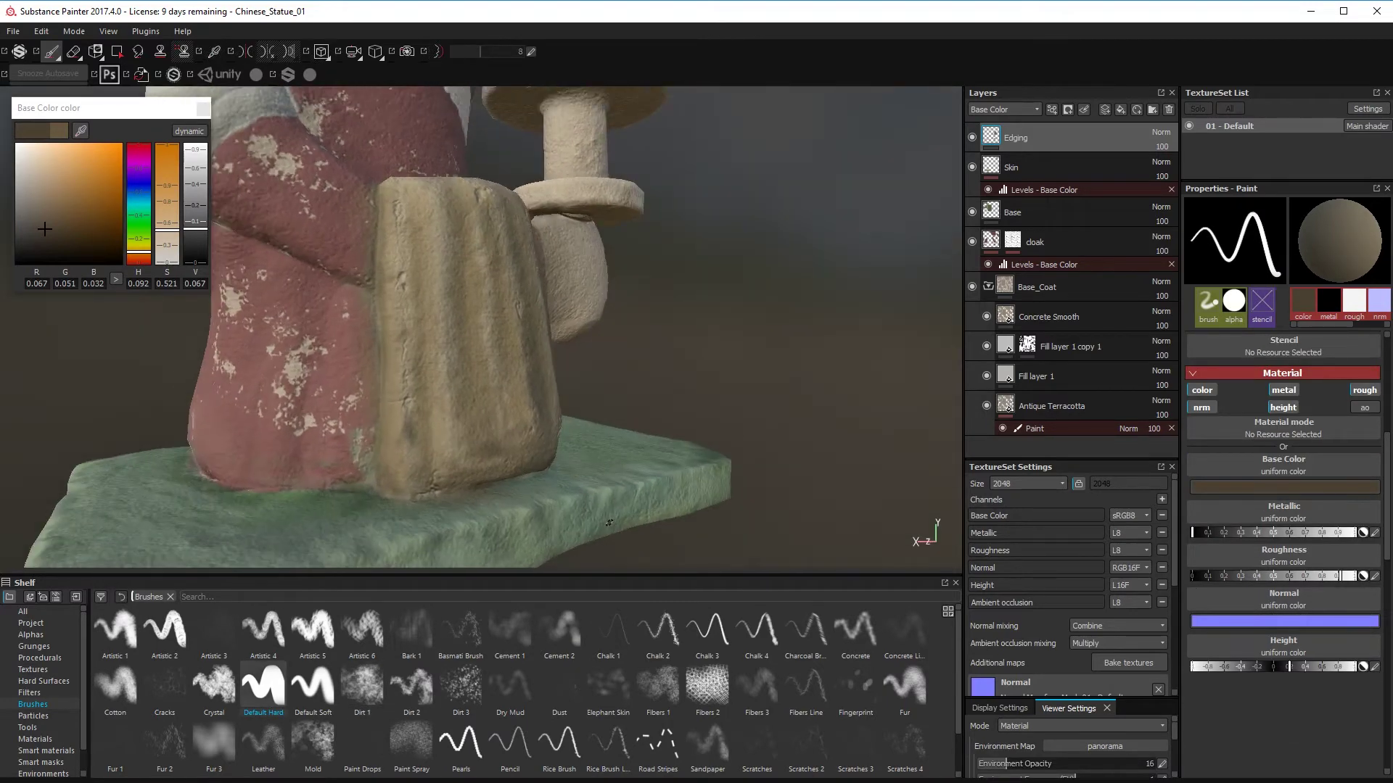
click(25, 193)
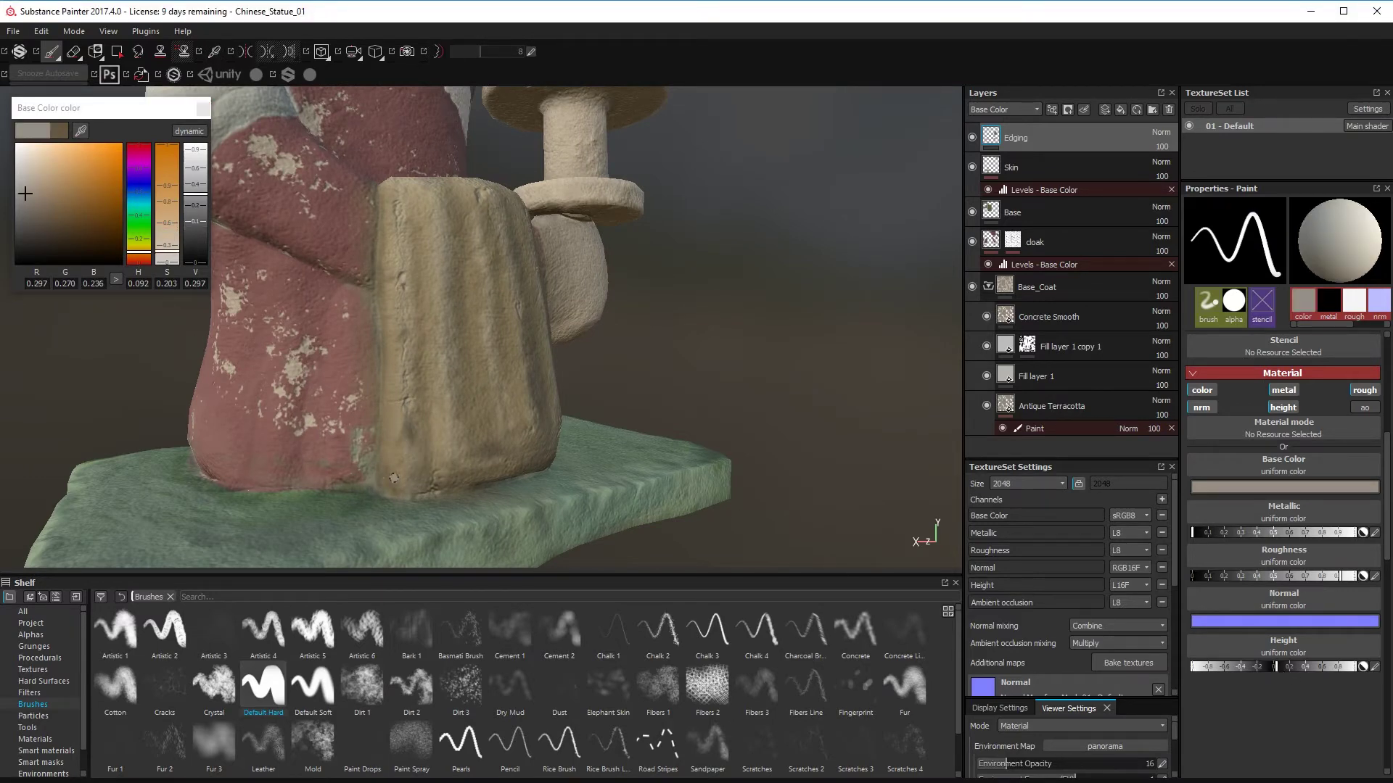
- Paint a thin raised border line and a Greek key pattern along the cloth's bottom hem, working around its sides
alt+drag(484, 470, 584, 452)
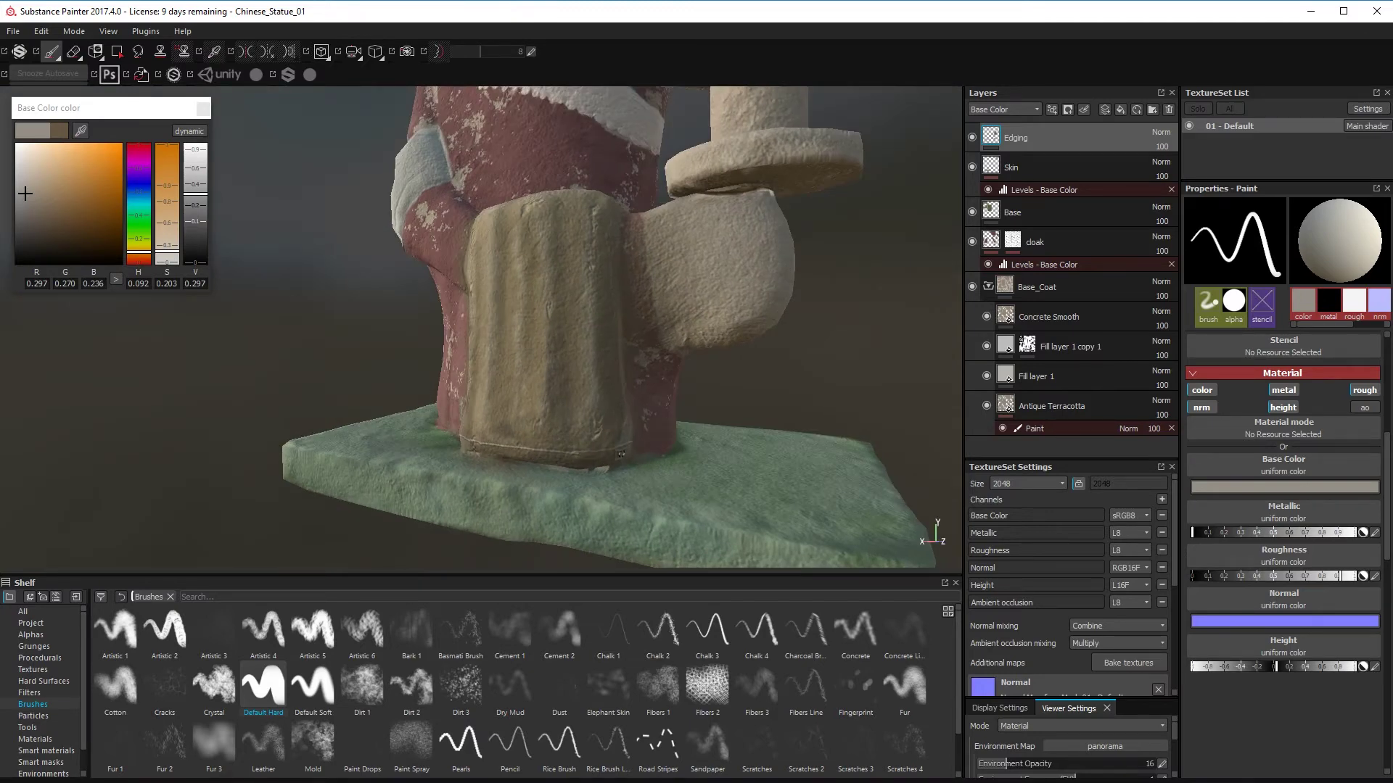
alt+drag(610, 461, 597, 467)
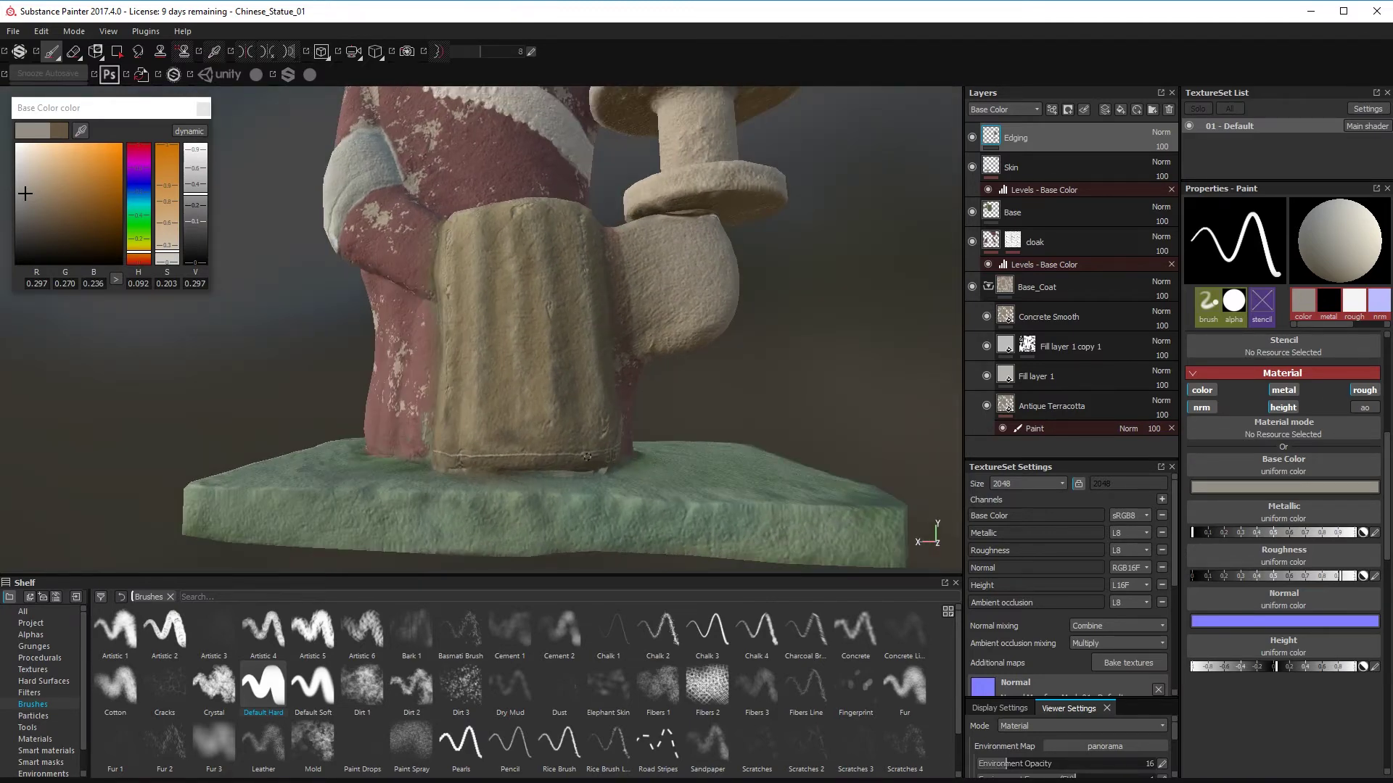
scroll(588, 457, up, 5)
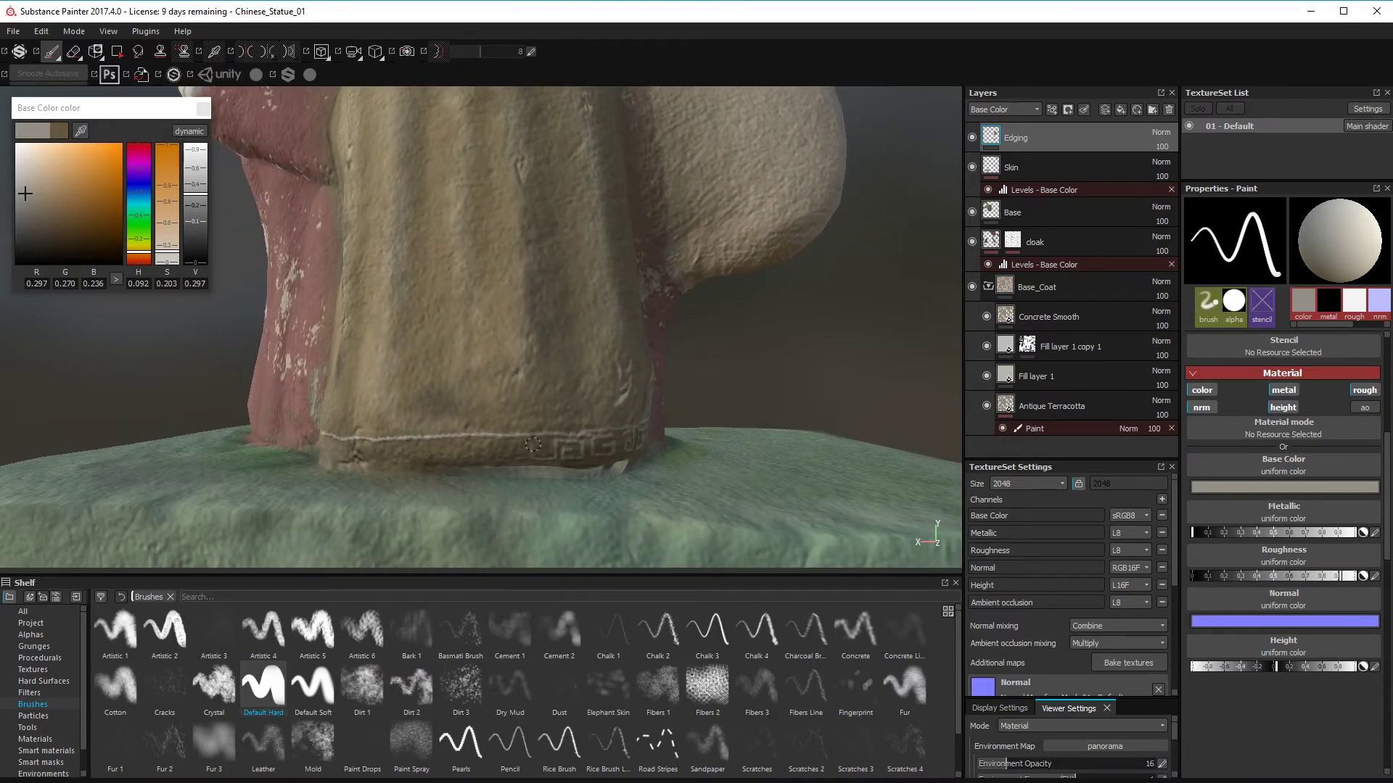
alt+drag(533, 444, 129, 285)
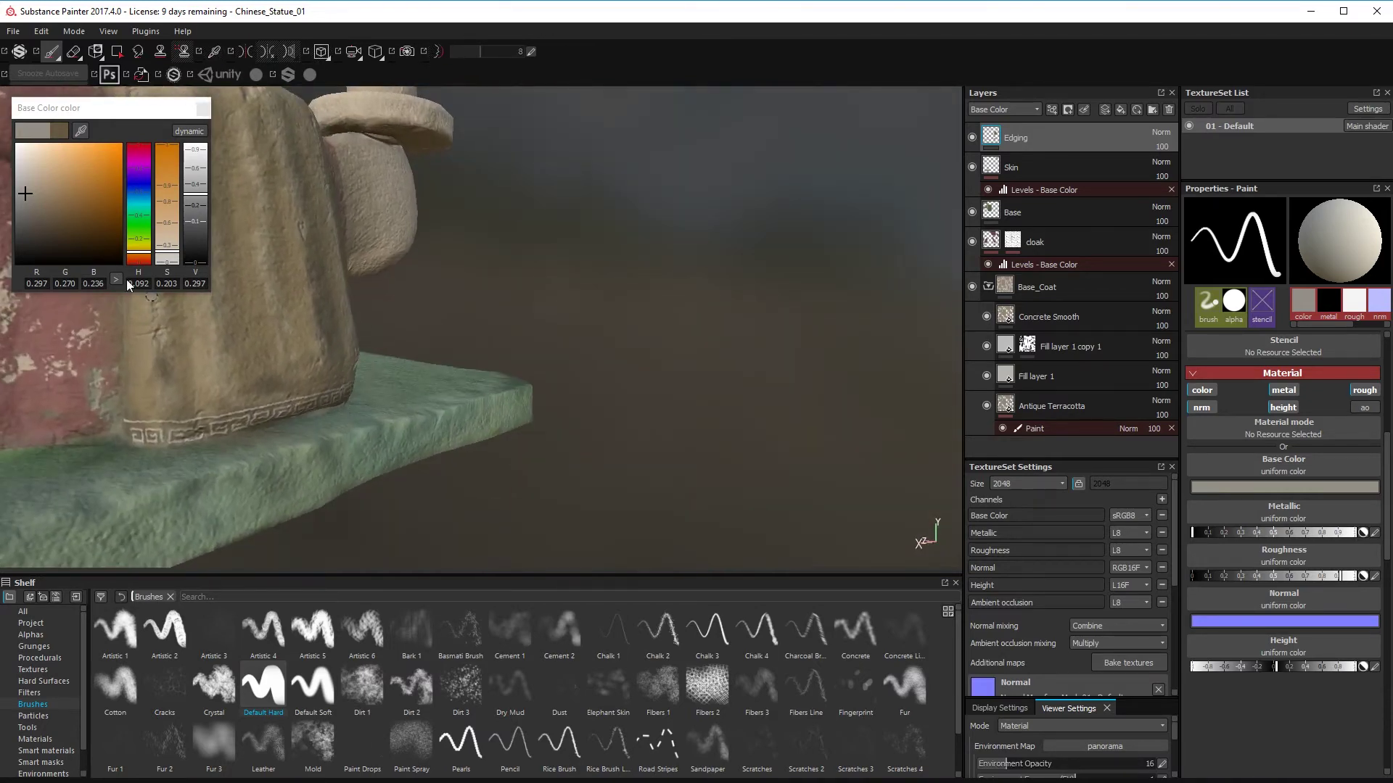
- Darken the brush color to R 0.160, G 0.144, B 0.124, recenter its height at zero, and fill the gaps around the hem pattern
drag(25, 195, 24, 206)
click(1275, 667)
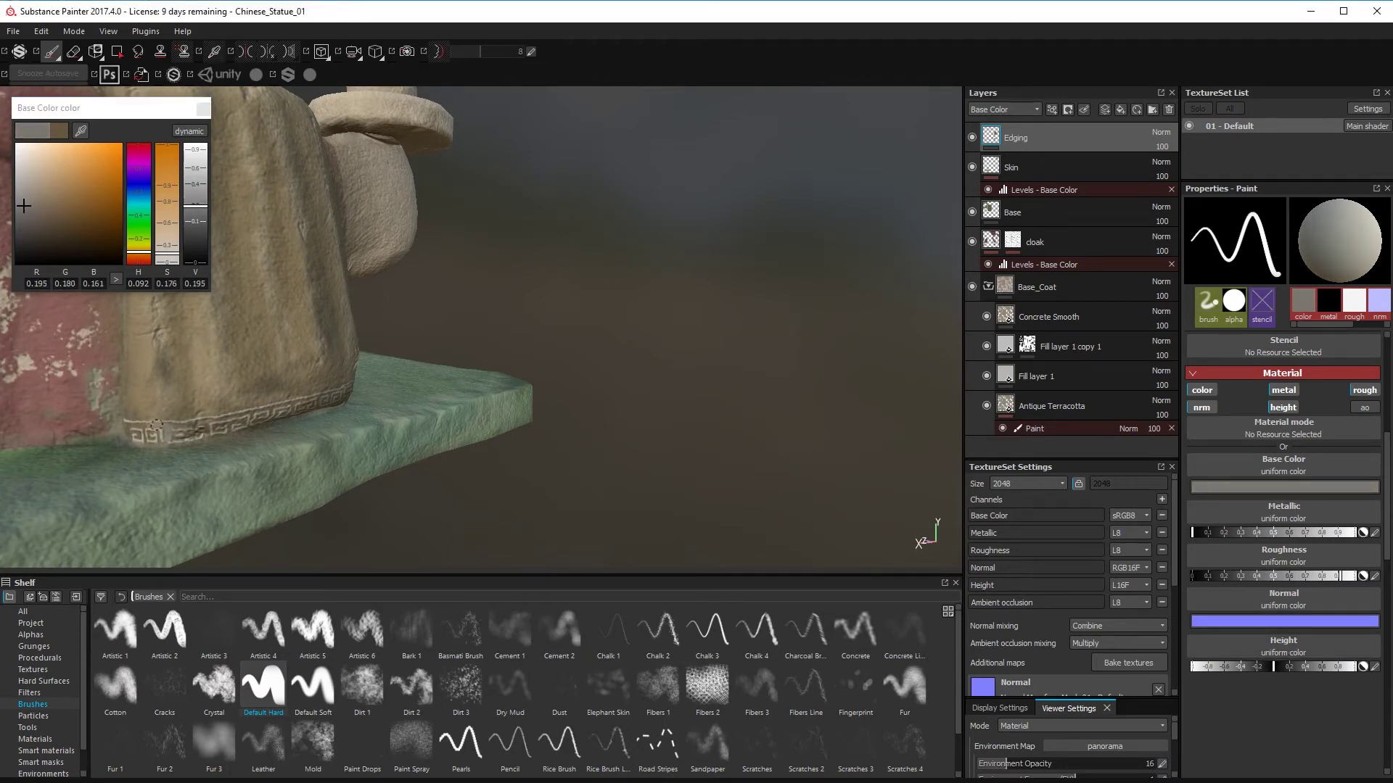
alt+middle_drag(581, 455, 899, 420)
alt+right_drag(899, 420, 936, 415)
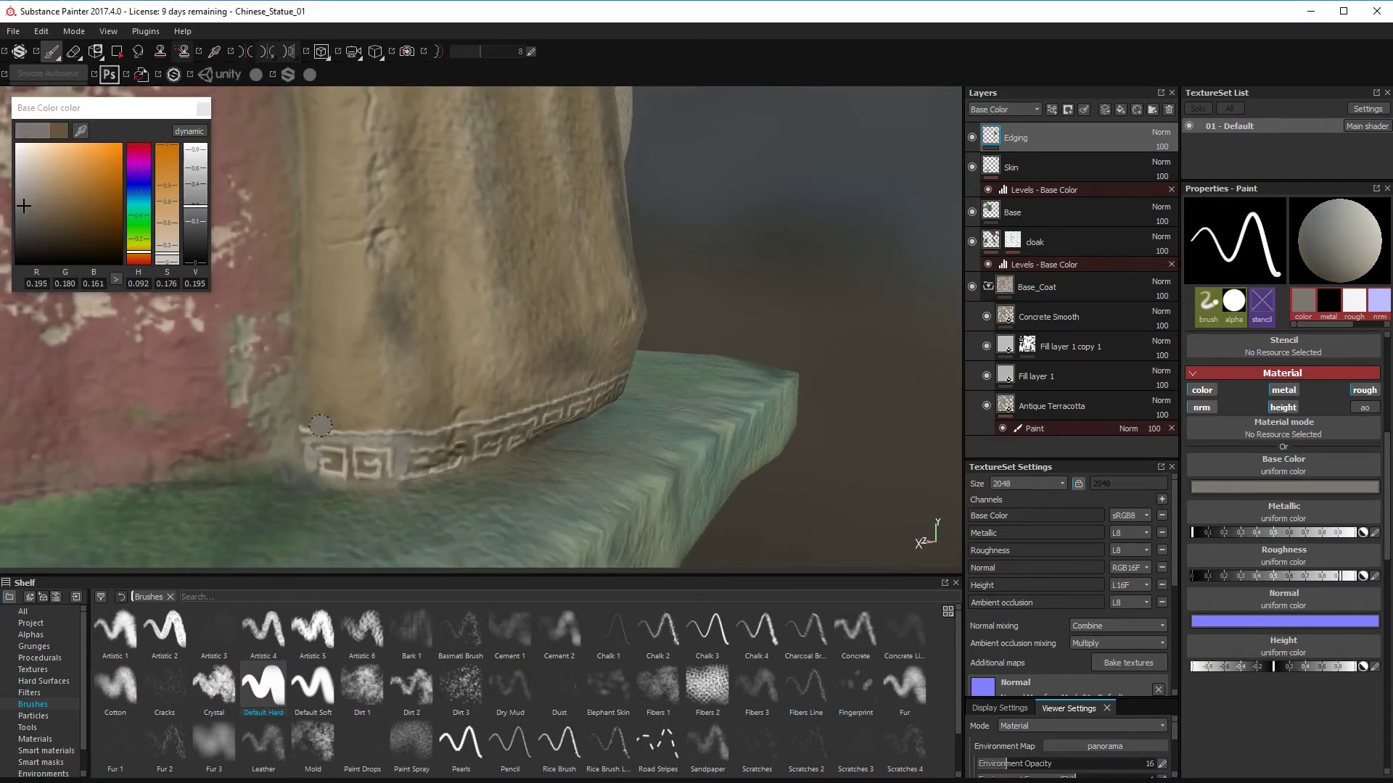
click(26, 211)
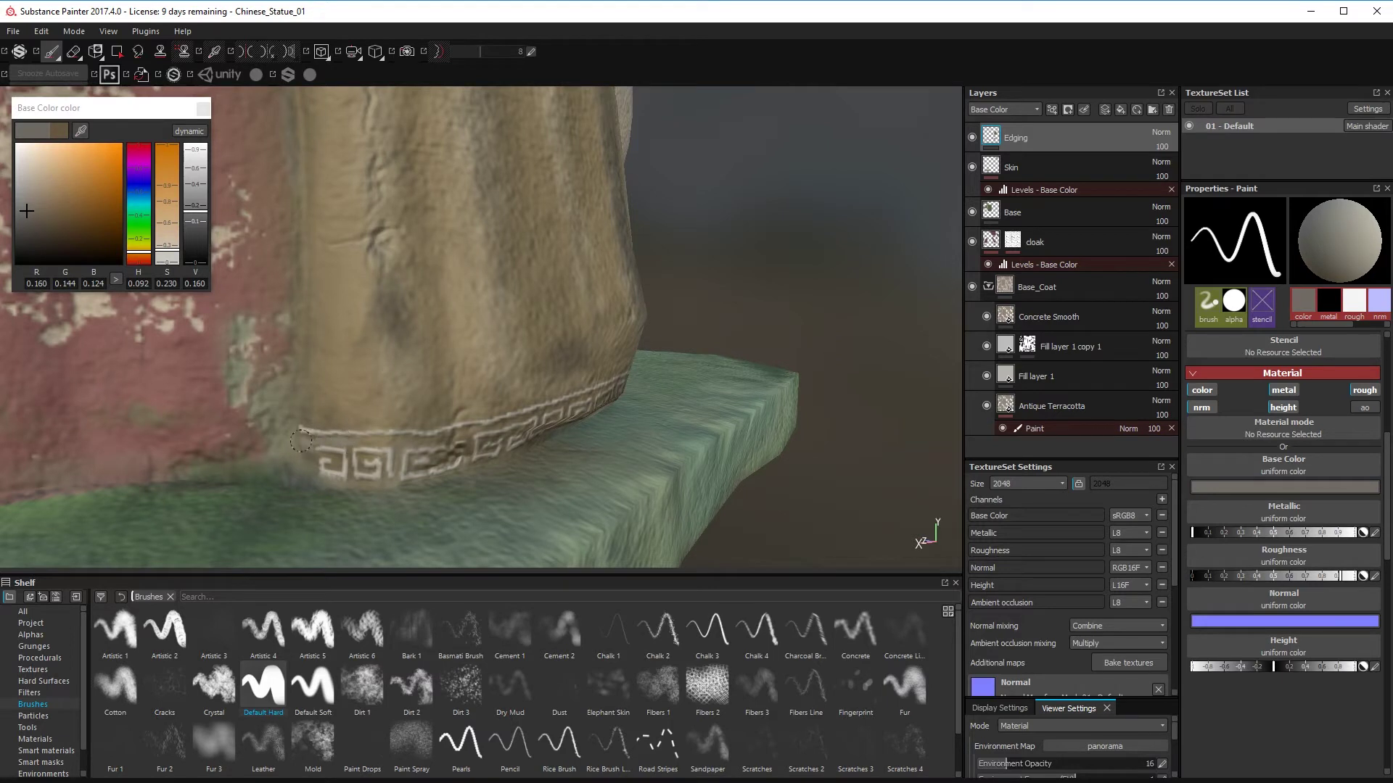
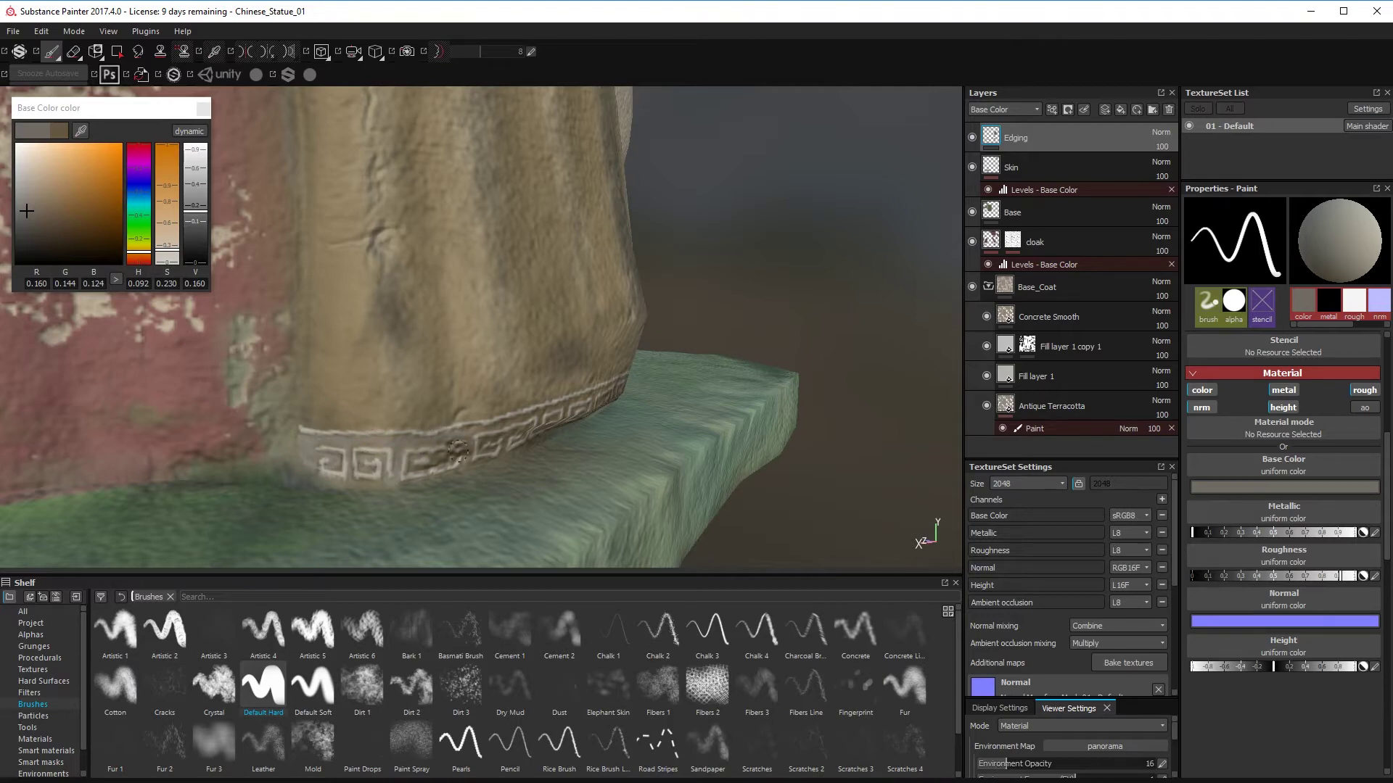
- Turn off the brush's height channel and paint grey-brown over the rest of the patterned hem band around to the far side
alt+drag(424, 466, 473, 450)
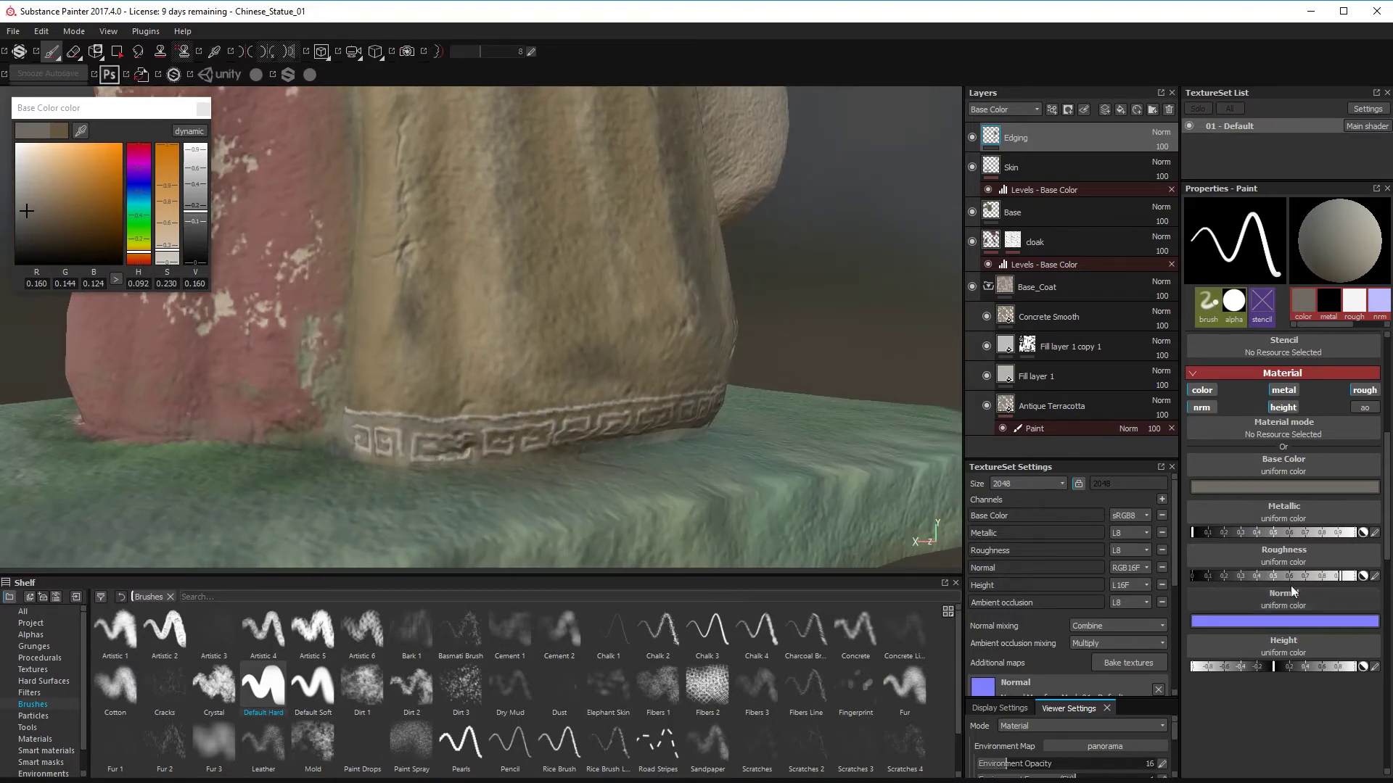
click(1284, 407)
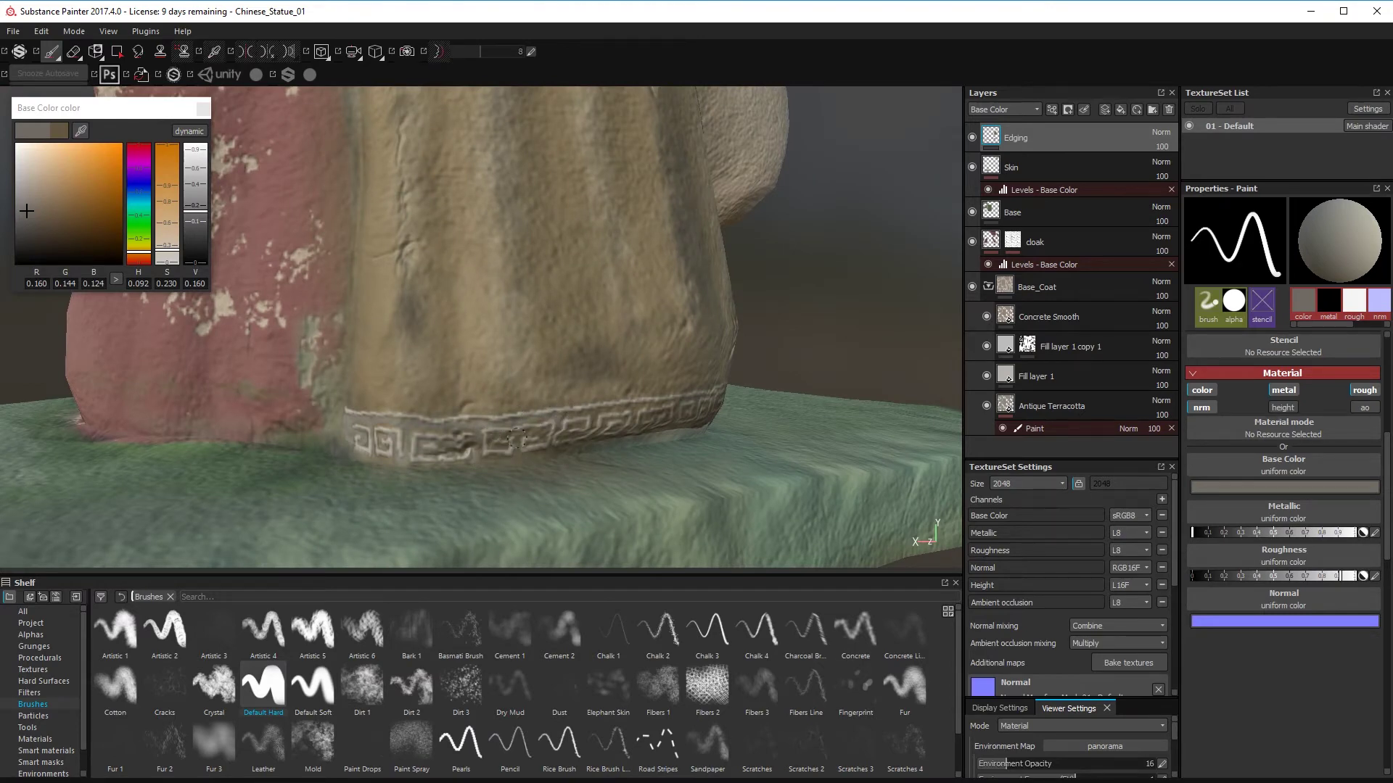
alt+drag(516, 438, 620, 466)
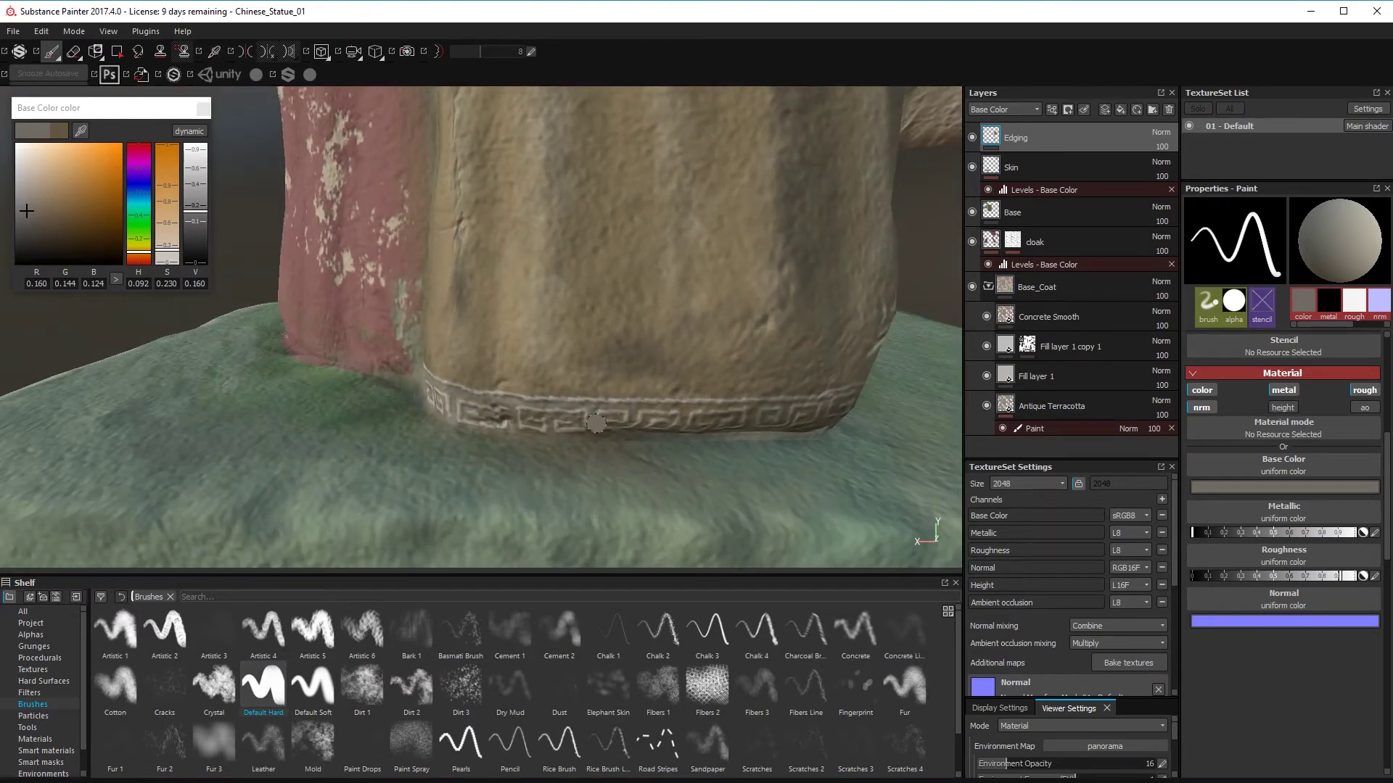
alt+drag(674, 408, 698, 434)
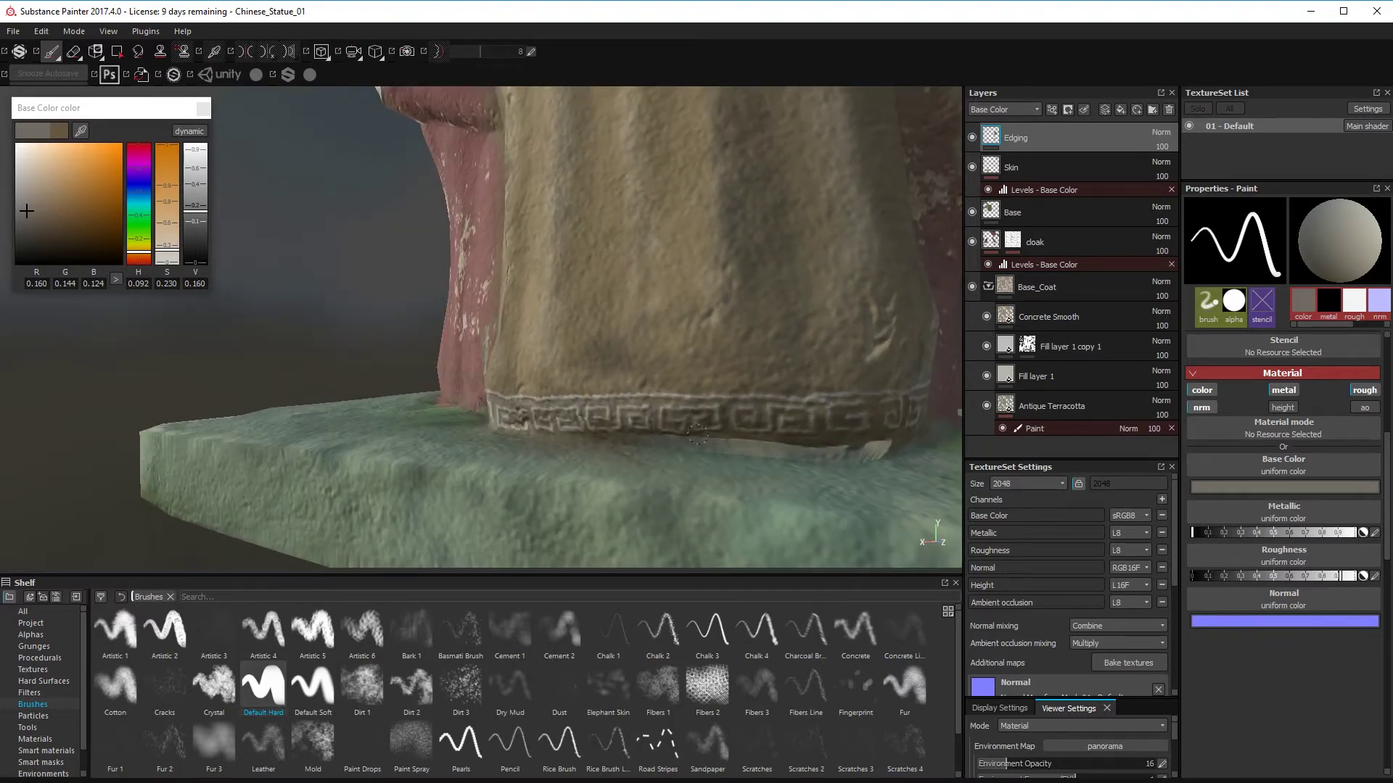
alt+drag(876, 412, 783, 409)
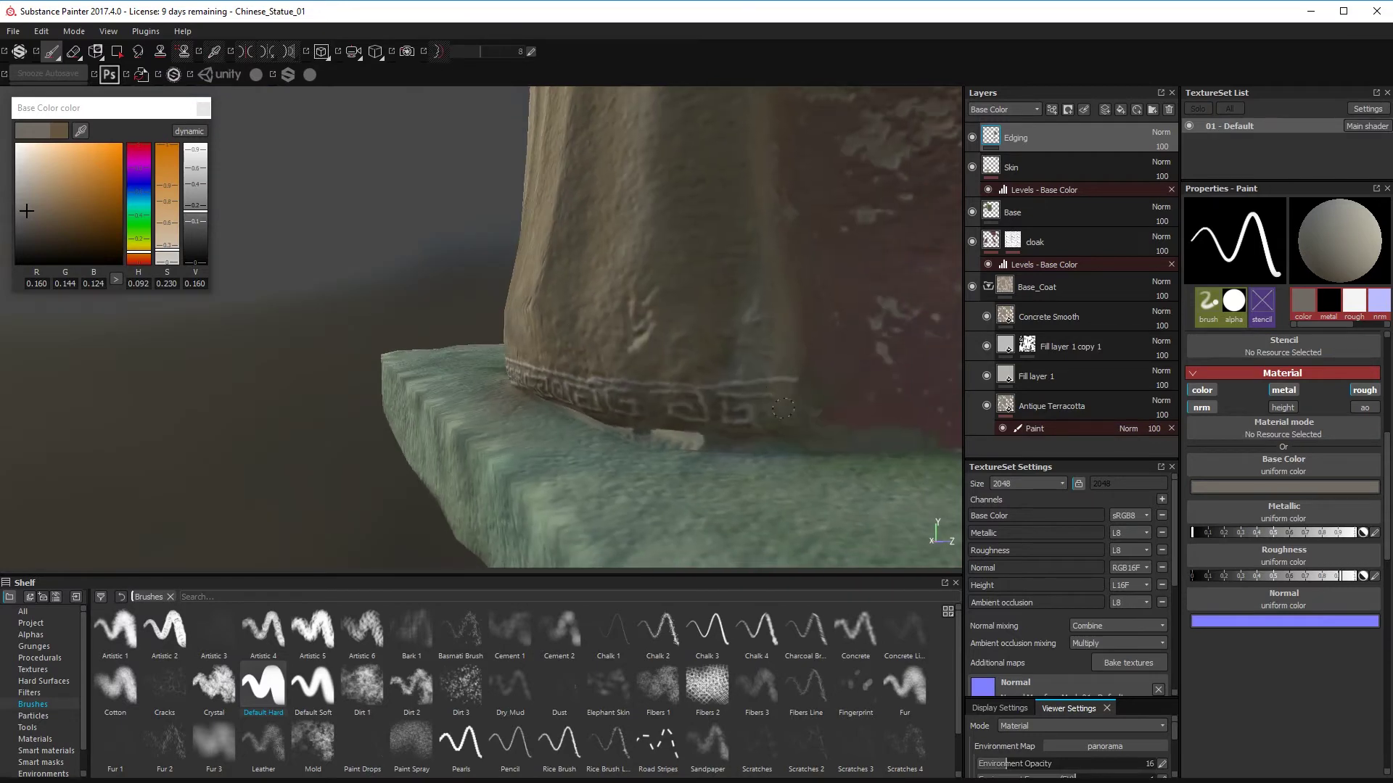
- Set the brush to a dark brown (R 0.047, G 0.040, B 0.032) with size 3.93 and flow 5, and start darkening the patterned hem
alt+drag(622, 459, 725, 464)
key(p)
click(362, 357)
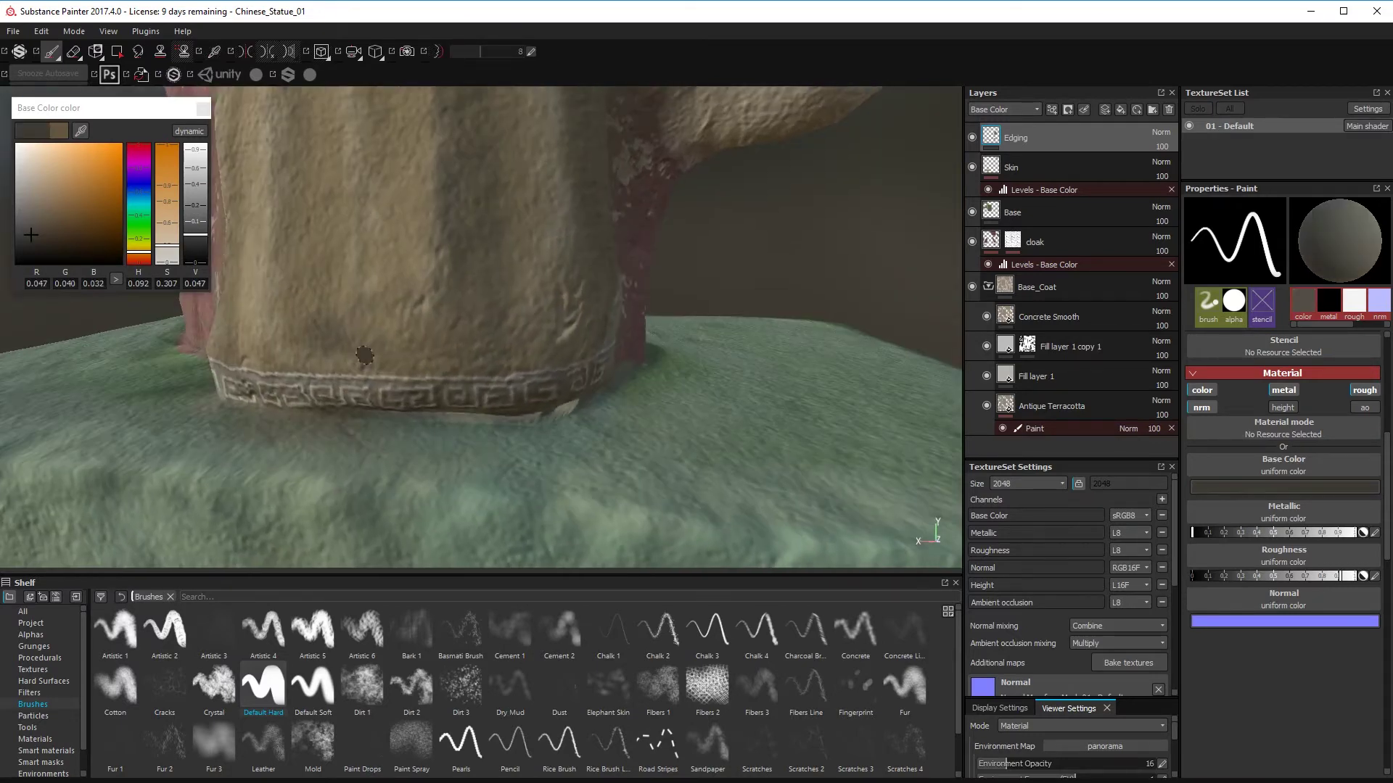
drag(1387, 501, 1387, 403)
click(1202, 372)
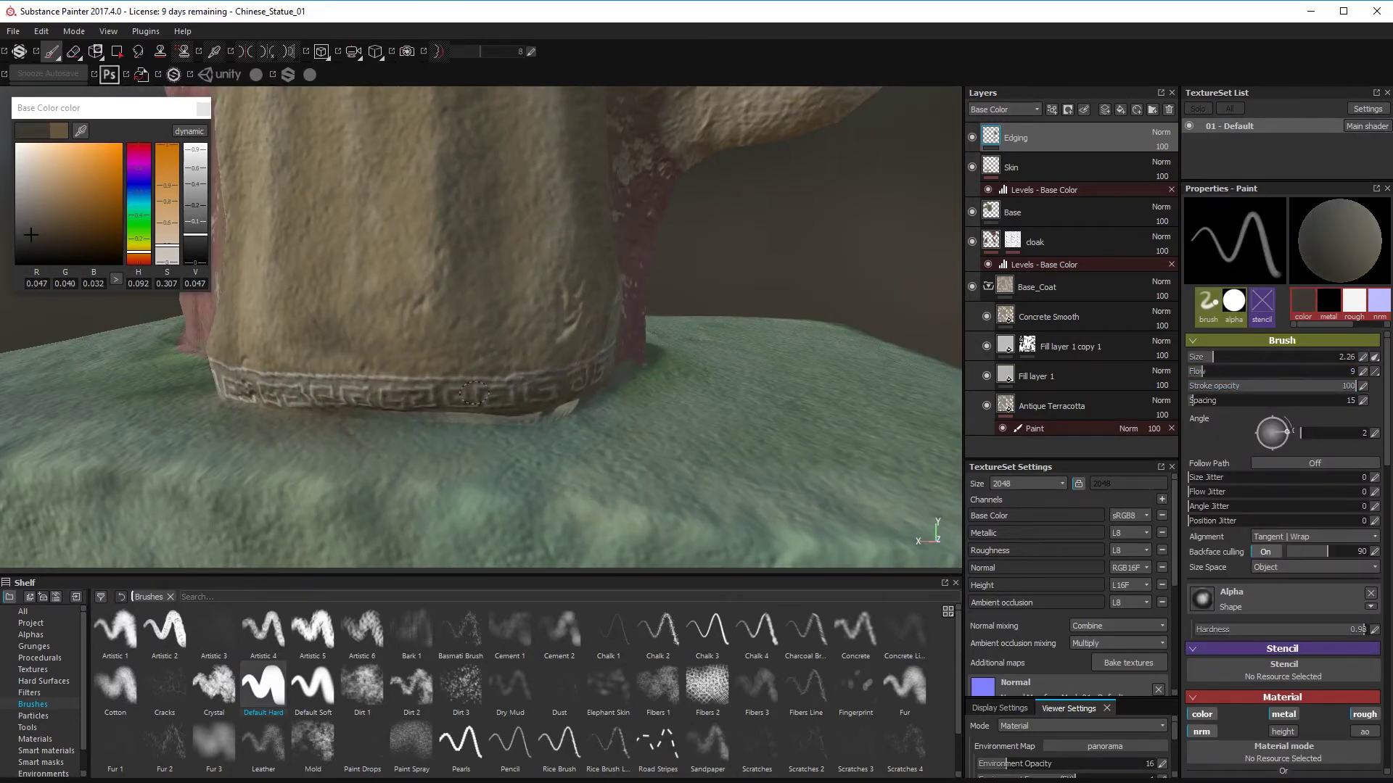
alt+drag(474, 393, 466, 497)
alt+right_drag(466, 497, 435, 181)
alt+drag(363, 435, 431, 467)
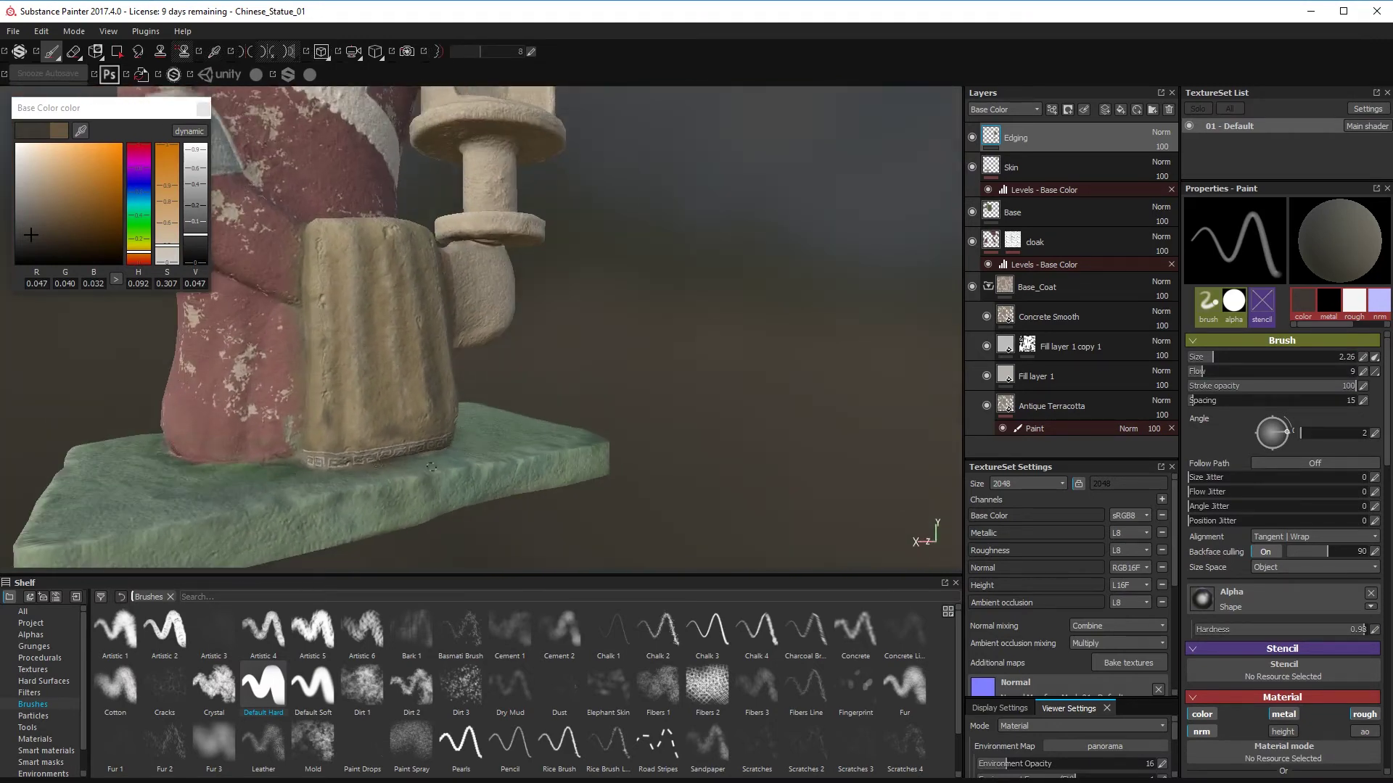
ctrl+right_drag(406, 484, 429, 484)
mouse_move(421, 499)
ctrl+mouse_down()
mouse_move(450, 499)
mouse_move(390, 504)
ctrl+mouse_up()
ctrl+right_drag(390, 503, 370, 503)
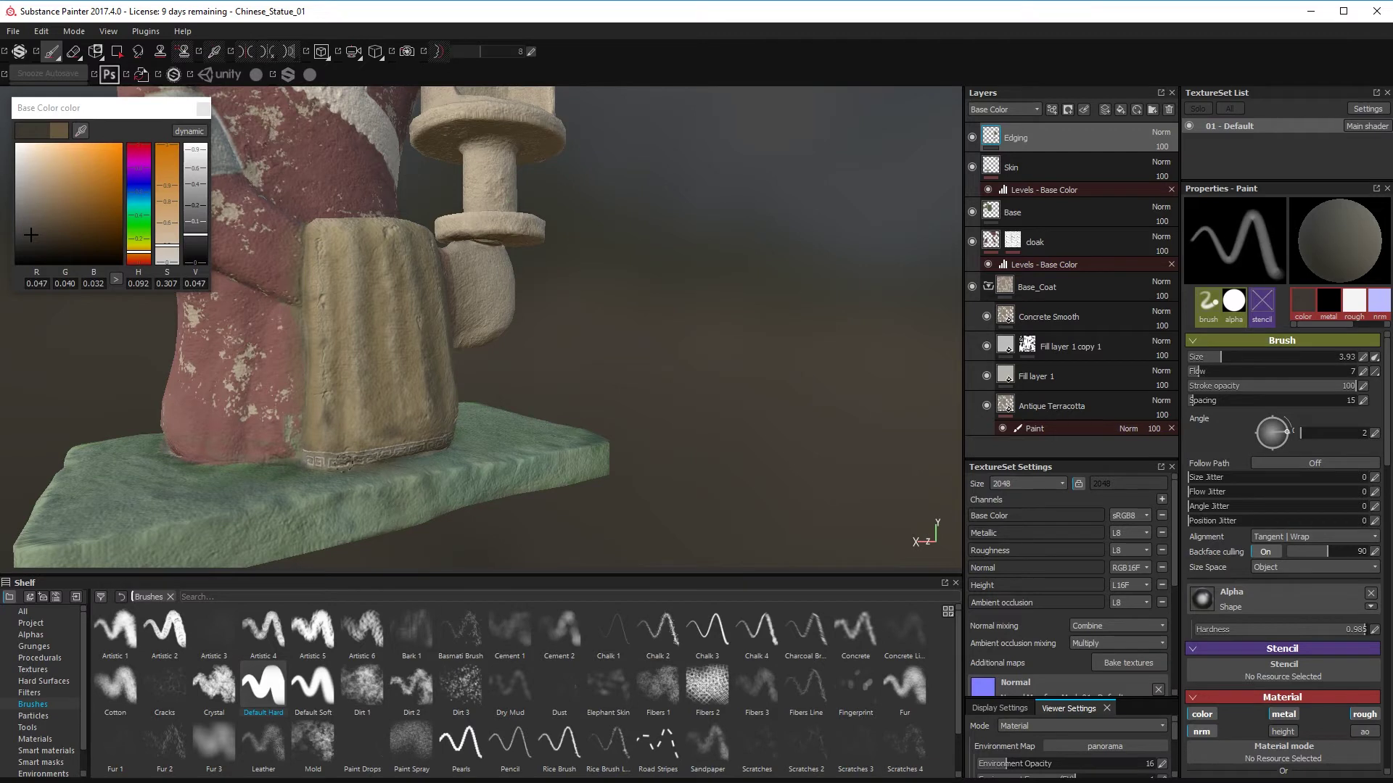
ctrl+drag(304, 457, 298, 460)
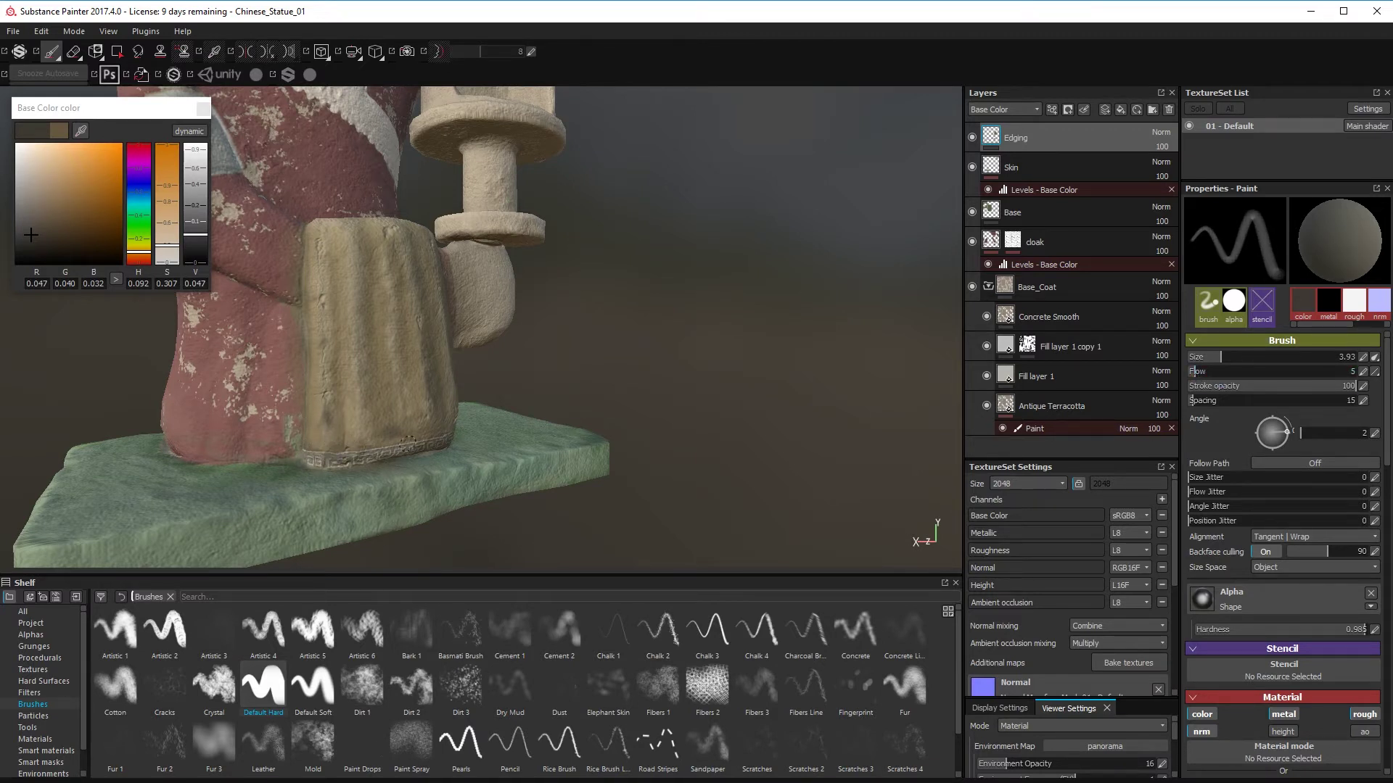
- Shade the patterned hem band with soft dark grime from several angles around the cloth
alt+drag(351, 466, 403, 453)
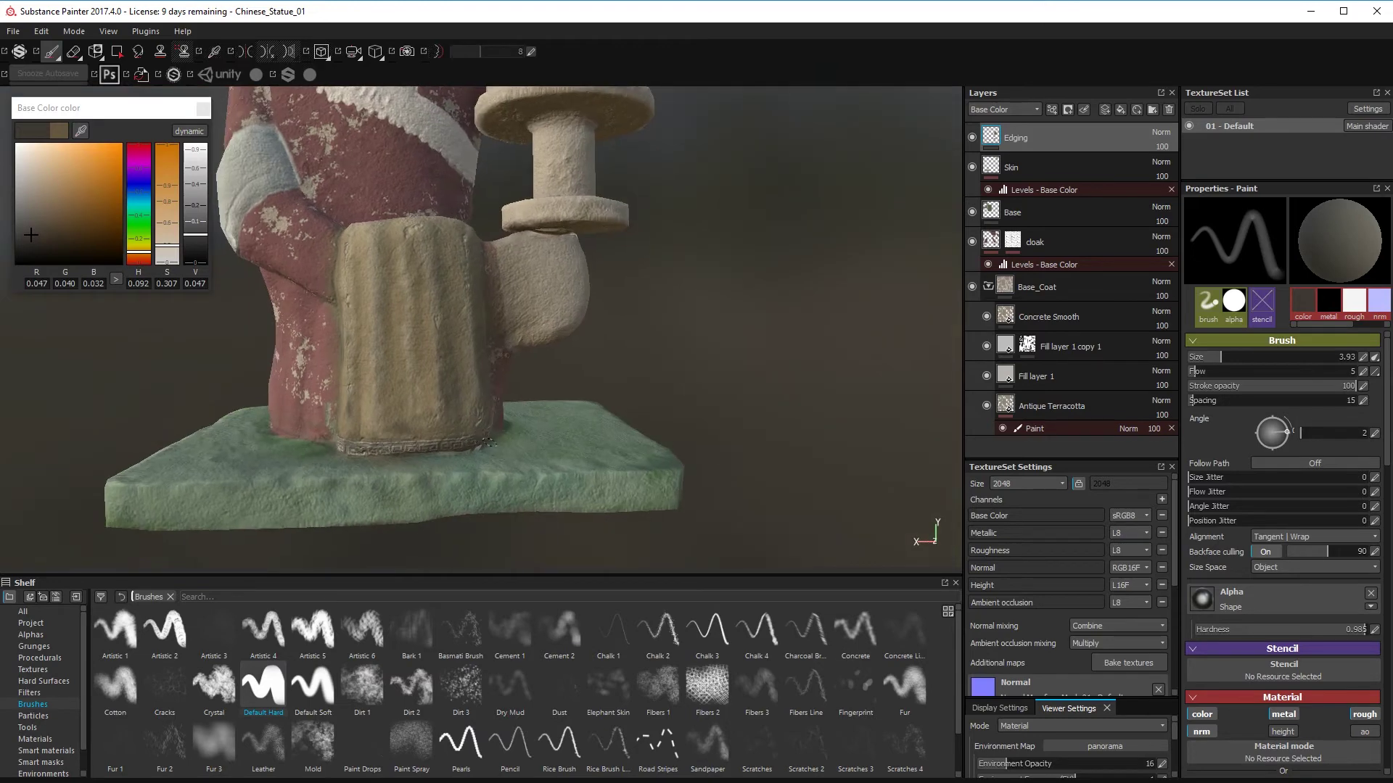
alt+drag(490, 441, 373, 460)
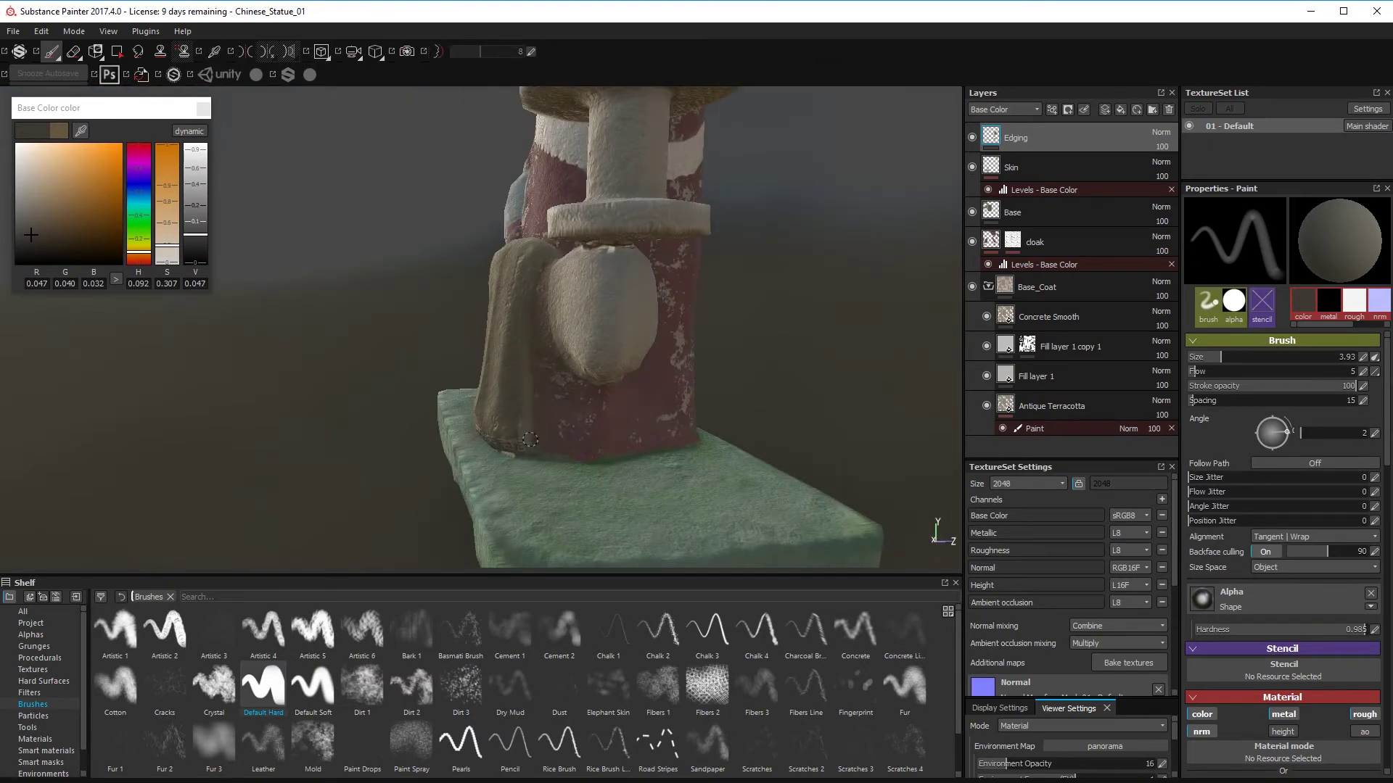
alt+drag(552, 457, 338, 505)
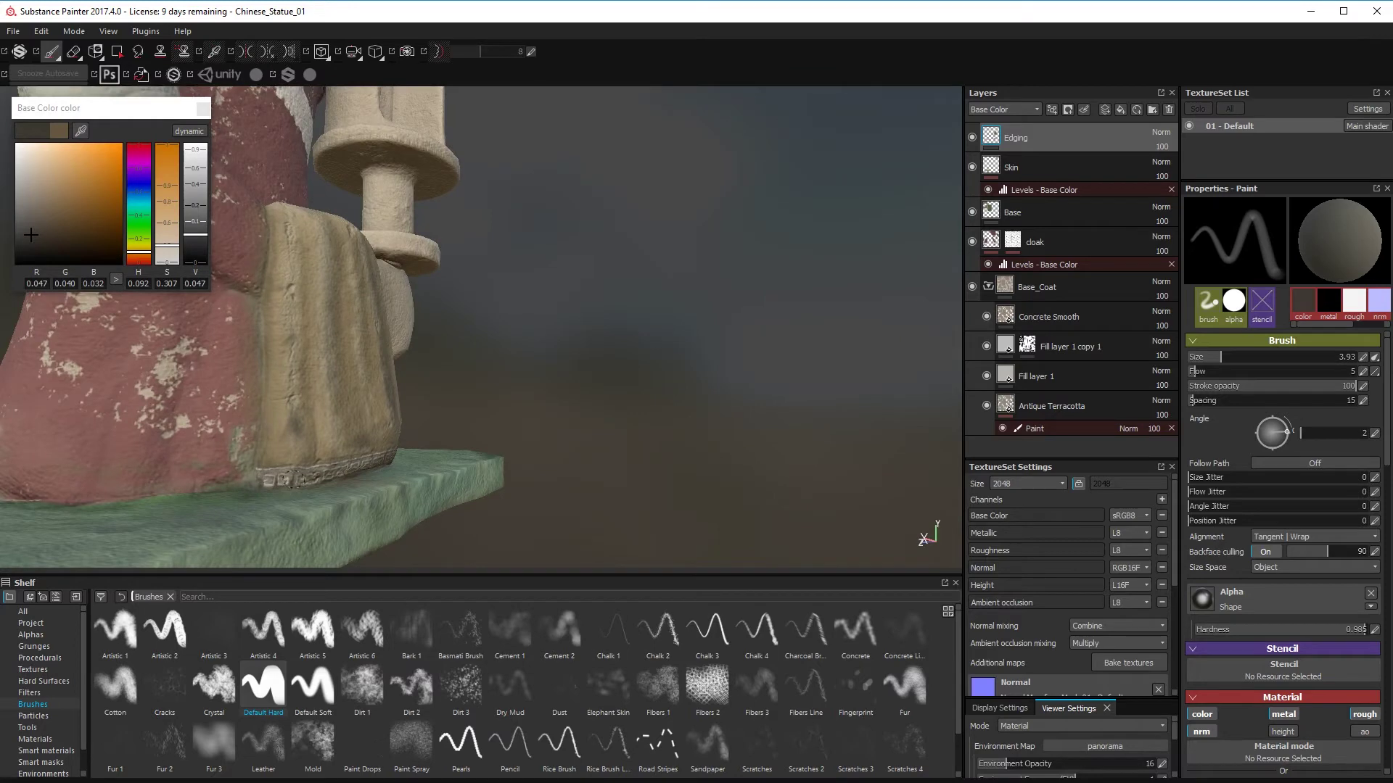
alt+drag(254, 458, 294, 498)
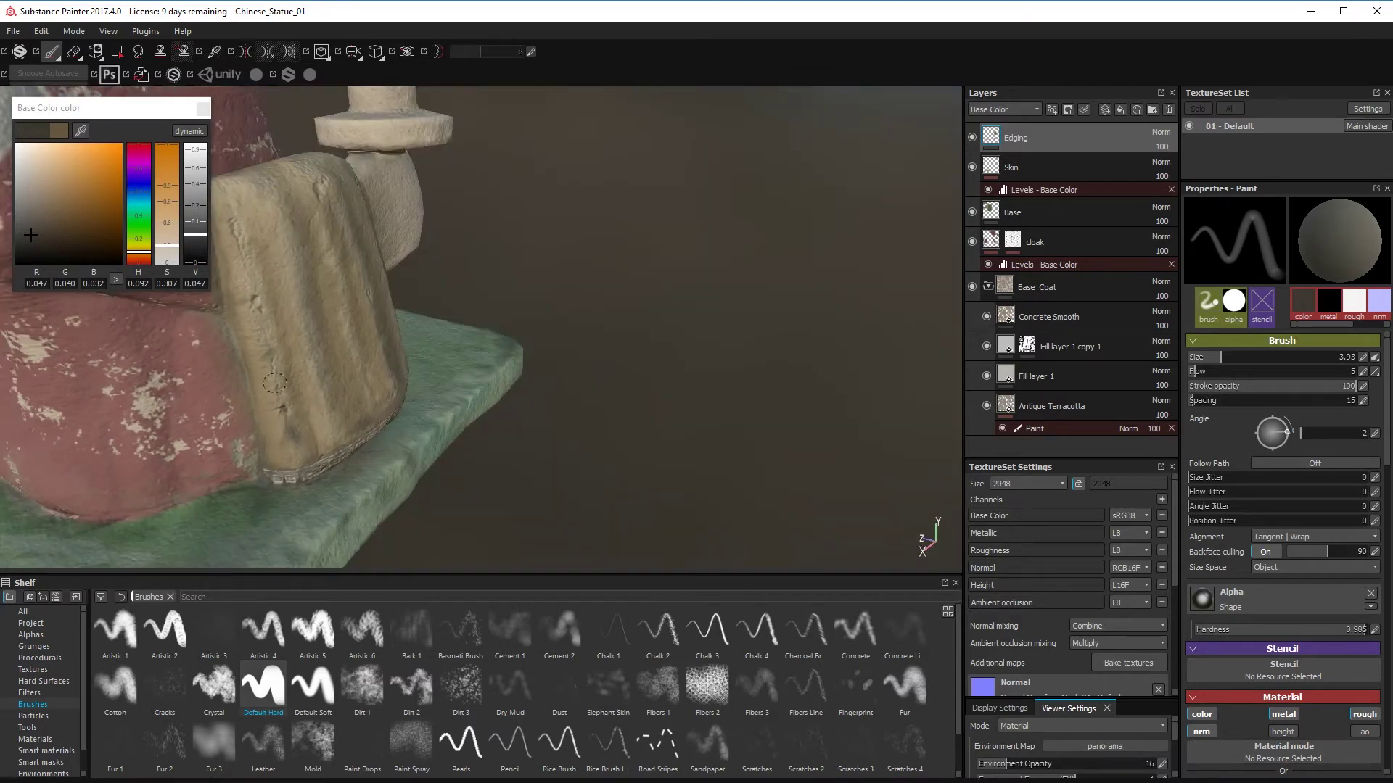
alt+drag(234, 227, 449, 288)
alt+middle_drag(450, 288, 520, 370)
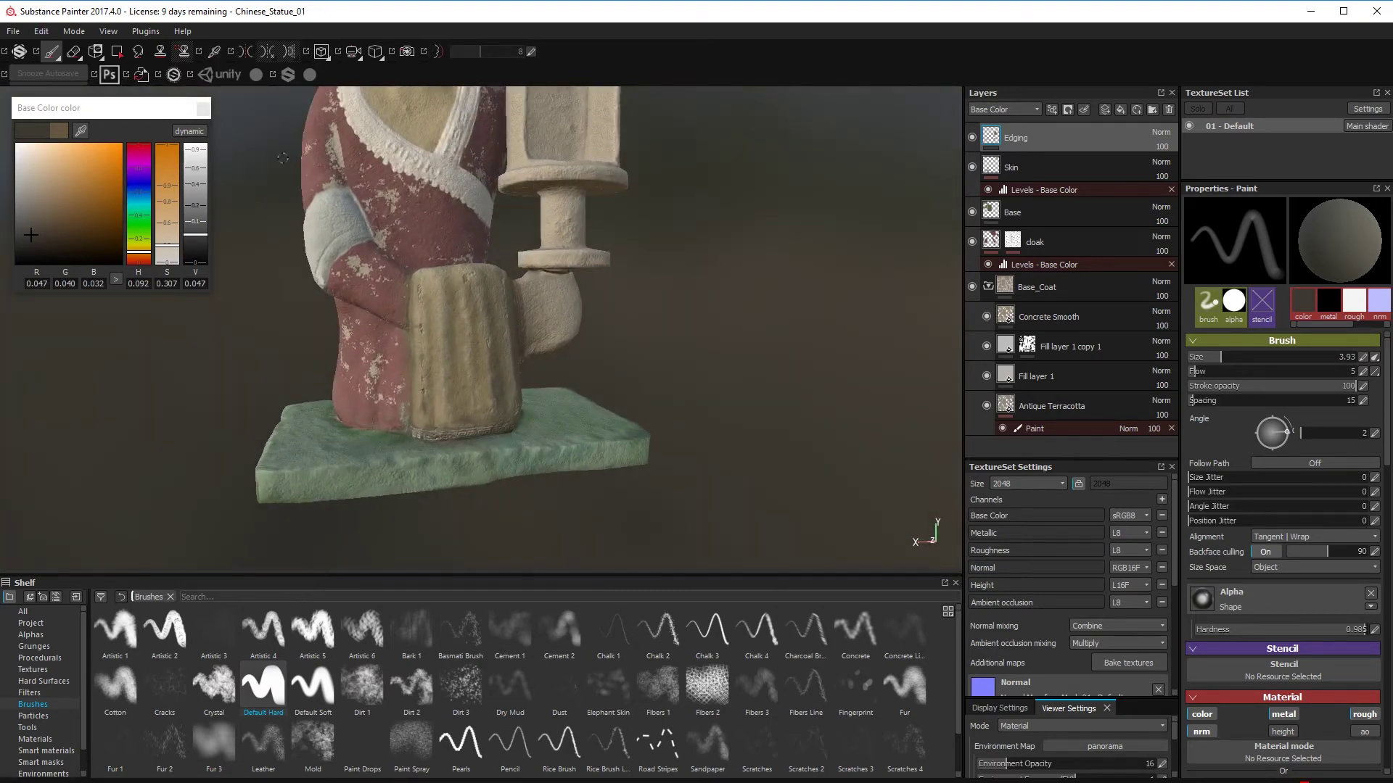
alt+drag(553, 200, 334, 290)
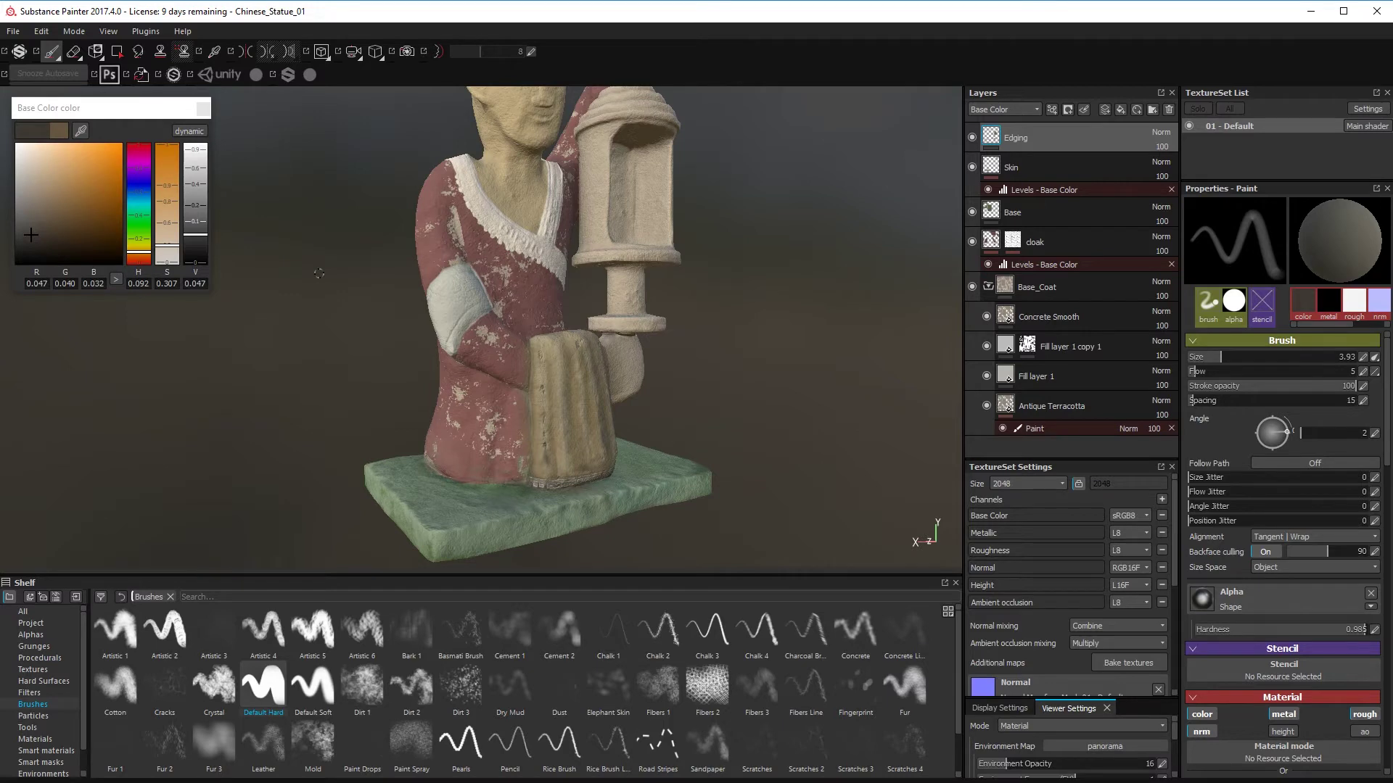
- Set the brush to beige (R 0.271, G 0.223, B 0.165) with flow 24 and size 13.39, and test and undo a stroke on the sleeve cuff
alt+right_drag(551, 273, 660, 273)
alt+middle_drag(660, 274, 740, 356)
click(36, 197)
ctrl+drag(482, 394, 519, 394)
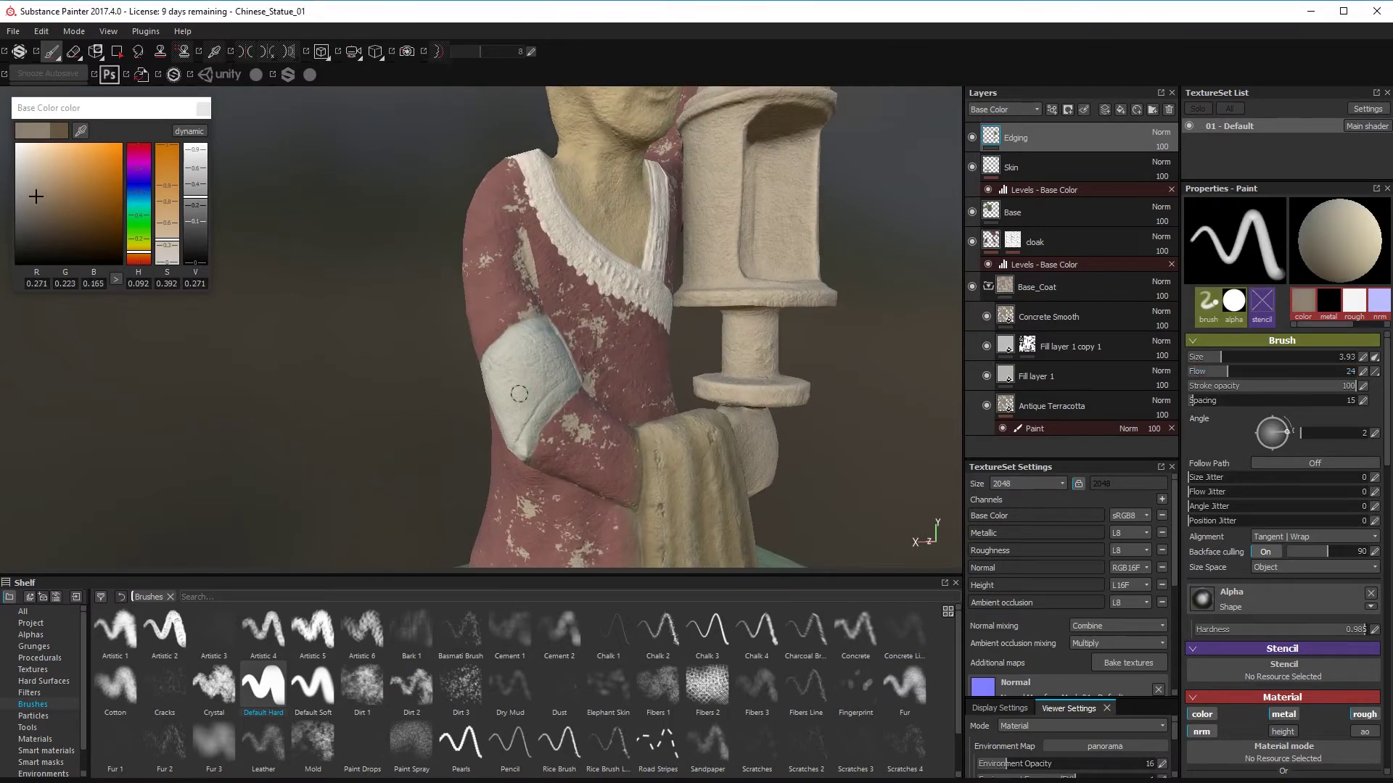
ctrl+right_drag(519, 394, 540, 390)
mouse_move(528, 386)
mouse_down()
mouse_move(521, 430)
mouse_move(517, 328)
mouse_move(752, 336)
mouse_move(456, 393)
mouse_up()
key(ctrl+z)
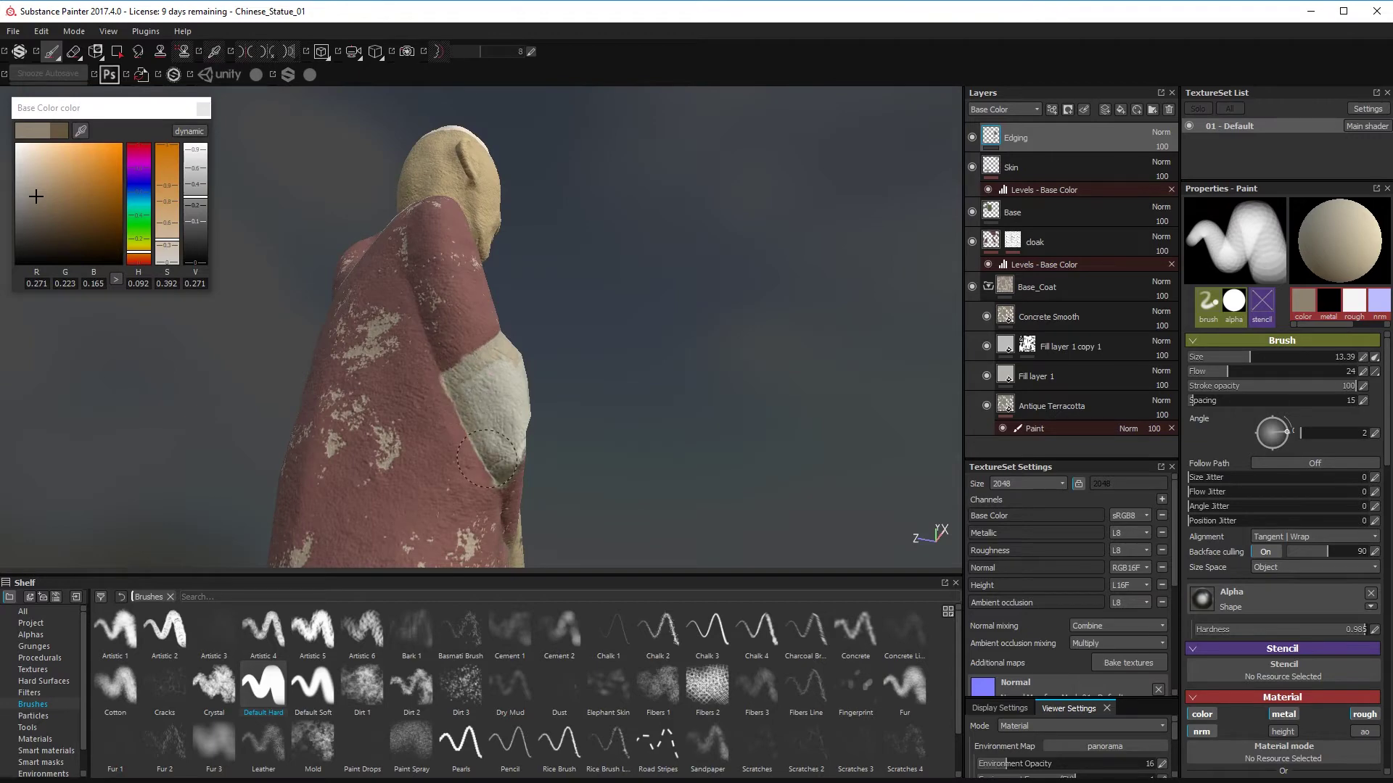
- Paint a light beige tint over the pale sleeve cuff from the side and front
mouse_move(492, 441)
alt+mouse_down()
mouse_move(531, 408)
mouse_move(513, 364)
alt+mouse_up()
alt+drag(514, 365, 450, 418)
alt+right_drag(450, 419, 533, 384)
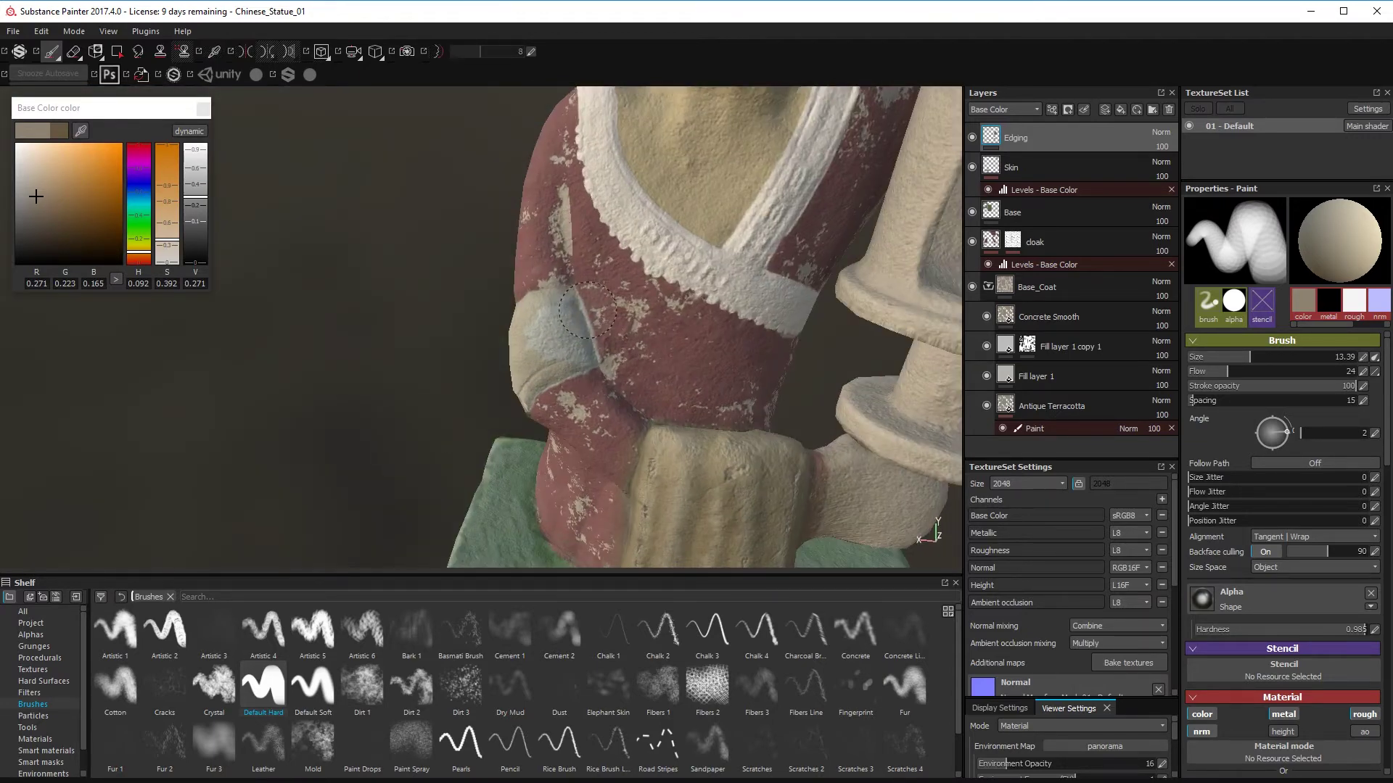
mouse_move(587, 314)
mouse_down()
mouse_move(563, 333)
mouse_move(561, 309)
mouse_up()
alt+drag(527, 354, 505, 454)
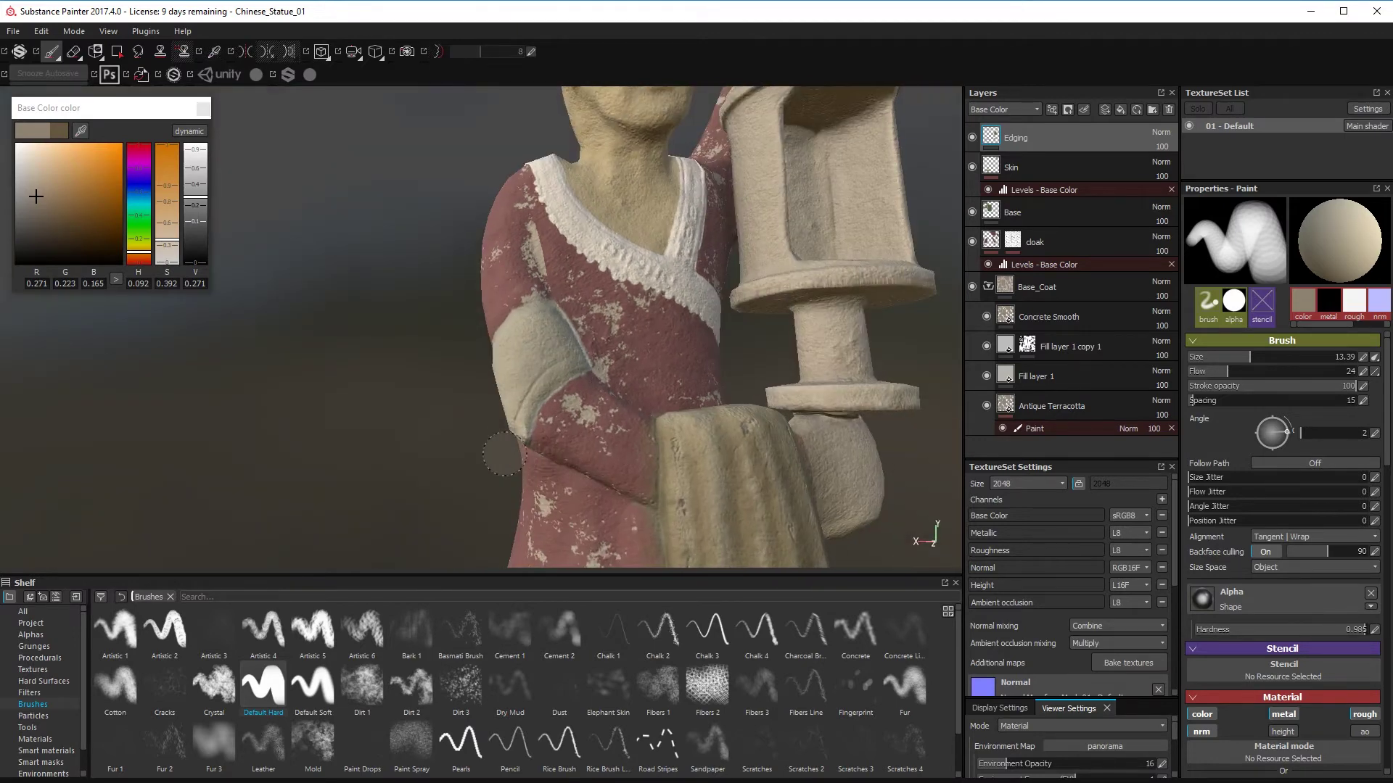
- Enable the height channel in the brush material with a raised value and set the brush to size 3.33 and flow 21
scroll(1373, 512, down, 5)
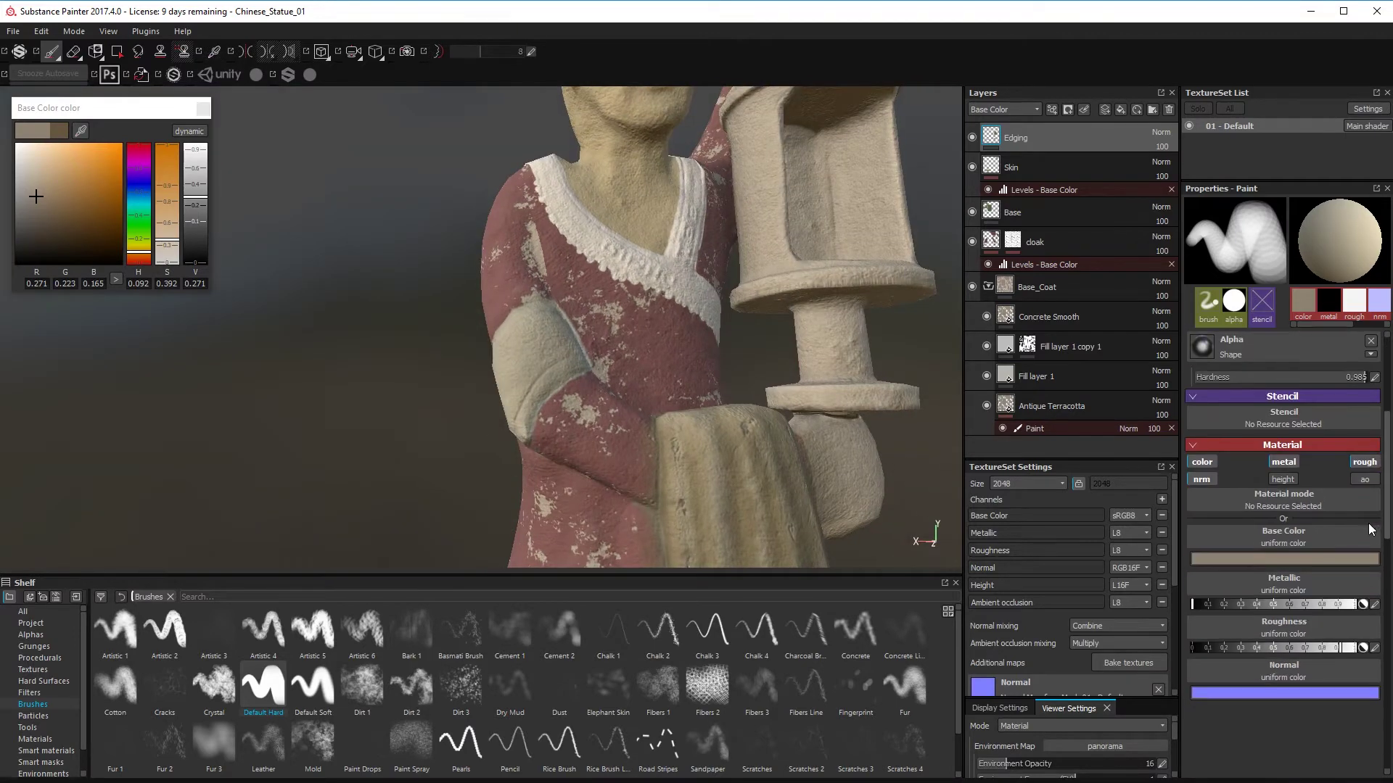
click(1283, 538)
scroll(1273, 722, down, 2)
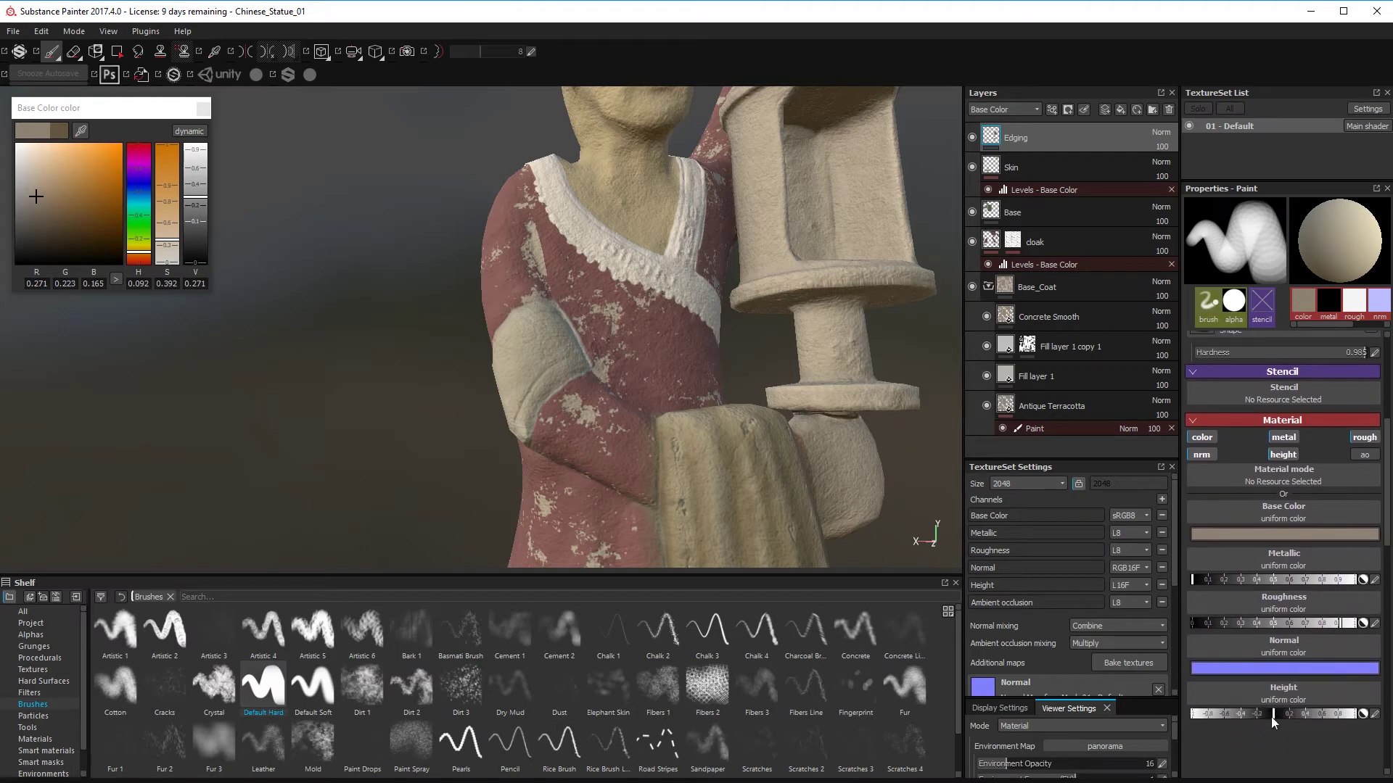
ctrl+right_drag(488, 489, 436, 491)
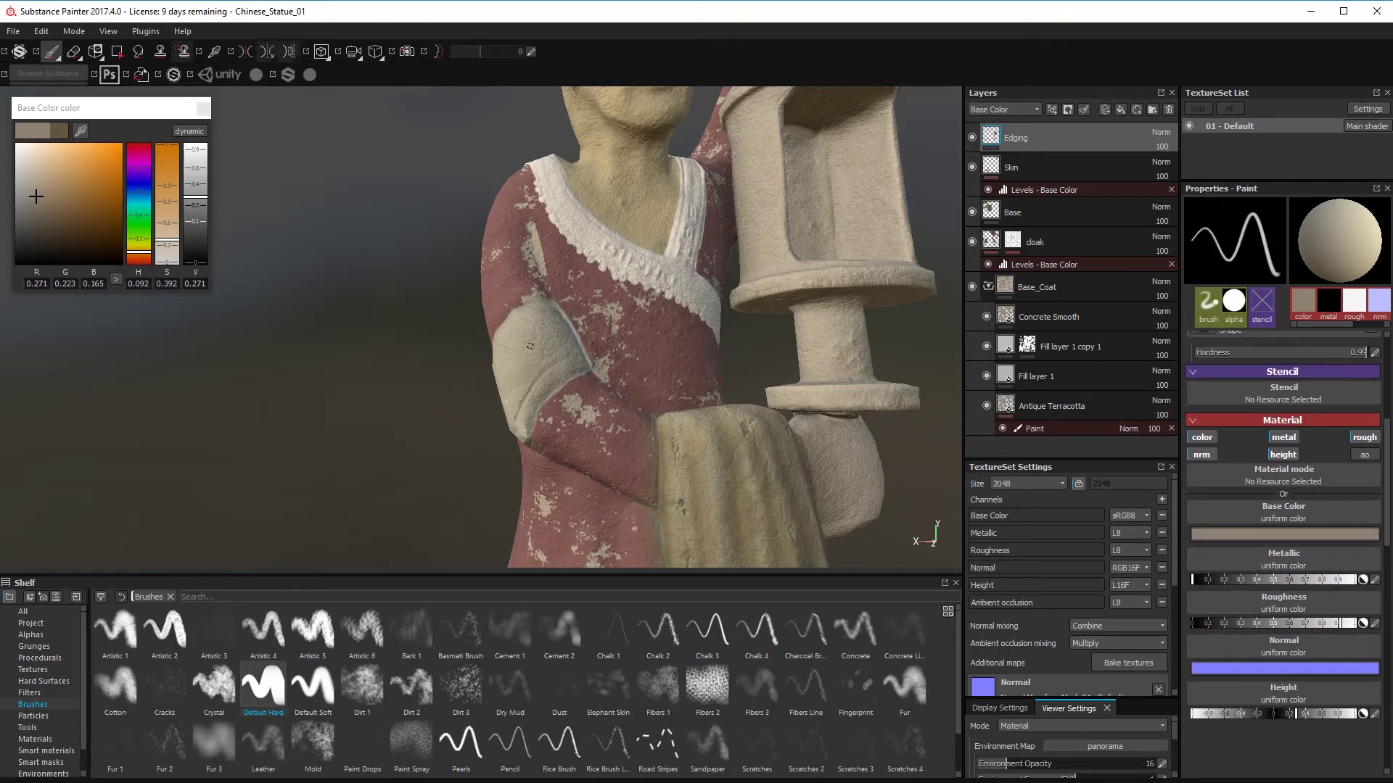
ctrl+right_drag(545, 482, 573, 473)
- Set the brush flow to 8 and stroke opacity to 27, and switch the height to a lowered, carving value
scroll(1378, 458, up, 7)
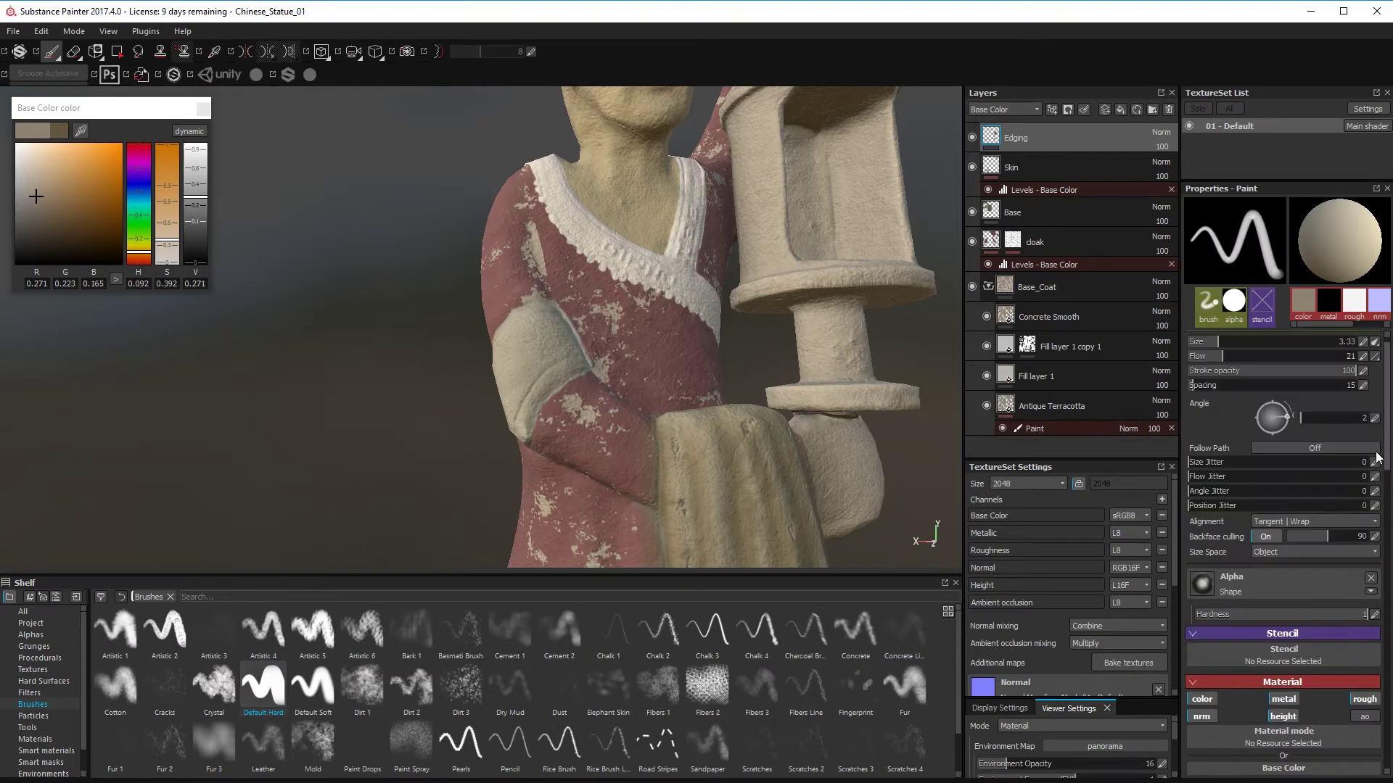
click(1201, 373)
click(1233, 387)
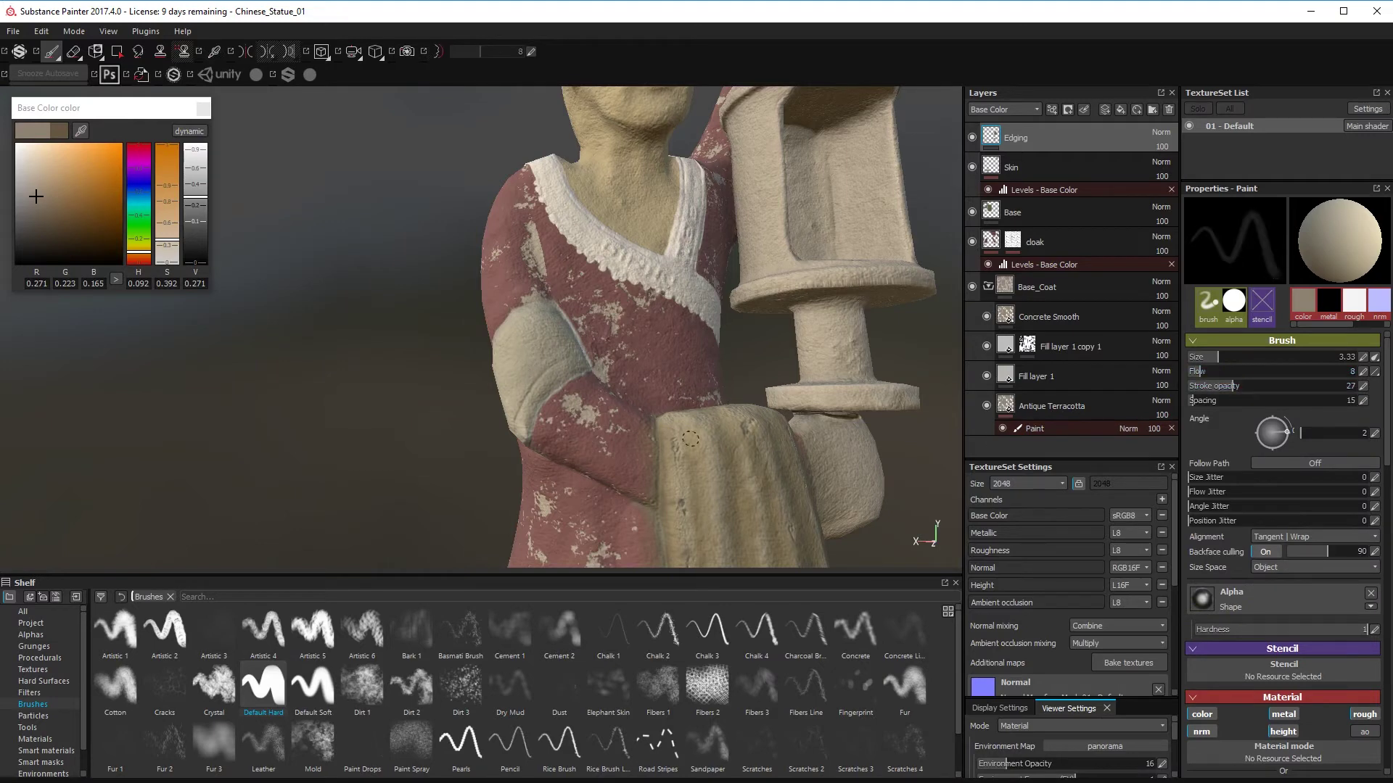
ctrl+right_drag(545, 372, 563, 373)
scroll(1355, 679, down, 5)
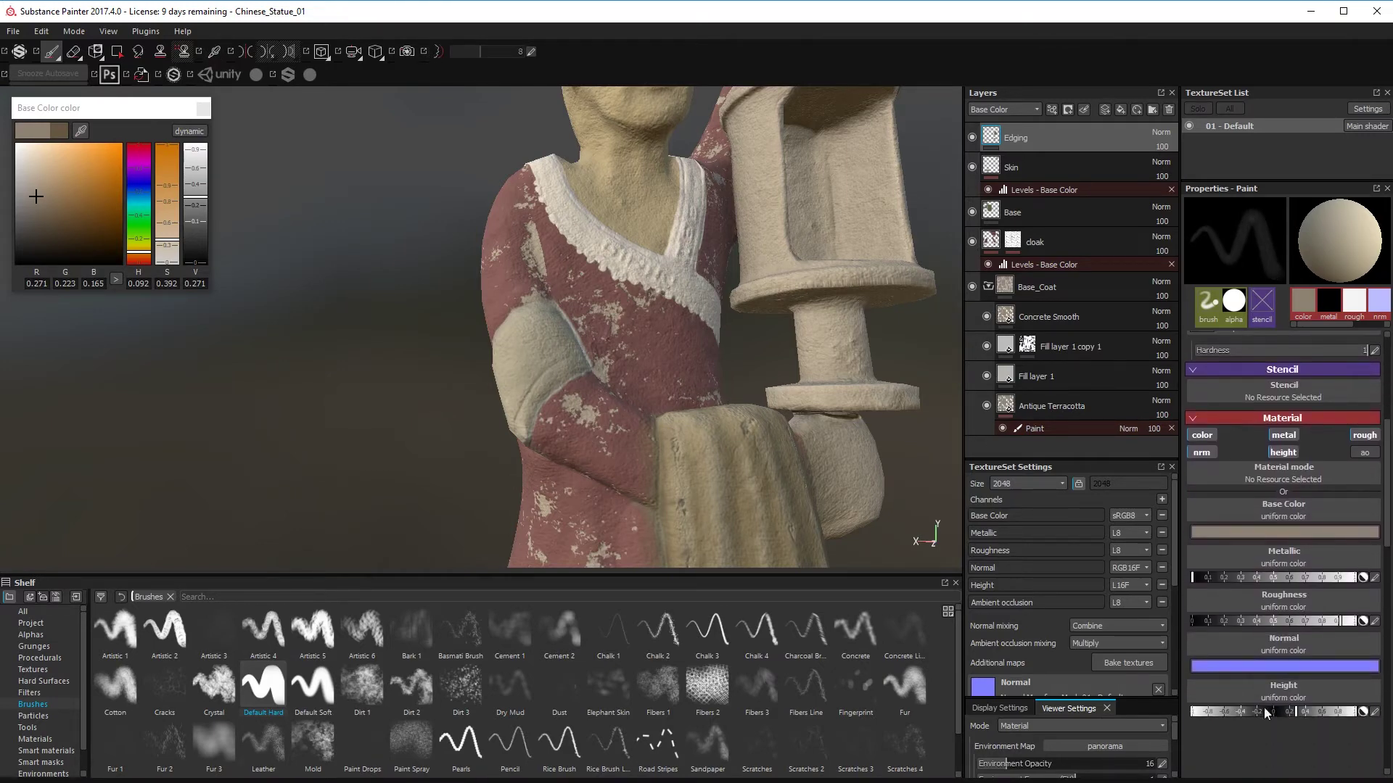
alt+drag(530, 438, 652, 465)
scroll(652, 464, down, 3)
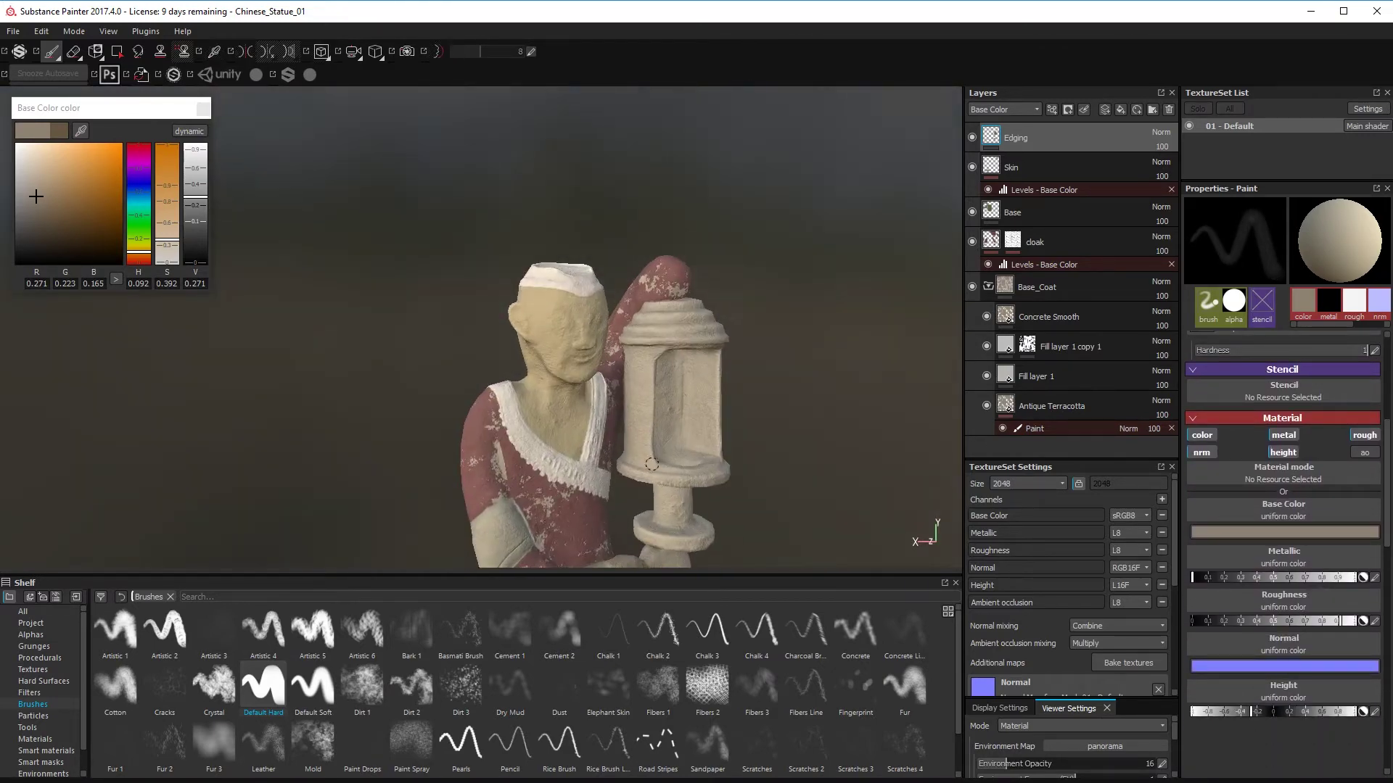
- Use the Default Soft brush at size 5.87 and flow 8 to carve border grooves along both ends of the sleeve cuff
click(312, 687)
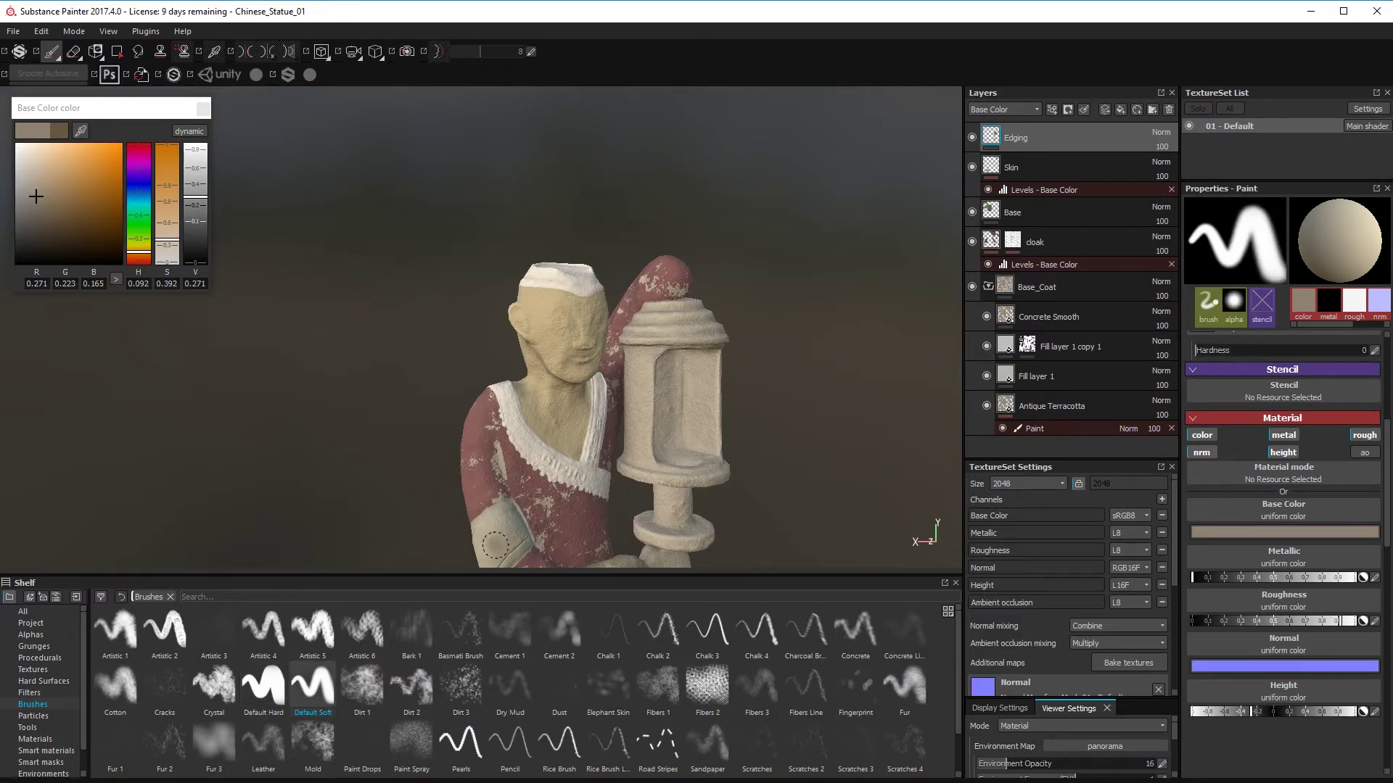
ctrl+right_drag(496, 546, 468, 545)
alt+middle_drag(495, 545, 606, 327)
alt+right_drag(606, 326, 634, 436)
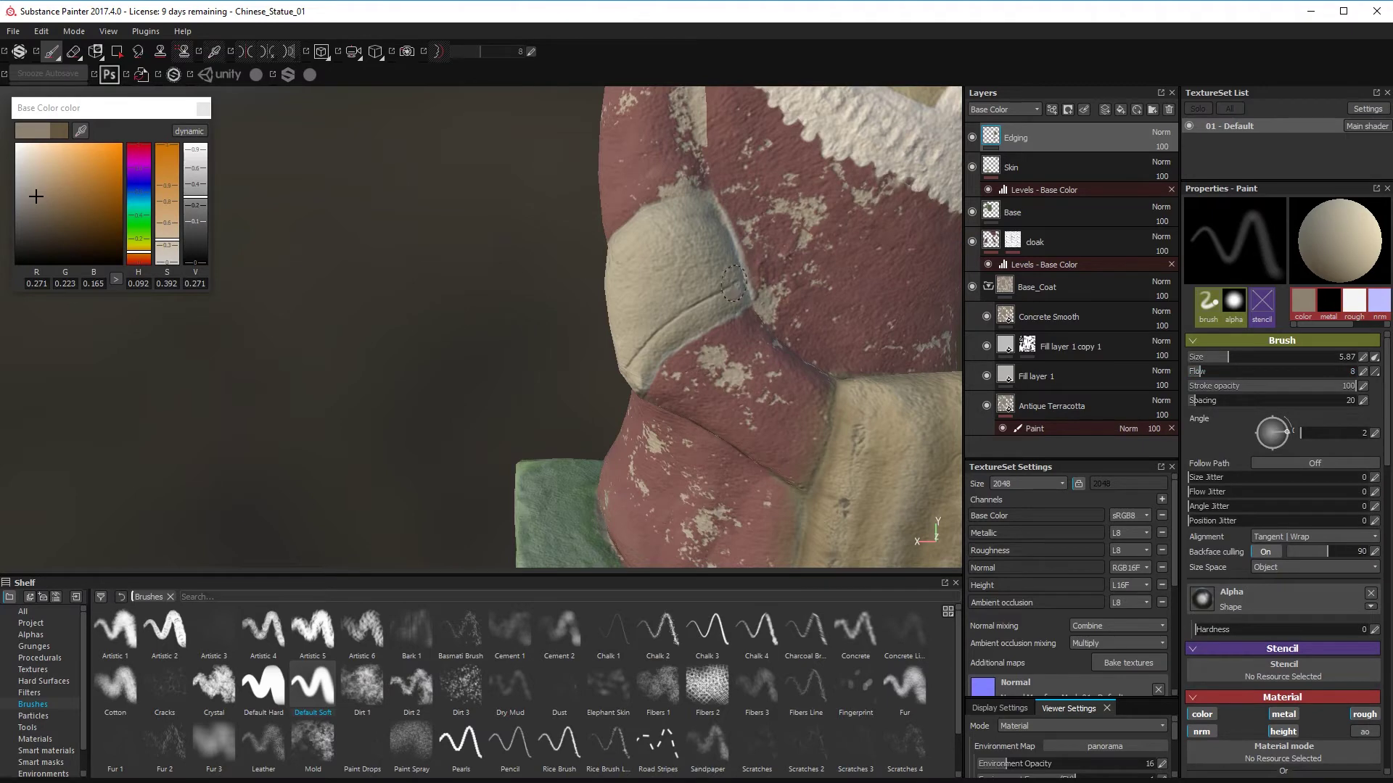
scroll(625, 412, down, 5)
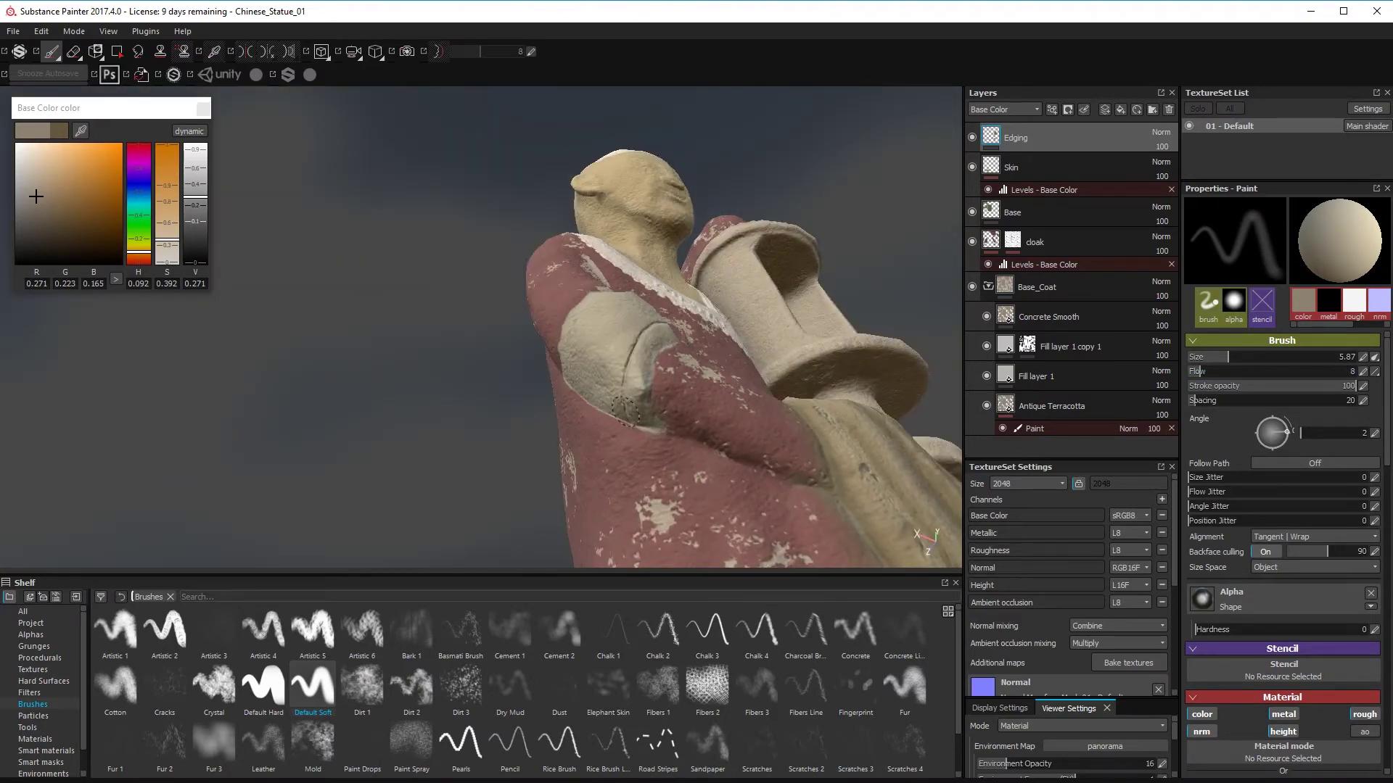
alt+drag(625, 386, 632, 334)
scroll(572, 300, down, 2)
alt+middle_drag(631, 334, 679, 218)
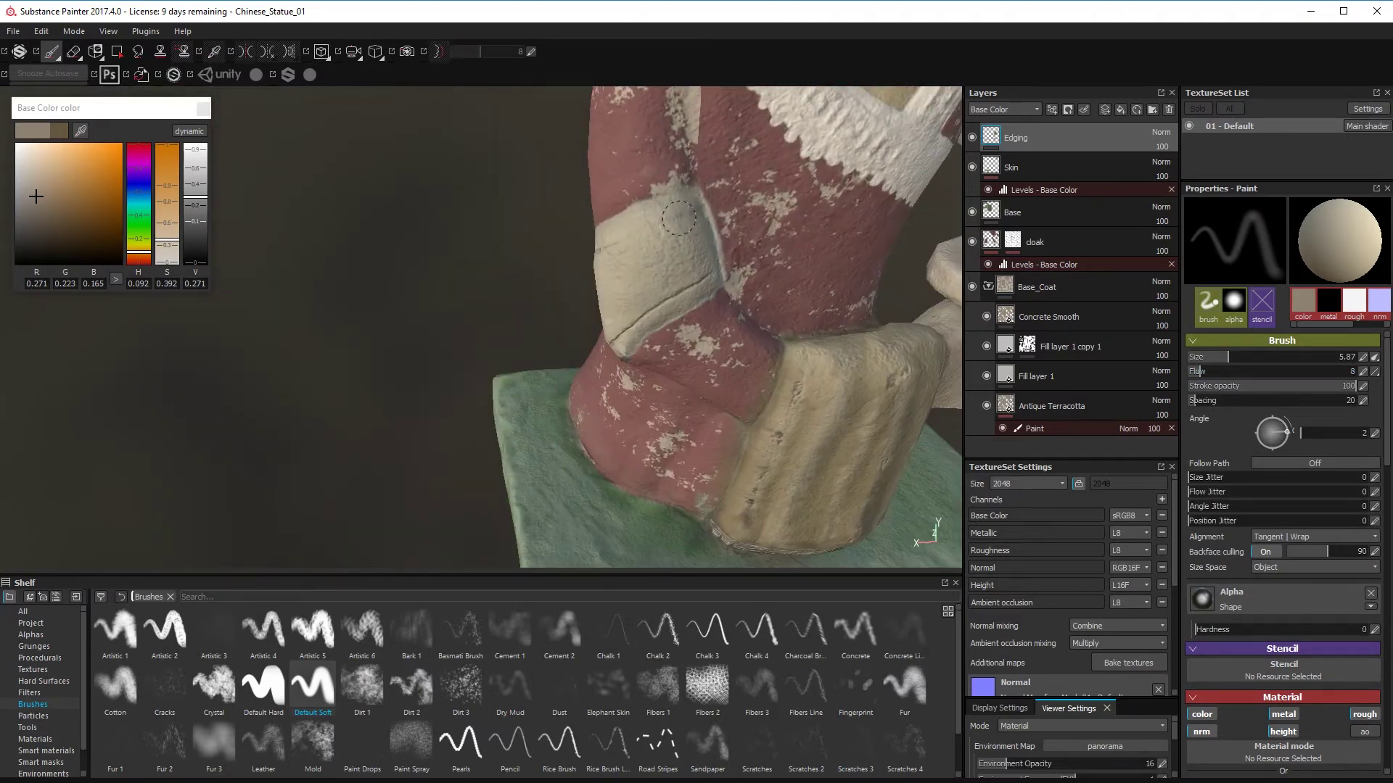
alt+drag(622, 233, 738, 261)
alt+drag(692, 431, 781, 195)
- Switch the brush height to a raised value and sculpt a Greek key pattern into the cuff's border bands
scroll(1329, 720, down, 5)
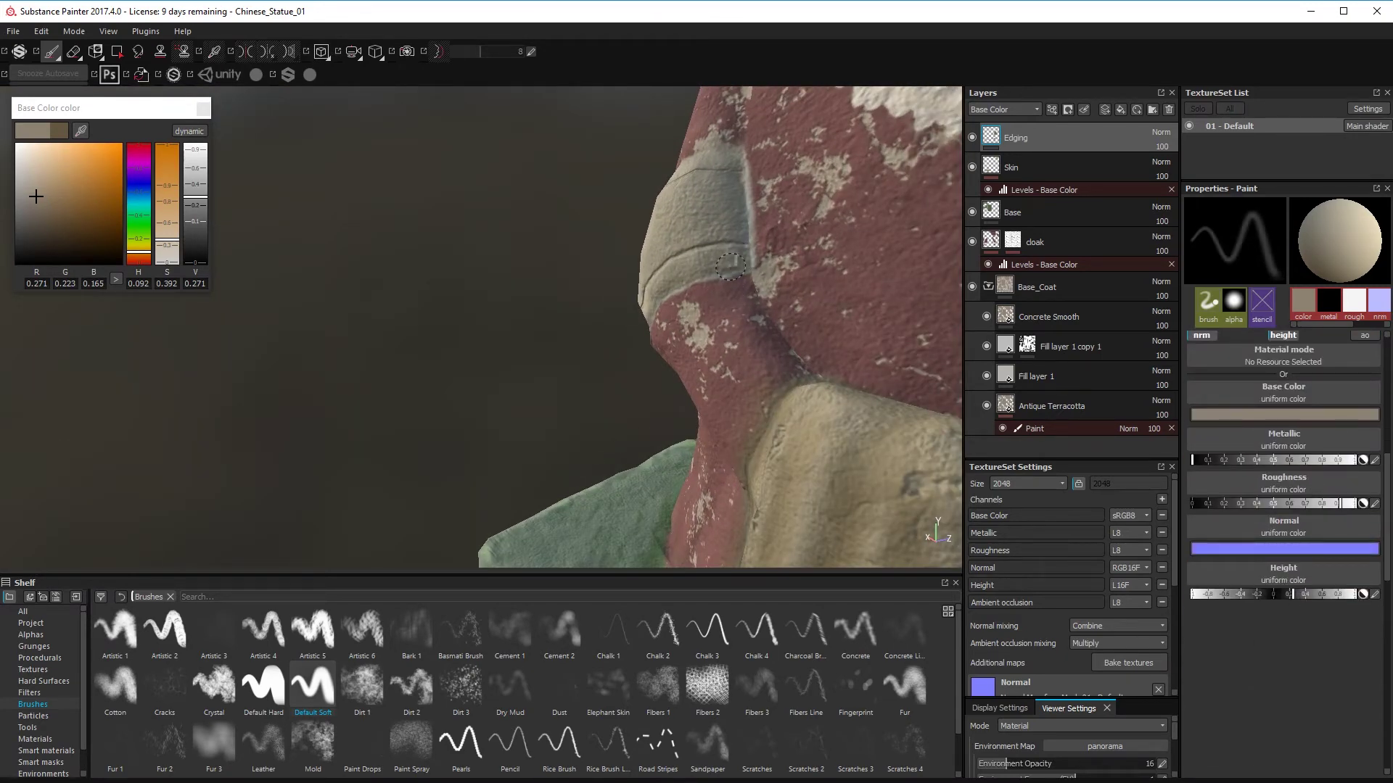
alt+drag(725, 253, 820, 233)
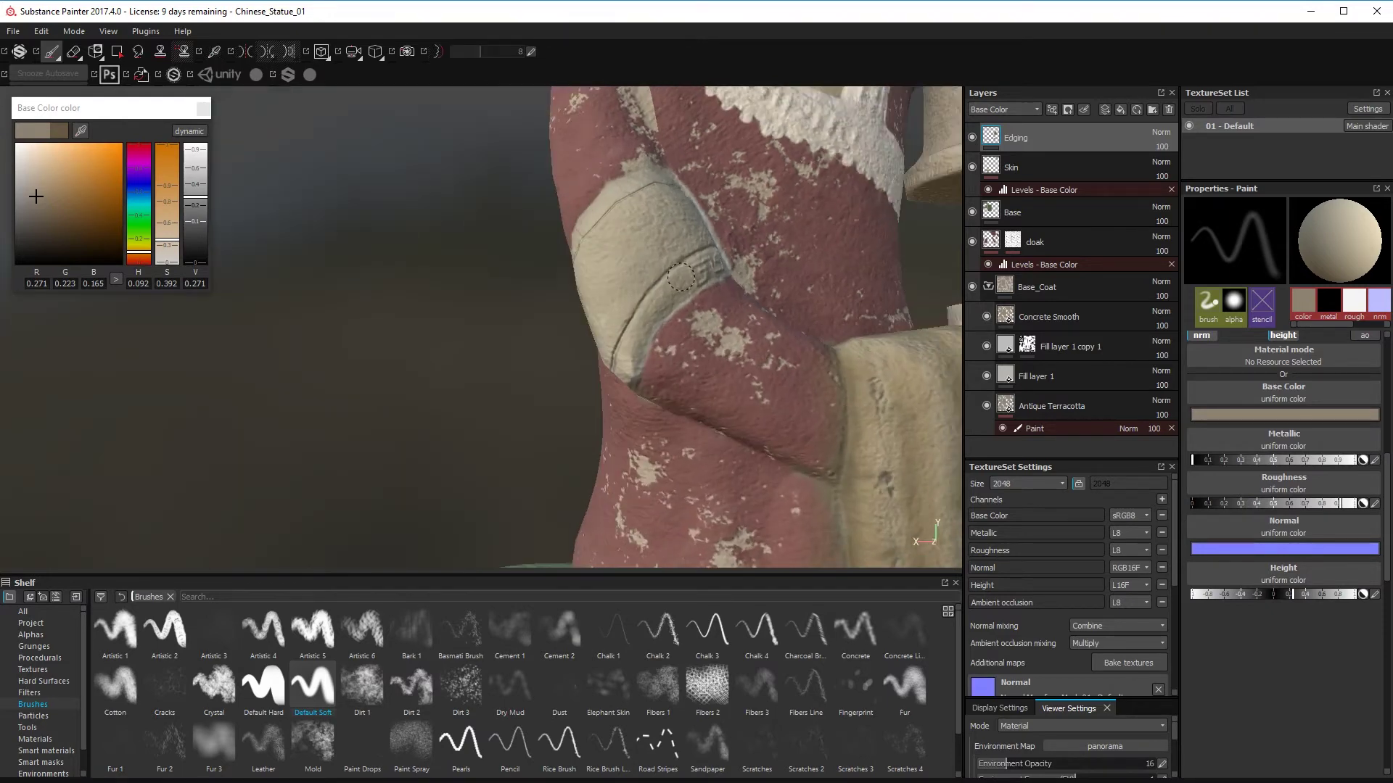
mouse_move(647, 316)
alt+mouse_down()
mouse_move(621, 397)
mouse_move(634, 482)
mouse_move(436, 445)
mouse_move(638, 445)
mouse_move(464, 439)
alt+mouse_up()
alt+right_drag(465, 439, 170, 436)
mouse_move(551, 392)
alt+mouse_down()
mouse_move(761, 394)
mouse_move(675, 435)
mouse_move(744, 277)
mouse_move(667, 301)
mouse_move(631, 341)
mouse_move(637, 355)
mouse_move(392, 383)
mouse_move(463, 290)
mouse_move(435, 285)
mouse_move(460, 302)
alt+mouse_up()
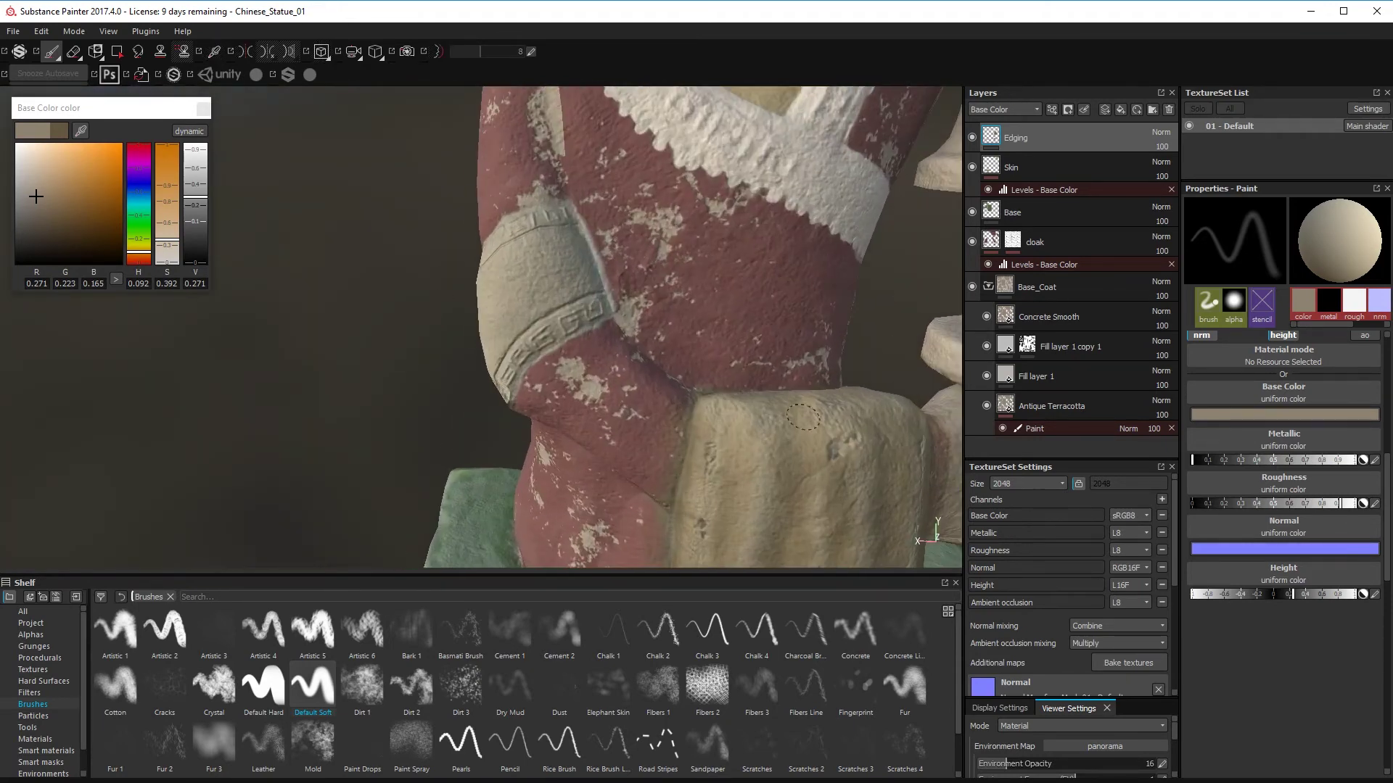
click(361, 686)
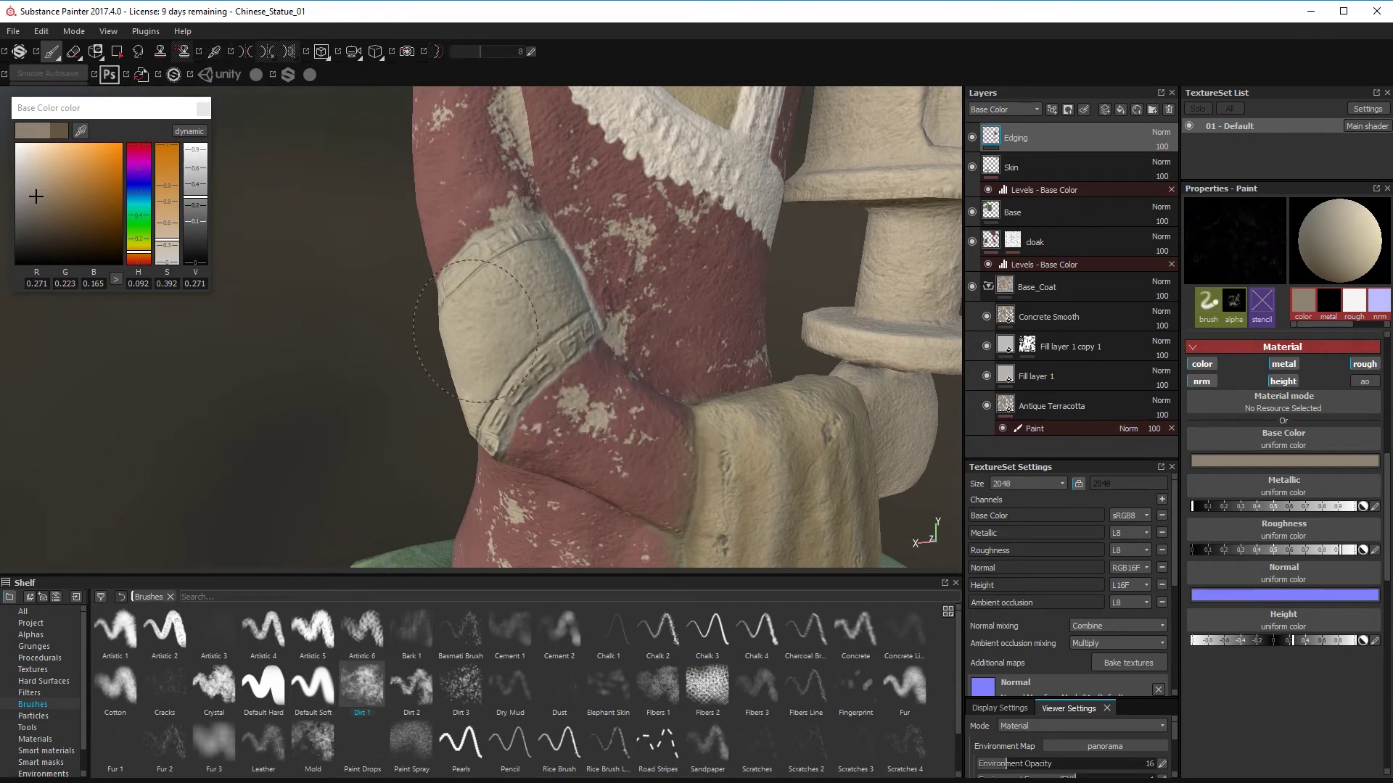
ctrl+right_drag(496, 321, 420, 321)
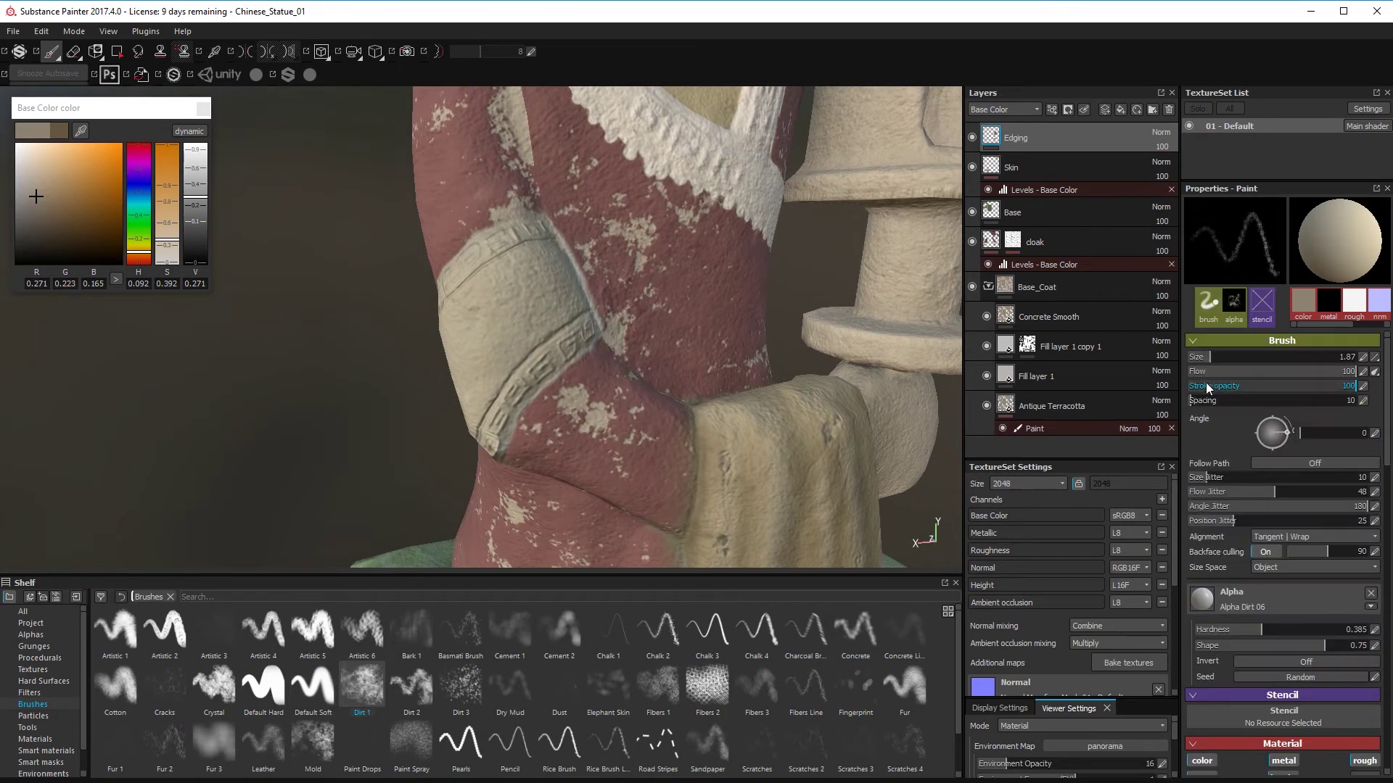
click(475, 309)
- Add fine cracks and surface wear to the cuff with the Default Hard brush at size 0.33, flow 18 and hardness 0.92
click(267, 689)
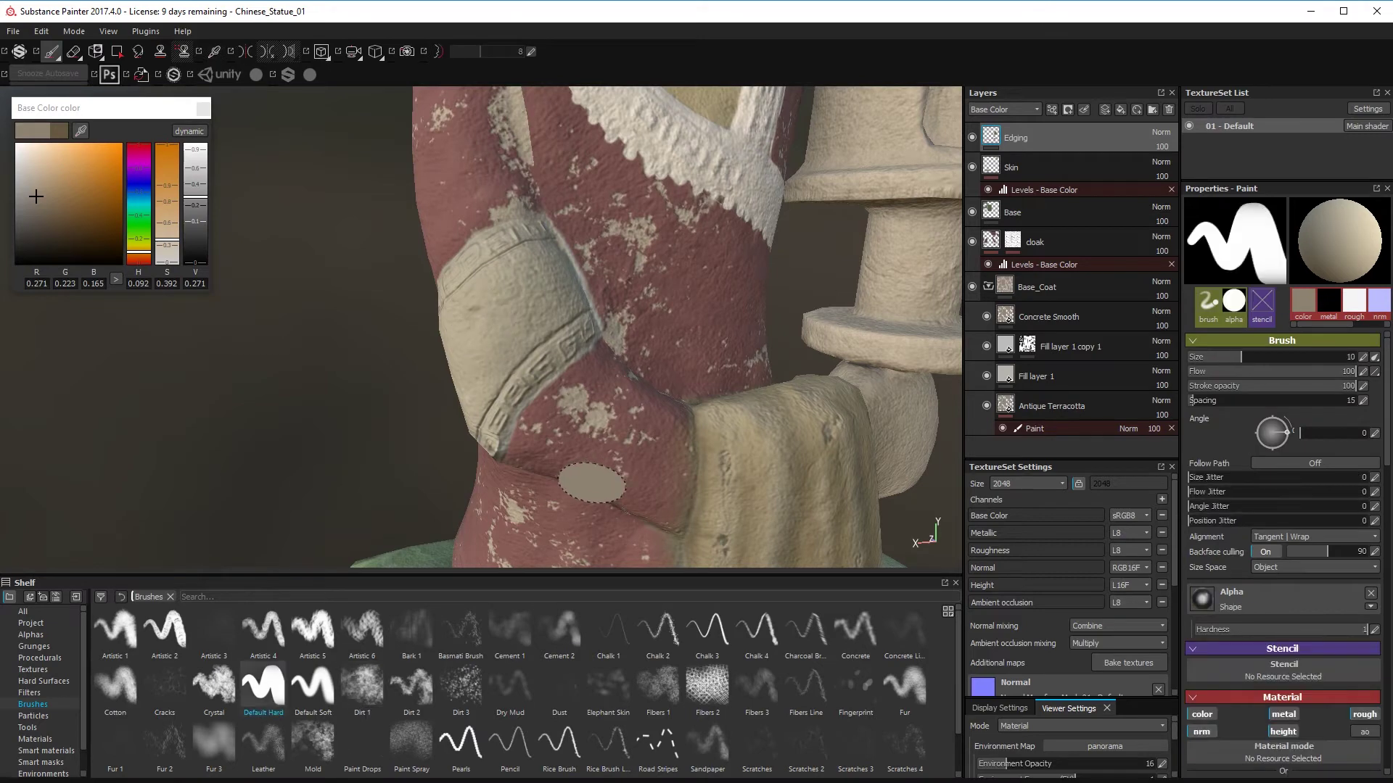
mouse_move(569, 390)
ctrl+mouse_down()
mouse_move(508, 390)
mouse_move(472, 413)
mouse_move(445, 351)
ctrl+mouse_up()
click(1195, 357)
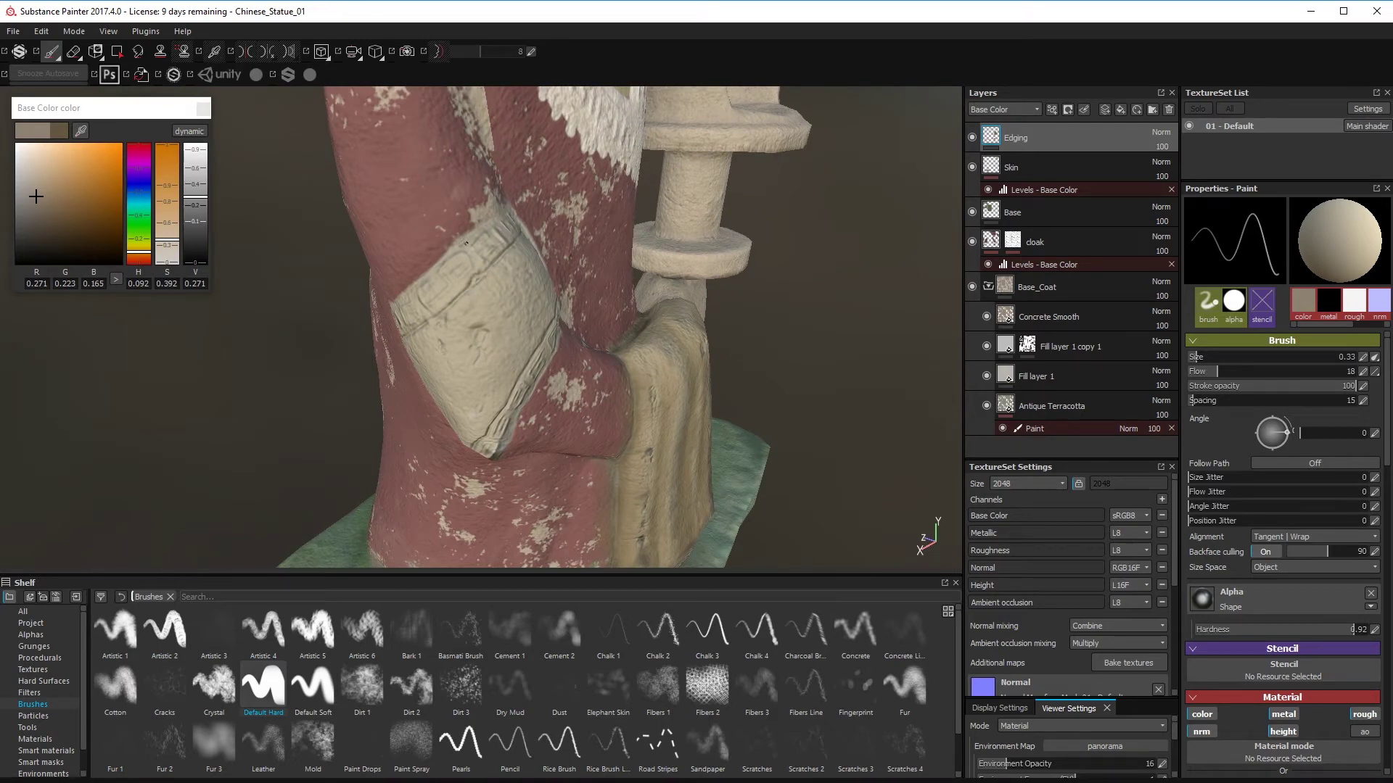
alt+drag(485, 431, 514, 375)
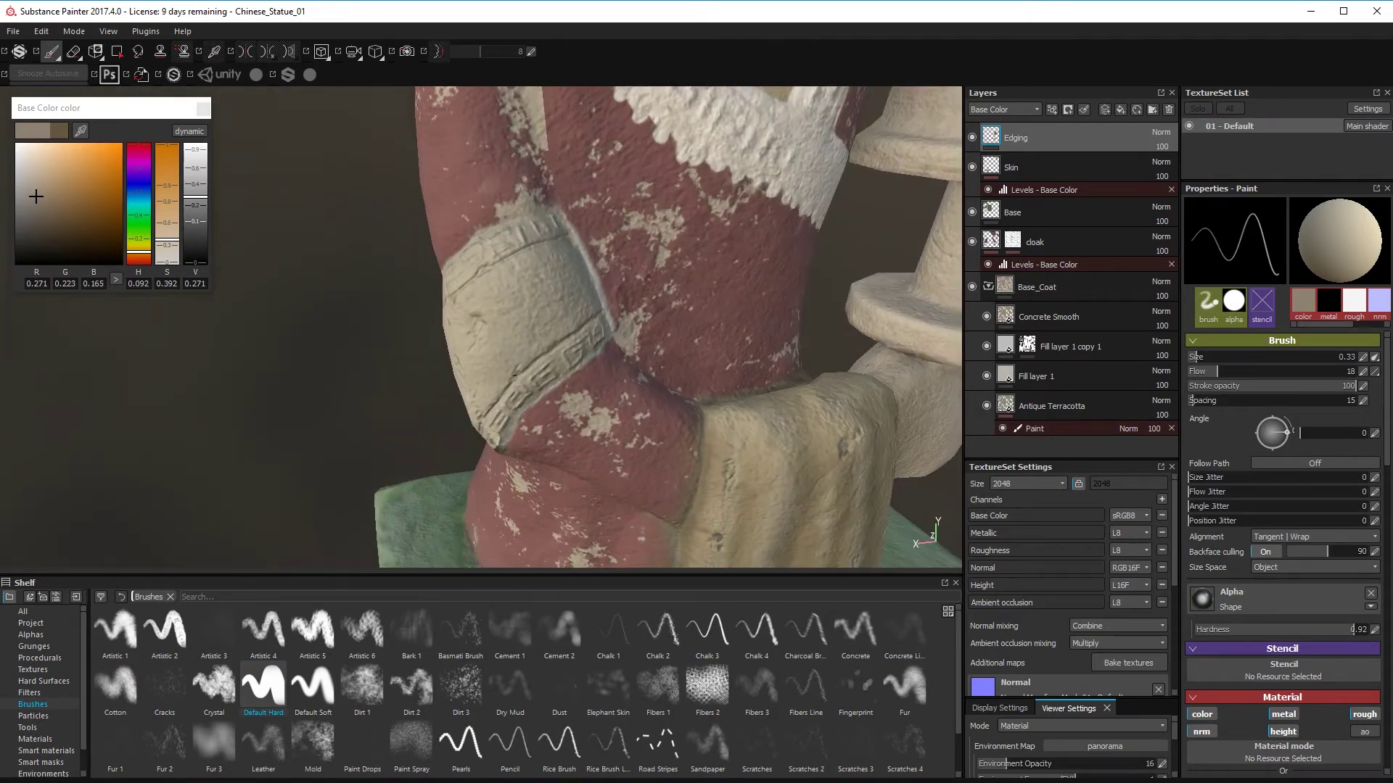
alt+drag(572, 235, 500, 242)
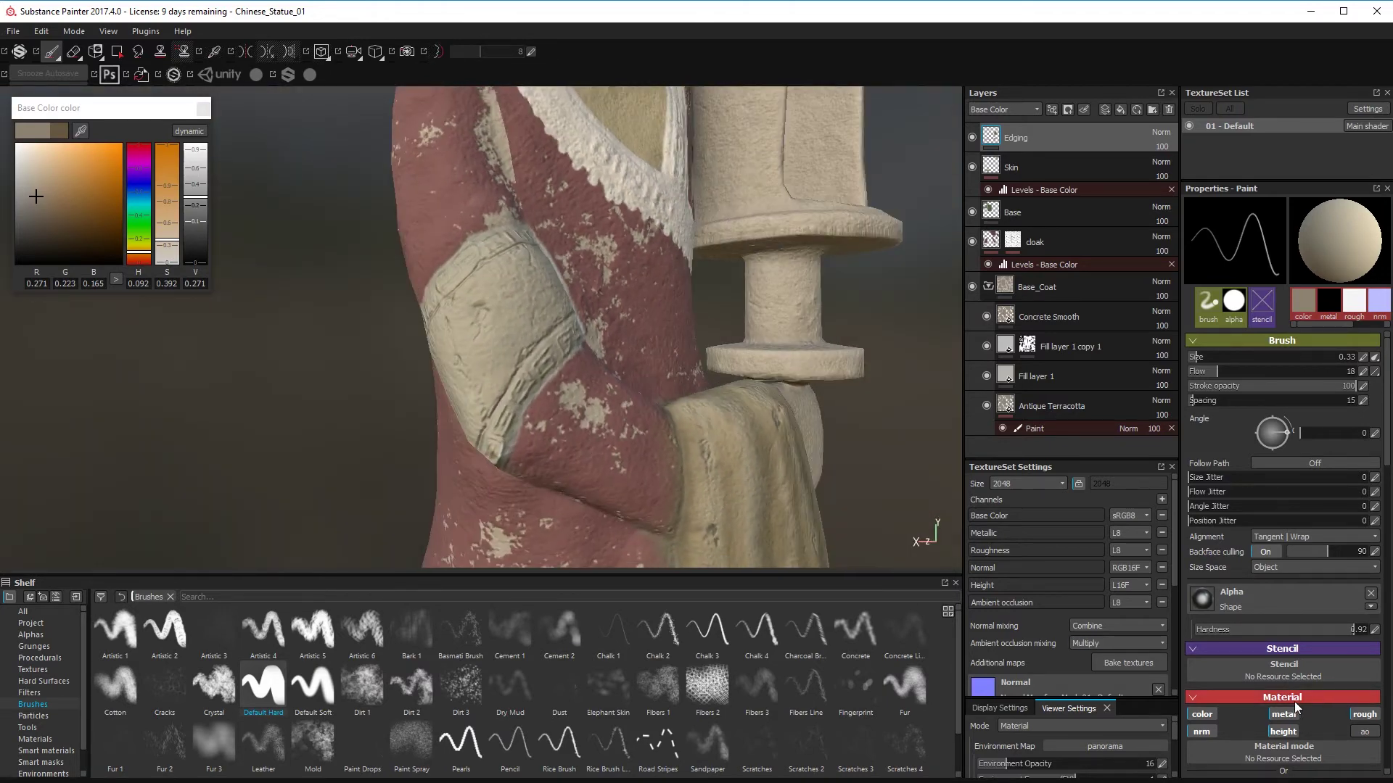
- Set the Default Soft brush to brown (R 0.175, G 0.141, B 0.084), size 2.02 and flow 14, and shade the cuff's patterned bands
click(313, 689)
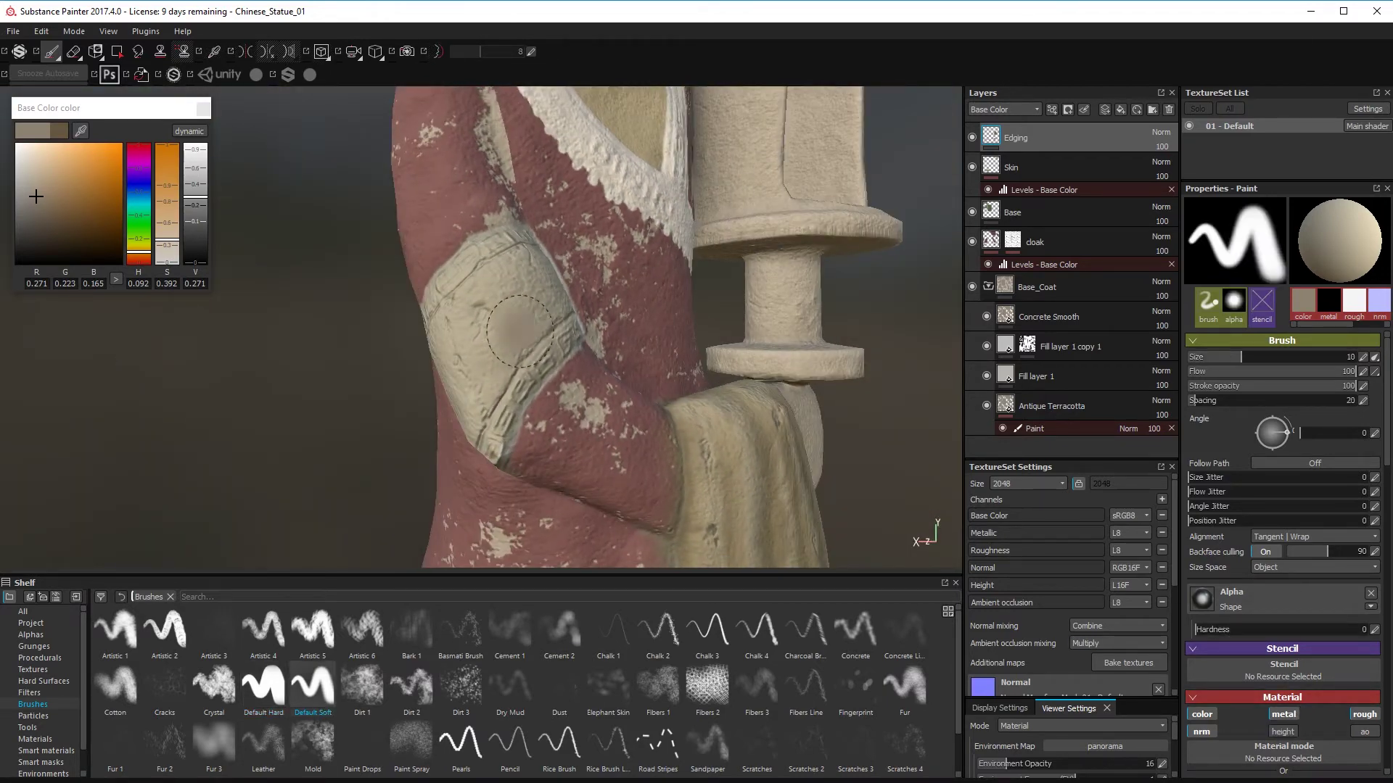
drag(729, 459, 669, 524)
click(1208, 371)
click(1201, 358)
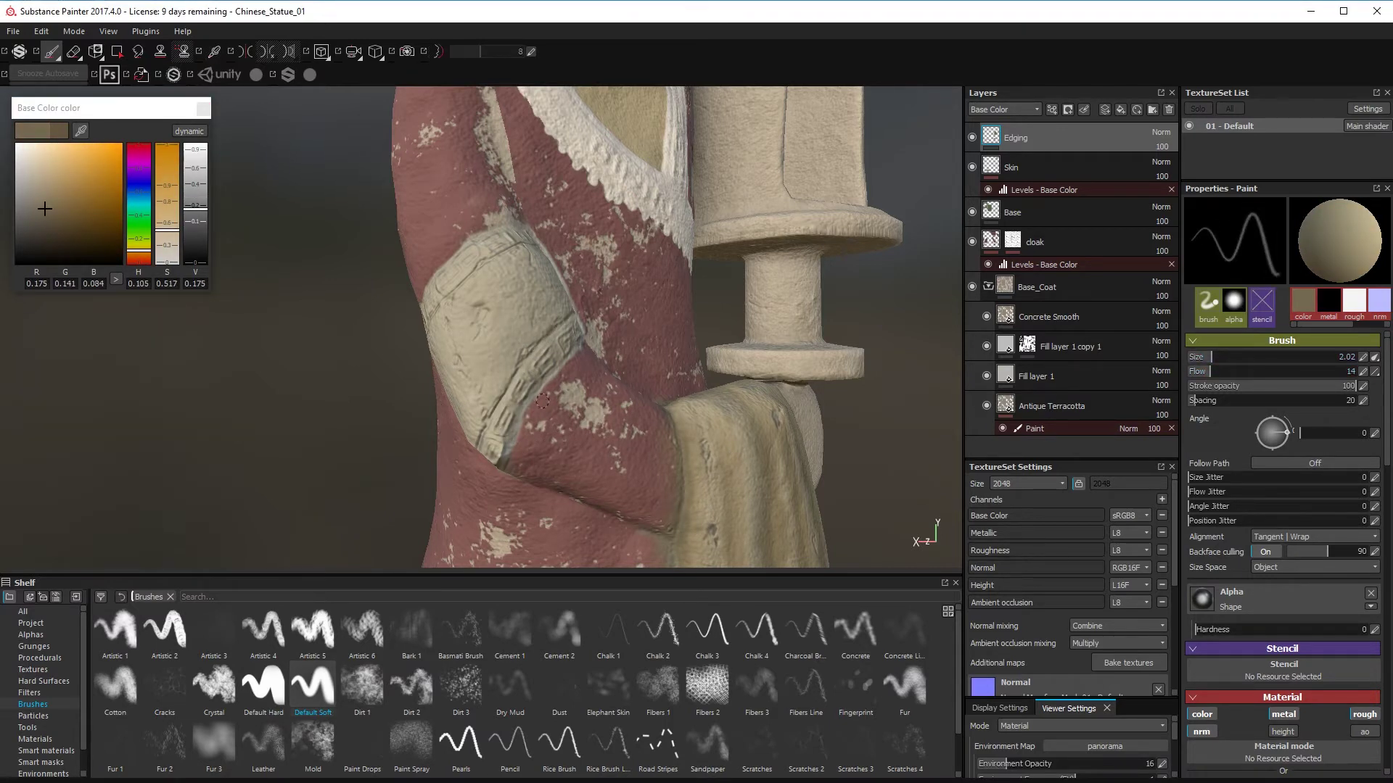
alt+drag(446, 283, 534, 319)
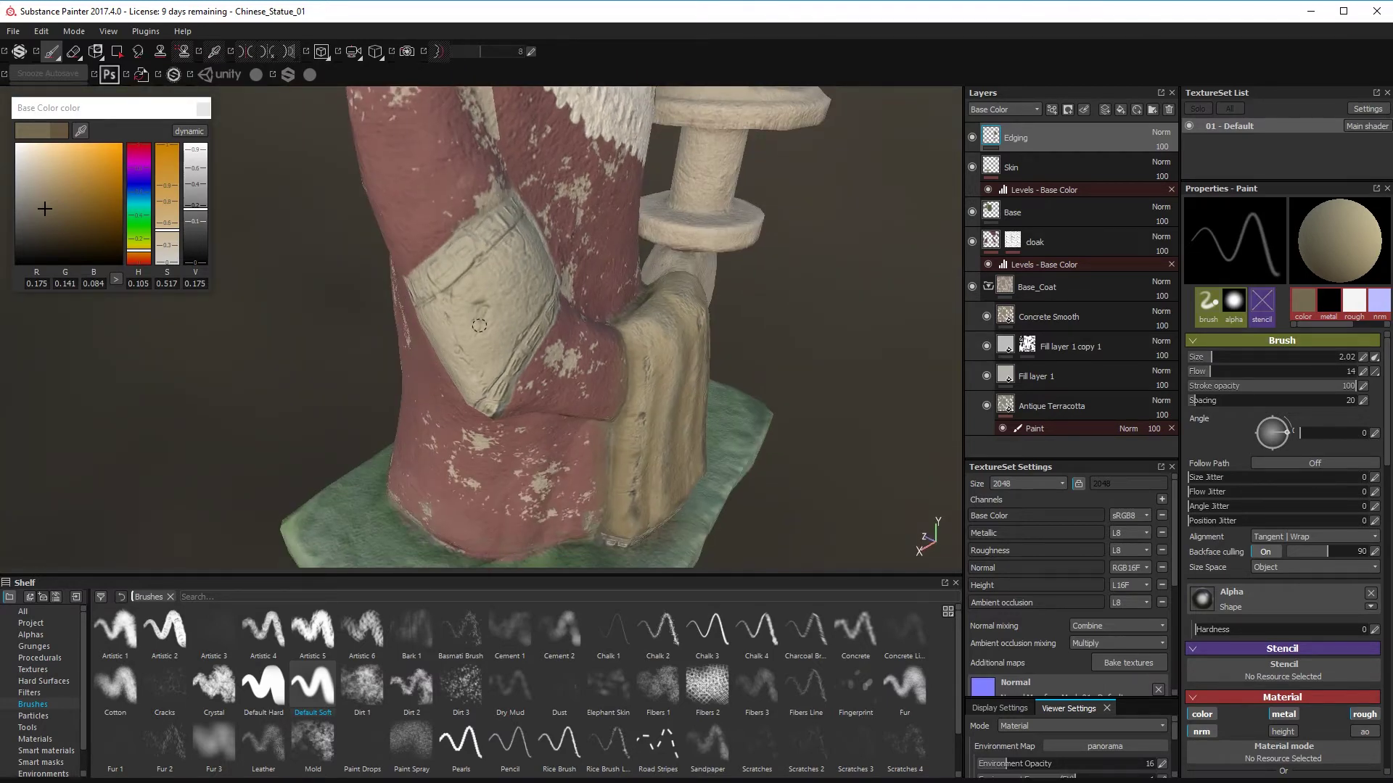
alt+drag(465, 357, 512, 225)
alt+drag(440, 269, 591, 351)
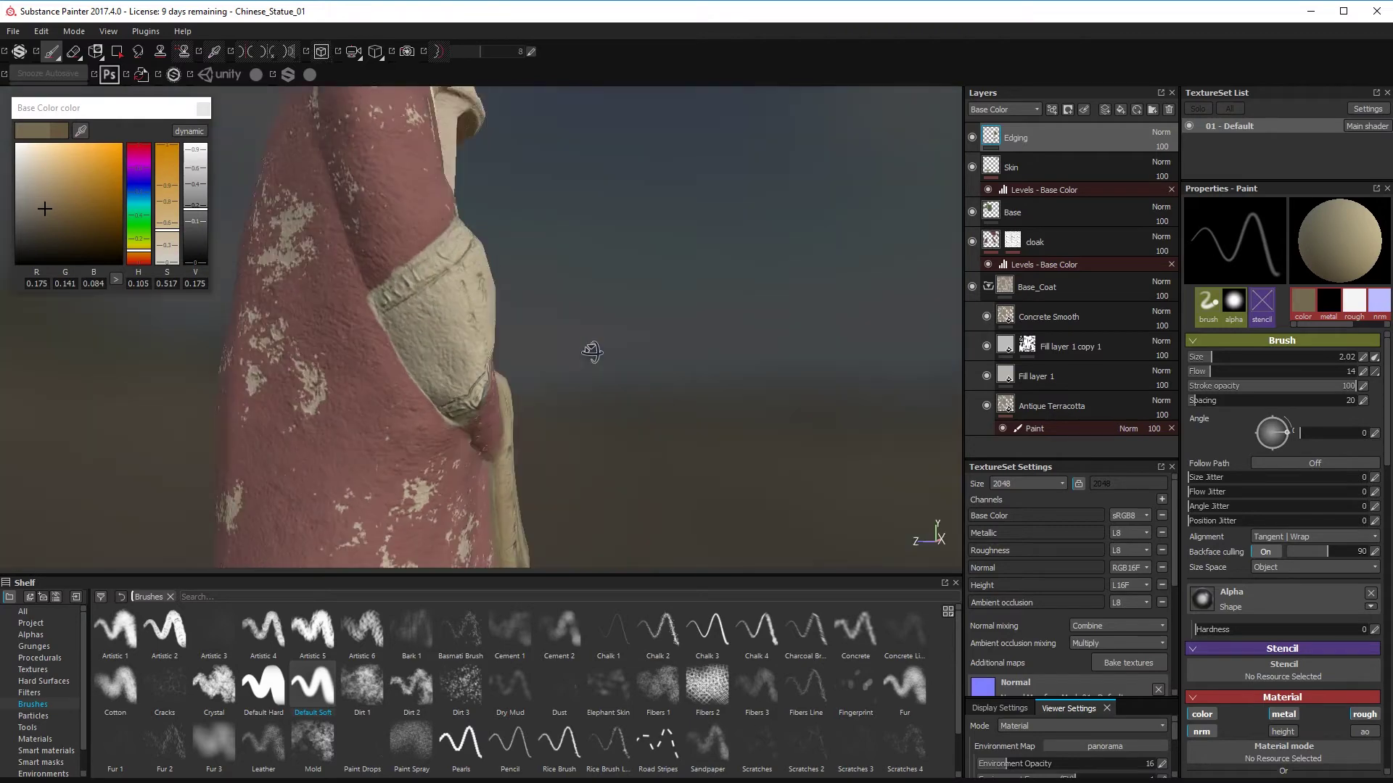
- Enlarge the brush to size 5.11 and darken the cuff's edges and borders from the side and front
ctrl+right_drag(391, 316, 406, 317)
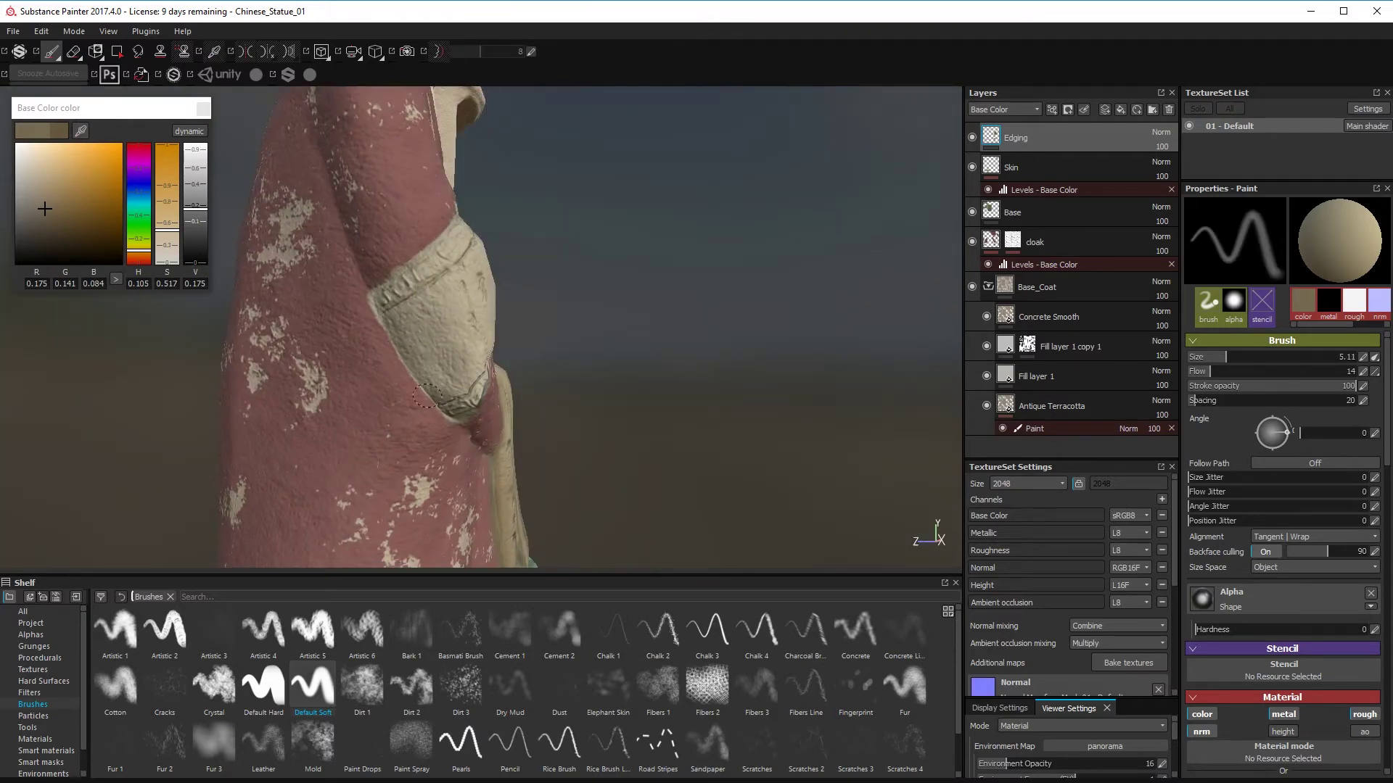
alt+drag(432, 304, 313, 335)
alt+right_drag(436, 319, 485, 330)
alt+drag(485, 331, 445, 339)
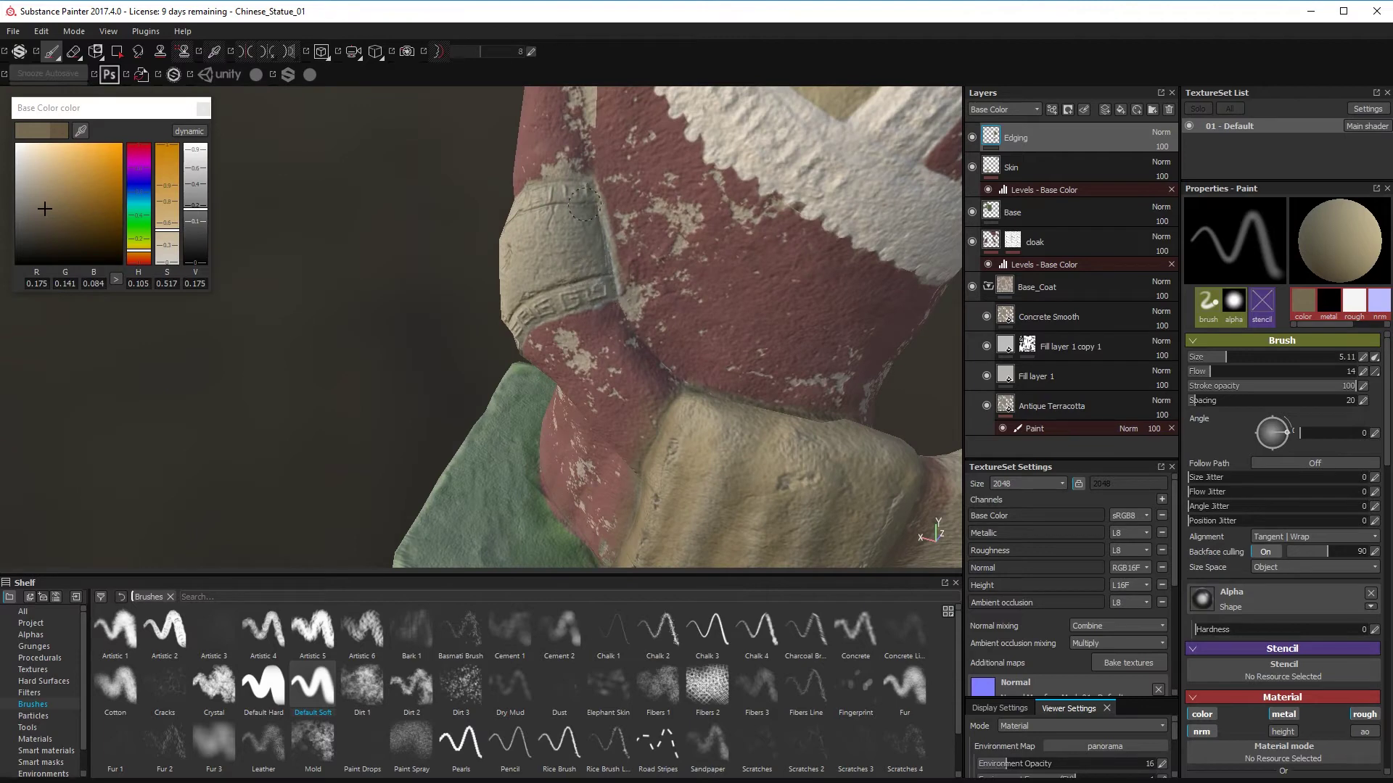
alt+right_drag(573, 460, 522, 450)
alt+drag(696, 436, 758, 417)
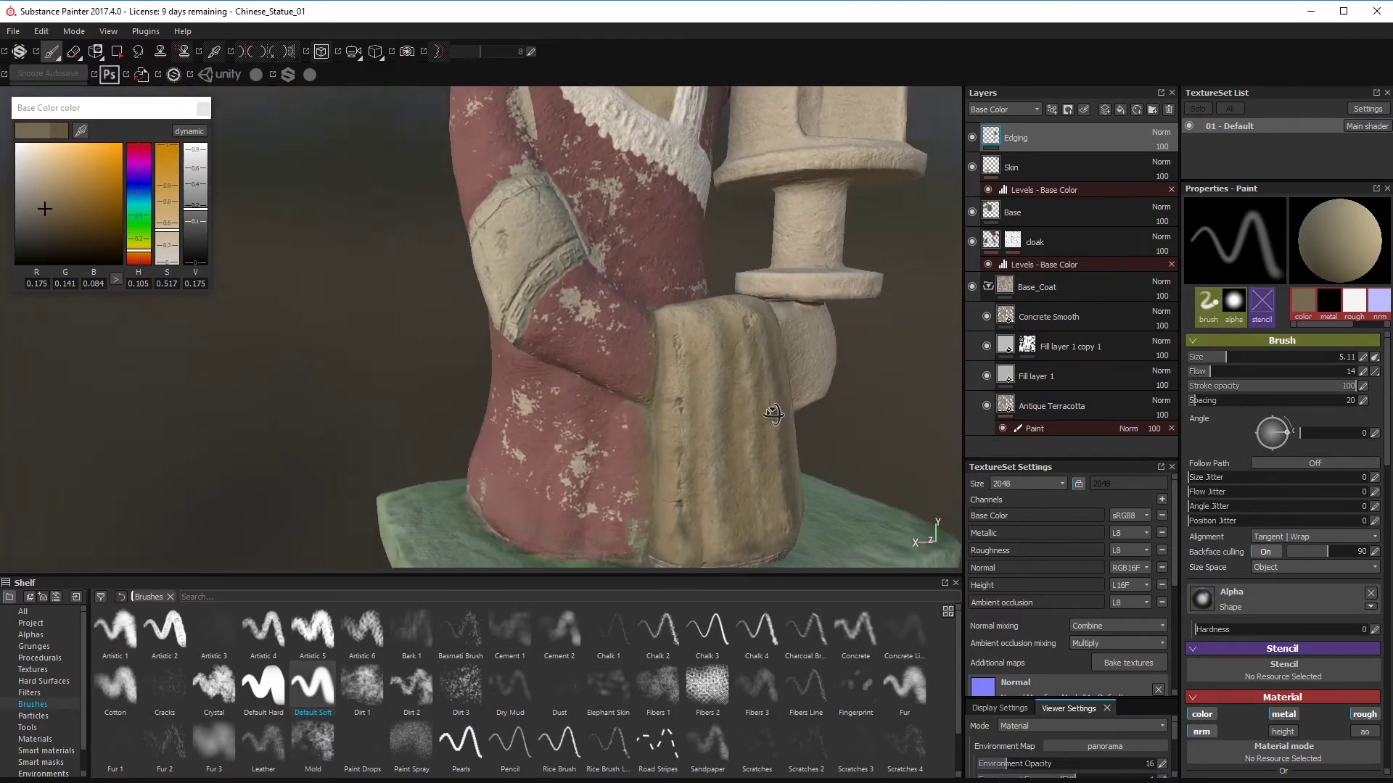
- Tint the cuff warm tan (R 0.290, G 0.230, B 0.130), followed by lighter beige (R 0.432, G 0.383, B 0.299) at flow 6
drag(81, 132, 692, 397)
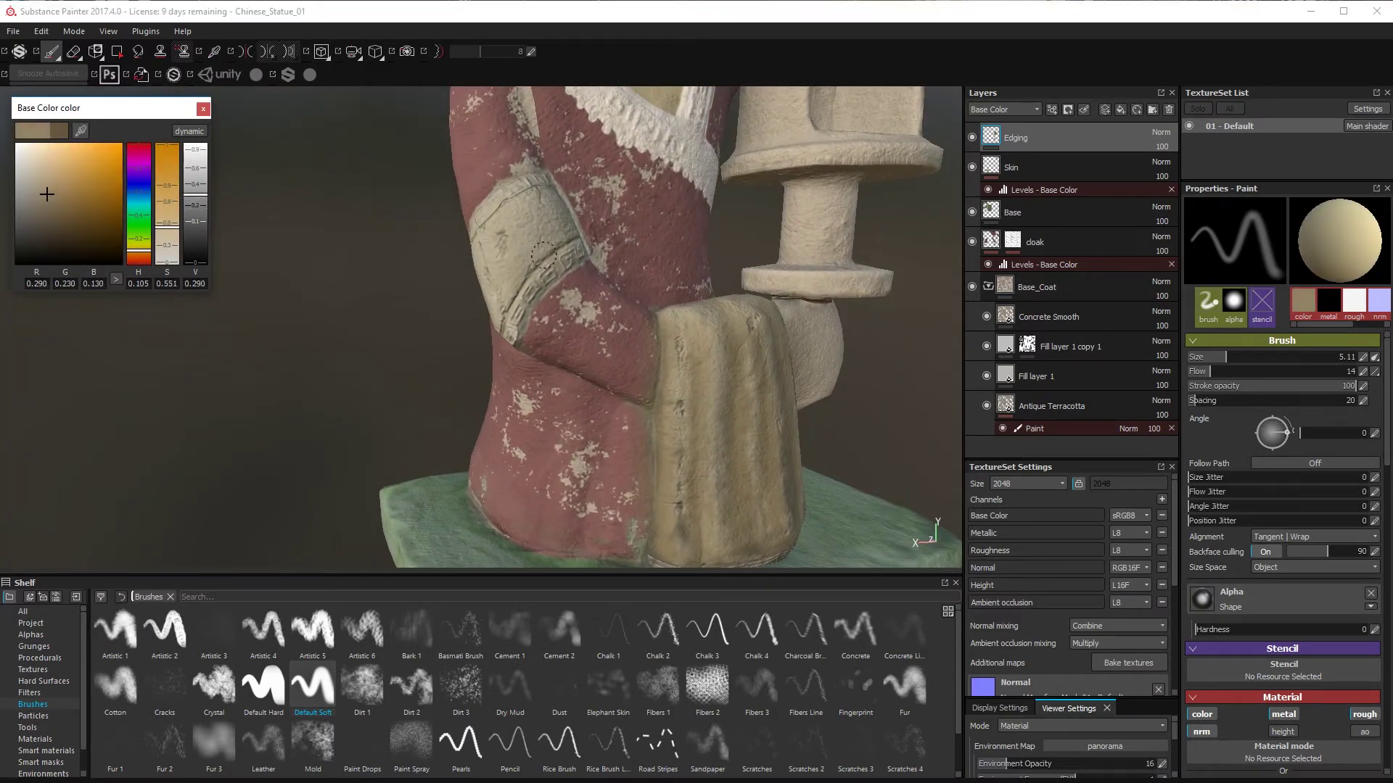
mouse_move(543, 256)
mouse_down()
mouse_move(522, 224)
mouse_move(791, 274)
mouse_up()
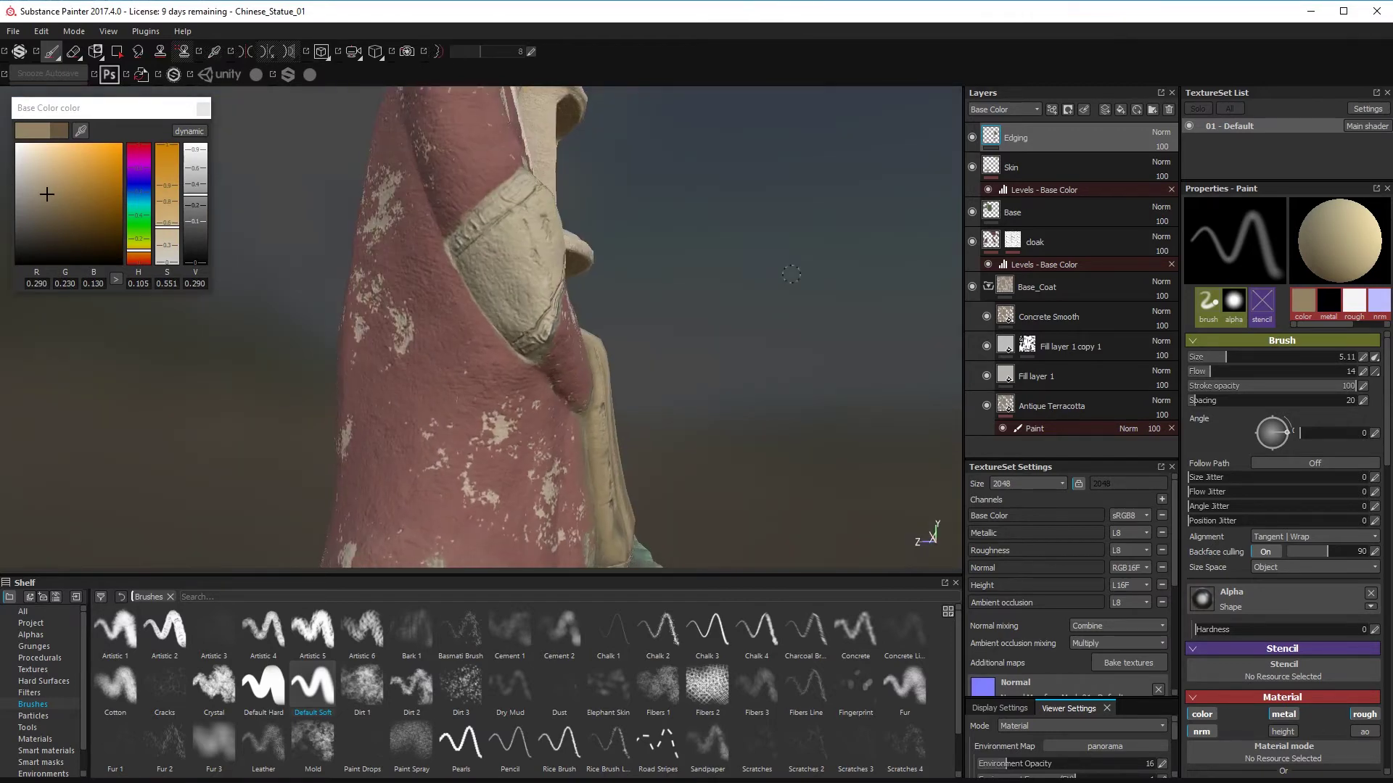
alt+drag(491, 261, 465, 270)
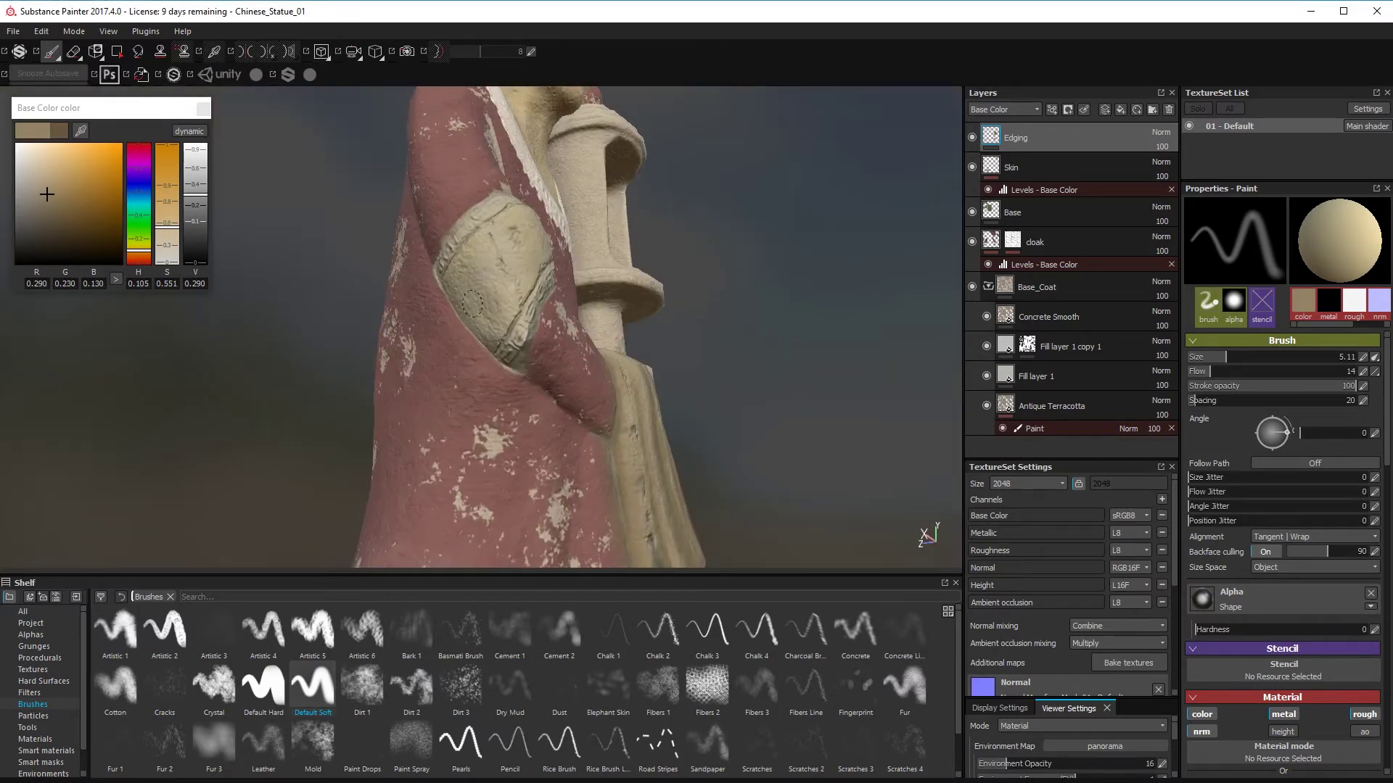
alt+drag(473, 304, 421, 355)
click(31, 180)
click(525, 164)
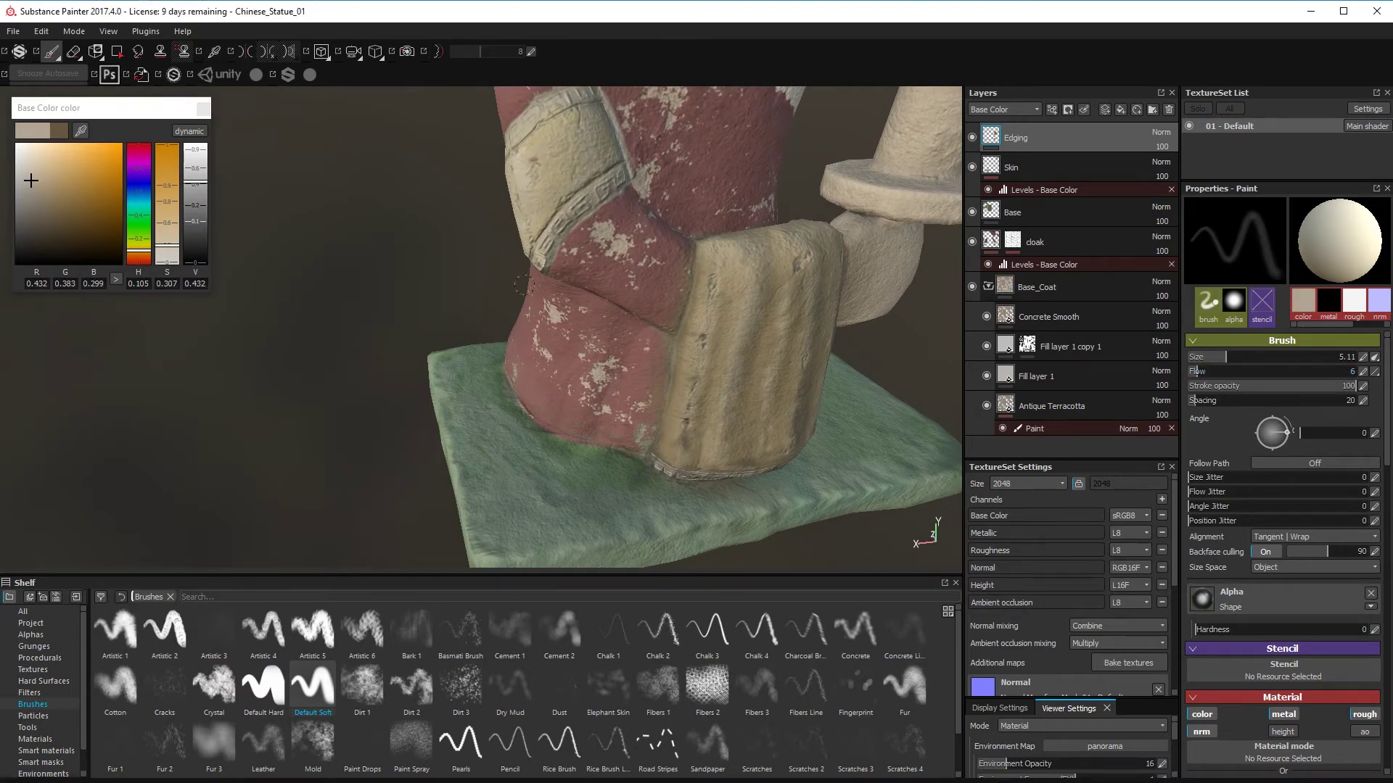
click(362, 685)
alt+drag(458, 545, 508, 378)
ctrl+right_drag(550, 215, 501, 226)
alt+drag(501, 226, 435, 276)
click(312, 686)
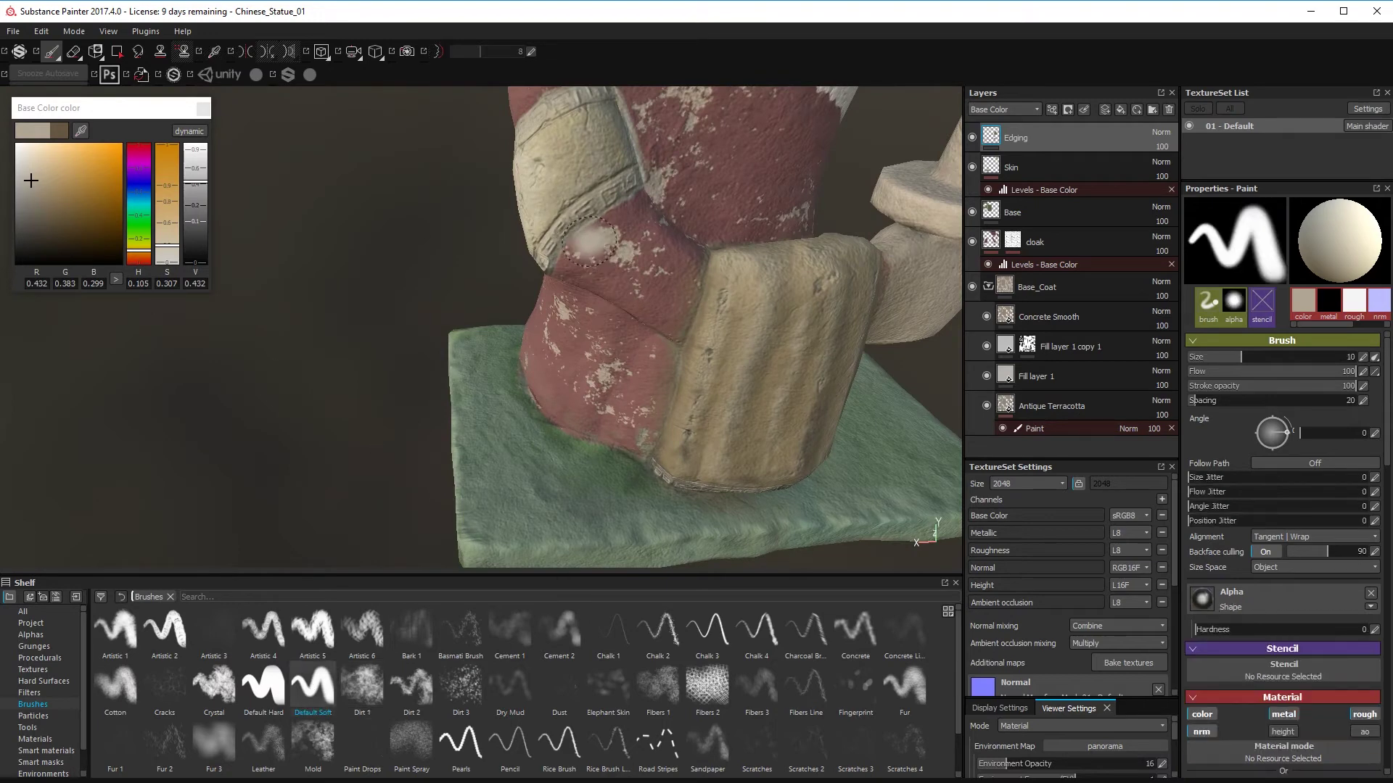
- Examine the statue from below, including the Greek key hem on the cloth, and return to a close view of the cuff
alt+drag(701, 308, 715, 188)
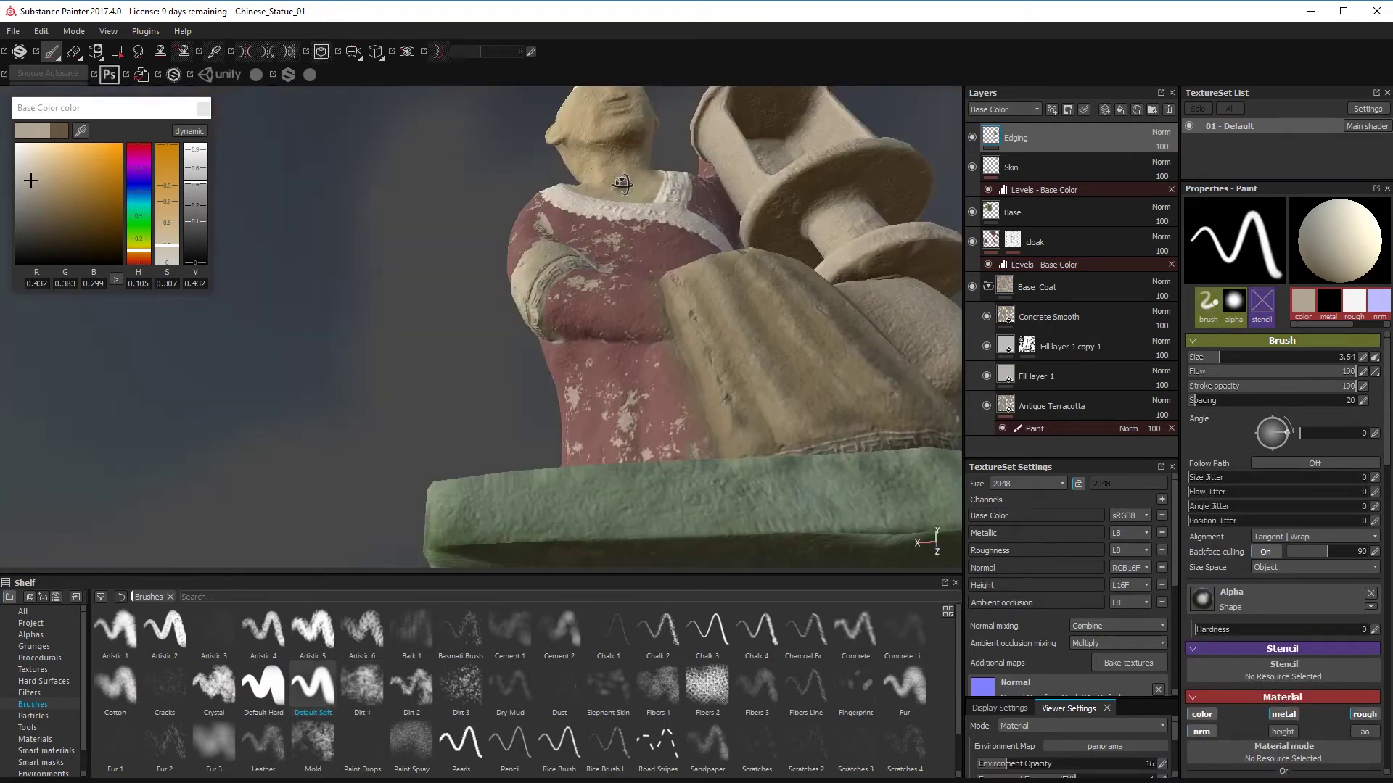
alt+right_drag(714, 188, 893, 319)
alt+middle_drag(653, 290, 607, 70)
alt+middle_drag(667, 501, 613, 291)
alt+right_drag(613, 291, 559, 407)
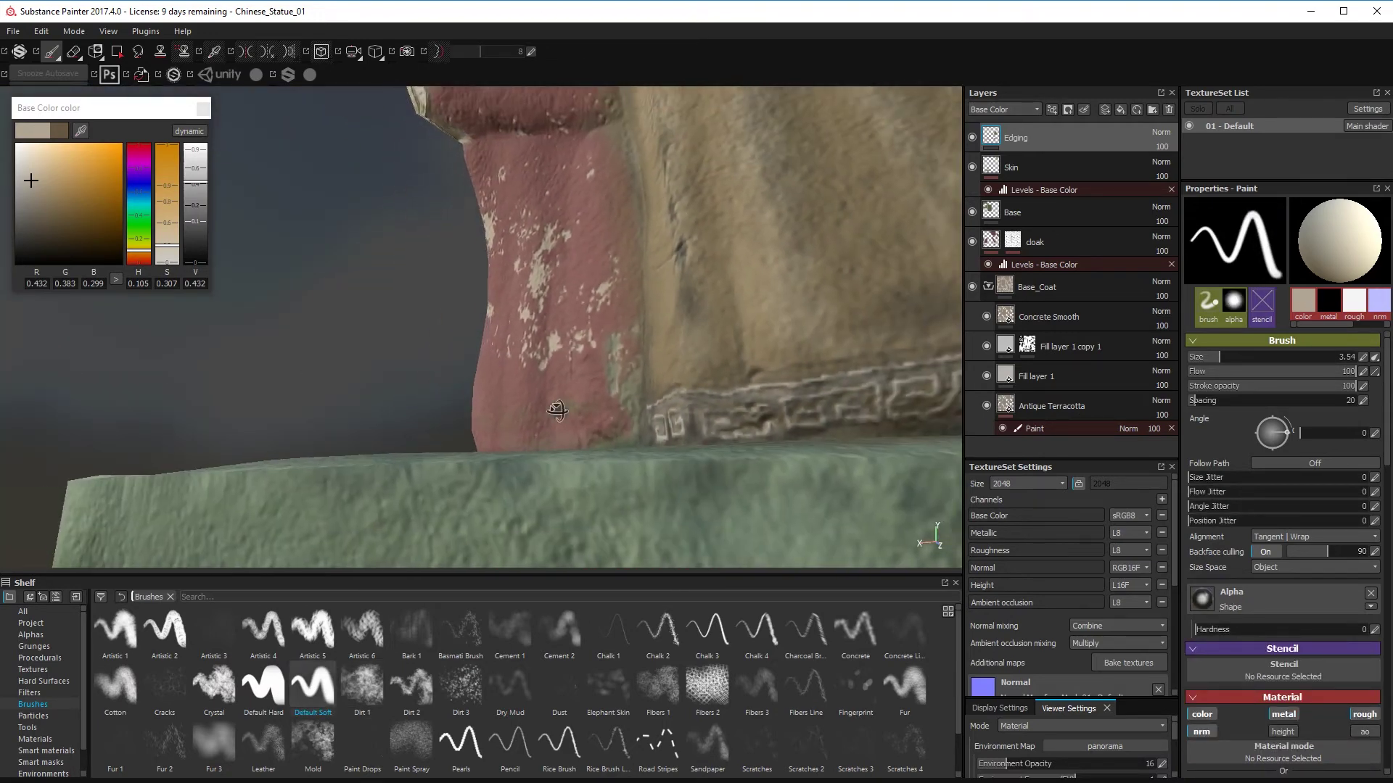
alt+drag(559, 407, 540, 363)
alt+right_drag(540, 363, 609, 392)
alt+middle_drag(581, 145, 595, 464)
- Set the Default Soft brush to pale beige (R 0.598, G 0.538, B 0.437), size 0.78 and flow 12 for the cuff's carved bands
click(29, 168)
drag(1219, 357, 1202, 357)
drag(693, 274, 671, 303)
drag(1384, 441, 1382, 487)
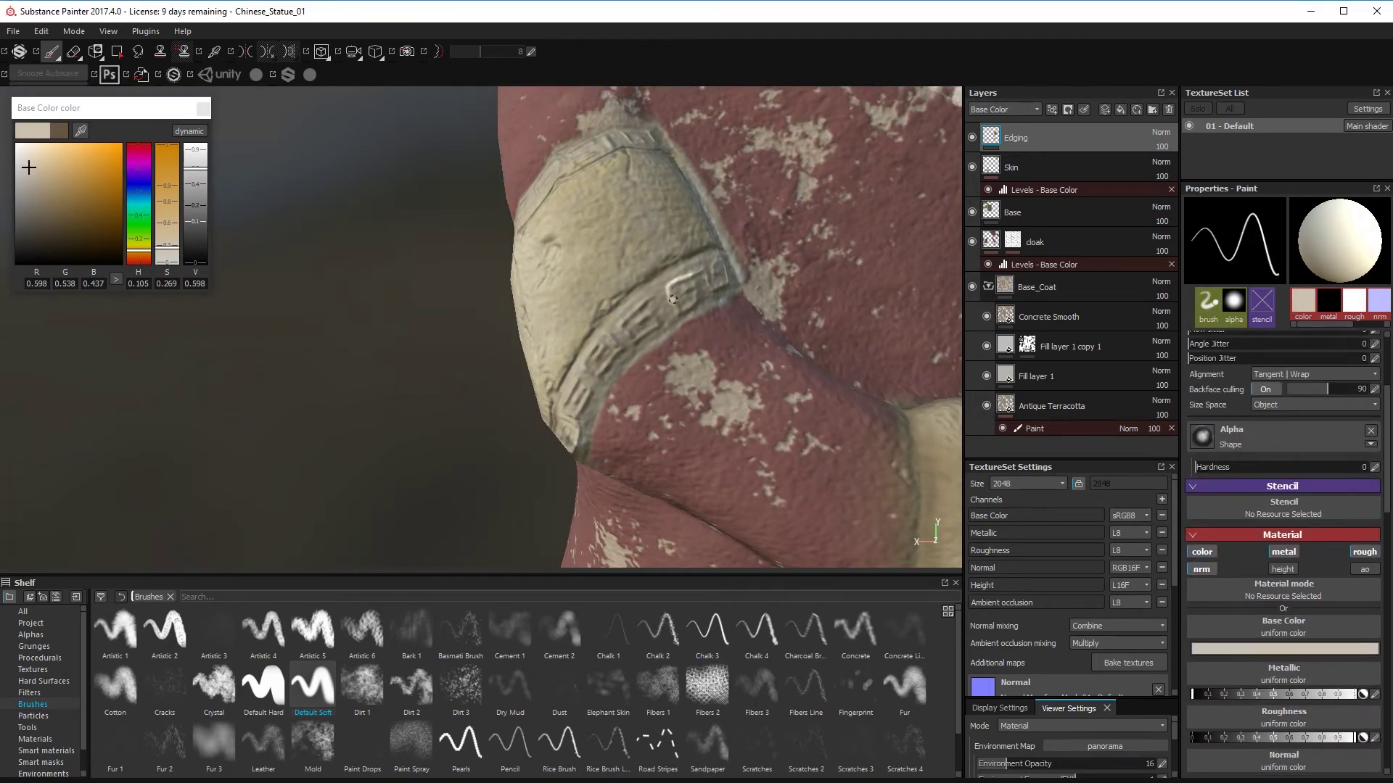
scroll(1282, 611, up, 4)
key(ctrl)
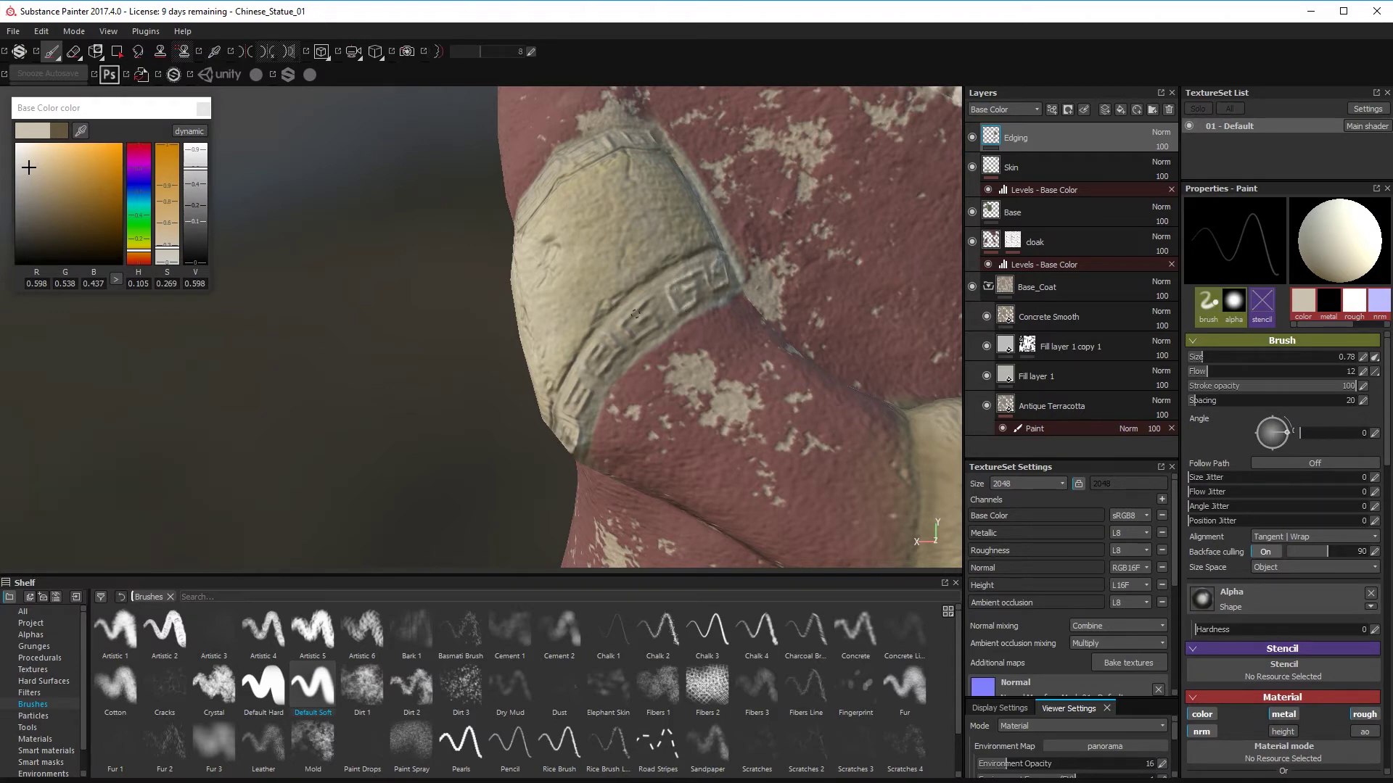
- Highlight the raised Greek key patterns on both cuff bands from the front and side
alt+drag(600, 351, 565, 235)
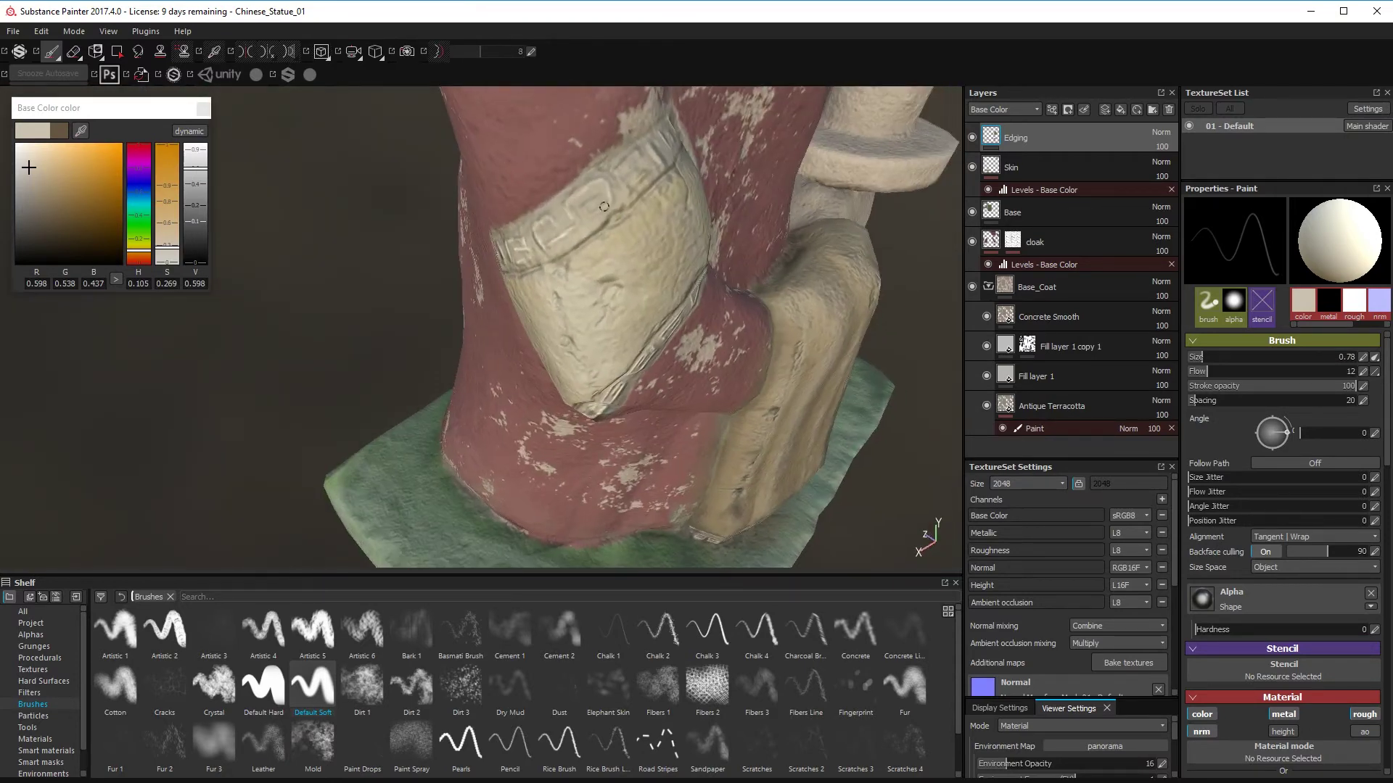
alt+drag(650, 194, 701, 136)
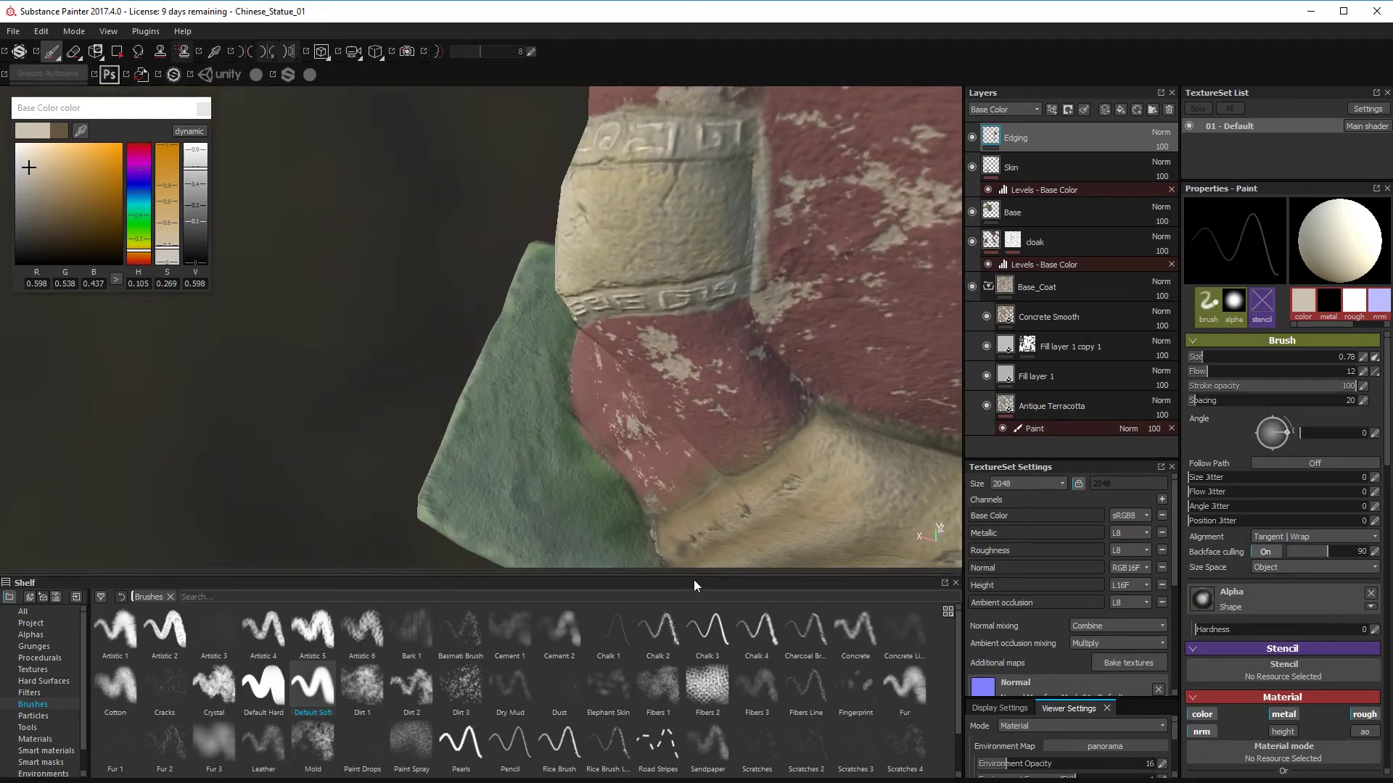
scroll(693, 472, down, 5)
alt+drag(693, 471, 714, 396)
scroll(673, 268, up, 4)
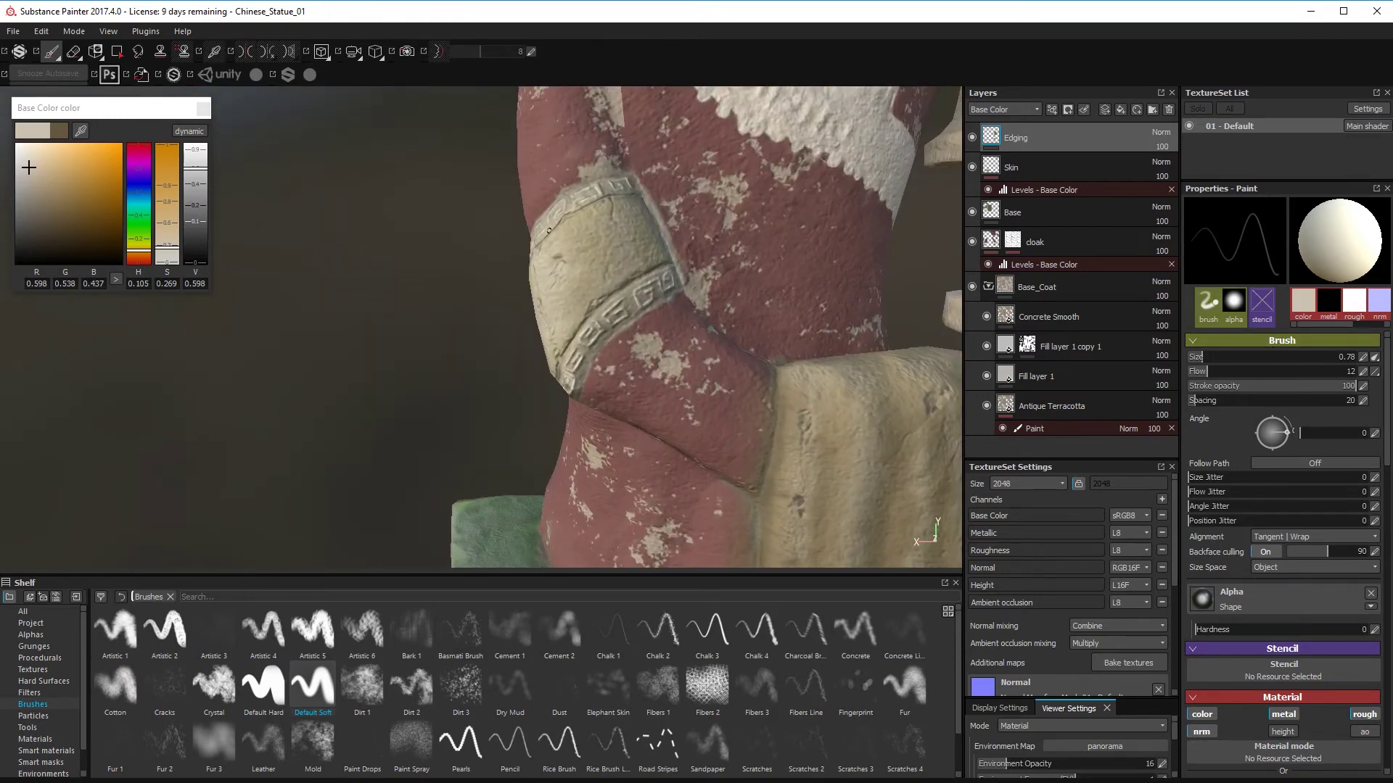
- Shade the cuff's lower patterned band with dark brown (R 0.085, G 0.073, B 0.052) at brush size 2.61
click(36, 224)
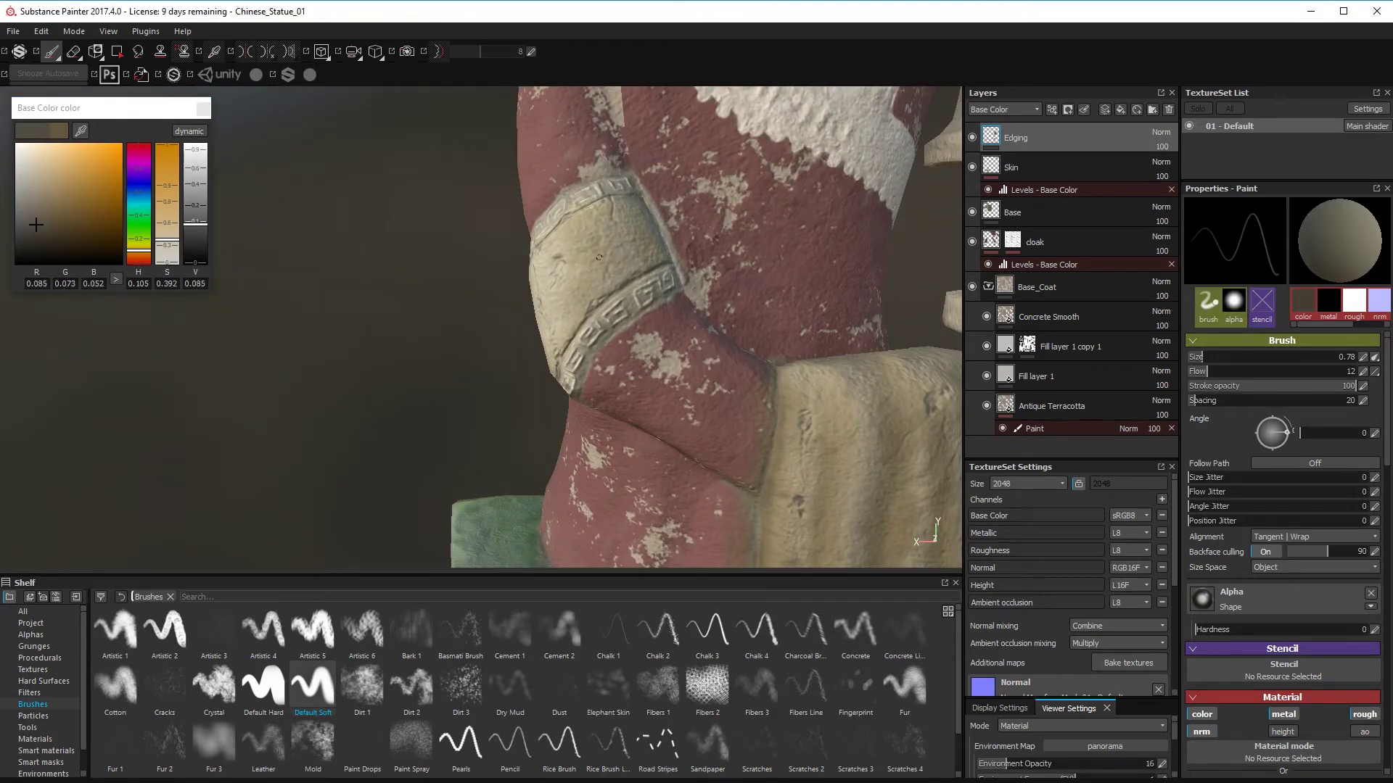
mouse_move(622, 384)
ctrl+right_down()
mouse_move(657, 356)
mouse_move(616, 317)
ctrl+right_up()
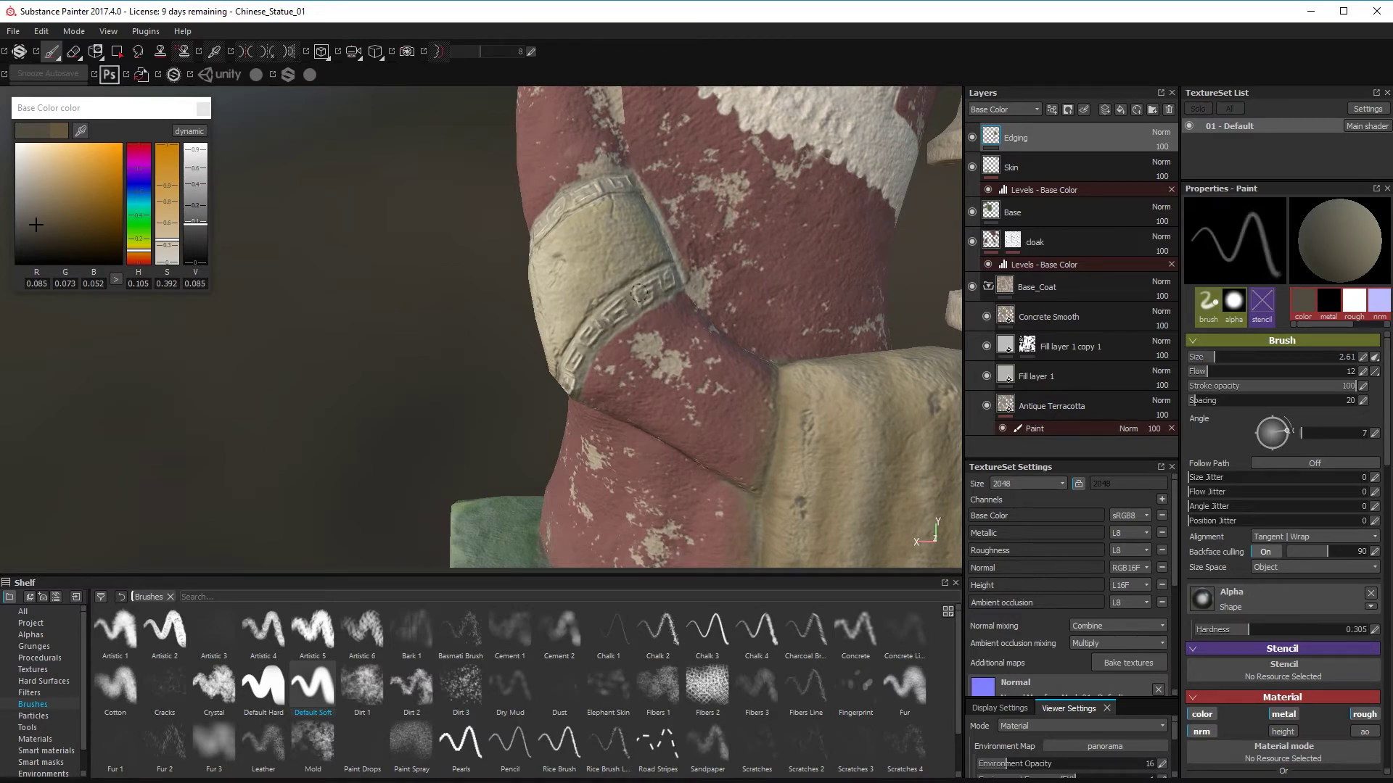
mouse_move(639, 294)
mouse_down()
mouse_move(573, 363)
mouse_move(605, 333)
mouse_up()
mouse_move(617, 320)
mouse_down()
mouse_move(566, 380)
mouse_move(617, 319)
mouse_move(645, 370)
mouse_up()
drag(592, 359, 572, 380)
mouse_move(653, 366)
alt+mouse_down()
mouse_move(629, 364)
mouse_move(530, 257)
alt+mouse_up()
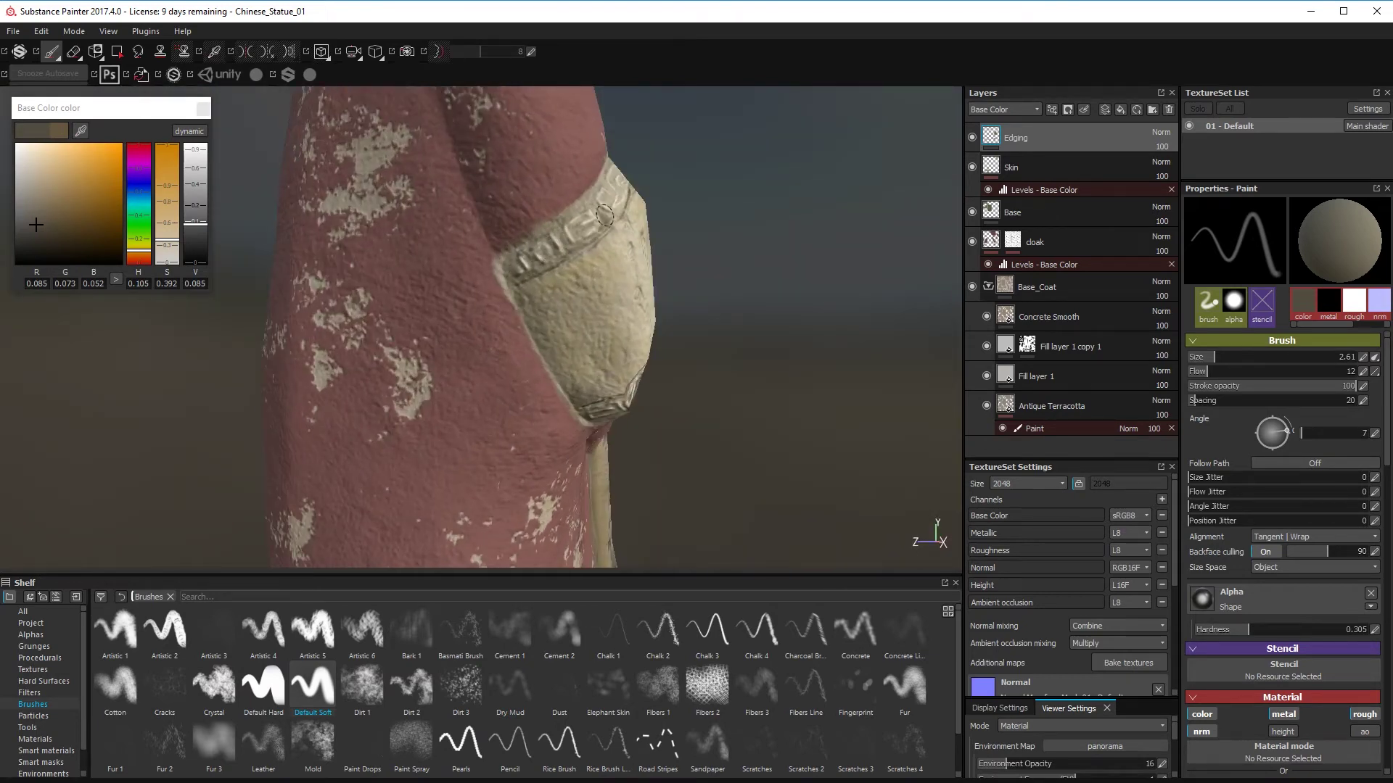
- Examine the cuff's patterned bands from the side and above, and compare them with the whole statue
alt+drag(604, 215, 599, 219)
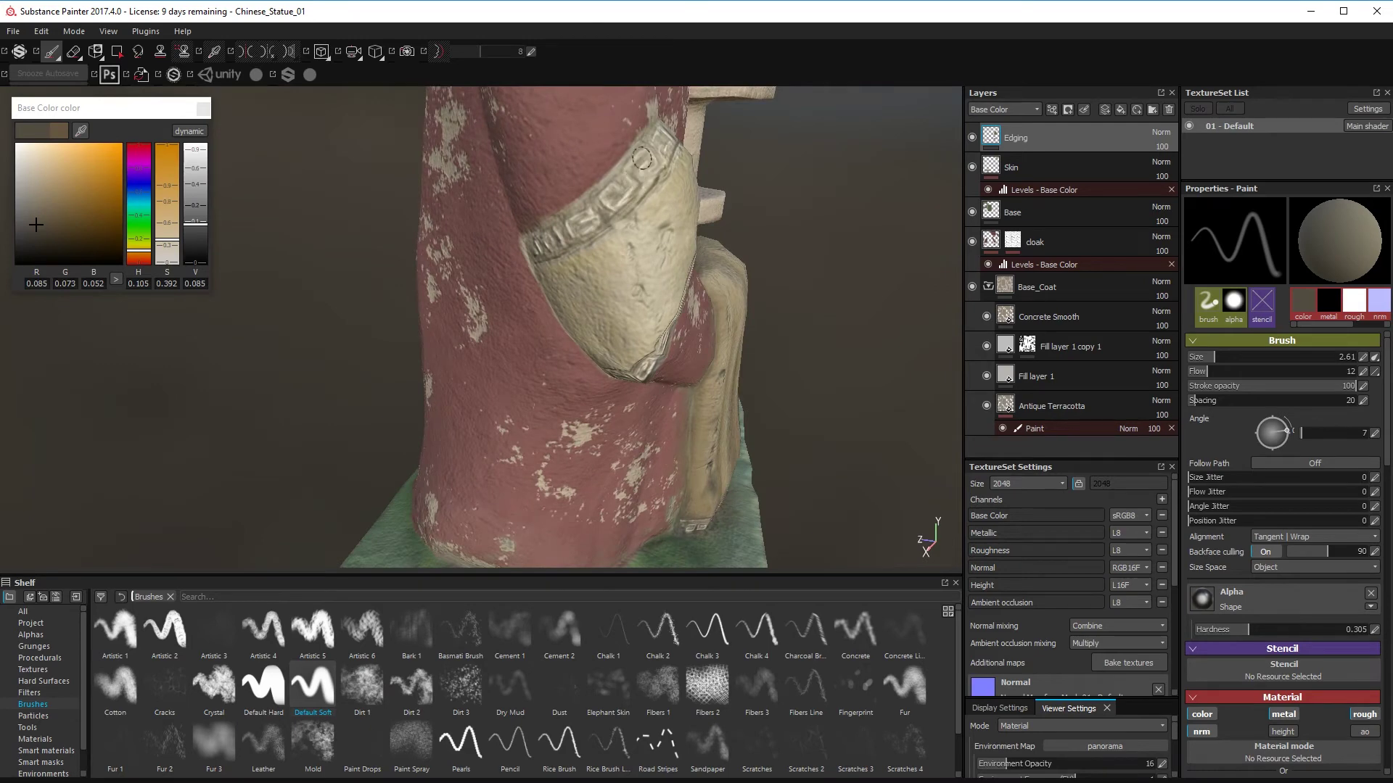
mouse_move(641, 178)
alt+mouse_down()
mouse_move(599, 181)
mouse_move(661, 161)
mouse_move(722, 176)
mouse_move(689, 238)
alt+mouse_up()
alt+middle_drag(689, 239, 449, 395)
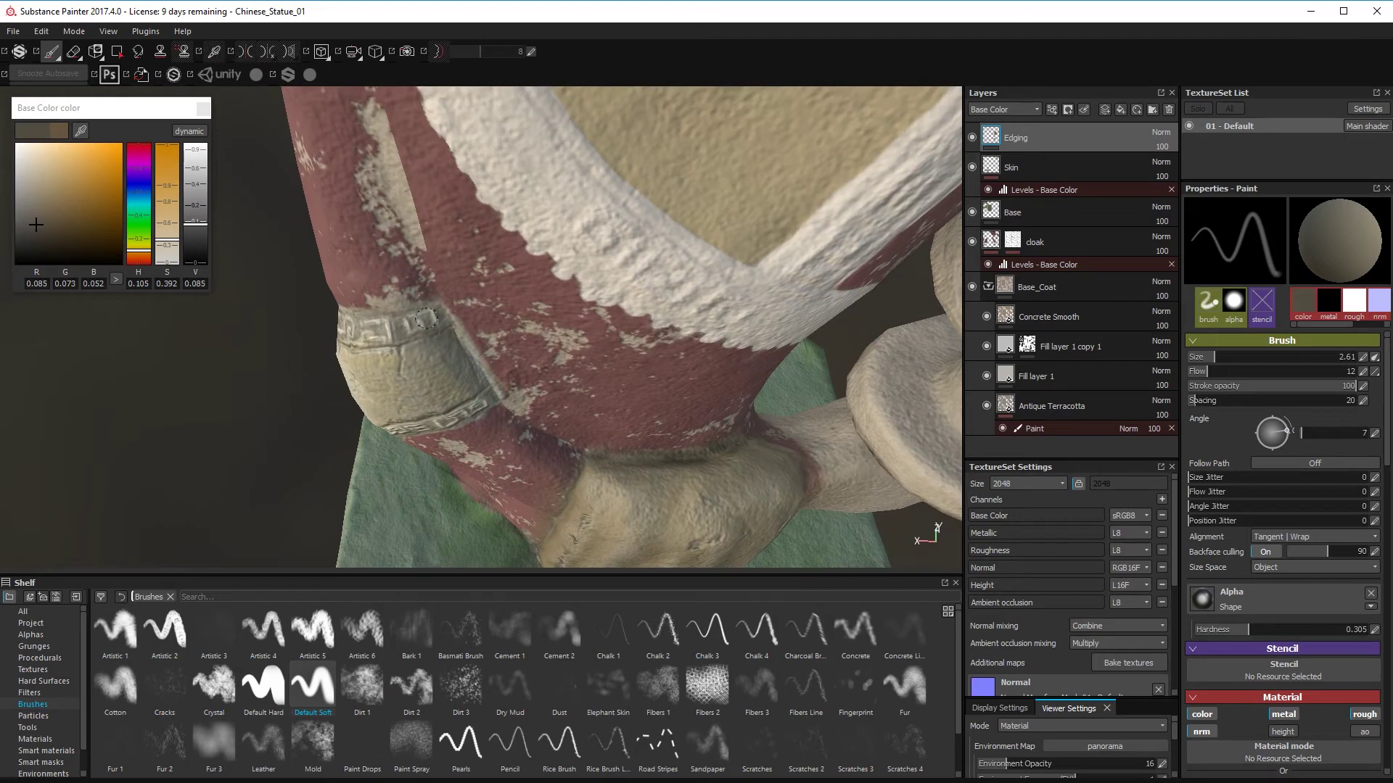
alt+drag(401, 349, 429, 275)
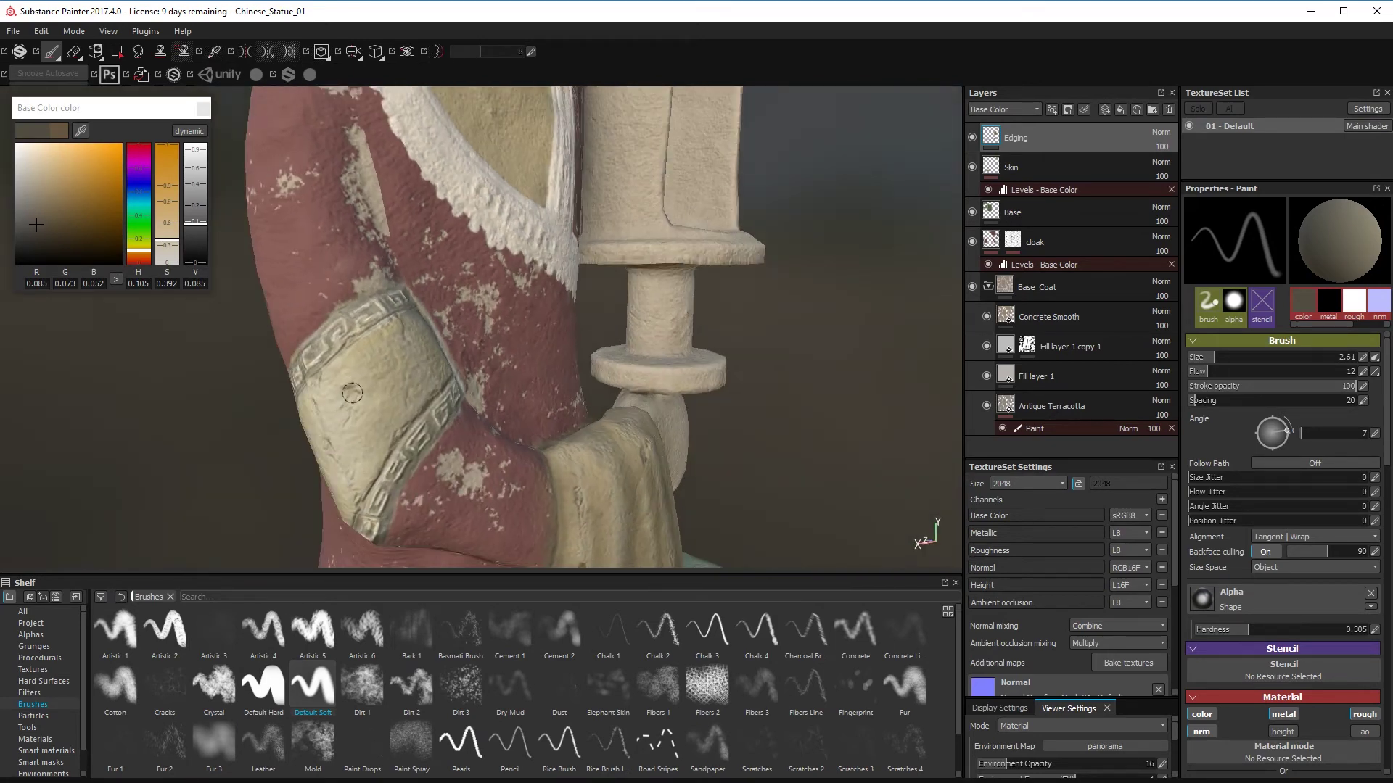
alt+drag(291, 398, 320, 421)
scroll(399, 441, down, 5)
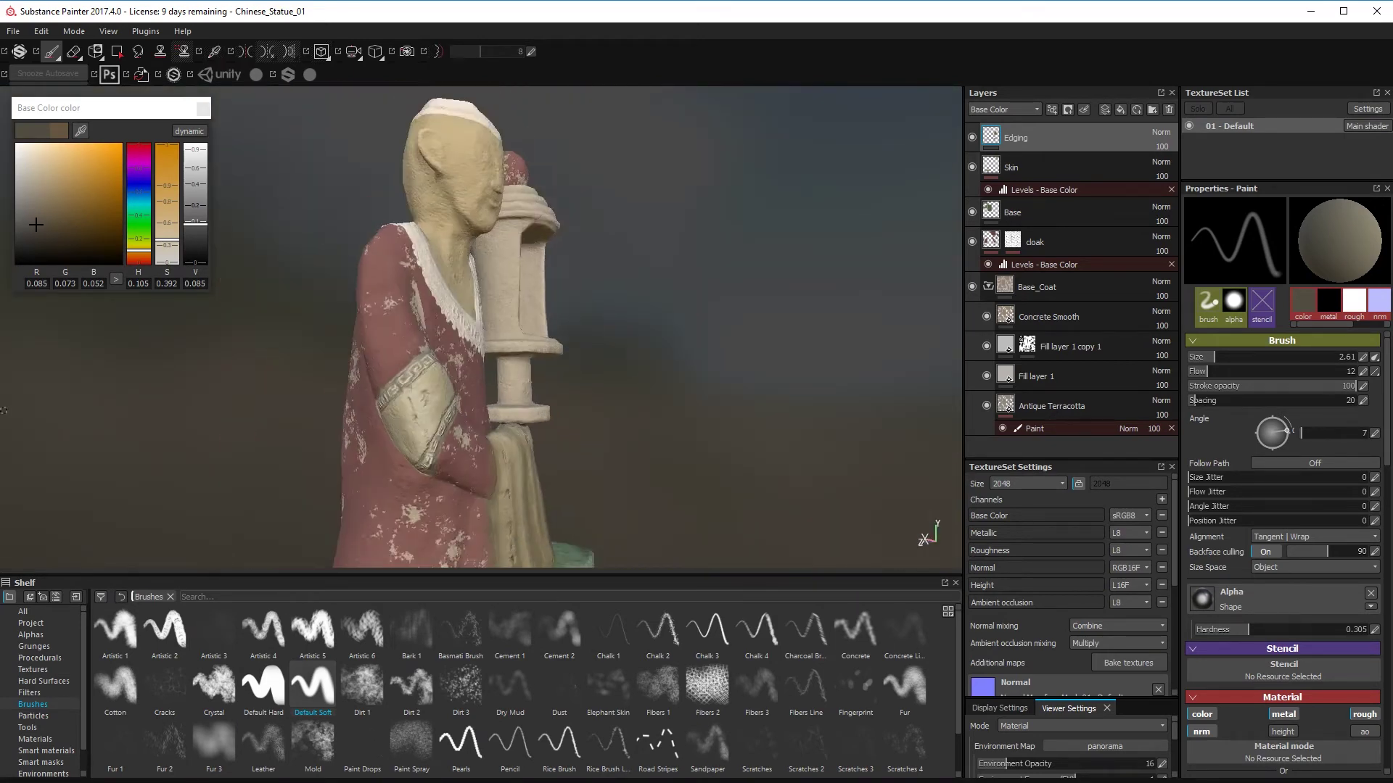
alt+drag(399, 441, 323, 442)
scroll(323, 443, up, 3)
- Tint the cuff with yellowish brown (R 0.222, G 0.161, B 0.059) using a large soft brush of size 30.77
click(54, 211)
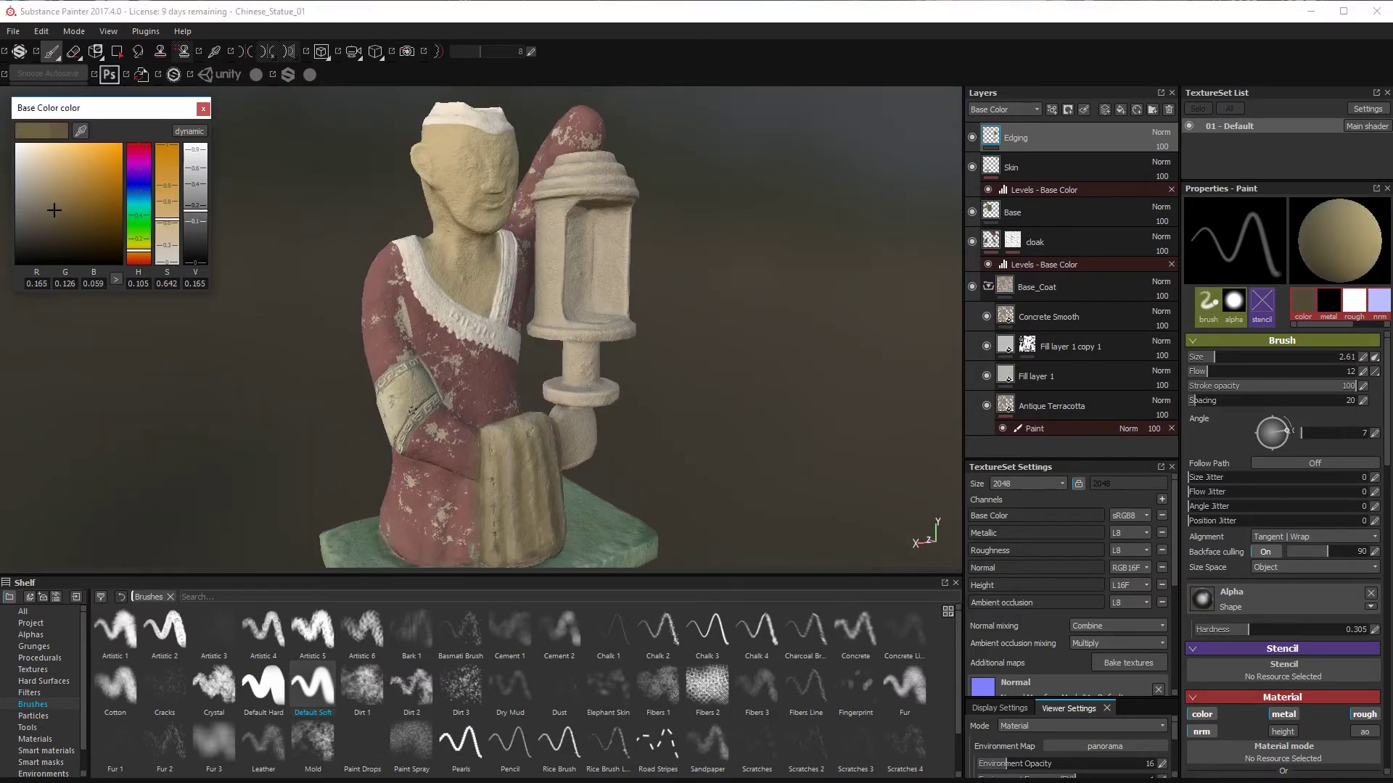
ctrl+right_drag(384, 388, 417, 388)
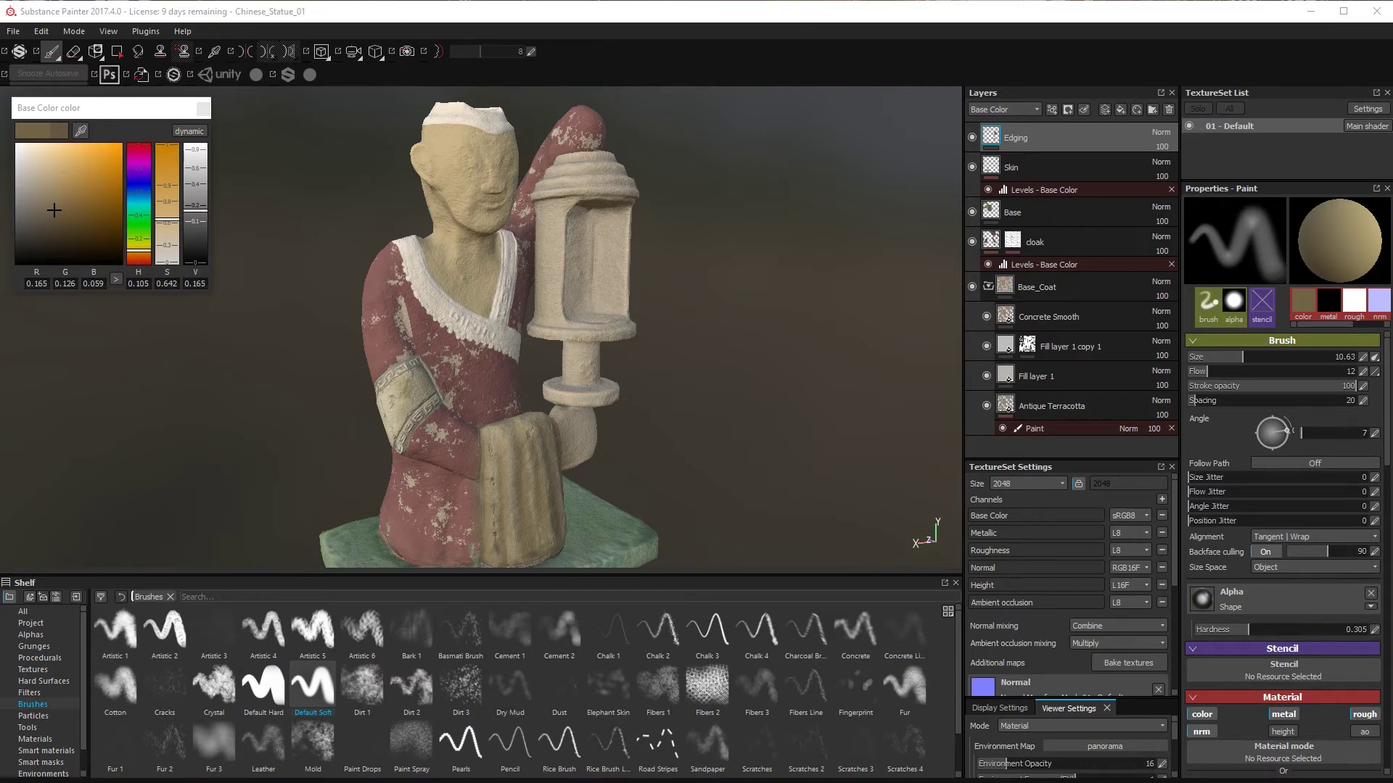
click(63, 202)
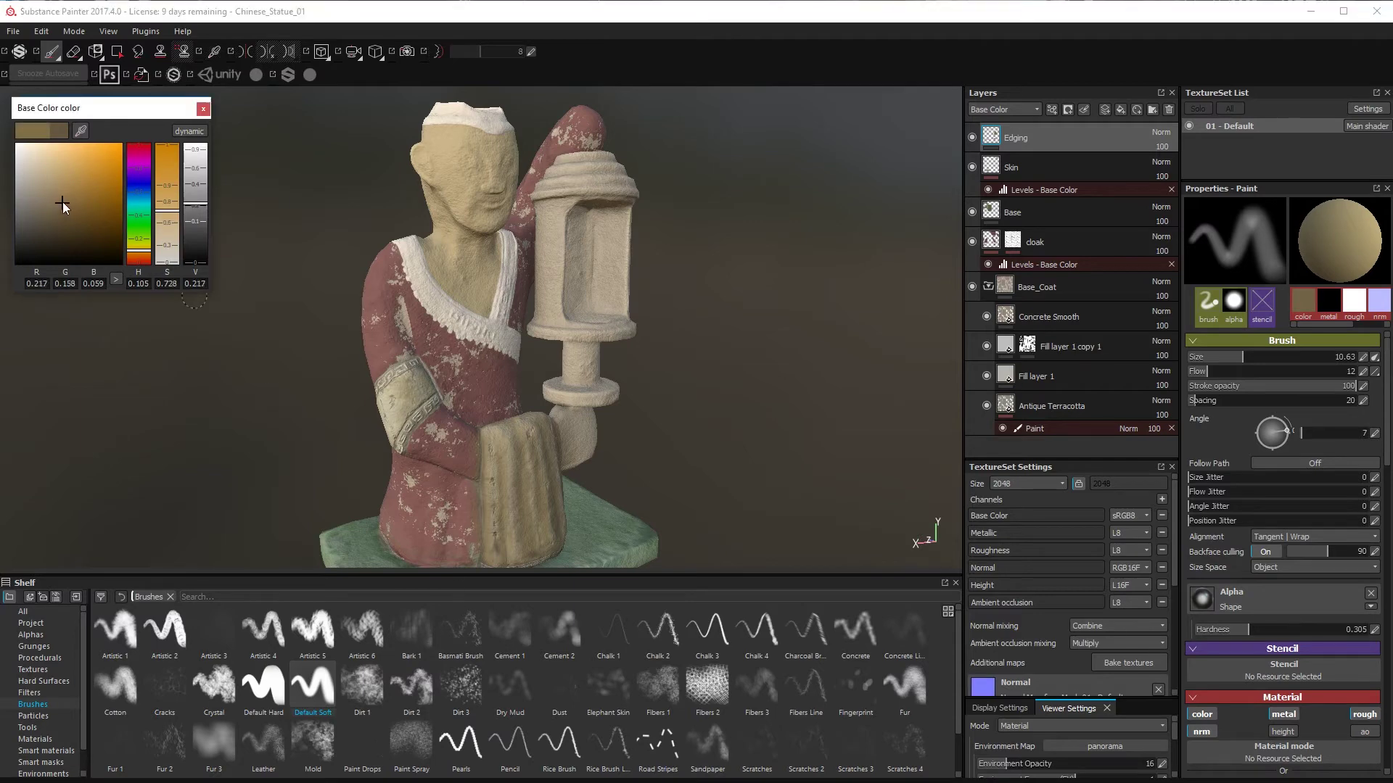
ctrl+right_drag(401, 401, 443, 402)
mouse_move(411, 403)
alt+mouse_down()
mouse_move(444, 464)
mouse_move(665, 327)
mouse_move(689, 327)
alt+mouse_up()
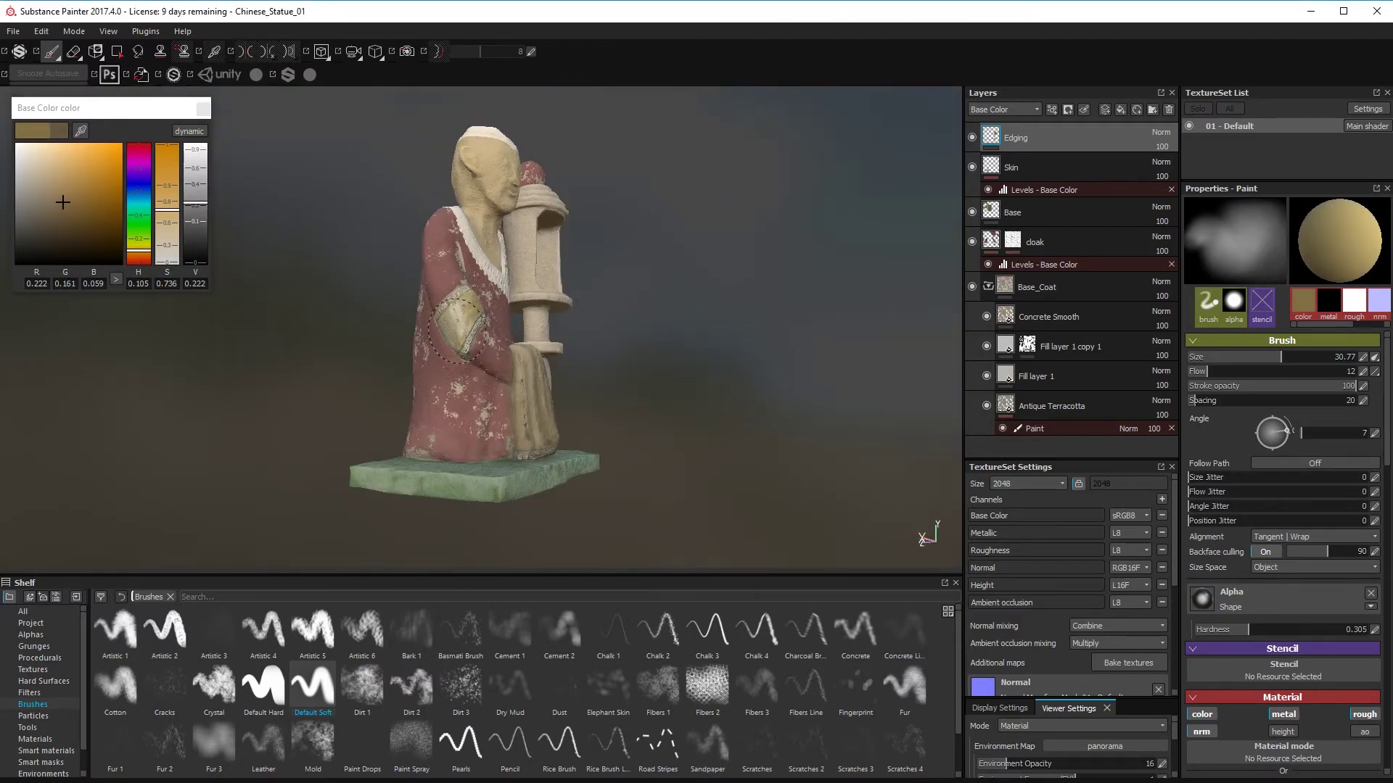
mouse_move(457, 331)
alt+mouse_down()
mouse_move(424, 356)
mouse_move(481, 341)
alt+mouse_up()
- Switch to the Dirt 1 brush at size 11.35 and speckle the cuff with the same yellowish brown
click(362, 687)
ctrl+right_drag(836, 198, 813, 193)
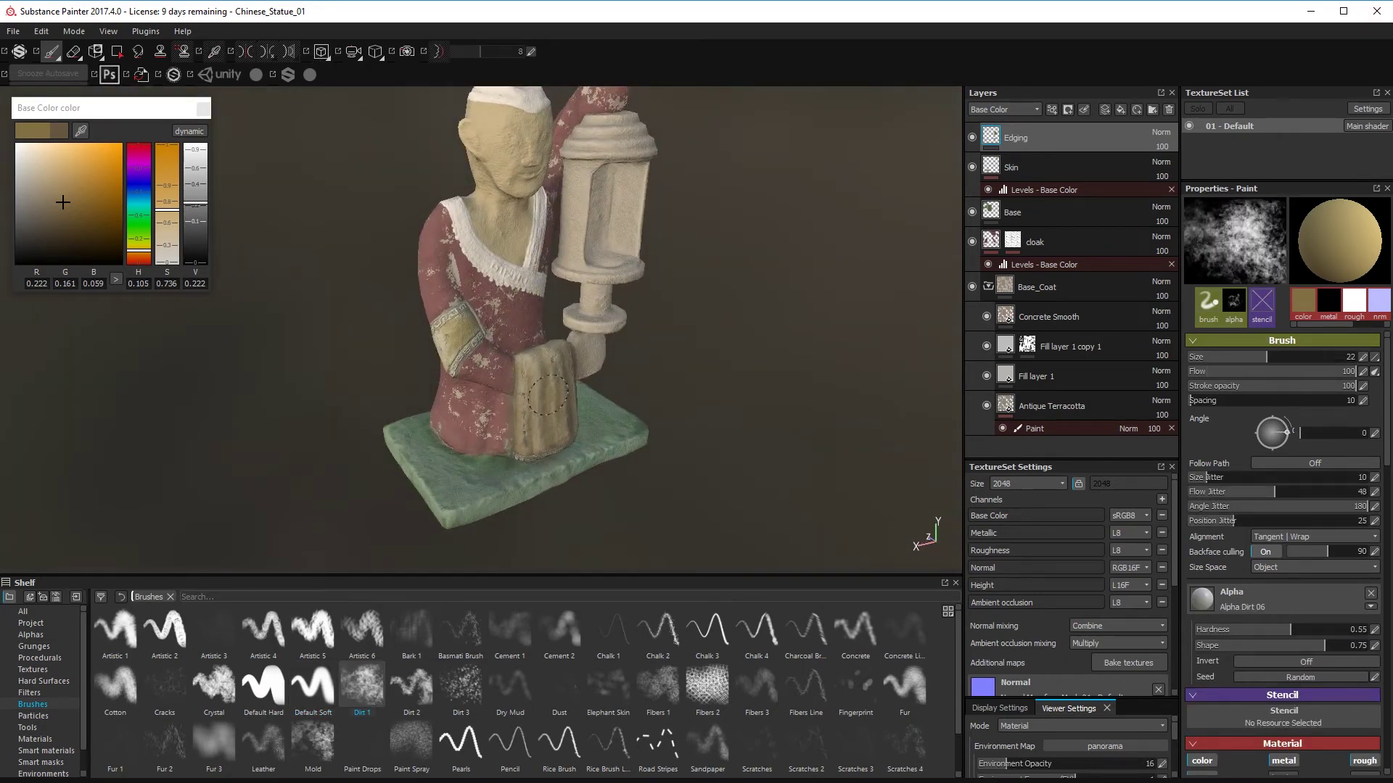
alt+drag(395, 453, 348, 406)
alt+right_drag(304, 406, 355, 446)
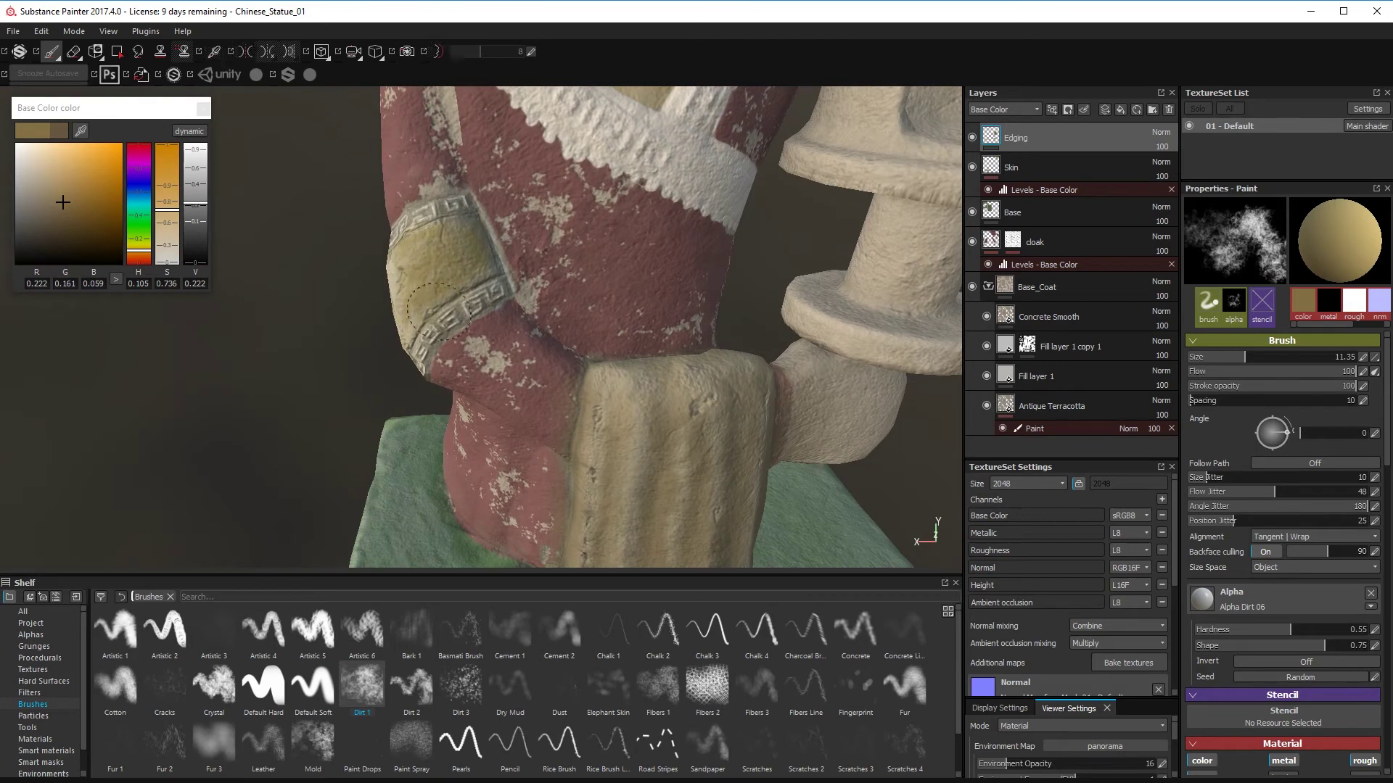
alt+drag(430, 227, 617, 261)
alt+drag(404, 274, 291, 280)
- Lower the brush flow to 35 and dab greyish beige (R 0.222, G 0.198, B 0.158) and a lighter shade over the cuff
click(166, 246)
click(1247, 371)
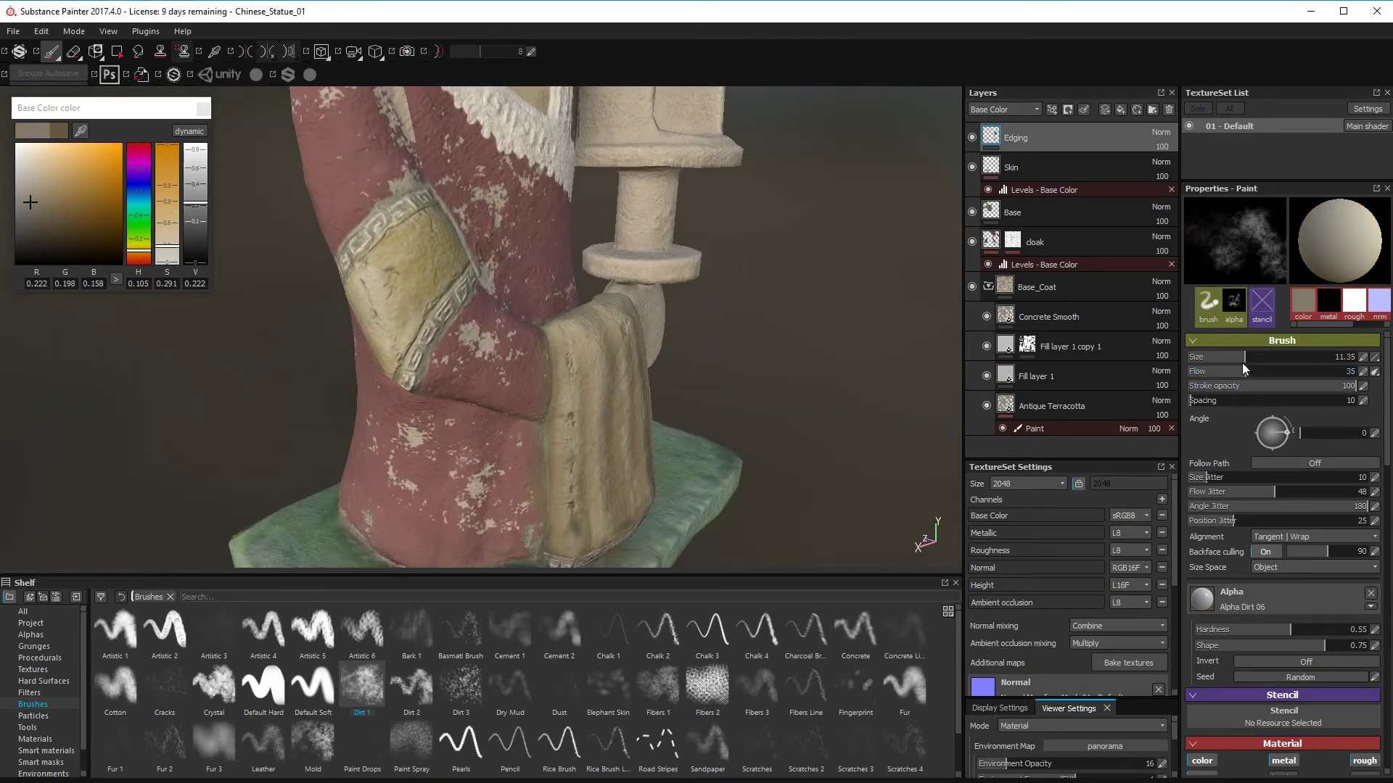
click(26, 170)
alt+drag(392, 327, 301, 330)
- Speckle the cuff with near-black dirt (R 0.014, G 0.012, B 0.008) and view it on the whole statue
click(41, 230)
click(41, 248)
alt+drag(595, 327, 859, 341)
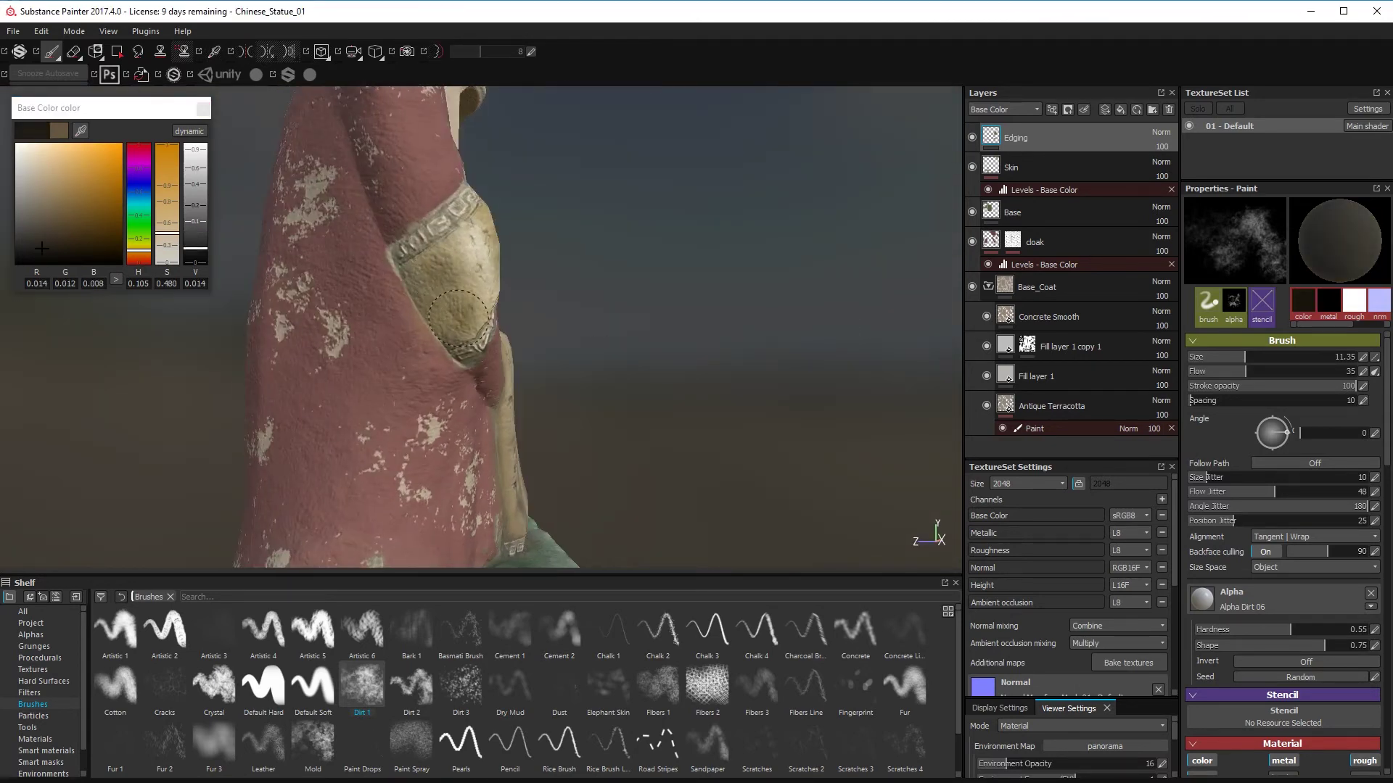
alt+drag(561, 383, 465, 377)
mouse_move(464, 377)
alt+right_down()
mouse_move(450, 254)
mouse_move(486, 167)
alt+right_up()
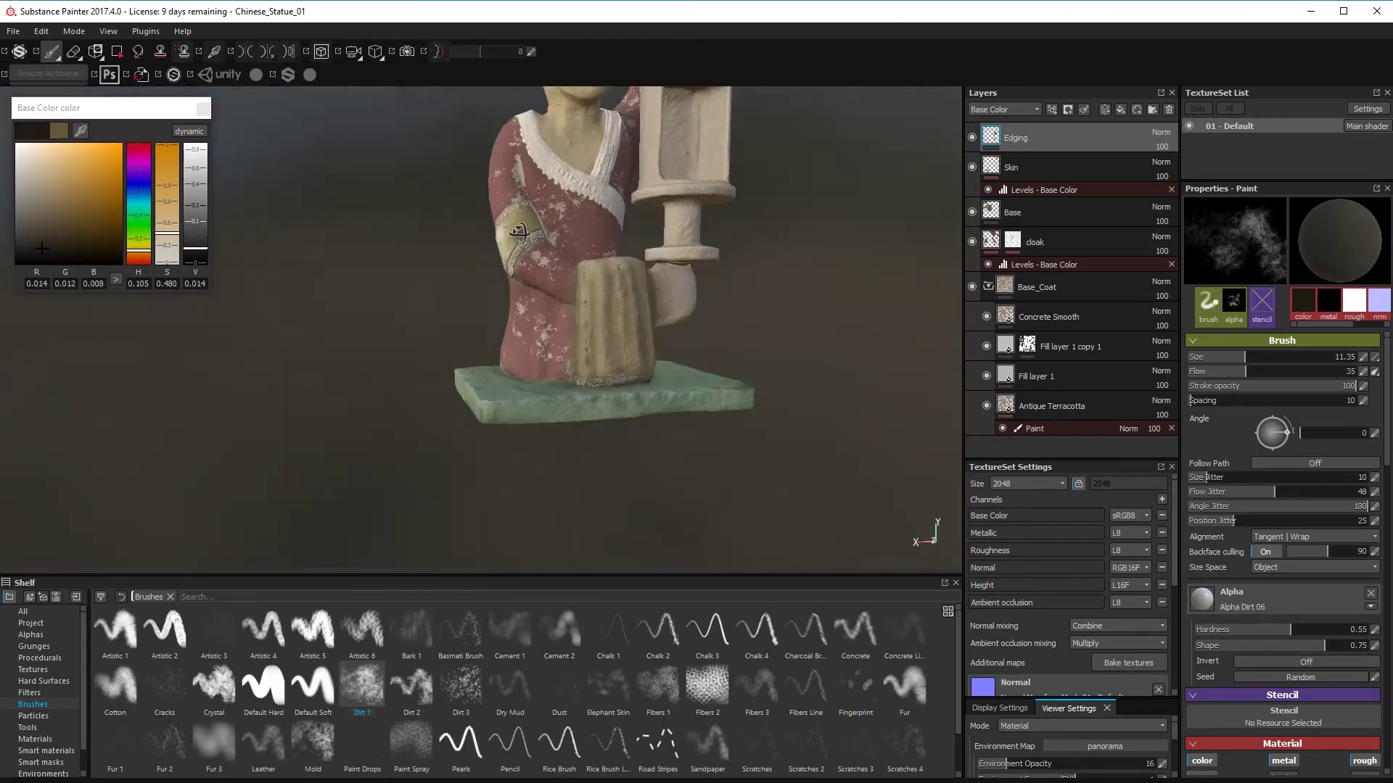
alt+drag(486, 166, 436, 175)
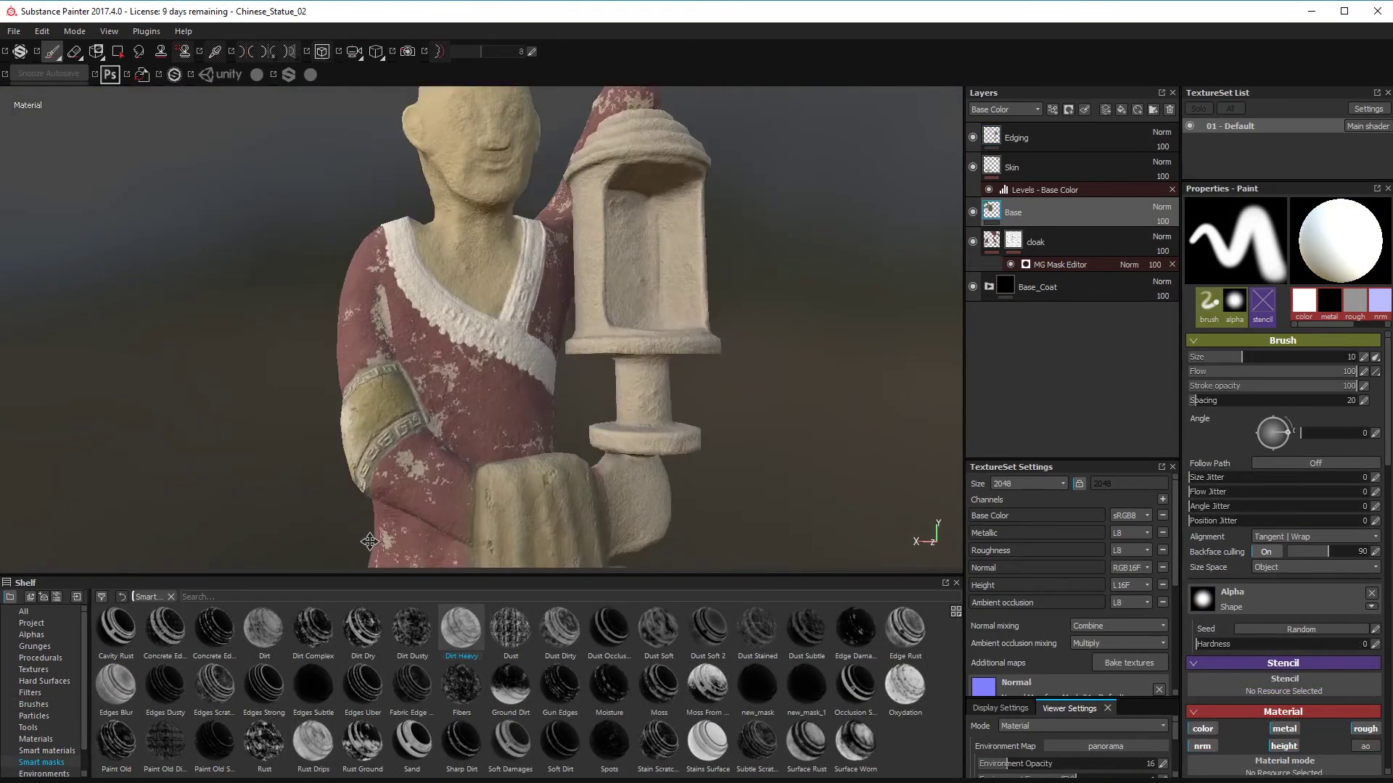
- Apply the Dirt Heavy smart mask to the Base layer and set its grunge map's contrast to 1 and balance to 0.58
alt+drag(369, 541, 715, 395)
alt+drag(619, 373, 331, 421)
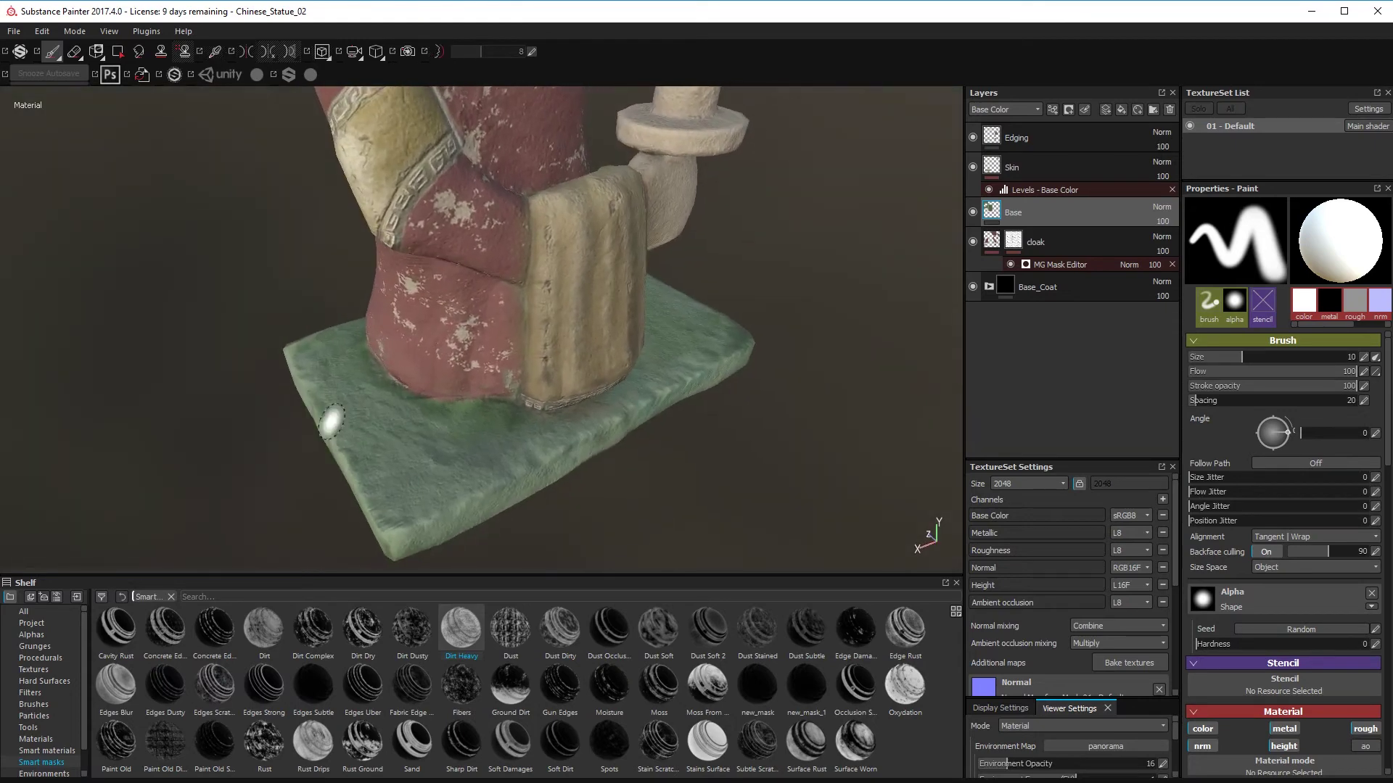
drag(469, 641, 1027, 211)
click(1074, 265)
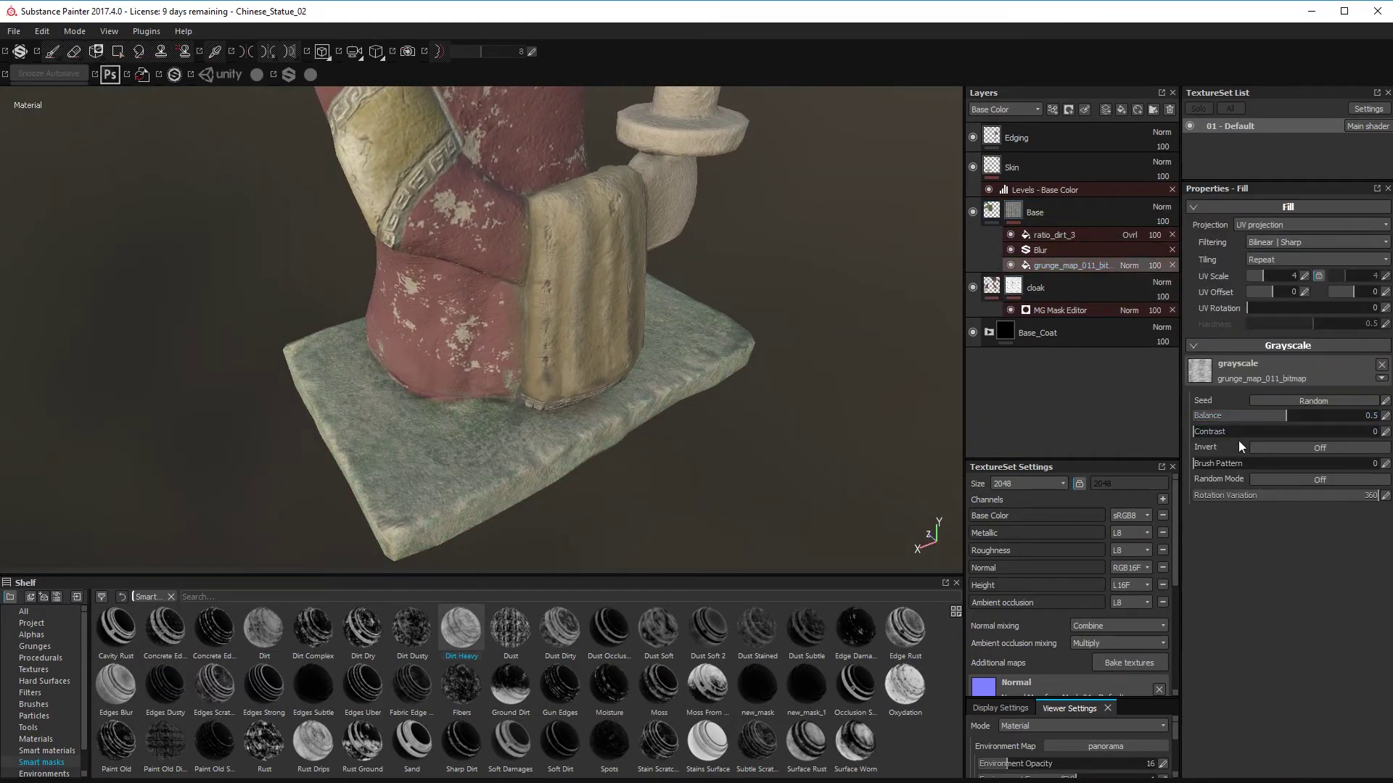
drag(1254, 432, 1299, 417)
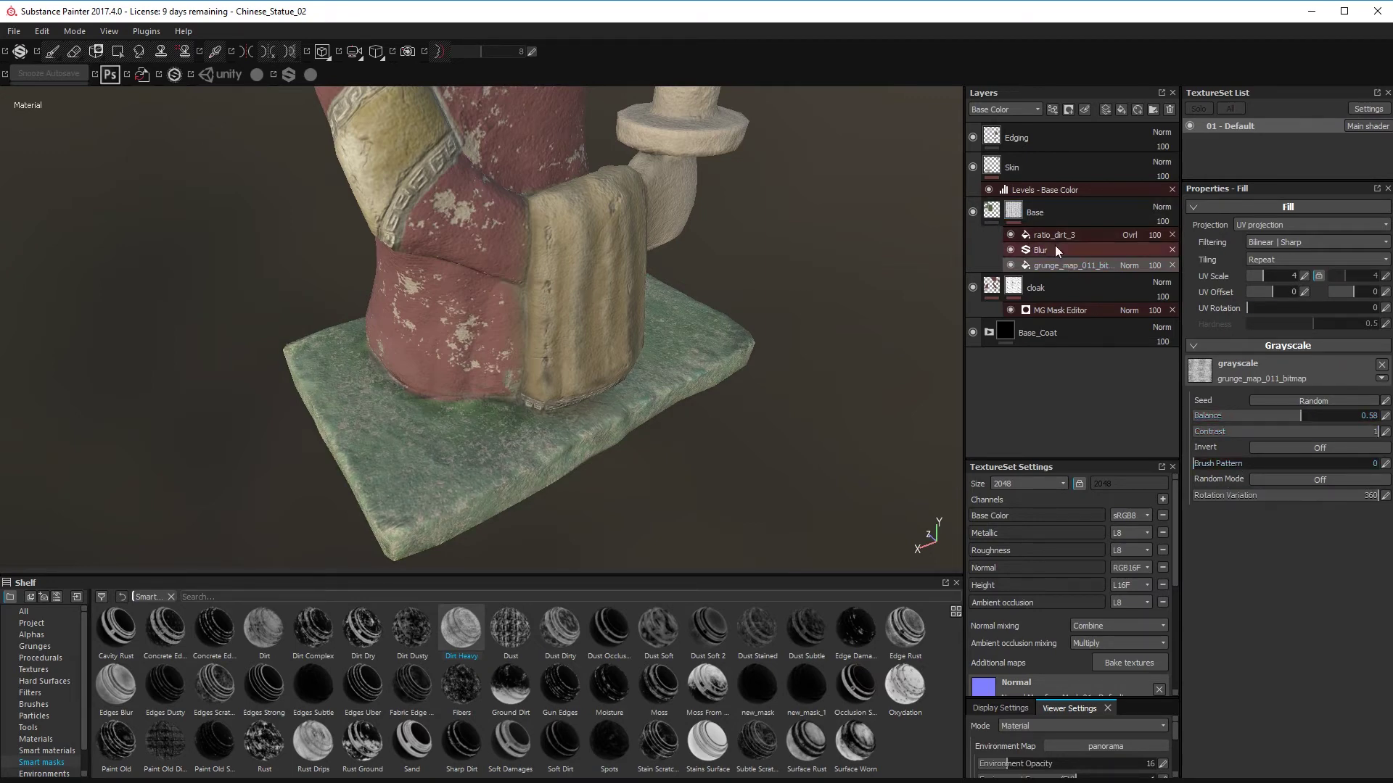
- Add a Levels adjustment to the Base layer's content and darken the statue's green plinth with it
click(991, 210)
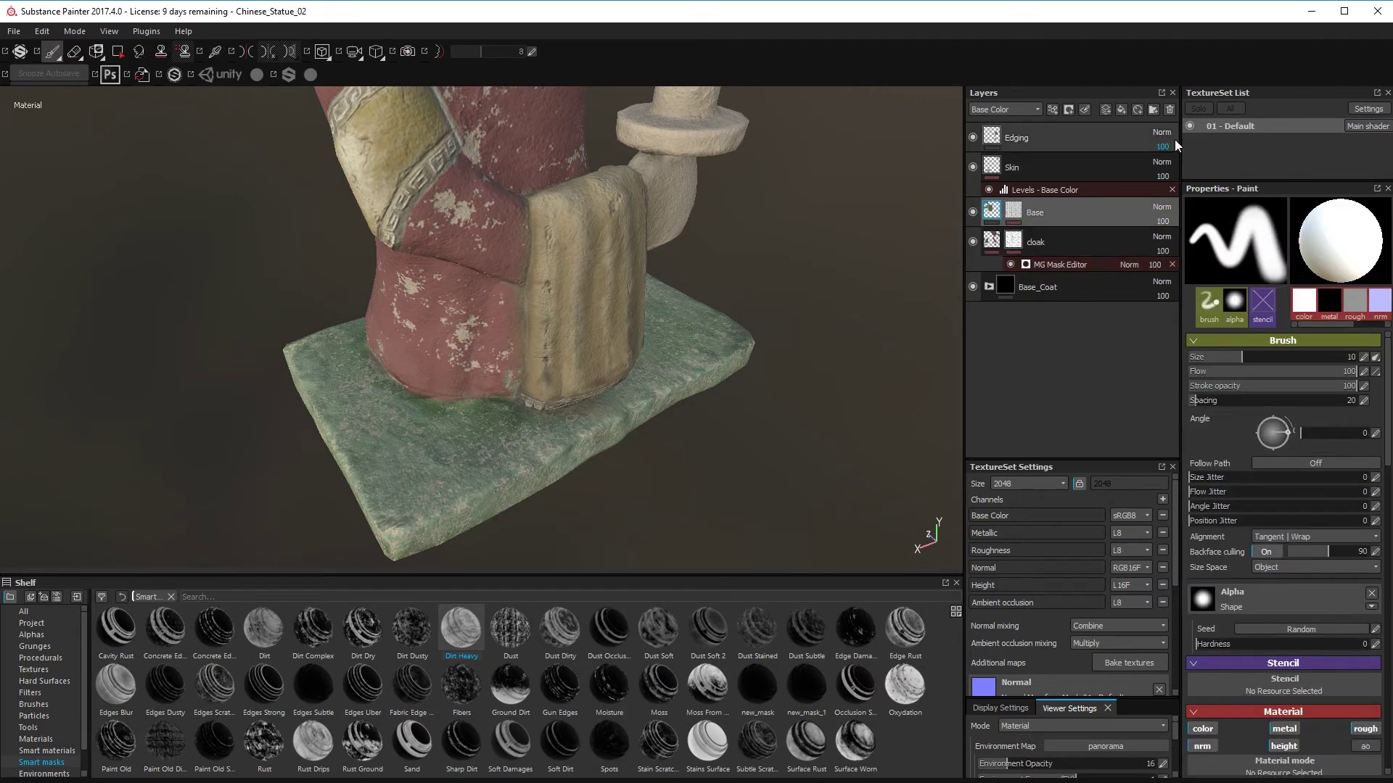
click(1052, 110)
click(1088, 168)
drag(1288, 258, 1289, 258)
mouse_move(801, 476)
alt+mouse_down()
mouse_move(754, 370)
mouse_move(801, 471)
alt+mouse_up()
mouse_move(1378, 323)
mouse_down()
mouse_move(1331, 339)
mouse_move(1370, 330)
mouse_up()
mouse_move(787, 435)
alt+mouse_down()
mouse_move(771, 442)
mouse_move(773, 428)
alt+mouse_up()
- Raise the balance of the grunge map in the Base layer's mask to 0.72
click(1013, 213)
click(1060, 268)
click(1126, 267)
click(1129, 280)
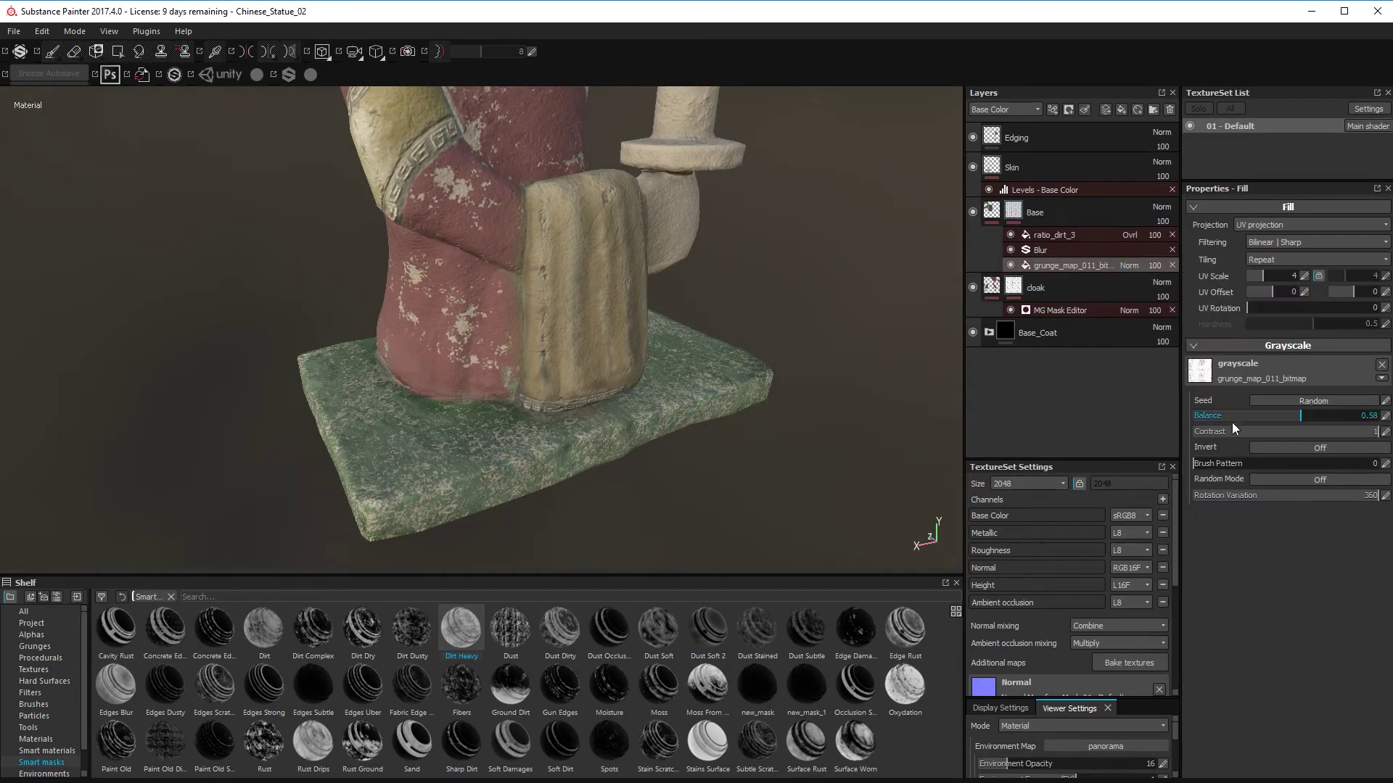
drag(1317, 412, 1326, 415)
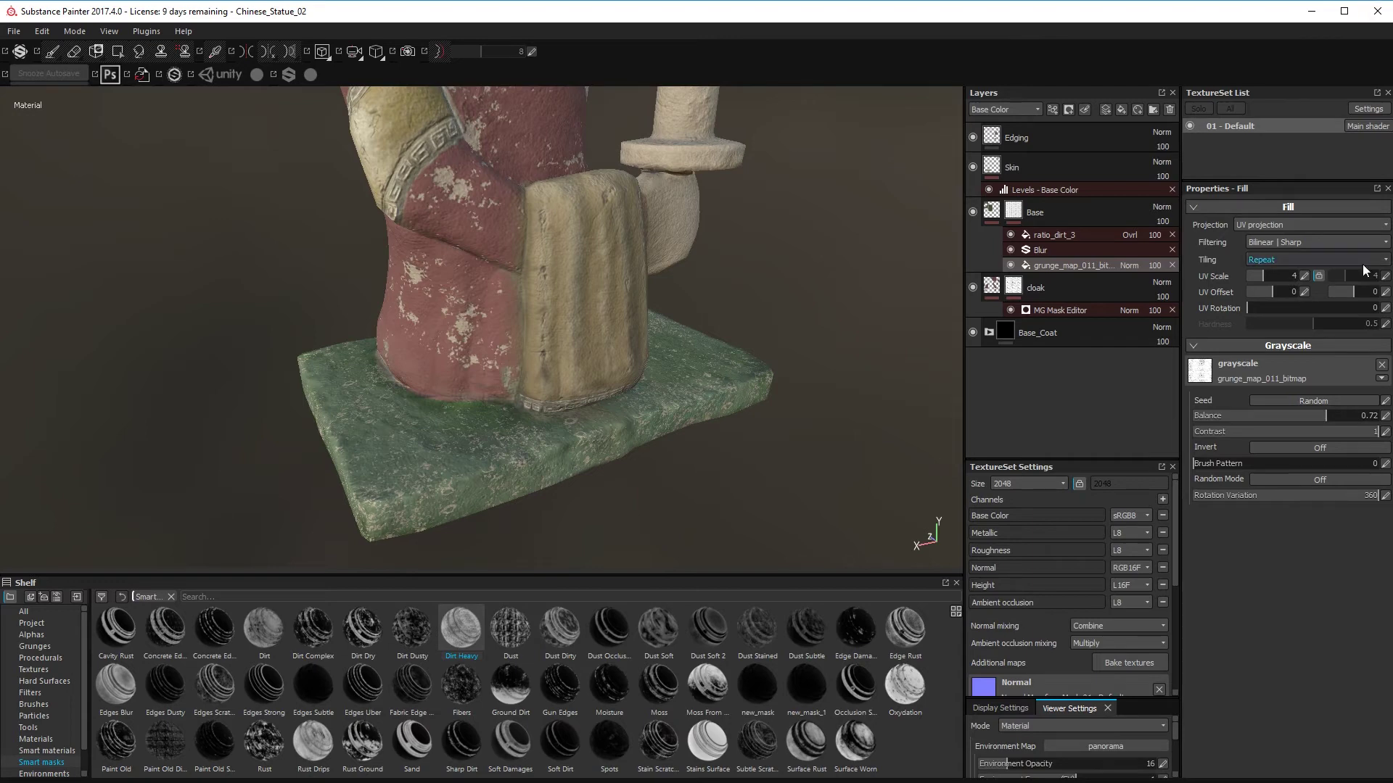
- Add a new paint layer above Base and sample the plinth's green as its base color
key(1)
click(1107, 110)
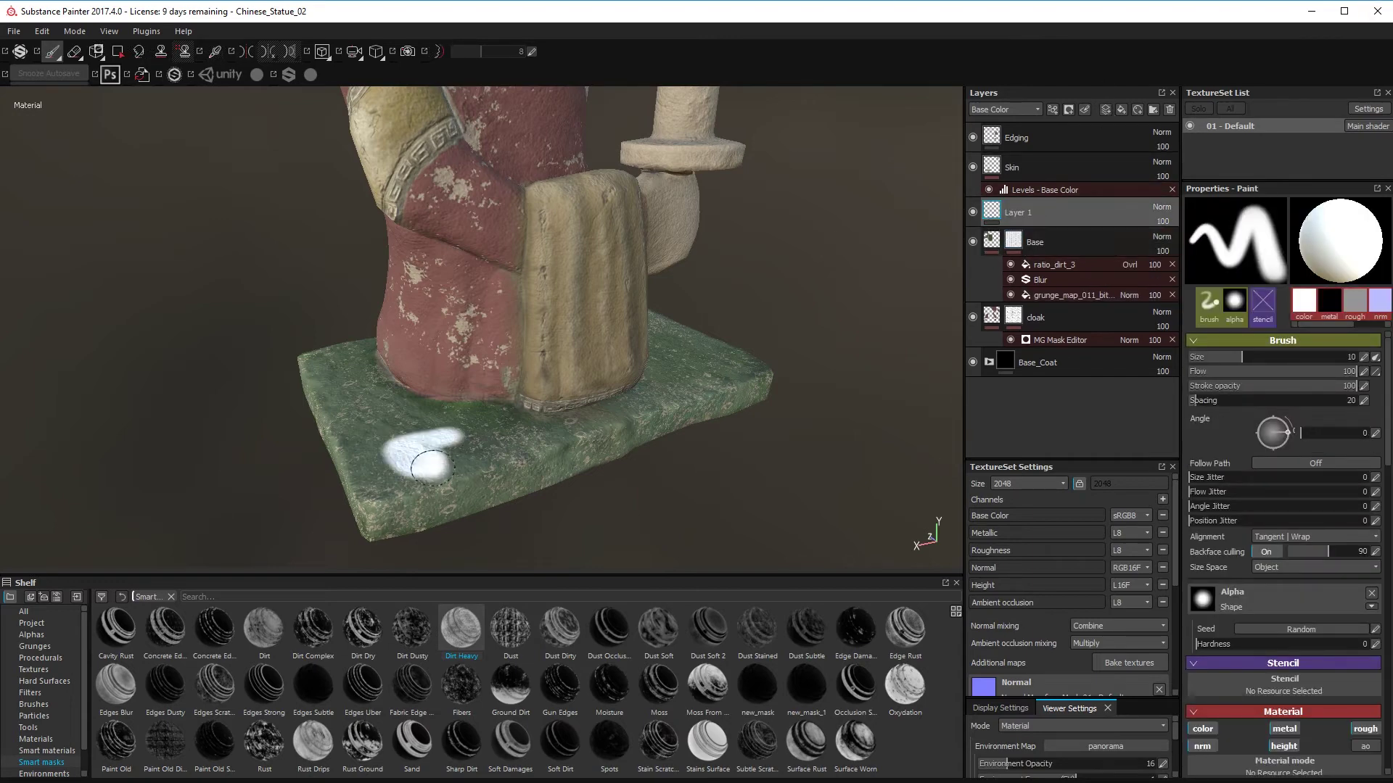
scroll(1334, 690, down, 6)
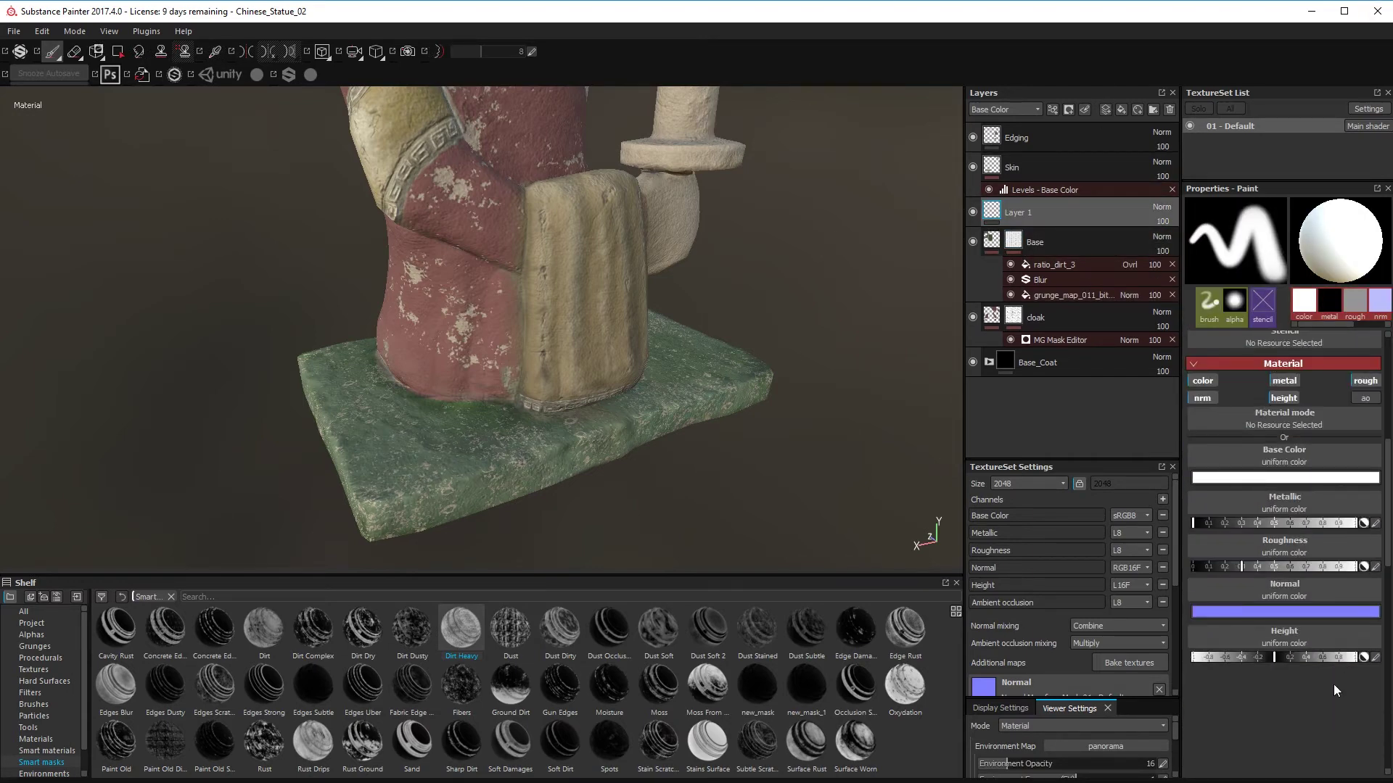
click(1257, 480)
drag(1220, 416, 624, 446)
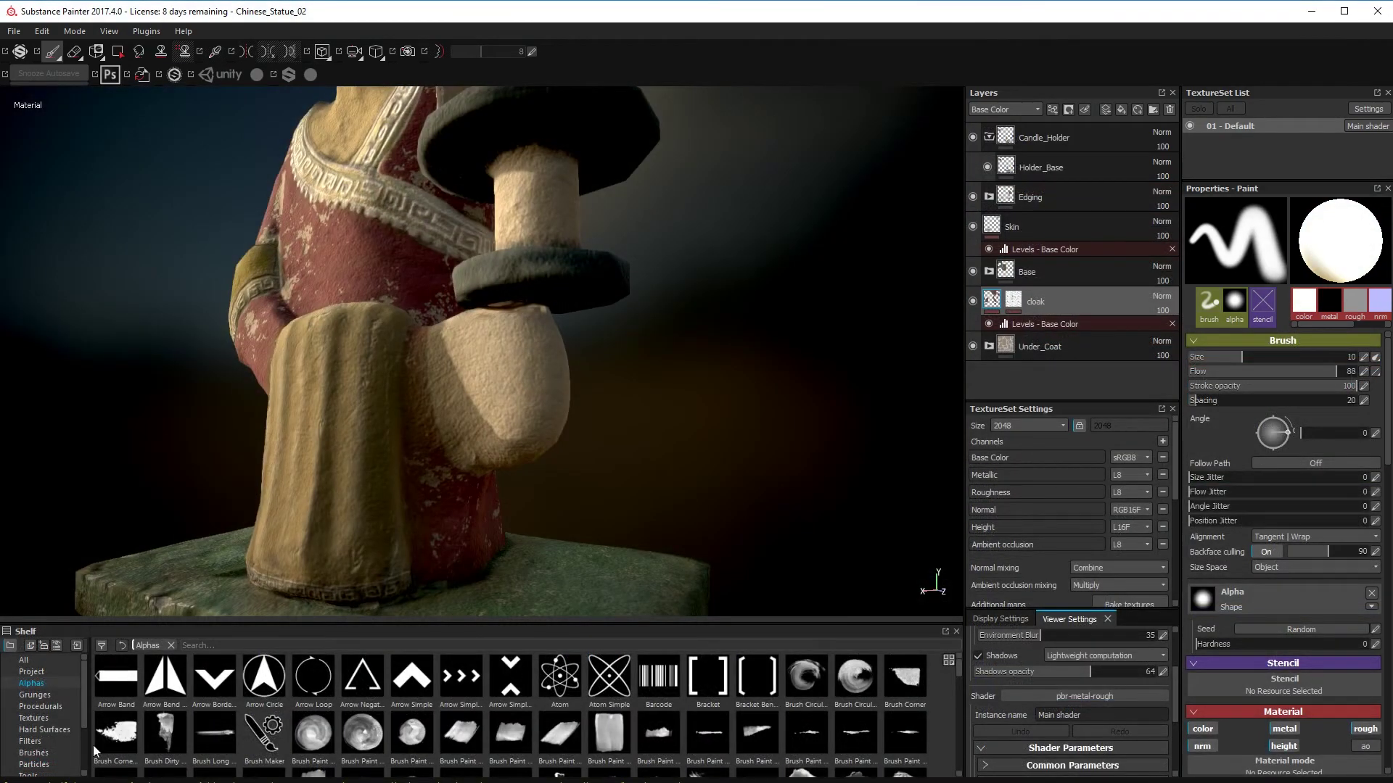
- On the cloak layer, choose the Dirt 1 brush and sample the cloak's red (R 0.181, G 0.060, B 0.042) as the base color
click(33, 753)
click(362, 735)
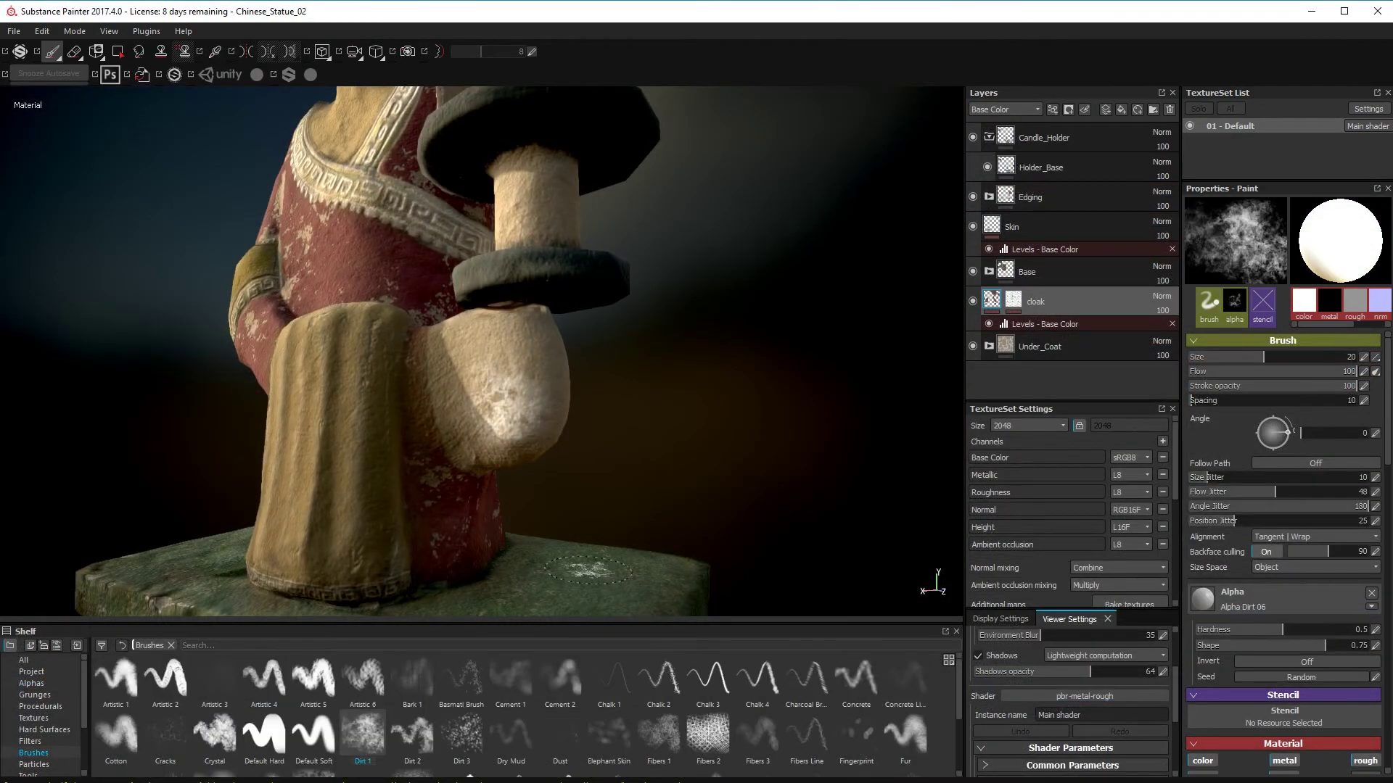
scroll(1320, 468, down, 9)
click(1235, 468)
mouse_move(1200, 408)
mouse_down()
mouse_move(508, 351)
mouse_move(413, 287)
mouse_up()
drag(1225, 383, 823, 110)
- Darken the brush's base color to a deeper red (R 0.150, G 0.045, B 0.030) and reduce the brush size to 7.13
alt+drag(475, 395, 450, 407)
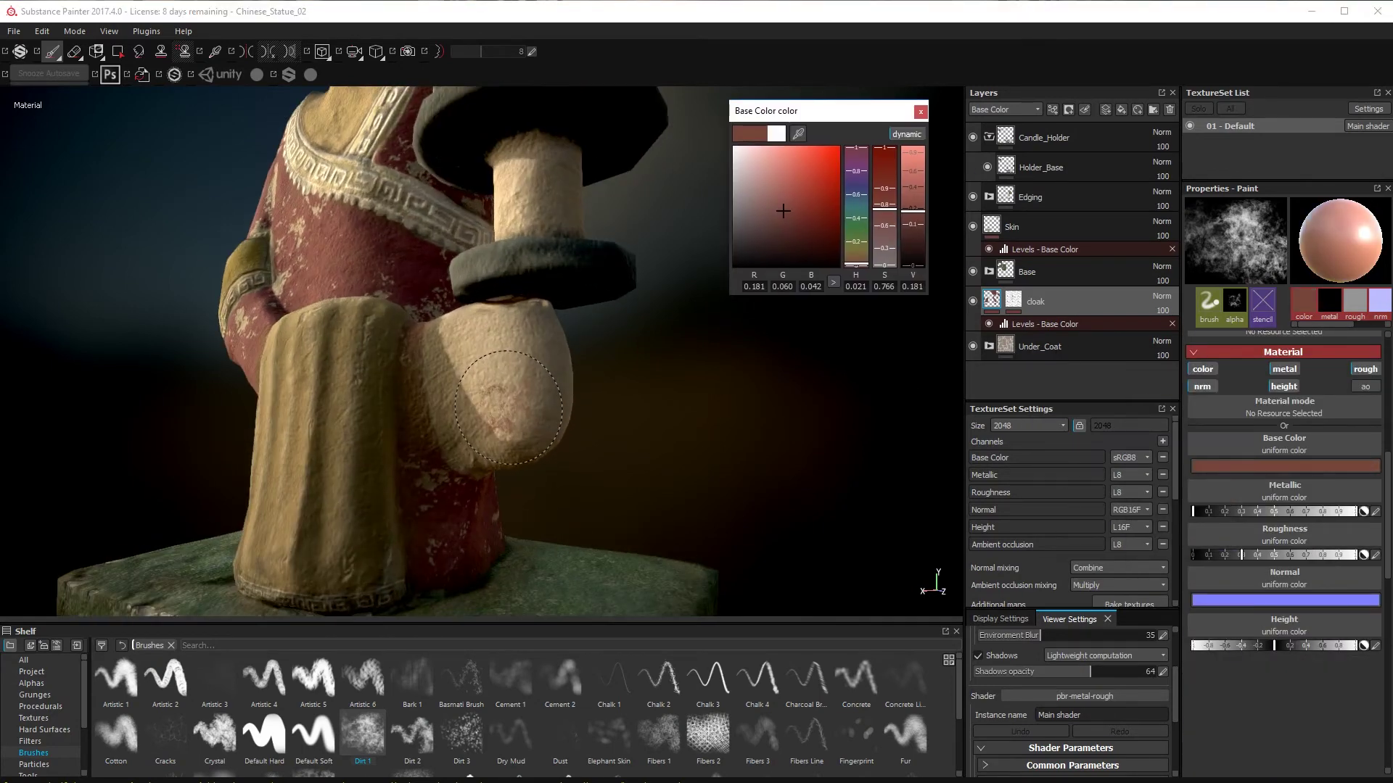
scroll(449, 407, up, 3)
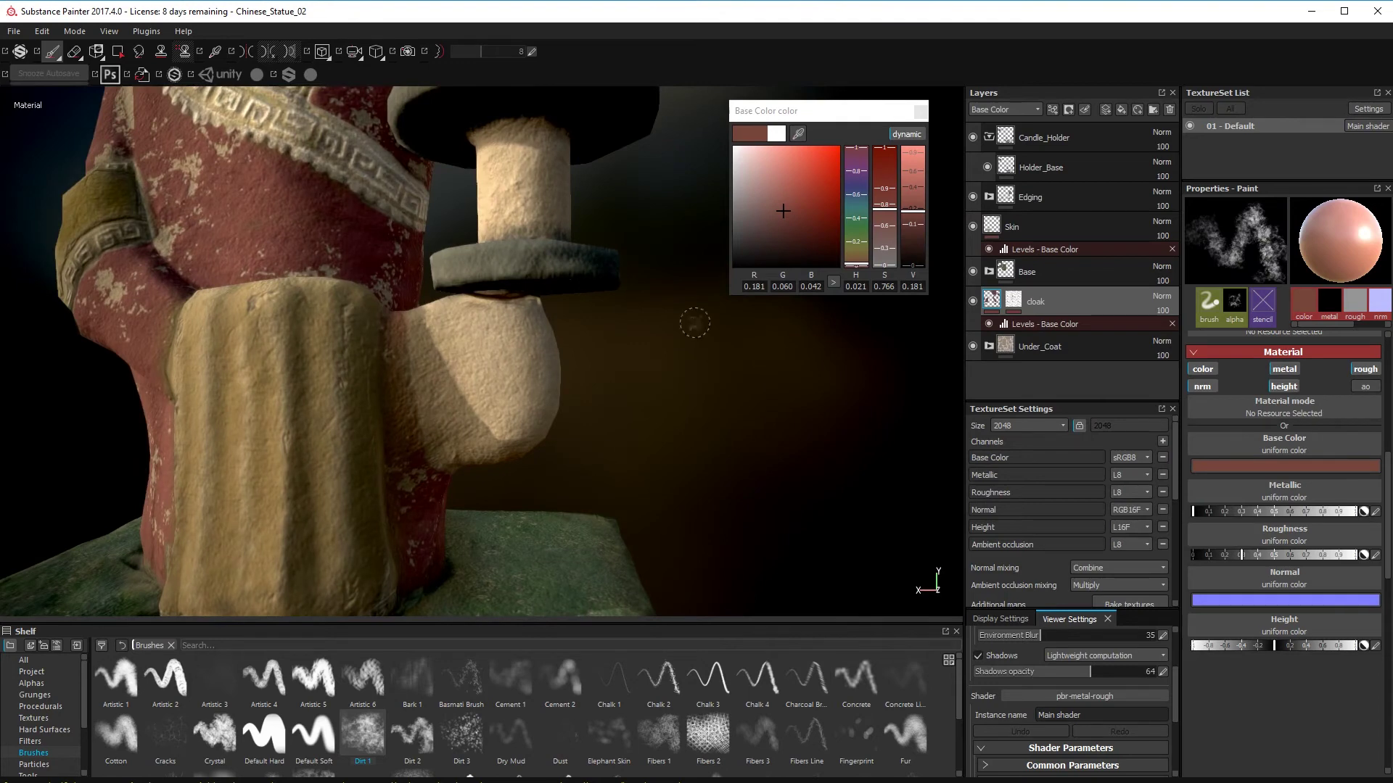
click(788, 226)
mouse_move(789, 228)
mouse_down()
mouse_move(802, 212)
mouse_move(782, 214)
mouse_up()
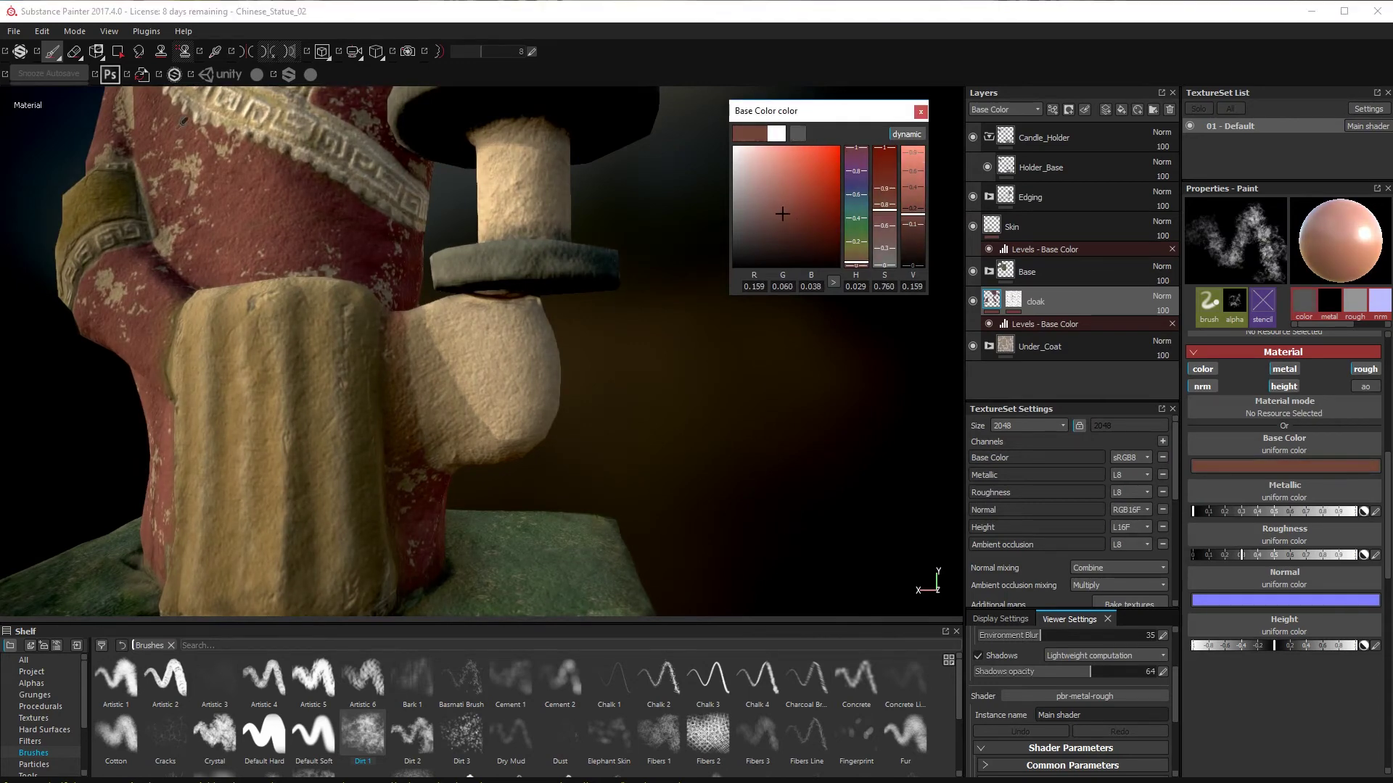
drag(233, 193, 234, 209)
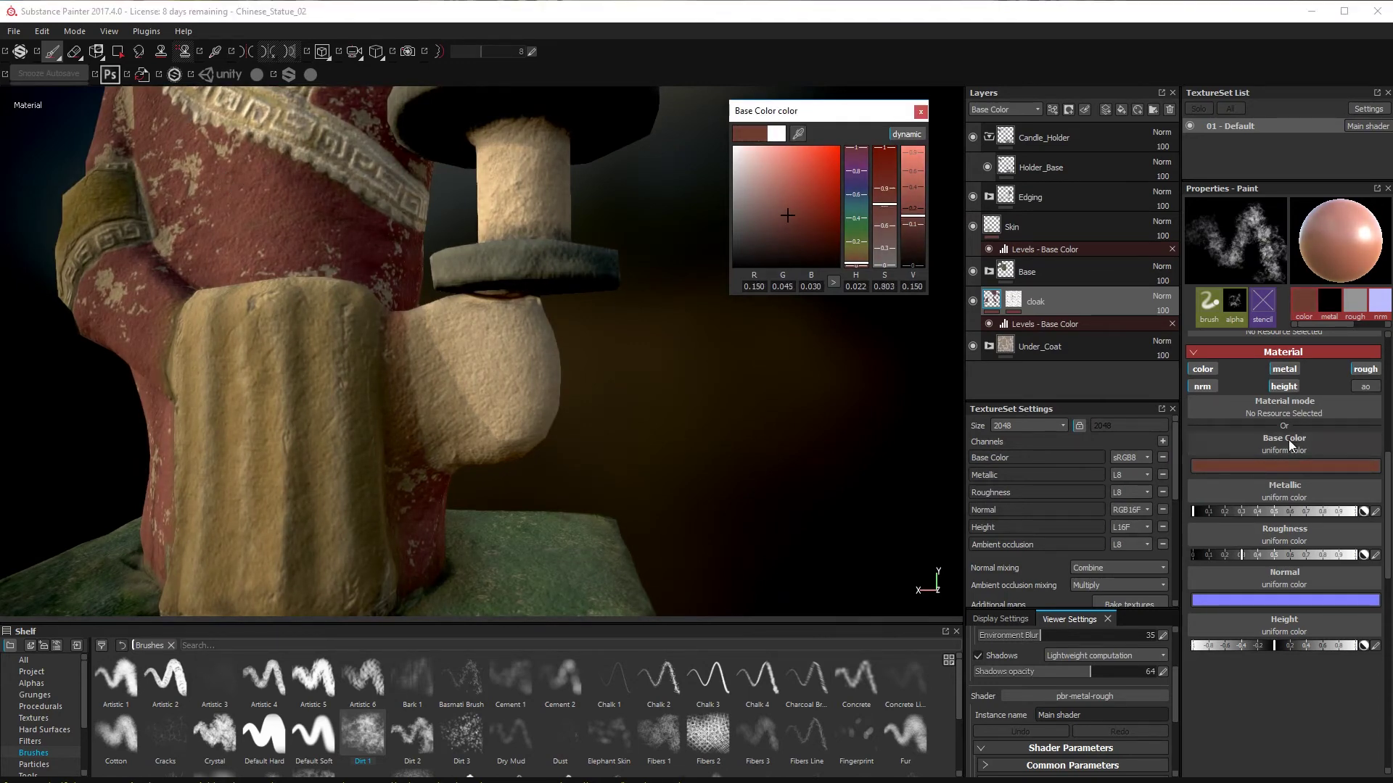
drag(1387, 521, 1390, 402)
- Paint patchy red with the Dirt 1 brush over the front and underside of the cream hand beneath the lantern
mouse_move(464, 392)
mouse_down()
mouse_move(454, 352)
mouse_move(427, 391)
mouse_up()
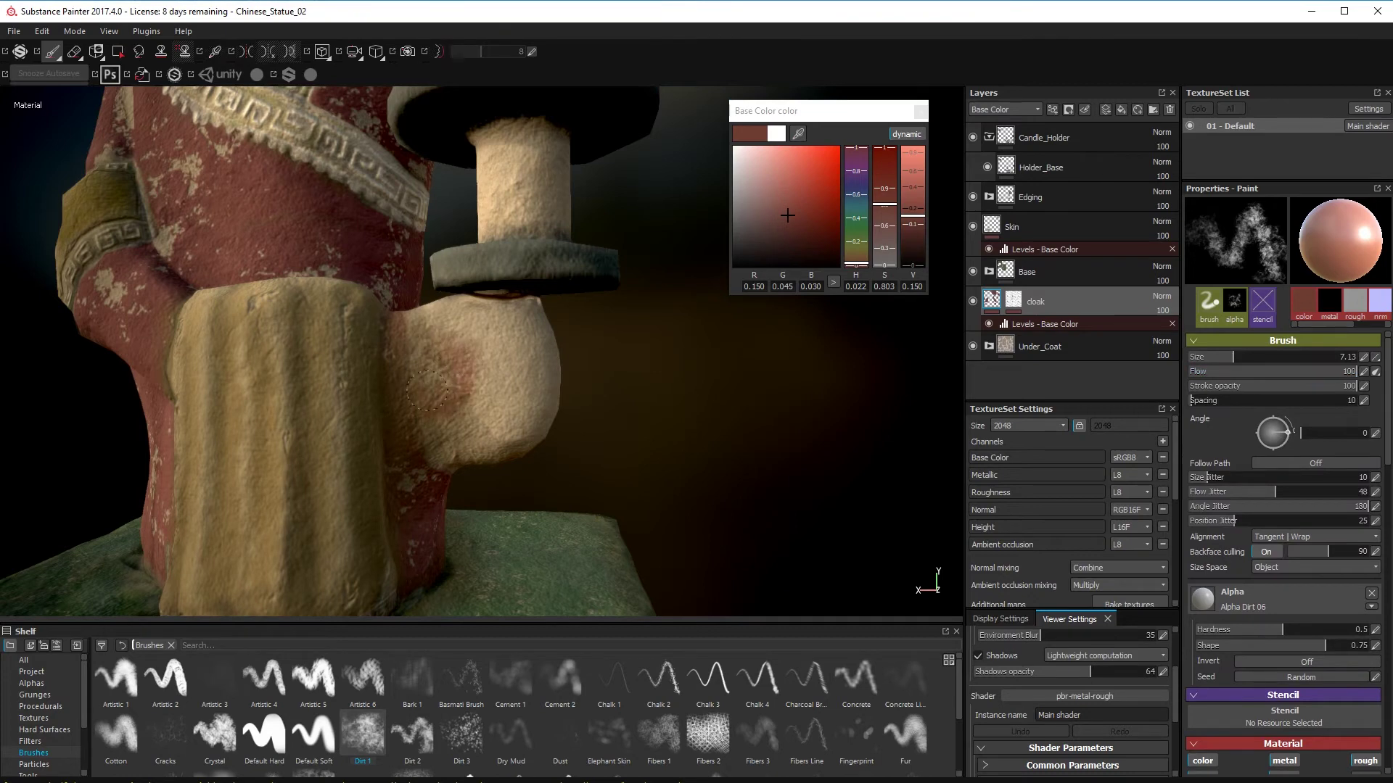
mouse_move(522, 399)
mouse_down()
mouse_move(508, 356)
mouse_move(469, 316)
mouse_move(378, 339)
mouse_up()
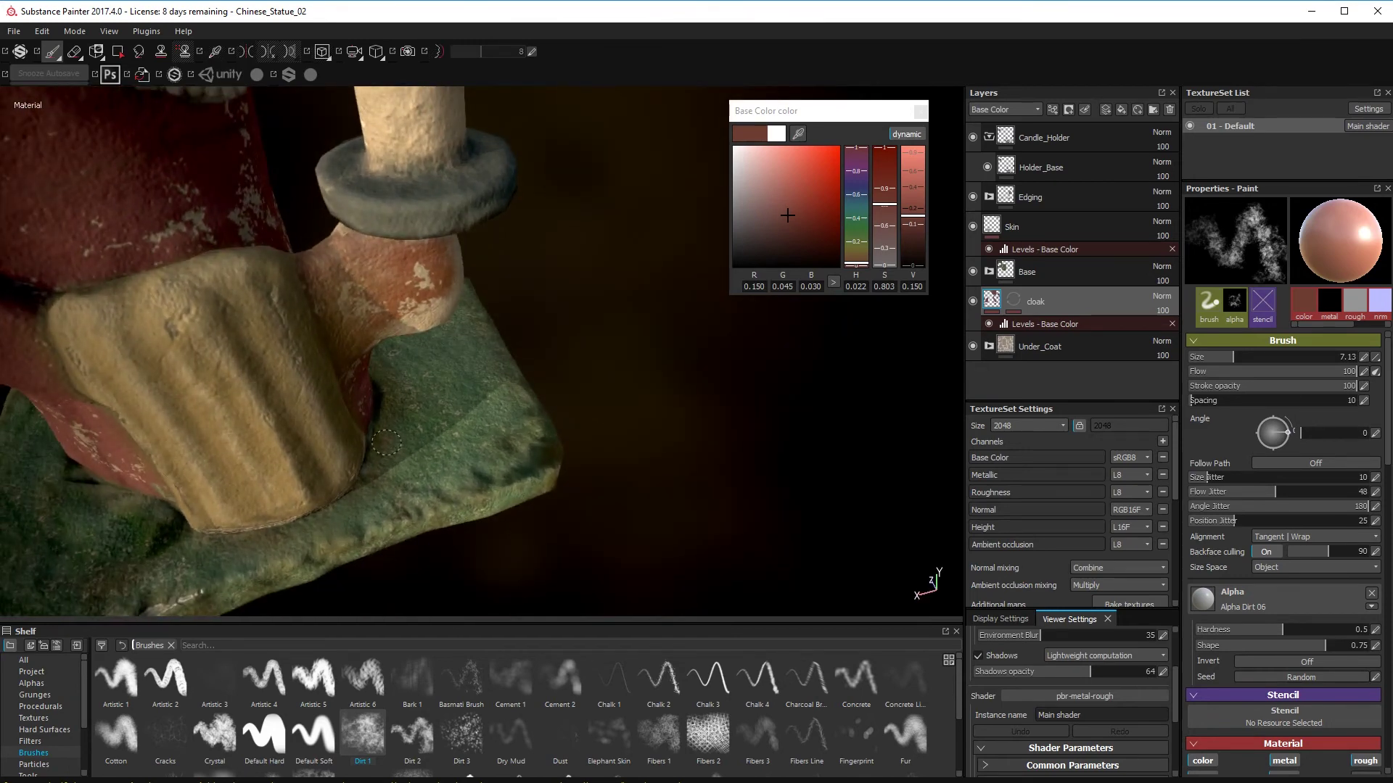
mouse_move(388, 442)
alt+mouse_down()
mouse_move(420, 365)
mouse_move(471, 342)
mouse_move(385, 350)
mouse_move(360, 329)
mouse_move(346, 388)
mouse_move(609, 432)
mouse_move(543, 422)
alt+mouse_up()
mouse_move(347, 316)
mouse_down()
mouse_move(370, 250)
mouse_move(254, 294)
mouse_move(402, 364)
mouse_up()
drag(328, 451, 277, 264)
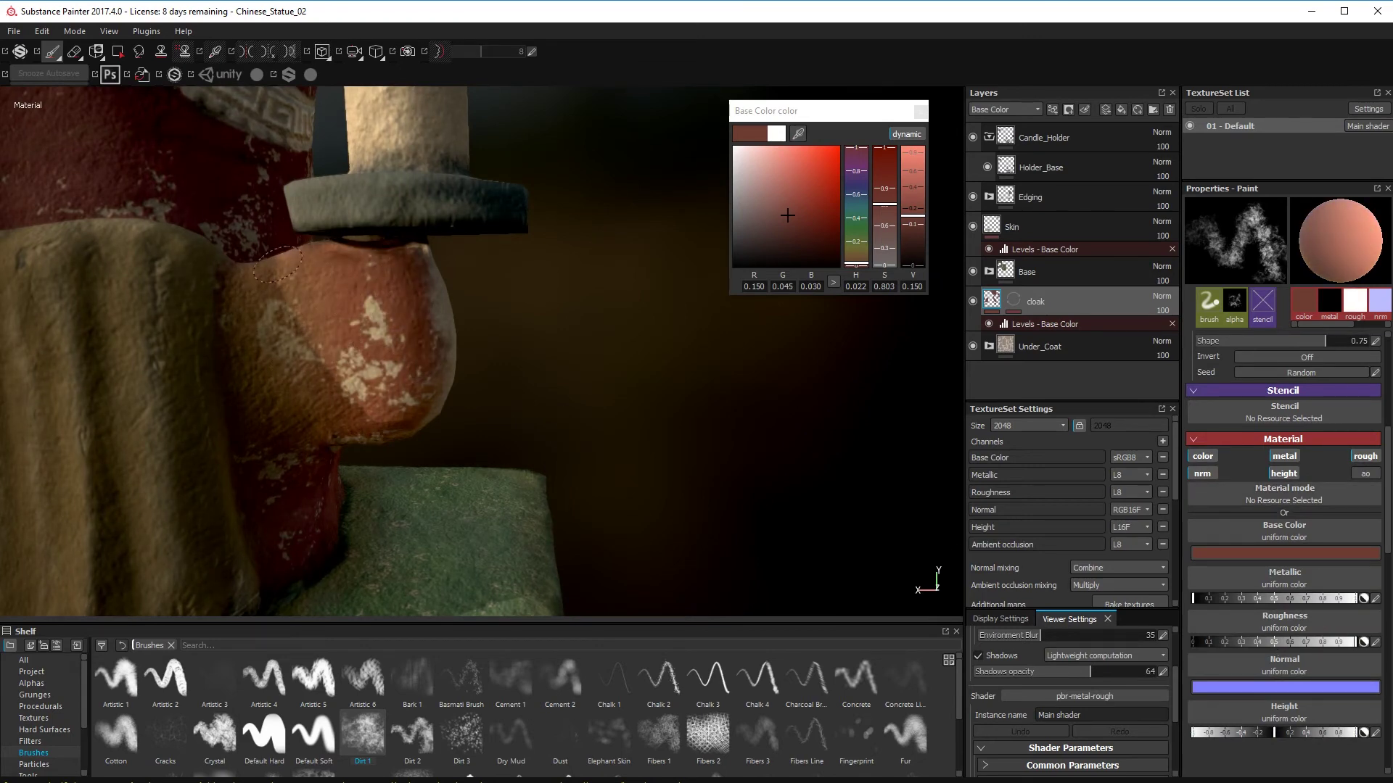
alt+drag(332, 457, 338, 351)
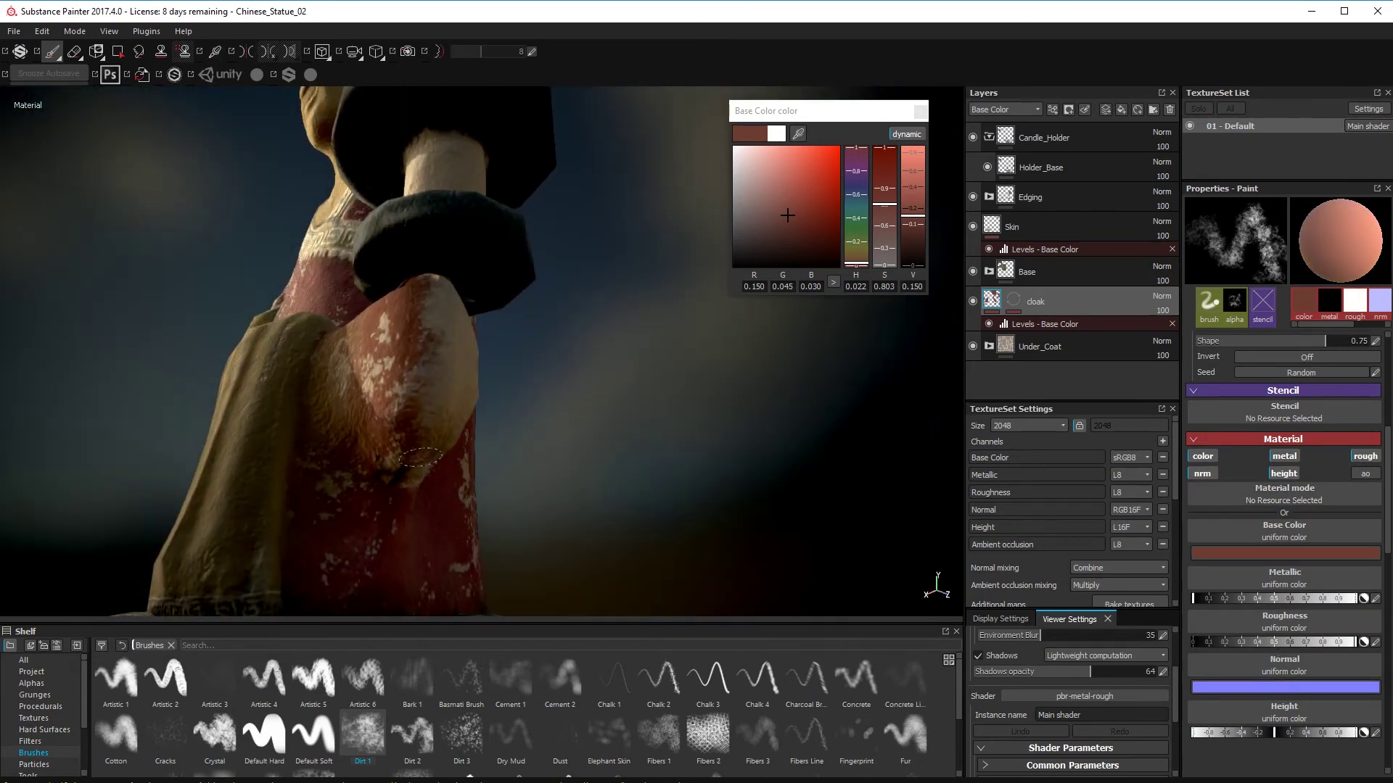
- Extend the worn red paint around the outer side and back of the hand until it meets the cloak
mouse_move(421, 455)
alt+mouse_down()
mouse_move(363, 464)
mouse_move(317, 352)
mouse_move(290, 439)
alt+mouse_up()
mouse_move(439, 336)
mouse_down()
mouse_move(388, 380)
mouse_move(424, 312)
mouse_up()
mouse_move(424, 312)
alt+mouse_down()
mouse_move(341, 290)
mouse_move(349, 316)
alt+mouse_up()
mouse_move(348, 315)
alt+mouse_down()
mouse_move(768, 308)
mouse_move(784, 341)
alt+mouse_up()
mouse_move(297, 272)
mouse_down()
mouse_move(331, 268)
mouse_move(324, 350)
mouse_up()
mouse_move(407, 333)
alt+mouse_down()
mouse_move(174, 327)
mouse_move(145, 294)
alt+mouse_up()
mouse_move(441, 267)
mouse_down()
mouse_move(428, 267)
mouse_move(439, 259)
mouse_move(433, 301)
mouse_up()
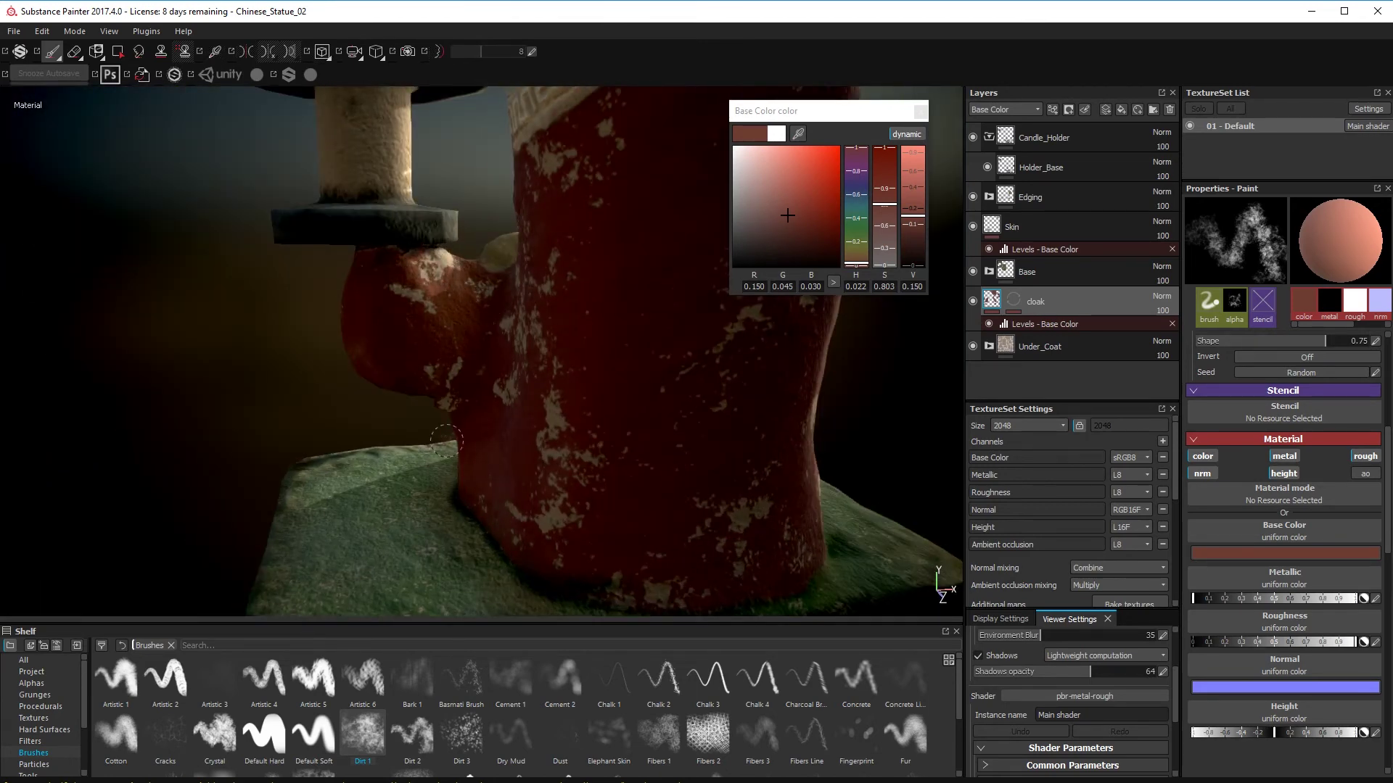
- Examine the statue's front from the plinth and painted hand up to the lantern and head
mouse_move(462, 372)
alt+mouse_down()
mouse_move(780, 364)
mouse_move(784, 312)
alt+mouse_up()
alt+drag(307, 311, 330, 380)
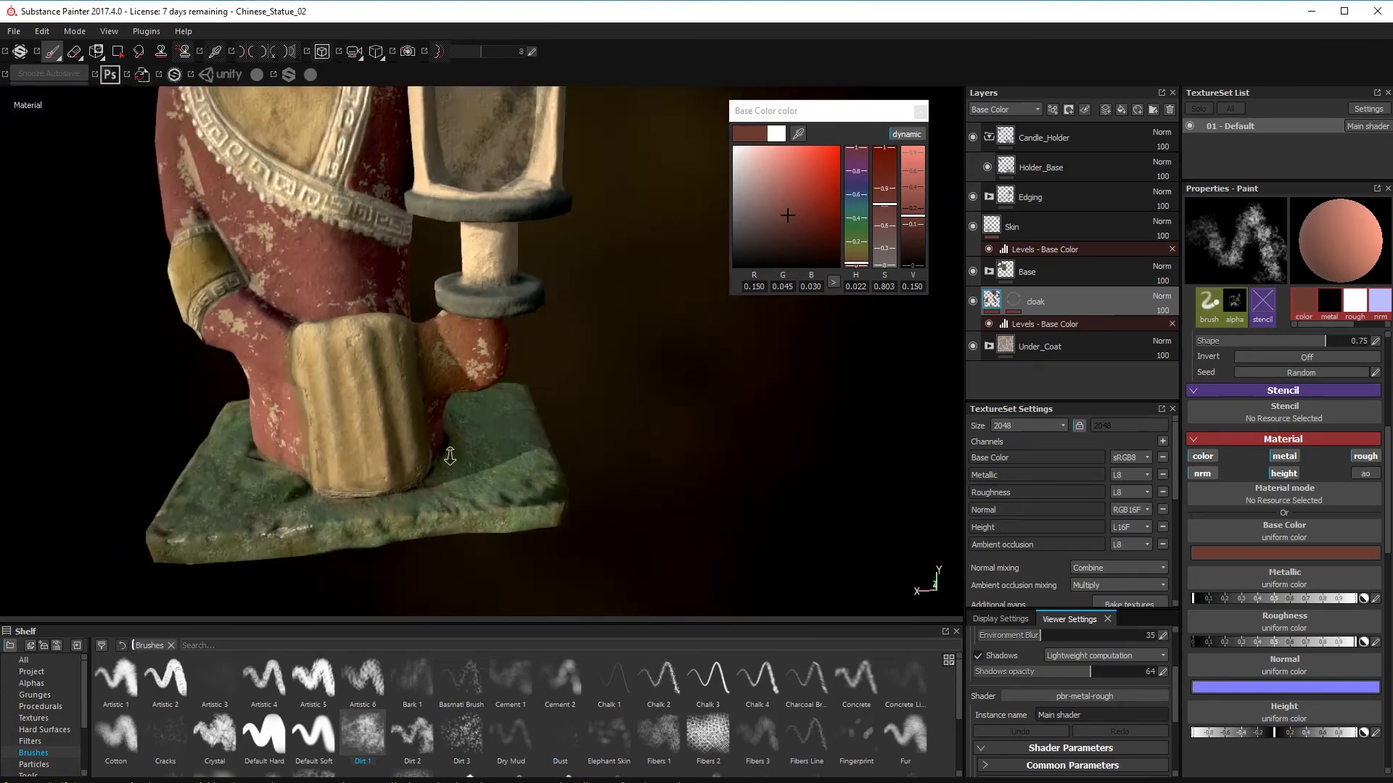
alt+drag(341, 392, 383, 409)
alt+right_drag(384, 409, 435, 413)
alt+drag(435, 414, 442, 443)
alt+right_drag(442, 442, 486, 444)
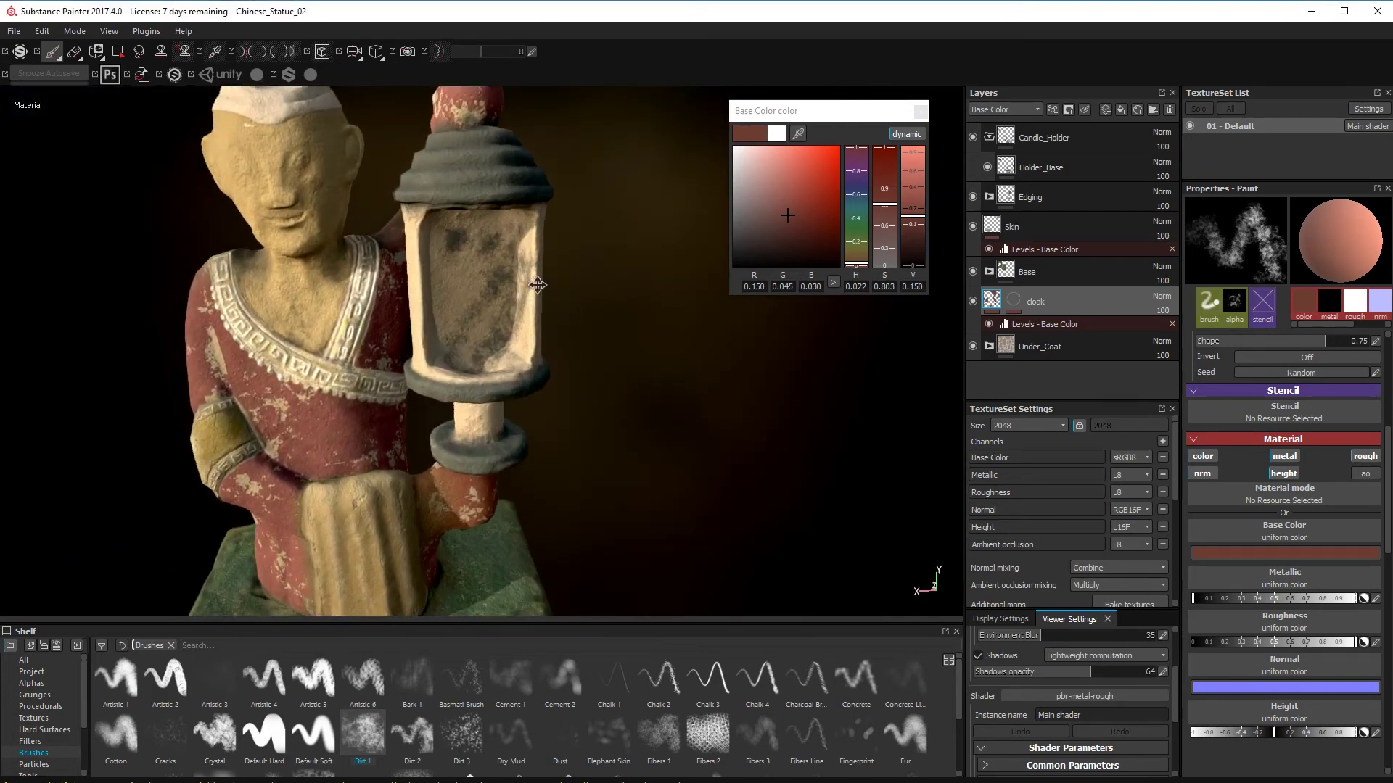
alt+drag(486, 444, 512, 501)
alt+right_drag(511, 501, 540, 502)
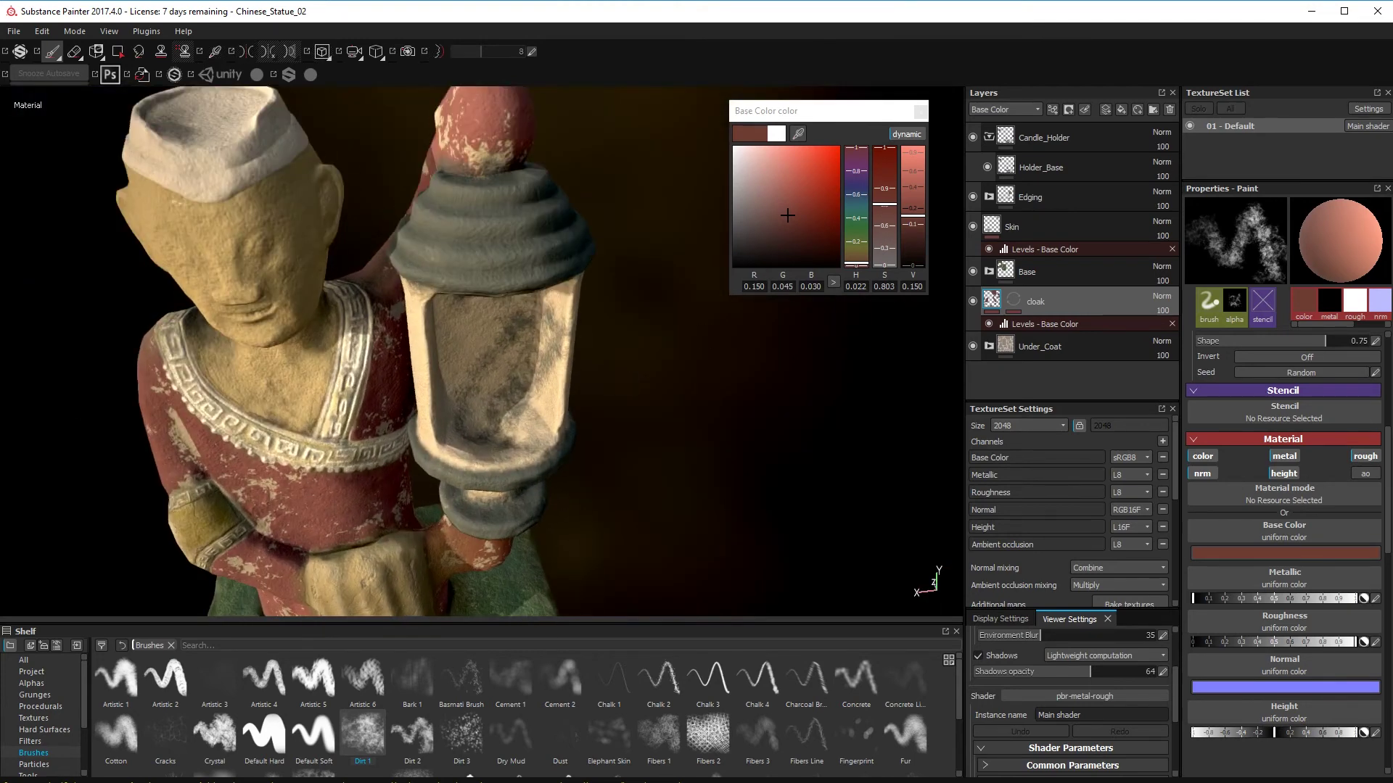
alt+drag(489, 472, 424, 383)
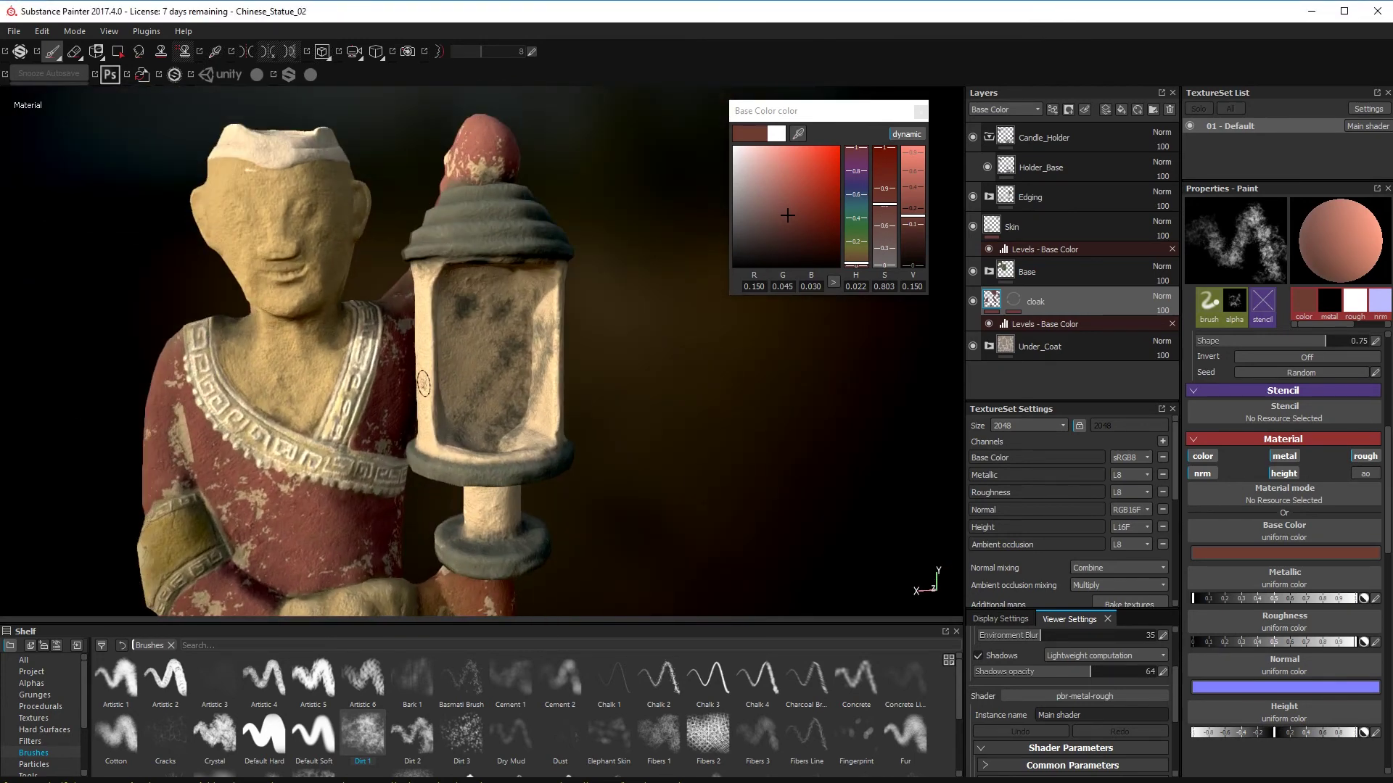
- Apply the Dirt Heavy smart mask to the Holder_Base layer and reduce its coverage to sparse specks on the lantern's dark trim
click(1059, 167)
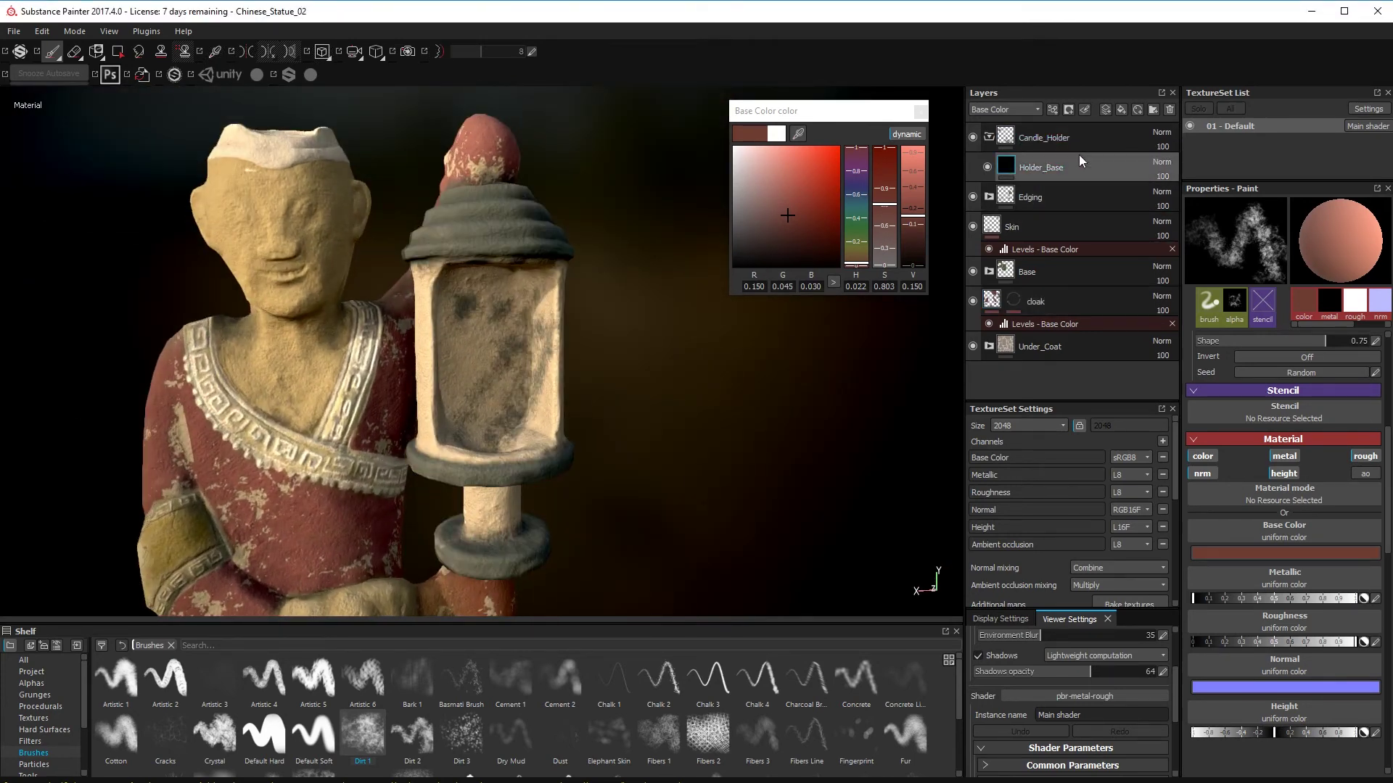
scroll(44, 726, down, 3)
click(42, 741)
drag(461, 675, 1052, 169)
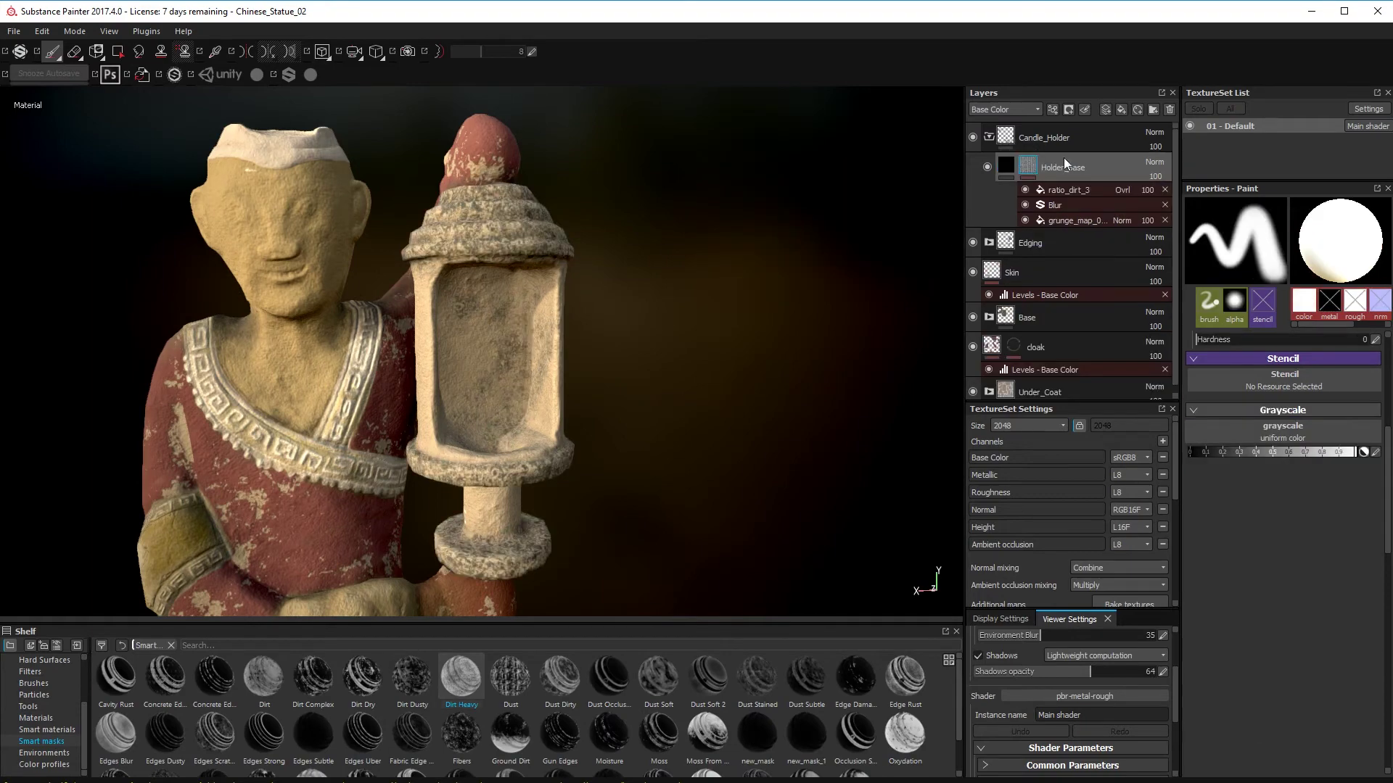
drag(1259, 431, 1344, 417)
click(1342, 416)
mouse_move(696, 507)
alt+mouse_down()
mouse_move(653, 528)
mouse_move(638, 450)
mouse_move(722, 512)
alt+mouse_up()
- Add a new paint layer above the cloak layer and group both in a folder named Cloak
click(1008, 349)
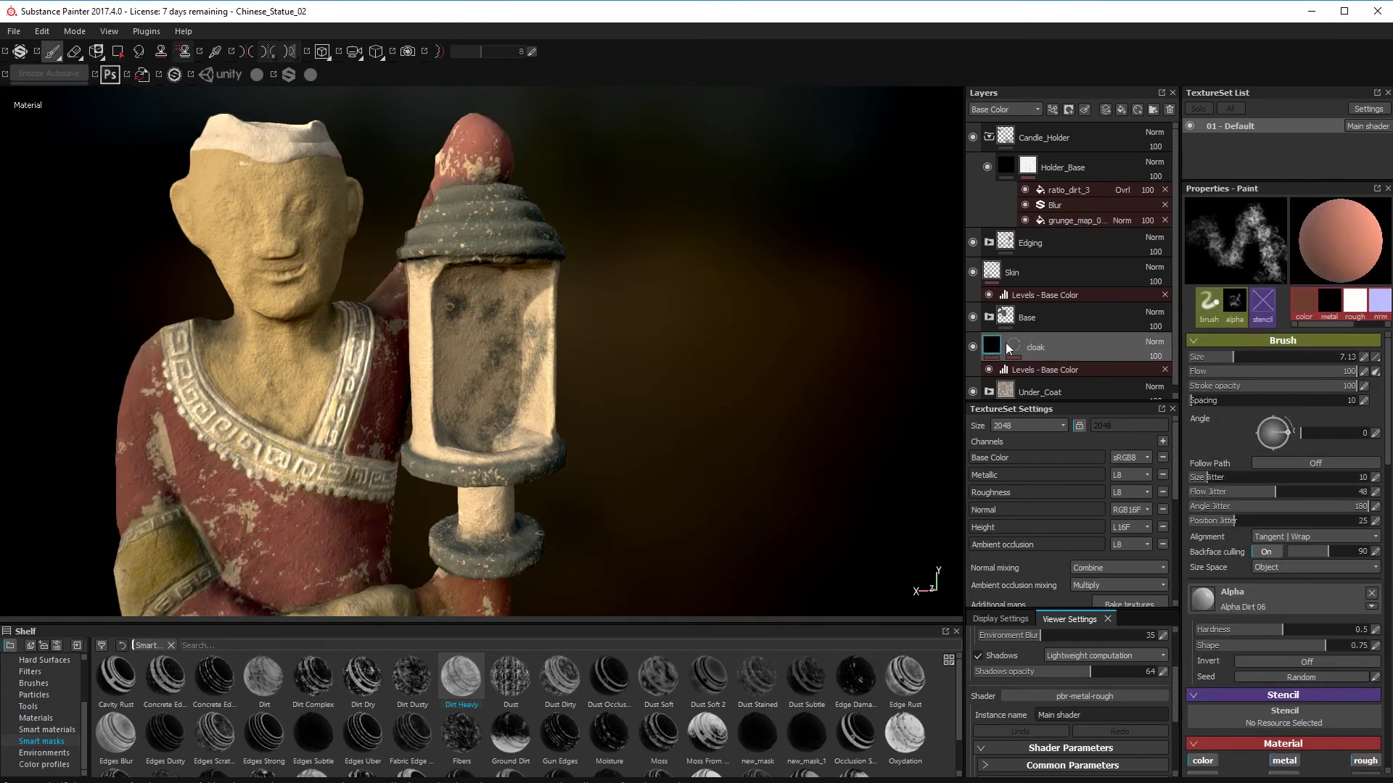
scroll(1066, 342, down, 1)
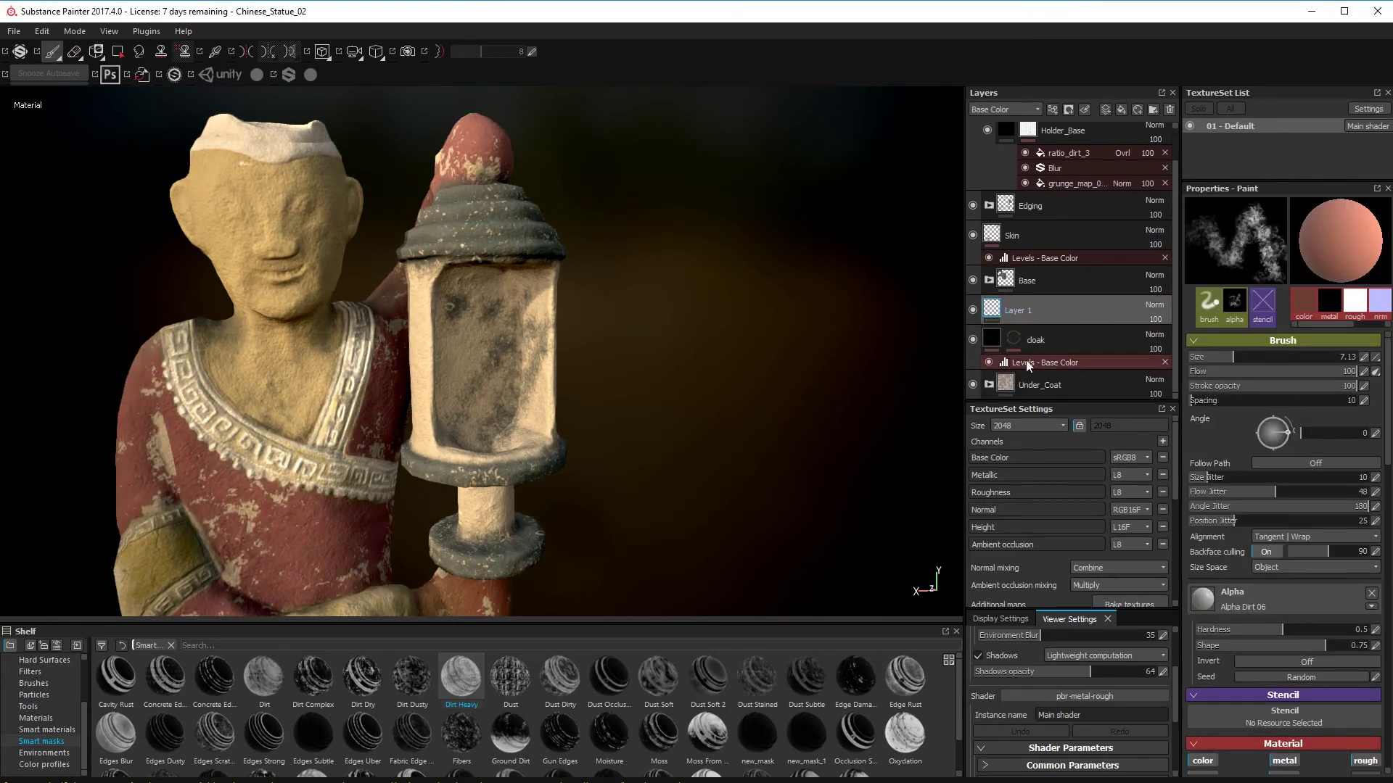
click(988, 280)
click(988, 280)
click(988, 280)
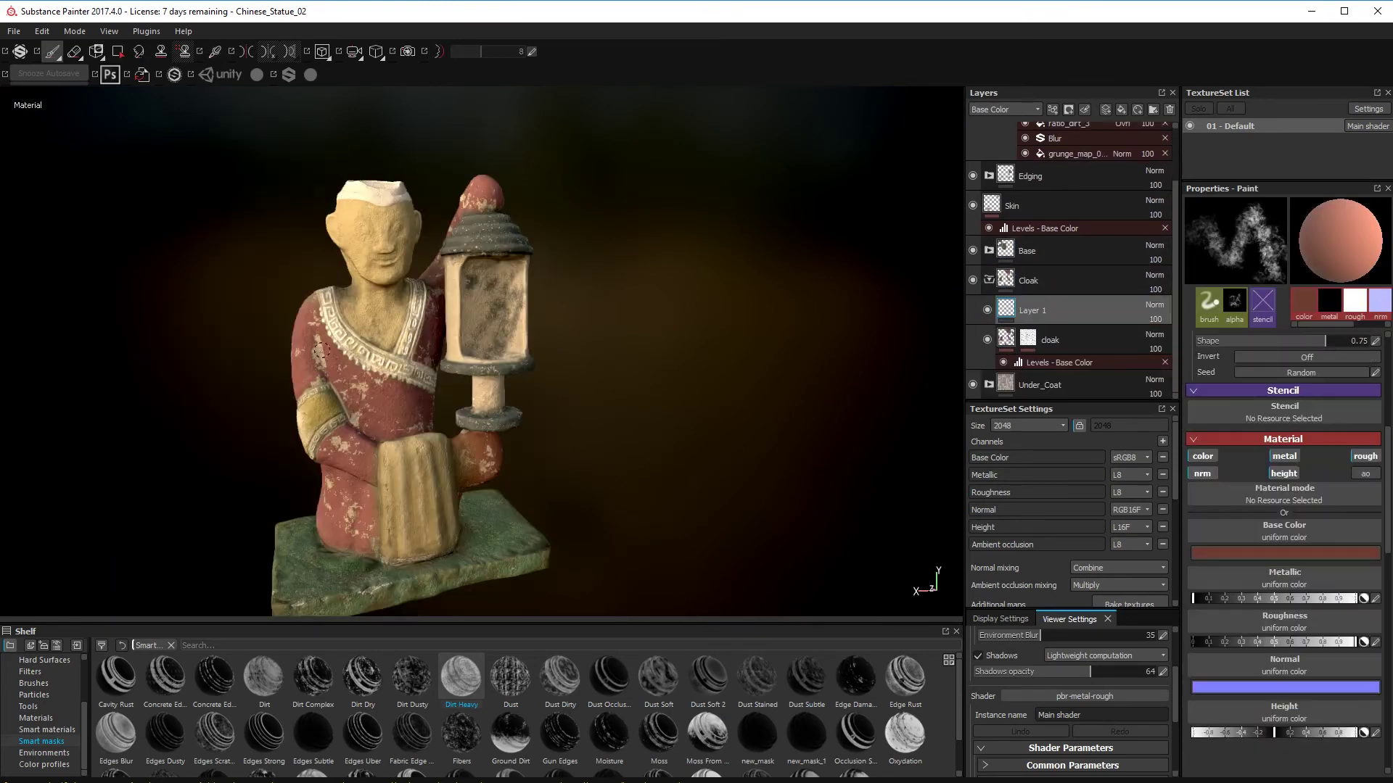
- Set the new layer's paint color to a dark brownish red (R 0.085, G 0.040, B 0.034) and shrink the brush
alt+drag(348, 362, 367, 312)
alt+right_drag(367, 311, 390, 314)
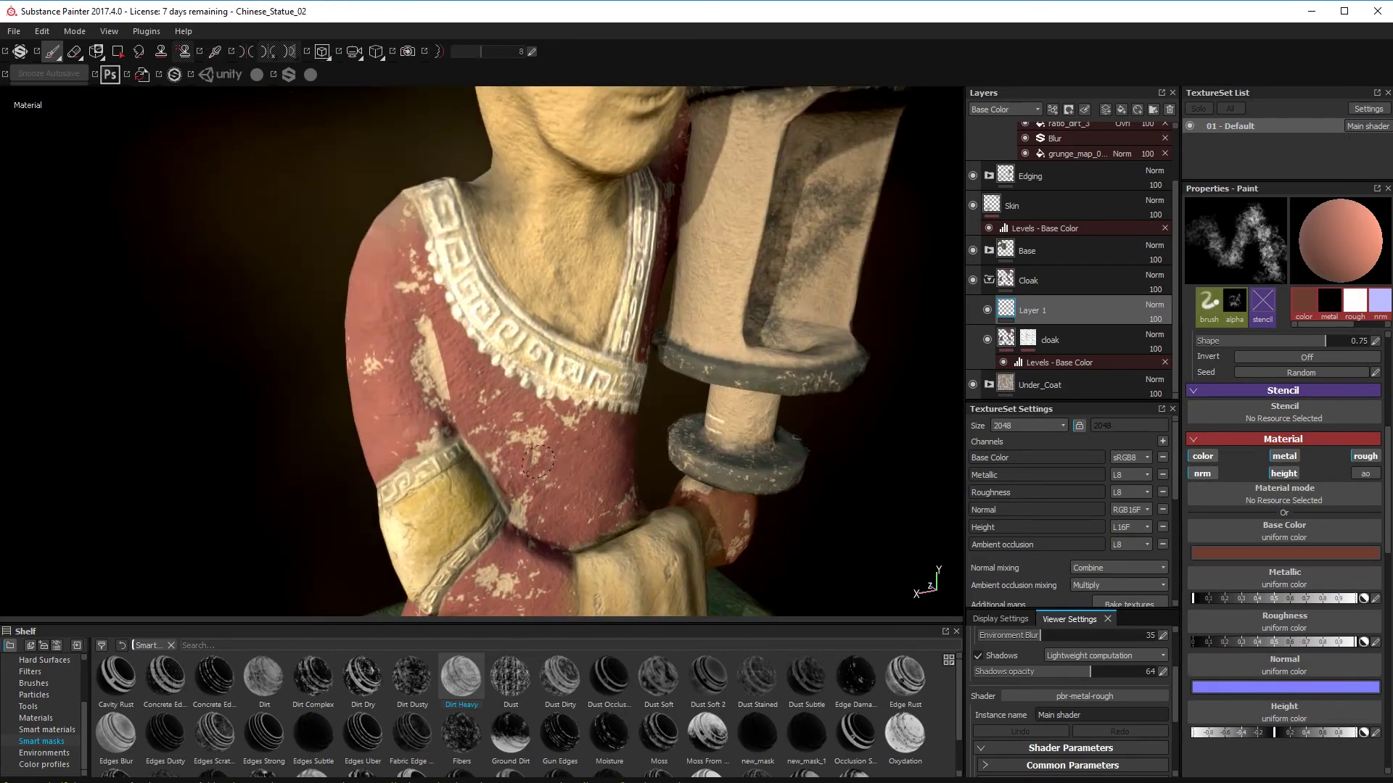
alt+middle_drag(390, 313, 520, 437)
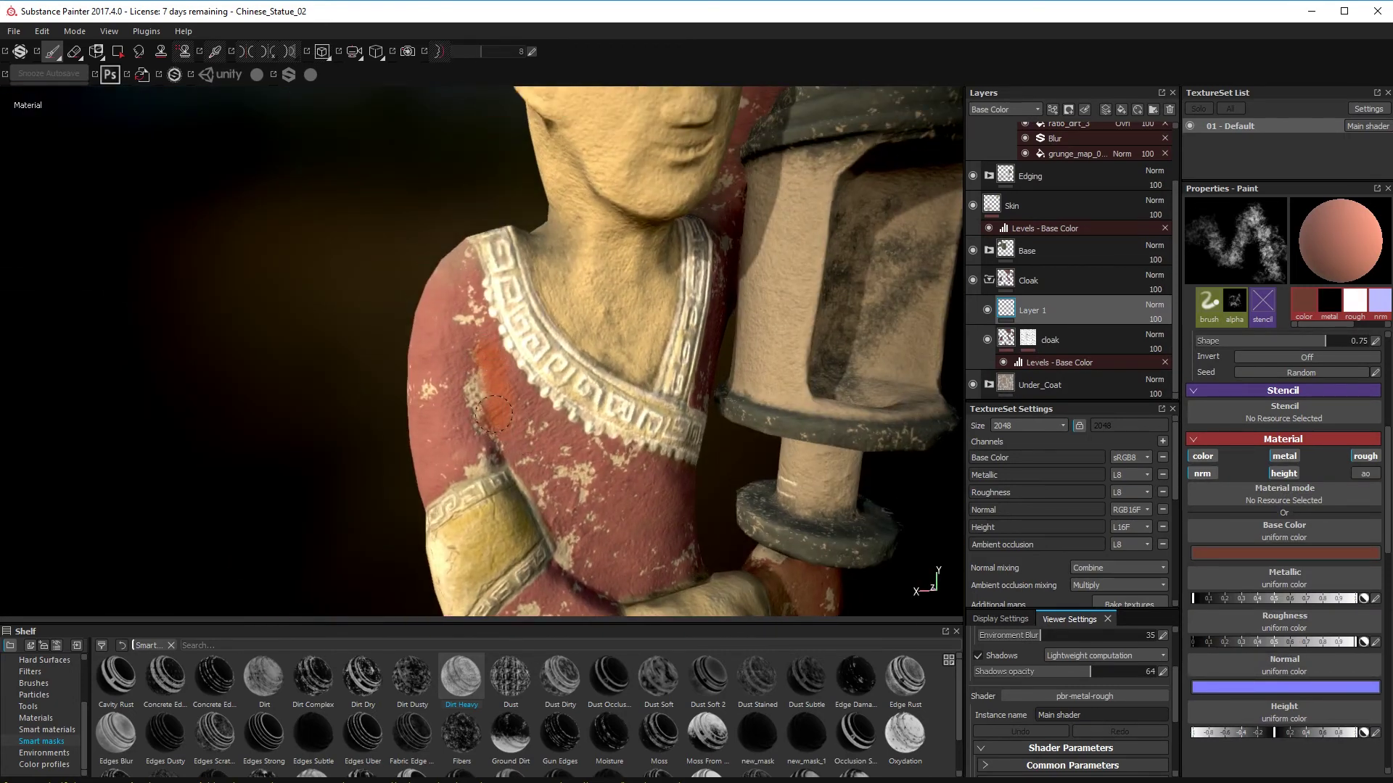
click(1284, 552)
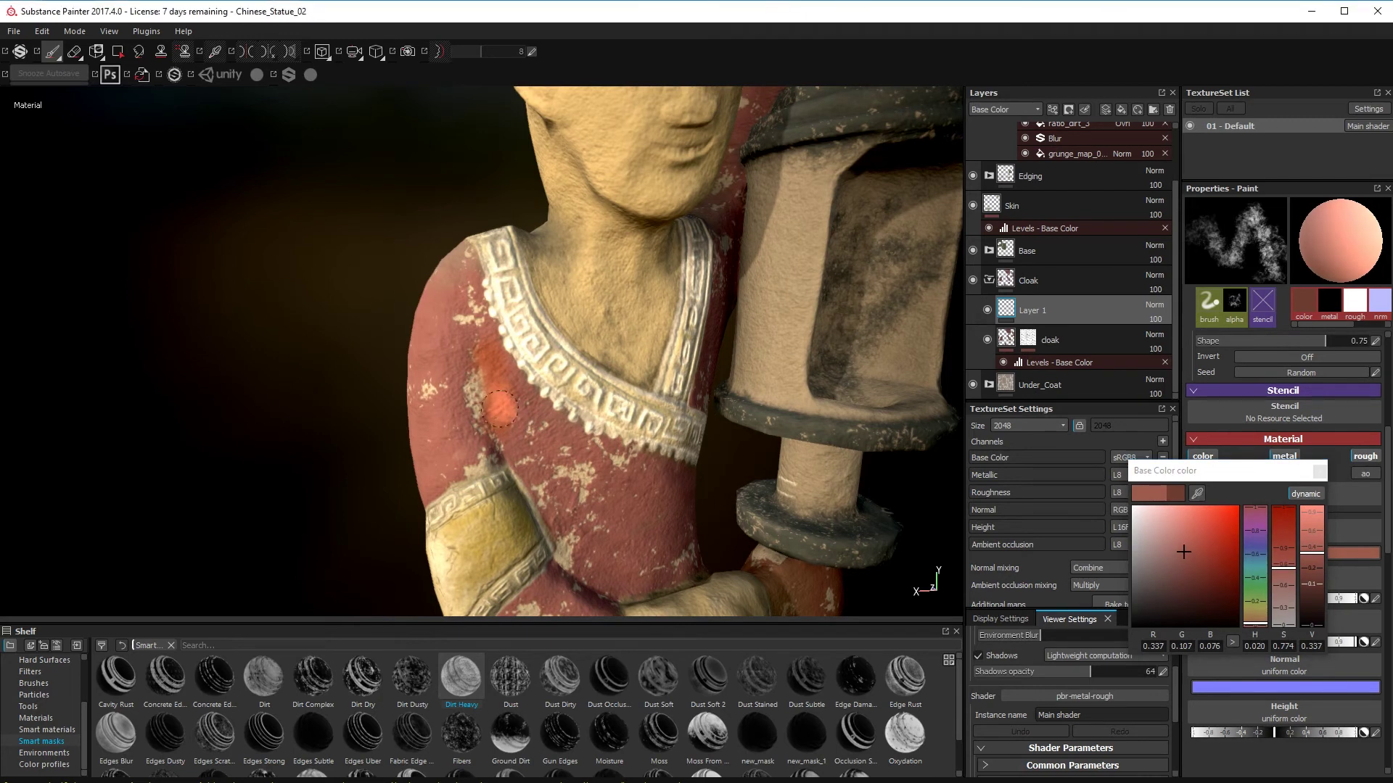
click(1166, 589)
drag(1166, 589, 1168, 587)
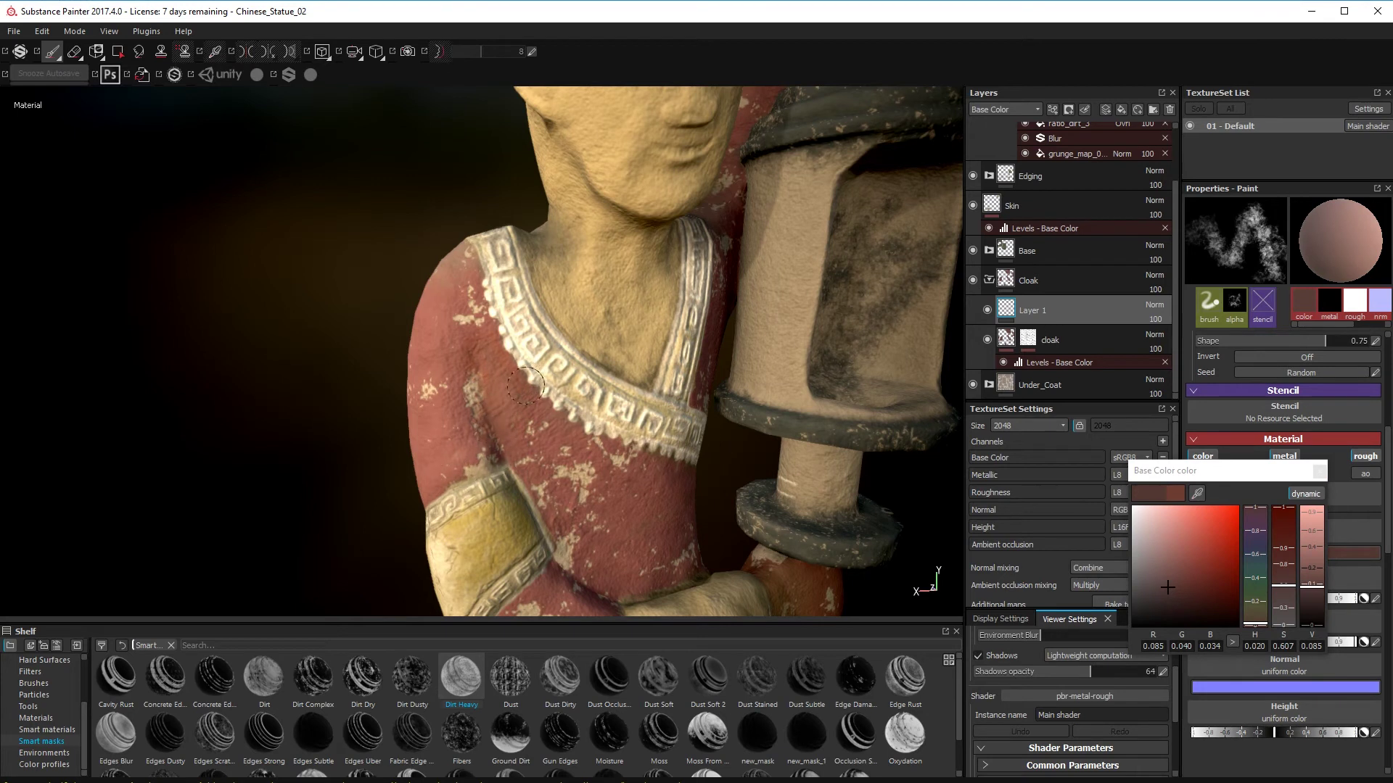
ctrl+right_drag(608, 484, 591, 482)
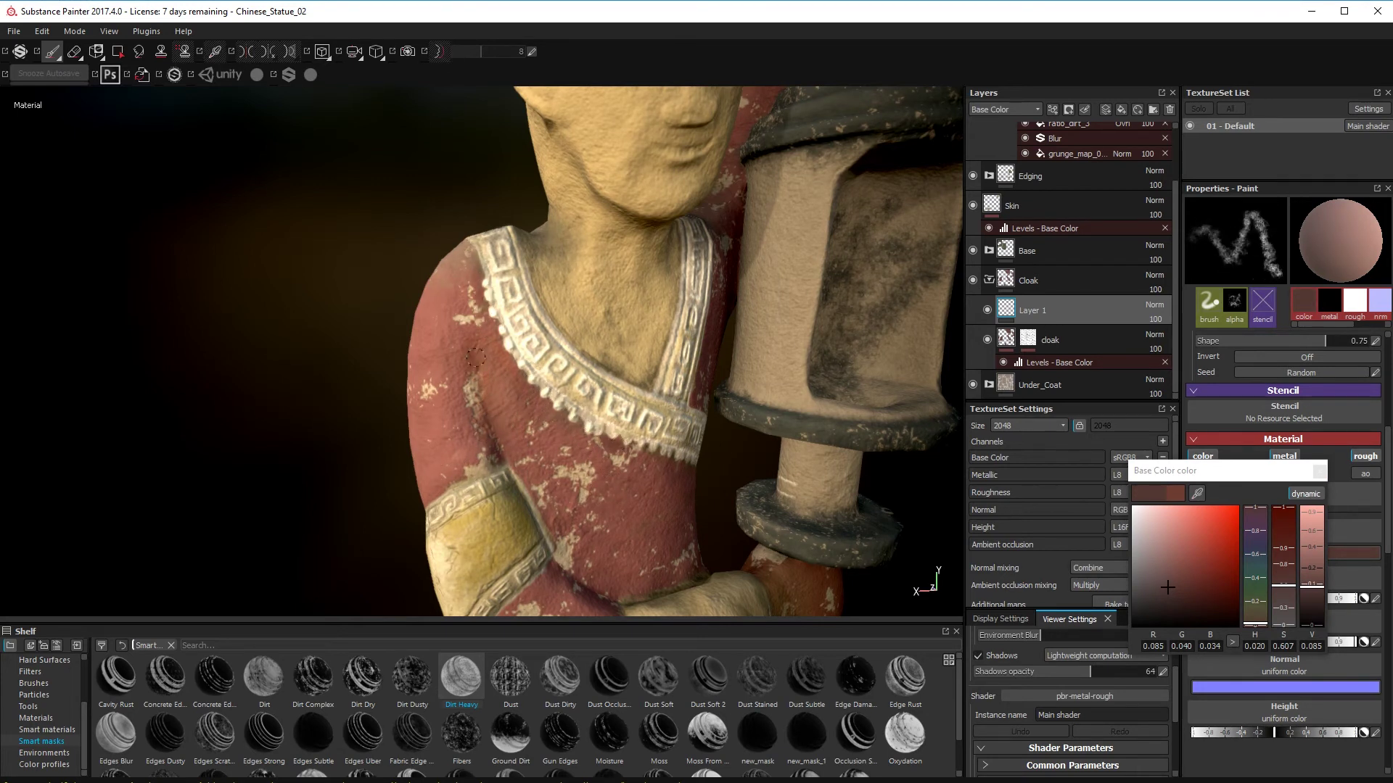
- Paint dark shading on the cloak along the collar trim and the sleeve folds, working around to the shoulder
alt+drag(476, 357, 527, 484)
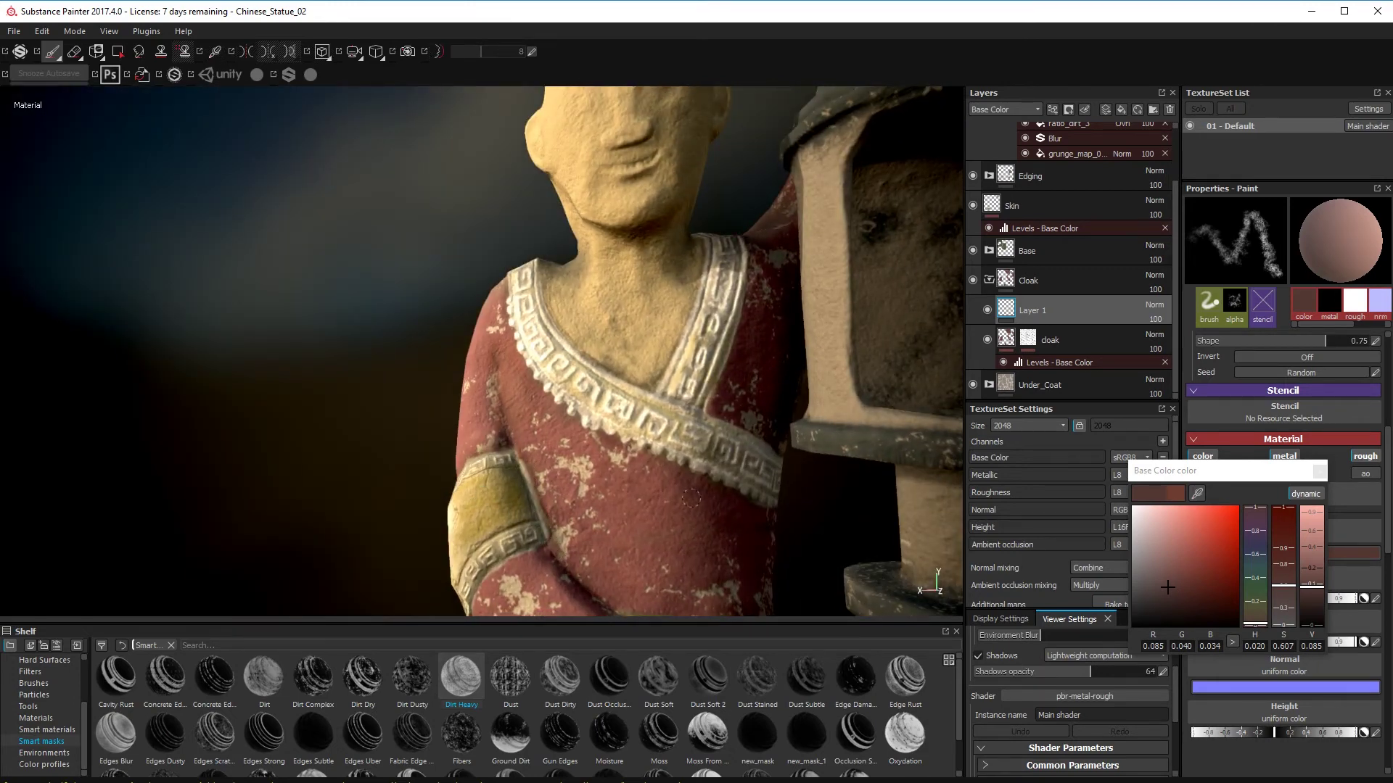
alt+drag(691, 498, 477, 305)
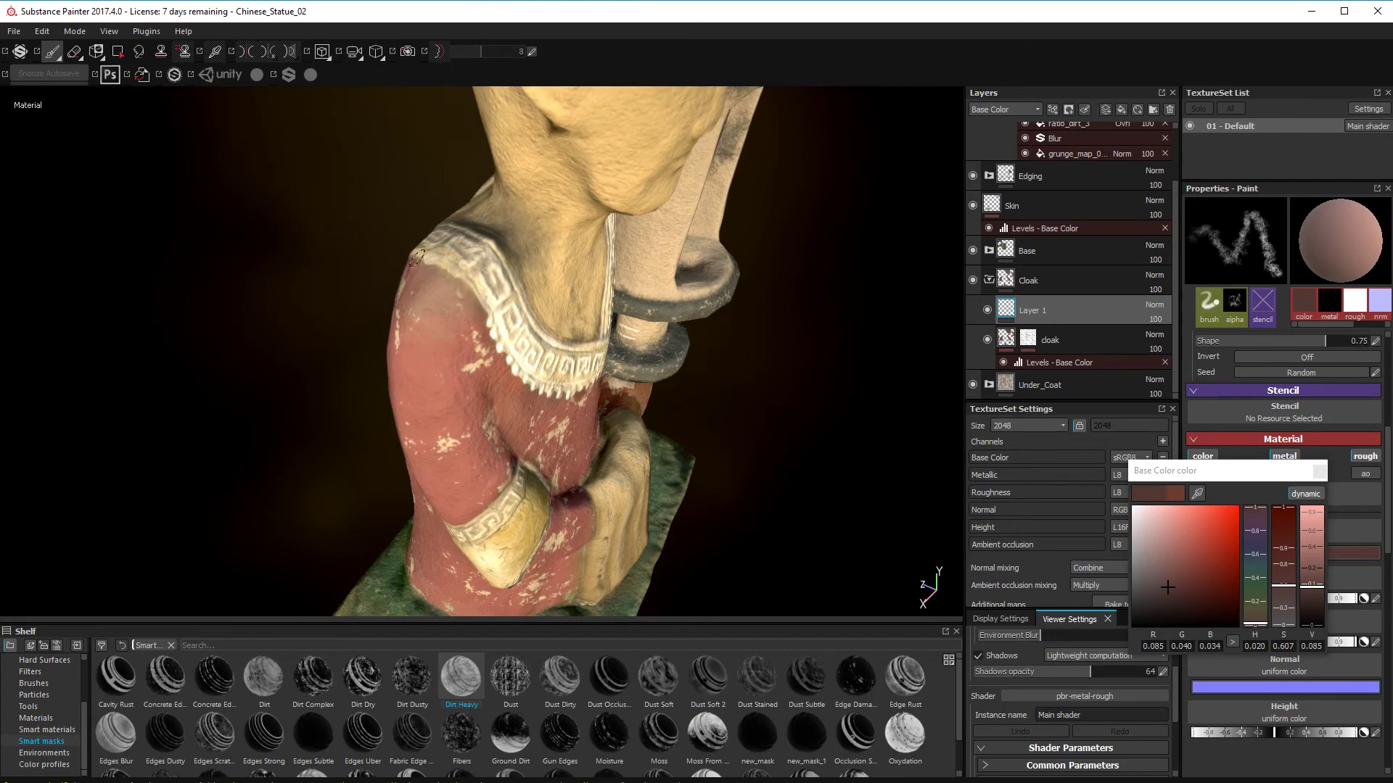
alt+drag(416, 256, 356, 372)
drag(419, 339, 444, 351)
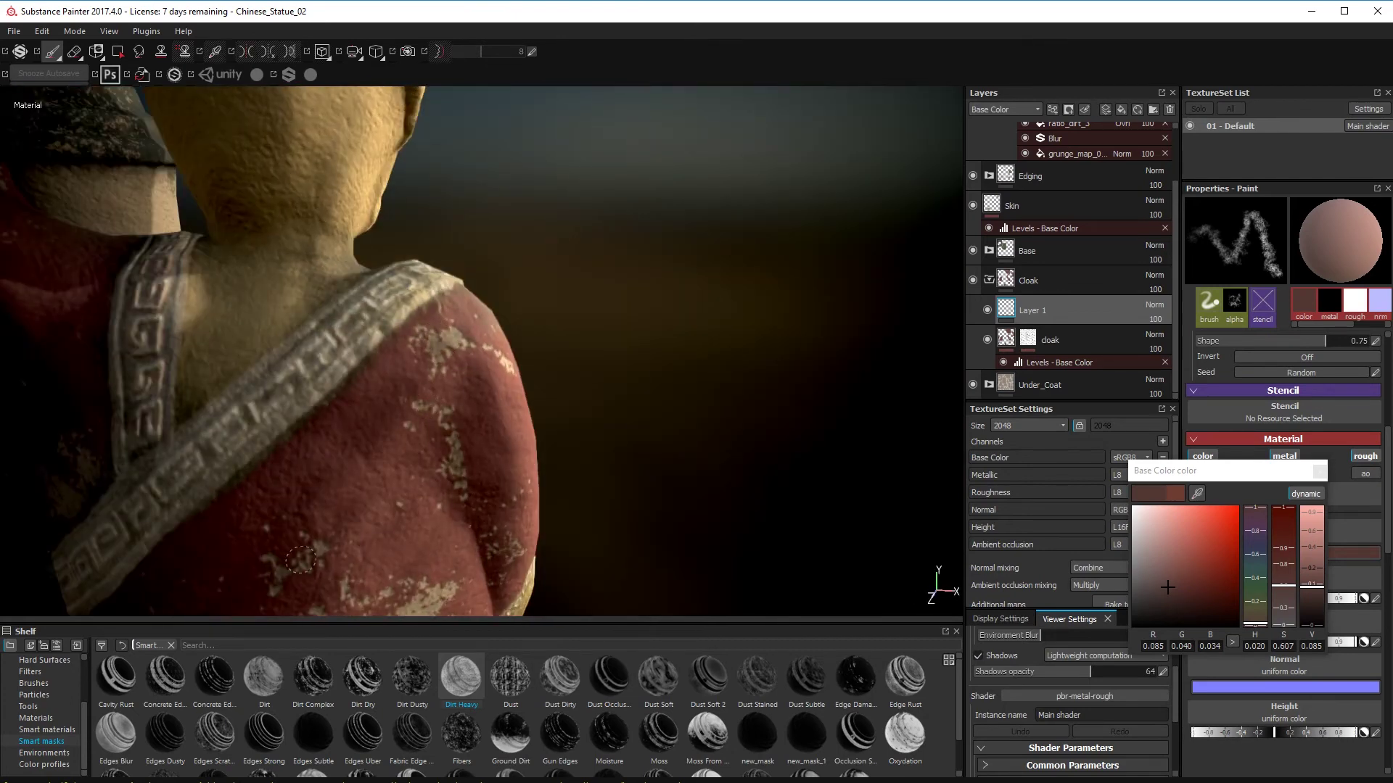
alt+right_drag(279, 575, 575, 430)
alt+middle_drag(576, 431, 692, 345)
alt+right_drag(692, 345, 255, 210)
key(ctrl)
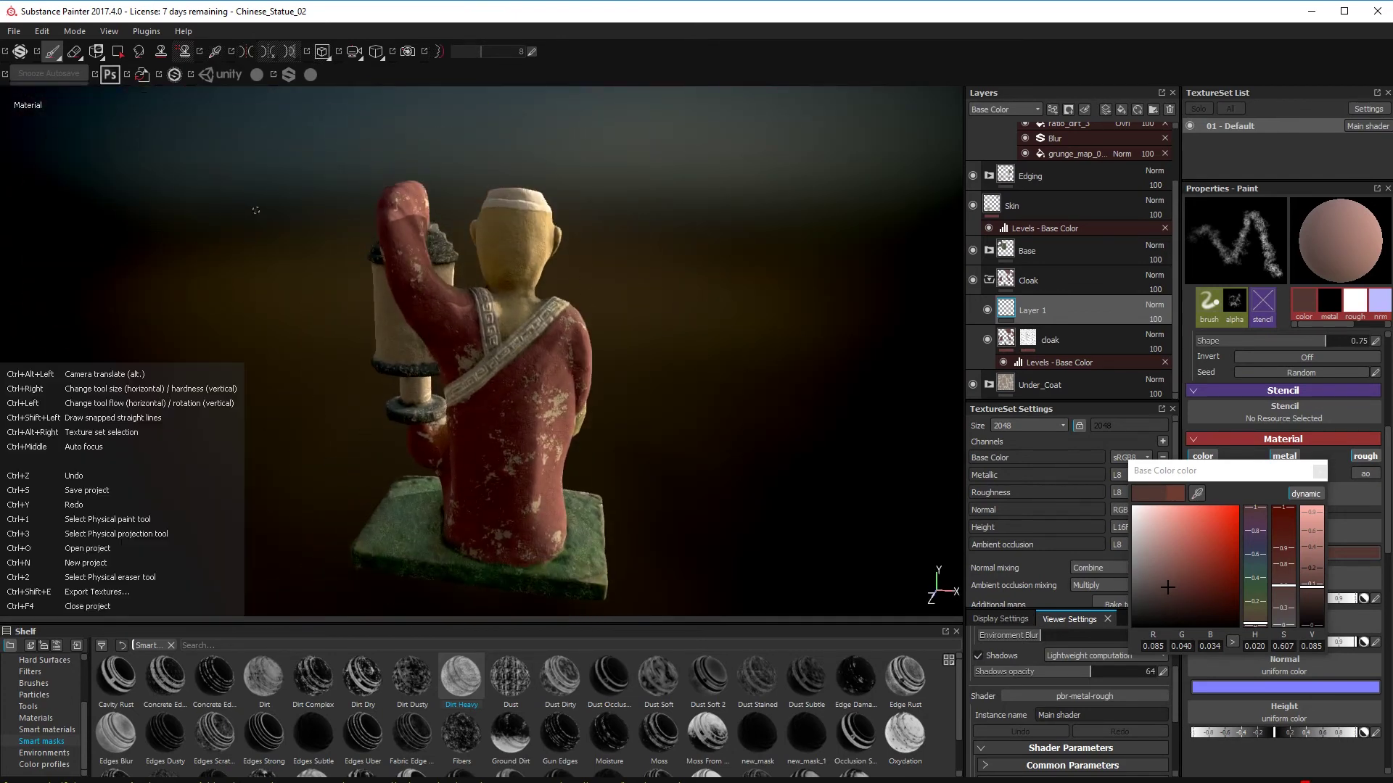
- Move the color picker clear of the layer settings and turn off shadows in the viewer
drag(1233, 471, 865, 115)
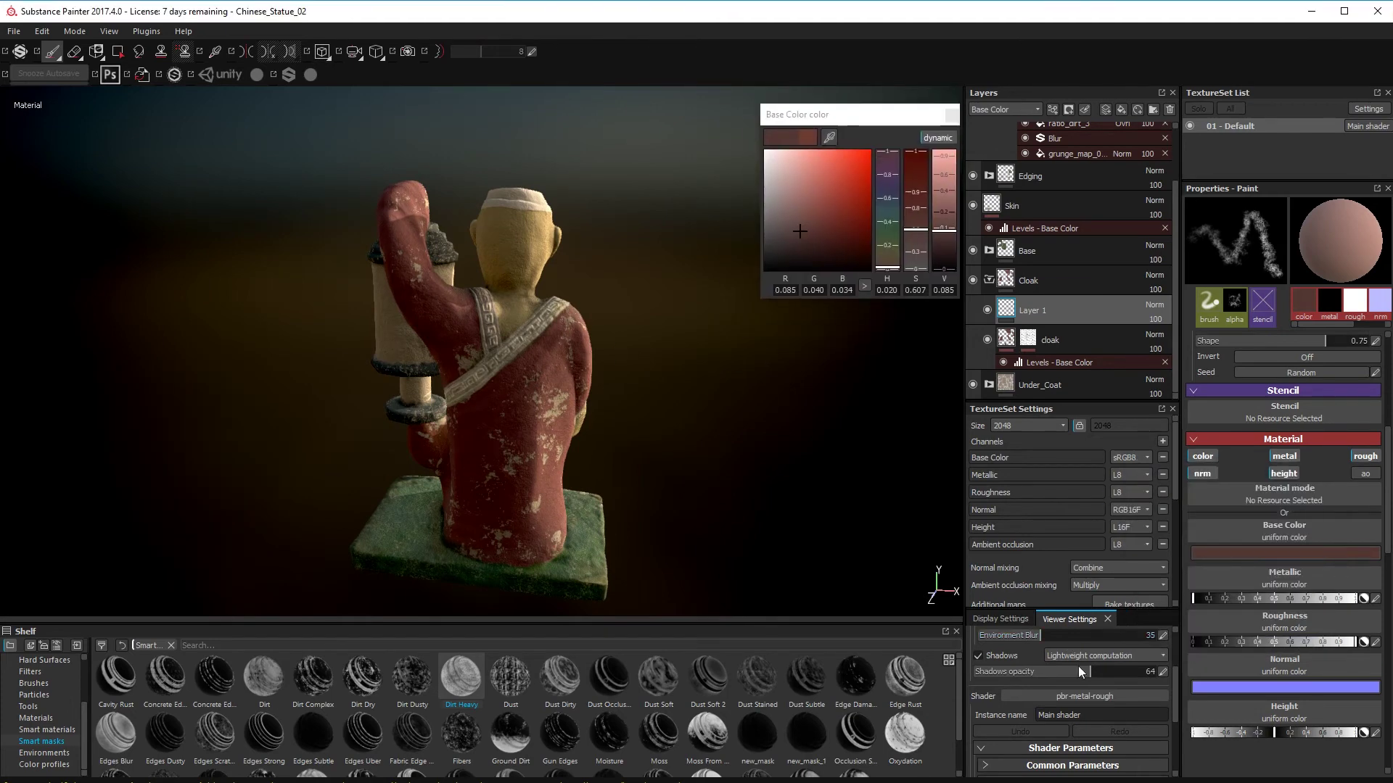
scroll(1081, 668, up, 1)
click(978, 700)
- Examine the cloak's shading around the cuff, sleeve, lower folds and the hem above the plinth
alt+drag(362, 348, 690, 348)
alt+right_drag(363, 327, 544, 436)
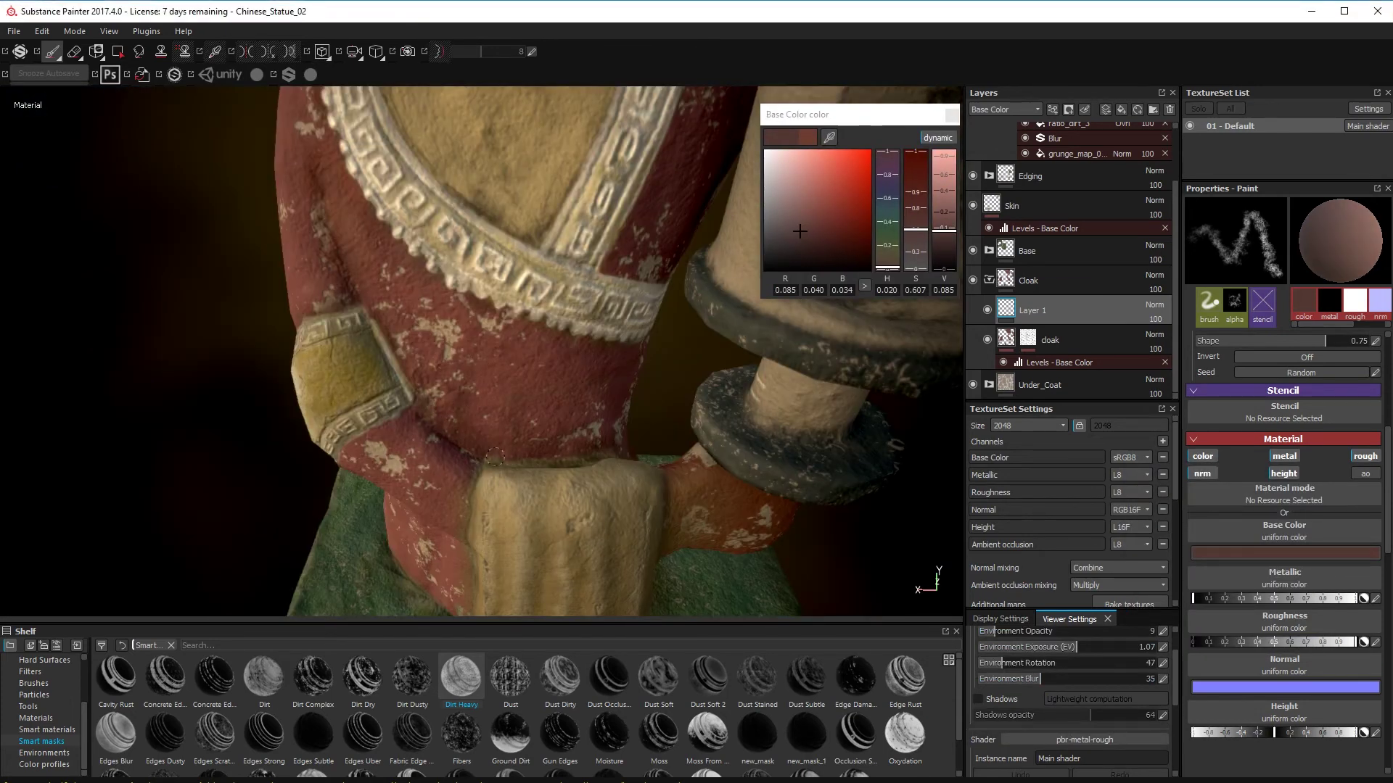
alt+drag(392, 466, 435, 348)
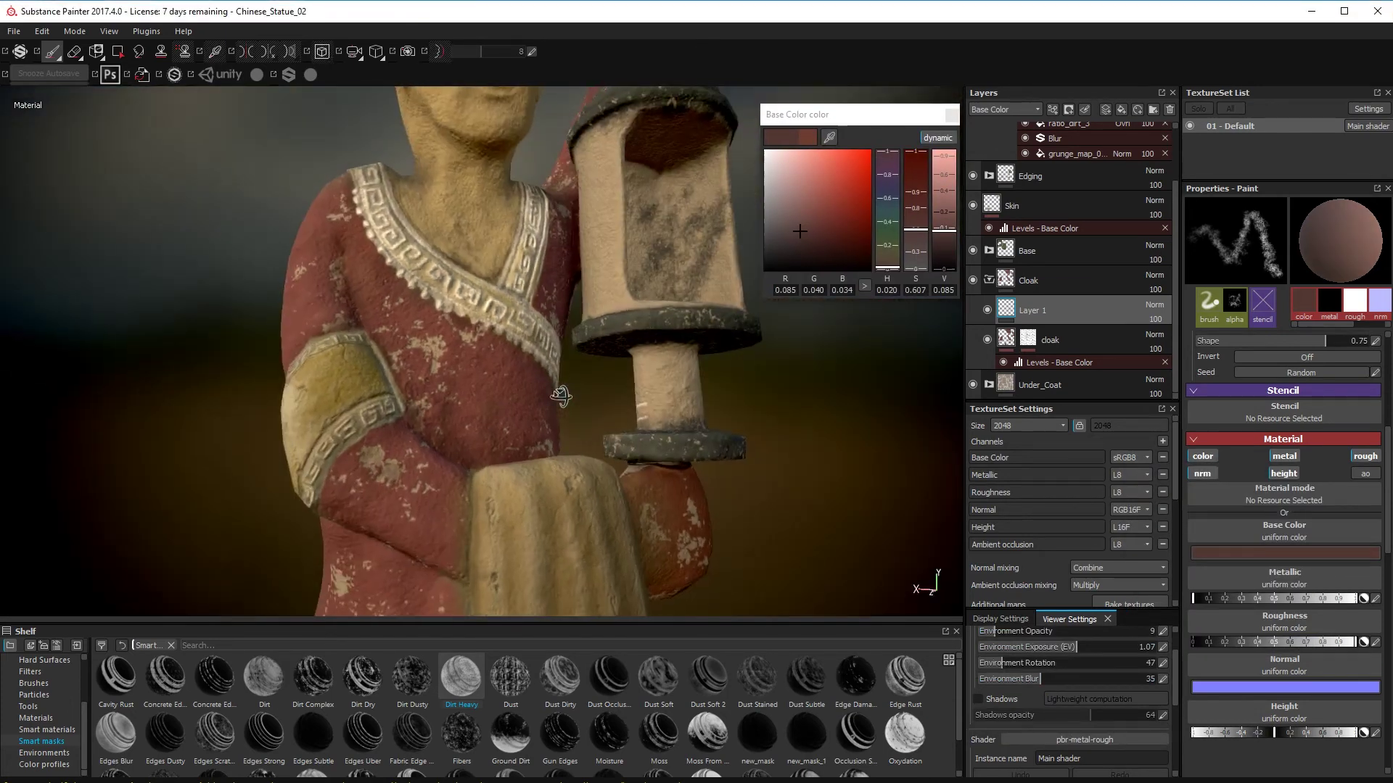
alt+drag(424, 567, 322, 512)
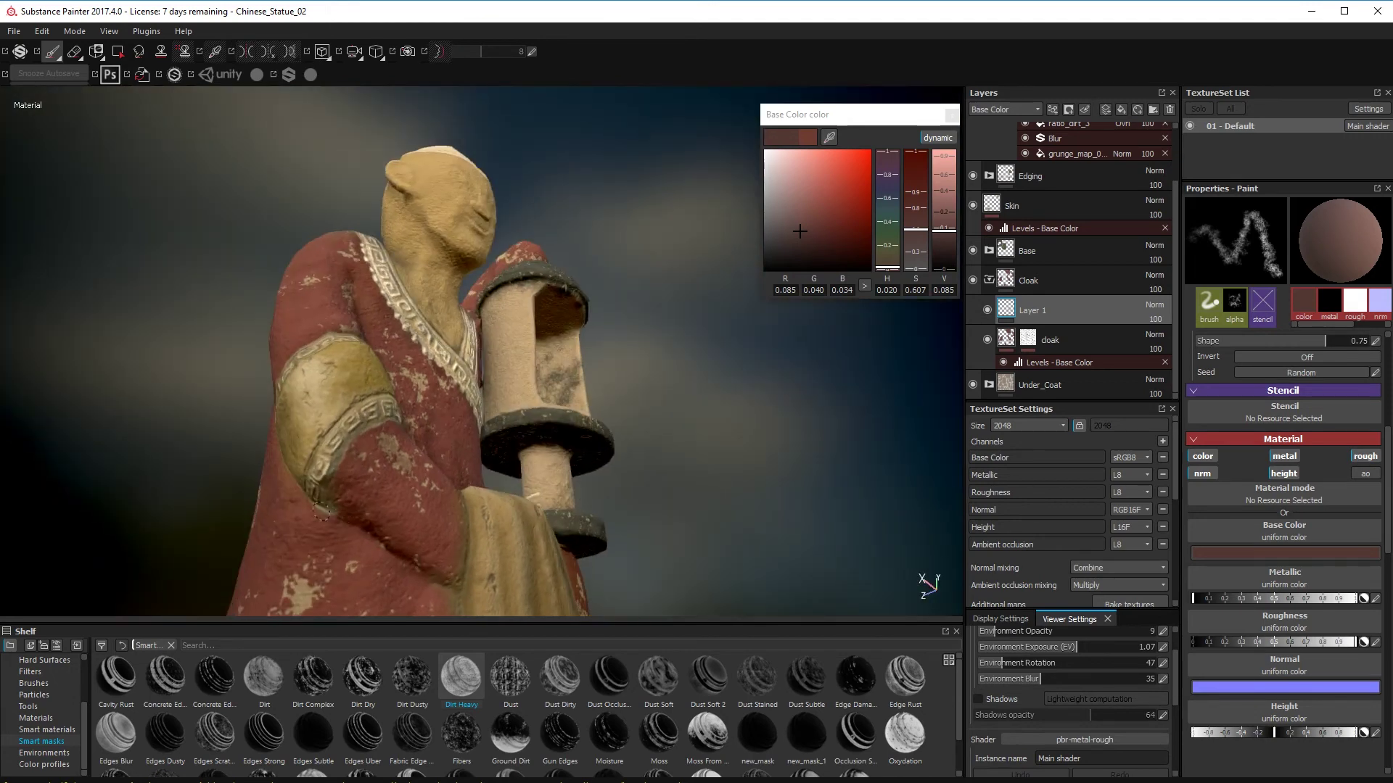
alt+drag(424, 577, 415, 256)
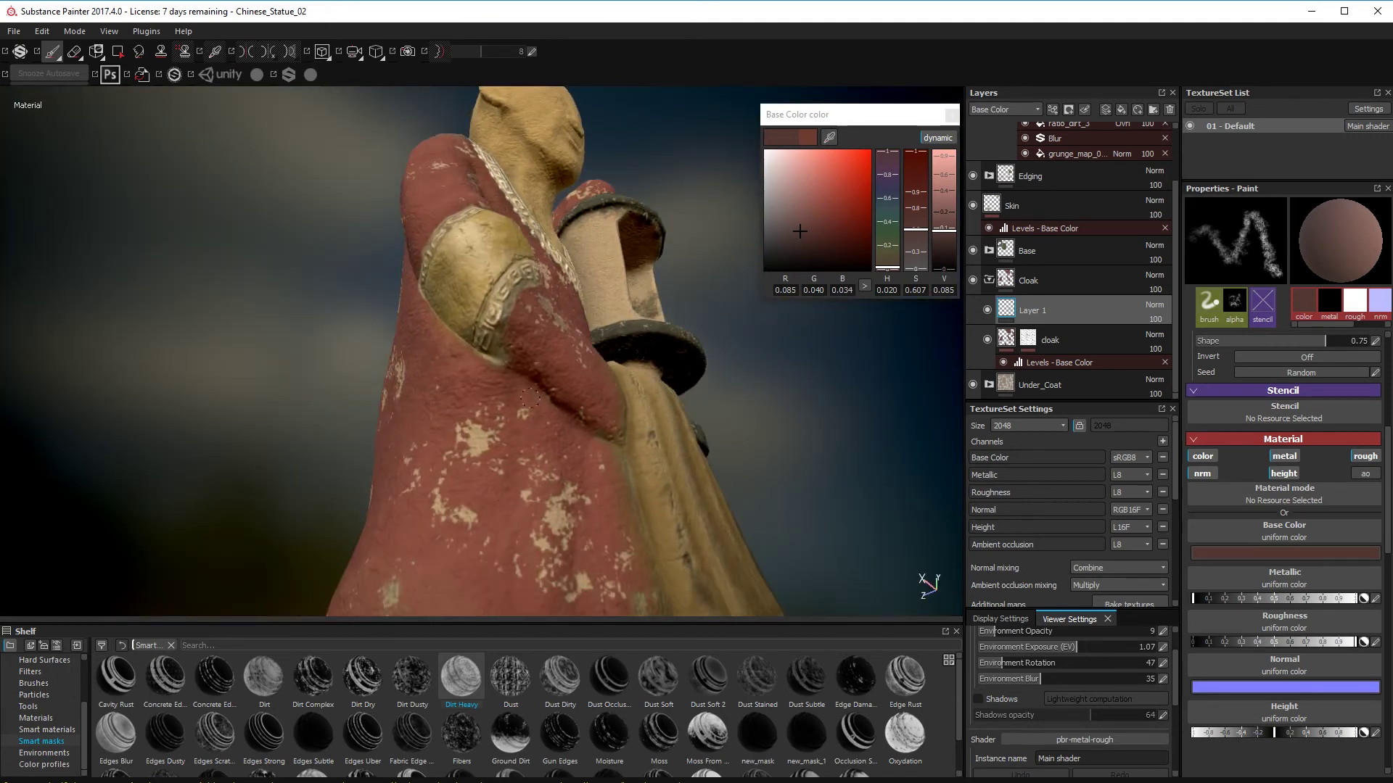
alt+drag(562, 425, 482, 528)
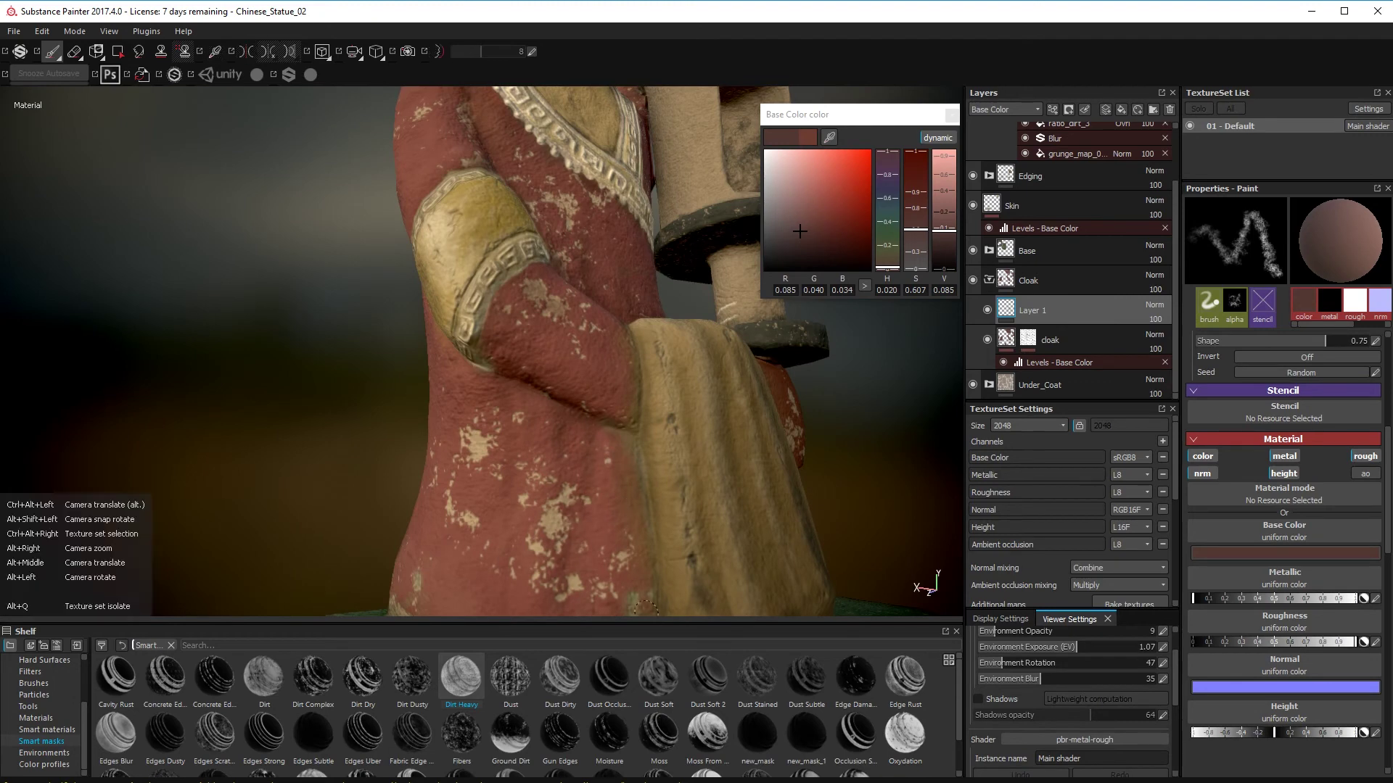
alt+right_drag(483, 508, 464, 411)
alt+middle_drag(464, 411, 496, 371)
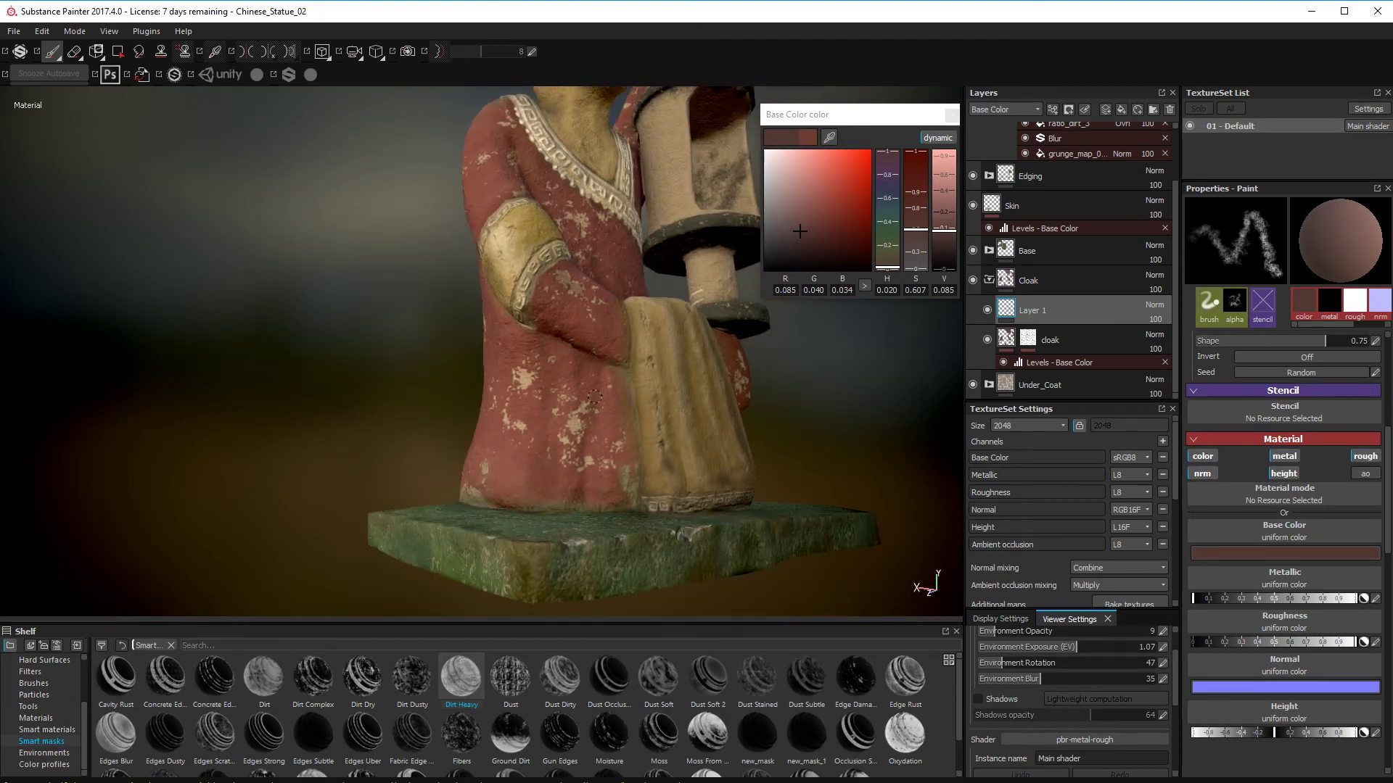
alt+drag(631, 498, 628, 468)
alt+drag(766, 611, 699, 528)
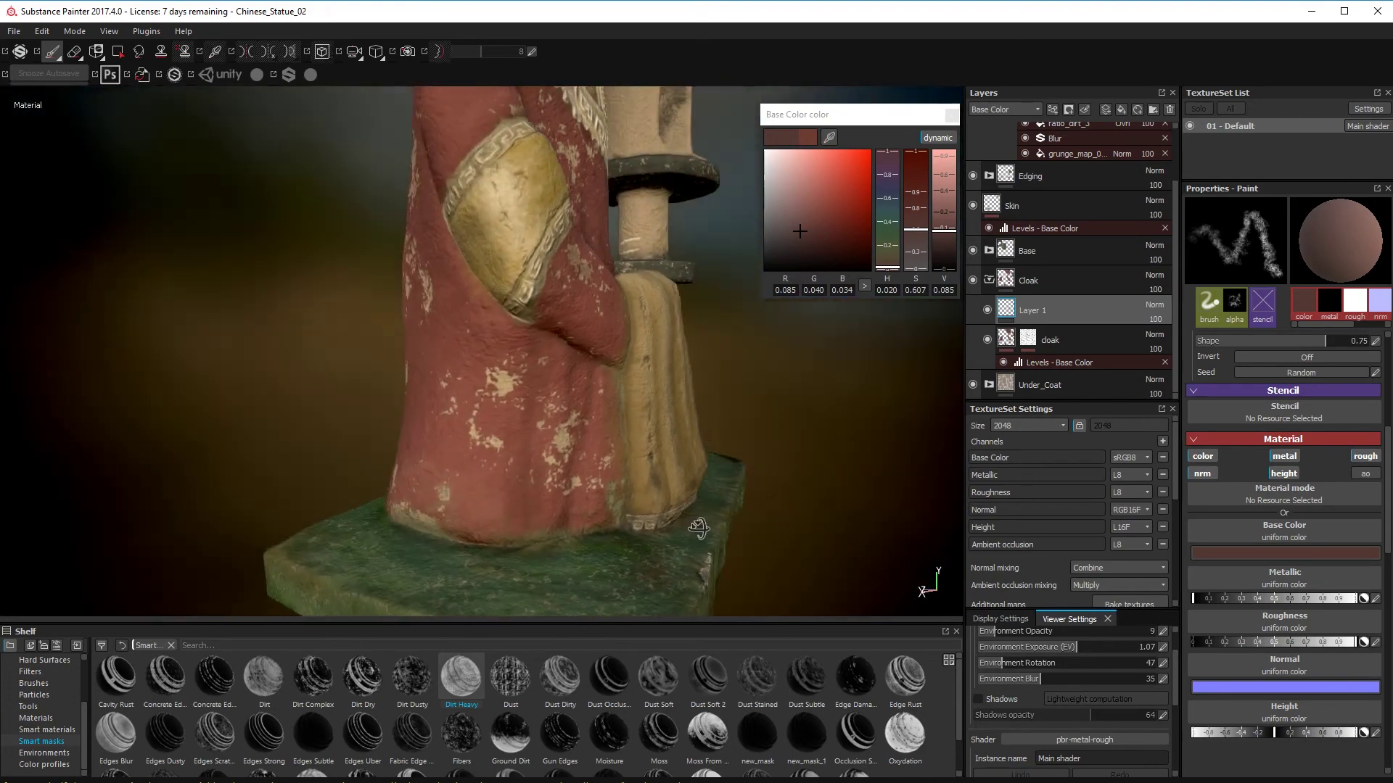
- Select the cloak paint layer in the Cloak group and raise the environment exposure to 2.3
alt+right_drag(699, 529, 1014, 541)
click(1059, 363)
alt+drag(733, 406, 864, 403)
mouse_move(667, 443)
alt+mouse_down()
mouse_move(697, 358)
mouse_move(632, 426)
mouse_move(702, 428)
alt+mouse_up()
click(1007, 339)
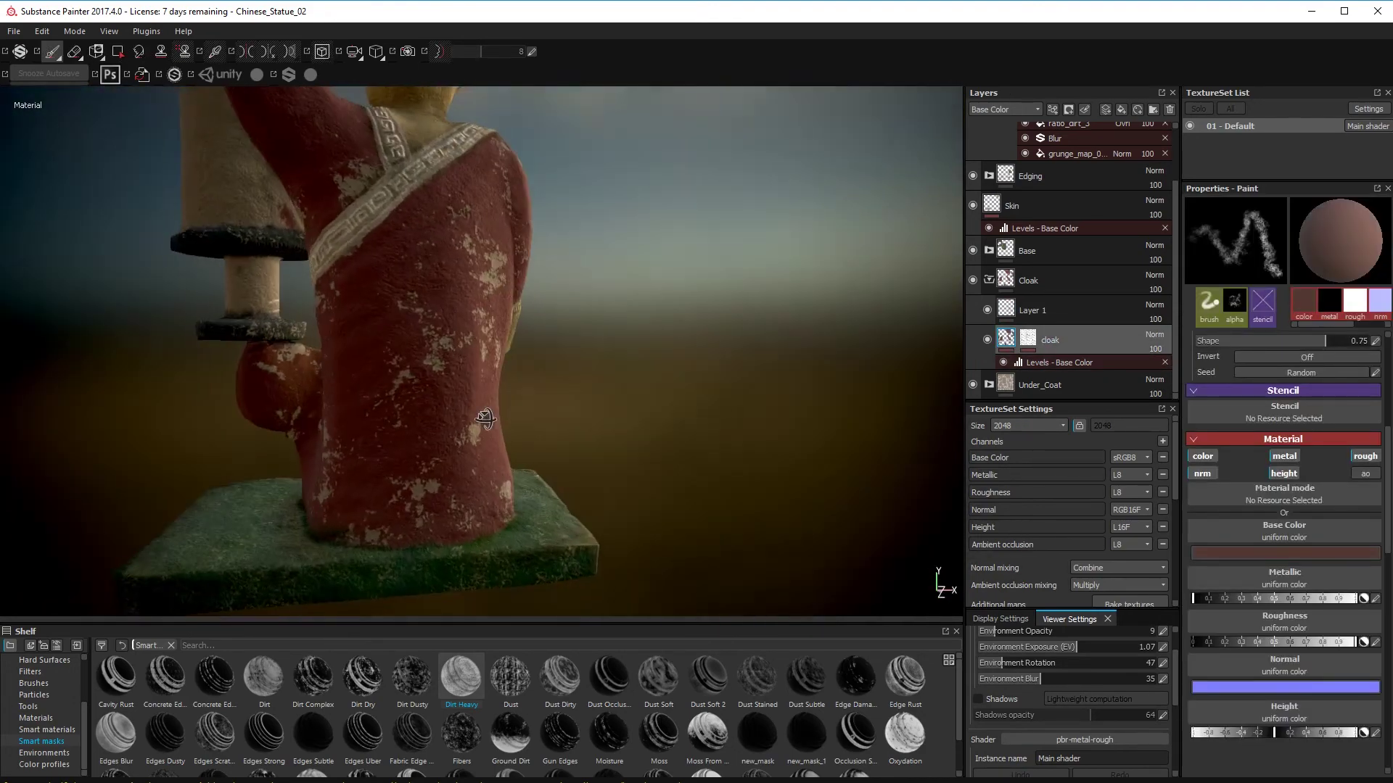
drag(1078, 648, 1088, 648)
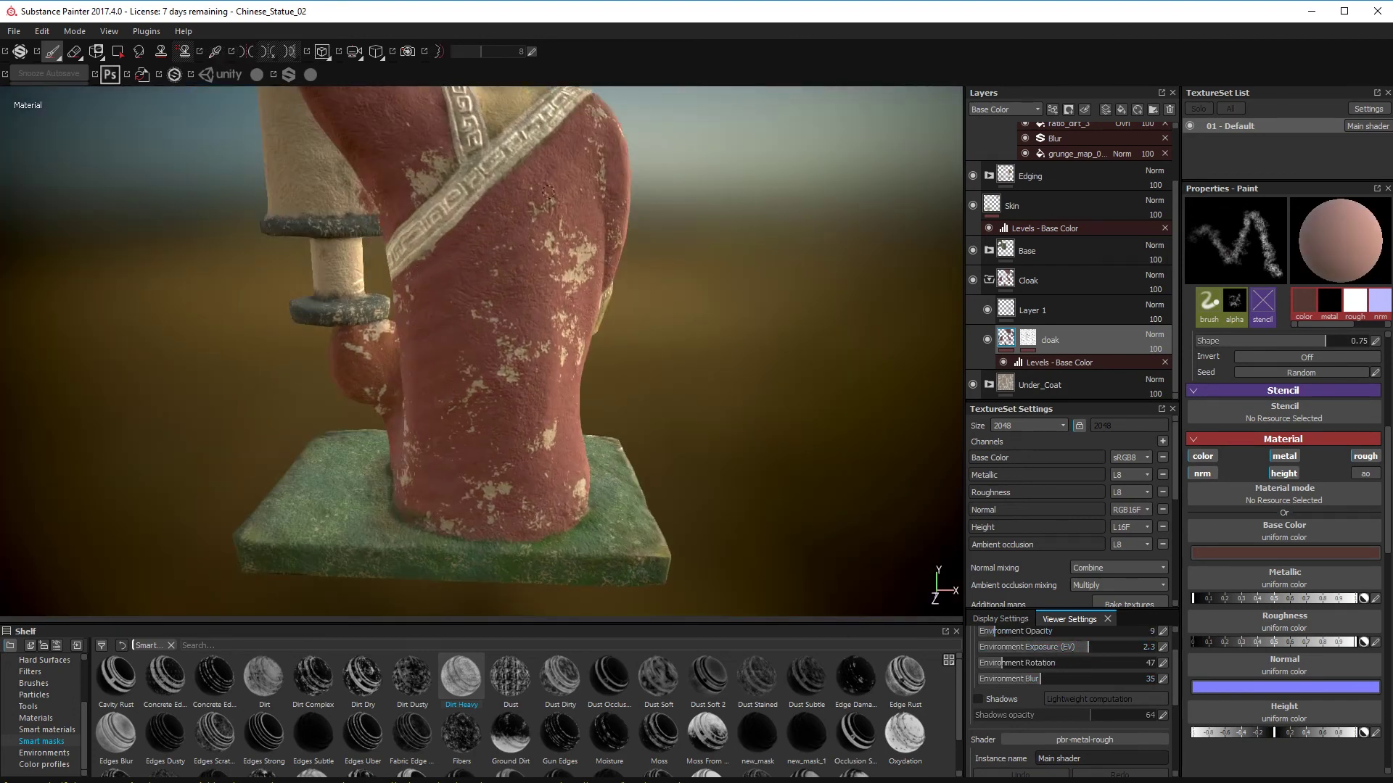
- Examine the cloak's chipped red paint around the back, sleeve, lantern side and plinth under the brighter lighting
alt+drag(546, 377, 333, 340)
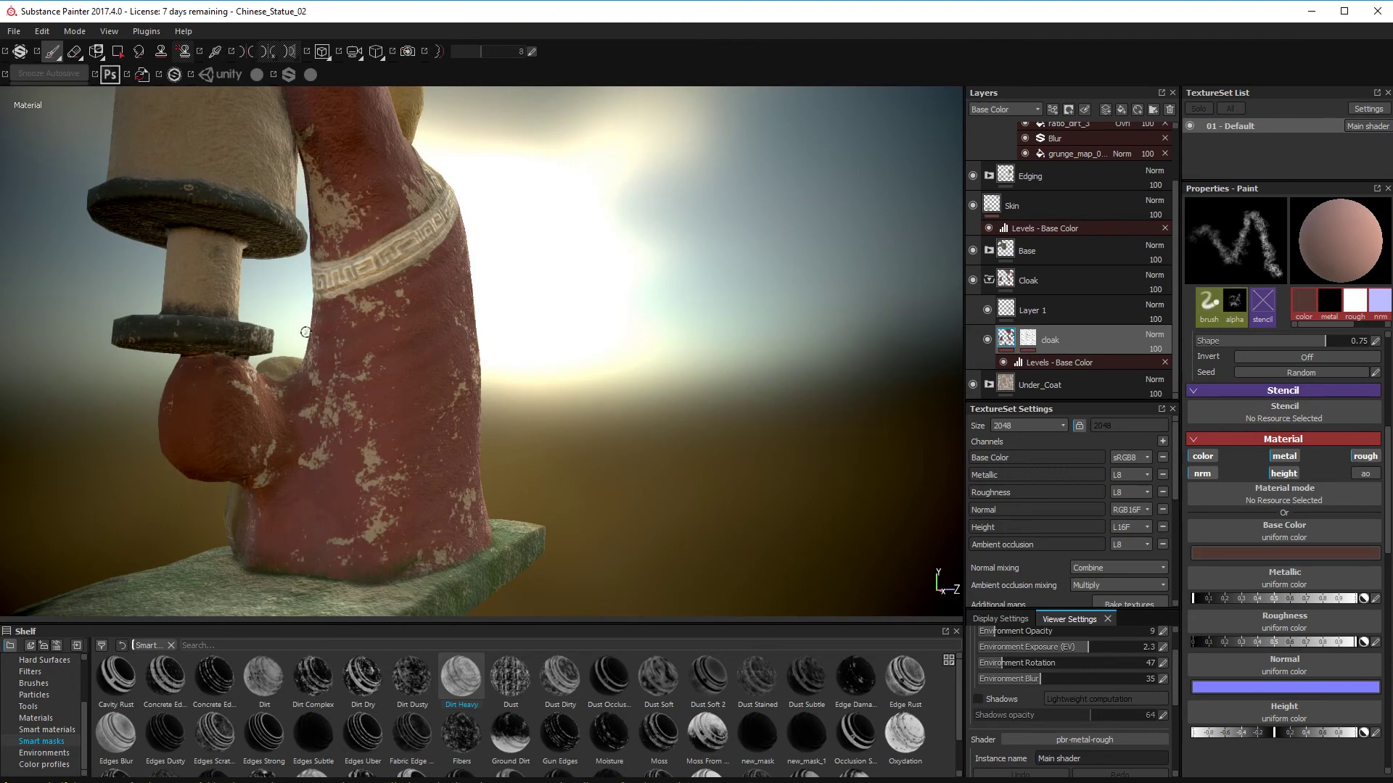
alt+drag(475, 343, 419, 526)
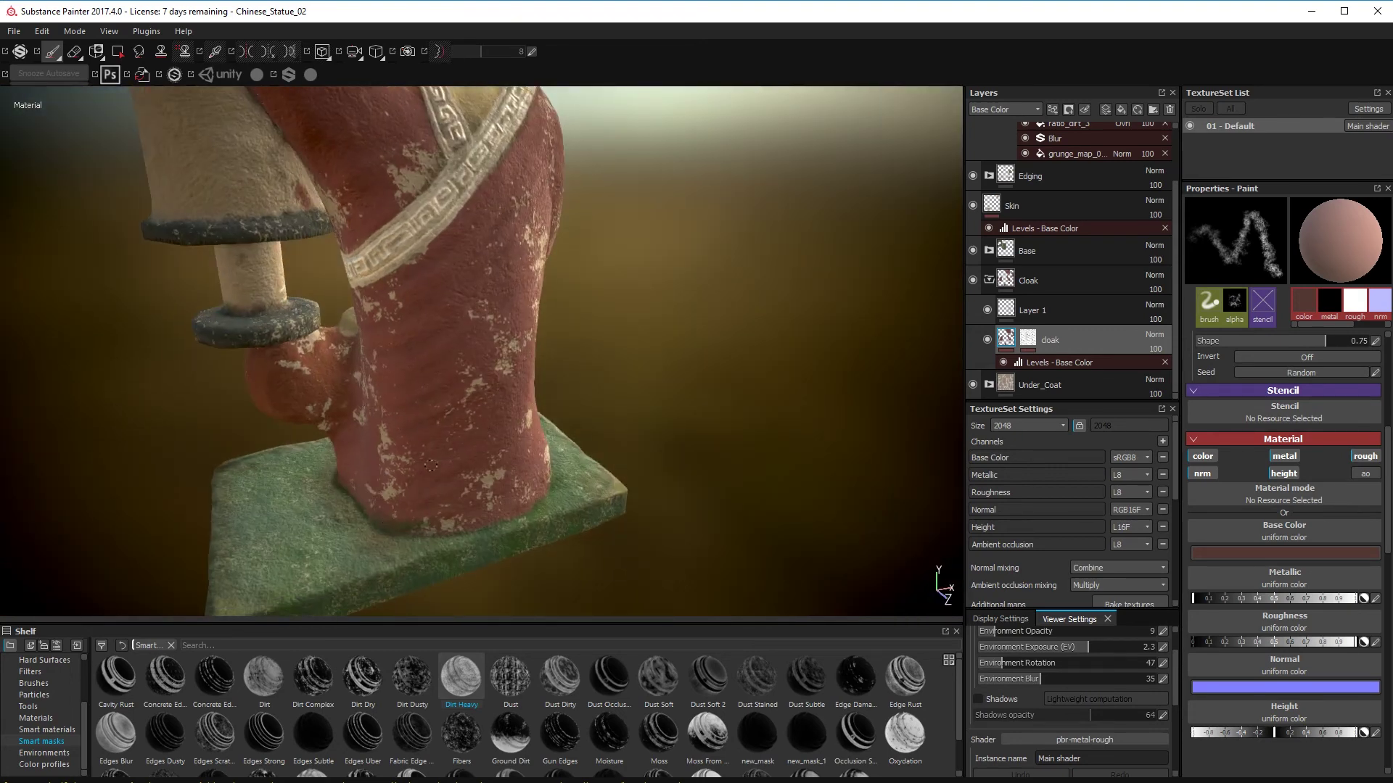
alt+drag(430, 465, 469, 478)
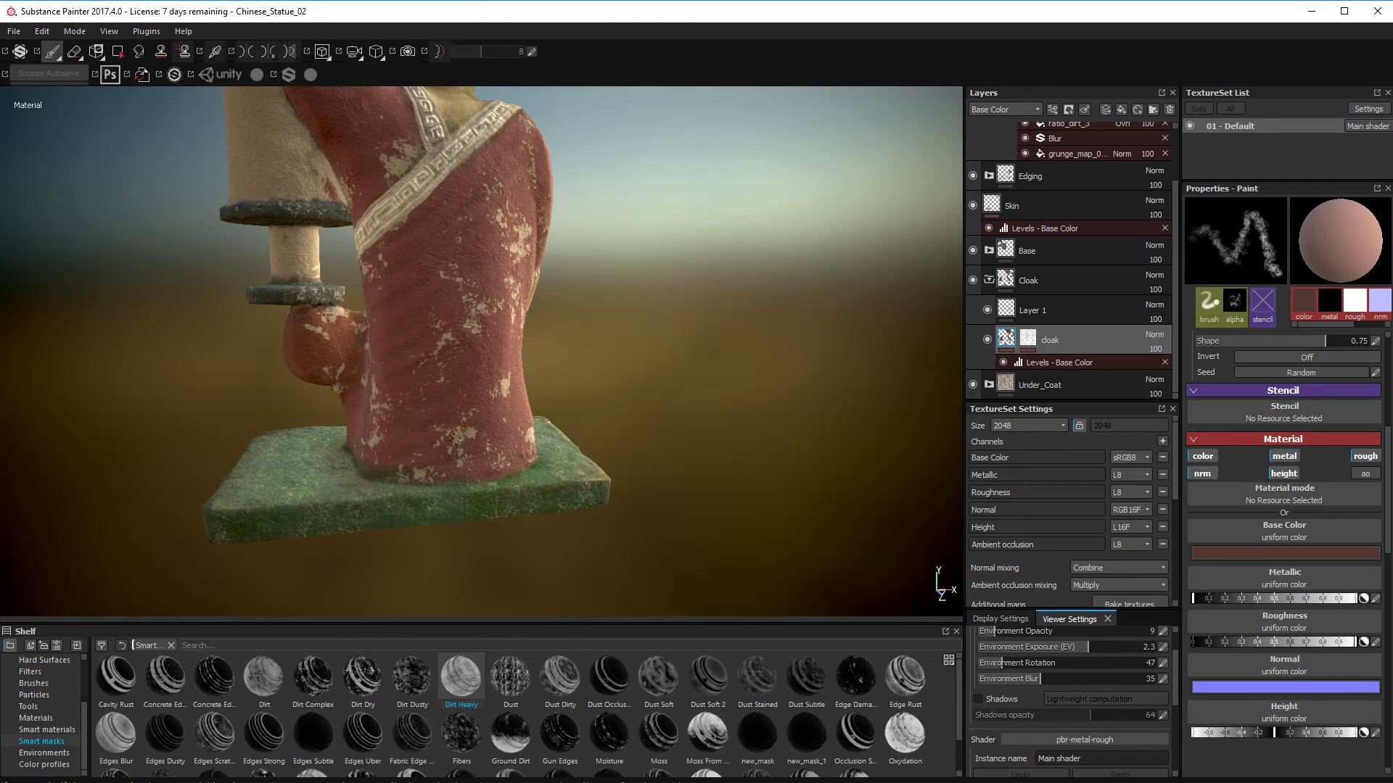
alt+drag(465, 444, 581, 428)
alt+right_drag(580, 428, 631, 411)
alt+drag(630, 411, 418, 411)
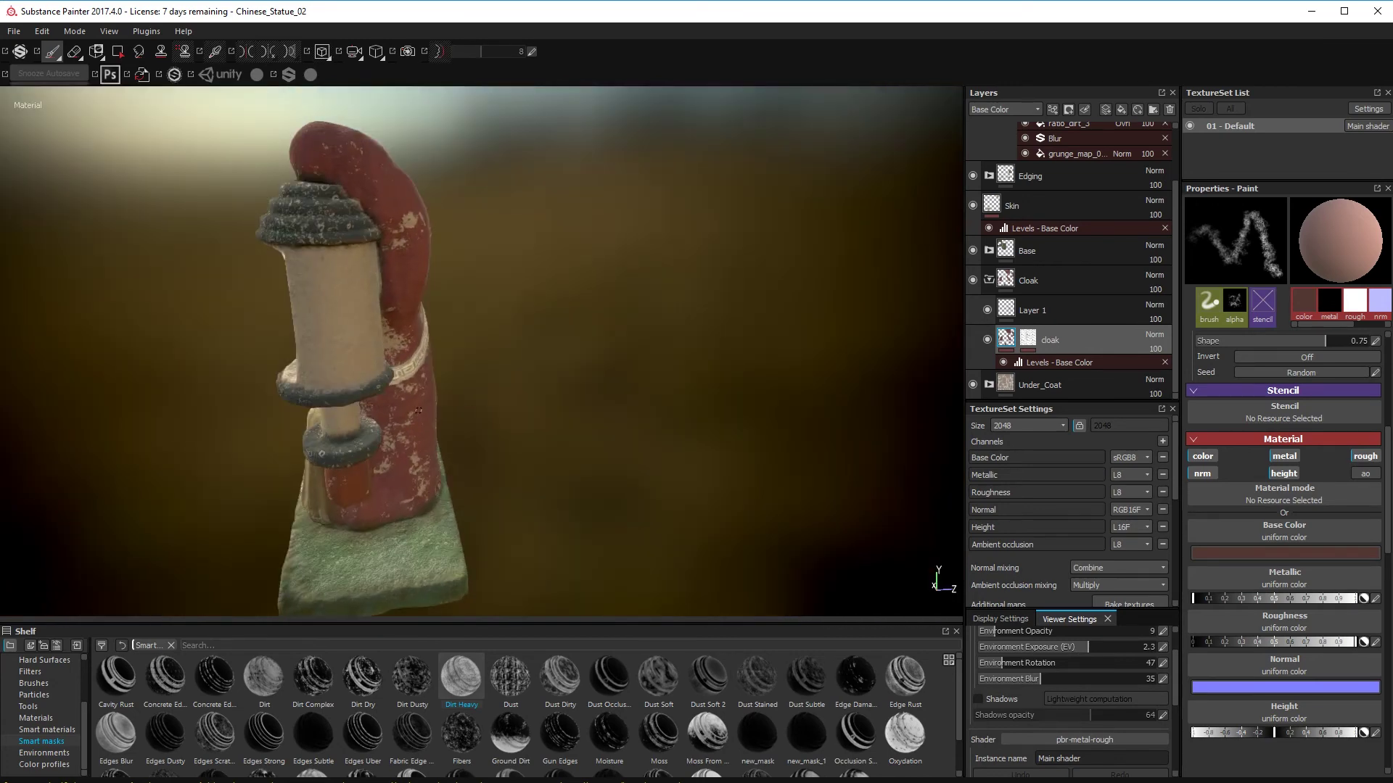
alt+drag(415, 469, 585, 445)
alt+drag(410, 451, 109, 428)
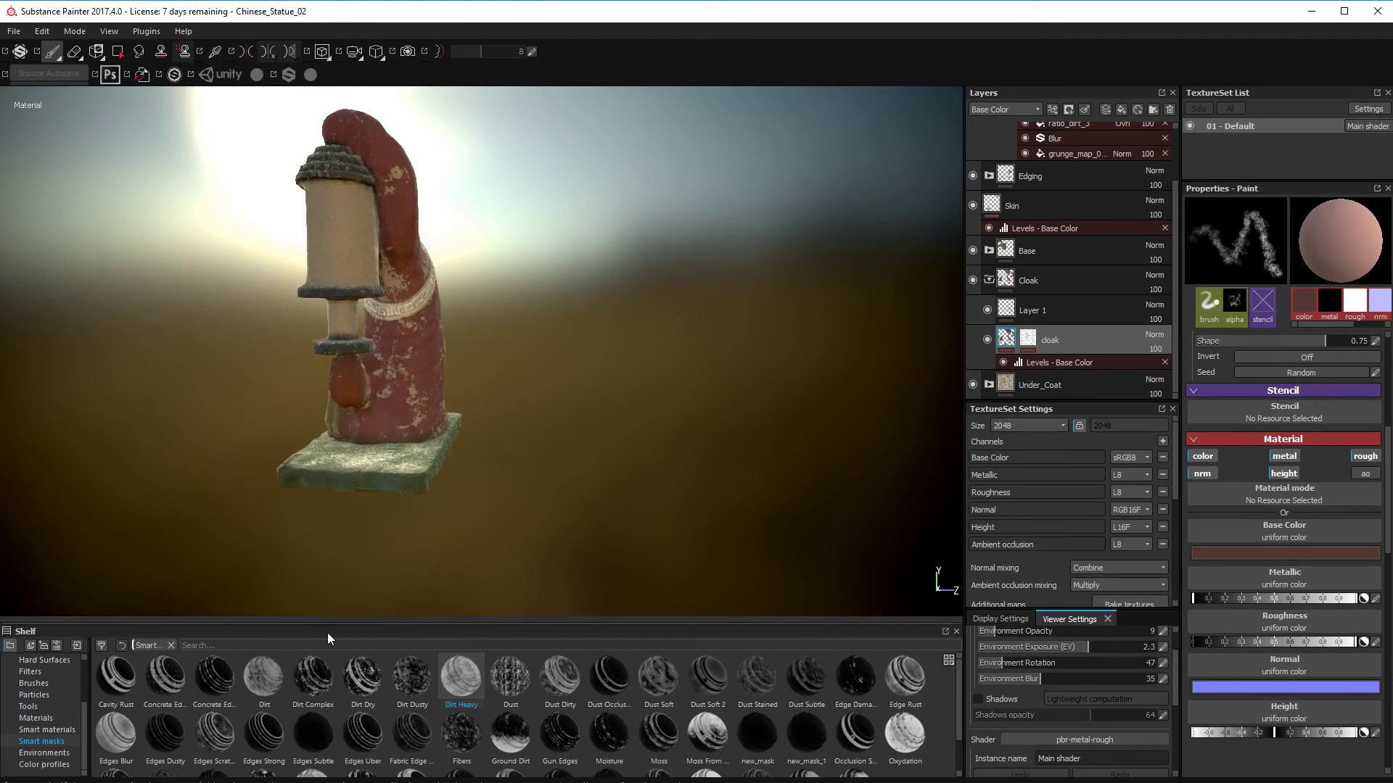
alt+drag(414, 471, 411, 441)
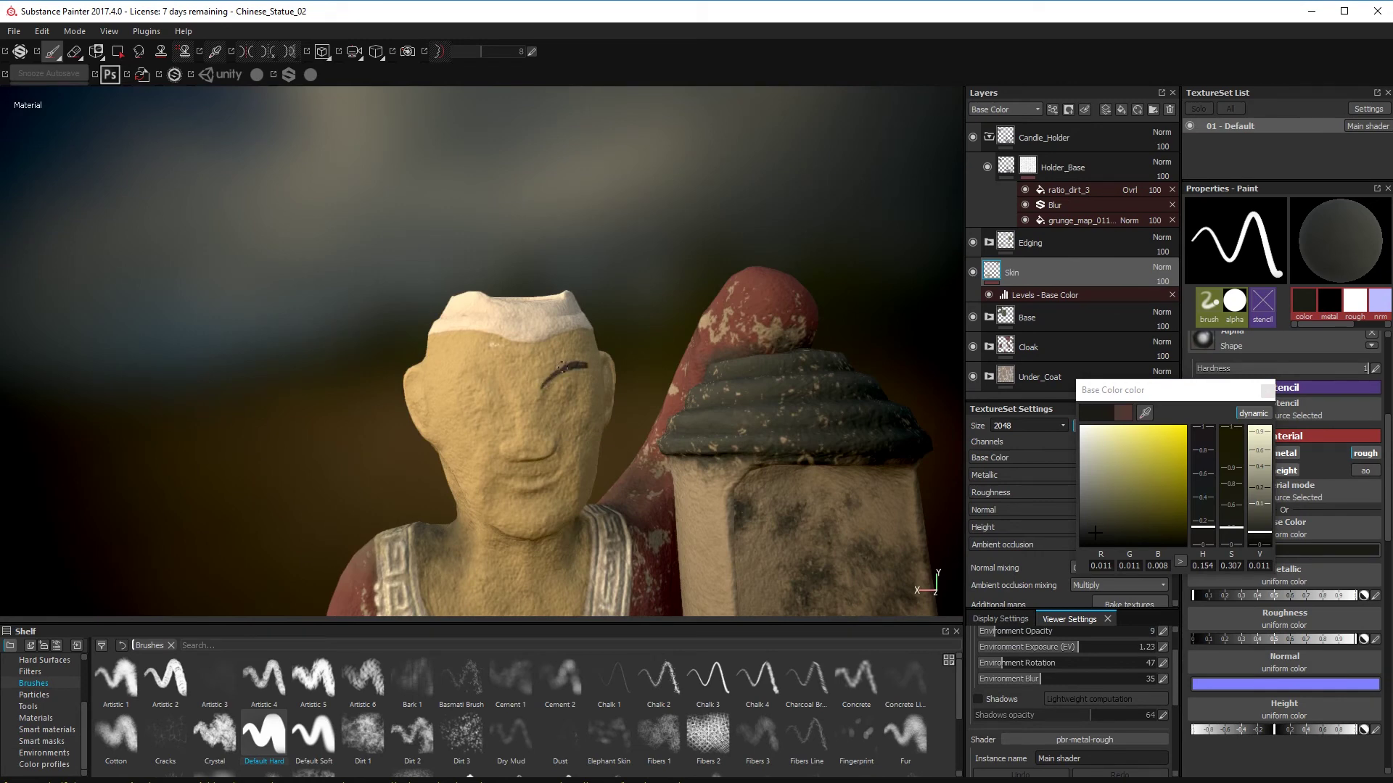
- Paint dark eyebrows and near-black pupils (R 0.006, G 0.006, B 0.004) on the statue's face with the Default Hard brush
mouse_move(562, 368)
mouse_down()
mouse_move(494, 435)
mouse_move(473, 384)
mouse_move(421, 383)
mouse_up()
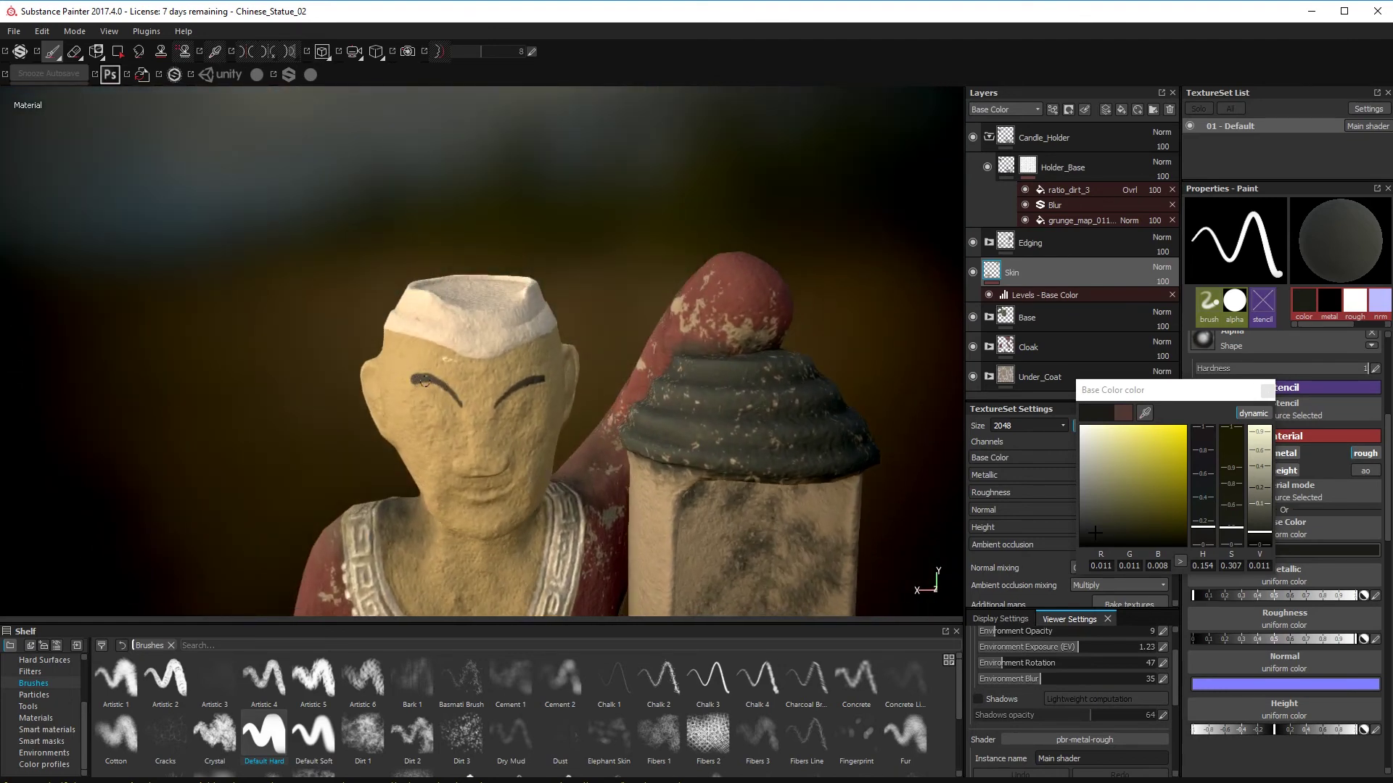
drag(1144, 413, 510, 372)
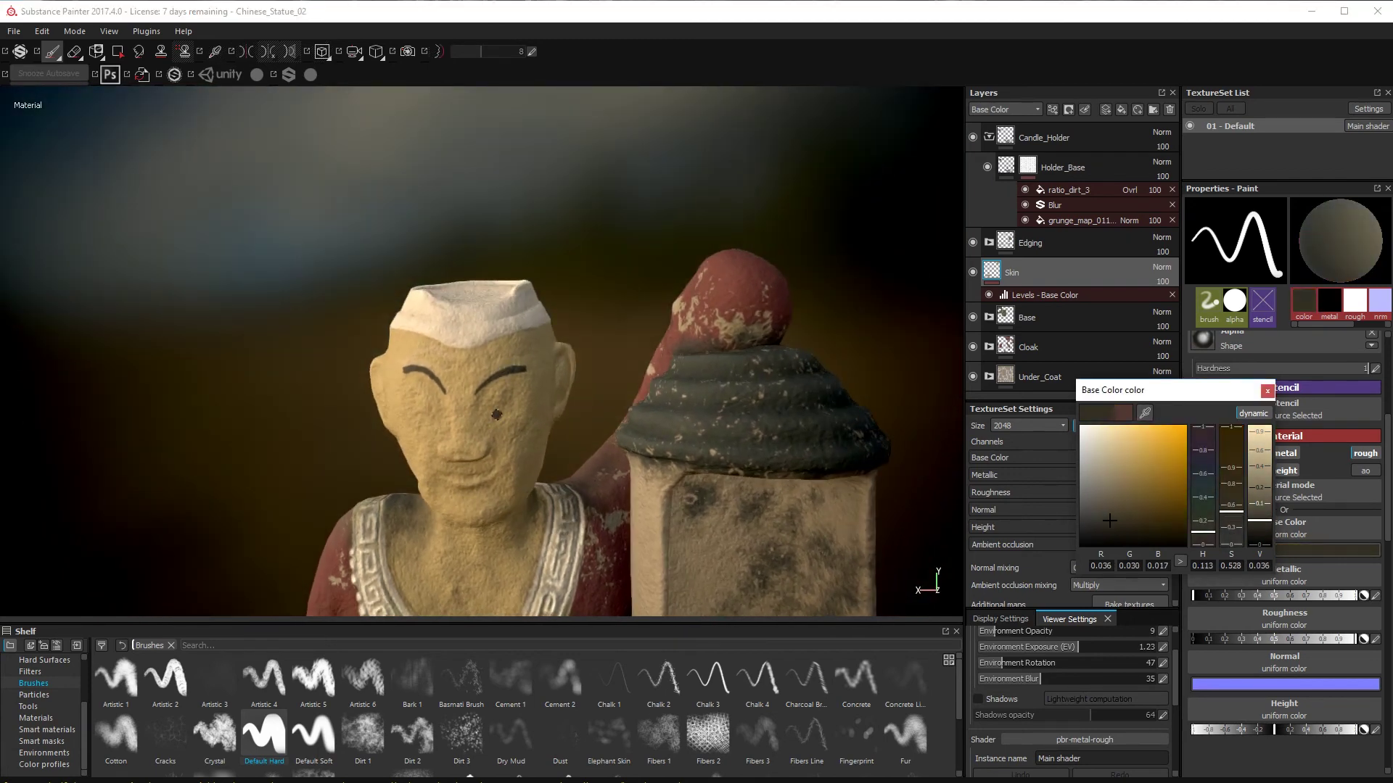
click(498, 398)
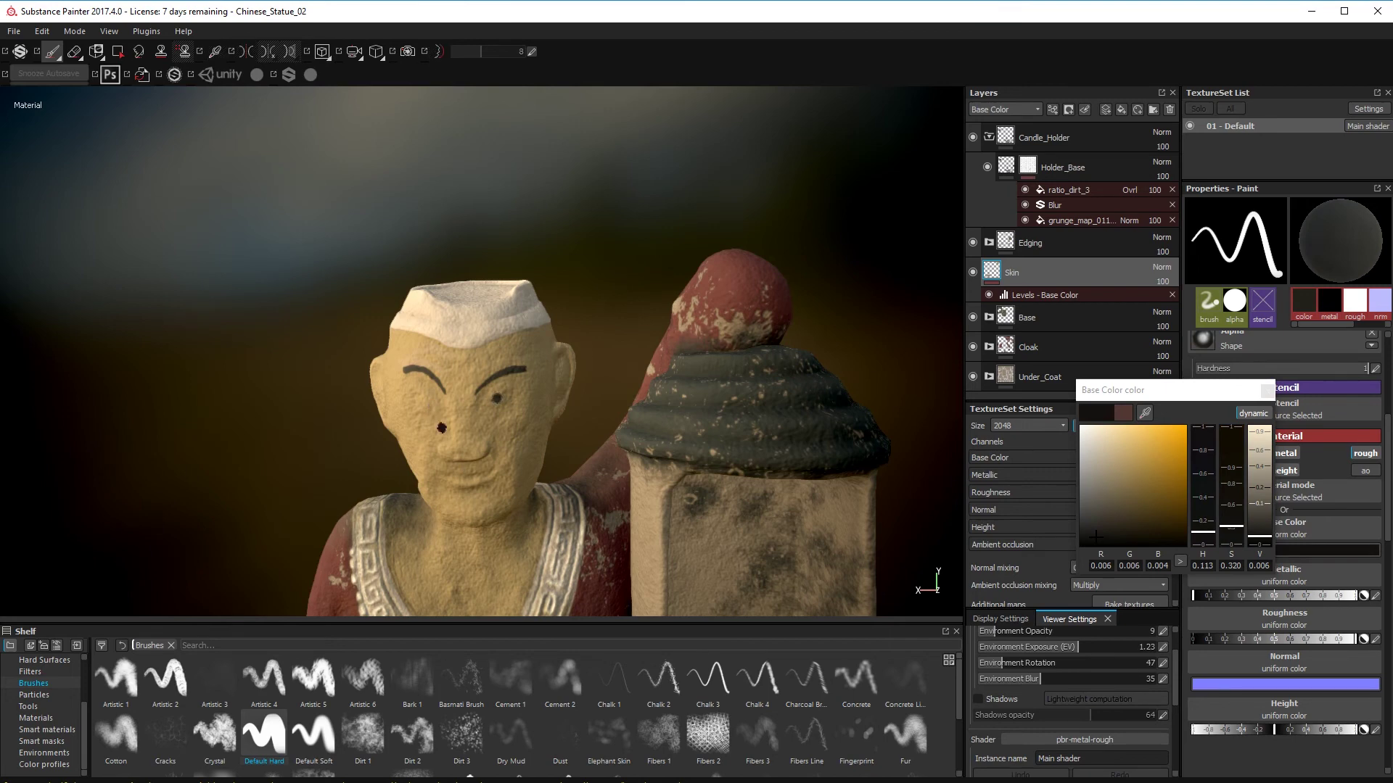
alt+drag(442, 429, 485, 395)
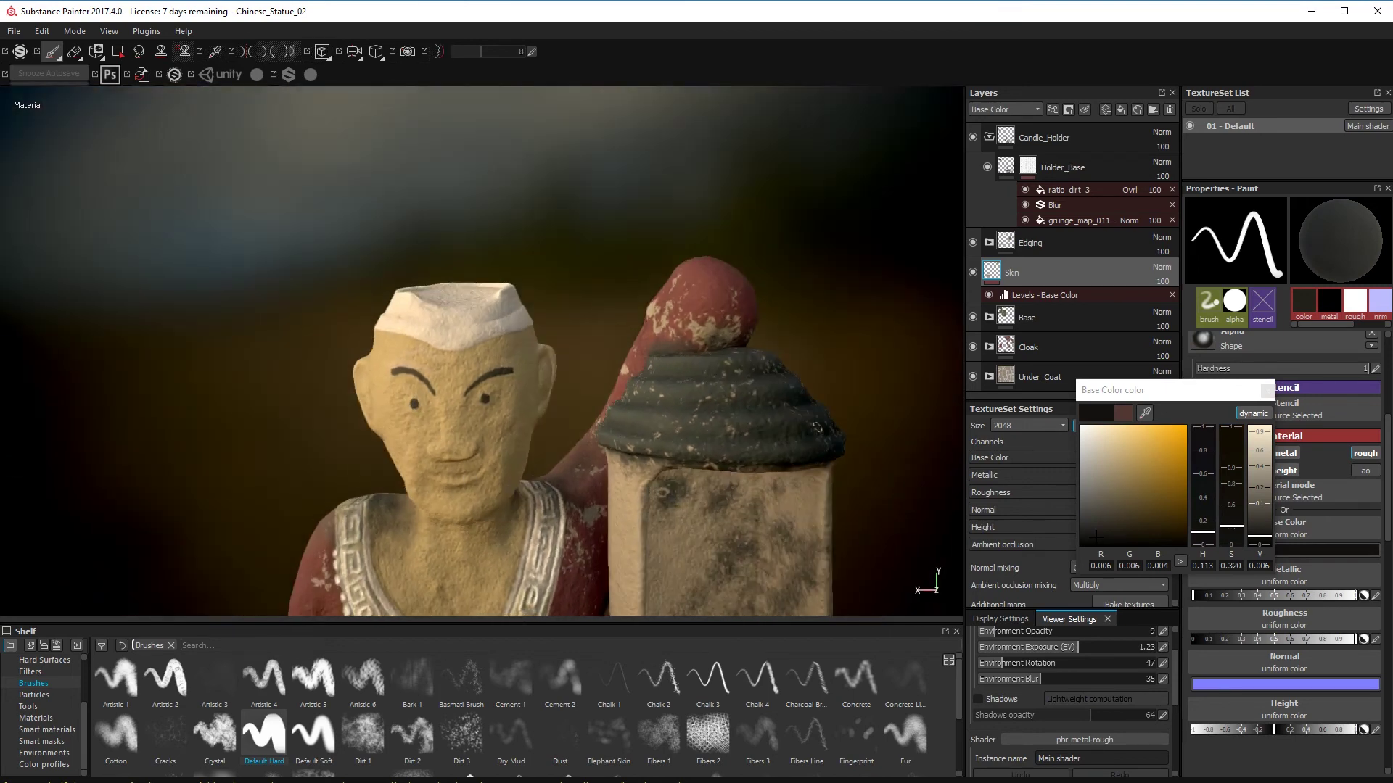
click(484, 395)
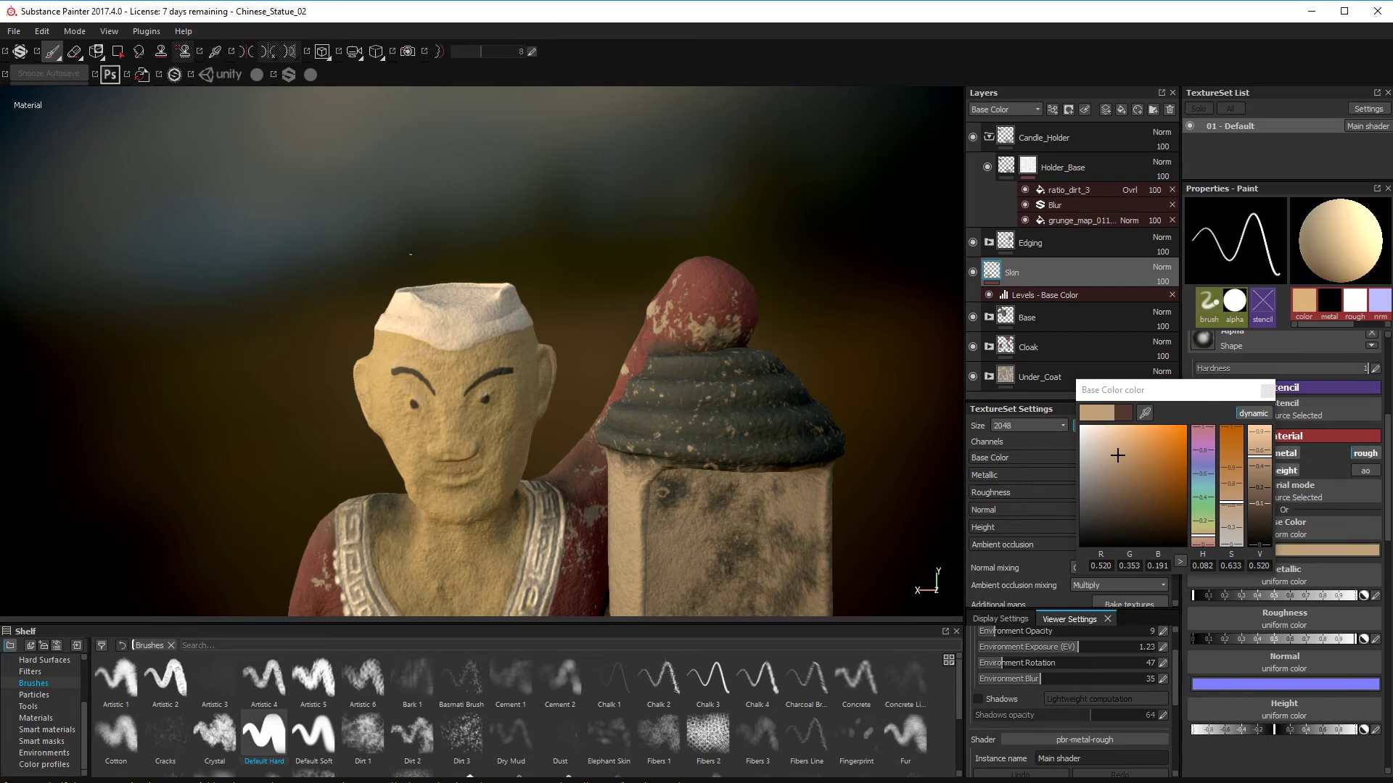
- Set the paint color to a medium brown (R 0.258, G 0.179, B 0.101) and choose the Dirt 1 brush
alt+drag(515, 559, 557, 534)
click(1115, 479)
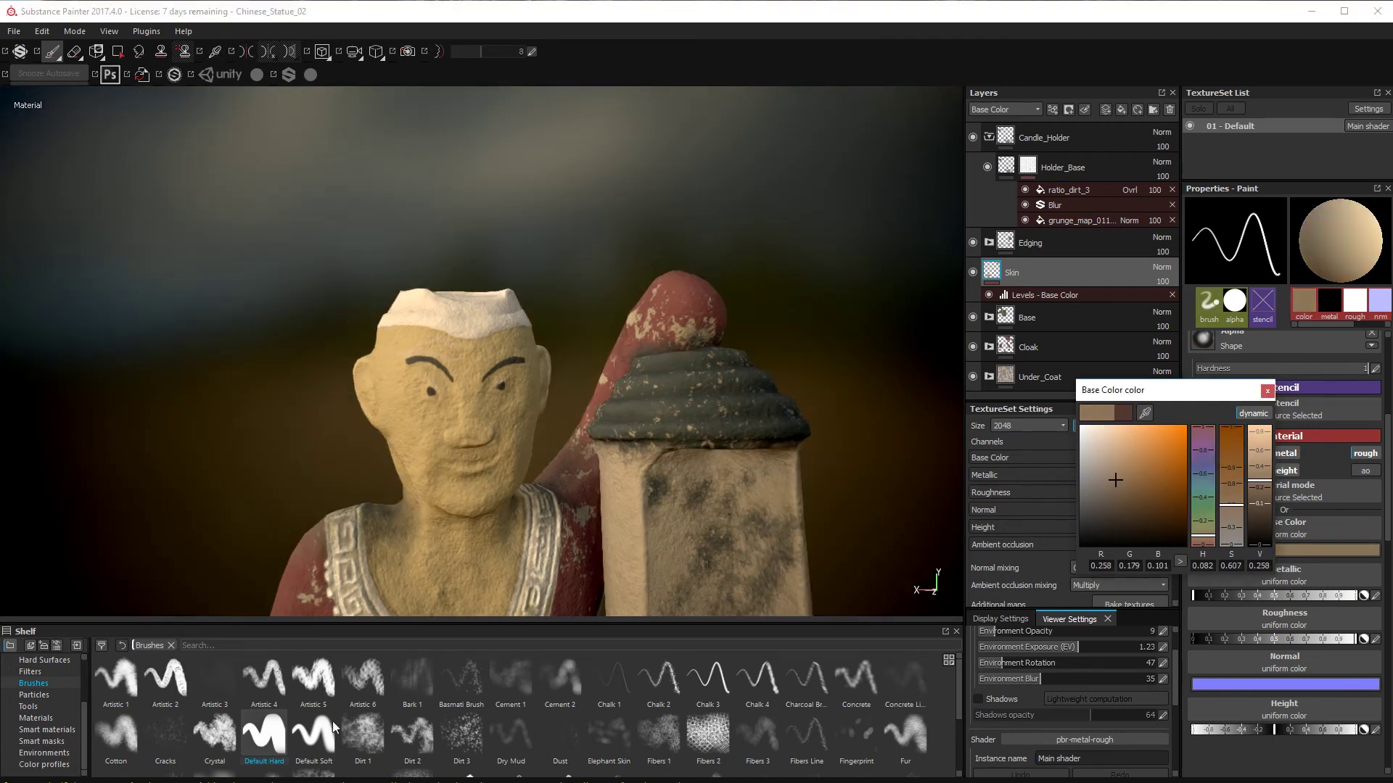
click(362, 735)
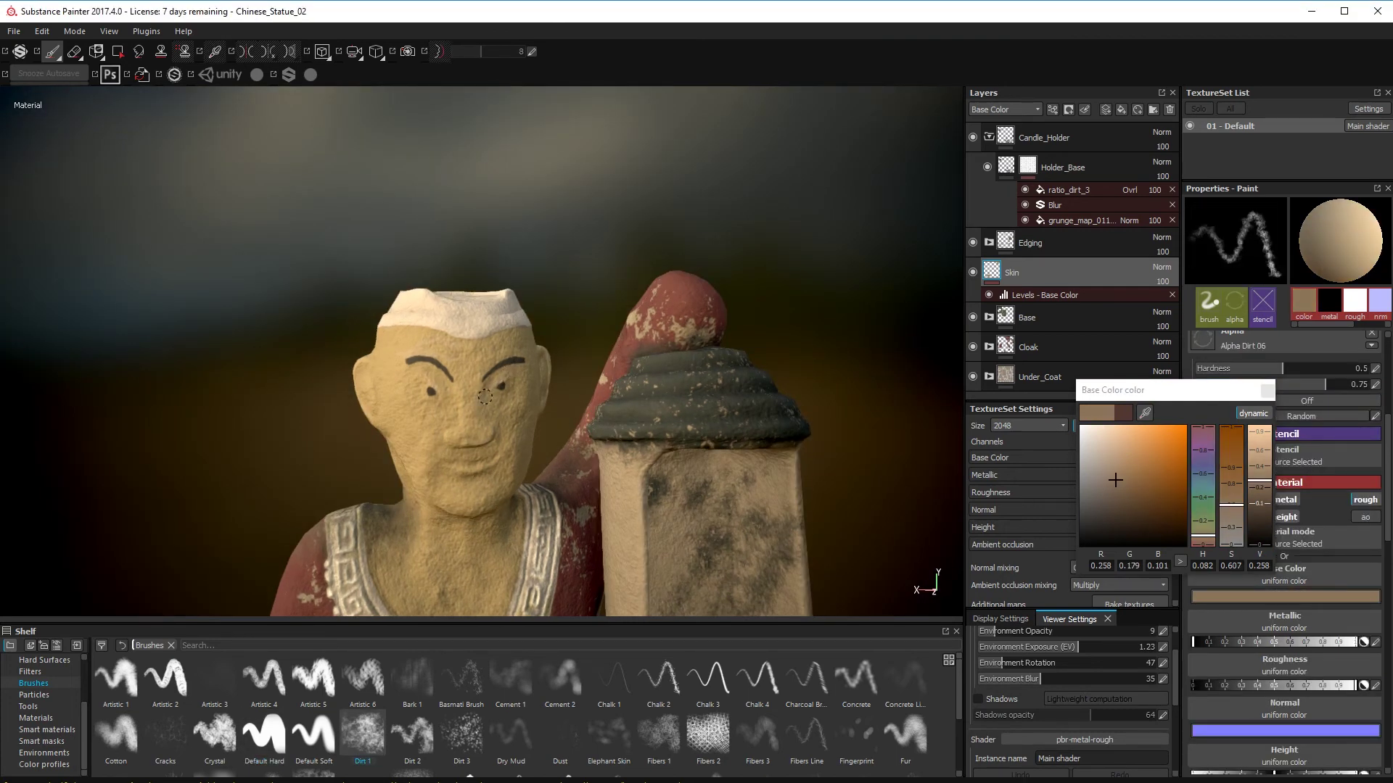
- Darken the brown to R 0.134, G 0.095, B 0.057 and paint shading around the jaw, cheeks, ears and neck
scroll(522, 366, up, 3)
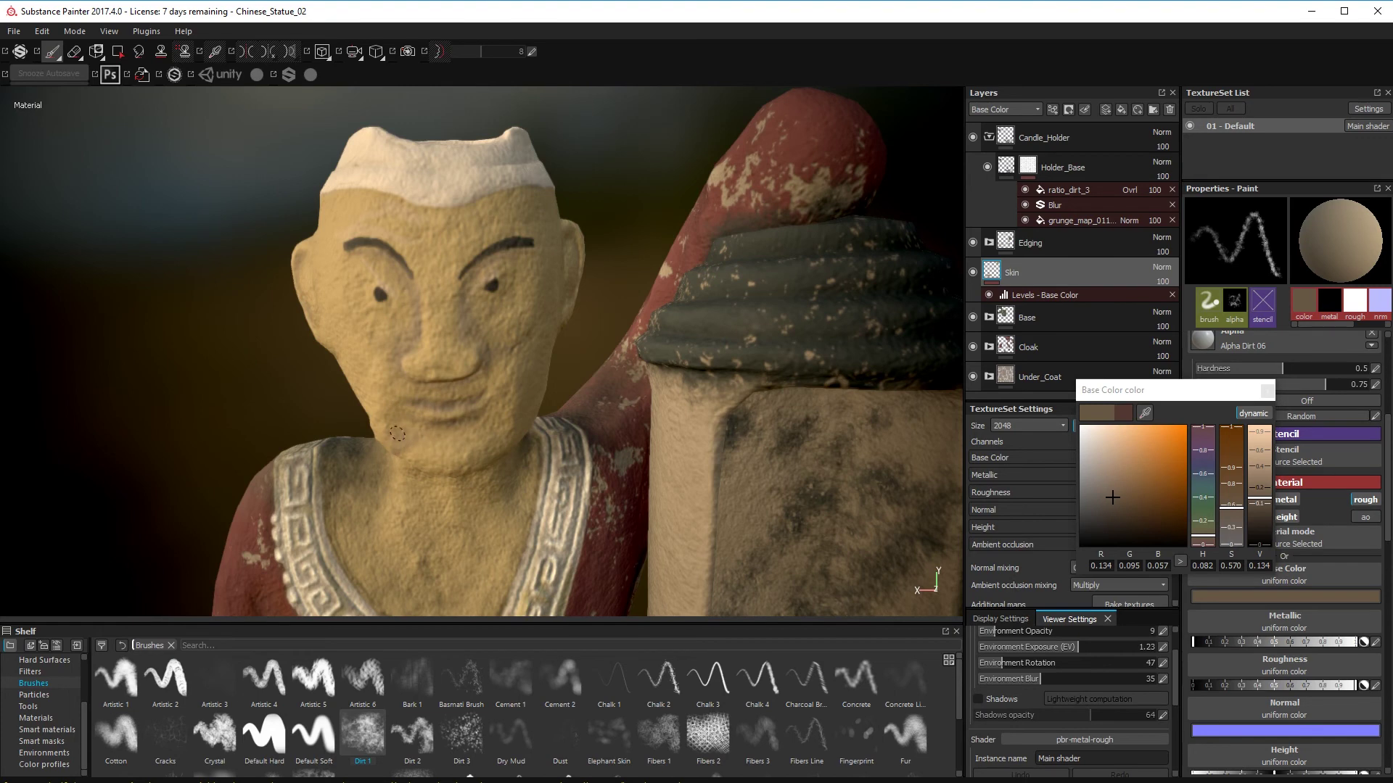
alt+drag(398, 434, 528, 470)
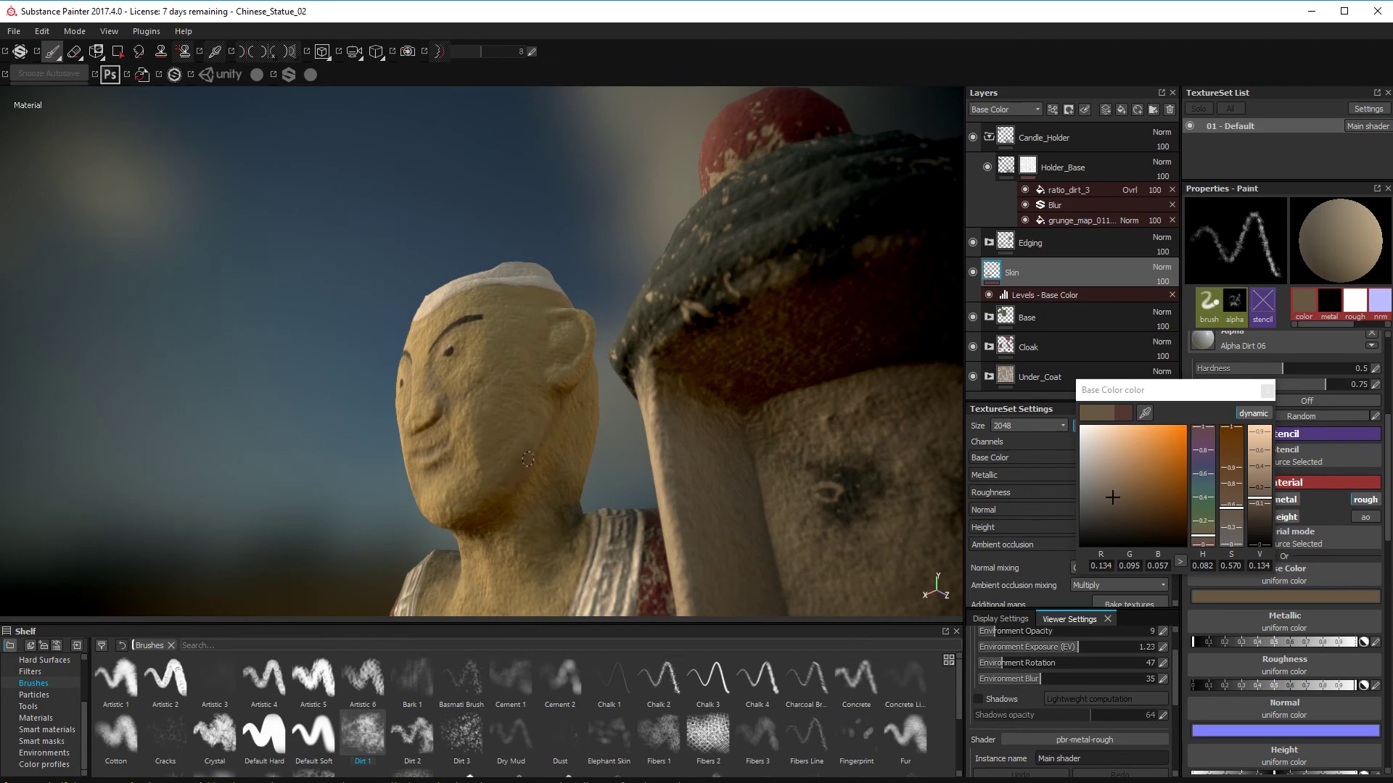
alt+drag(551, 436, 592, 333)
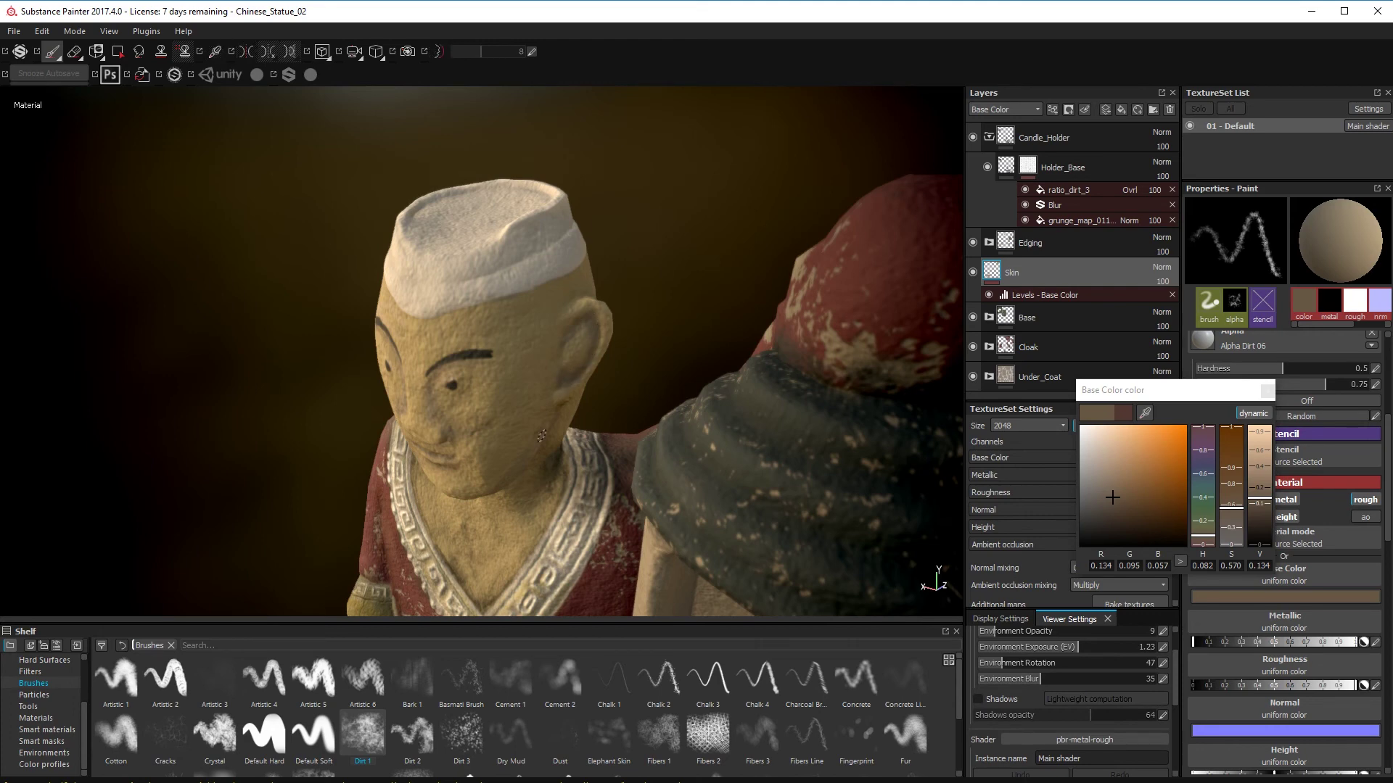
alt+drag(612, 368, 419, 397)
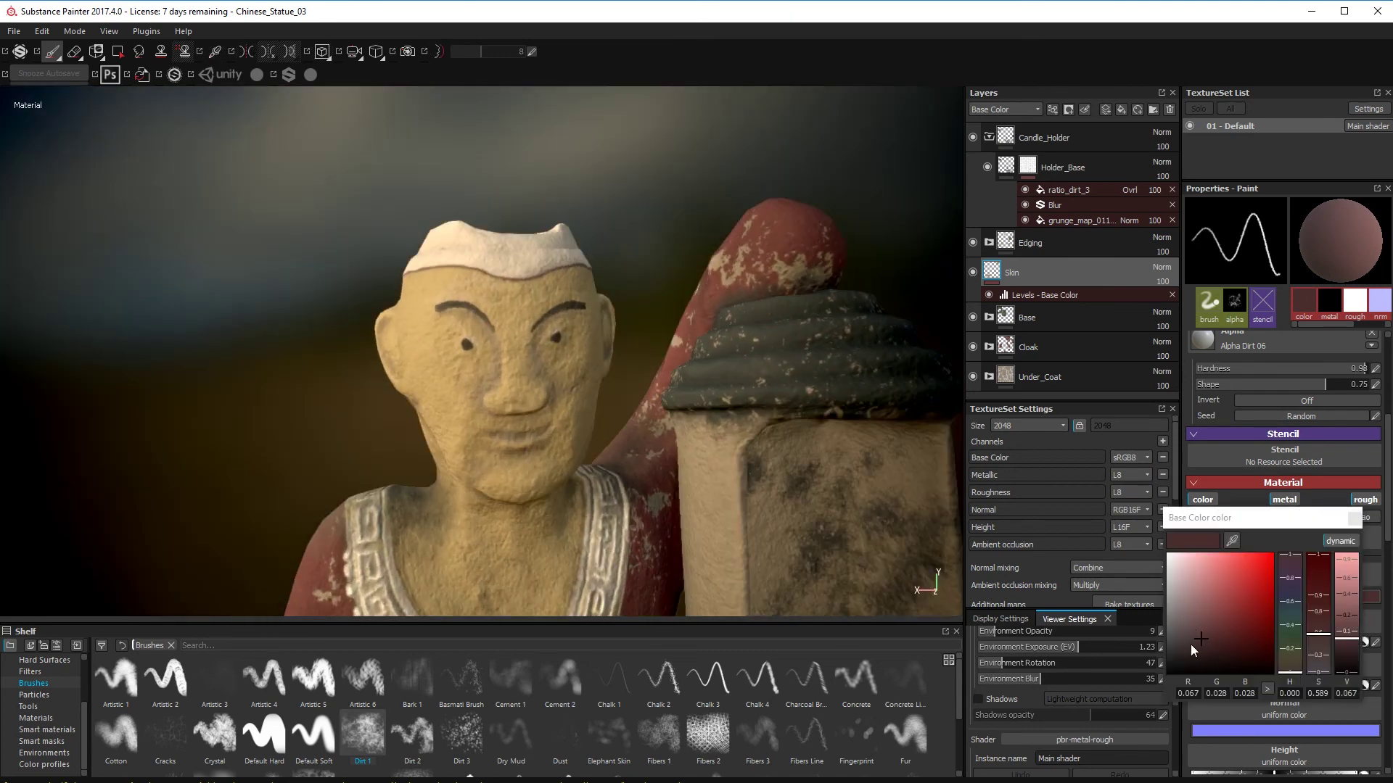
- Set the paint color to a dark reddish brown, enlarge the brush and undo the last three changes
click(1194, 642)
drag(1192, 637, 1200, 642)
click(1354, 518)
ctrl+right_drag(491, 430, 508, 450)
key(ctrl+z)
key(ctrl+z)
key(ctrl+z)
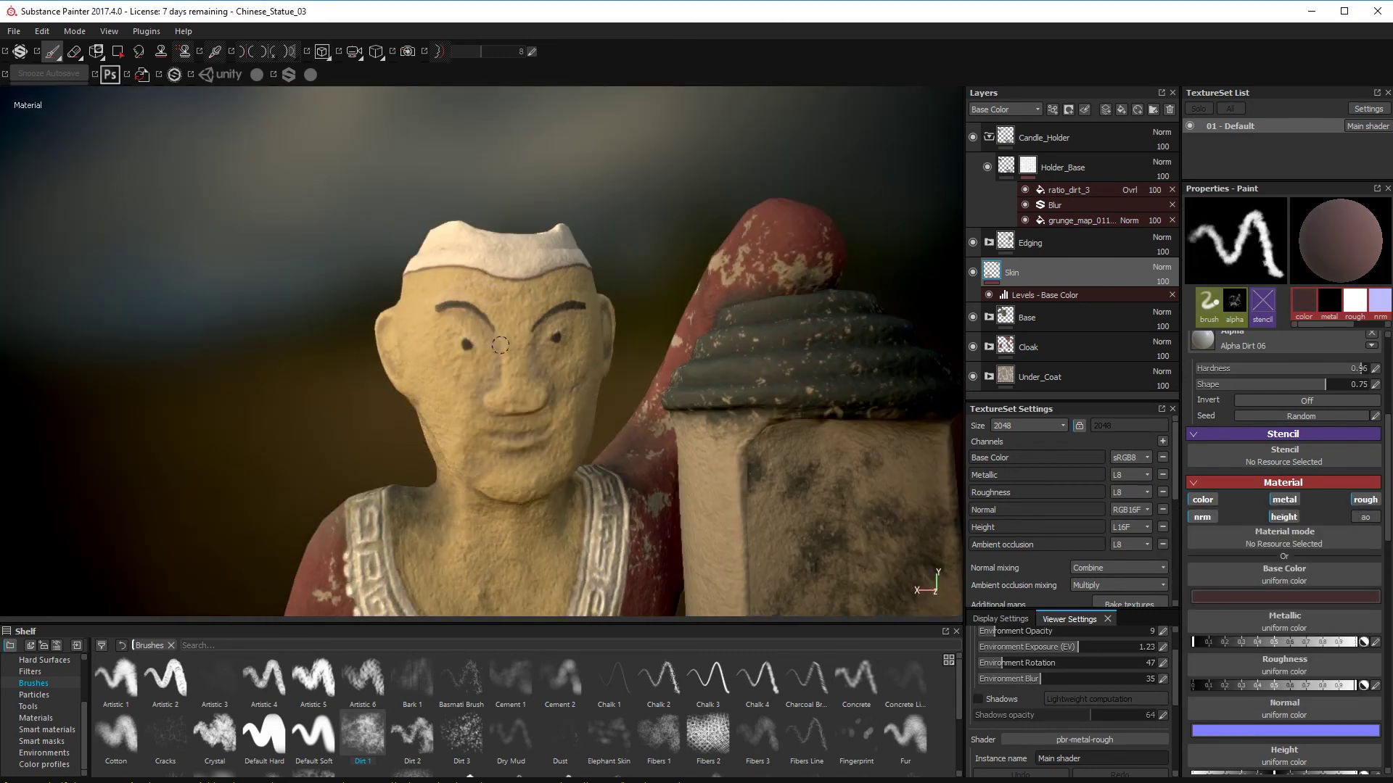
- Paint reddish-brown shading in the inner eye sockets and beside the nose, and shrink the brush for the mouth
mouse_move(504, 359)
mouse_down()
mouse_move(448, 314)
mouse_move(475, 328)
mouse_up()
alt+drag(564, 334, 516, 391)
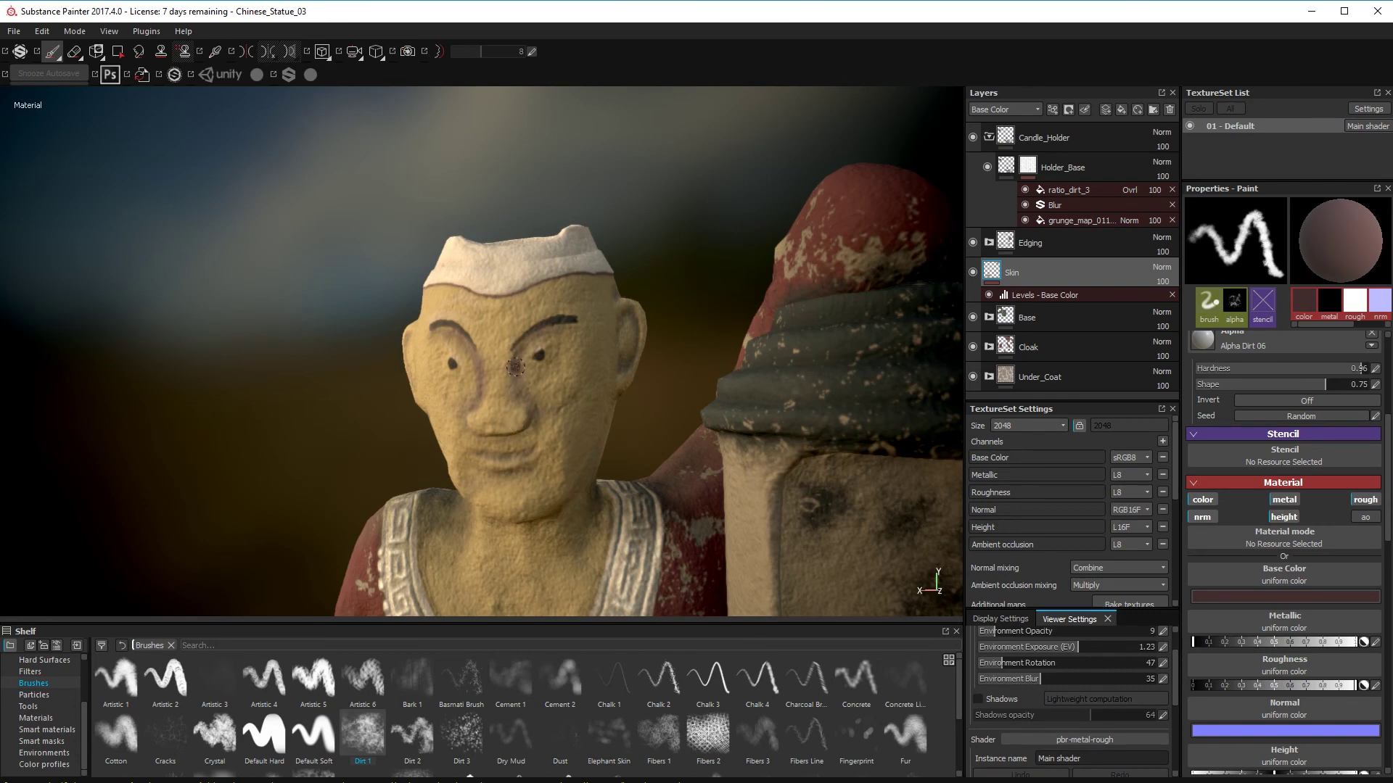
alt+drag(596, 362, 452, 382)
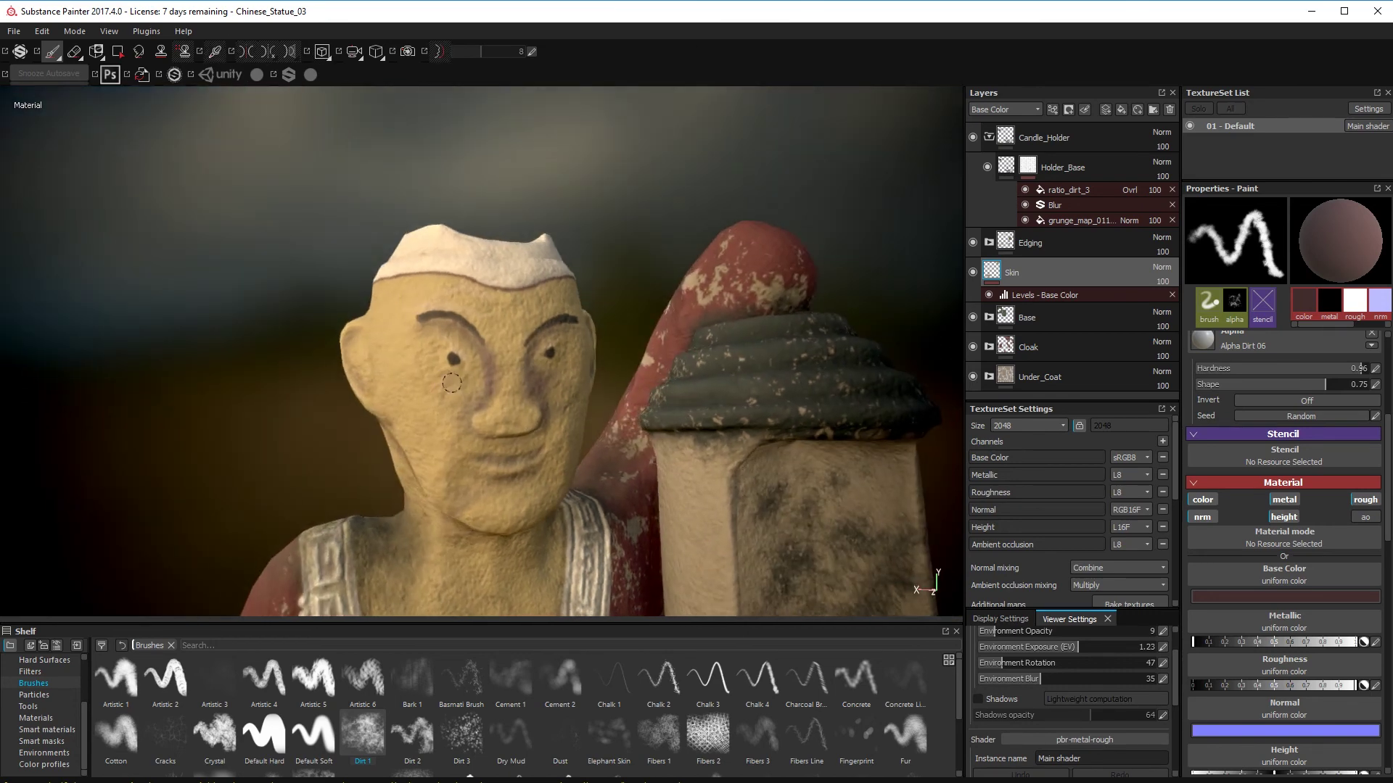
ctrl+right_drag(476, 381, 466, 378)
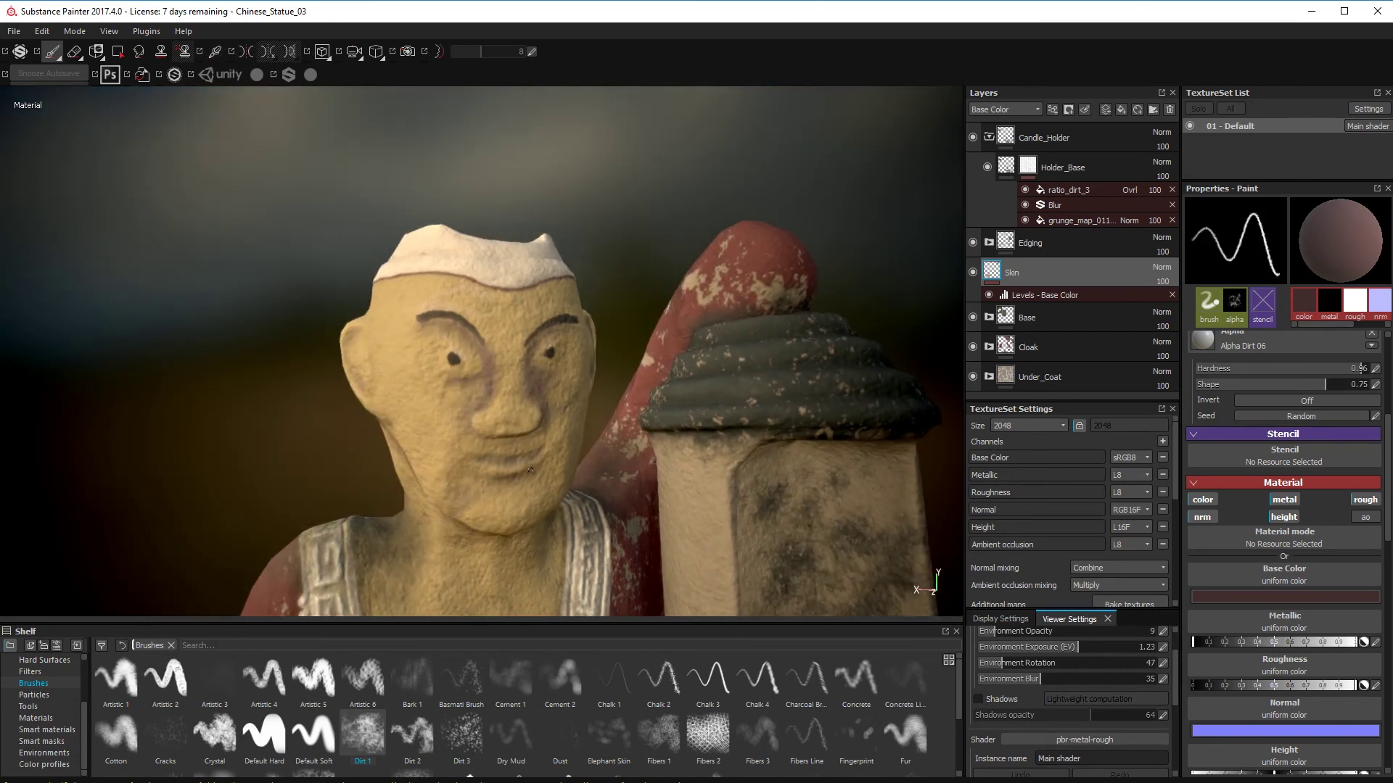
- Sample a color from the face, darken it to R 0.076, G 0.058, B 0.038, and shade the facial features
click(1230, 595)
mouse_move(1231, 540)
mouse_down()
mouse_move(460, 386)
mouse_move(499, 403)
mouse_up()
drag(1202, 633, 1195, 637)
mouse_move(458, 432)
alt+mouse_down()
mouse_move(428, 461)
mouse_move(434, 483)
alt+mouse_up()
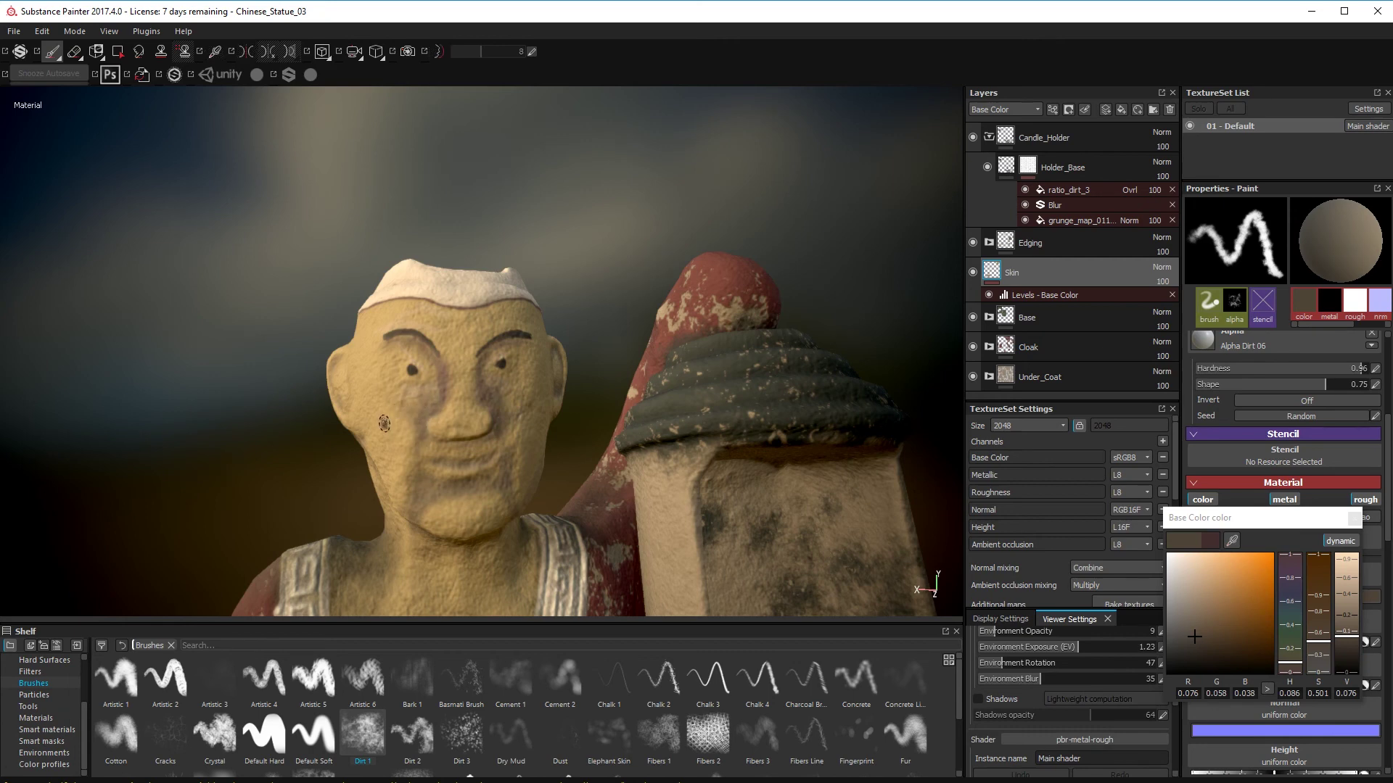
mouse_move(414, 409)
alt+mouse_down()
mouse_move(294, 359)
mouse_move(403, 418)
alt+mouse_up()
- Set the paint color to a warm tan (R 0.584, G 0.356, B 0.122) and dab it over the face and neck with an enlarged brush
alt+right_drag(410, 247, 341, 280)
mouse_move(341, 280)
alt+mouse_down()
mouse_move(506, 234)
mouse_move(408, 395)
mouse_move(417, 348)
alt+mouse_up()
alt+right_drag(417, 348, 490, 297)
drag(1240, 644, 1221, 578)
ctrl+right_drag(388, 443, 400, 443)
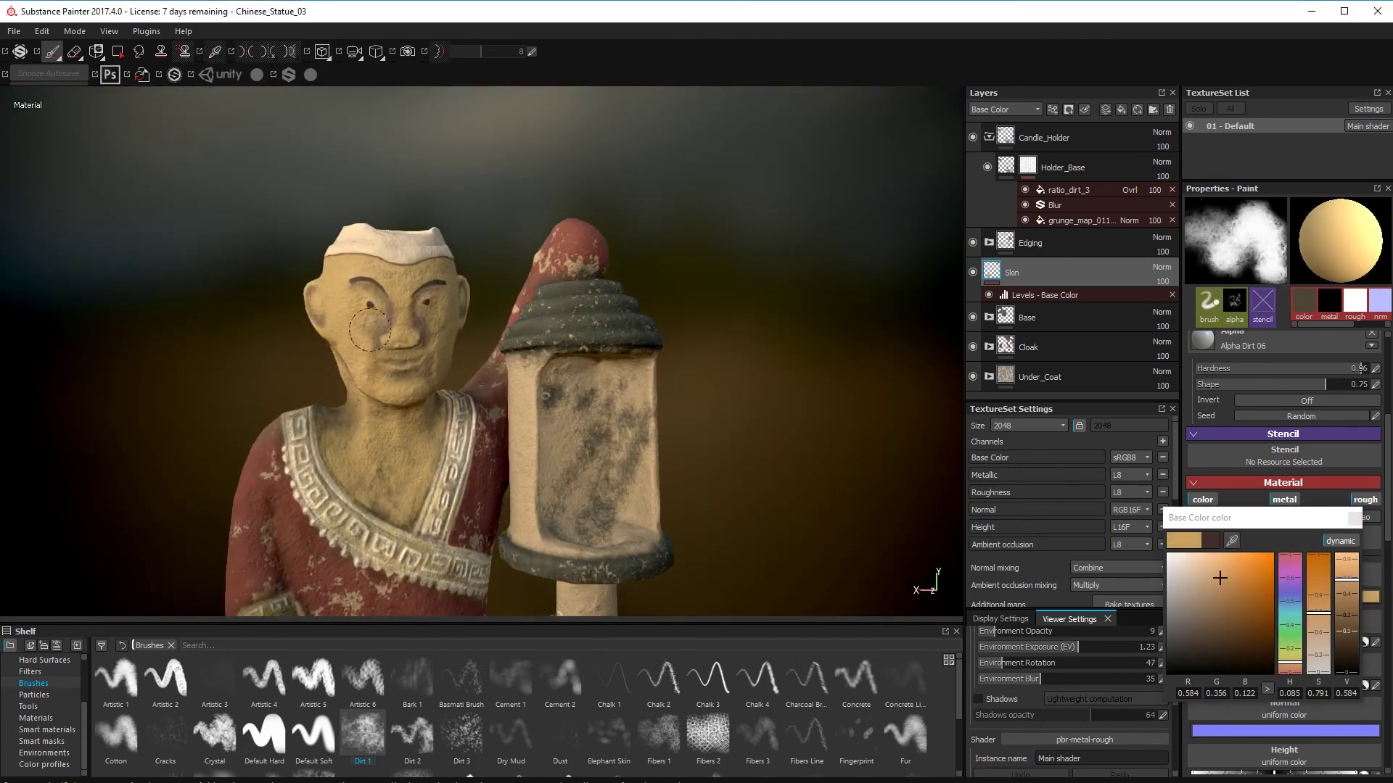
alt+drag(409, 422, 428, 341)
mouse_move(442, 461)
alt+mouse_down()
mouse_move(438, 385)
mouse_move(330, 408)
mouse_move(386, 439)
mouse_move(384, 401)
mouse_move(473, 460)
mouse_move(473, 499)
alt+mouse_up()
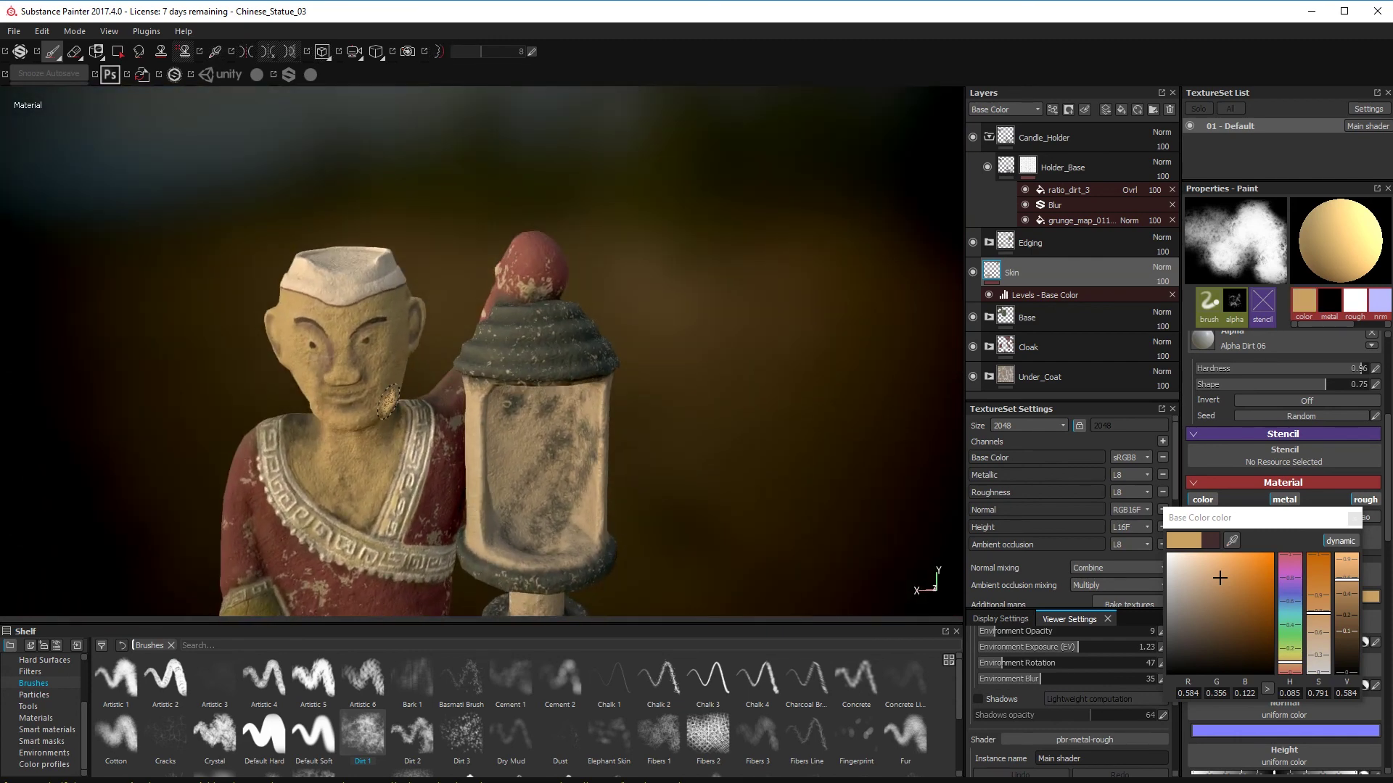
- Shrink the brush, lower its hardness to 0.585 and set the color to brown (R 0.106, G 0.074, B 0.042)
mouse_move(388, 401)
ctrl+right_down()
mouse_move(424, 428)
mouse_move(341, 431)
ctrl+right_up()
click(1202, 631)
alt+middle_drag(348, 431, 522, 459)
alt+right_drag(522, 458, 566, 459)
alt+drag(566, 459, 476, 396)
ctrl+right_drag(510, 315, 494, 315)
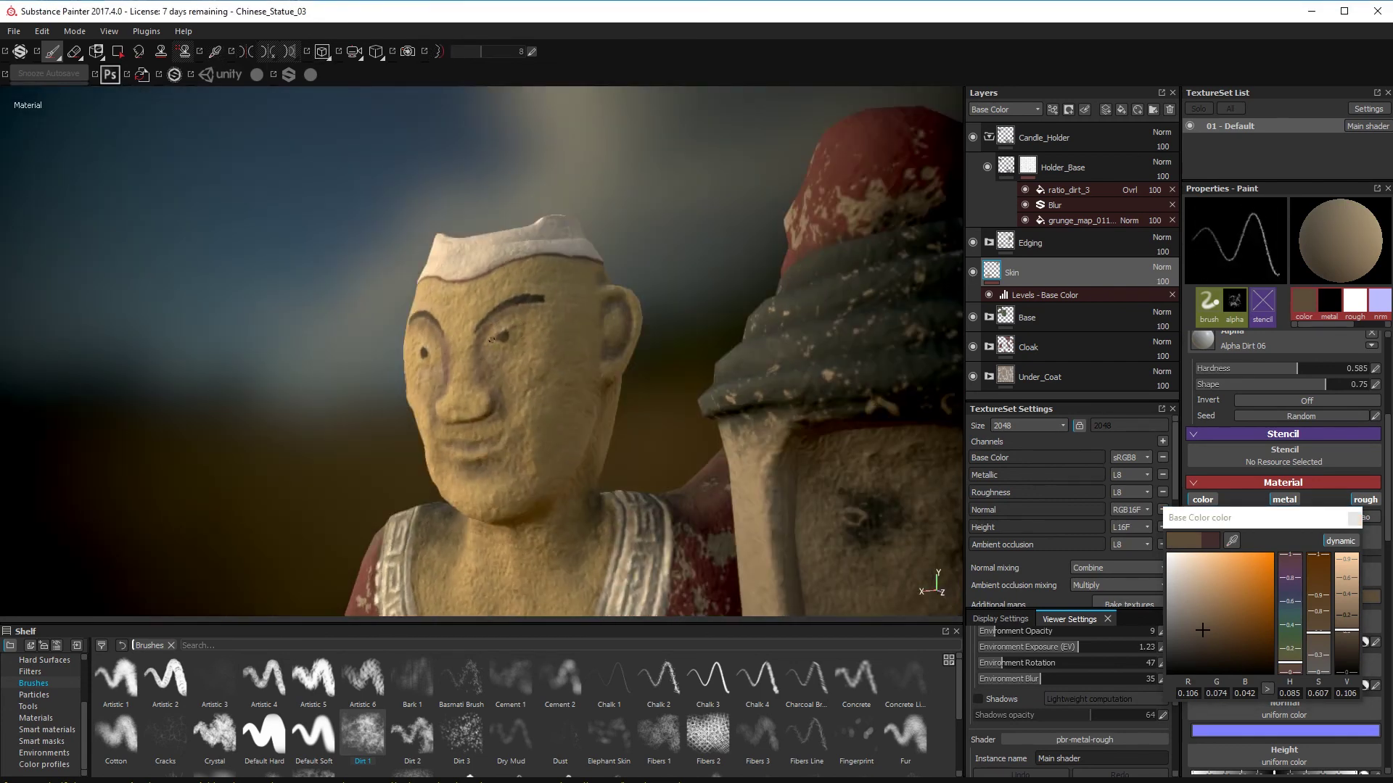
- Paint fine brown shading around both eyes of the statue's face
alt+drag(517, 411, 588, 385)
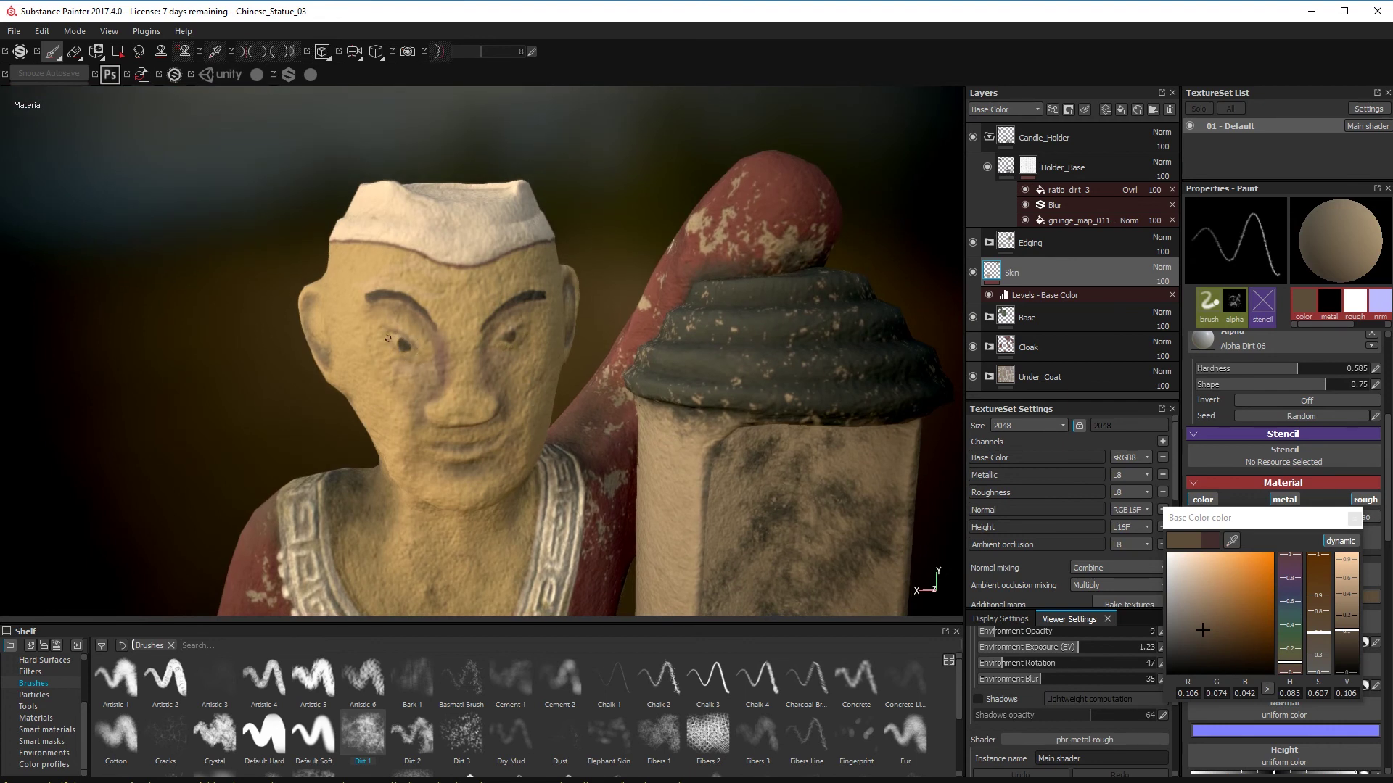
alt+drag(388, 339, 424, 312)
alt+right_drag(424, 312, 363, 326)
- Sample the light skin tone (R 0.730, G 0.462, B 0.159), move the color picker aside and set the brush's flow jitter to 11
click(1226, 542)
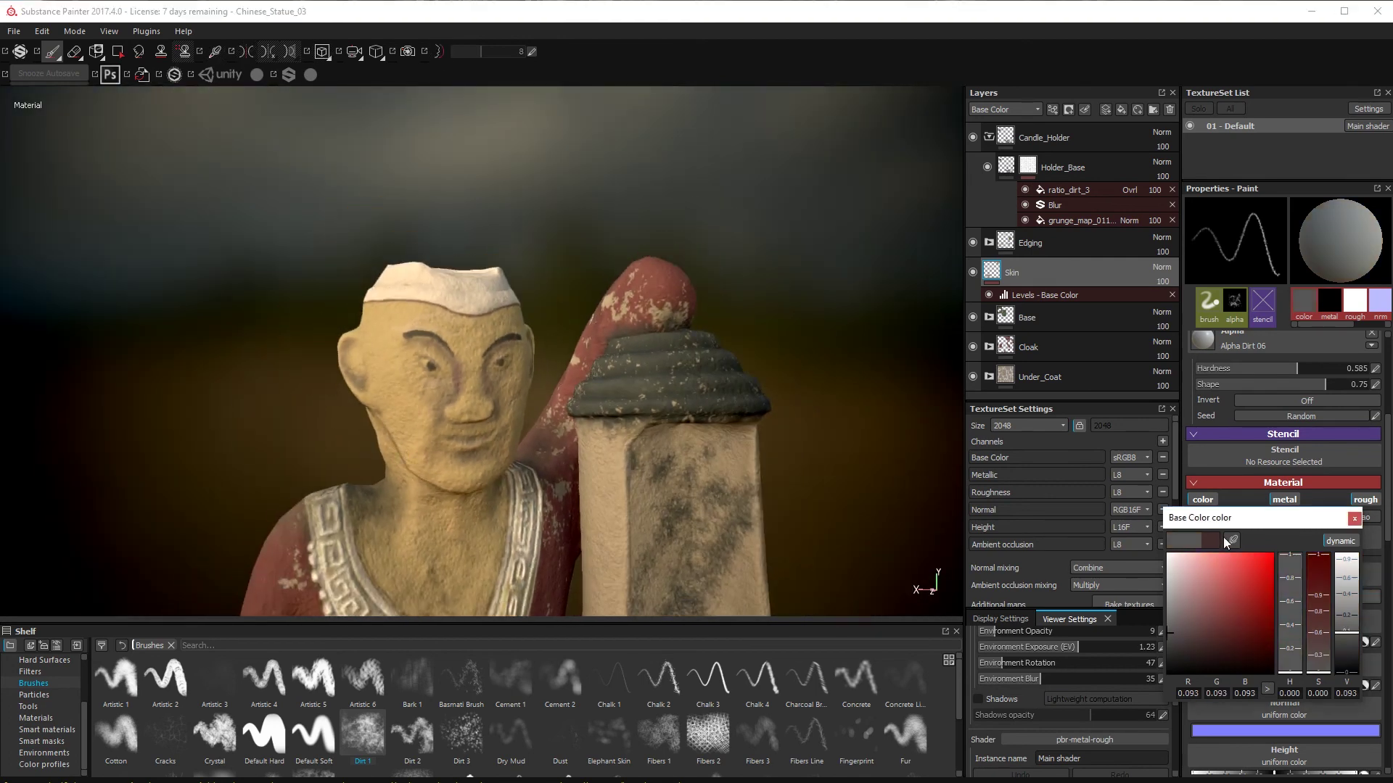
click(464, 377)
drag(1262, 518, 881, 123)
drag(1389, 462, 1388, 428)
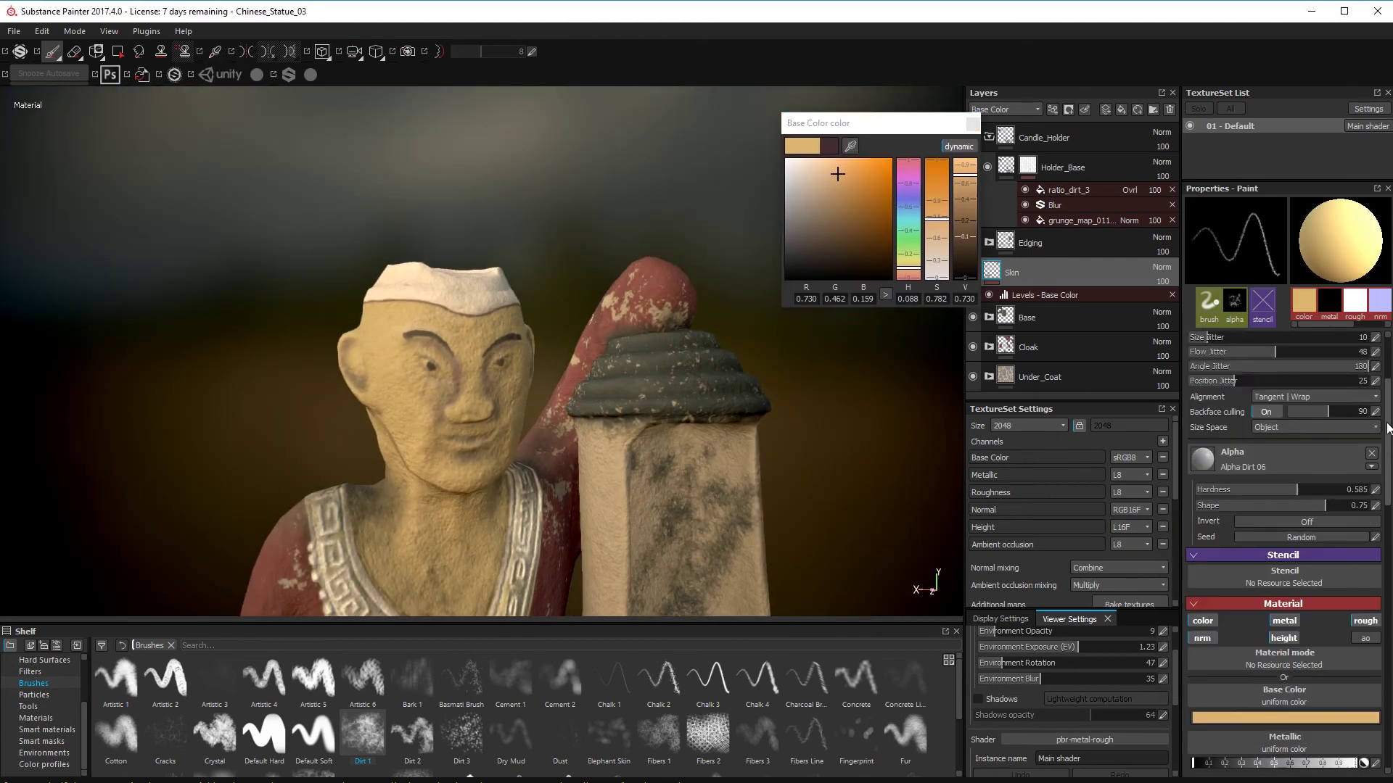
scroll(1388, 428, up, 2)
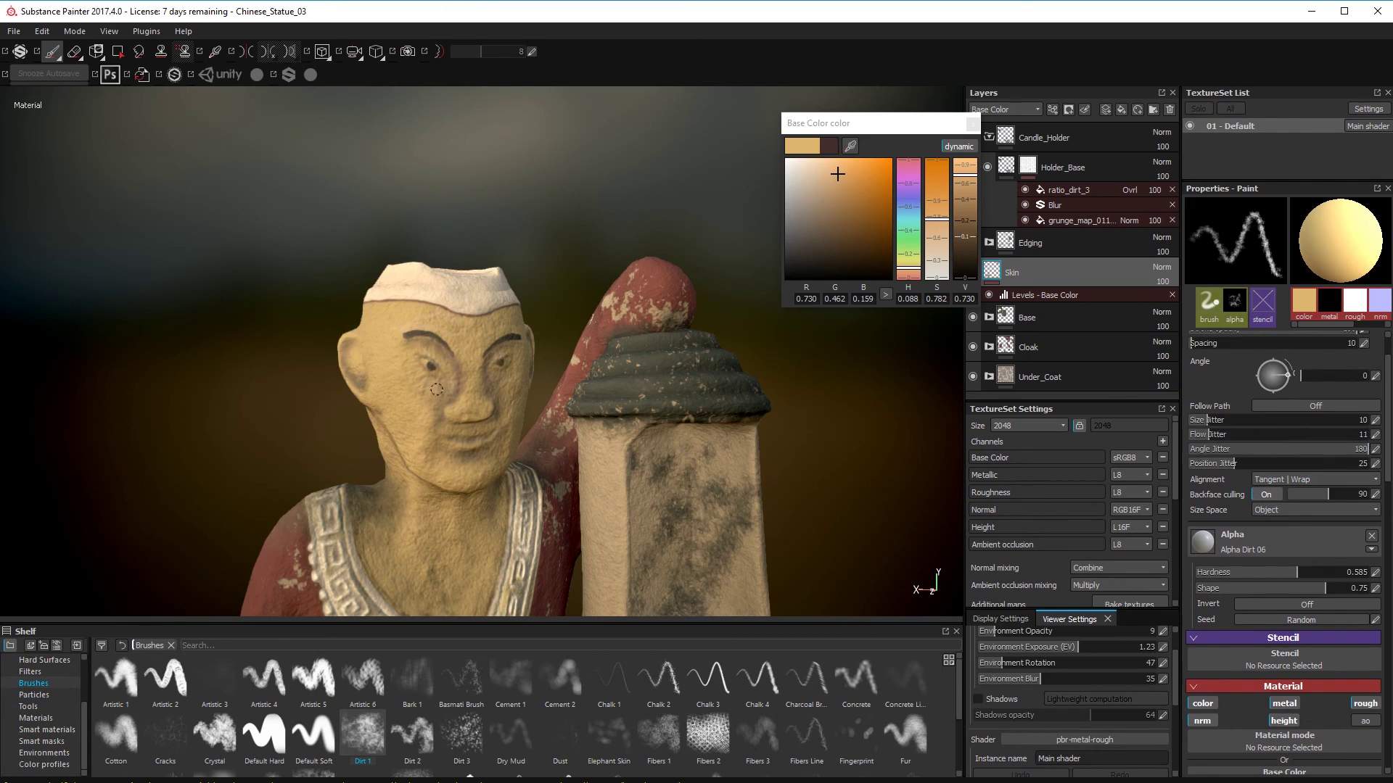
alt+drag(437, 389, 496, 387)
alt+drag(357, 589, 420, 604)
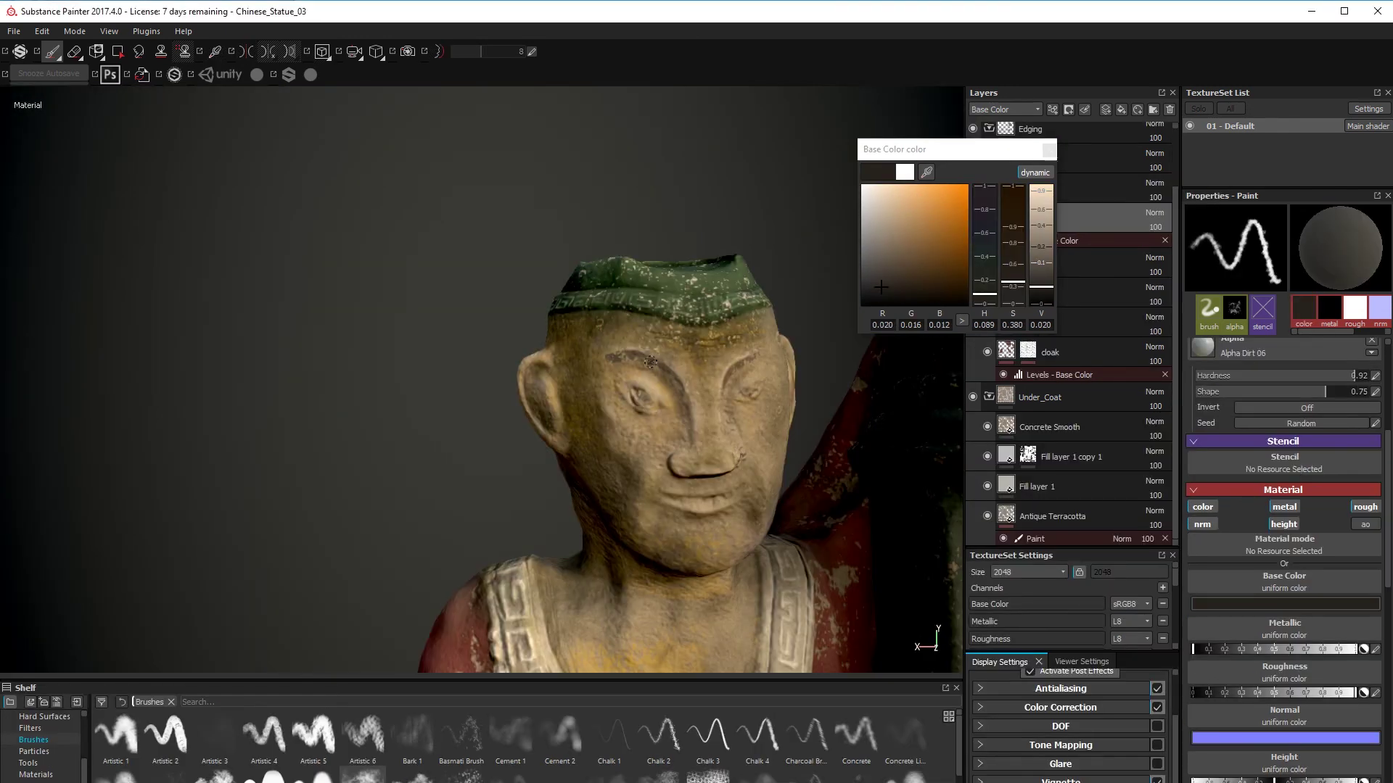
- Paint very dark brown shading (R 0.020, G 0.016, B 0.012) around the brows and eyes on the Skin layer
alt+drag(632, 361, 573, 363)
mouse_move(776, 352)
mouse_down()
mouse_move(728, 403)
mouse_move(647, 394)
mouse_up()
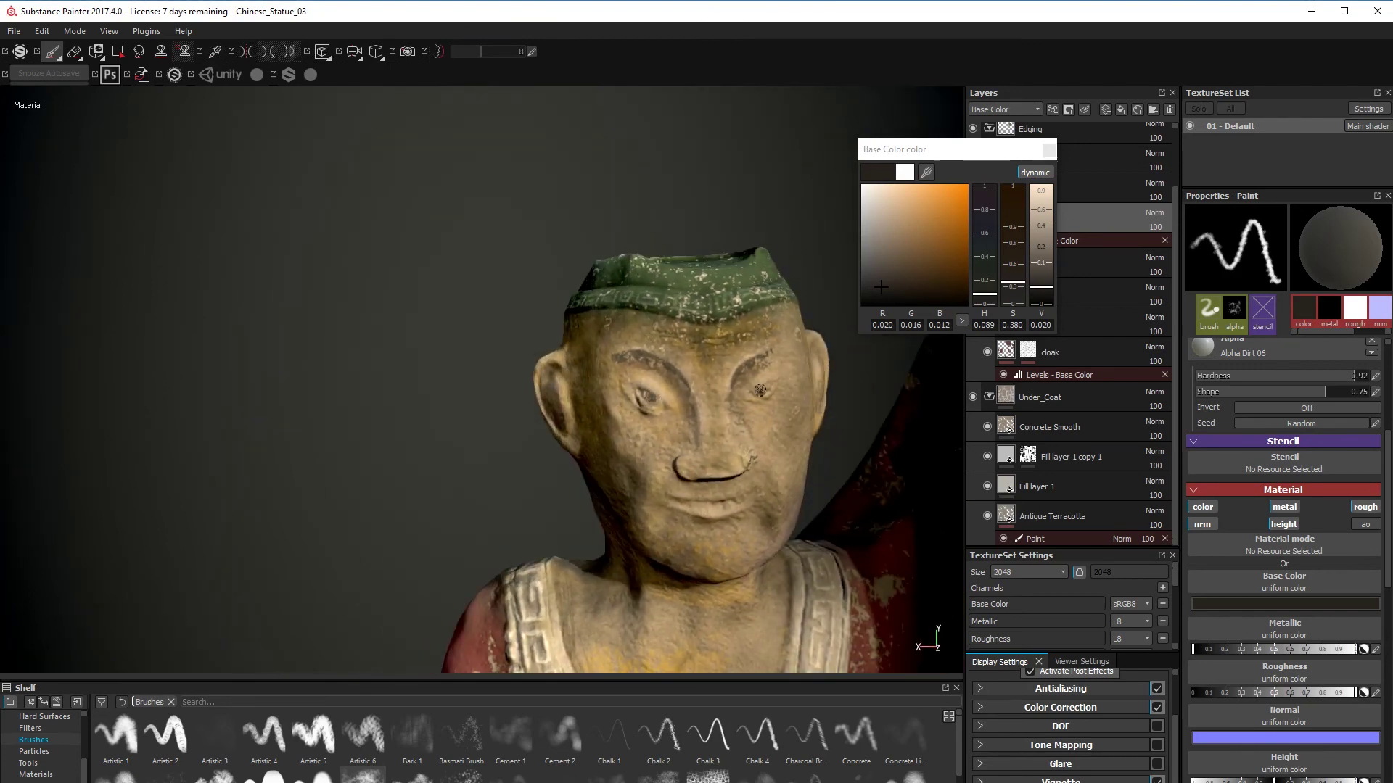
key(e)
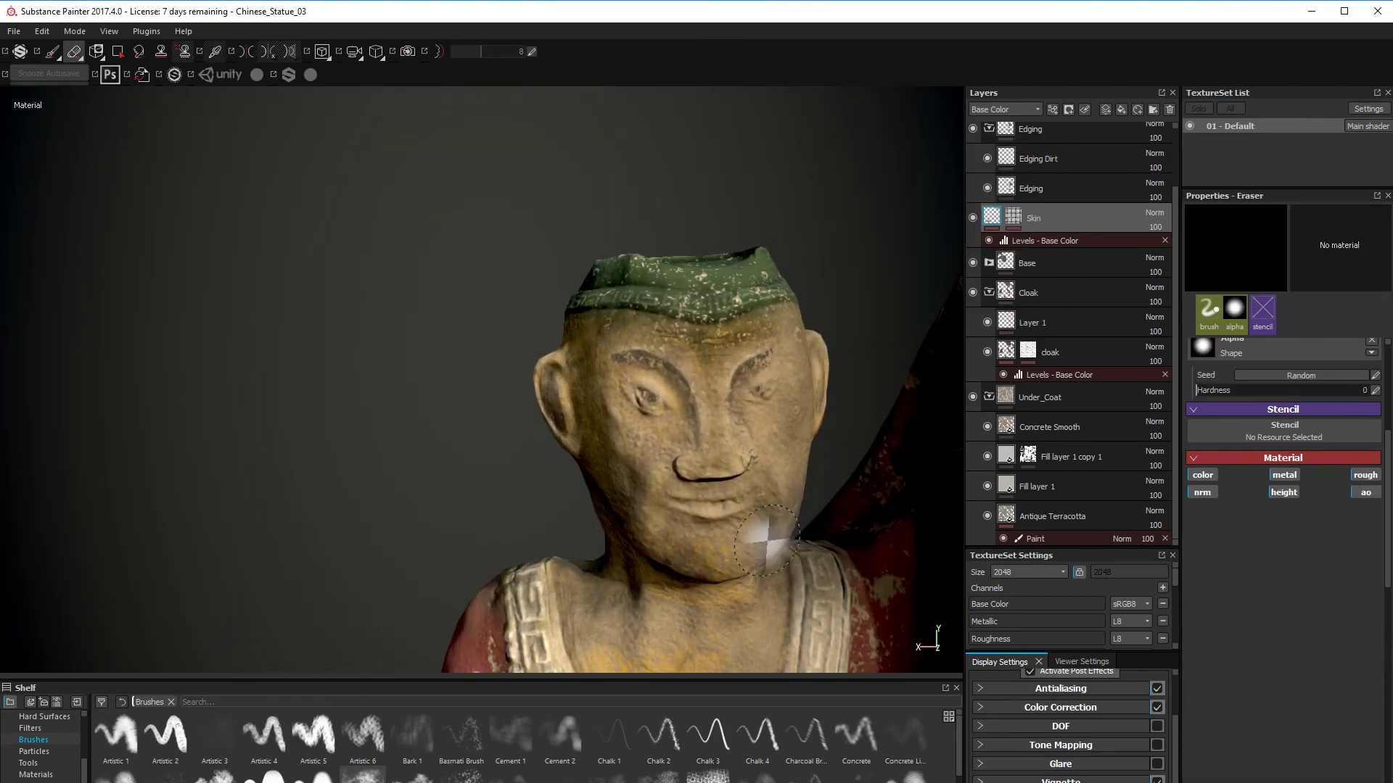
key(p)
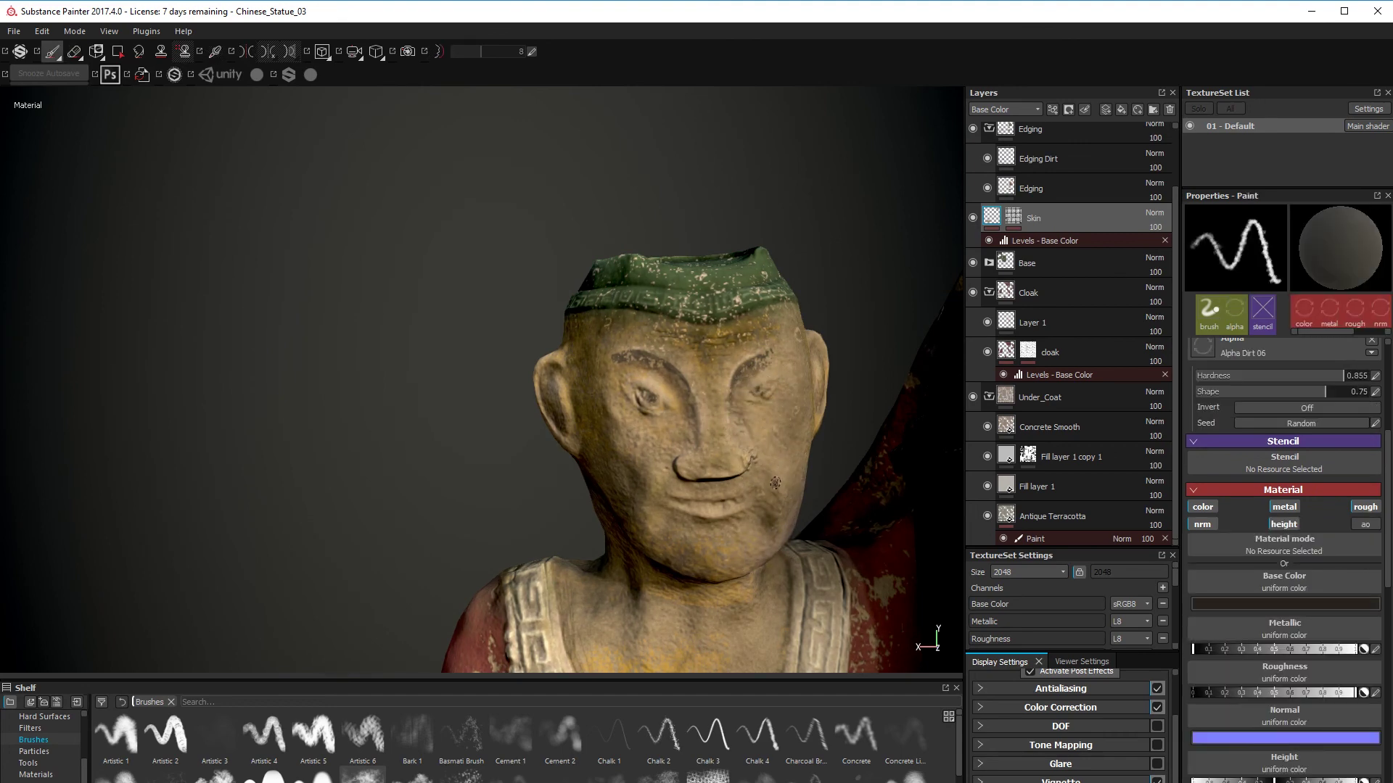
- Return to painting the Skin layer's content and set the brush color to a dark brown (R 0.036, G 0.031, B 0.025), sampling from the face
click(1014, 215)
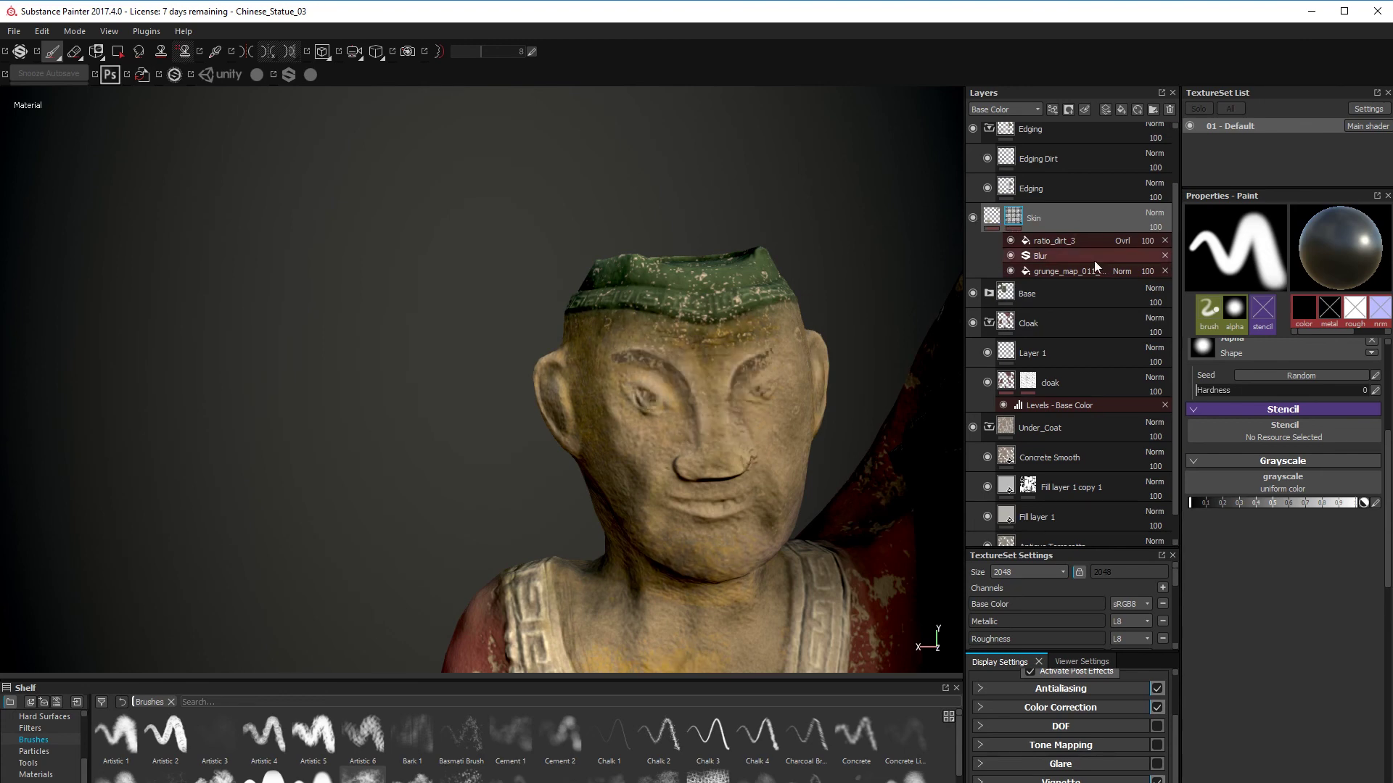
click(992, 216)
alt+drag(750, 446, 904, 488)
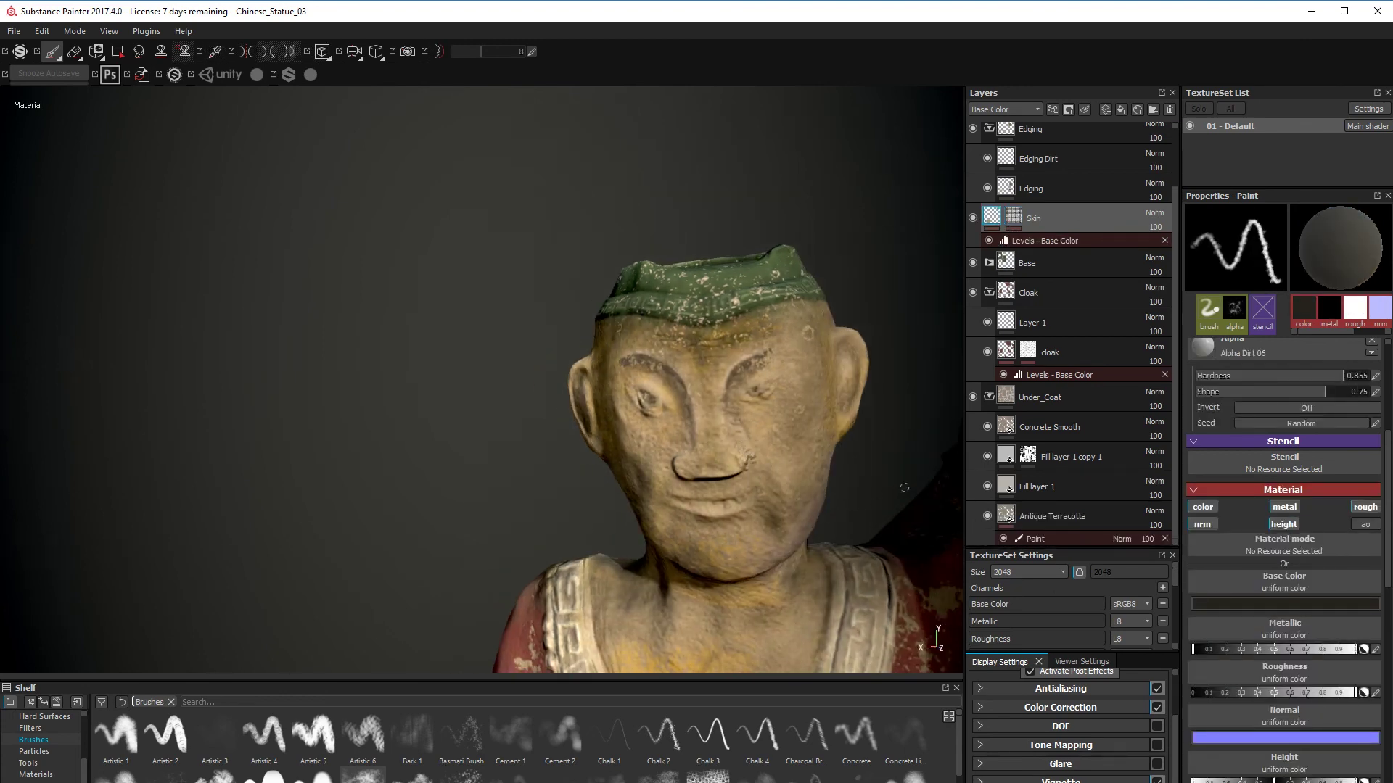
click(1220, 603)
drag(1182, 545, 761, 449)
mouse_move(752, 455)
mouse_down()
mouse_move(738, 414)
mouse_move(700, 395)
mouse_move(755, 392)
mouse_up()
click(1133, 651)
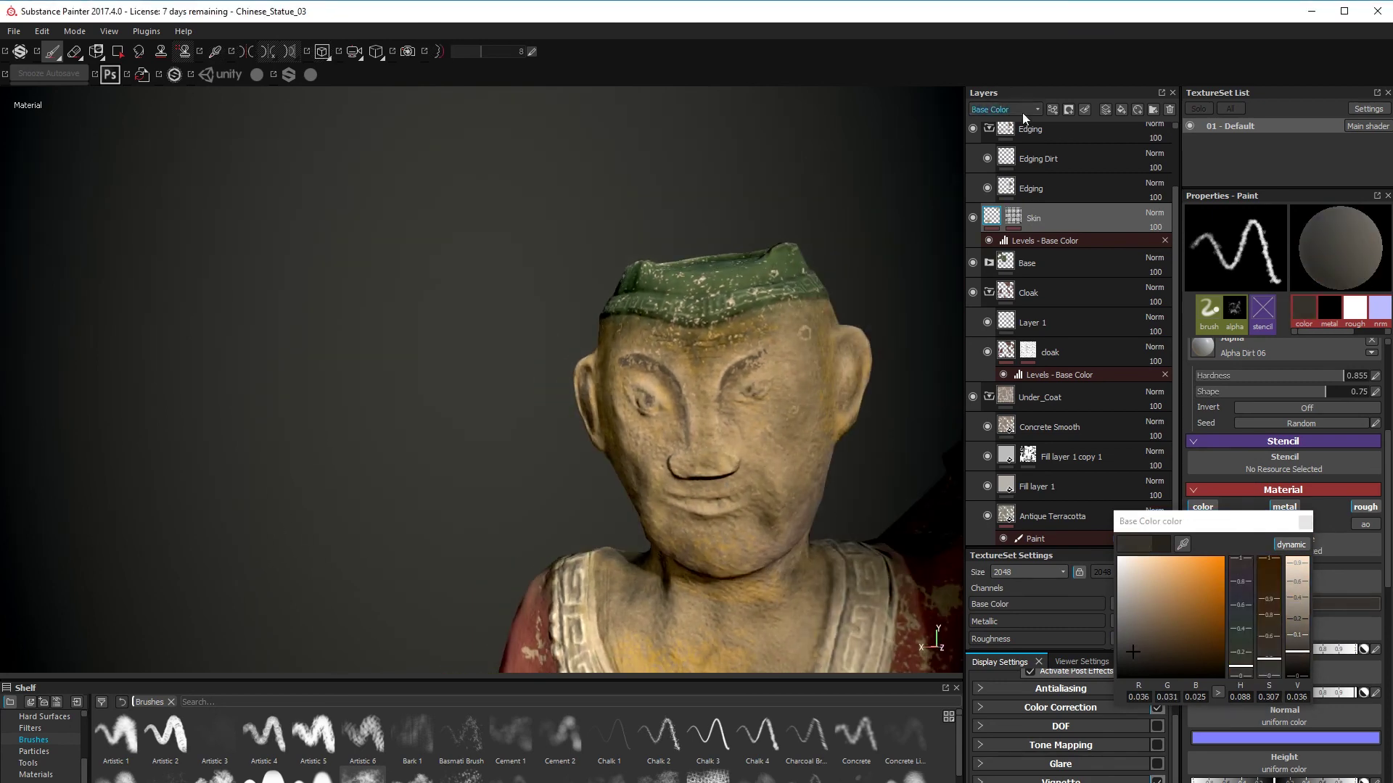
- Switch to the Edging Dirt layer and dab small dark brown blemishes onto the statue's cheeks
click(1030, 130)
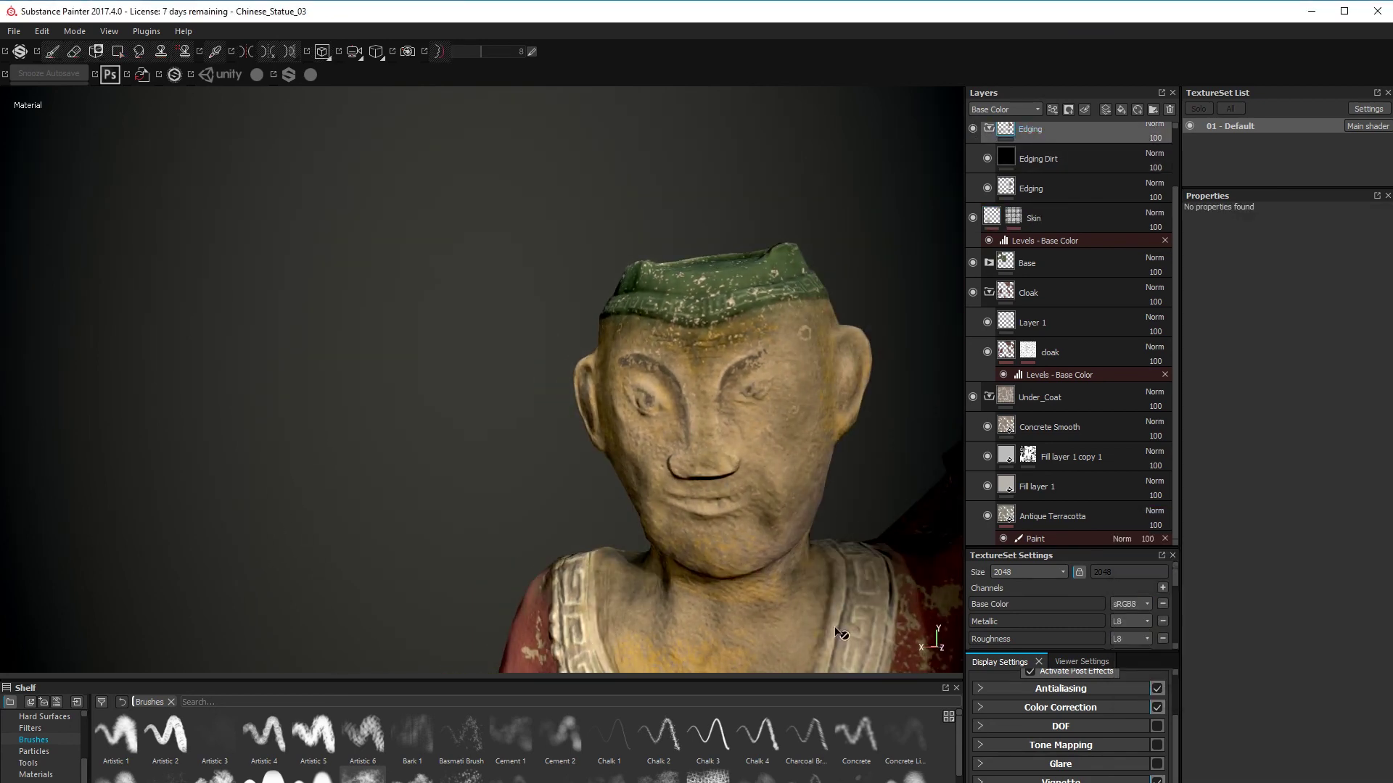
click(1027, 193)
click(1027, 157)
alt+drag(656, 481, 810, 529)
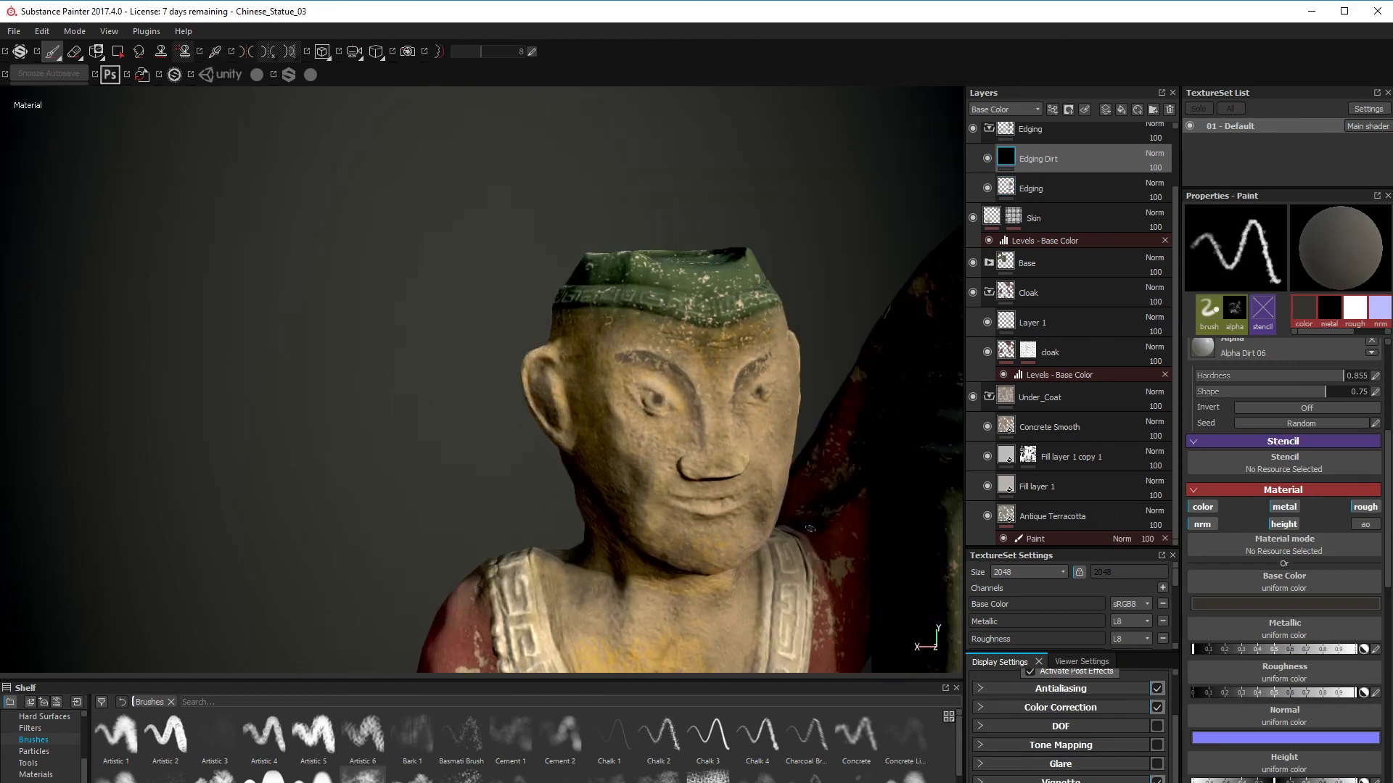
alt+drag(652, 440, 790, 560)
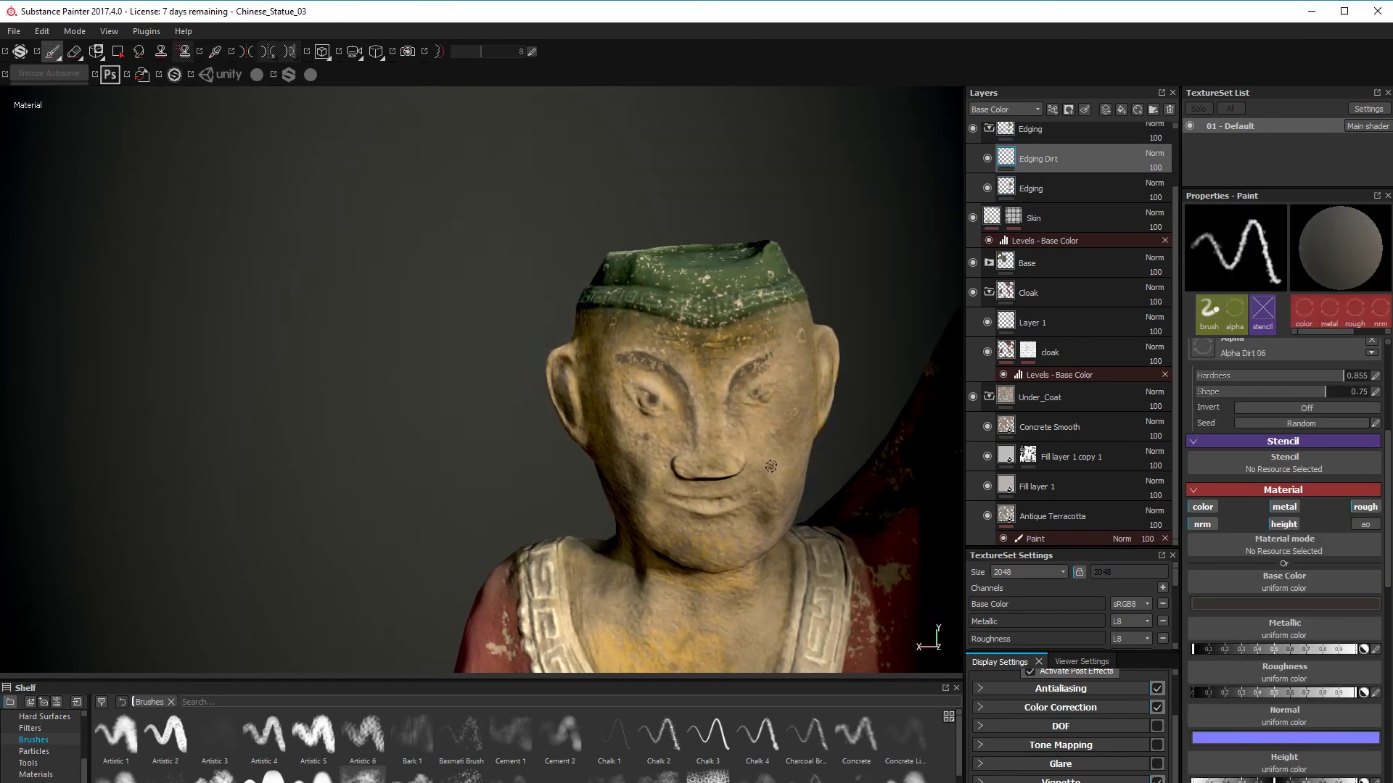
alt+drag(798, 395, 749, 320)
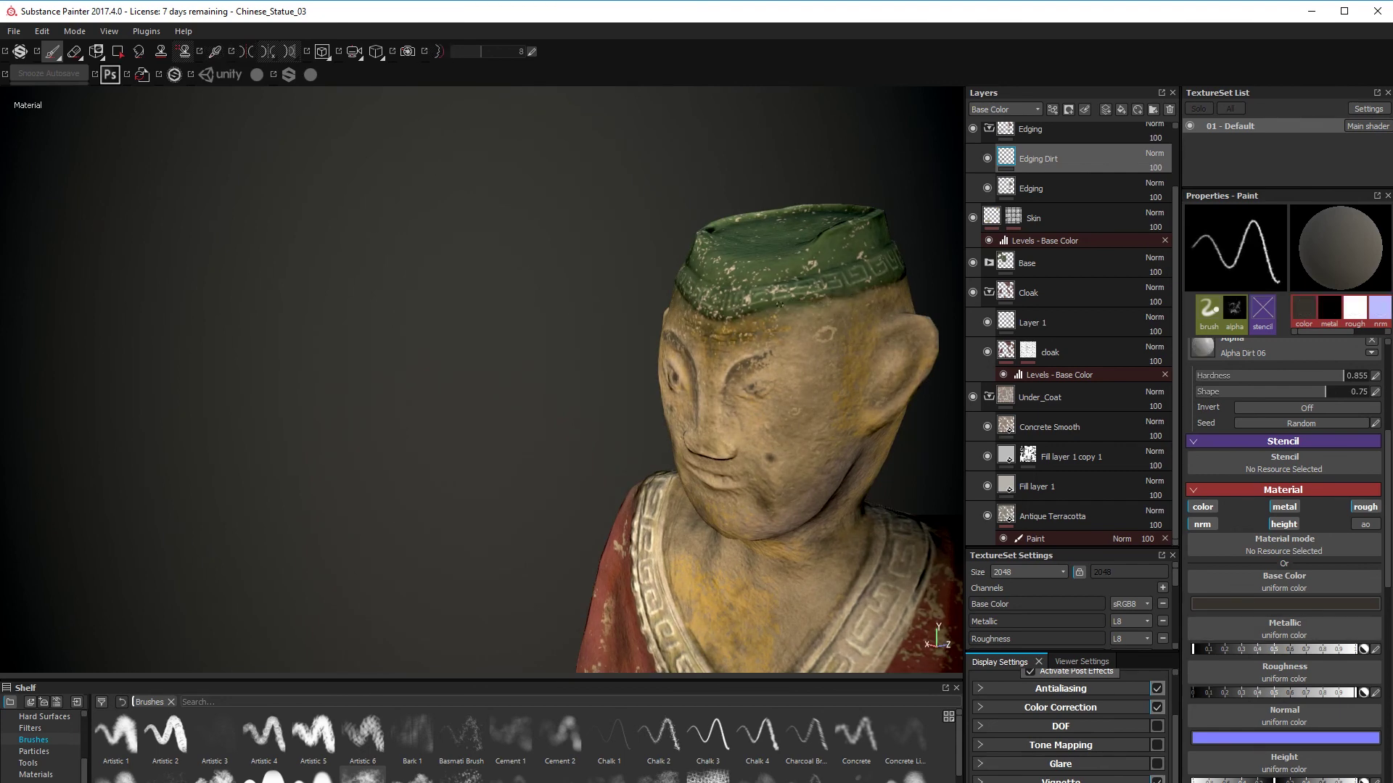
alt+drag(780, 304, 835, 323)
- Hide the Edging layer, examine the statue's face, collar and cloak without it, and show the layer again
click(987, 189)
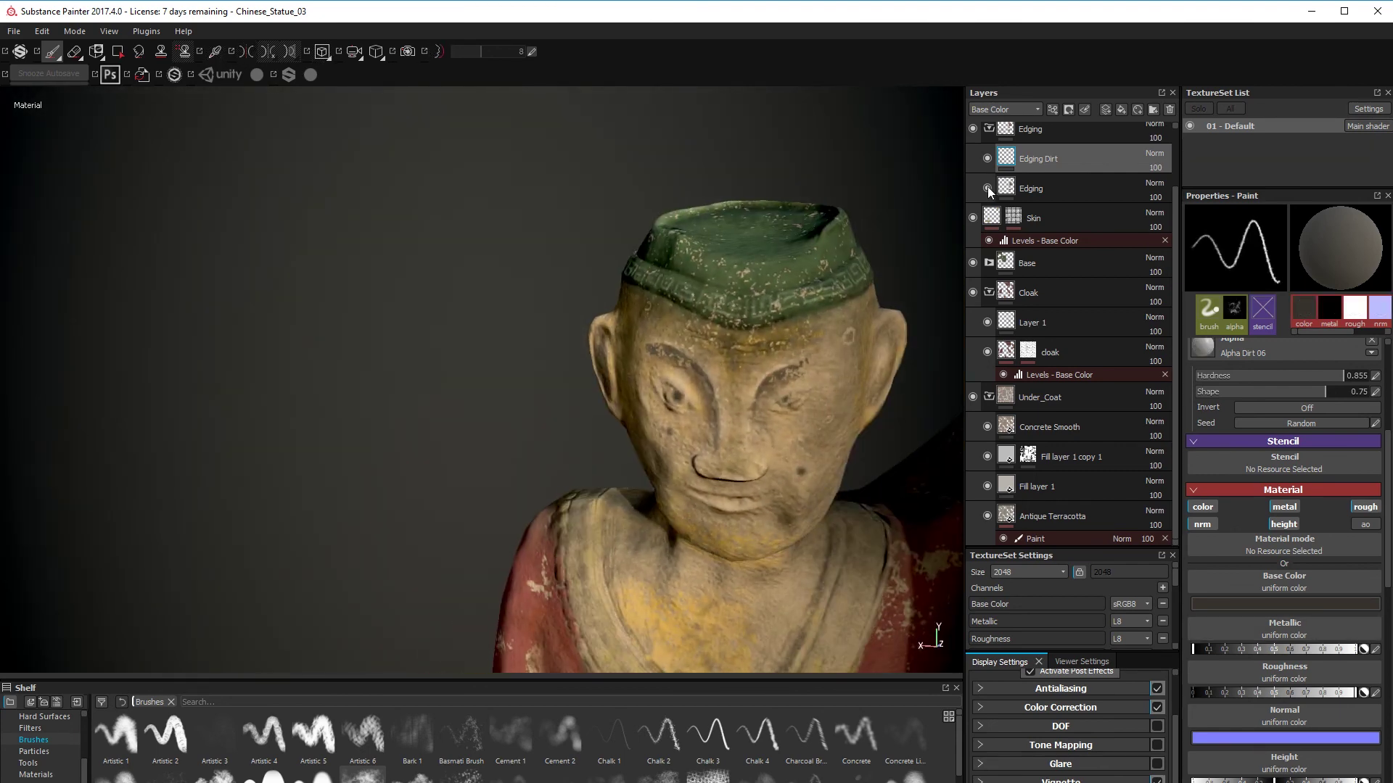
click(987, 189)
alt+drag(769, 435, 755, 385)
alt+right_drag(755, 385, 639, 363)
alt+middle_drag(638, 363, 657, 468)
alt+right_drag(656, 468, 719, 464)
alt+drag(718, 464, 631, 457)
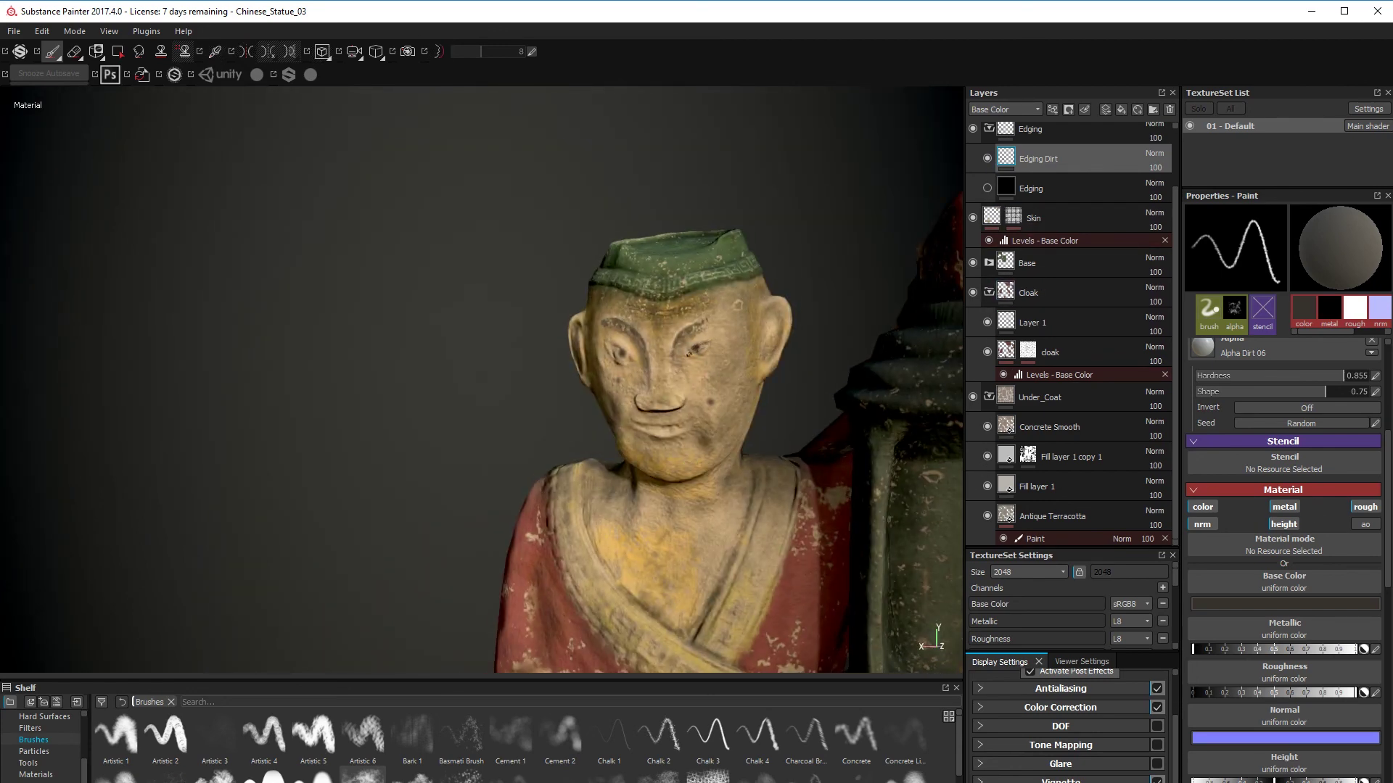
alt+drag(618, 287, 655, 308)
alt+right_drag(771, 500, 587, 486)
alt+middle_drag(587, 486, 522, 410)
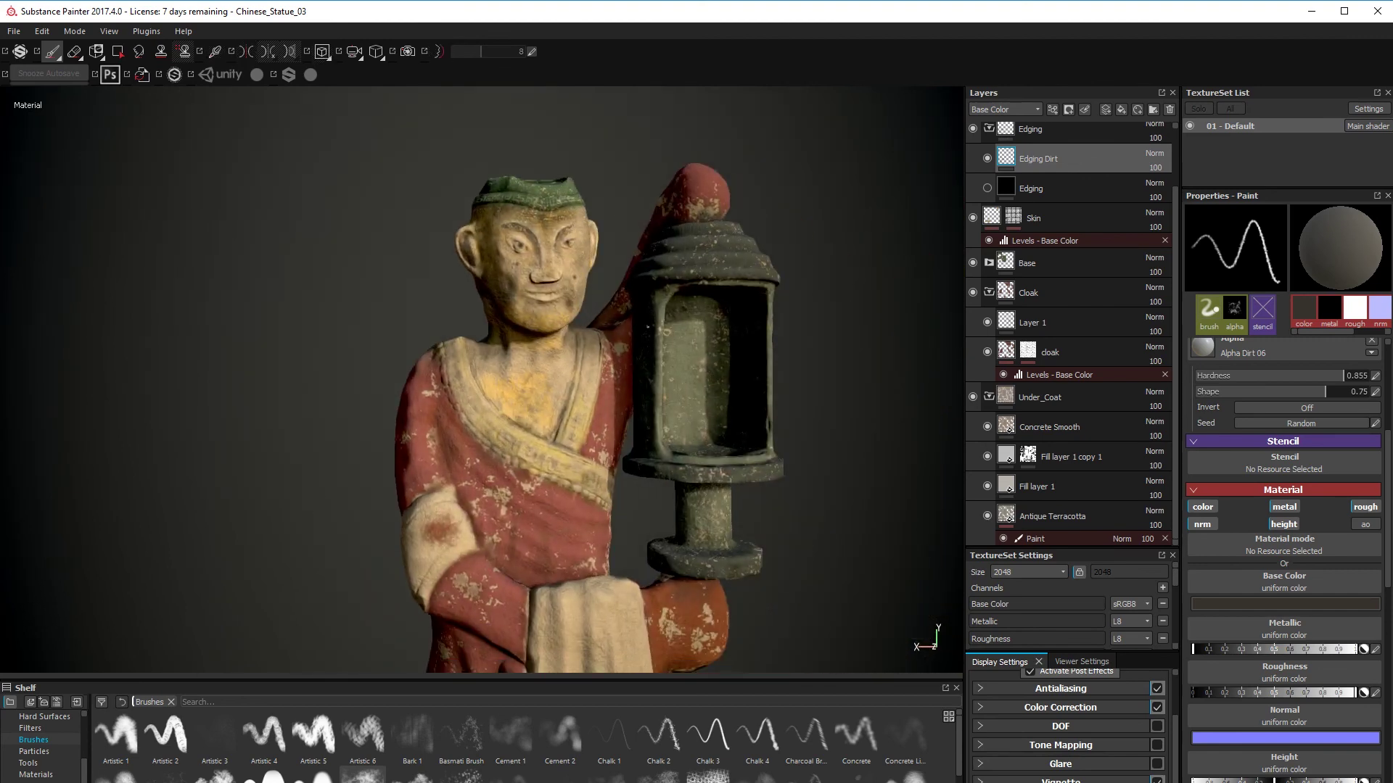
alt+right_drag(522, 410, 442, 428)
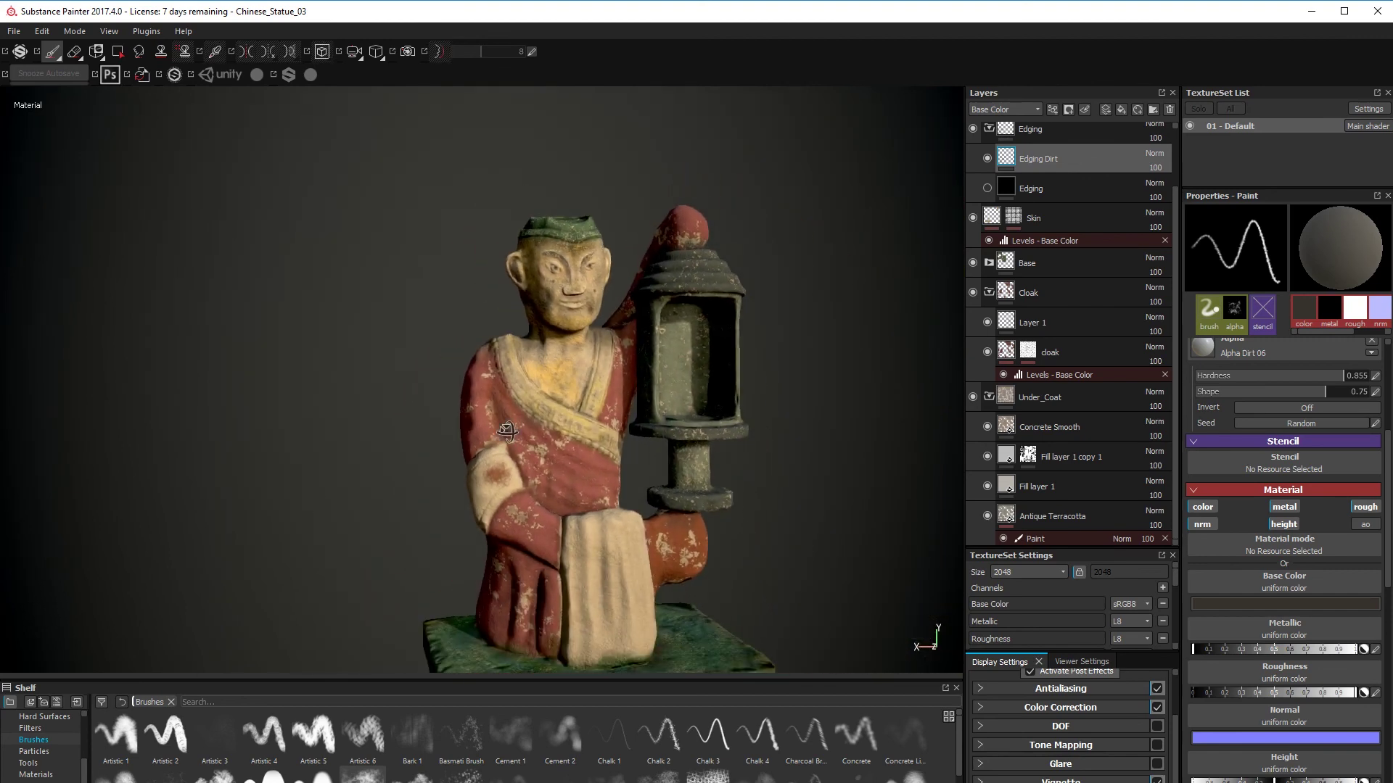
alt+drag(443, 435, 488, 444)
alt+middle_drag(487, 444, 499, 386)
alt+right_drag(499, 386, 505, 383)
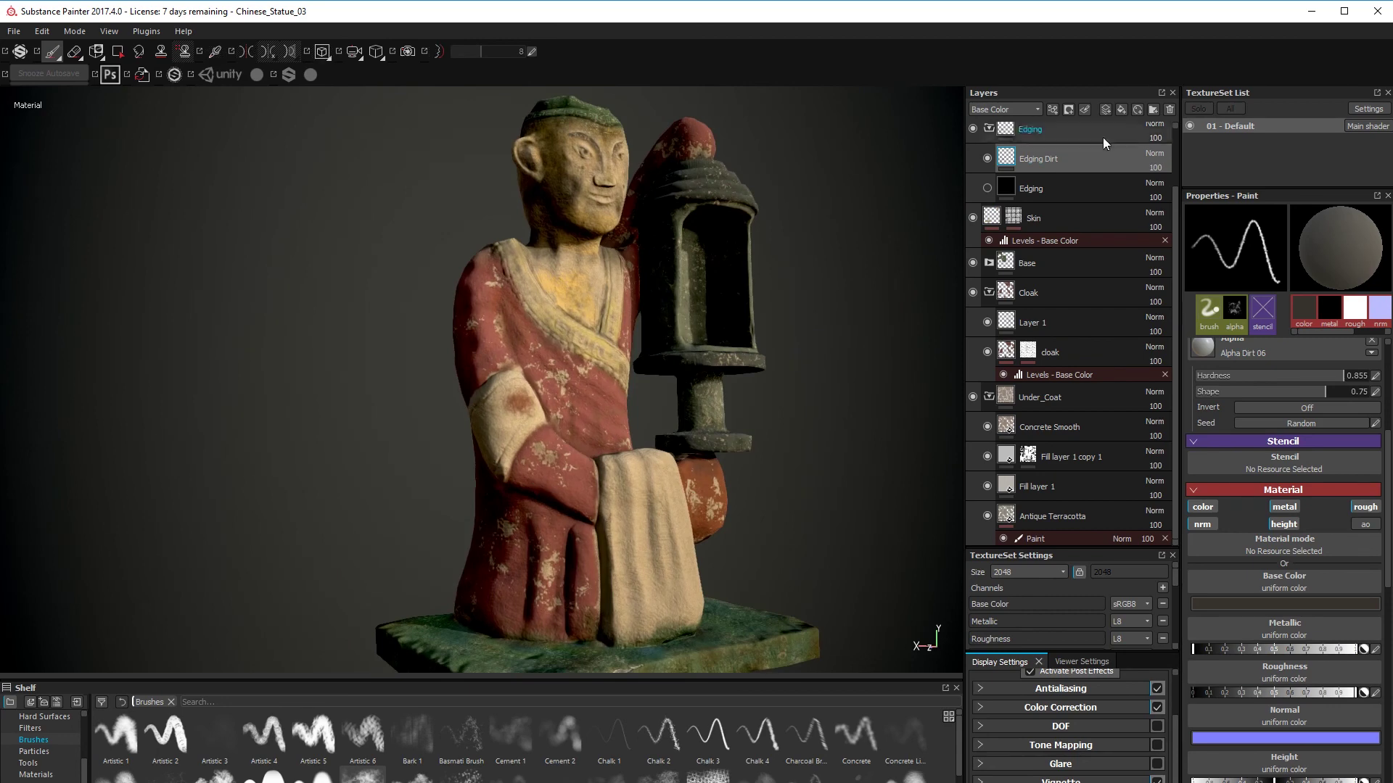
click(986, 188)
- Review the full painted statue with its edging shown, from several angles and under slightly rotated environment lighting
alt+drag(596, 436, 479, 465)
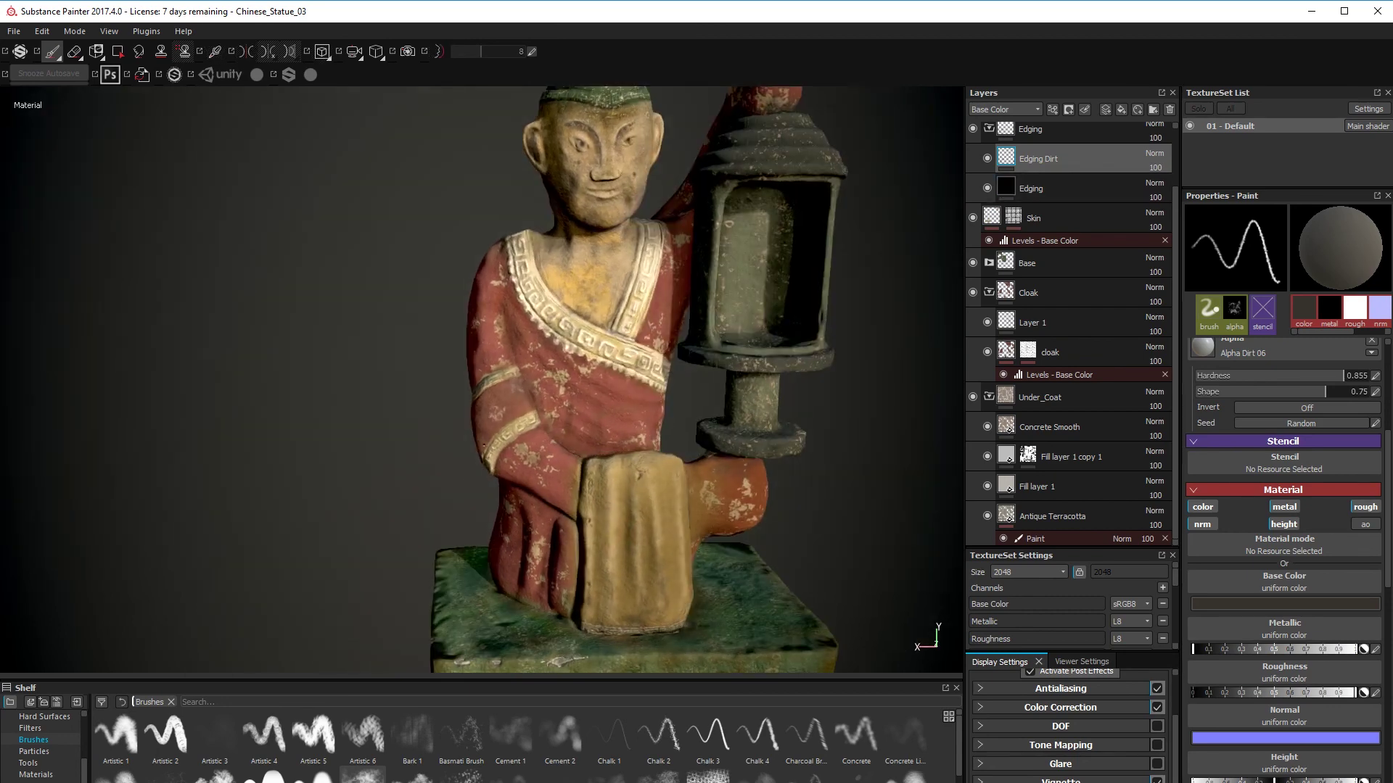
alt+middle_drag(479, 464, 401, 439)
alt+right_drag(401, 439, 312, 493)
mouse_move(312, 493)
alt+mouse_down()
mouse_move(439, 509)
mouse_move(173, 489)
mouse_move(298, 477)
alt+mouse_up()
alt+middle_drag(298, 477, 308, 519)
alt+drag(308, 519, 443, 537)
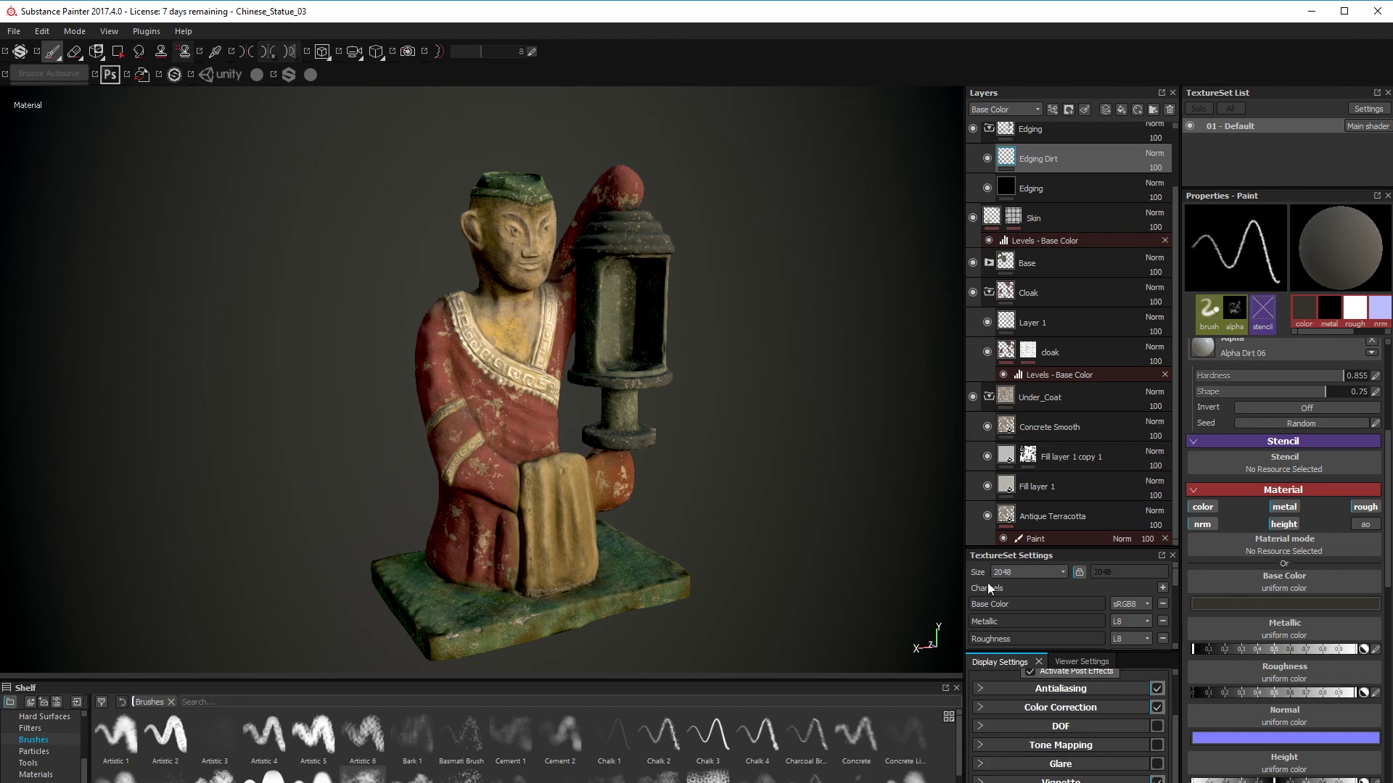
shift+right_drag(317, 320, 343, 321)
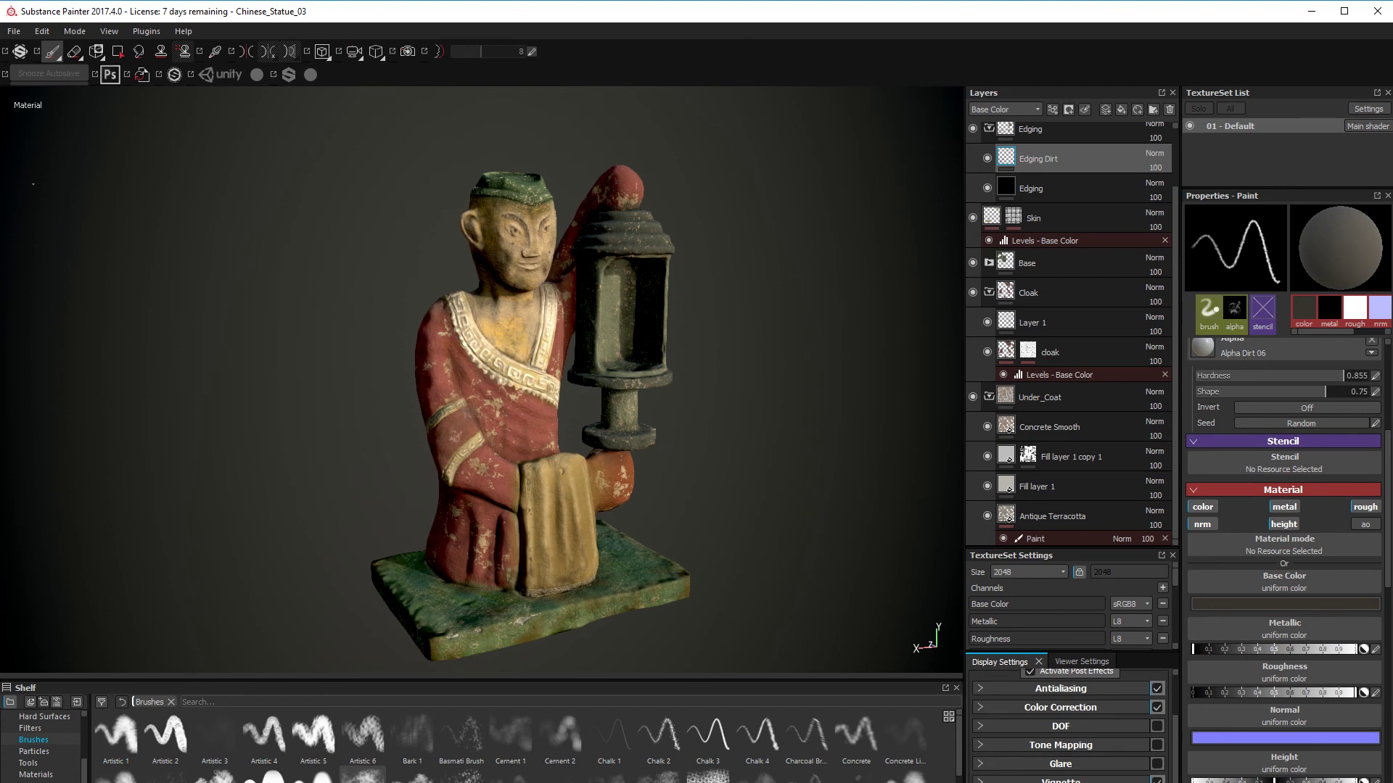